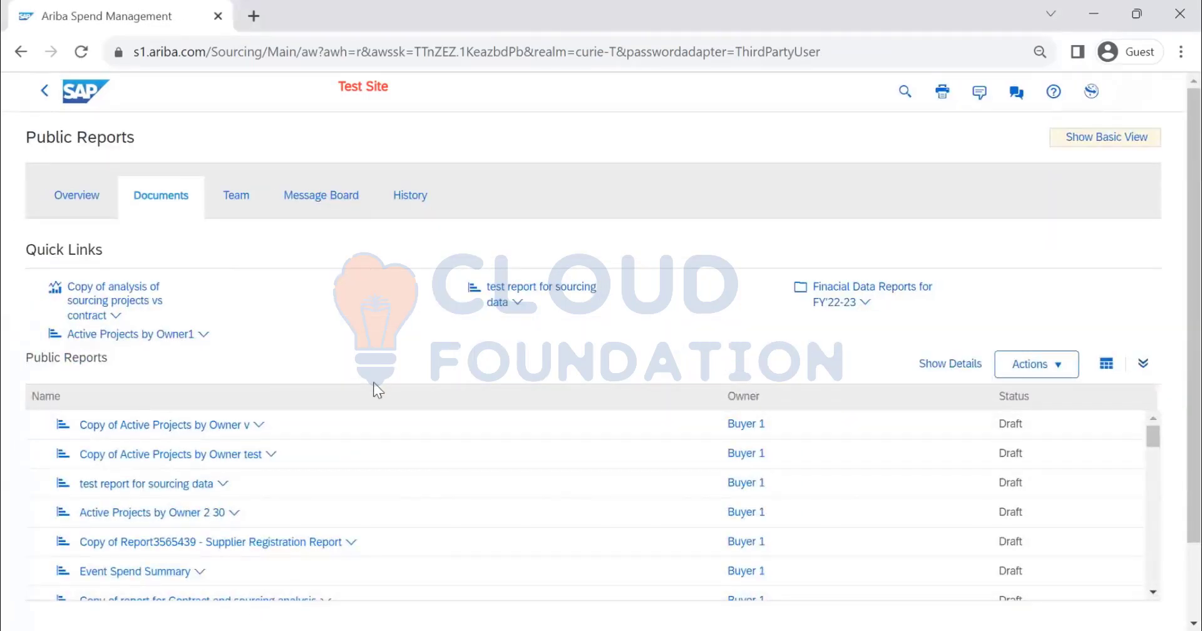
Return to the home dashboard and open the Prepackaged Reports library
{"action": "left_click", "coordinate": [85, 91]}
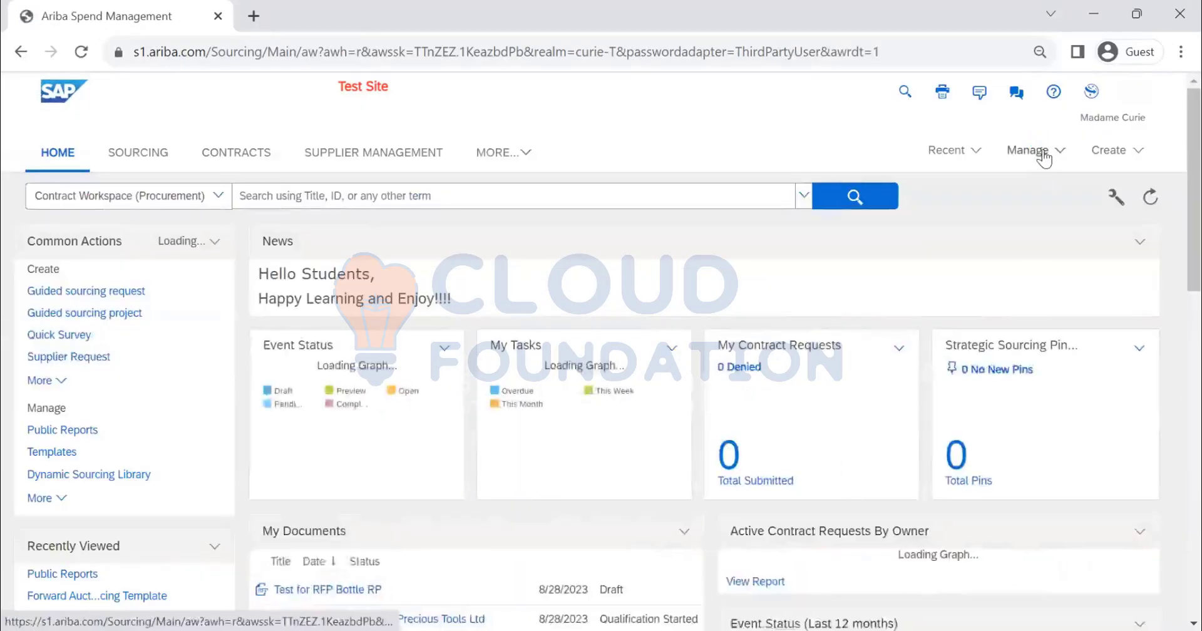
{"action": "left_click", "coordinate": [1042, 153]}
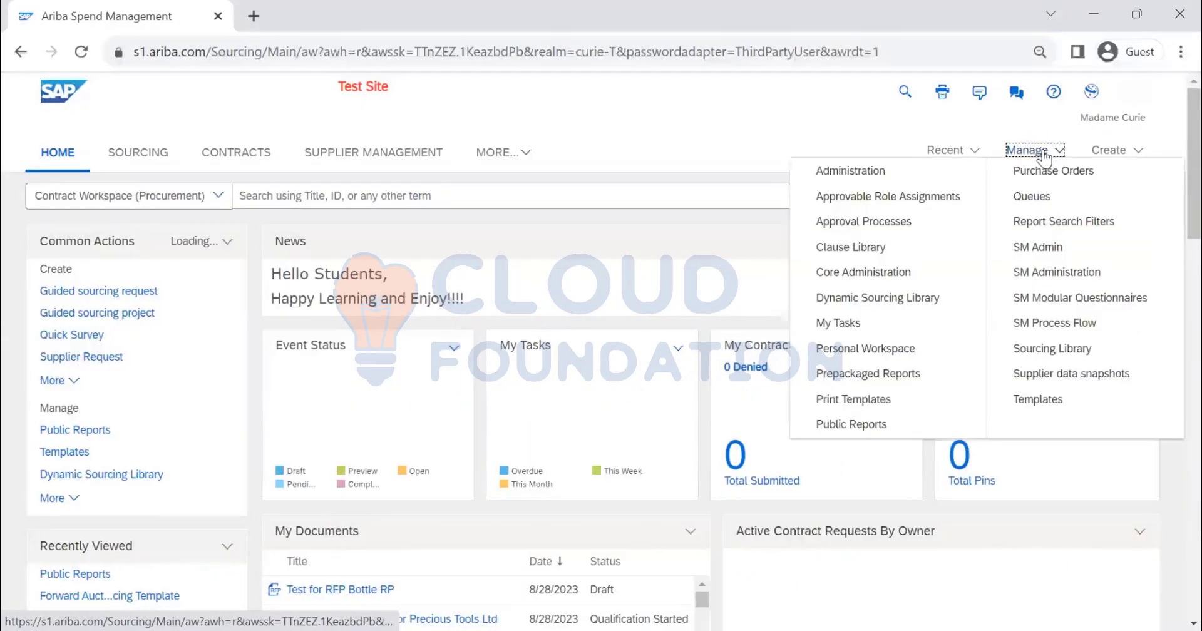
{"action": "left_click", "coordinate": [875, 432]}
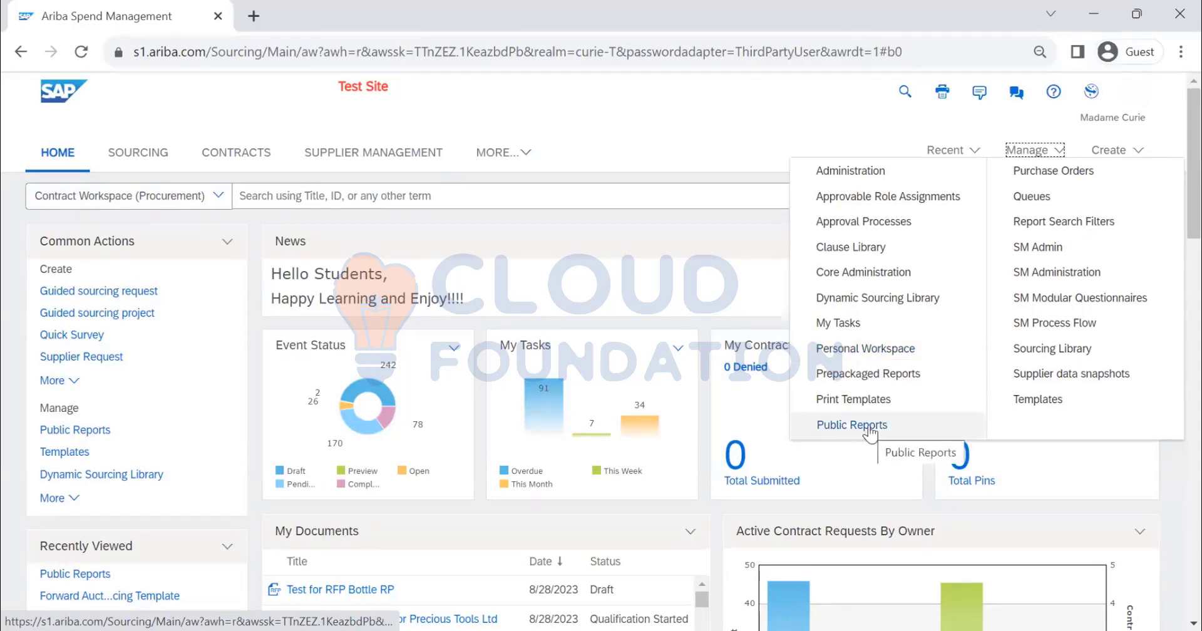
{"action": "left_click", "coordinate": [859, 379]}
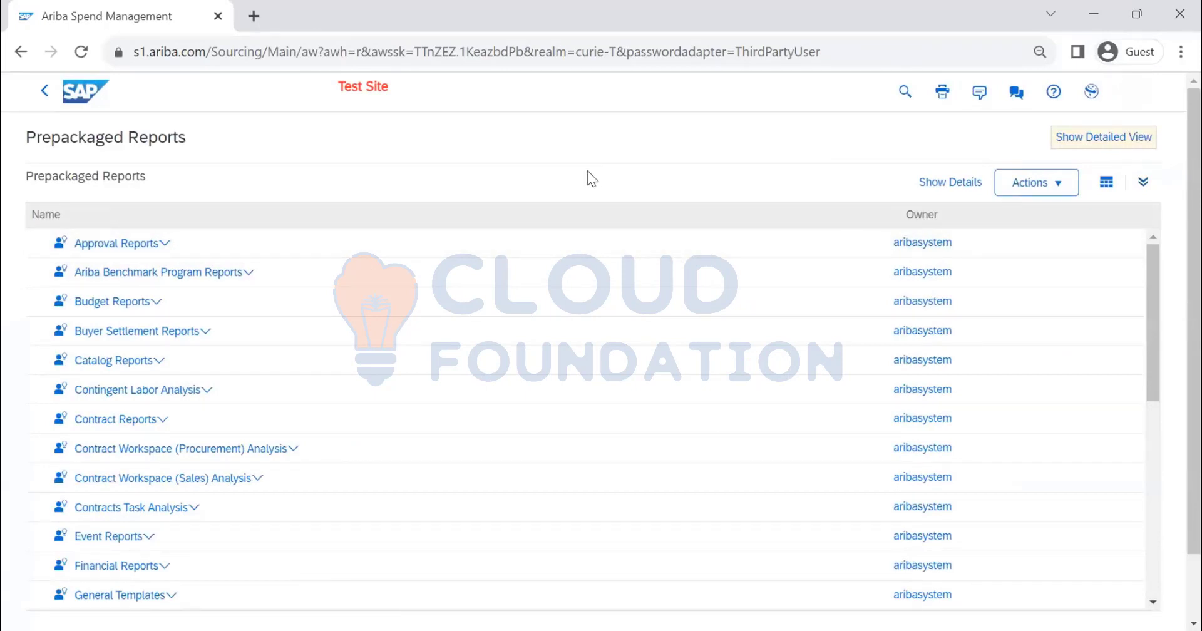
Look through the prepackaged report folders and open the Approval History report from Approval Reports
{"action": "scroll", "coordinate": [439, 415], "scroll_direction": "down", "scroll_amount": 8}
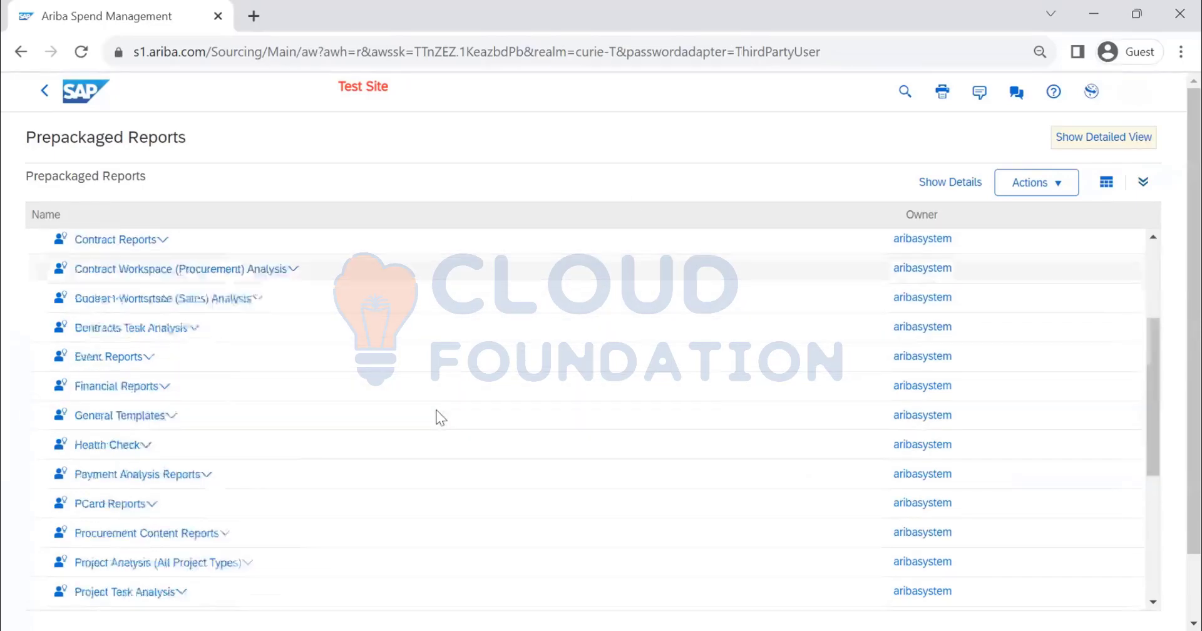
{"action": "scroll", "coordinate": [439, 414], "scroll_direction": "down", "scroll_amount": 2}
{"action": "scroll", "coordinate": [469, 392], "scroll_direction": "up", "scroll_amount": 8}
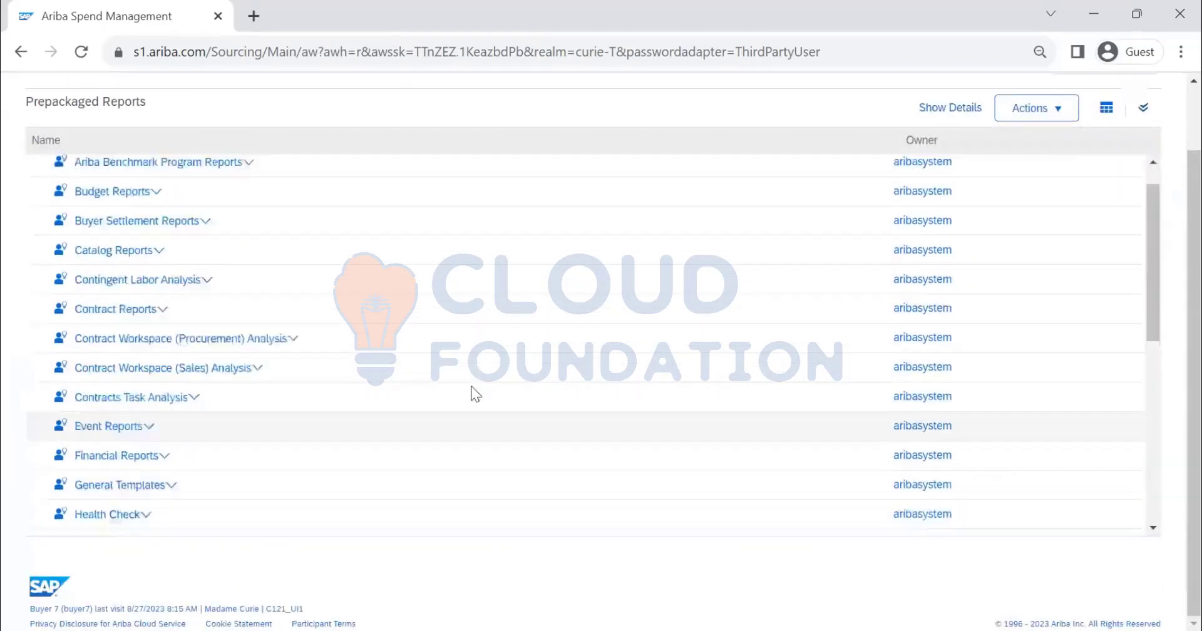
{"action": "scroll", "coordinate": [463, 388], "scroll_direction": "up", "scroll_amount": 2}
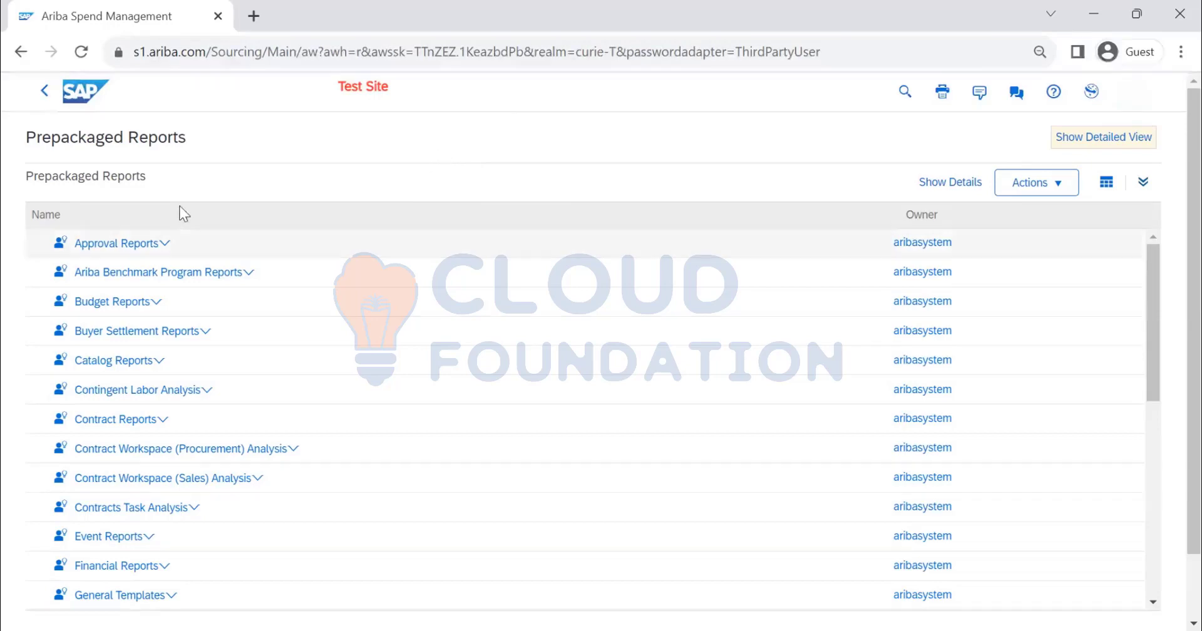
{"action": "scroll", "coordinate": [193, 349], "scroll_direction": "down", "scroll_amount": 5}
{"action": "scroll", "coordinate": [191, 347], "scroll_direction": "up", "scroll_amount": 5}
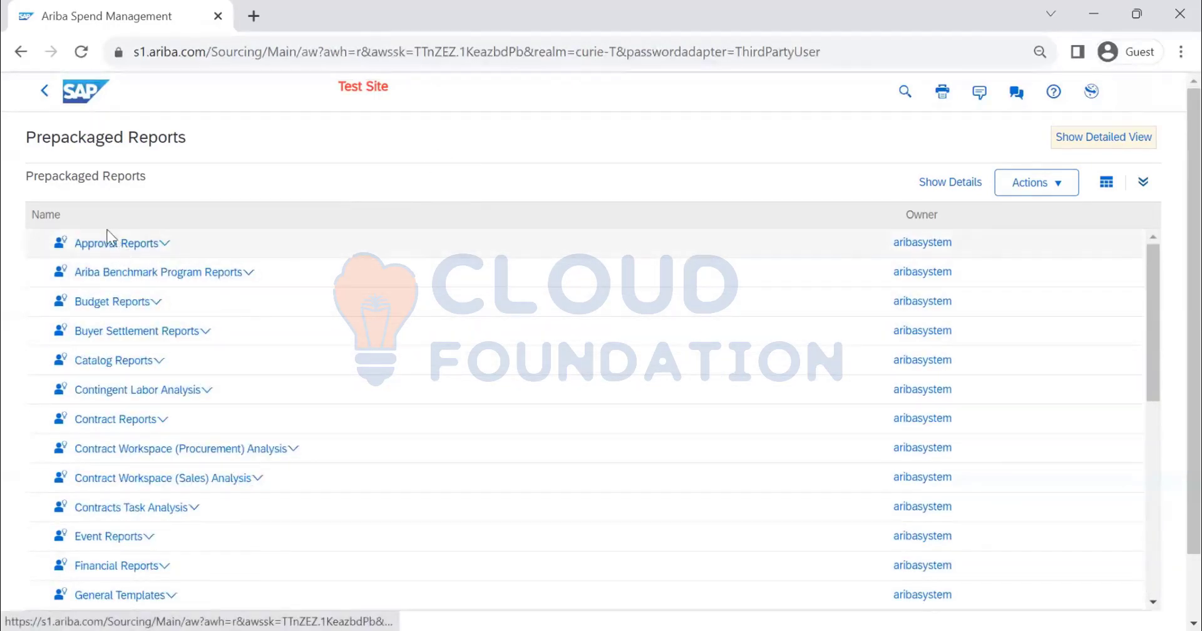
{"action": "left_click", "coordinate": [145, 248]}
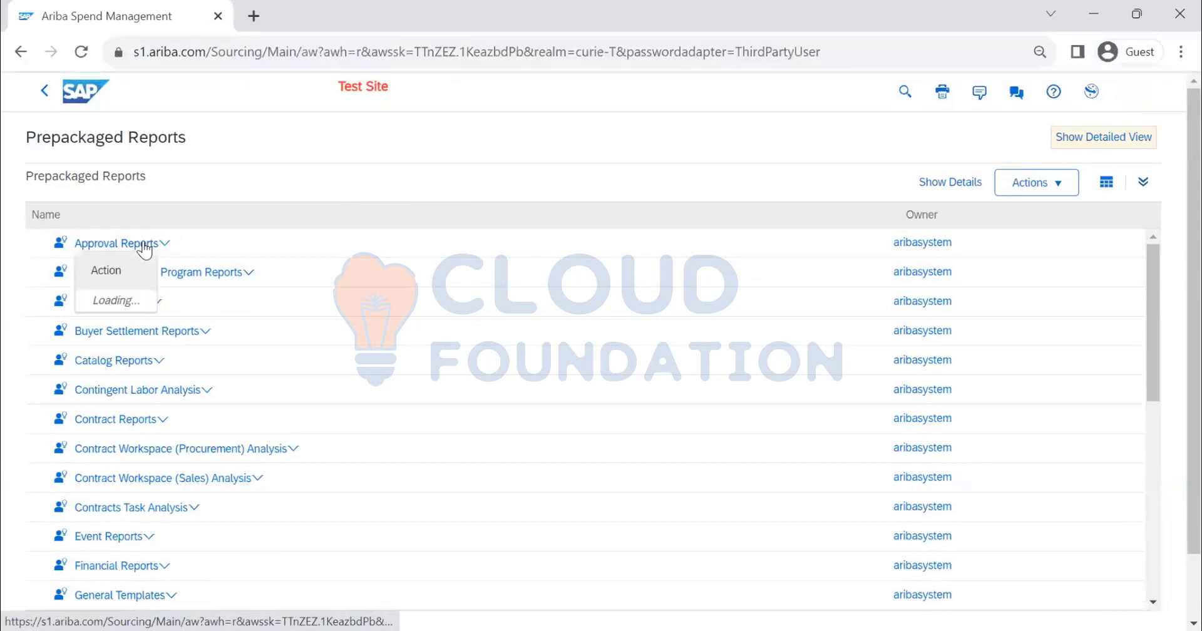
{"action": "left_click", "coordinate": [127, 301]}
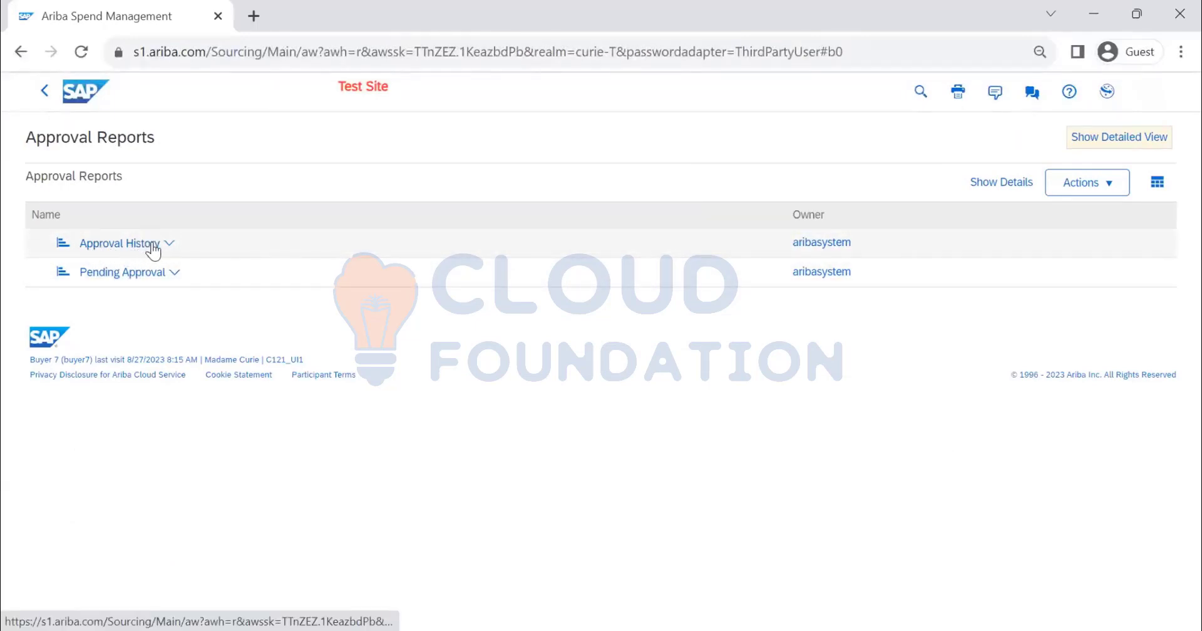
{"action": "left_click", "coordinate": [153, 249]}
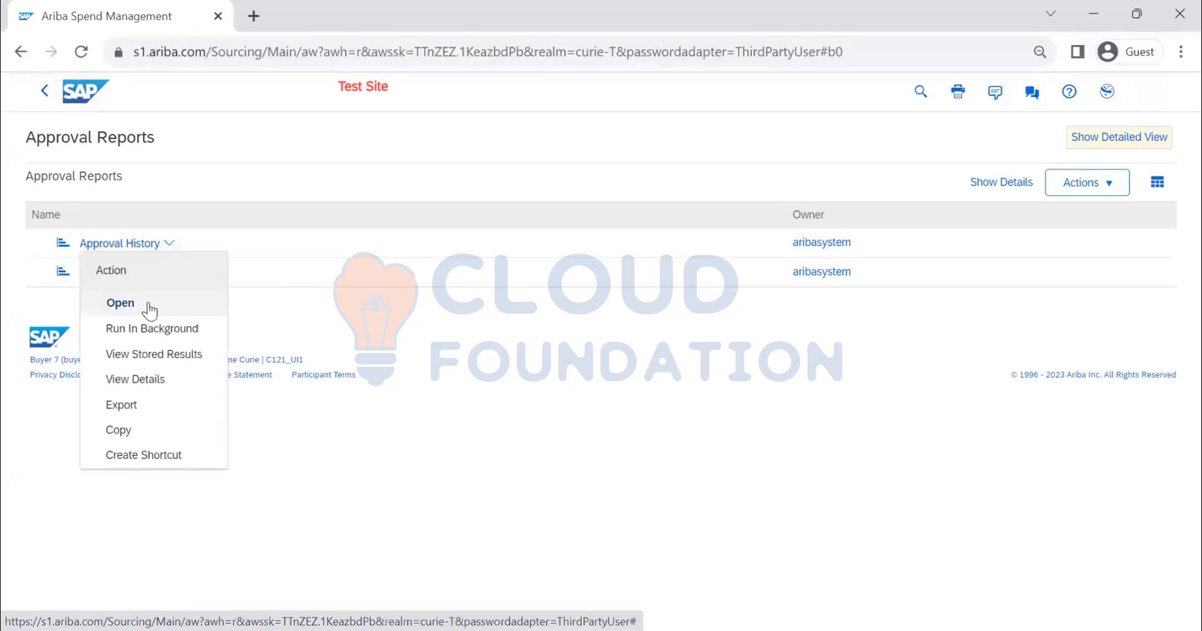
{"action": "left_click", "coordinate": [149, 305]}
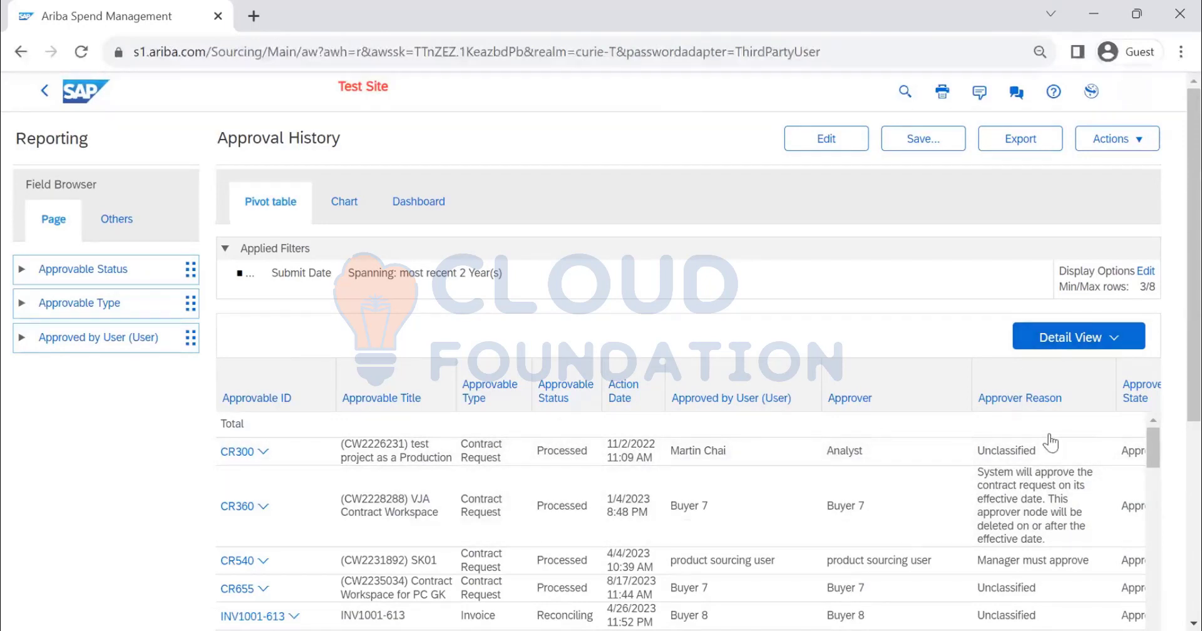
Review the Approval History table, switching it to Aggregate View and back to Detail View
{"action": "scroll", "coordinate": [1172, 437], "scroll_direction": "down", "scroll_amount": 5}
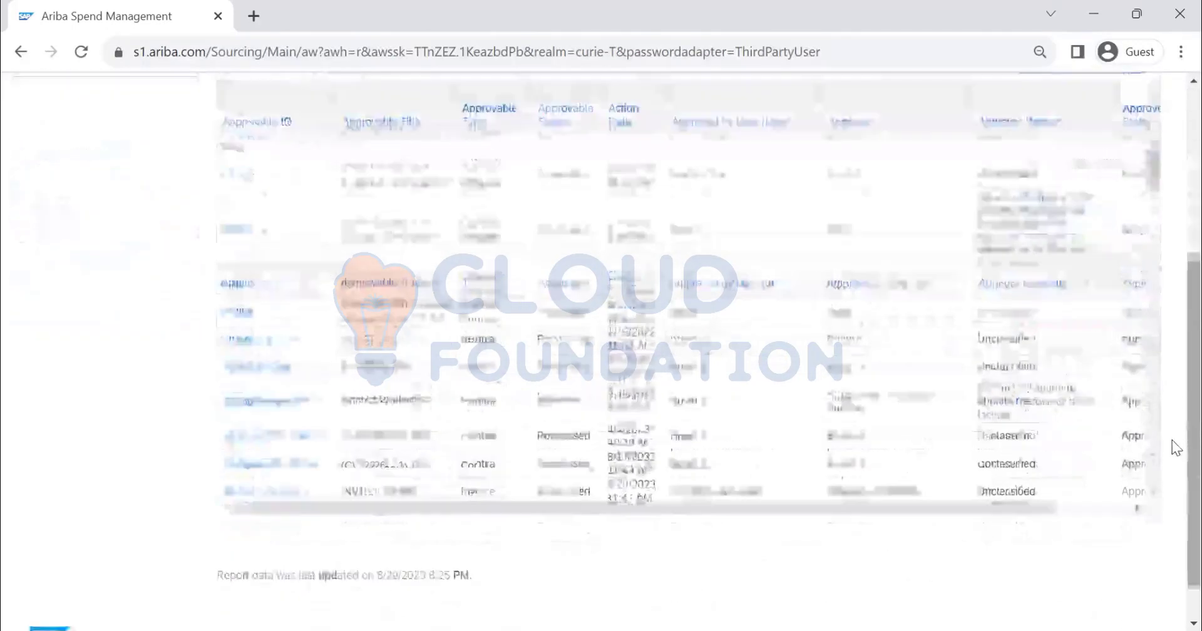
{"action": "scroll", "coordinate": [1172, 449], "scroll_direction": "up", "scroll_amount": 2}
{"action": "scroll", "coordinate": [1173, 451], "scroll_direction": "down", "scroll_amount": 1}
{"action": "left_click_drag", "start_coordinate": [1012, 599], "coordinate": [1145, 591]}
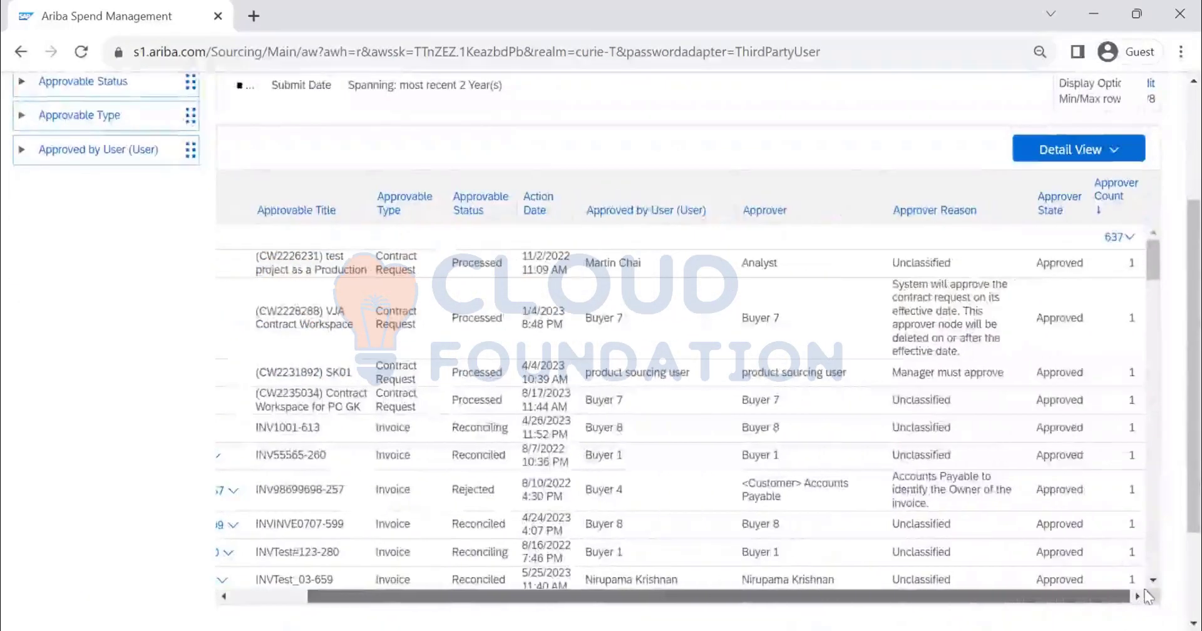
{"action": "left_click", "coordinate": [1080, 154]}
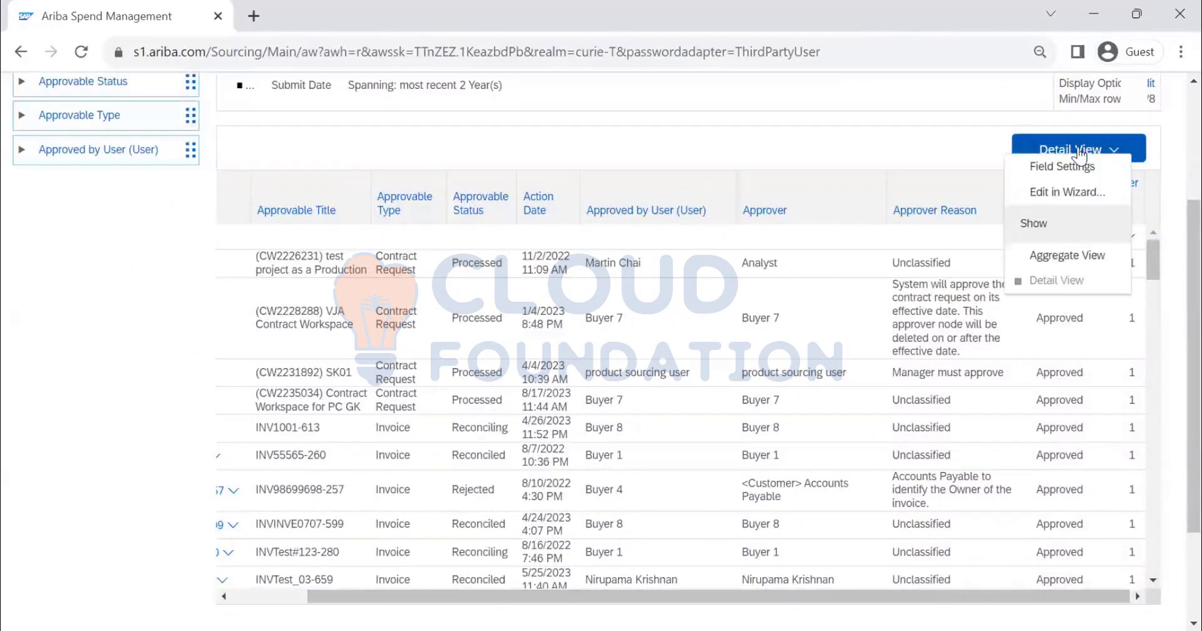
{"action": "left_click", "coordinate": [1055, 254]}
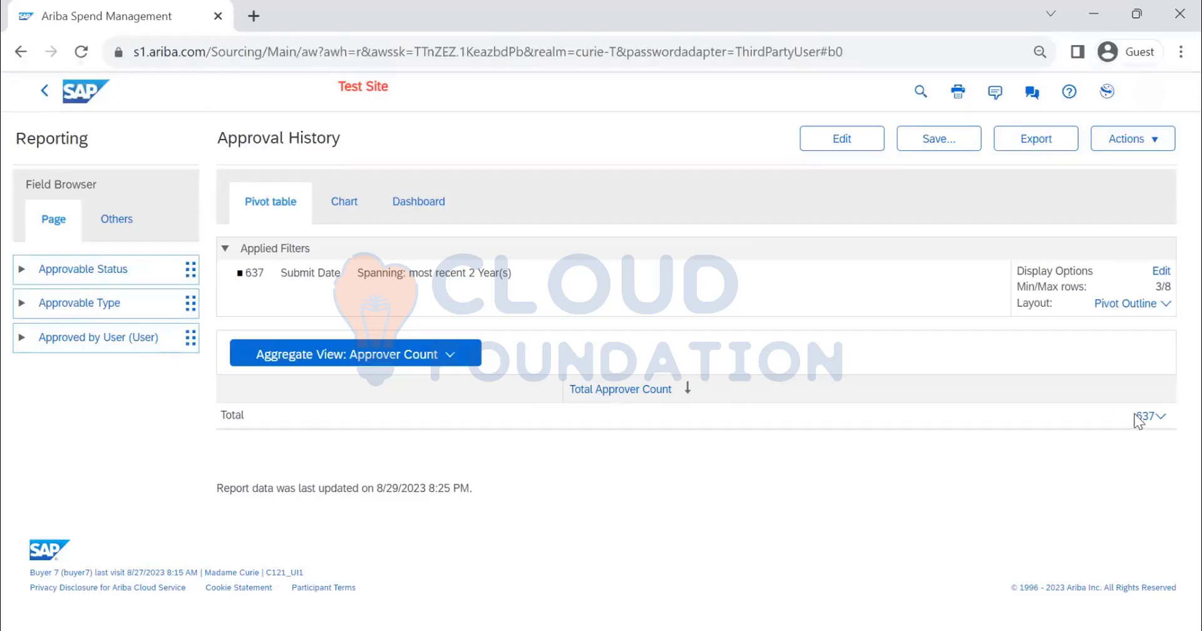
{"action": "left_click", "coordinate": [418, 366]}
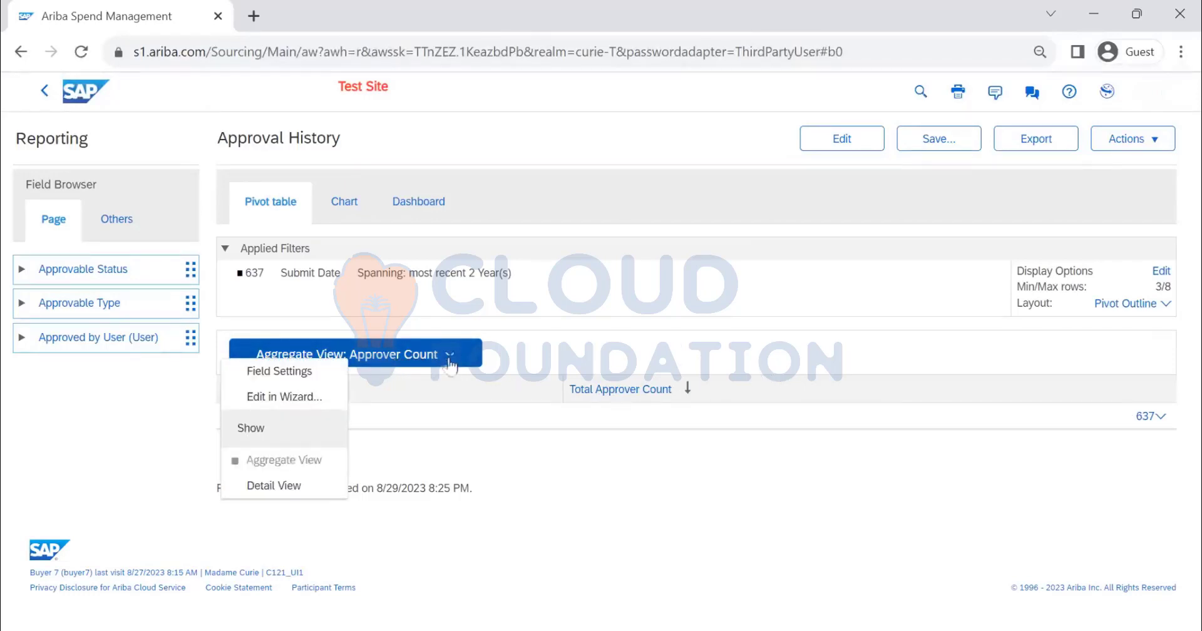
{"action": "left_click", "coordinate": [271, 487]}
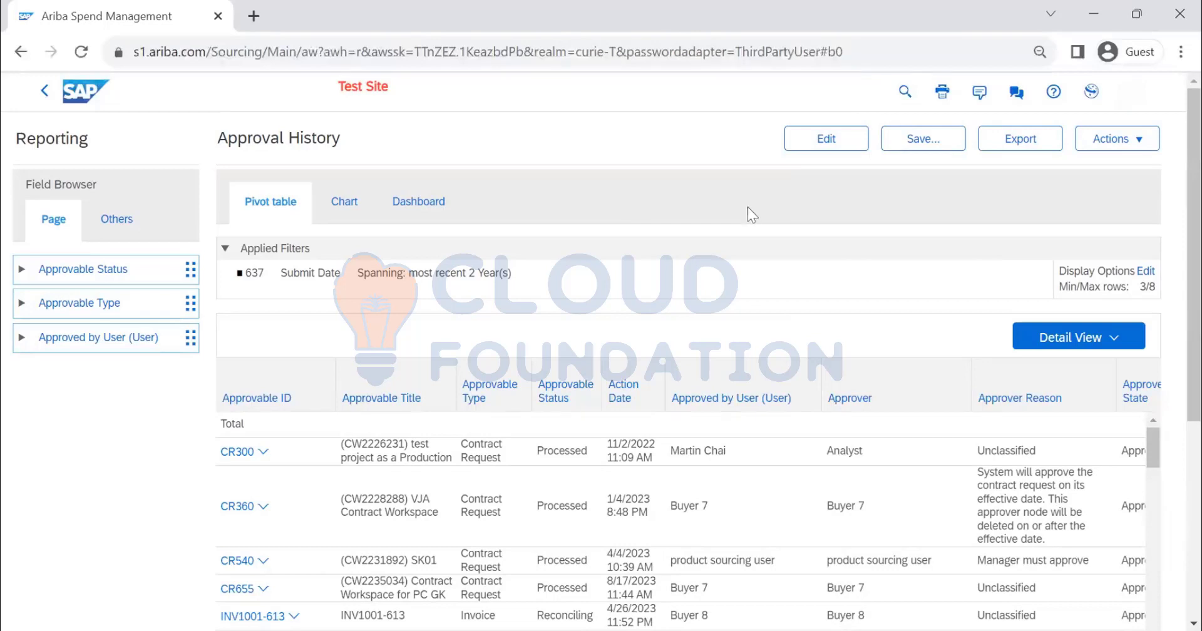
Export the Approval History report to Downloads as the Excel file (Pivot_Area_Pie_Excel2007) (3) and open it in Excel
{"action": "left_click", "coordinate": [827, 144]}
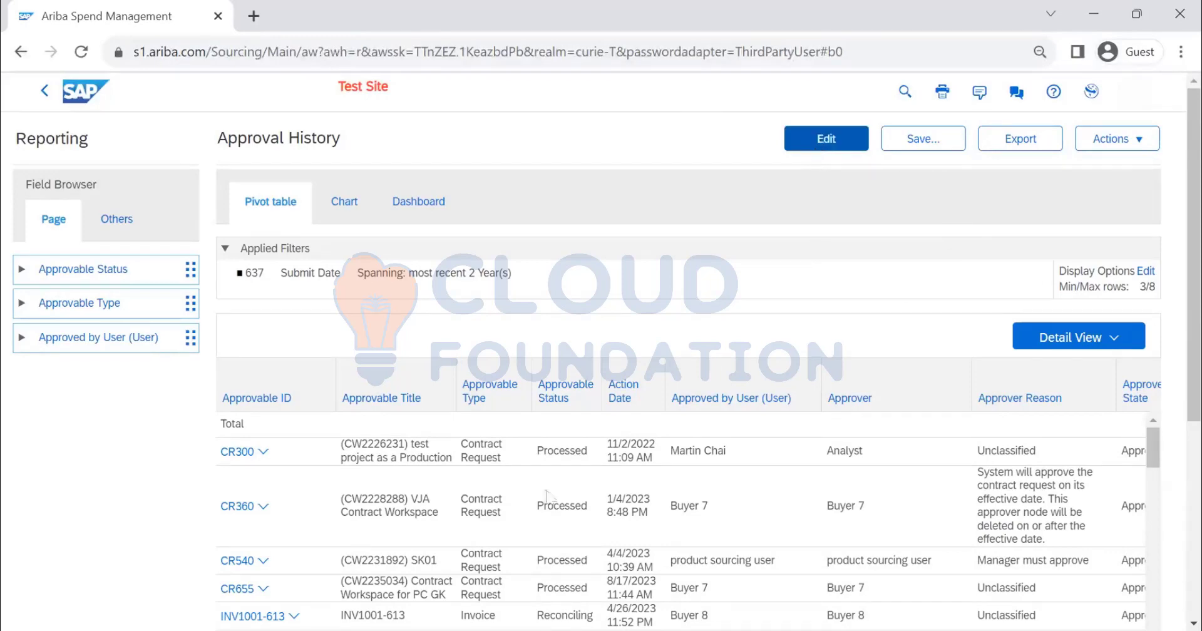
{"action": "scroll", "coordinate": [964, 398], "scroll_direction": "down", "scroll_amount": 5}
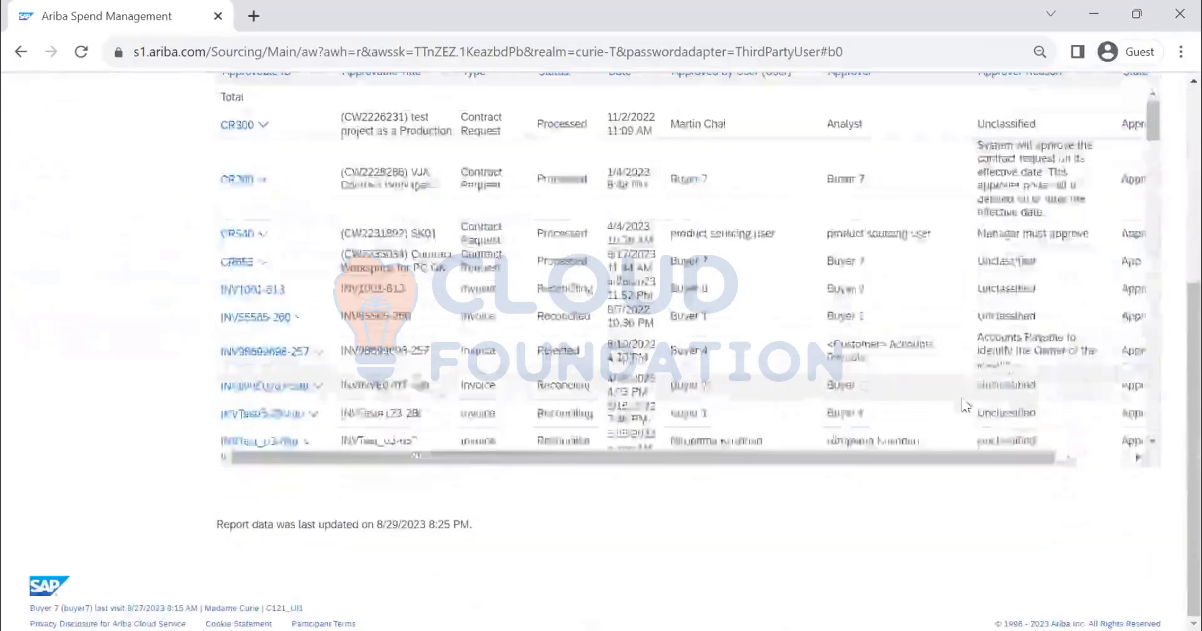
{"action": "scroll", "coordinate": [965, 398], "scroll_direction": "up", "scroll_amount": 5}
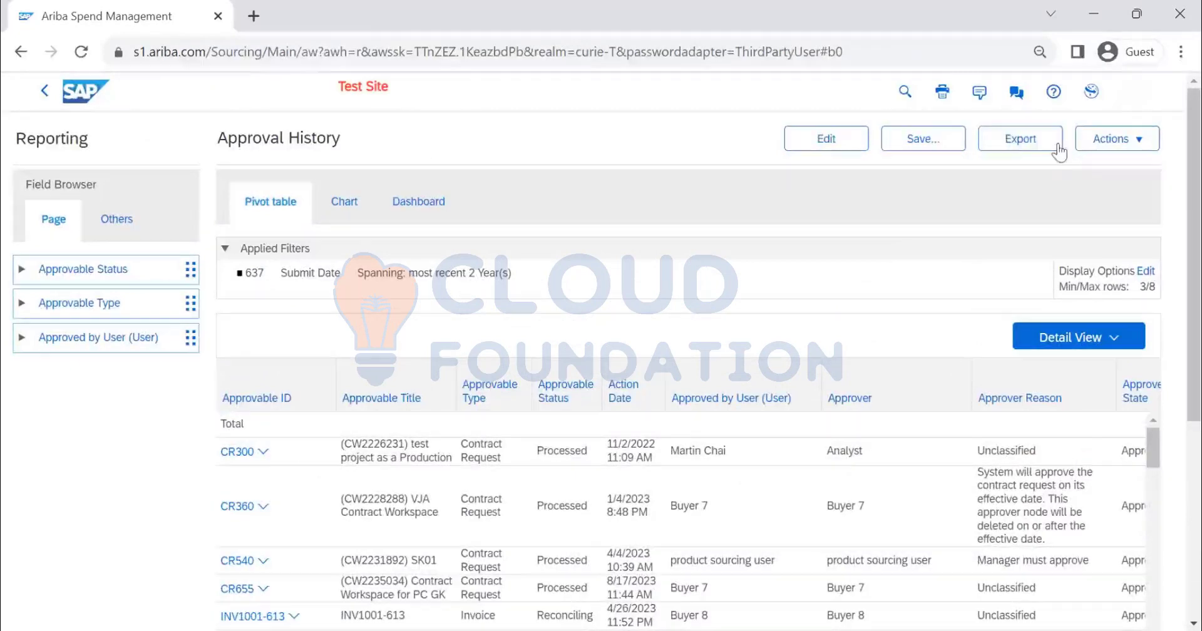
{"action": "left_click", "coordinate": [1027, 146]}
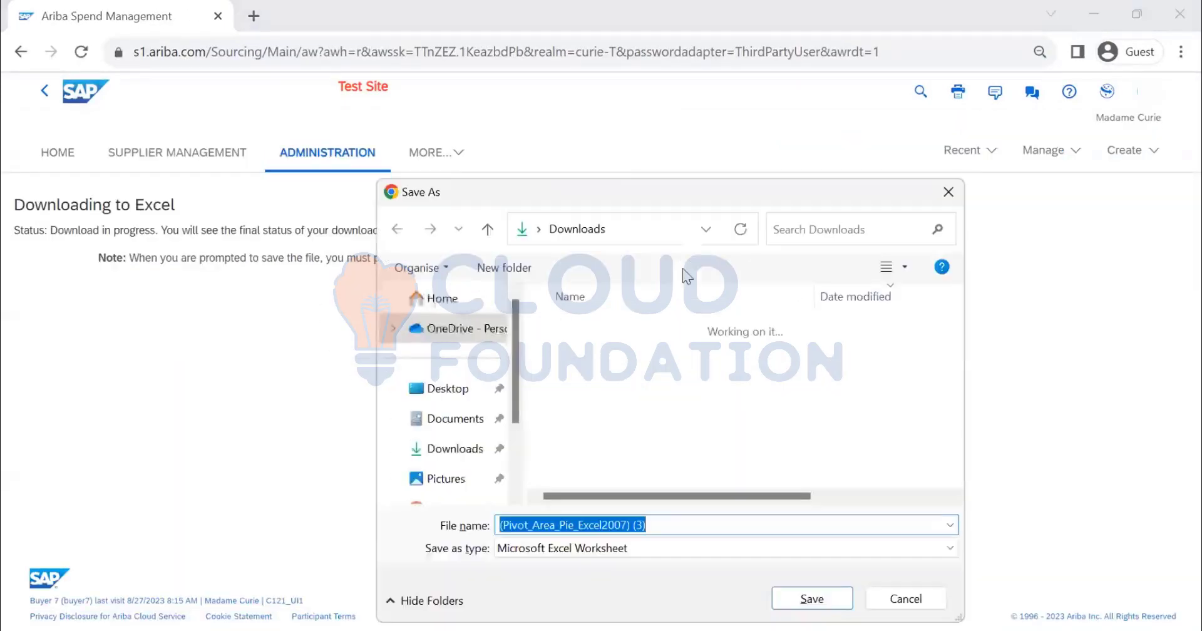
{"action": "left_click", "coordinate": [832, 602]}
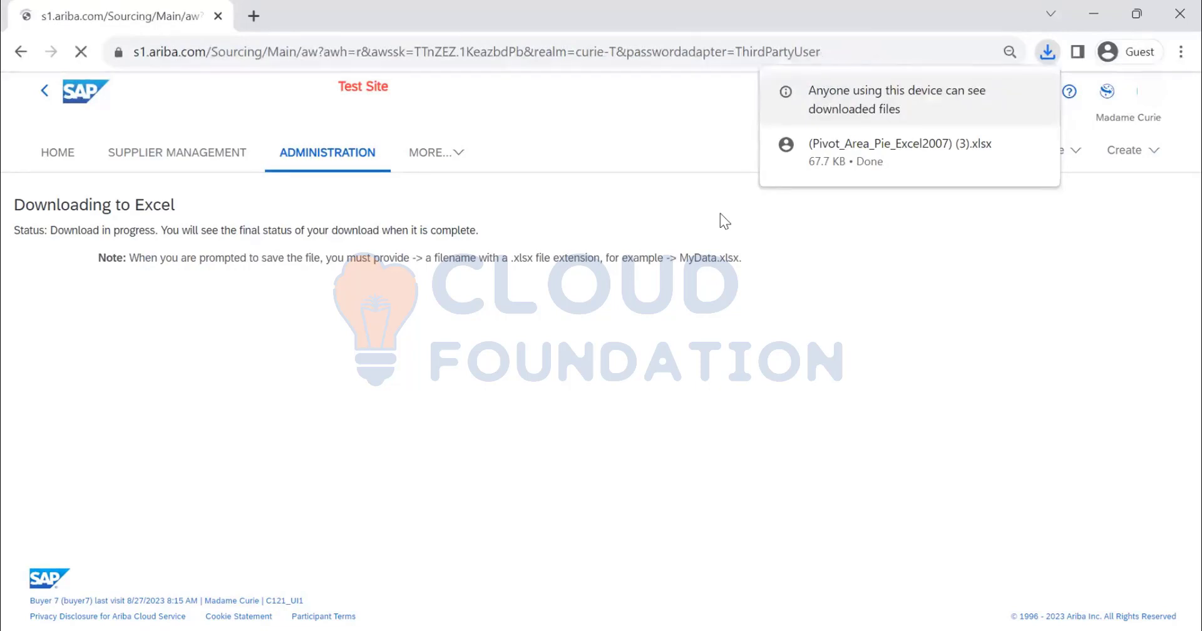
{"action": "left_click", "coordinate": [1132, 149]}
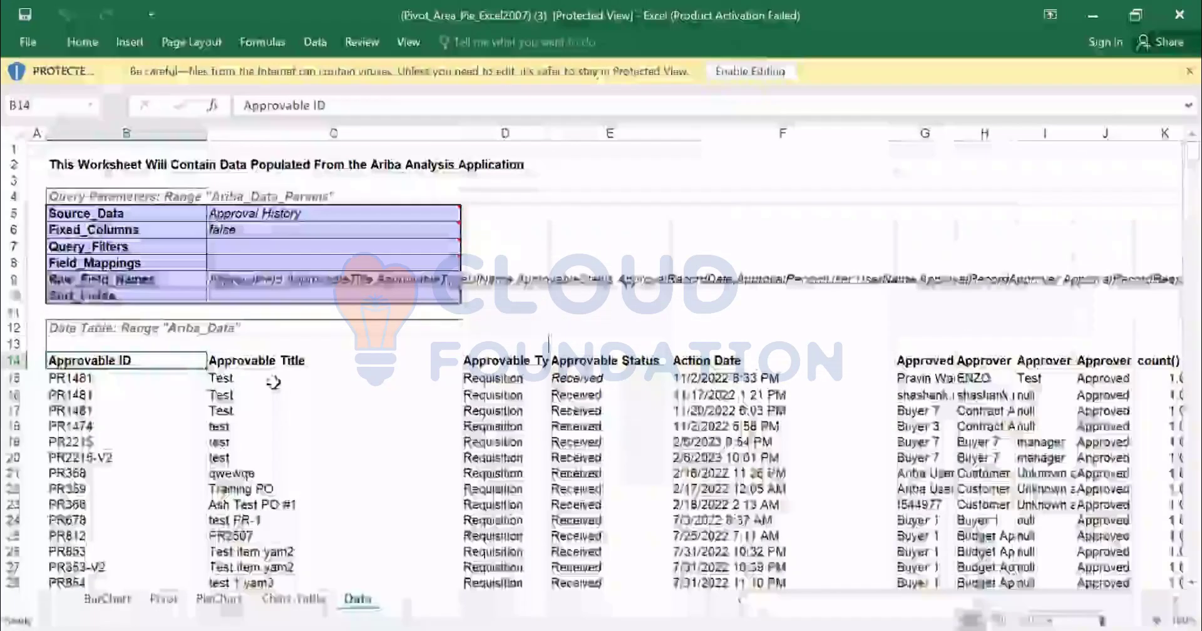
Examine the exported columns across the Data sheet and view the Chart-Table and PieChart sheets
{"action": "left_click", "coordinate": [983, 394]}
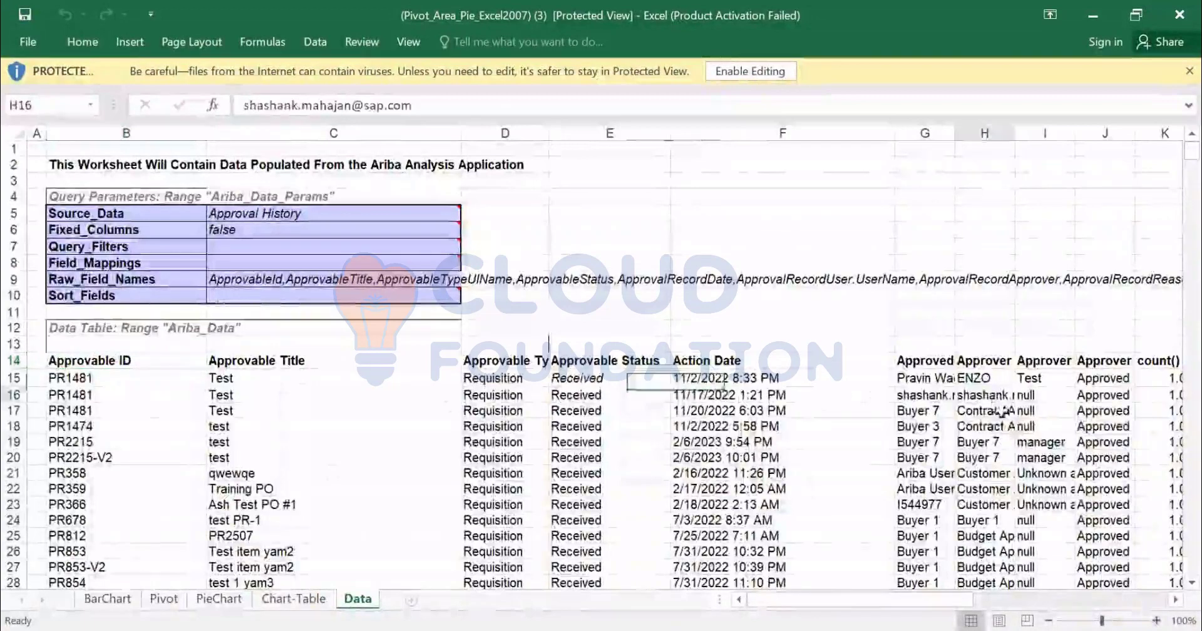
{"action": "key", "text": "Right"}
{"action": "key", "text": "Right"}
{"action": "key", "text": "Right"}
{"action": "key", "text": "Right"}
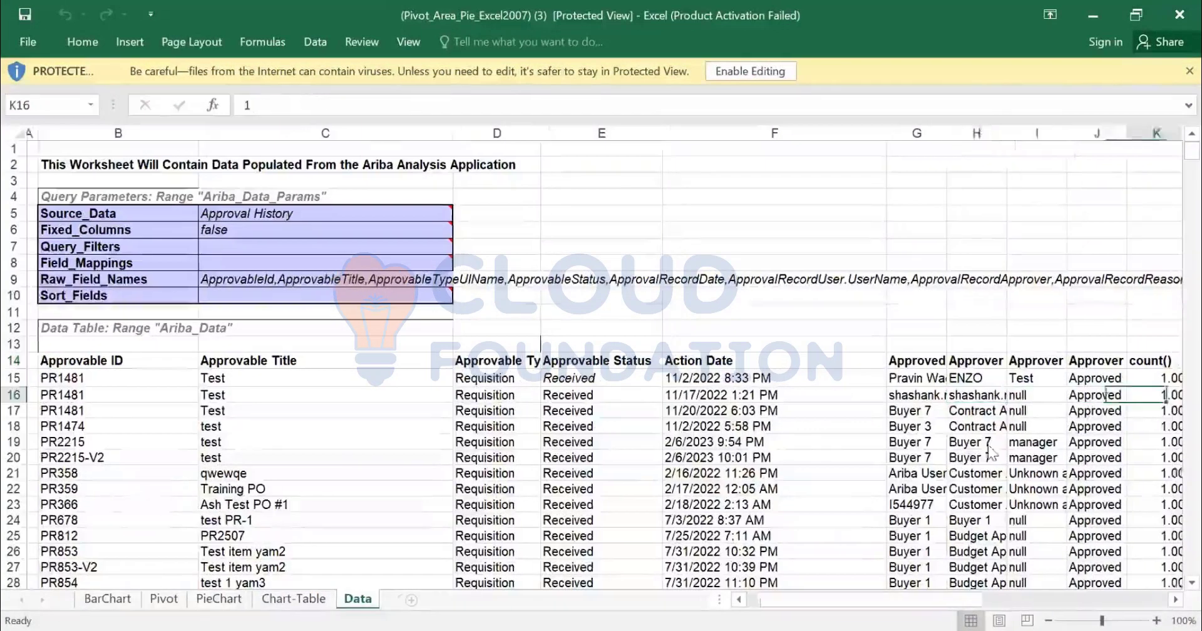
{"action": "key", "text": "Right"}
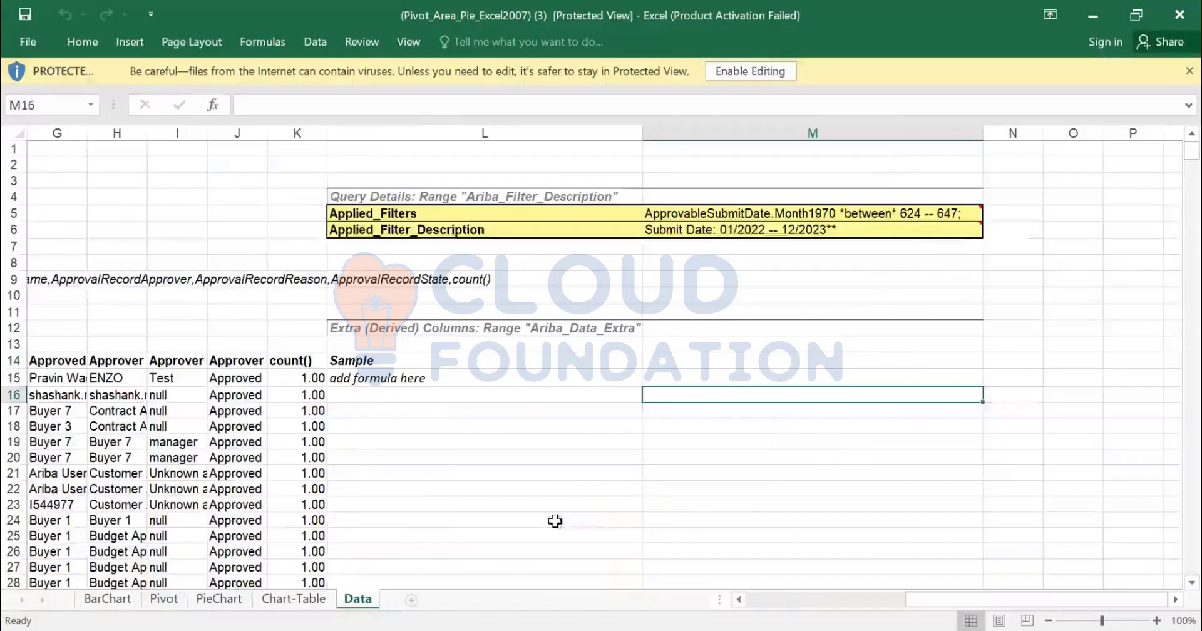
{"action": "left_click", "coordinate": [289, 600]}
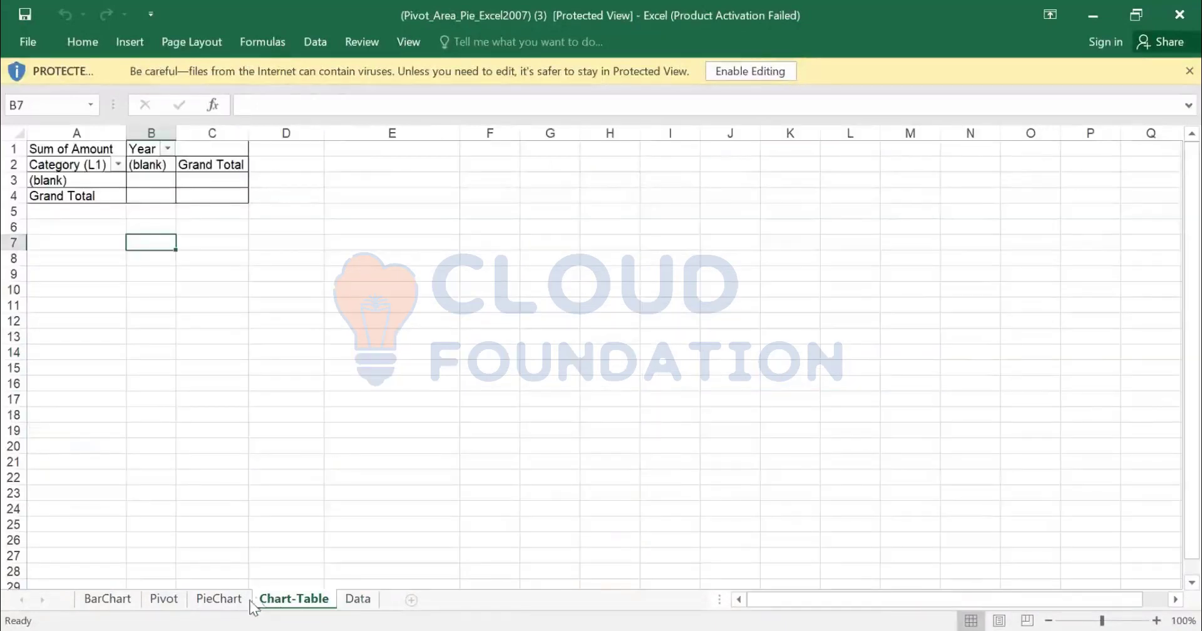
{"action": "left_click", "coordinate": [225, 599]}
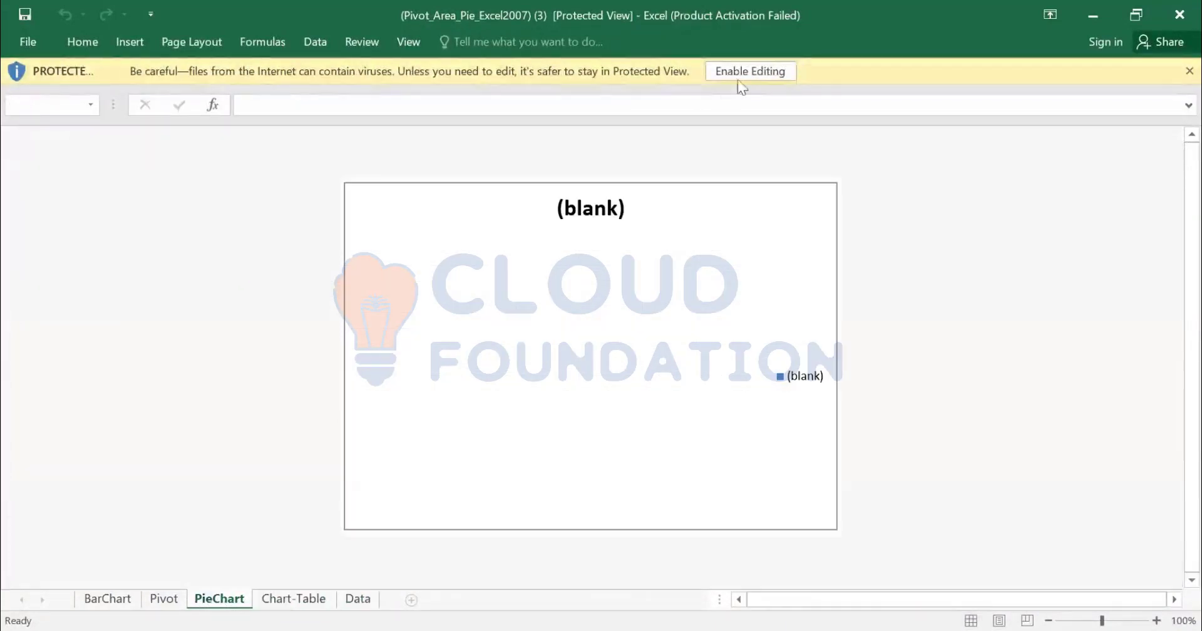
Enable editing of the workbook and exclude Marketing from the Category (L1) filter on the Pivot sheet
{"action": "left_click", "coordinate": [754, 73]}
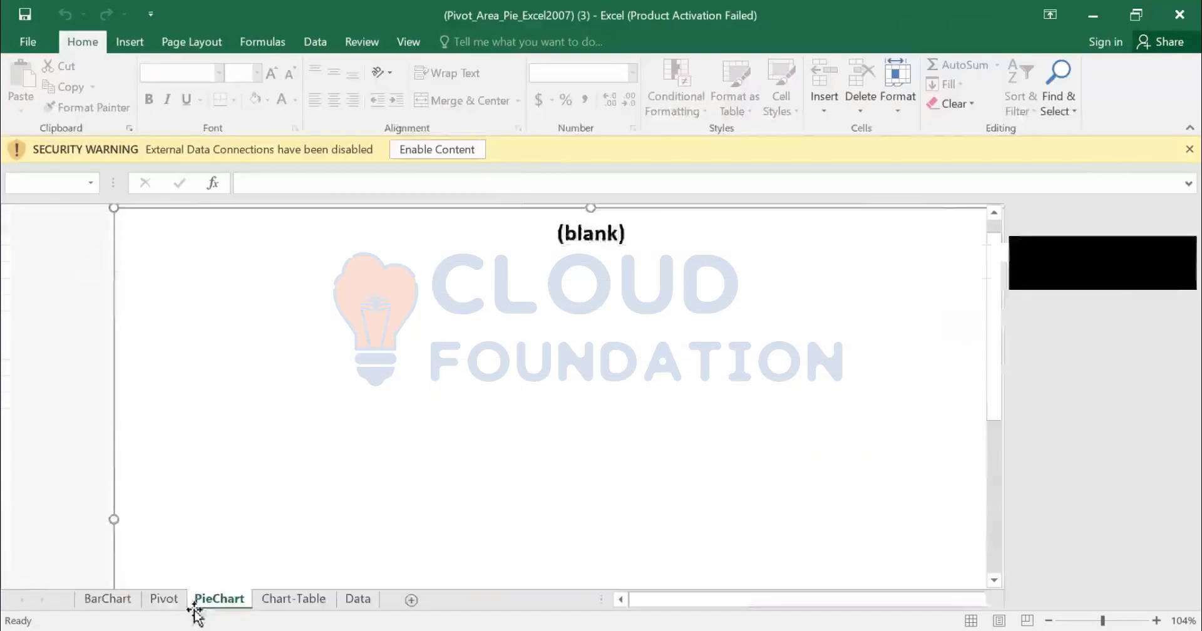
{"action": "left_click", "coordinate": [164, 600]}
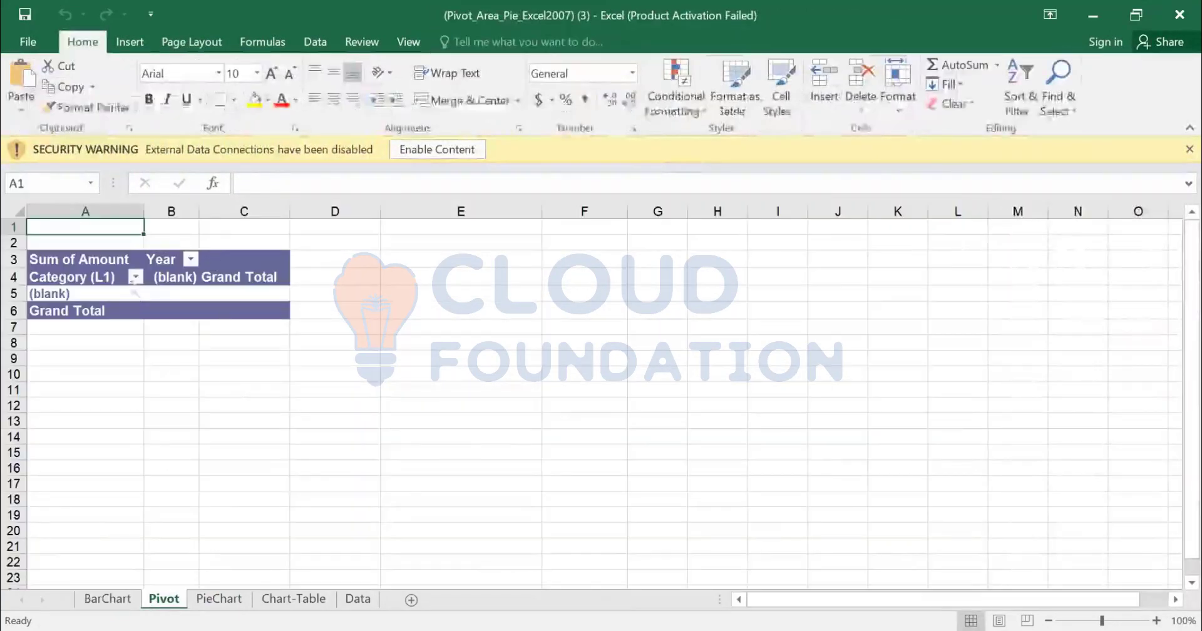
{"action": "left_click", "coordinate": [133, 277]}
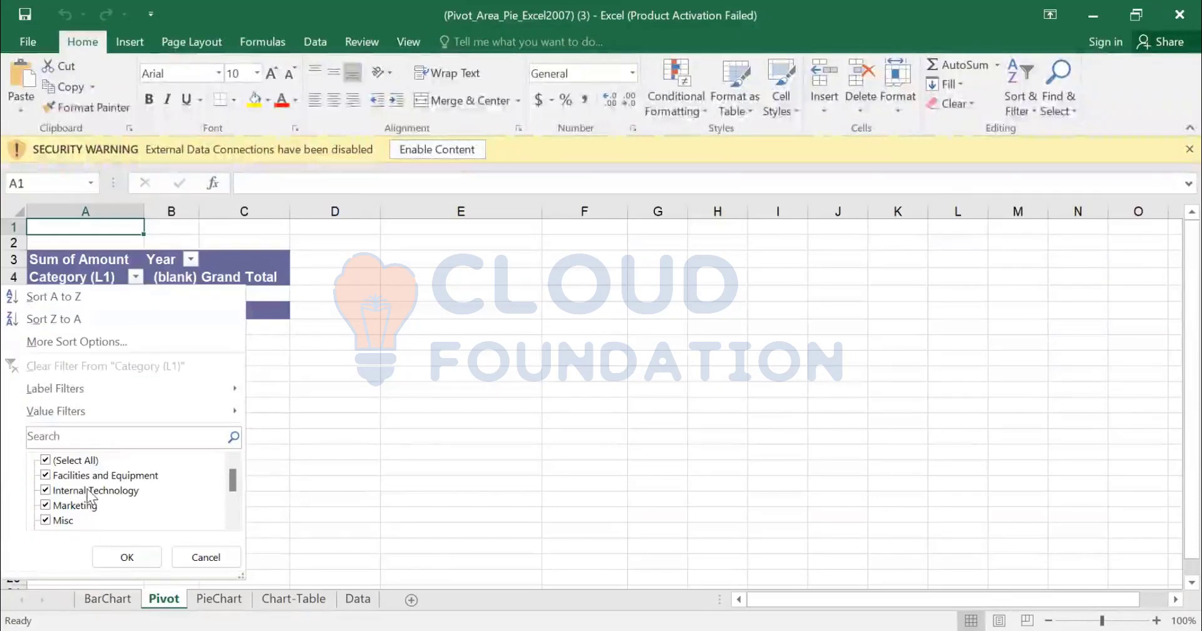
{"action": "left_click", "coordinate": [45, 505]}
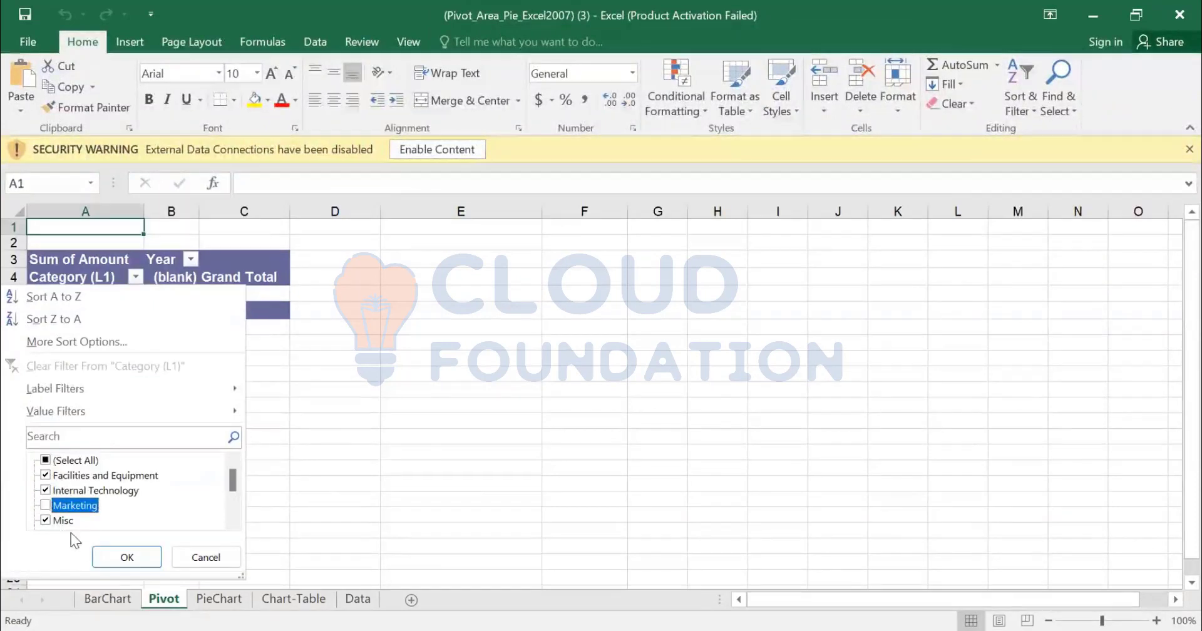
{"action": "left_click", "coordinate": [125, 560]}
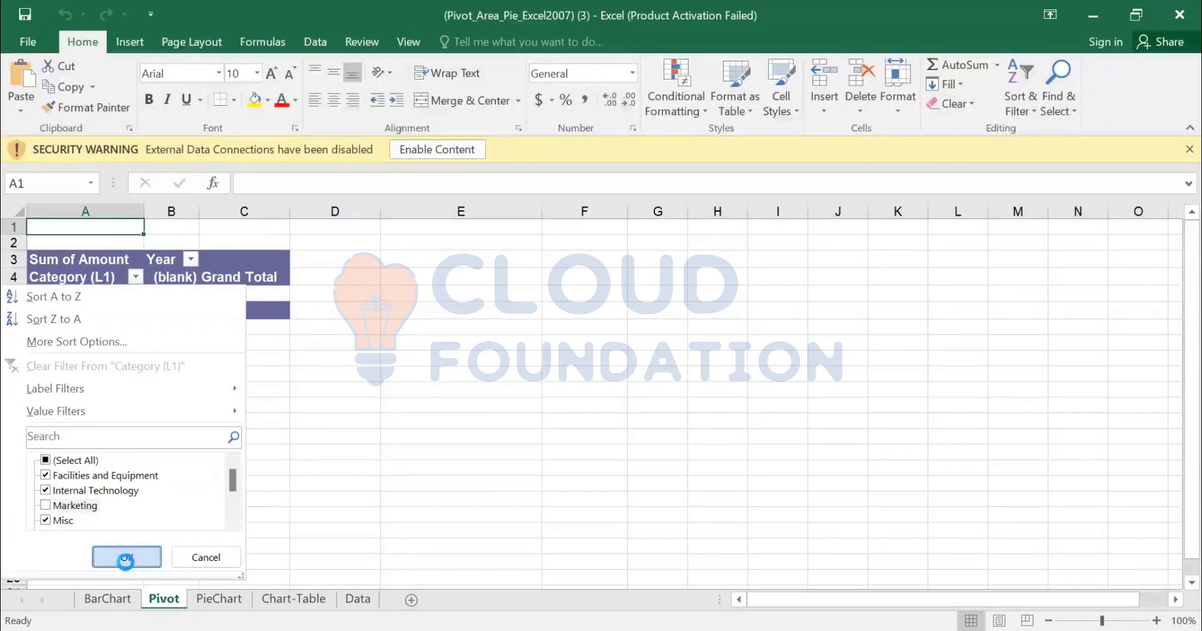
Review the Pivot sheet's Year filter and the BarChart, Chart-Table and Data sheets, and enable the workbook's blocked external data connections
{"action": "left_click", "coordinate": [177, 258]}
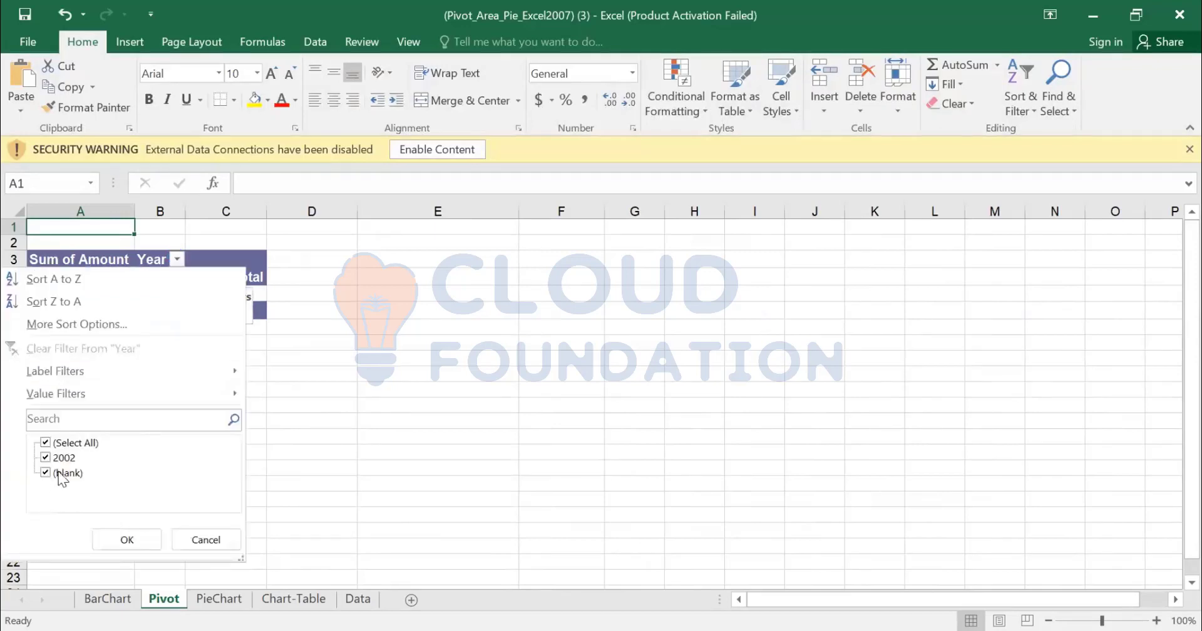
{"action": "left_click", "coordinate": [103, 539]}
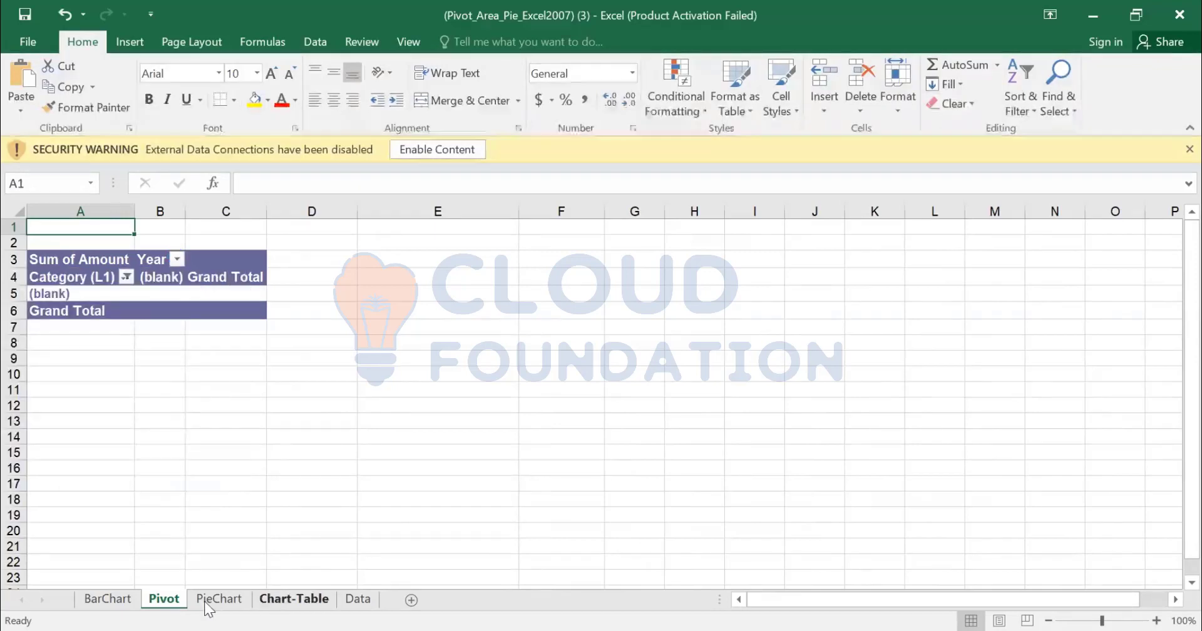
{"action": "left_click", "coordinate": [206, 603]}
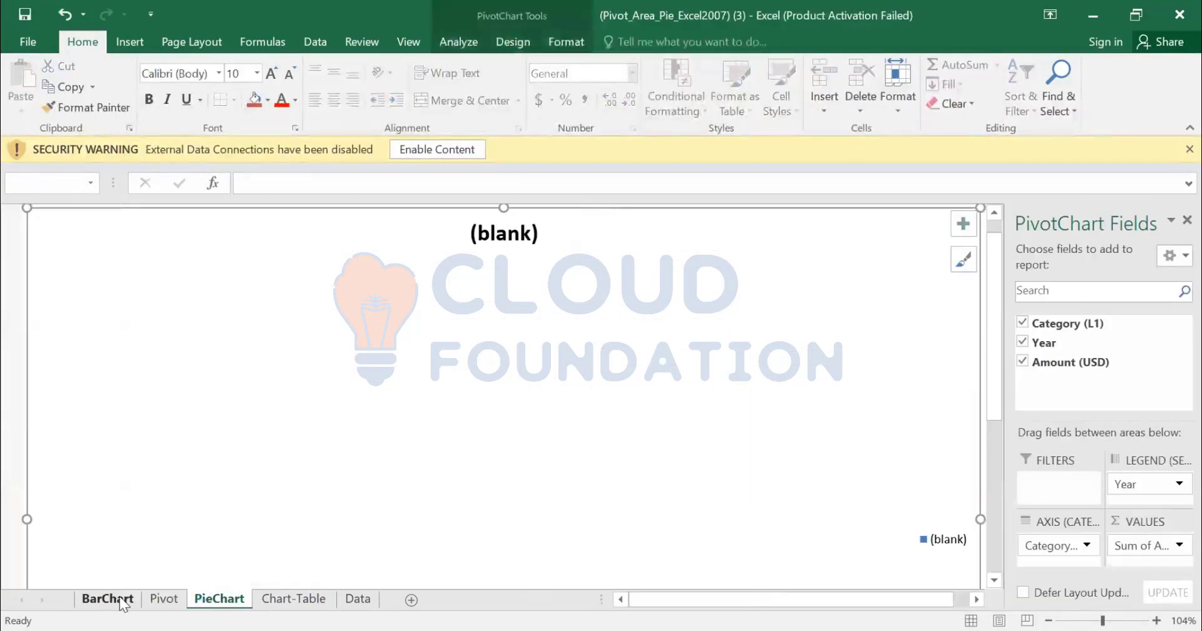
{"action": "left_click", "coordinate": [316, 598]}
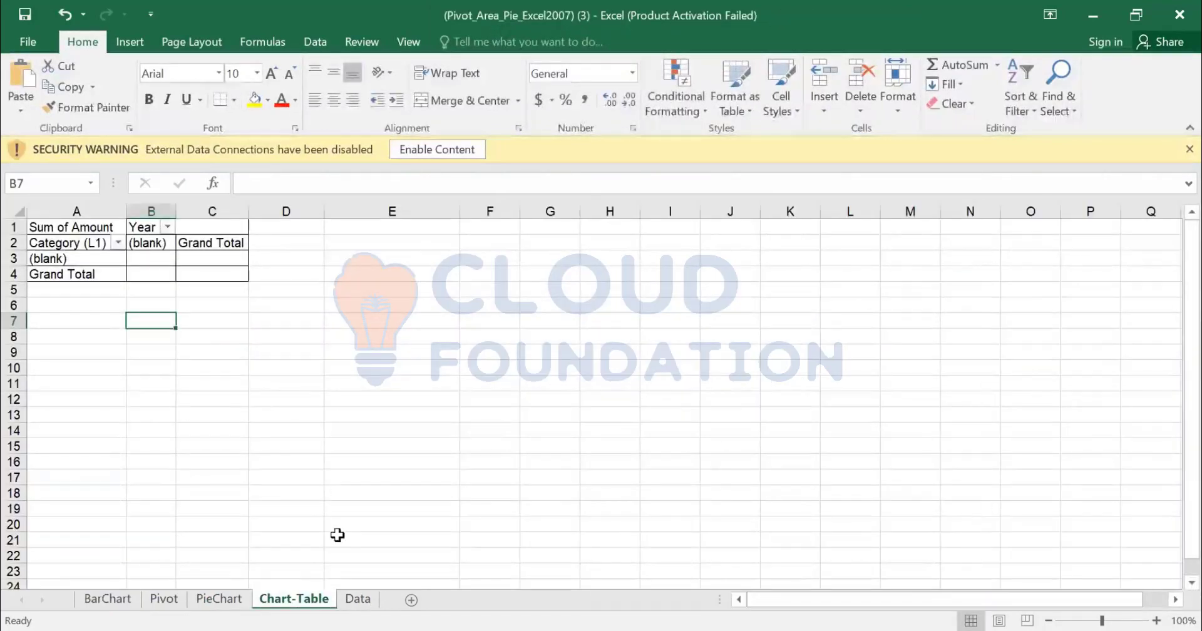
{"action": "left_click", "coordinate": [359, 600]}
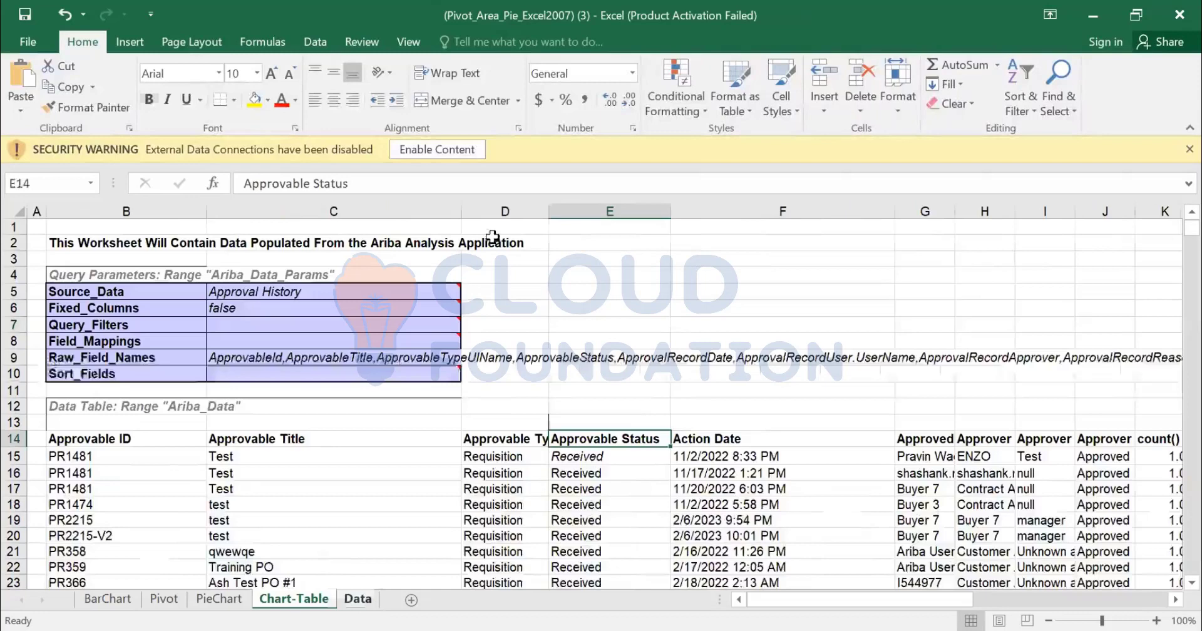
{"action": "left_click", "coordinate": [452, 149]}
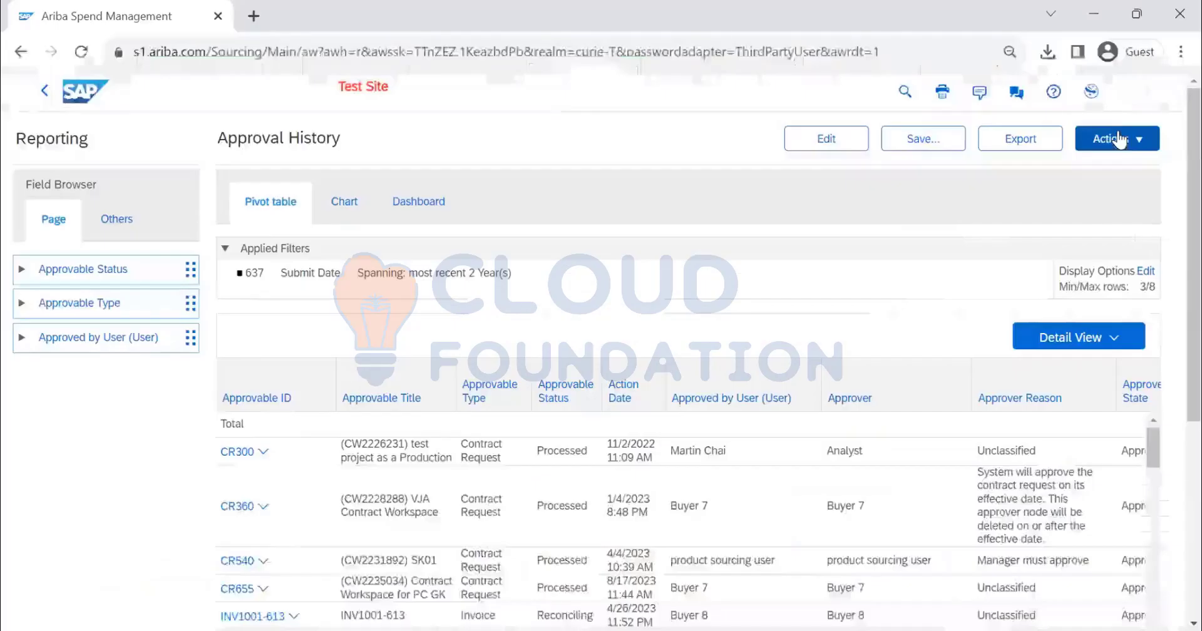
Switch to SAP Ariba, open the Approval History export configuration, compare the CSV format, and choose the (Pivot_Bar_Pie_Excel2007).xlsx Excel template
{"action": "left_click", "coordinate": [1121, 139]}
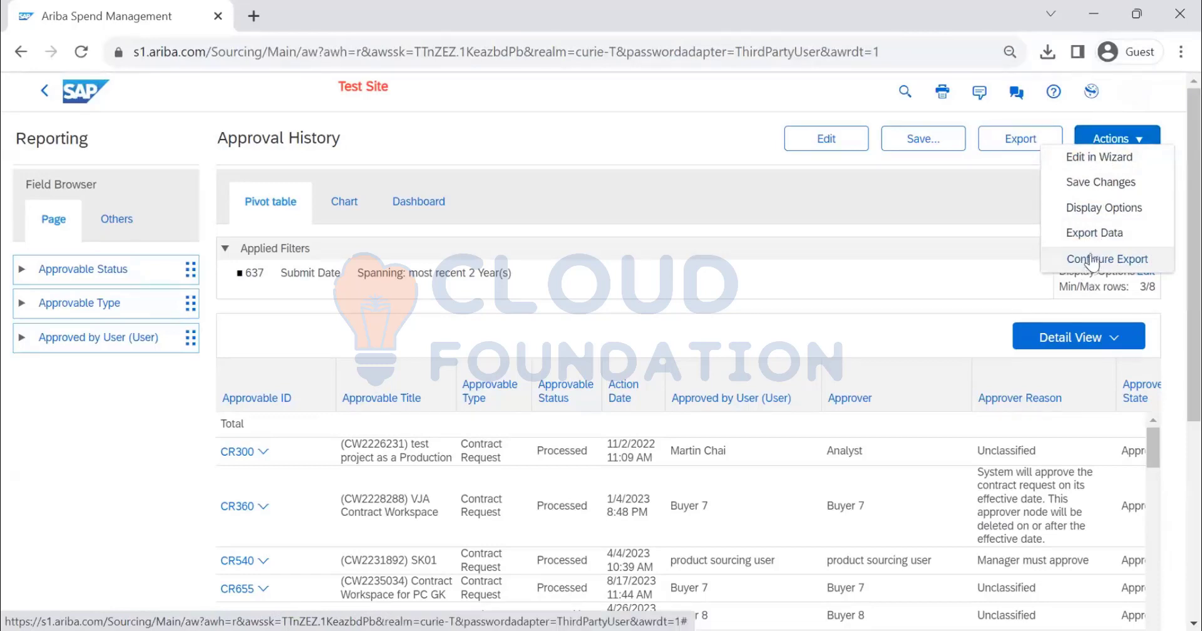
{"action": "left_click", "coordinate": [1091, 259]}
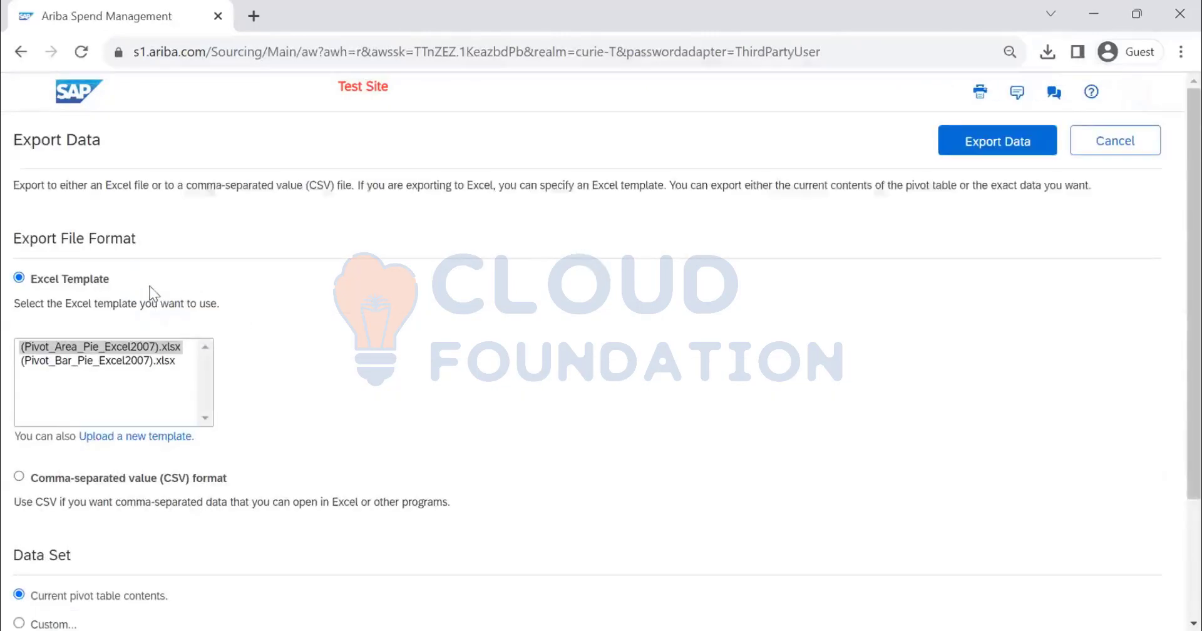
{"action": "scroll", "coordinate": [86, 311], "scroll_direction": "down", "scroll_amount": 3}
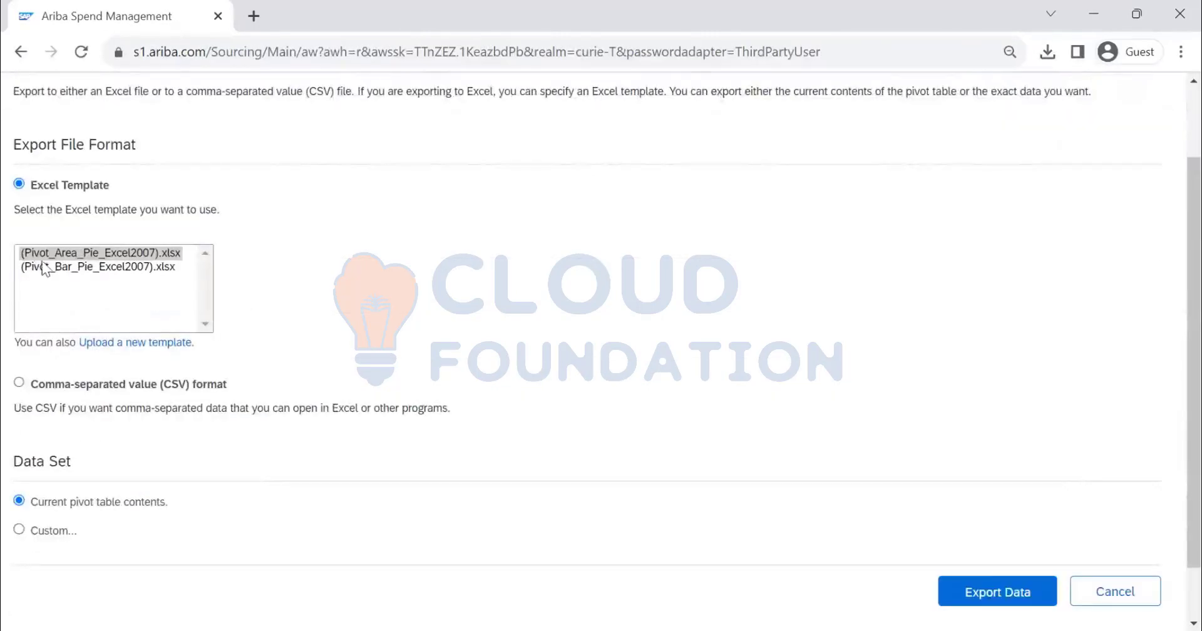
{"action": "left_click", "coordinate": [133, 269]}
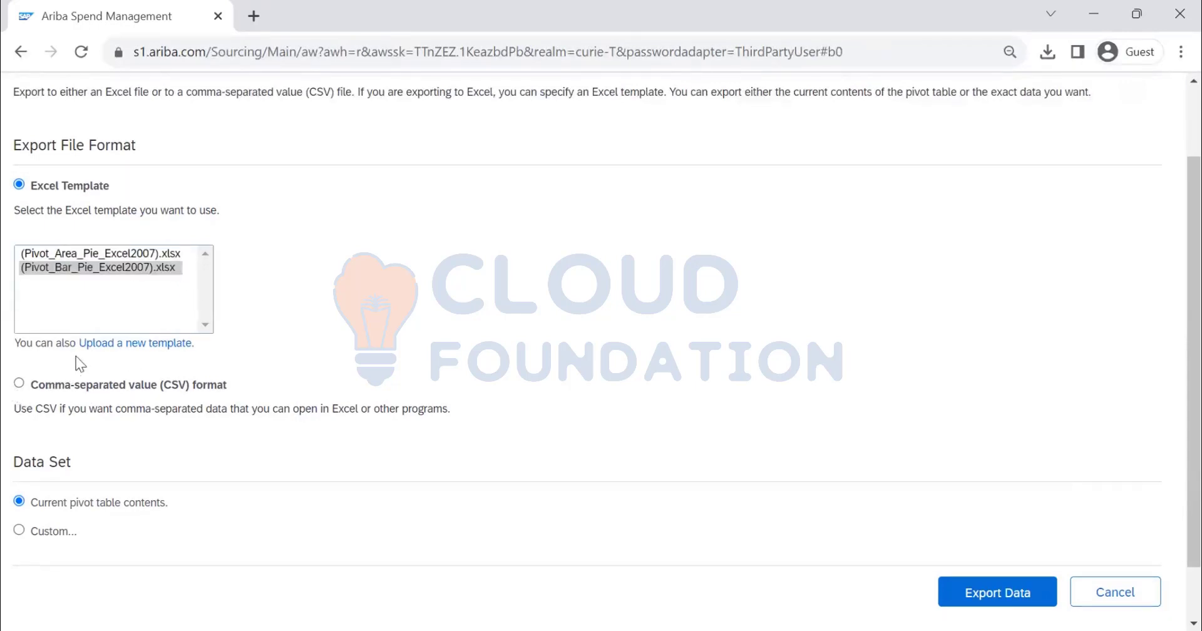
{"action": "left_click", "coordinate": [20, 385]}
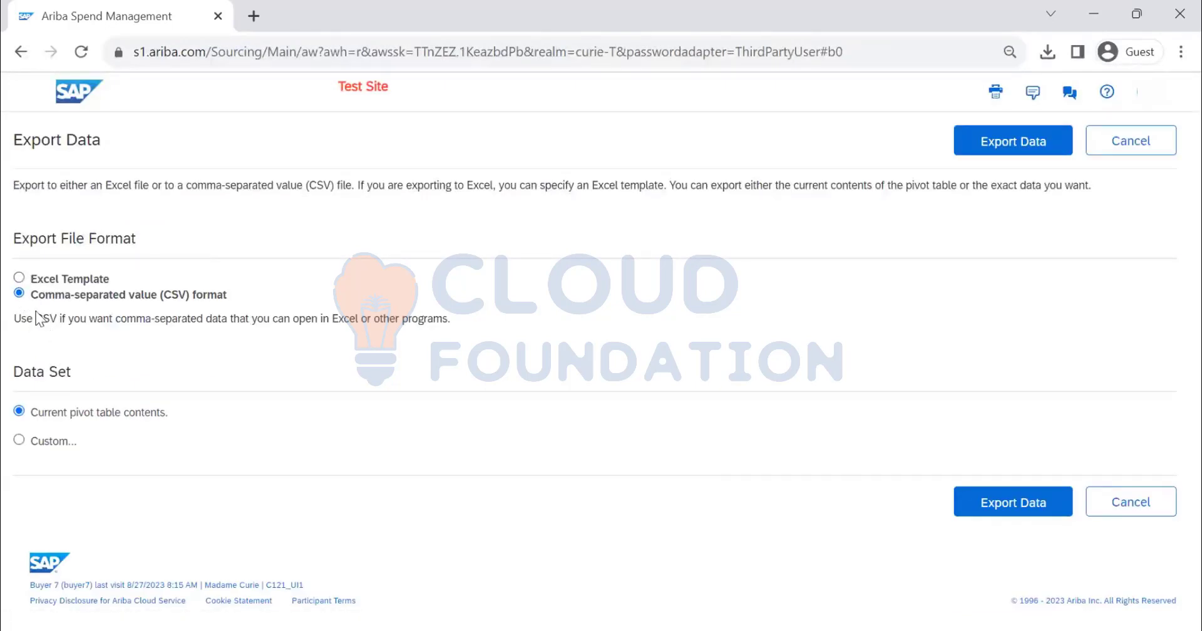
{"action": "left_click", "coordinate": [19, 277]}
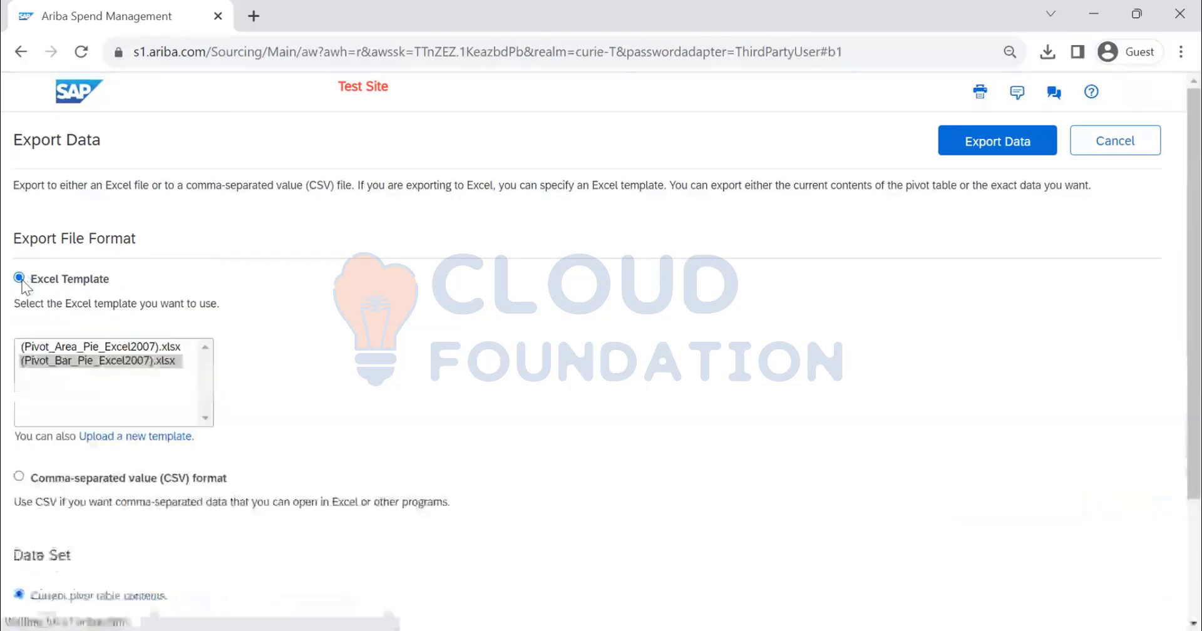
{"action": "scroll", "coordinate": [365, 305], "scroll_direction": "down", "scroll_amount": 3}
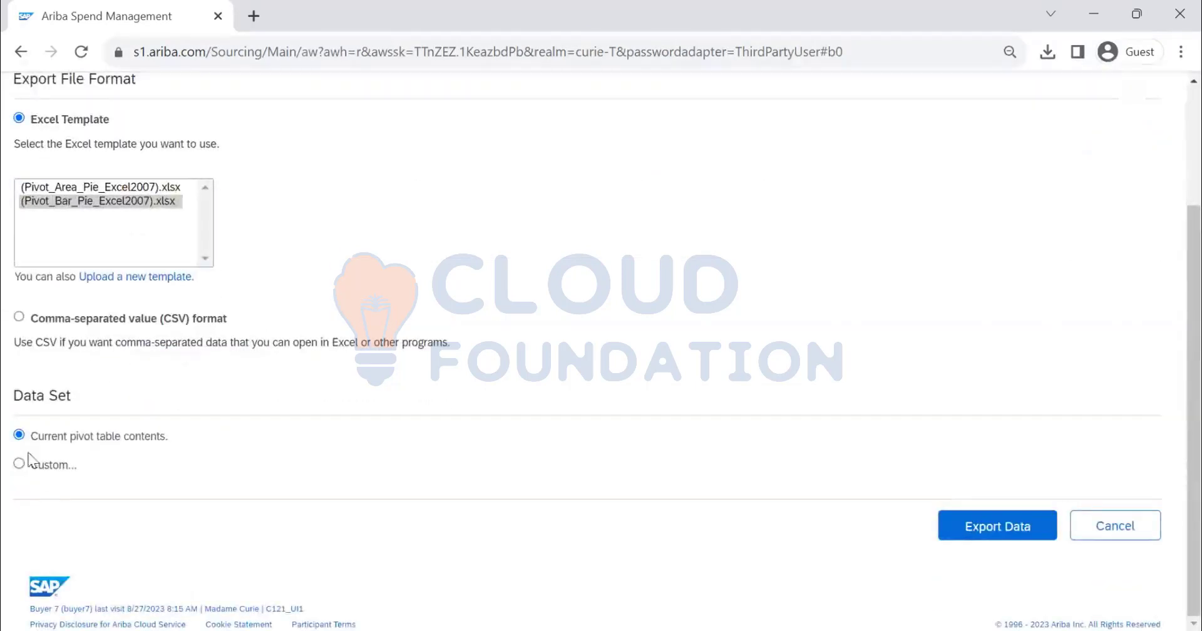
Select a custom data set, review its data fields and the Submit Date dimension fields, and cancel the export
{"action": "left_click", "coordinate": [19, 465]}
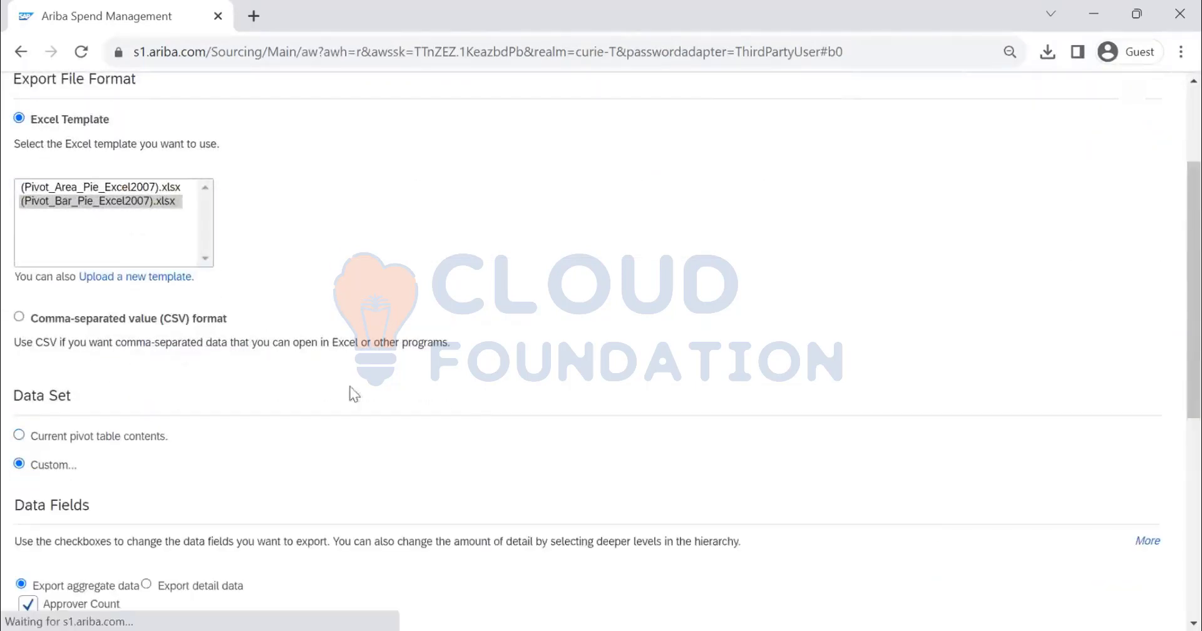
{"action": "scroll", "coordinate": [349, 394], "scroll_direction": "down", "scroll_amount": 5}
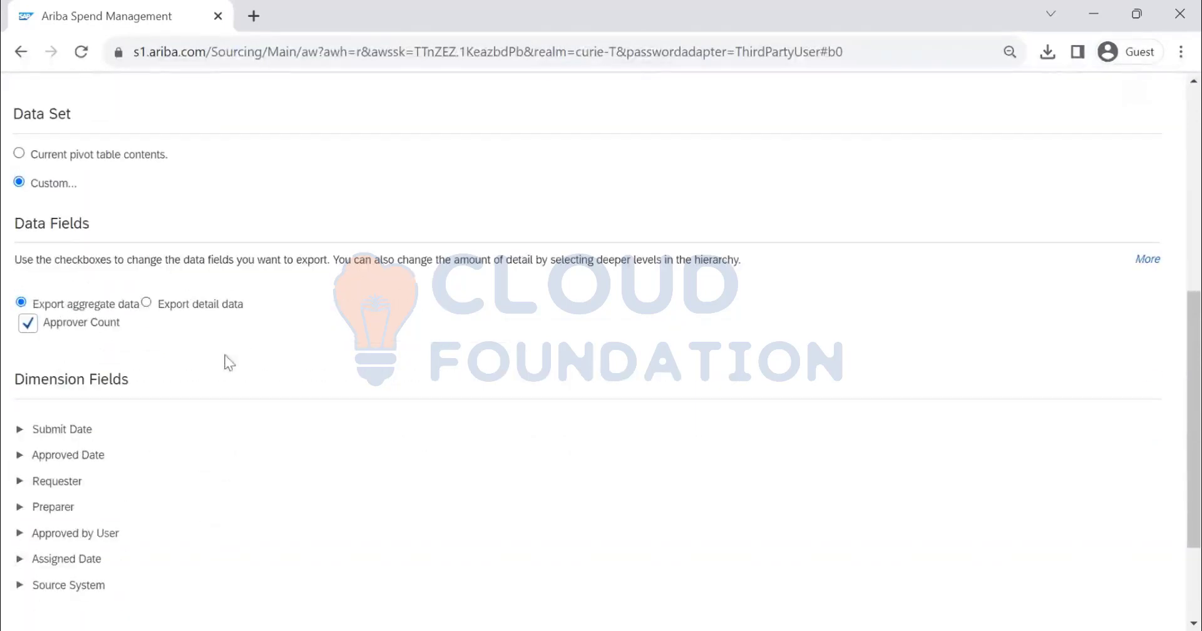
{"action": "scroll", "coordinate": [145, 391], "scroll_direction": "down", "scroll_amount": 2}
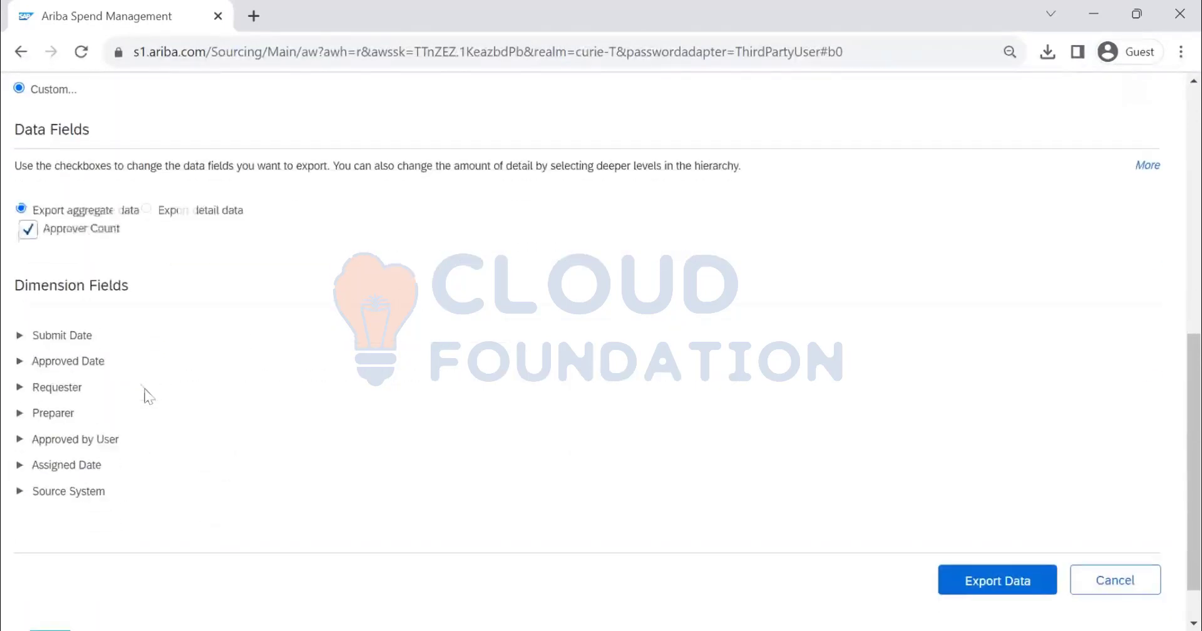
{"action": "left_click", "coordinate": [18, 337]}
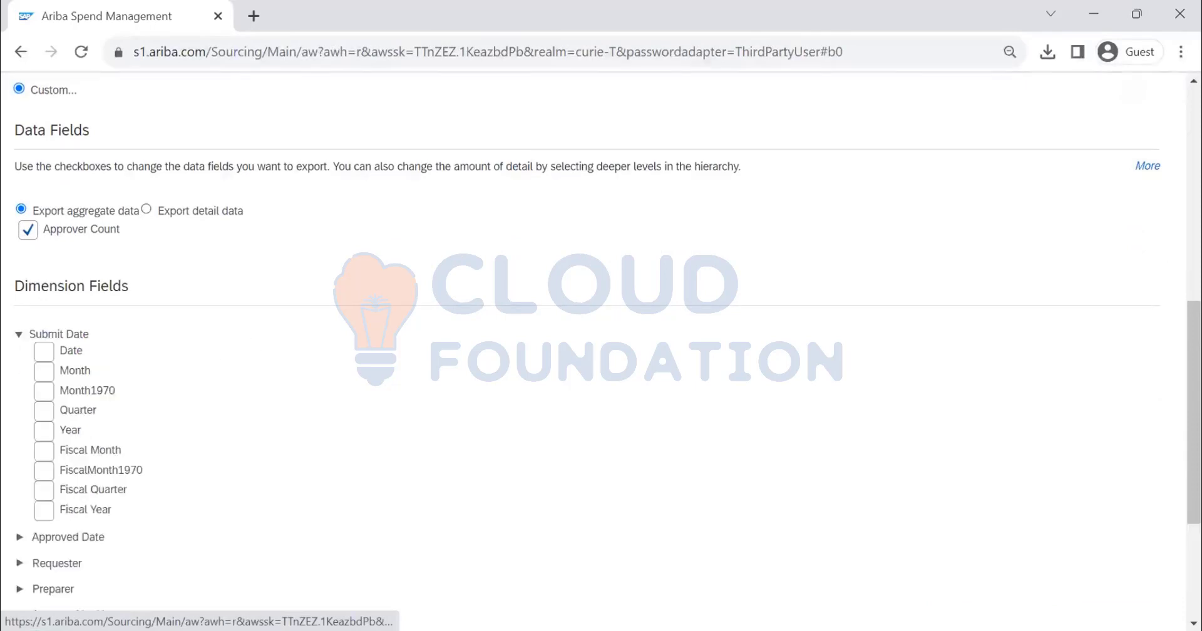
{"action": "scroll", "coordinate": [435, 302], "scroll_direction": "down", "scroll_amount": 1}
{"action": "scroll", "coordinate": [1018, 156], "scroll_direction": "up", "scroll_amount": 8}
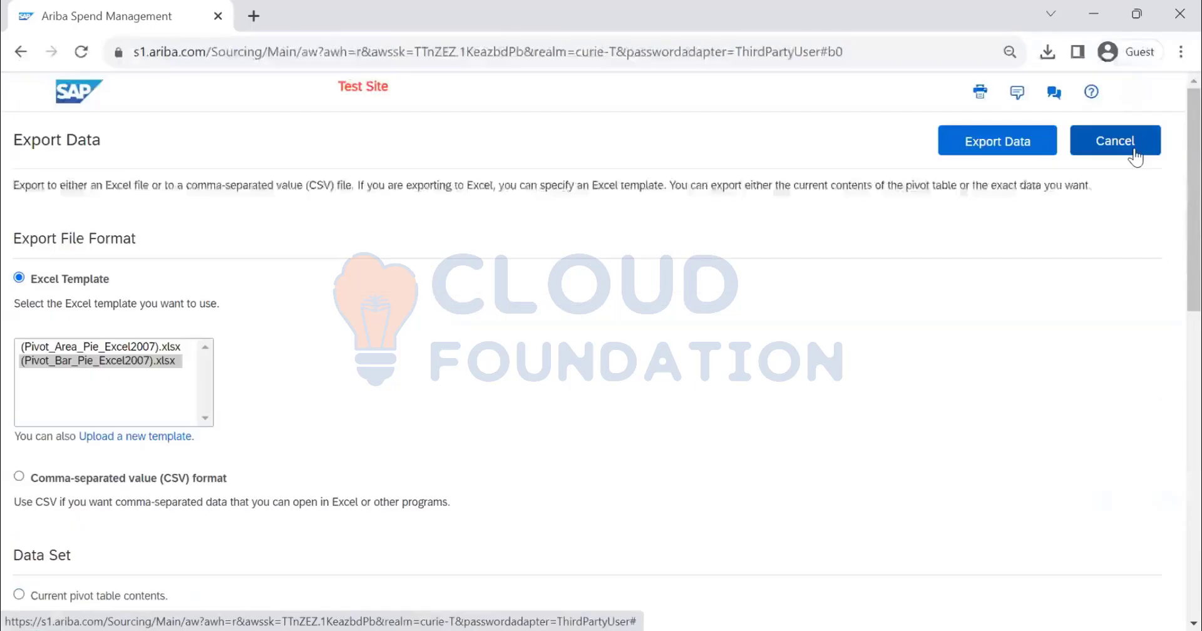
{"action": "left_click", "coordinate": [1133, 150]}
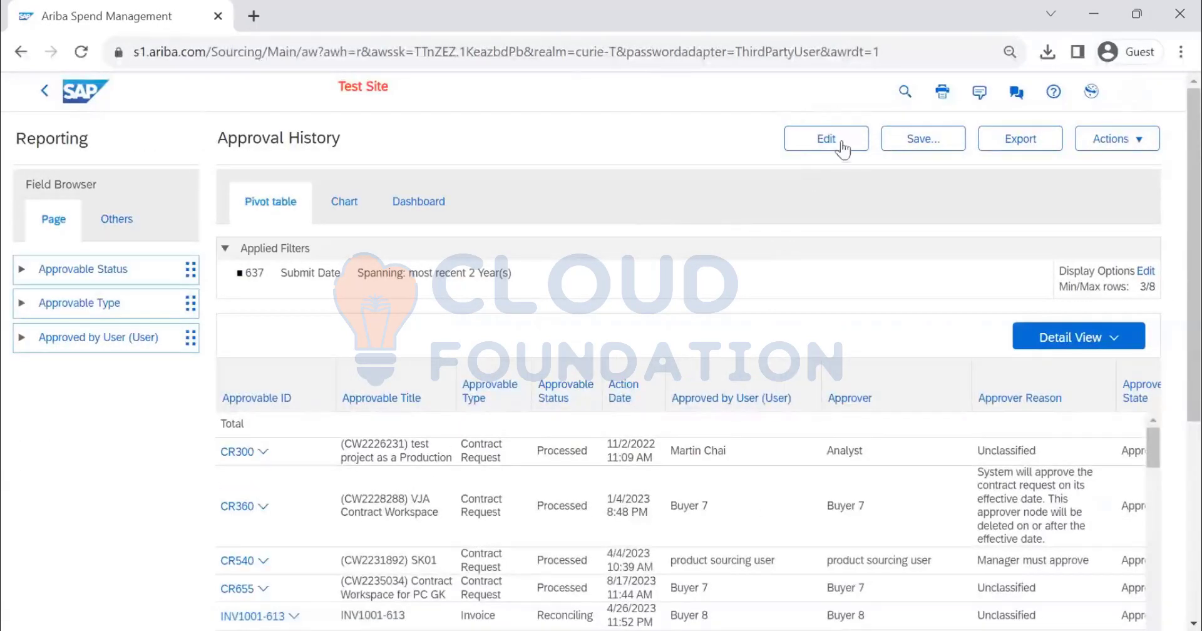
Open the Approval History report for editing and review its Refine Data filters
{"action": "left_click", "coordinate": [833, 149]}
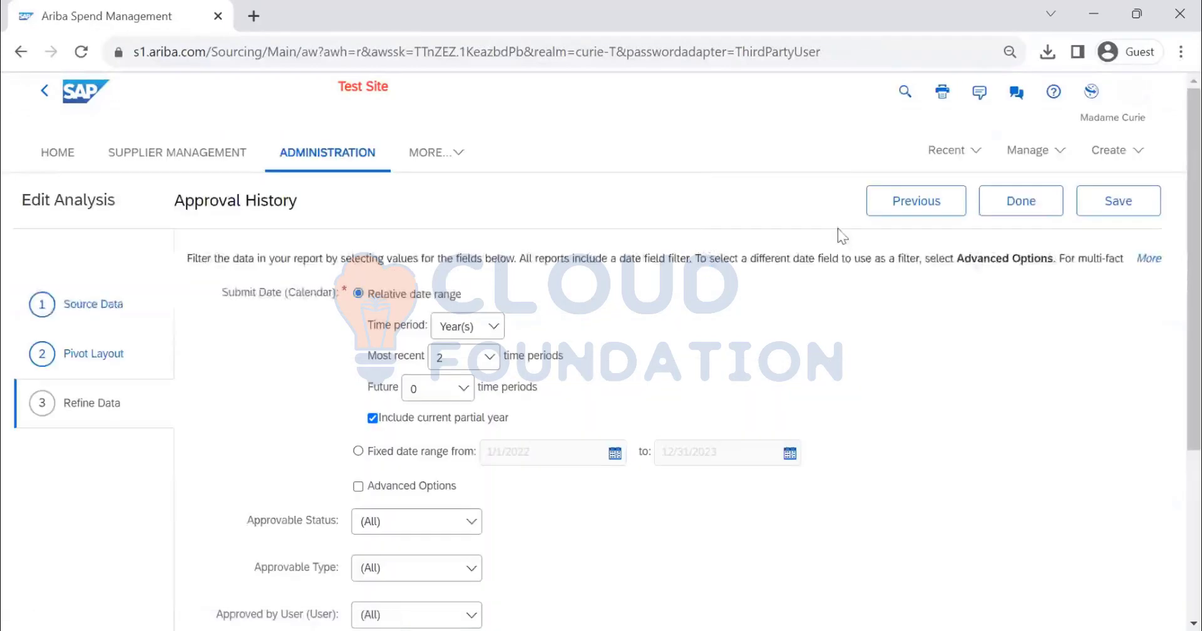
{"action": "scroll", "coordinate": [902, 384], "scroll_direction": "down", "scroll_amount": 5}
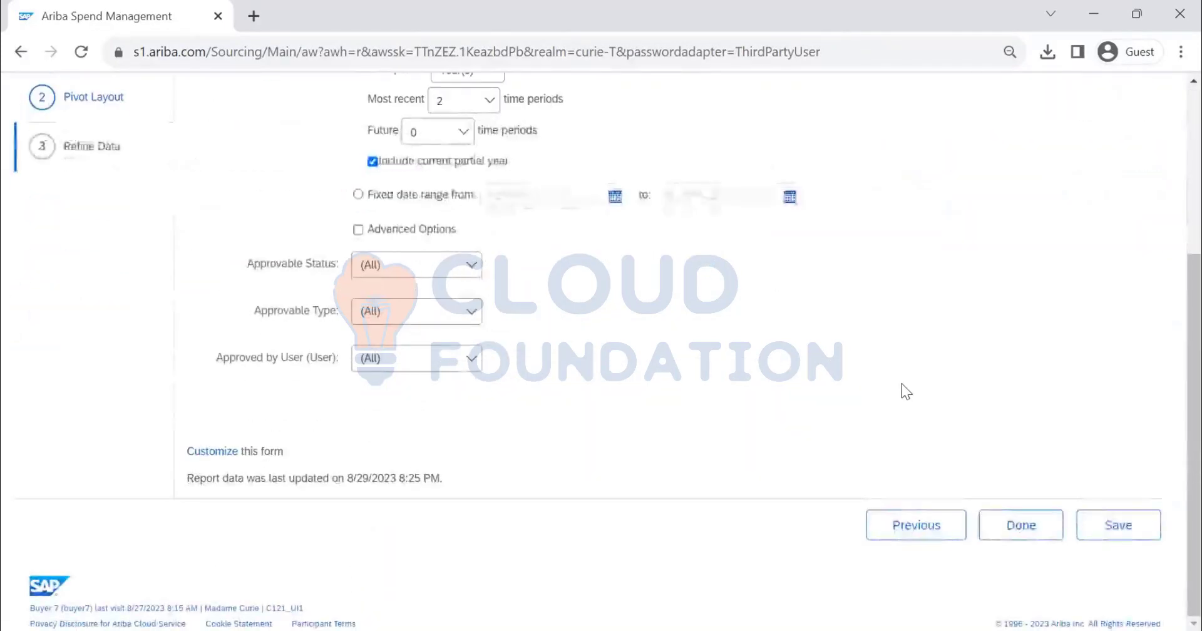
{"action": "scroll", "coordinate": [902, 385], "scroll_direction": "up", "scroll_amount": 5}
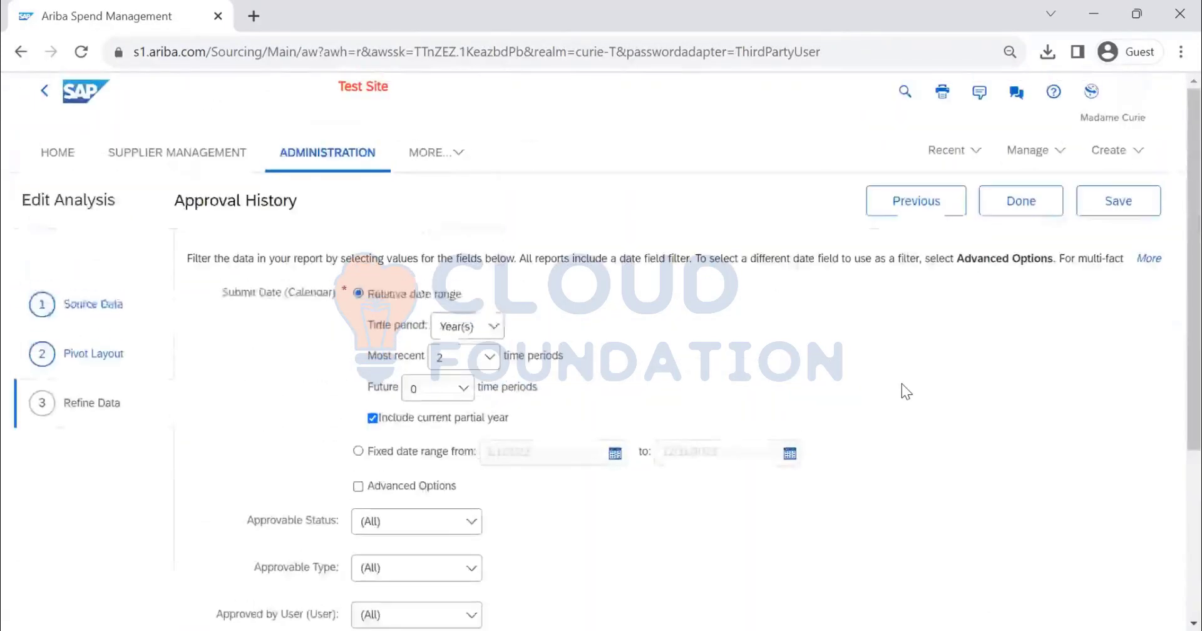
Go to the Source Data step and examine the report's title and description
{"action": "left_click", "coordinate": [100, 305]}
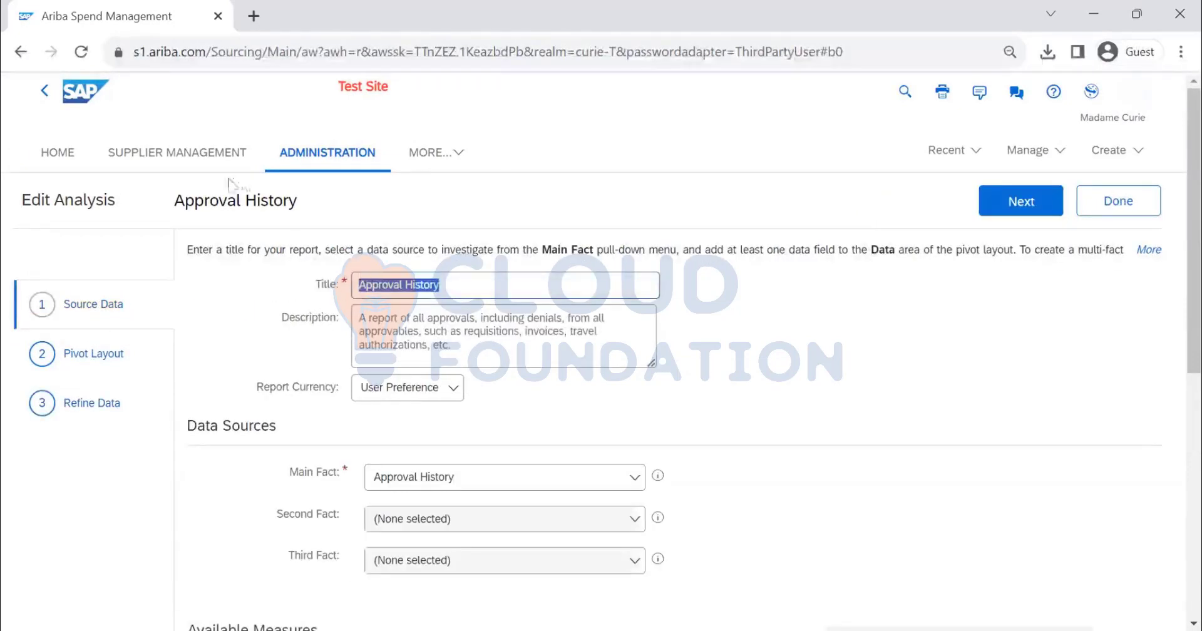
{"action": "left_click_drag", "start_coordinate": [297, 208], "coordinate": [176, 201]}
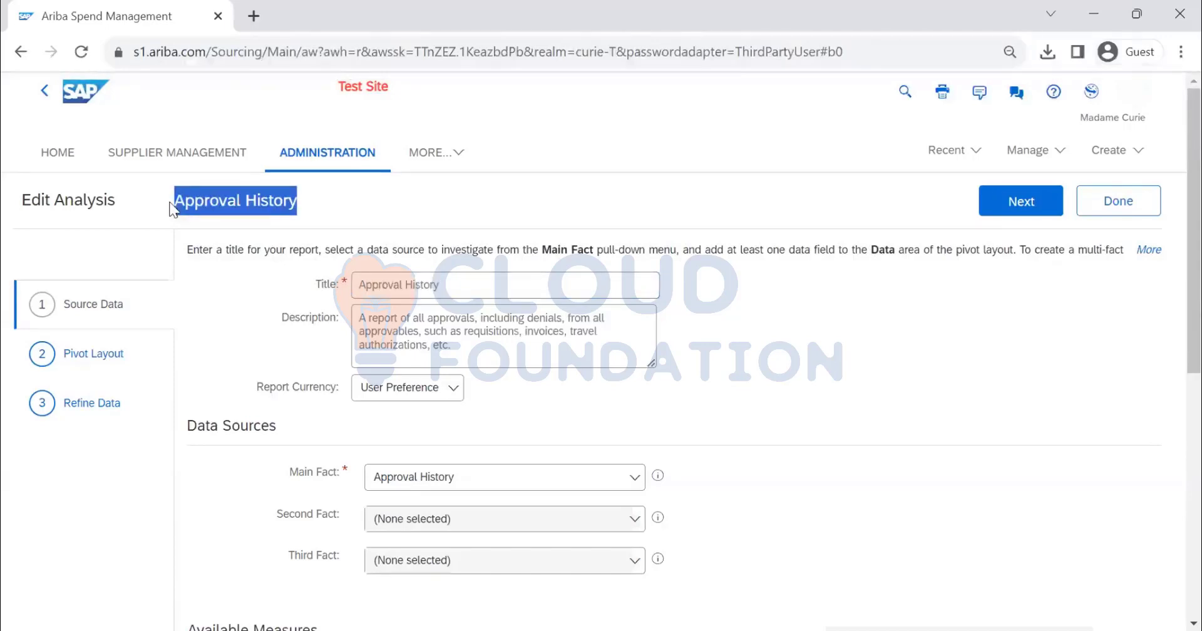
{"action": "scroll", "coordinate": [533, 263], "scroll_direction": "down", "scroll_amount": 1}
{"action": "left_click_drag", "start_coordinate": [447, 250], "coordinate": [435, 212]}
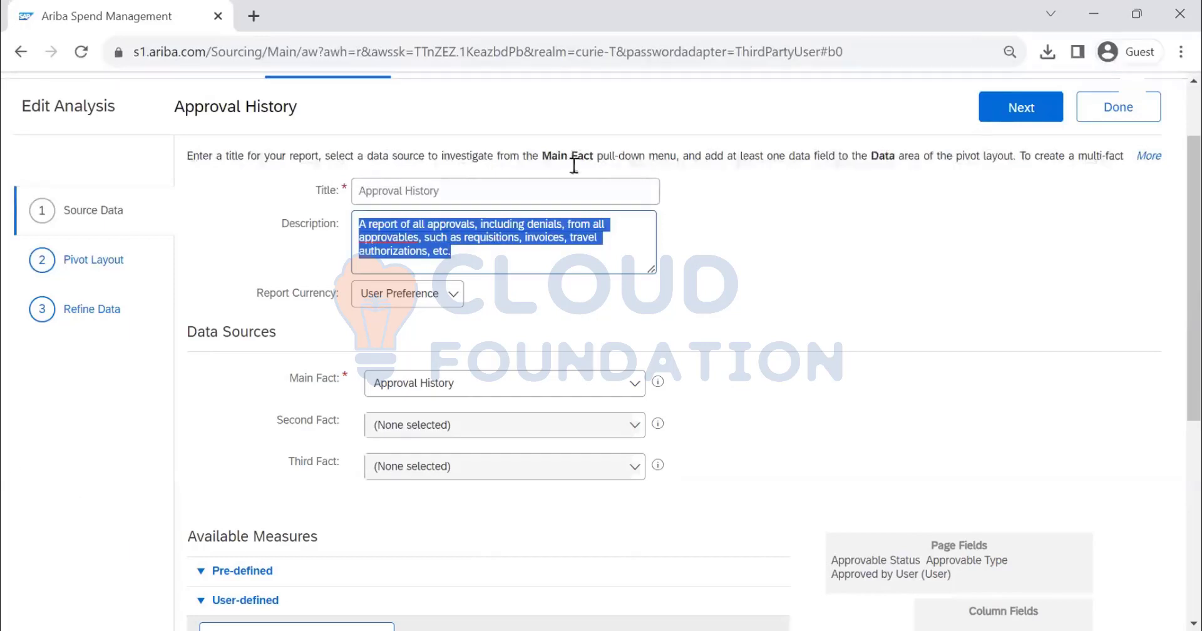
Review the available Report Currency options, keeping User Preference selected
{"action": "left_click", "coordinate": [452, 300]}
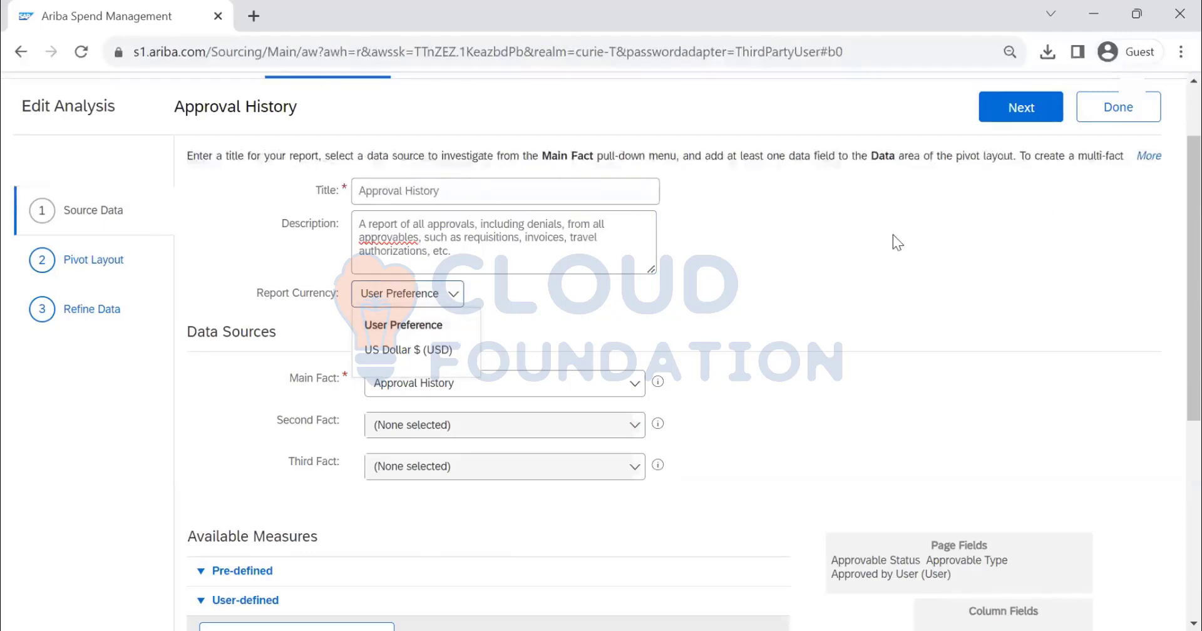
{"action": "left_click", "coordinate": [898, 293]}
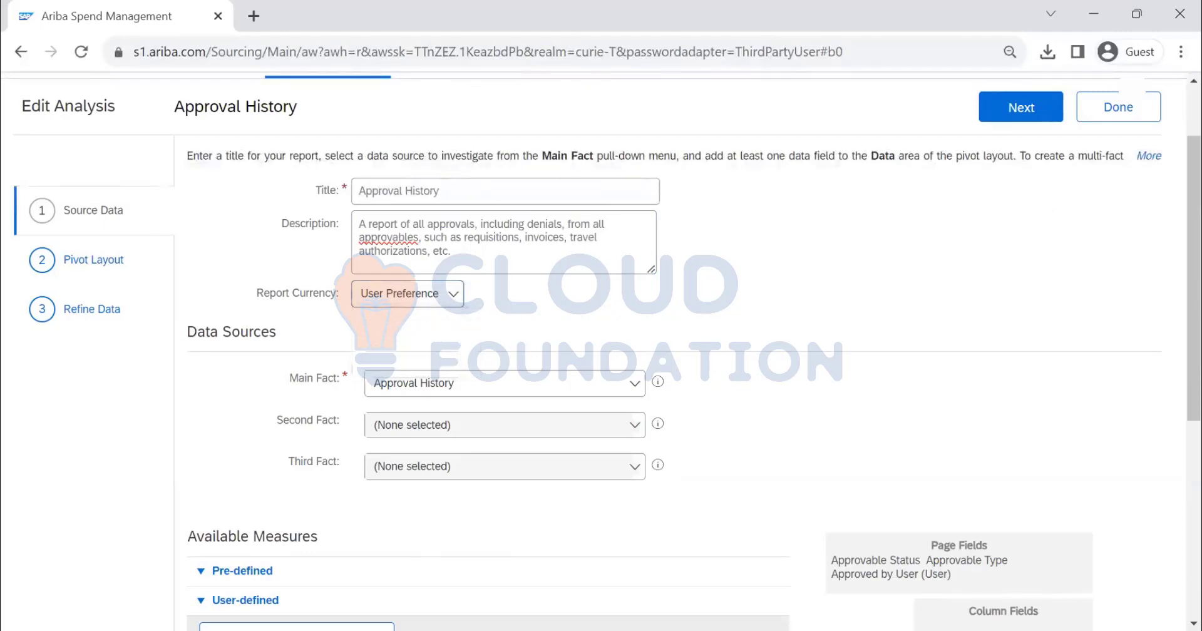
{"action": "left_click", "coordinate": [454, 298]}
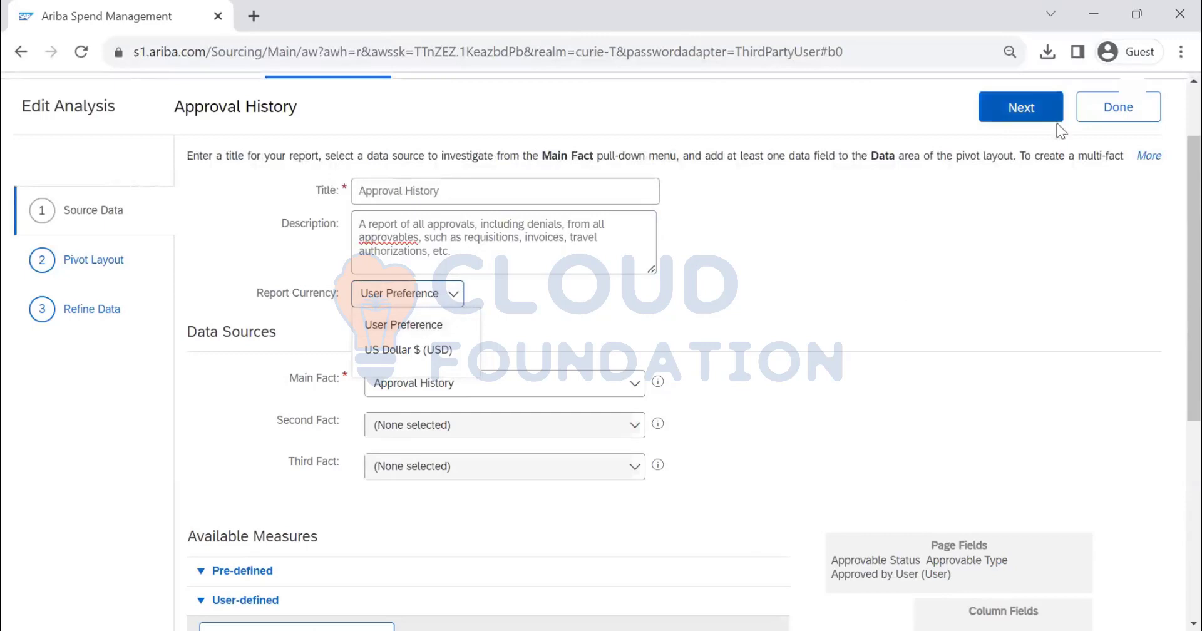
{"action": "scroll", "coordinate": [1124, 113], "scroll_direction": "up", "scroll_amount": 2}
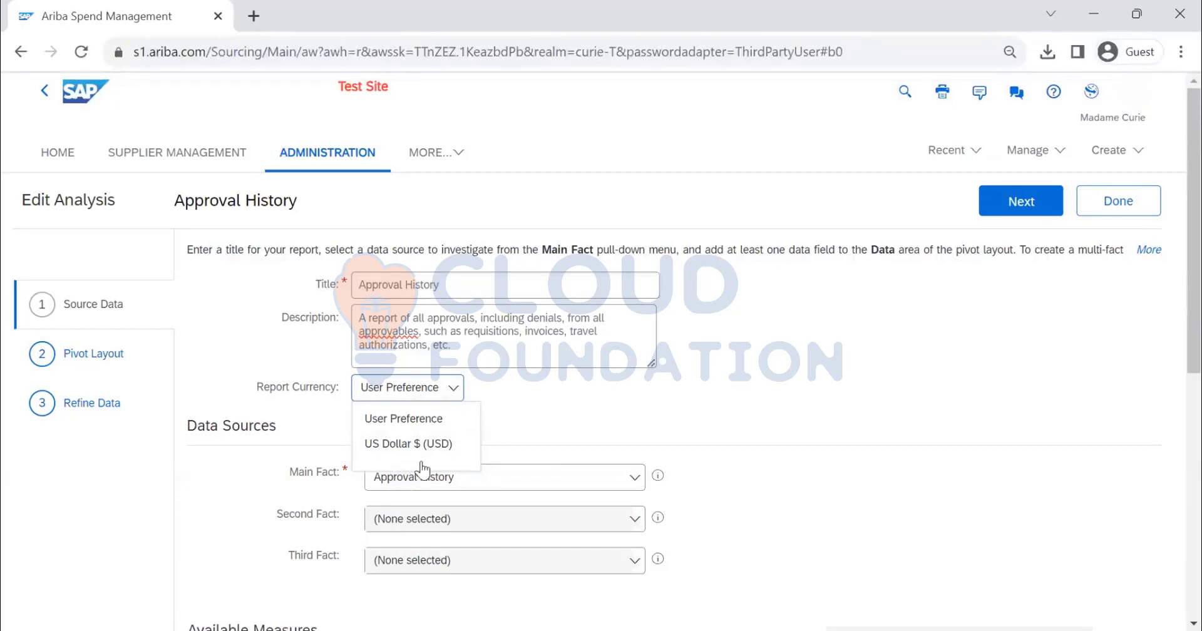
{"action": "left_click", "coordinate": [732, 390]}
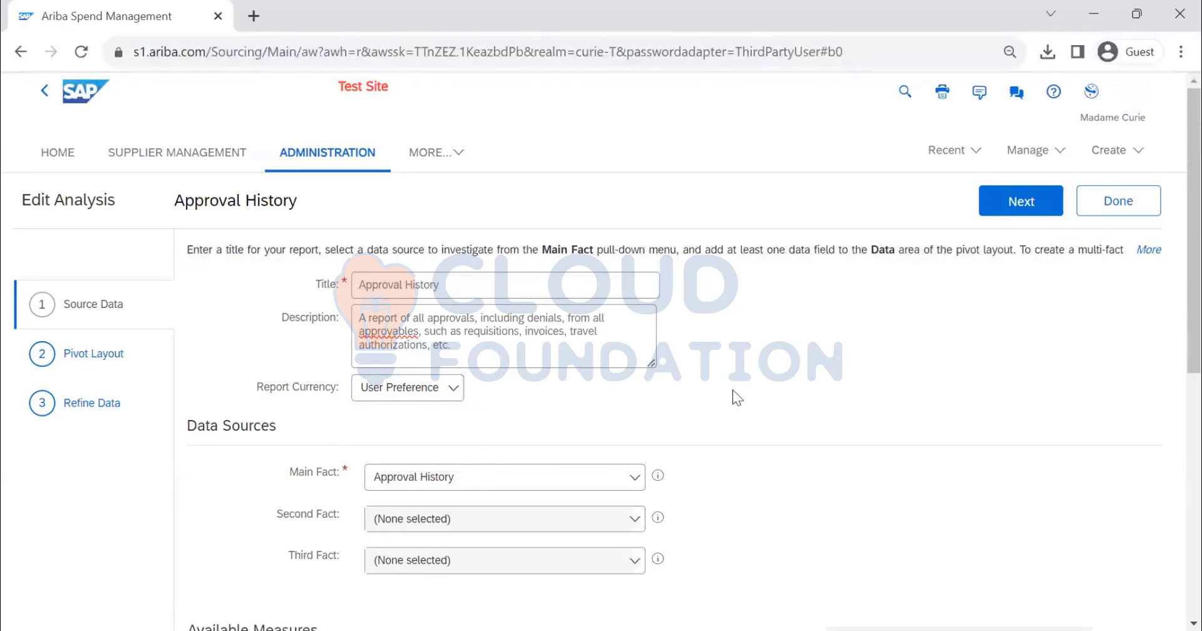
Browse the available Main Fact data sources, keeping Approval History, and check the Second Fact field
{"action": "scroll", "coordinate": [720, 385], "scroll_direction": "down", "scroll_amount": 2}
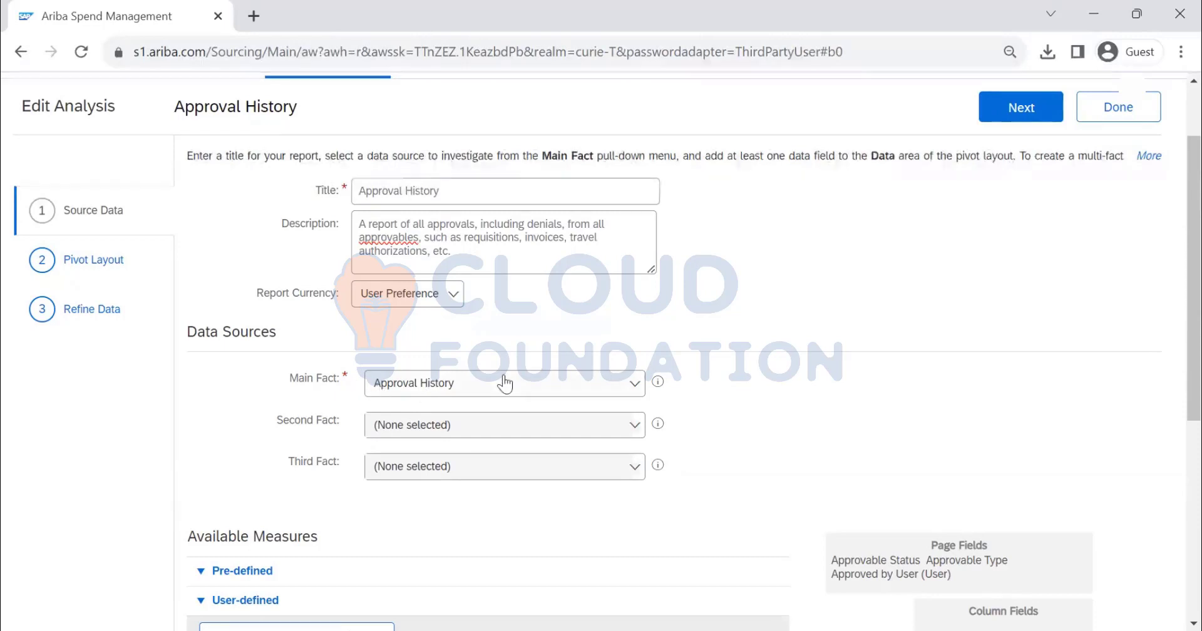
{"action": "left_click", "coordinate": [633, 386]}
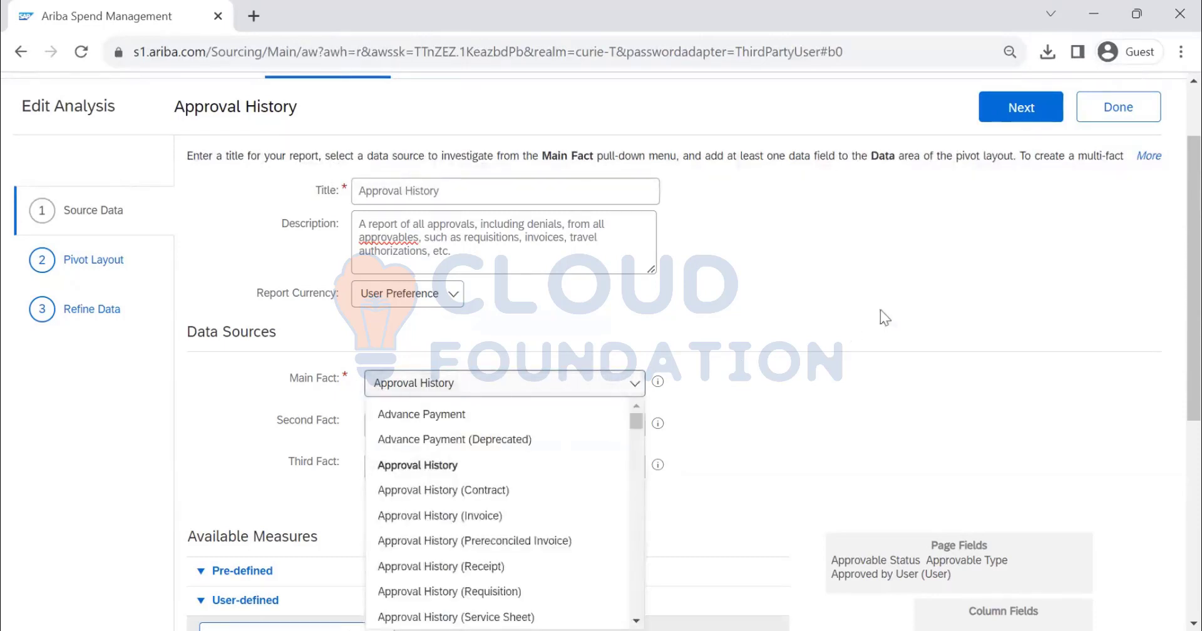
{"action": "scroll", "coordinate": [881, 310], "scroll_direction": "down", "scroll_amount": 2}
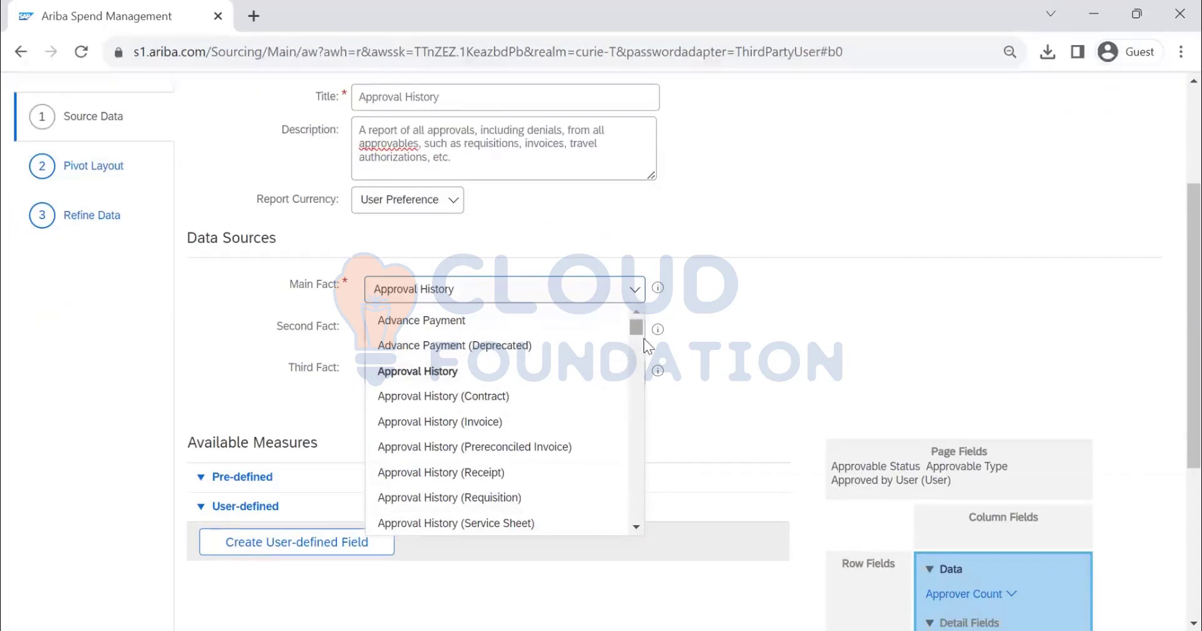
{"action": "left_click_drag", "start_coordinate": [645, 340], "coordinate": [639, 280]}
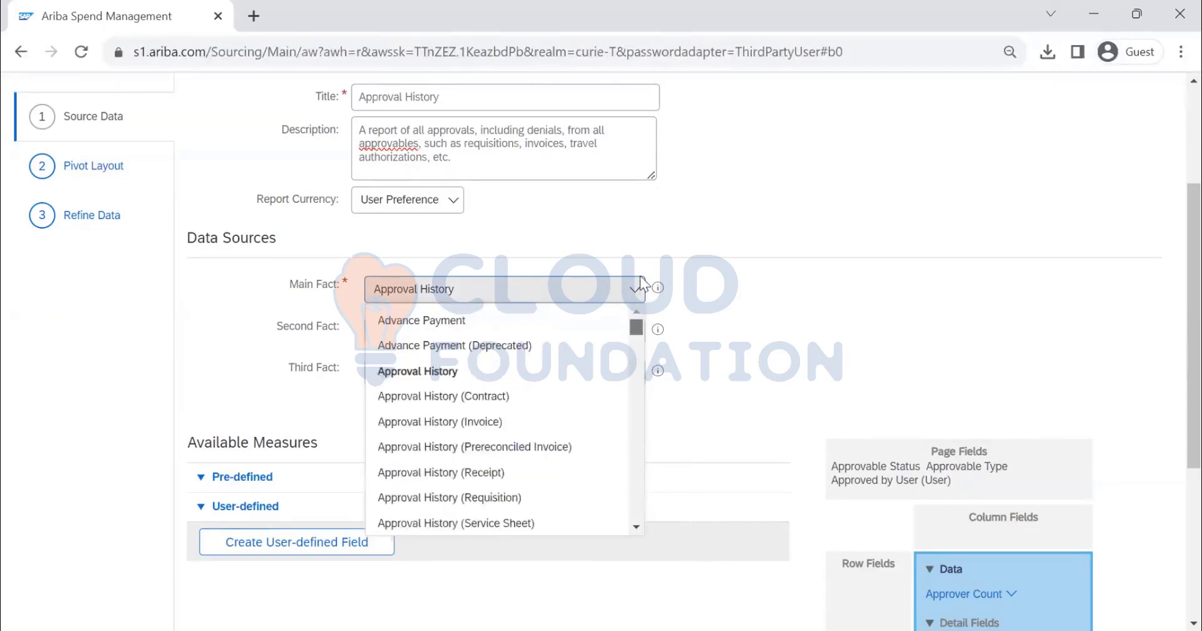
{"action": "left_click", "coordinate": [820, 286]}
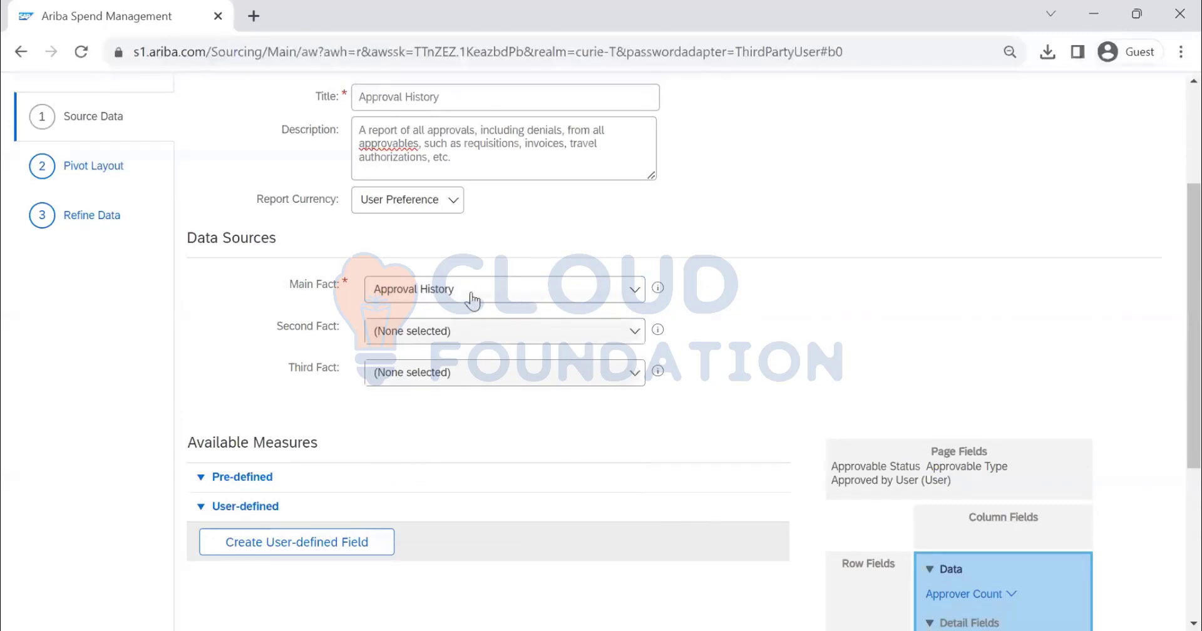
{"action": "left_click", "coordinate": [637, 328]}
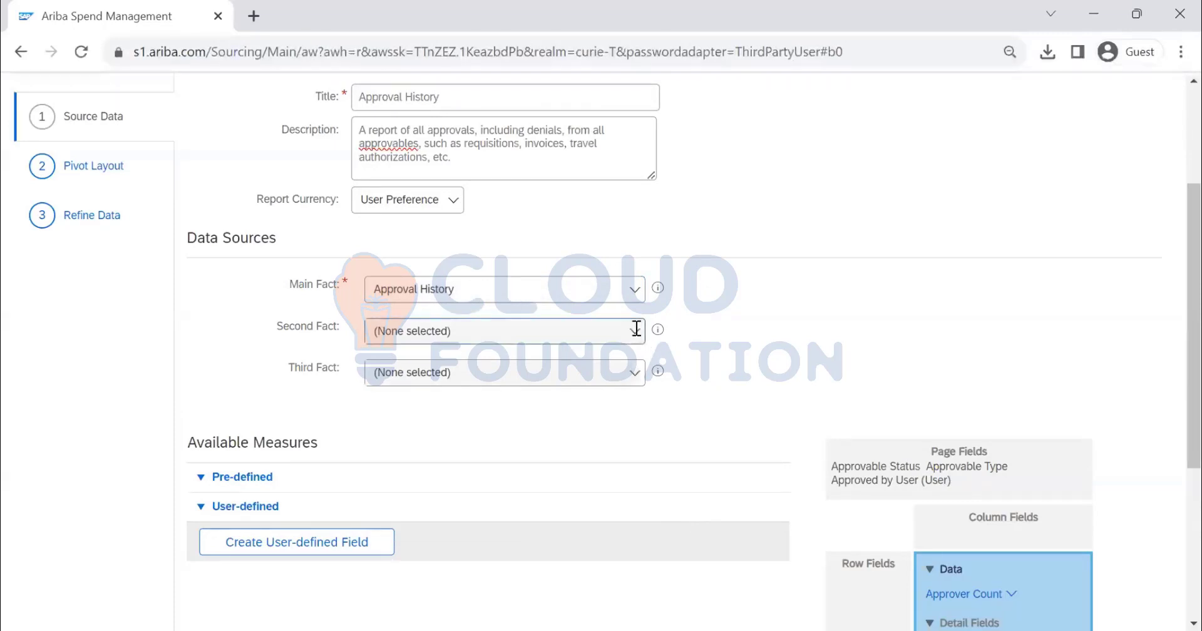
Change the report's Main Fact data source to Contract Workspace (Procurement)
{"action": "left_click", "coordinate": [636, 291]}
{"action": "left_click", "coordinate": [870, 280]}
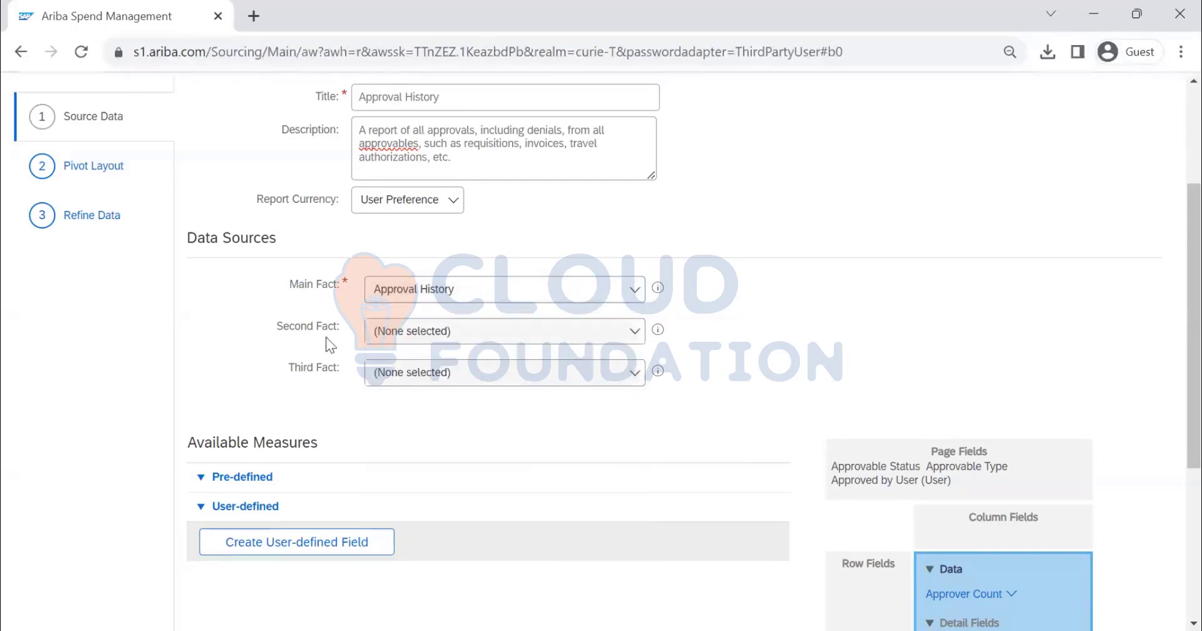
{"action": "left_click", "coordinate": [644, 299]}
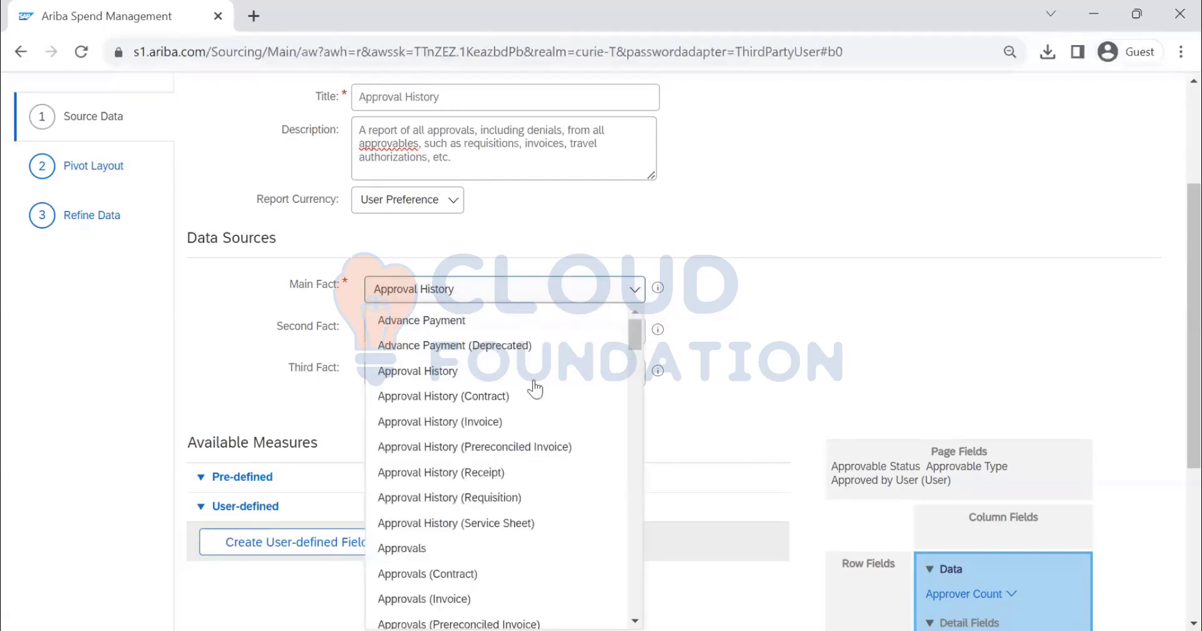
{"action": "scroll", "coordinate": [518, 402], "scroll_direction": "down", "scroll_amount": 5}
{"action": "scroll", "coordinate": [518, 404], "scroll_direction": "down", "scroll_amount": 5}
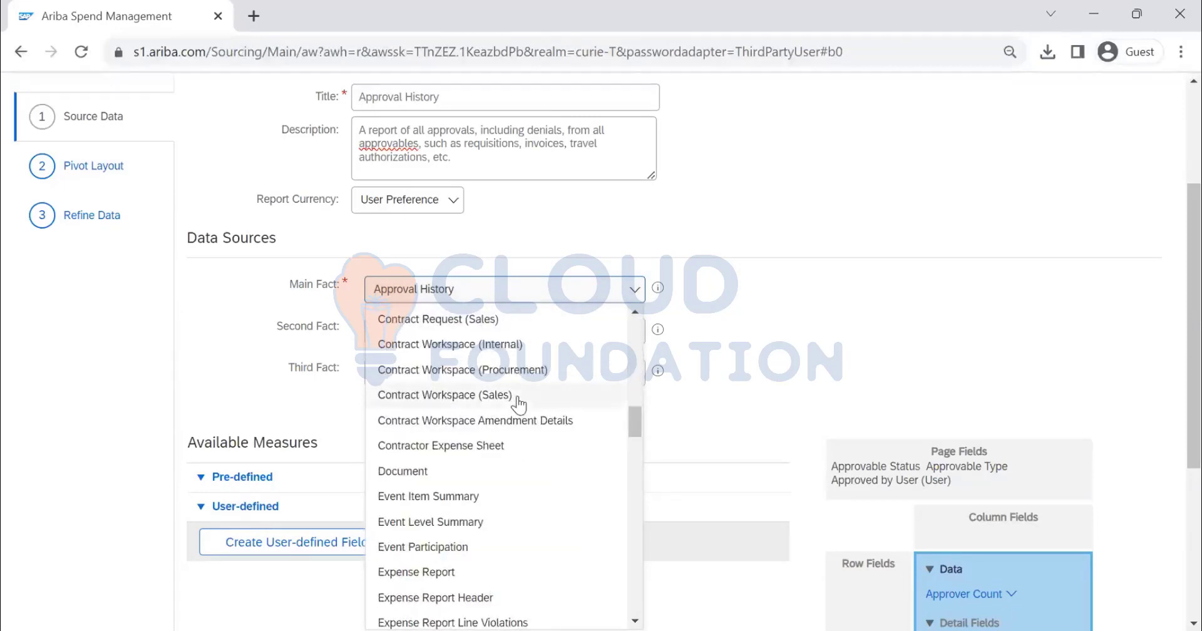
{"action": "left_click", "coordinate": [513, 370]}
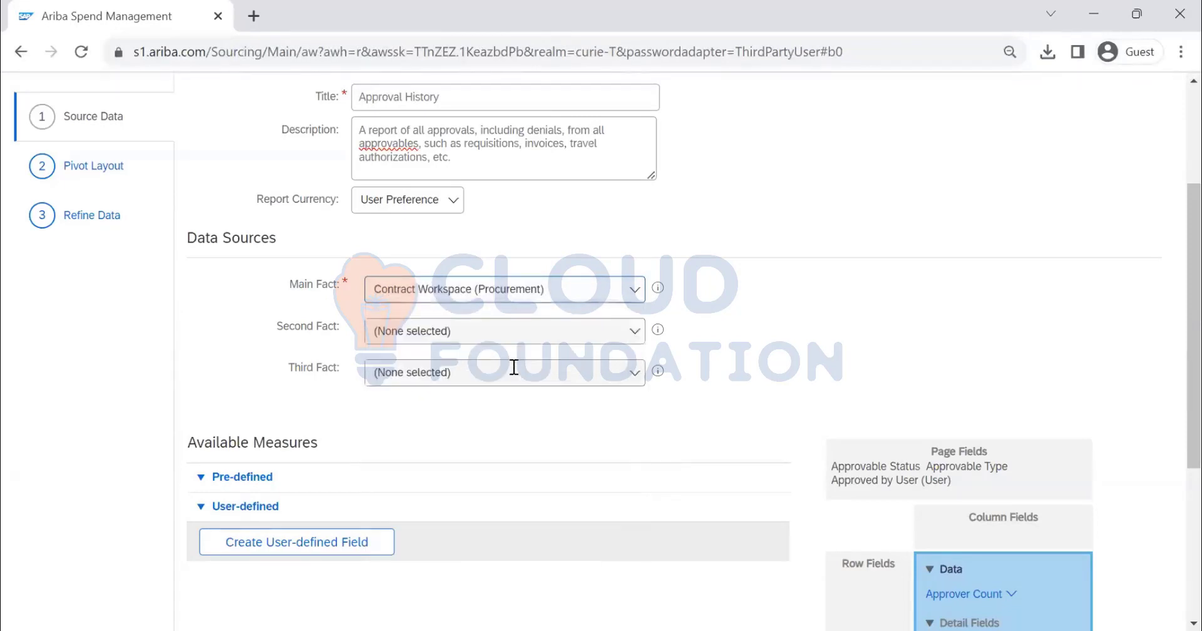
Browse the Second Fact data sources offered for Contract Workspace (Procurement), leaving none selected
{"action": "left_click", "coordinate": [634, 336]}
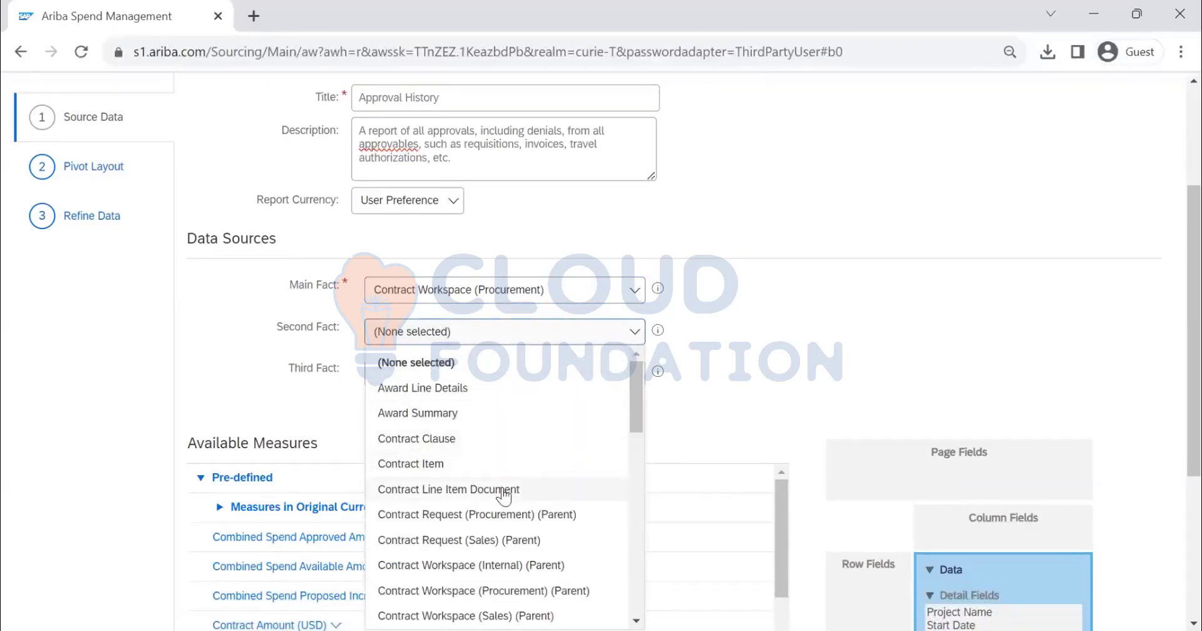
{"action": "scroll", "coordinate": [645, 452], "scroll_direction": "down", "scroll_amount": 4}
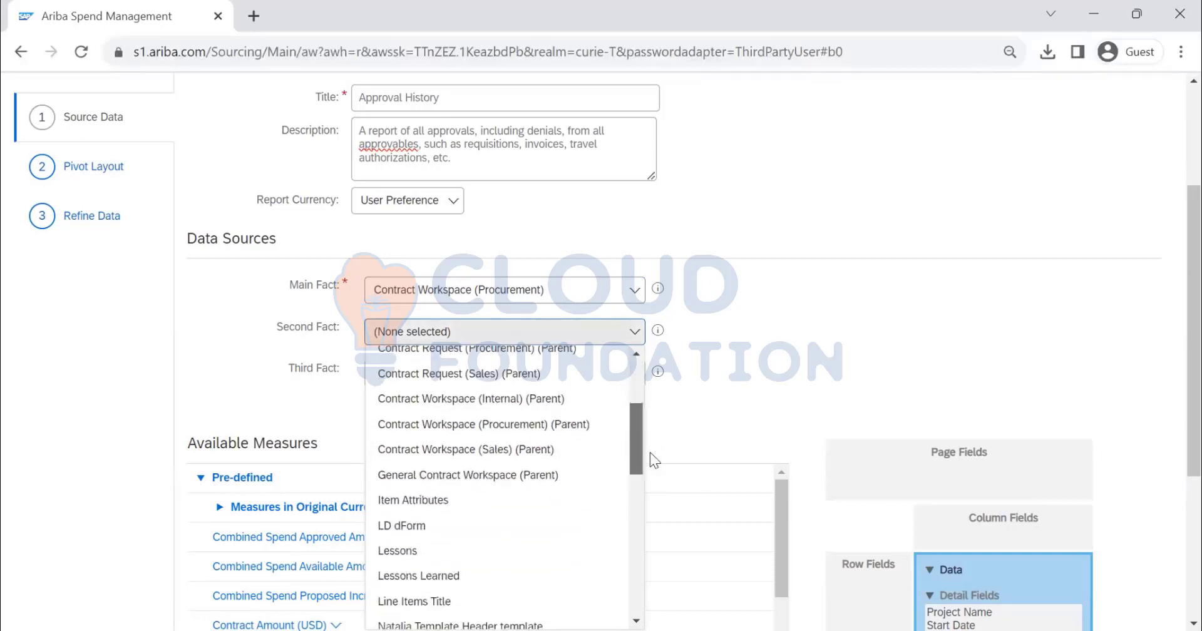
{"action": "left_click_drag", "start_coordinate": [657, 469], "coordinate": [702, 590]}
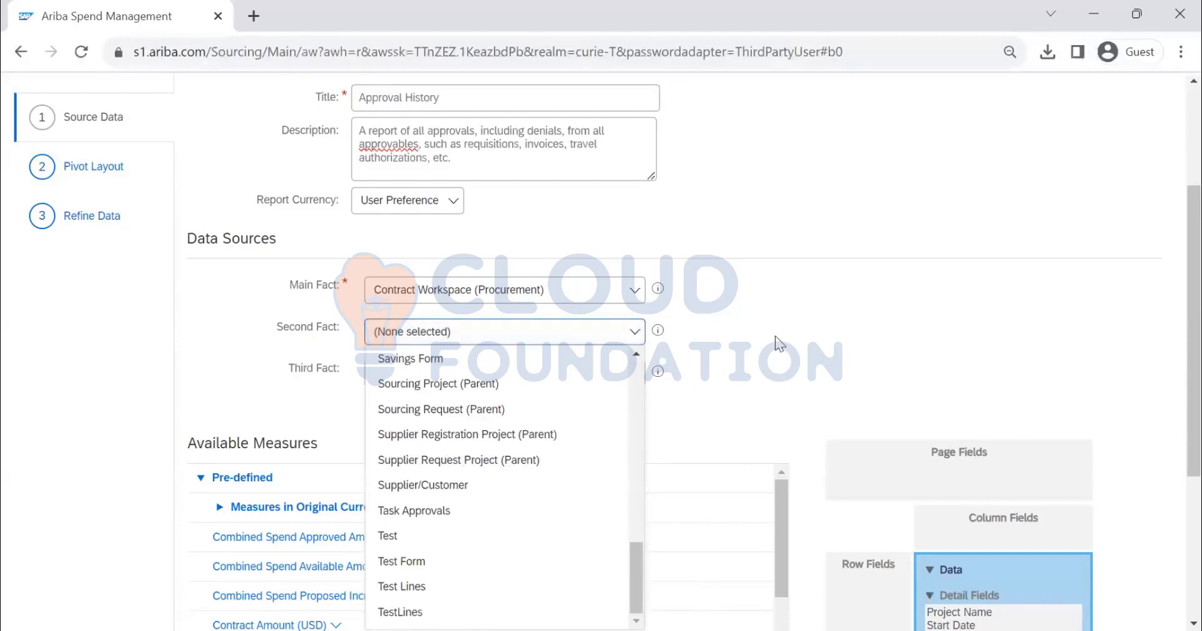
{"action": "left_click", "coordinate": [757, 333]}
Set the Main Fact data source back to Approval History
{"action": "left_click", "coordinate": [640, 298]}
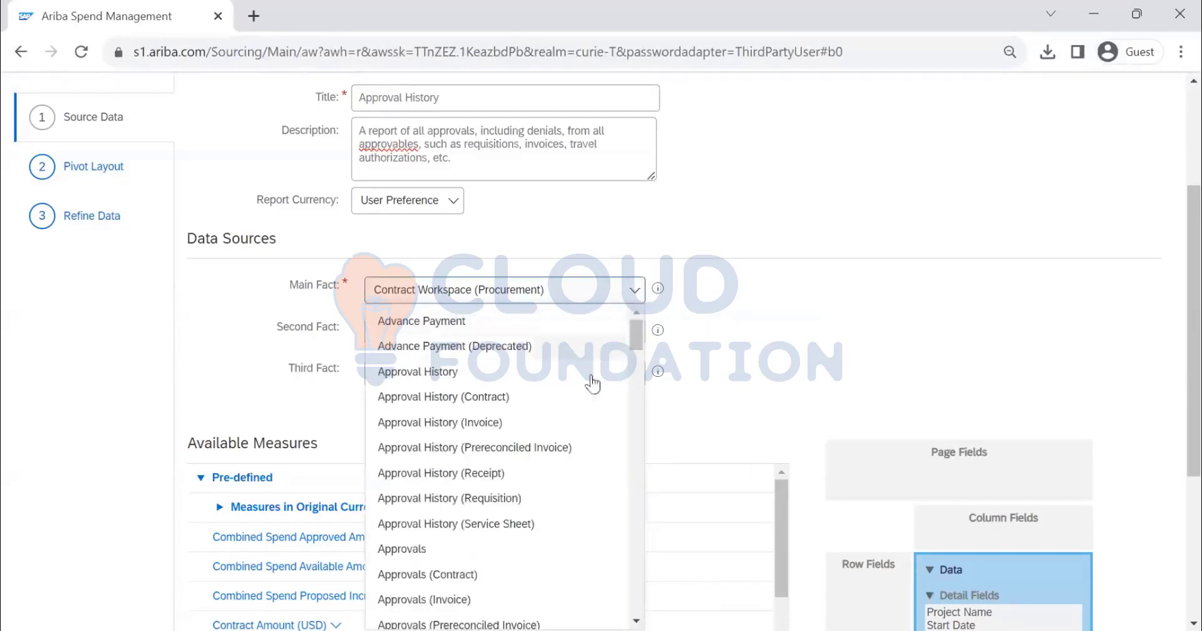
{"action": "scroll", "coordinate": [565, 415], "scroll_direction": "down", "scroll_amount": 3}
{"action": "scroll", "coordinate": [565, 415], "scroll_direction": "up", "scroll_amount": 1}
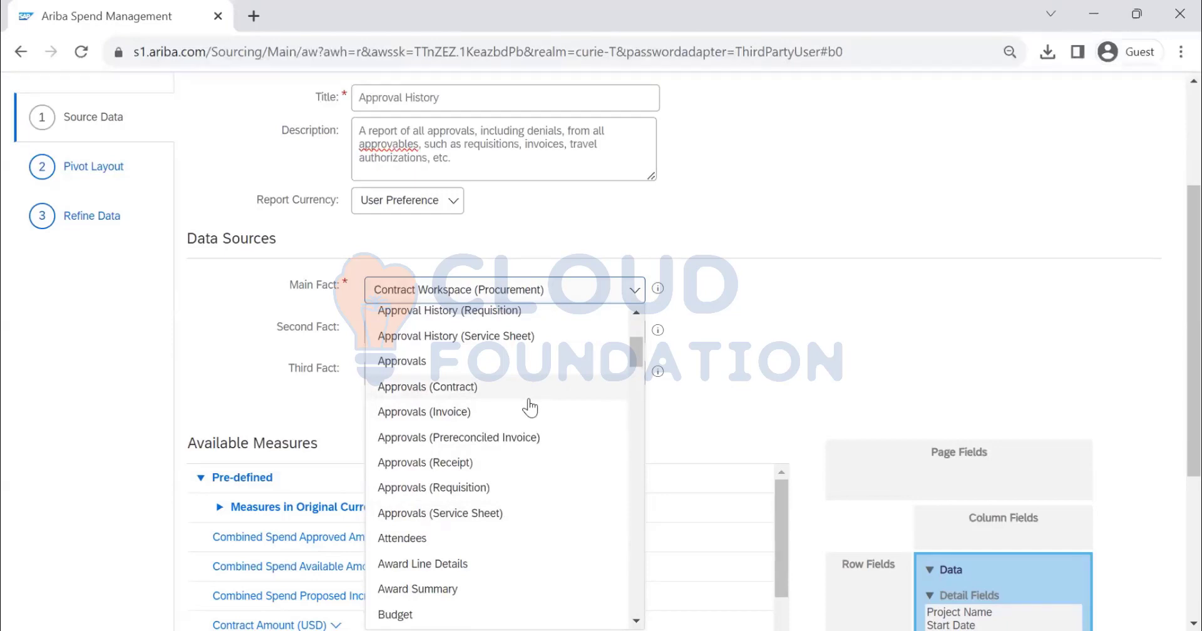
{"action": "scroll", "coordinate": [530, 408], "scroll_direction": "up", "scroll_amount": 2}
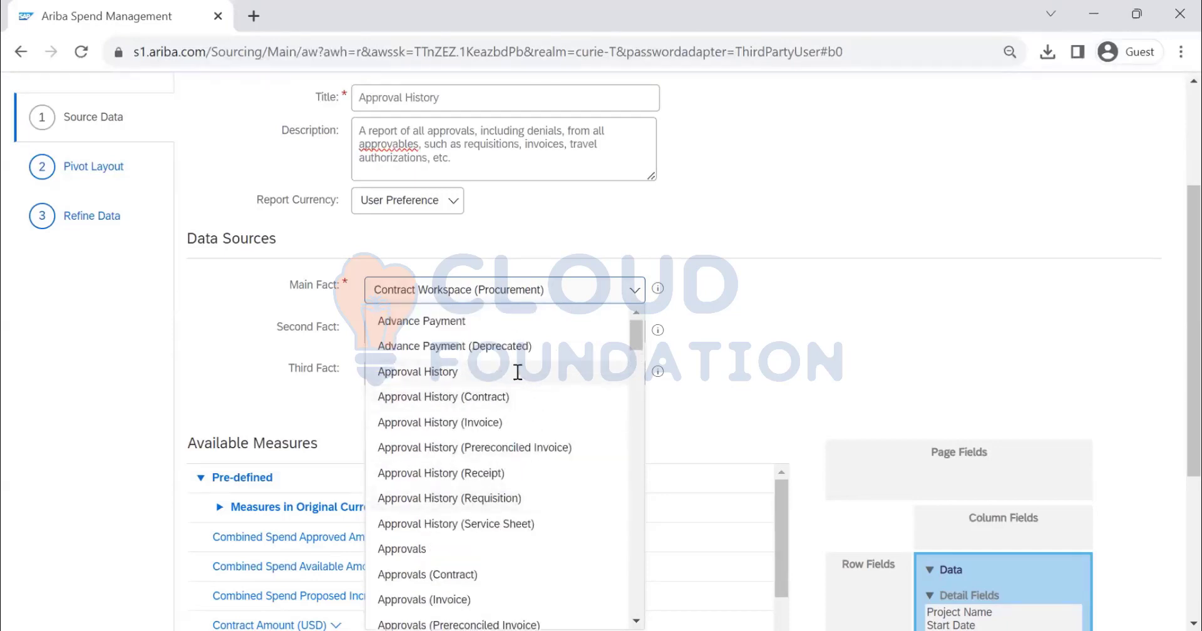
{"action": "left_click", "coordinate": [518, 372]}
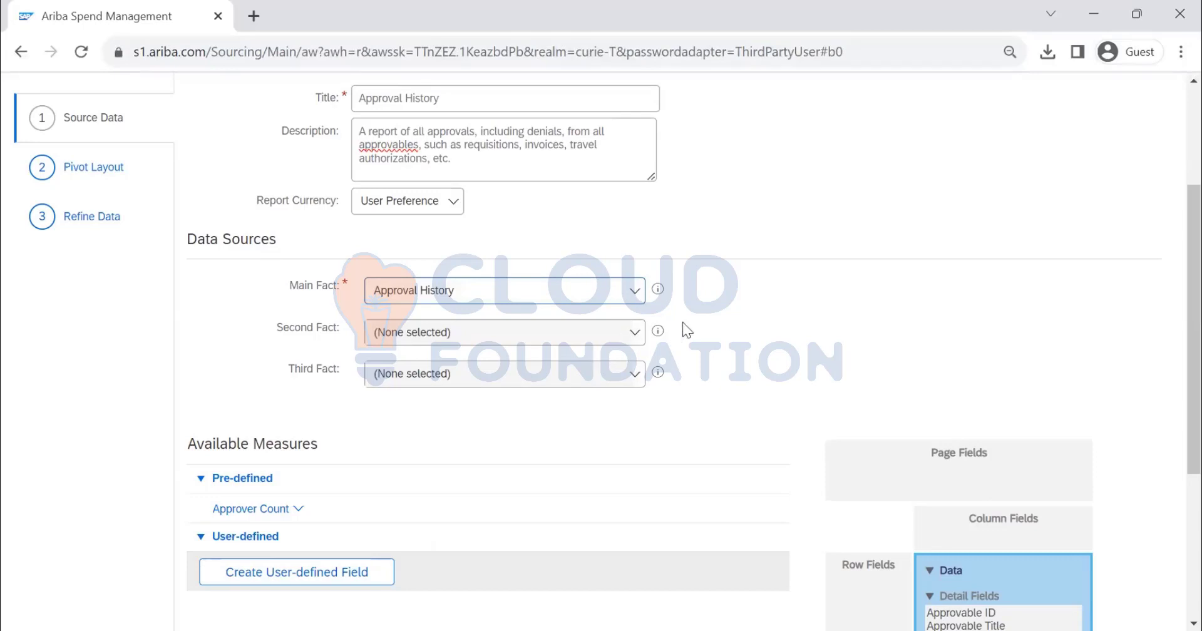
Review the available measures and detail fields, and try to continue to the Pivot Layout step
{"action": "scroll", "coordinate": [682, 322], "scroll_direction": "down", "scroll_amount": 3}
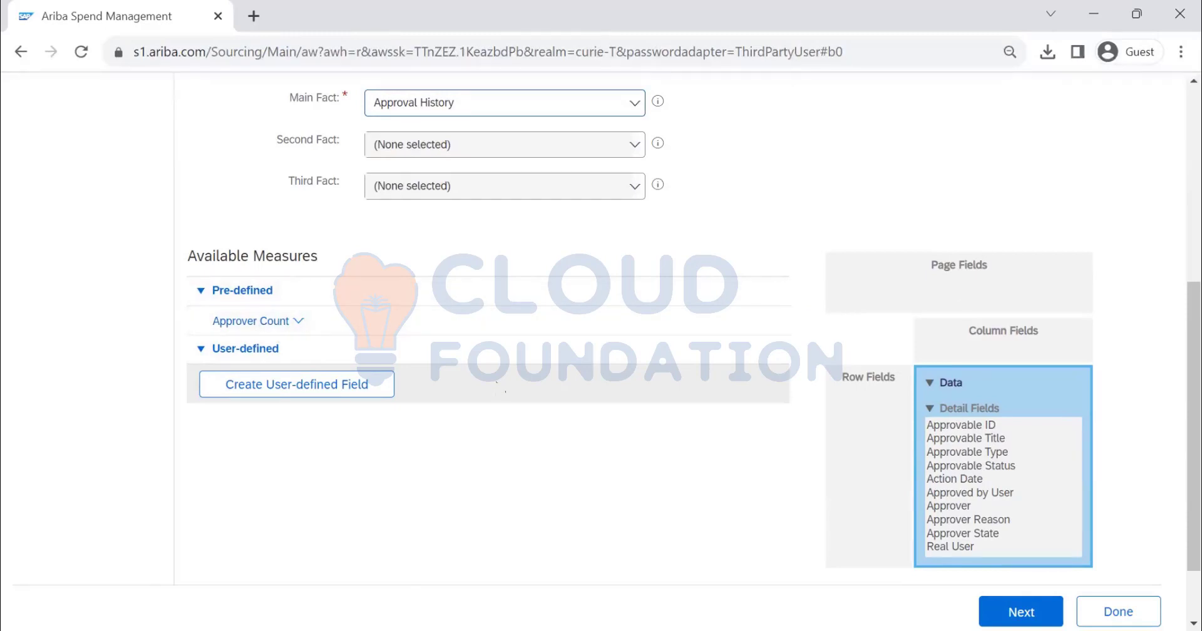
{"action": "scroll", "coordinate": [565, 291], "scroll_direction": "up", "scroll_amount": 4}
{"action": "scroll", "coordinate": [566, 292], "scroll_direction": "up", "scroll_amount": 3}
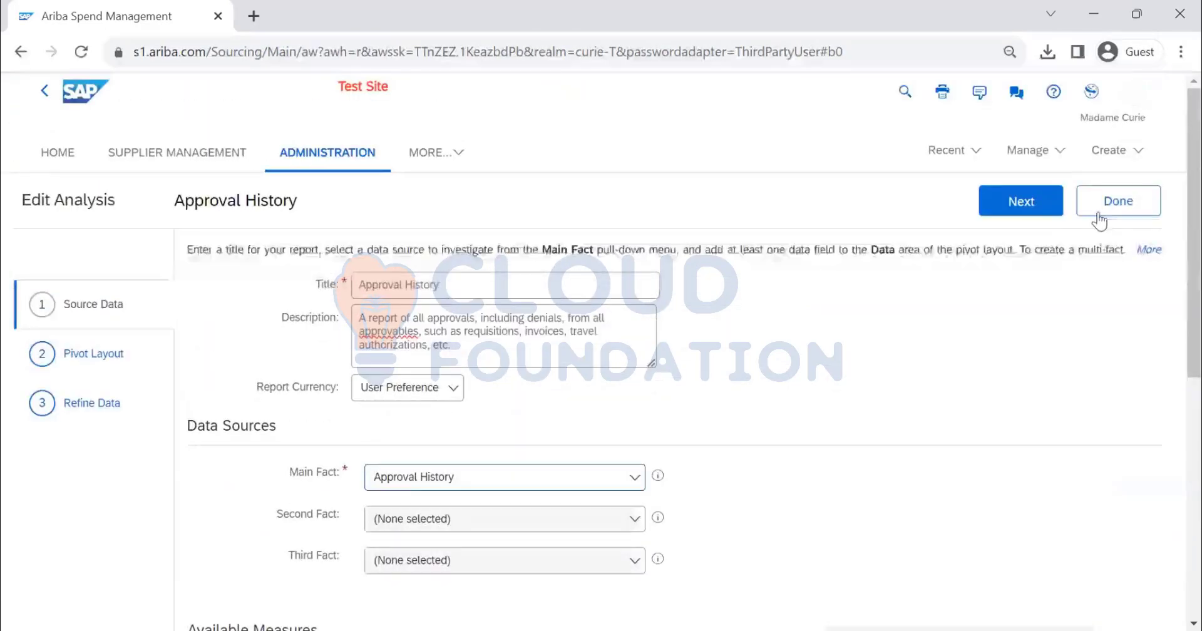
{"action": "left_click", "coordinate": [1044, 213]}
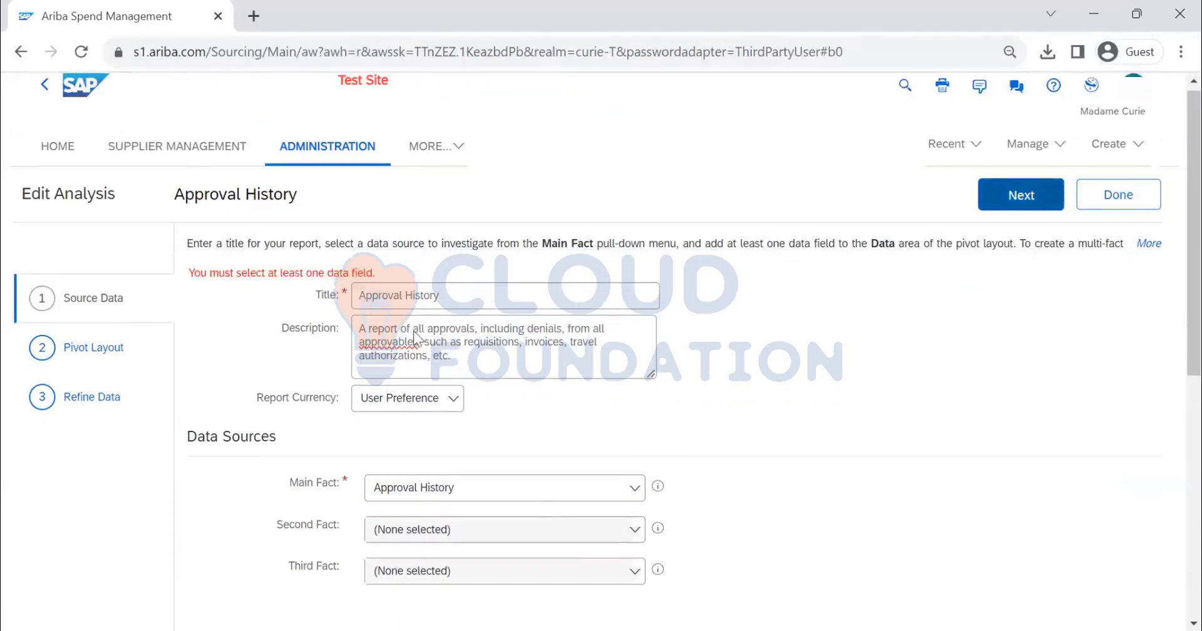
Add the pre-defined Approver Count measure to the report's data and continue to the Pivot Layout step
{"action": "scroll", "coordinate": [407, 338], "scroll_direction": "down", "scroll_amount": 6}
{"action": "left_click", "coordinate": [299, 236]}
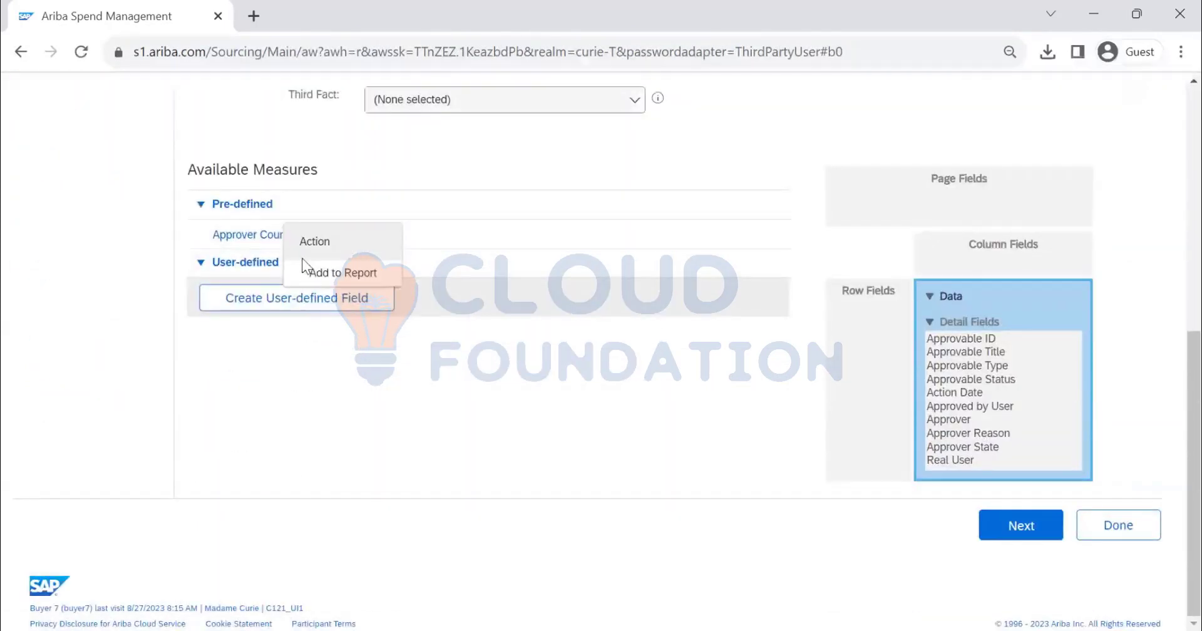
{"action": "left_click", "coordinate": [319, 272]}
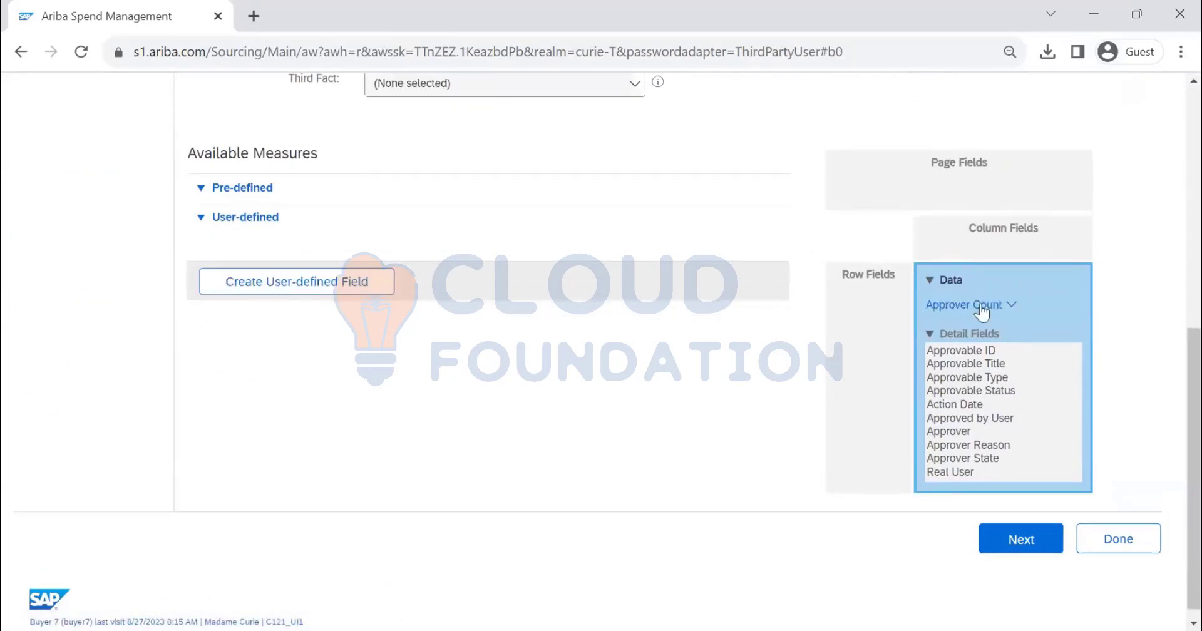
{"action": "scroll", "coordinate": [962, 295], "scroll_direction": "up", "scroll_amount": 6}
{"action": "left_click", "coordinate": [1032, 206]}
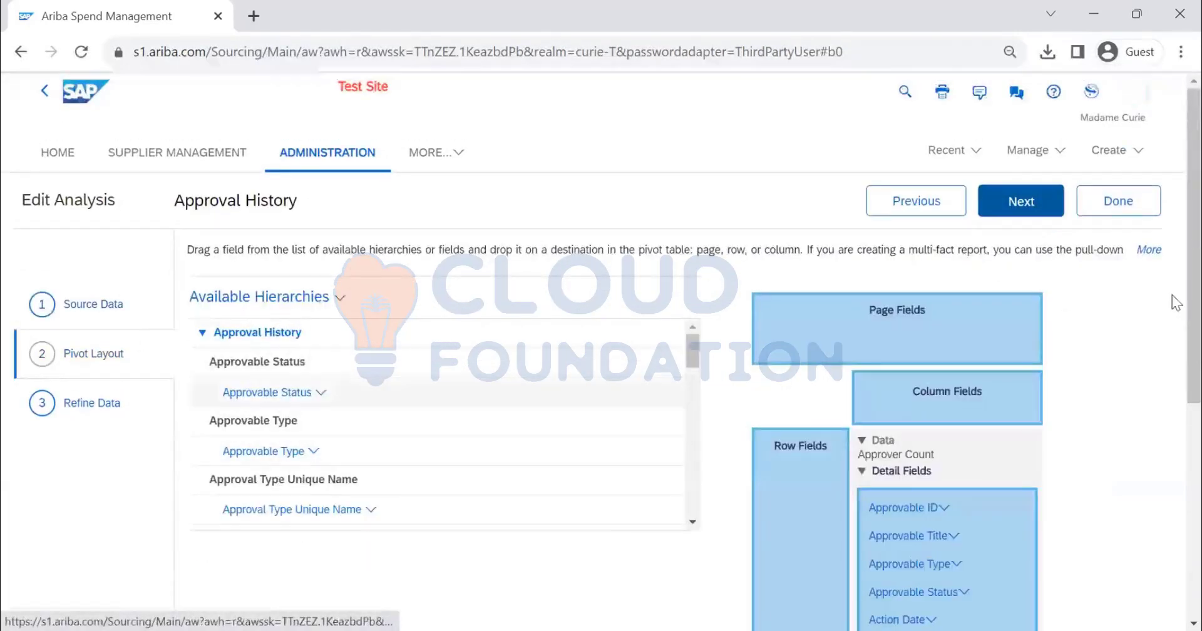
Examine the Approval History hierarchies available for the pivot layout, from Approvable Status through Preparer, Requester and Submit Date to Type
{"action": "scroll", "coordinate": [626, 301], "scroll_direction": "down", "scroll_amount": 3}
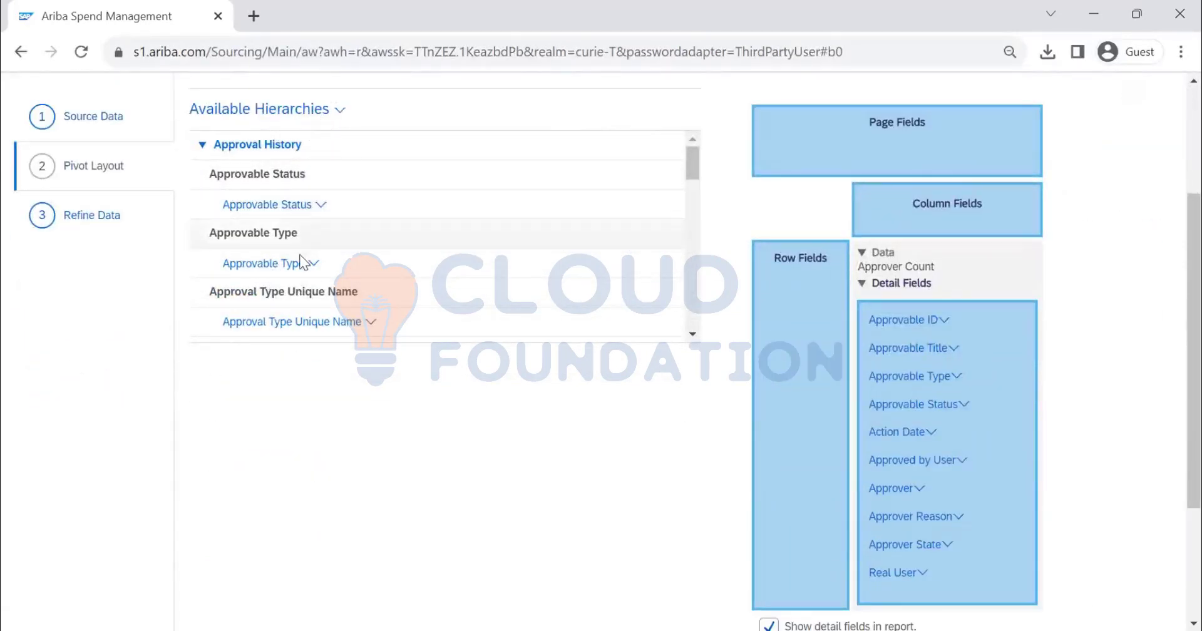
{"action": "scroll", "coordinate": [313, 263], "scroll_direction": "down", "scroll_amount": 3}
{"action": "scroll", "coordinate": [350, 300], "scroll_direction": "down", "scroll_amount": 5}
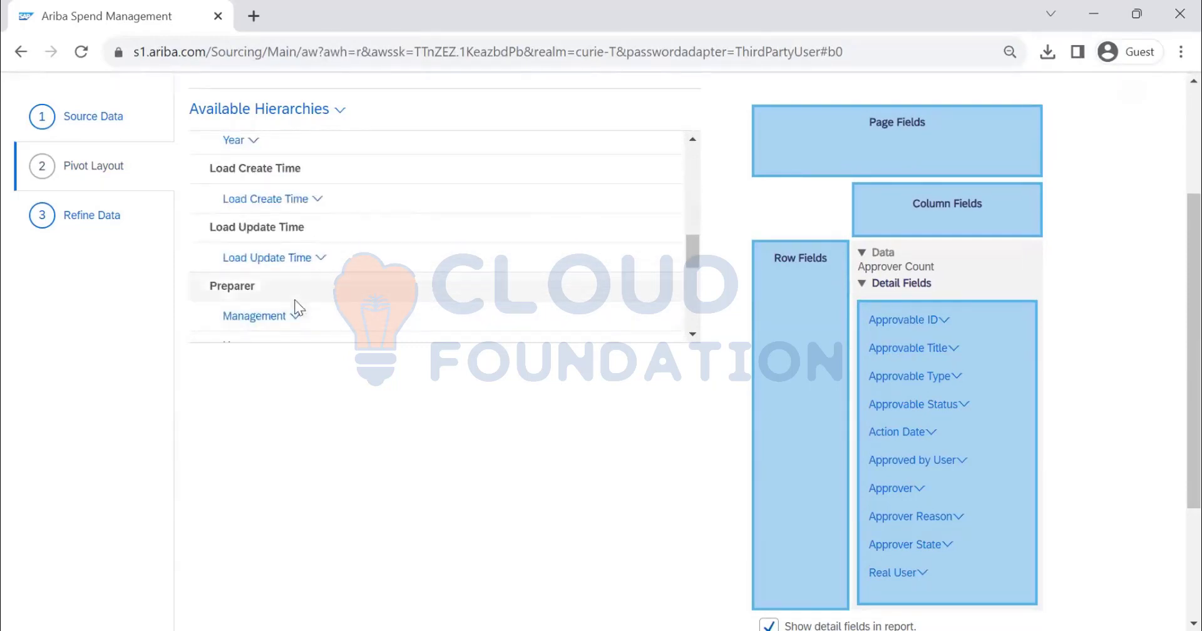
{"action": "scroll", "coordinate": [289, 288], "scroll_direction": "down", "scroll_amount": 3}
{"action": "scroll", "coordinate": [273, 279], "scroll_direction": "up", "scroll_amount": 3}
{"action": "scroll", "coordinate": [266, 289], "scroll_direction": "down", "scroll_amount": 1}
{"action": "scroll", "coordinate": [266, 282], "scroll_direction": "down", "scroll_amount": 1}
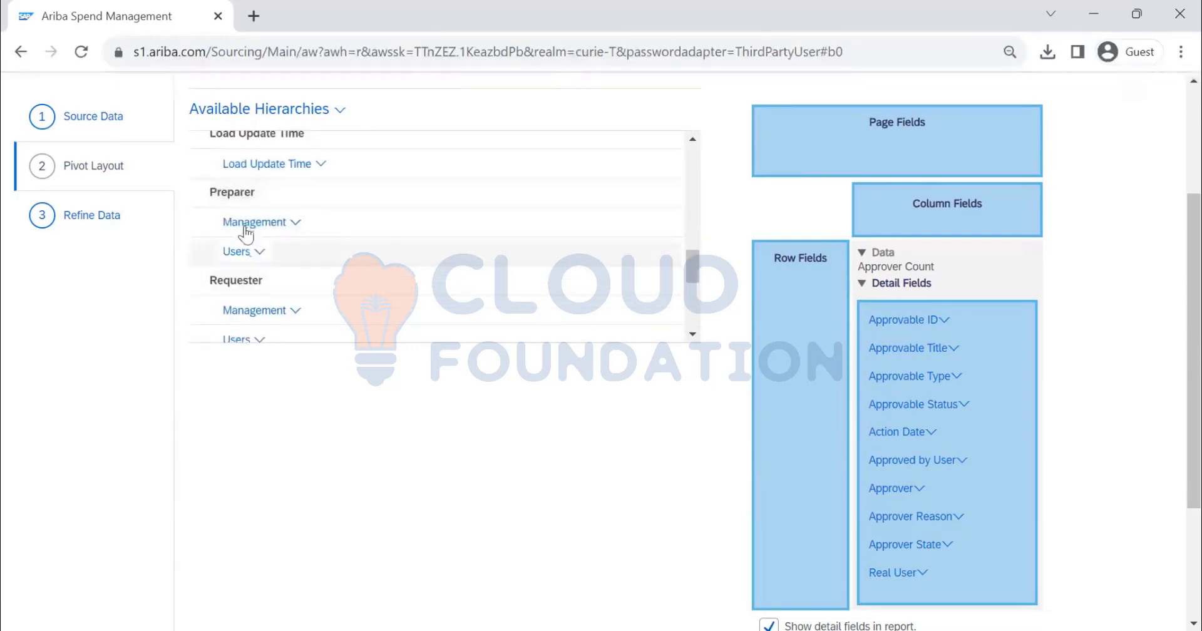
{"action": "scroll", "coordinate": [263, 279], "scroll_direction": "down", "scroll_amount": 2}
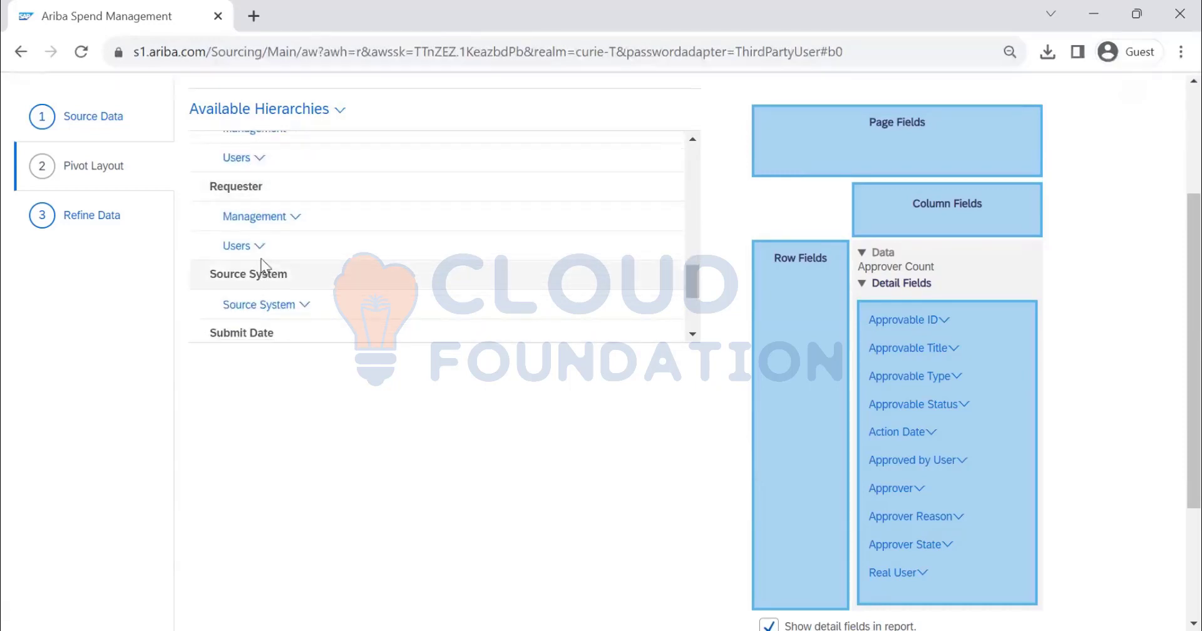
{"action": "scroll", "coordinate": [323, 279], "scroll_direction": "down", "scroll_amount": 2}
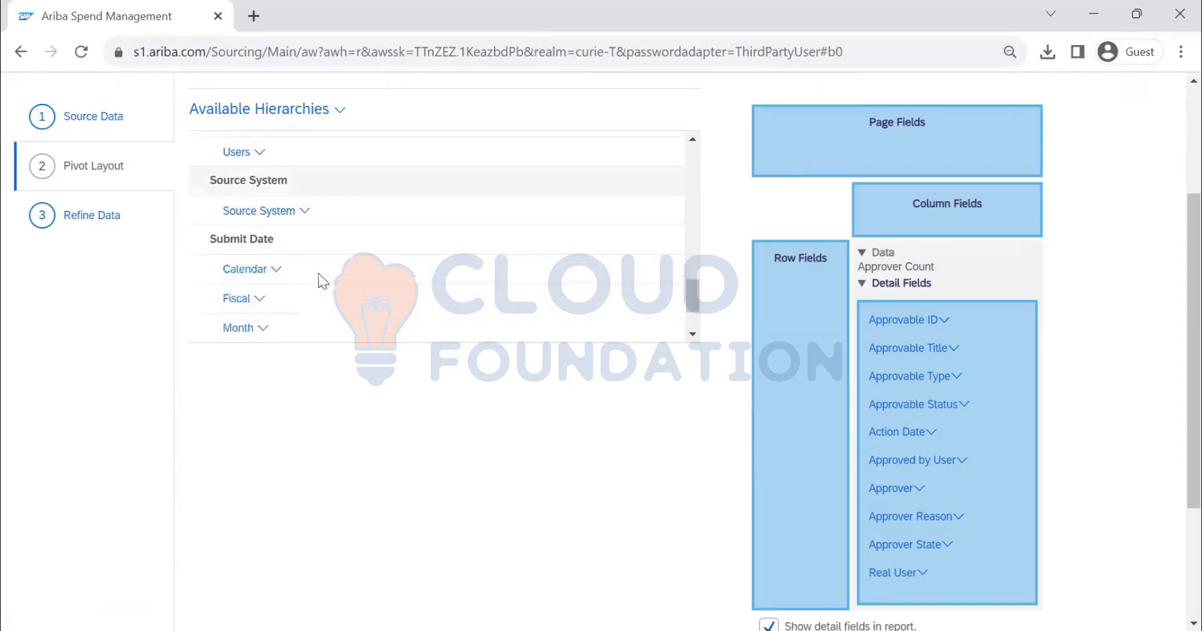
{"action": "scroll", "coordinate": [313, 288], "scroll_direction": "down", "scroll_amount": 4}
{"action": "scroll", "coordinate": [295, 298], "scroll_direction": "up", "scroll_amount": 10}
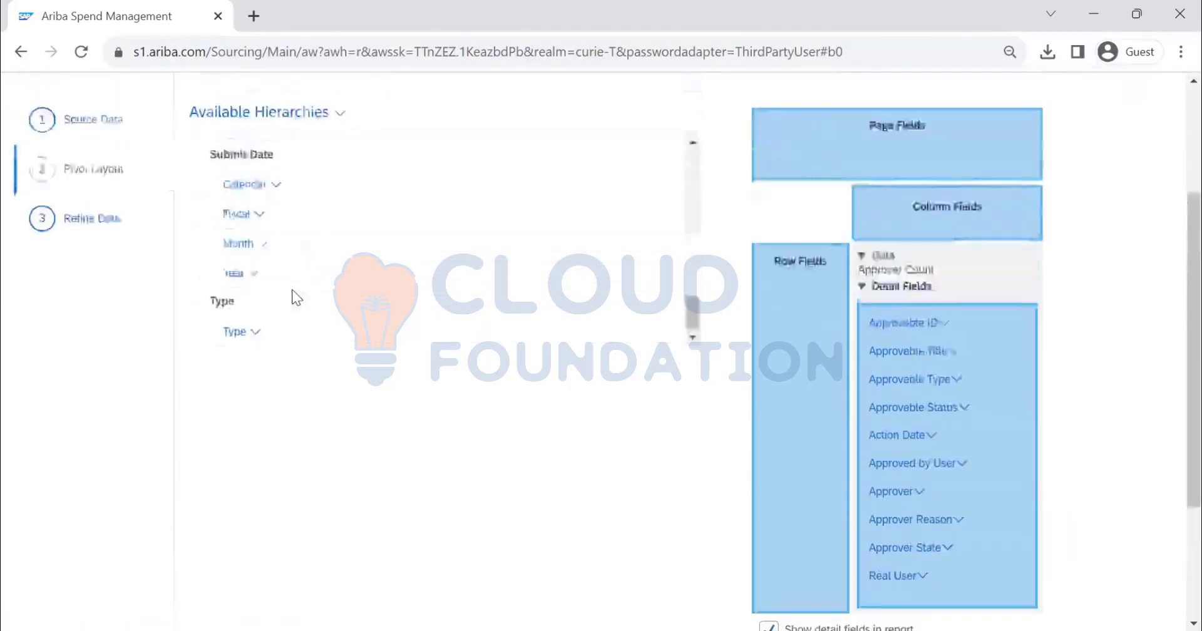
{"action": "scroll", "coordinate": [296, 302], "scroll_direction": "down", "scroll_amount": 6}
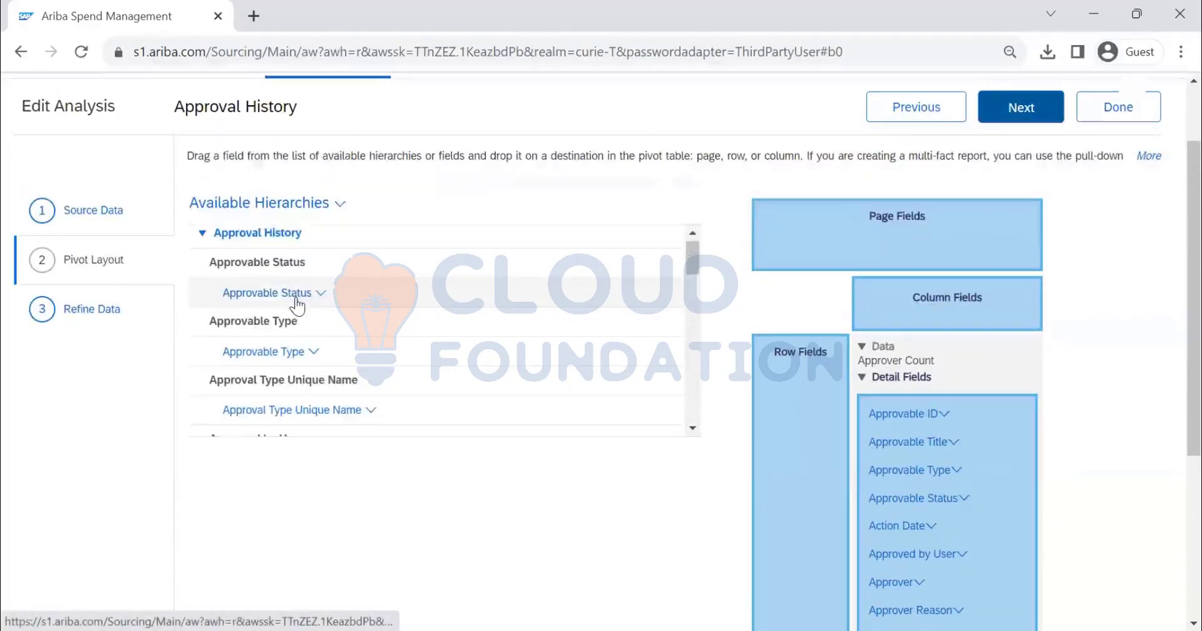
Add the Users hierarchy under Preparer to the pivot layout as a page field
{"action": "scroll", "coordinate": [906, 398], "scroll_direction": "down", "scroll_amount": 1}
{"action": "scroll", "coordinate": [907, 398], "scroll_direction": "down", "scroll_amount": 3}
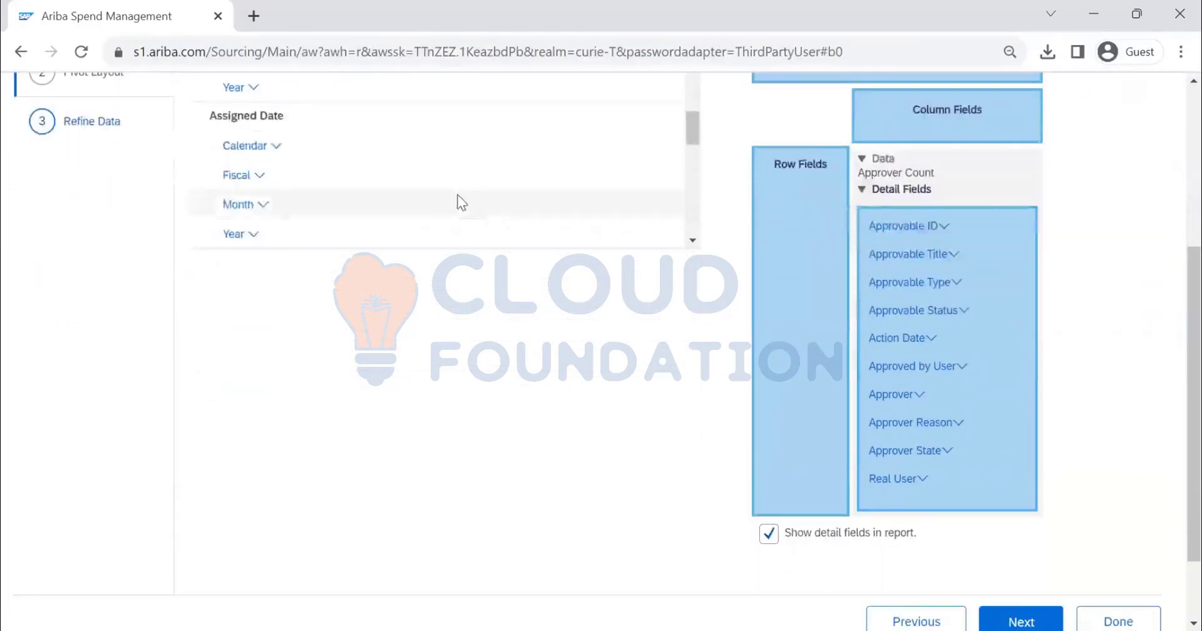
{"action": "scroll", "coordinate": [456, 190], "scroll_direction": "down", "scroll_amount": 6}
{"action": "scroll", "coordinate": [454, 194], "scroll_direction": "down", "scroll_amount": 3}
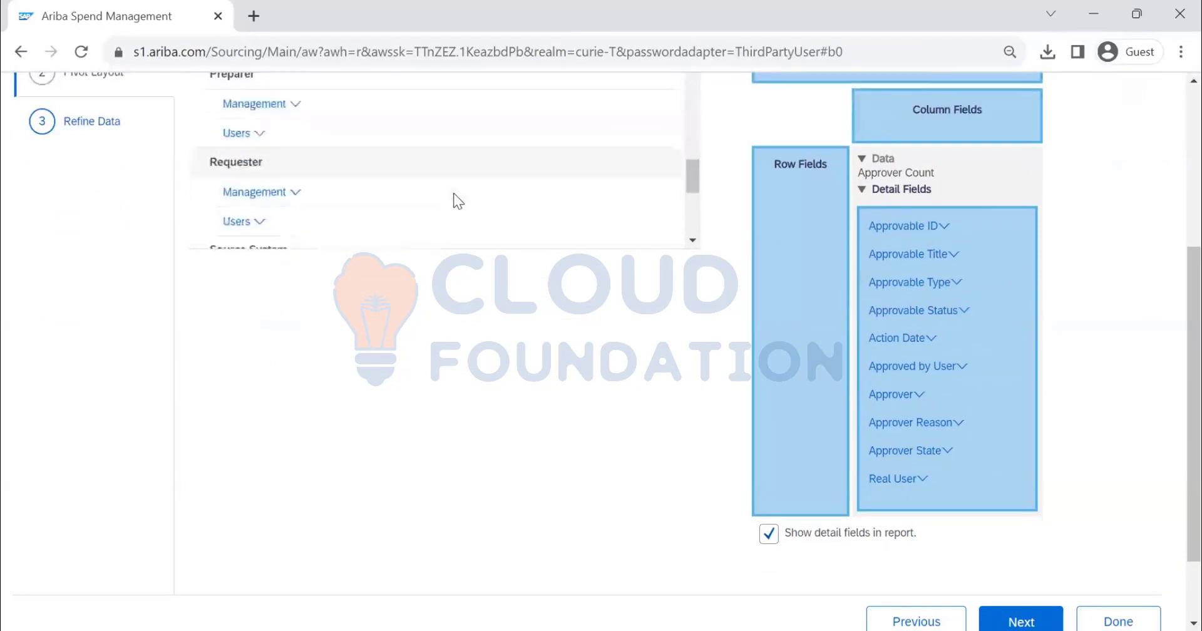
{"action": "scroll", "coordinate": [454, 194], "scroll_direction": "up", "scroll_amount": 3}
{"action": "scroll", "coordinate": [453, 193], "scroll_direction": "down", "scroll_amount": 2}
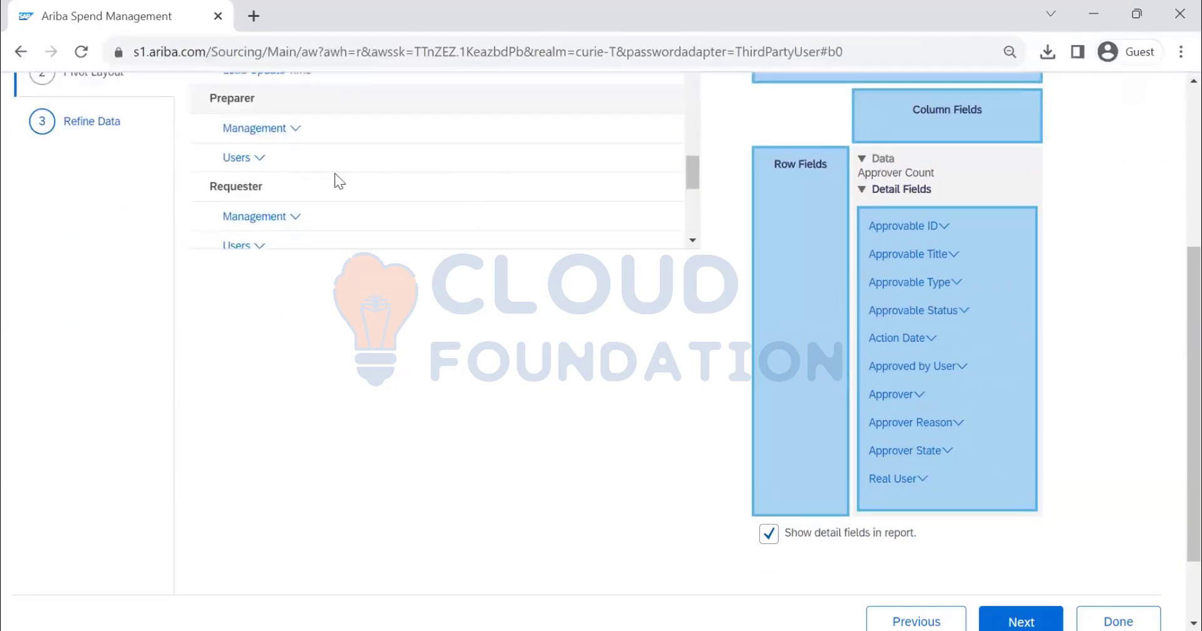
{"action": "left_click", "coordinate": [256, 158]}
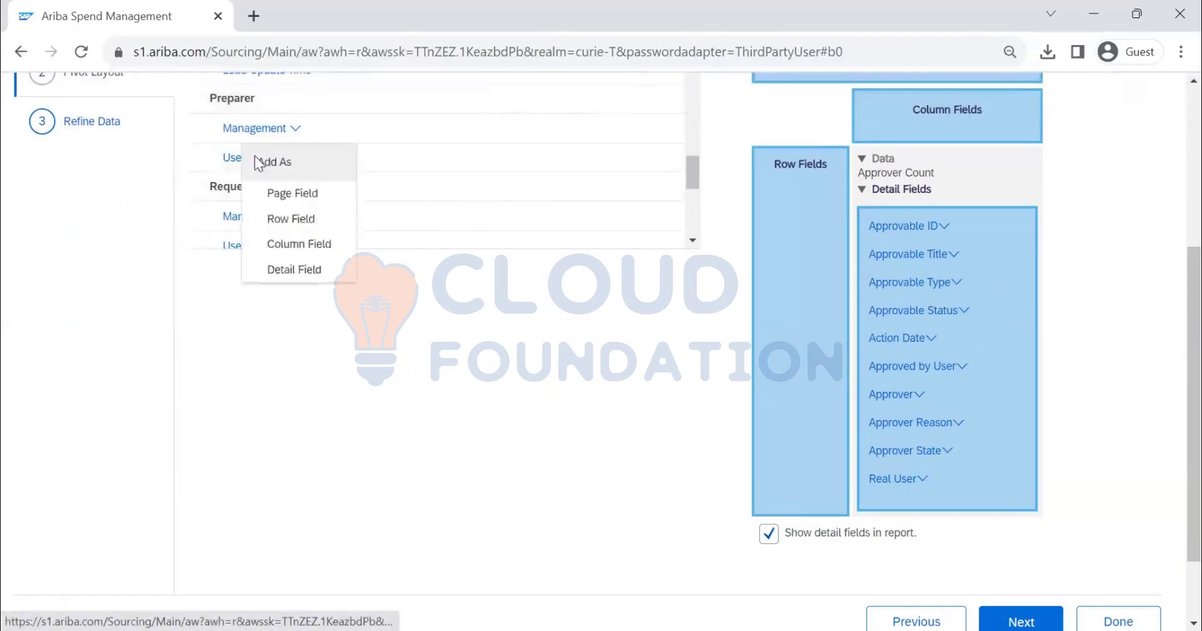
{"action": "left_click", "coordinate": [289, 195]}
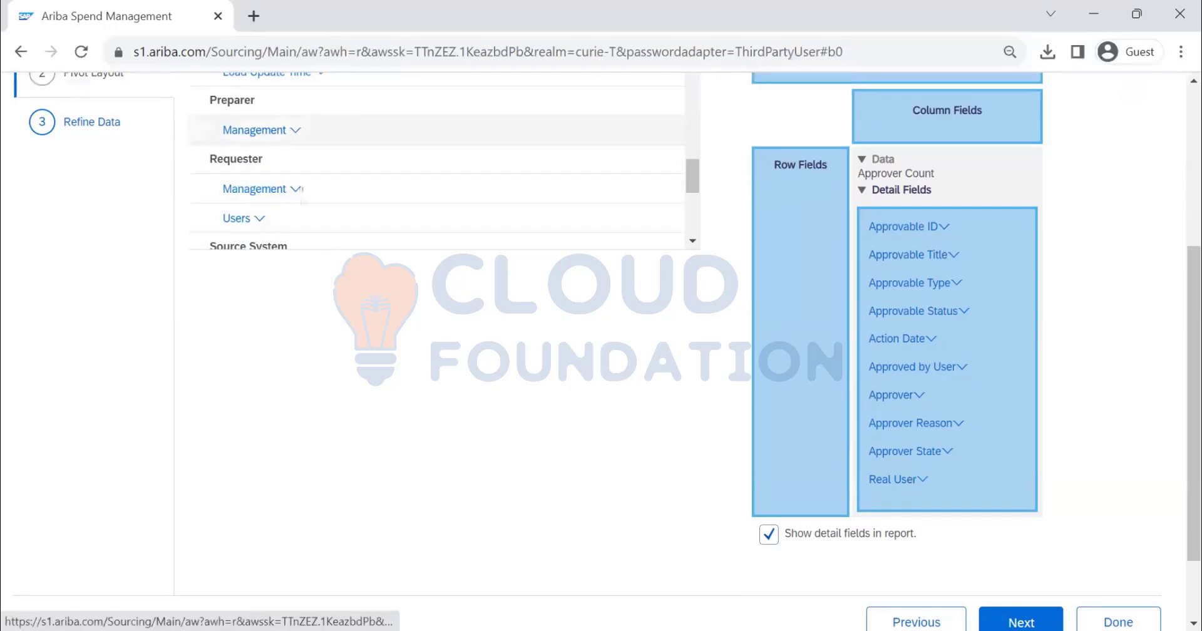
Add the Users hierarchy under Requester as a row field and check its options for moving or removing it
{"action": "left_click", "coordinate": [259, 220]}
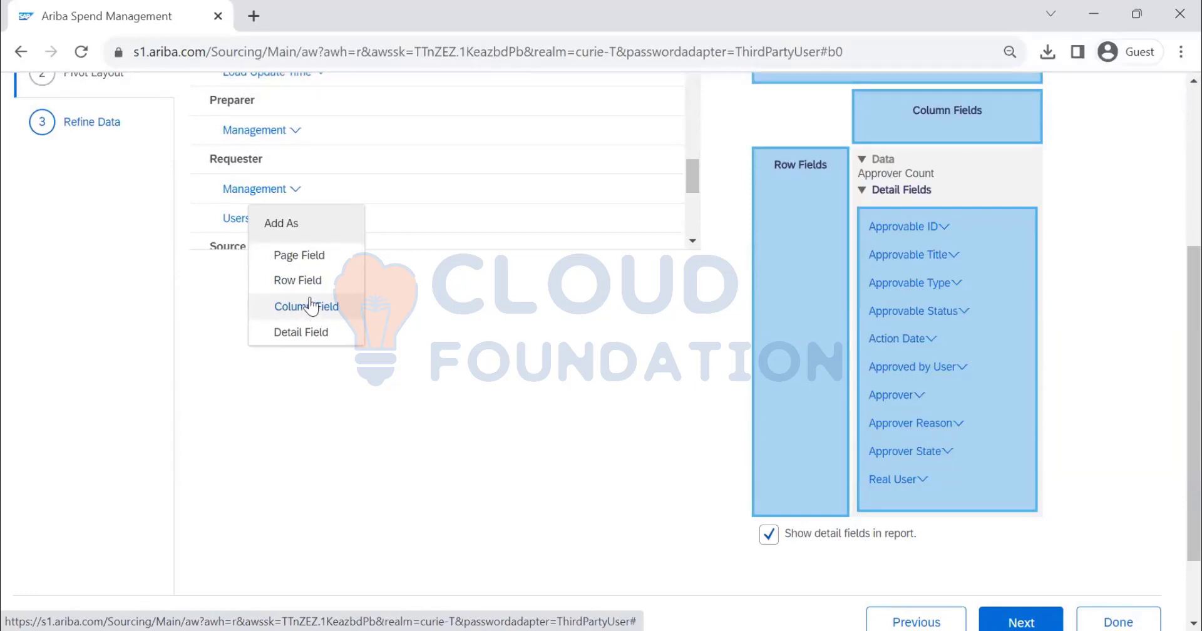
{"action": "left_click", "coordinate": [307, 280]}
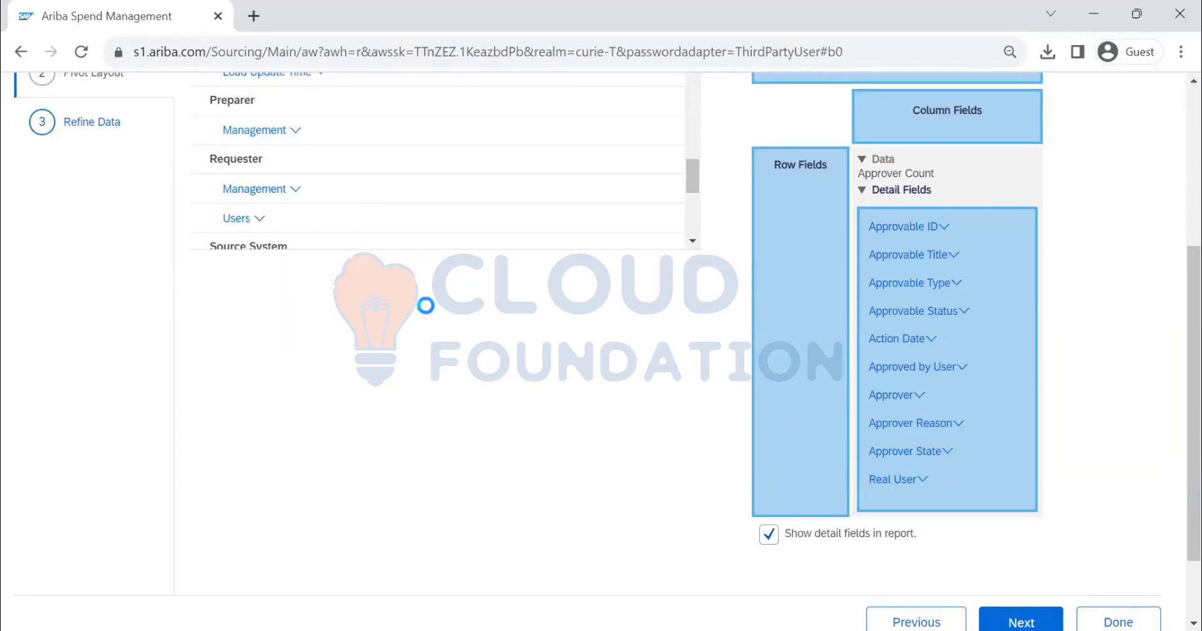
{"action": "left_click", "coordinate": [818, 192]}
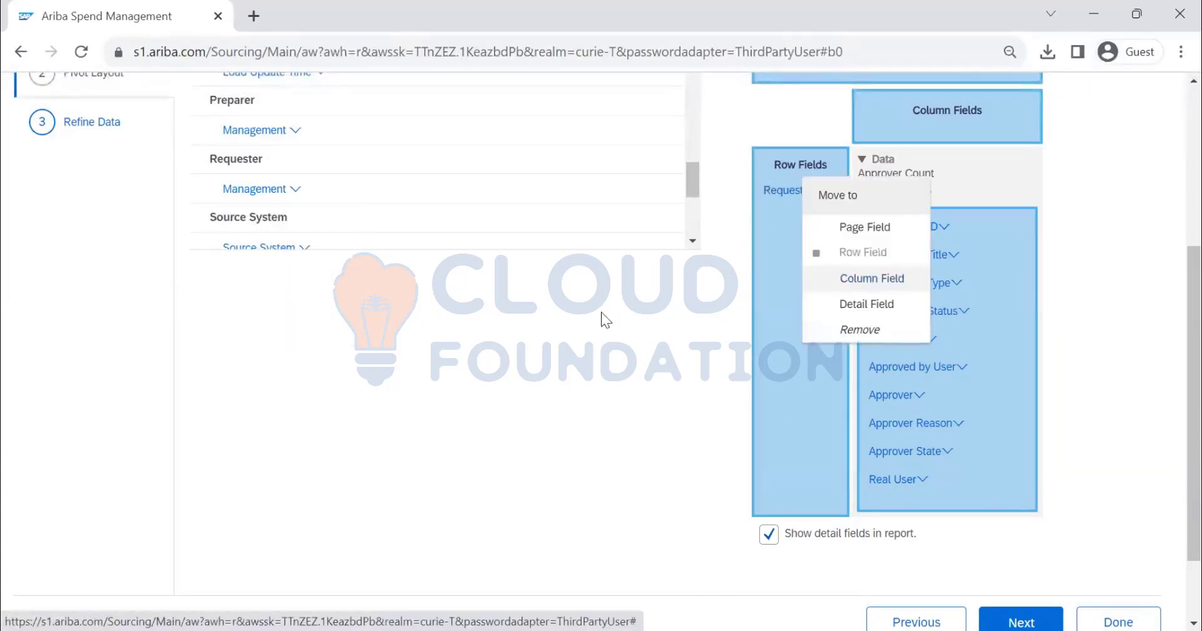
{"action": "left_click", "coordinate": [601, 312]}
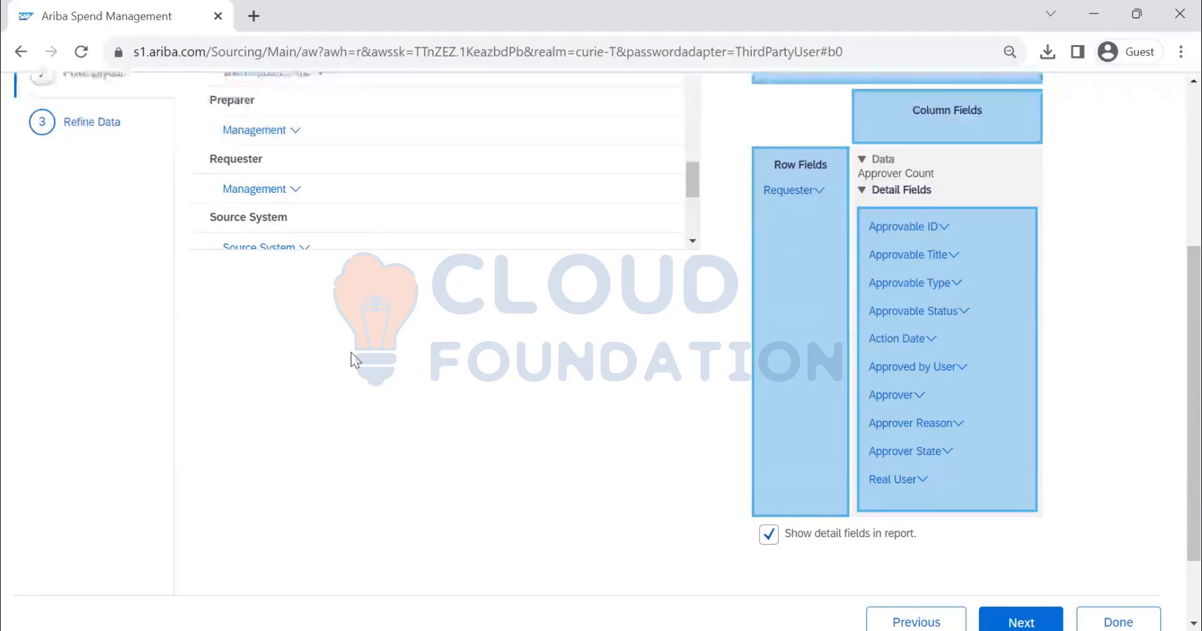
Switch the pivot layout list to Available Fields and examine the fields from the Manager levels through Requester and Source System to Submit Date
{"action": "scroll", "coordinate": [369, 373], "scroll_direction": "up", "scroll_amount": 5}
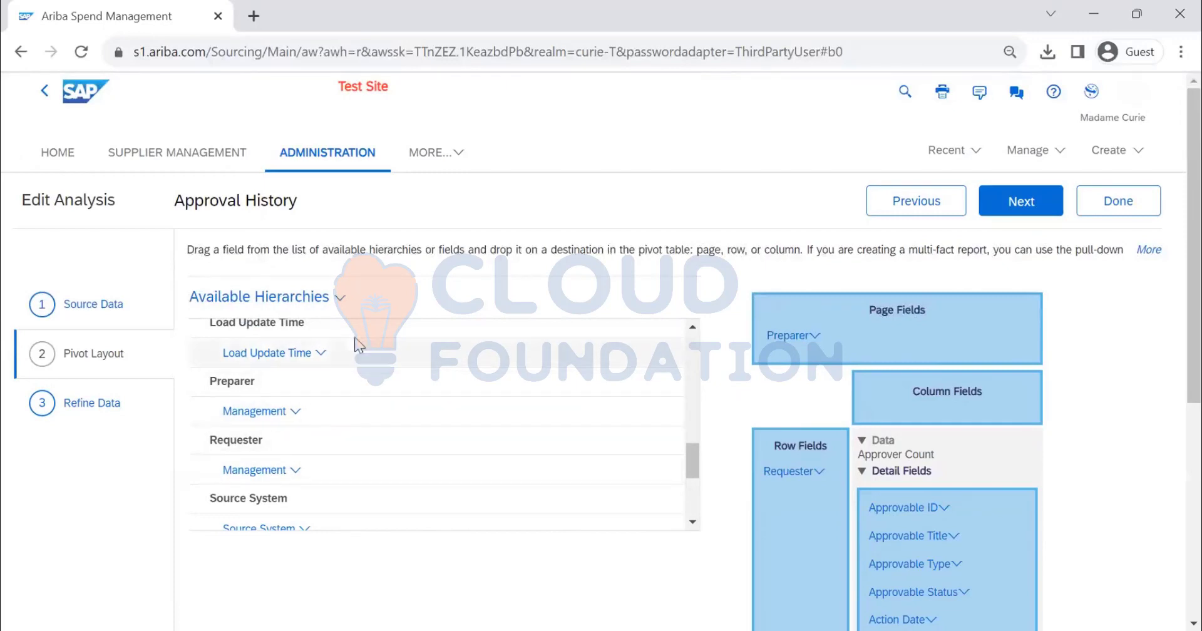
{"action": "left_click", "coordinate": [339, 299]}
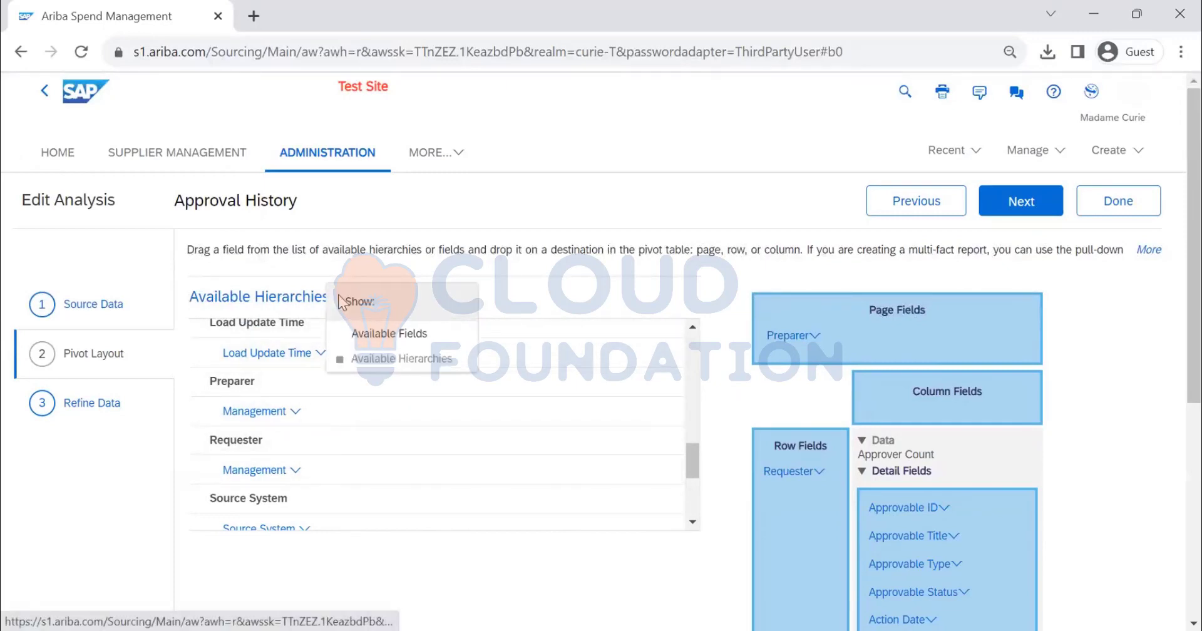
{"action": "left_click", "coordinate": [364, 338]}
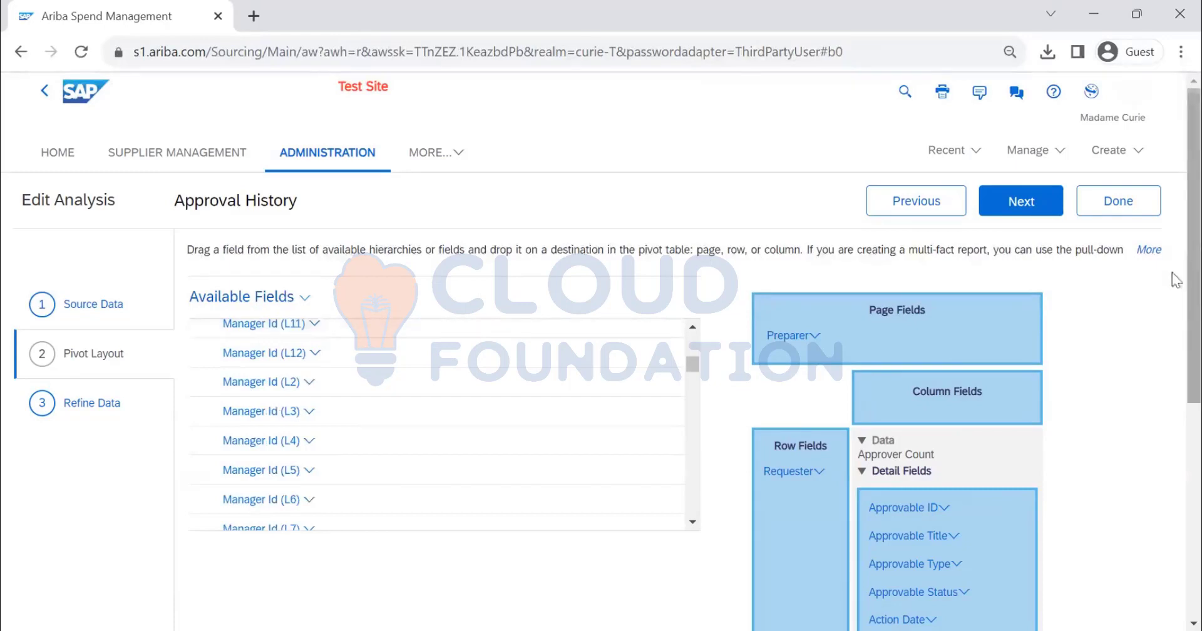
{"action": "scroll", "coordinate": [380, 311], "scroll_direction": "down", "scroll_amount": 2}
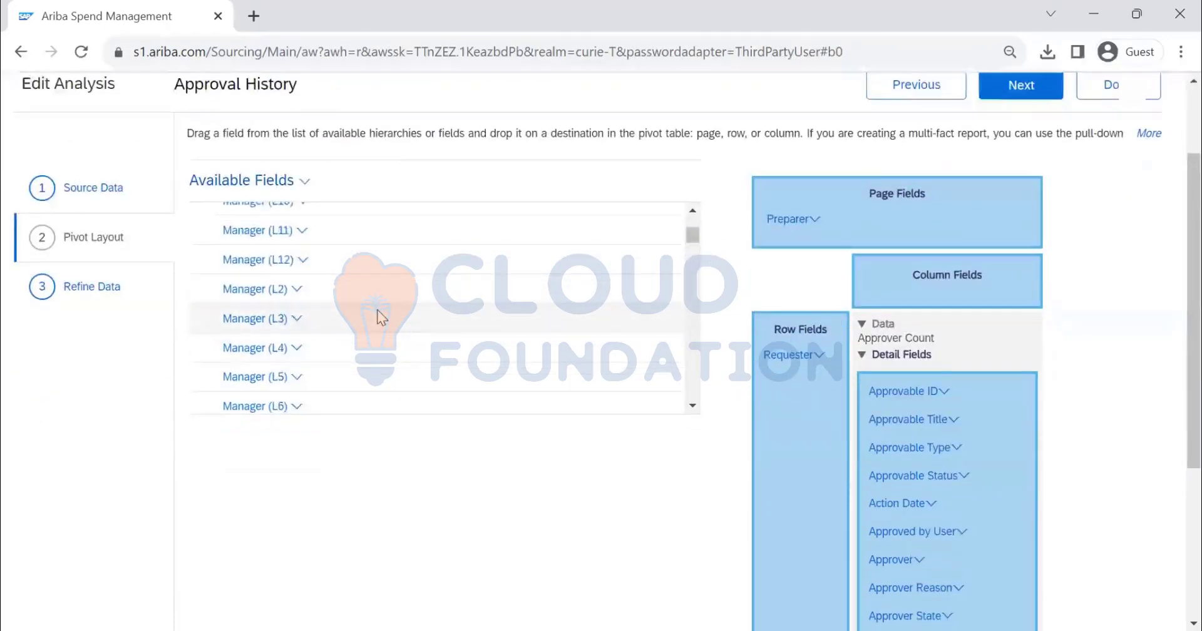
{"action": "scroll", "coordinate": [377, 310], "scroll_direction": "up", "scroll_amount": 5}
{"action": "scroll", "coordinate": [309, 328], "scroll_direction": "down", "scroll_amount": 10}
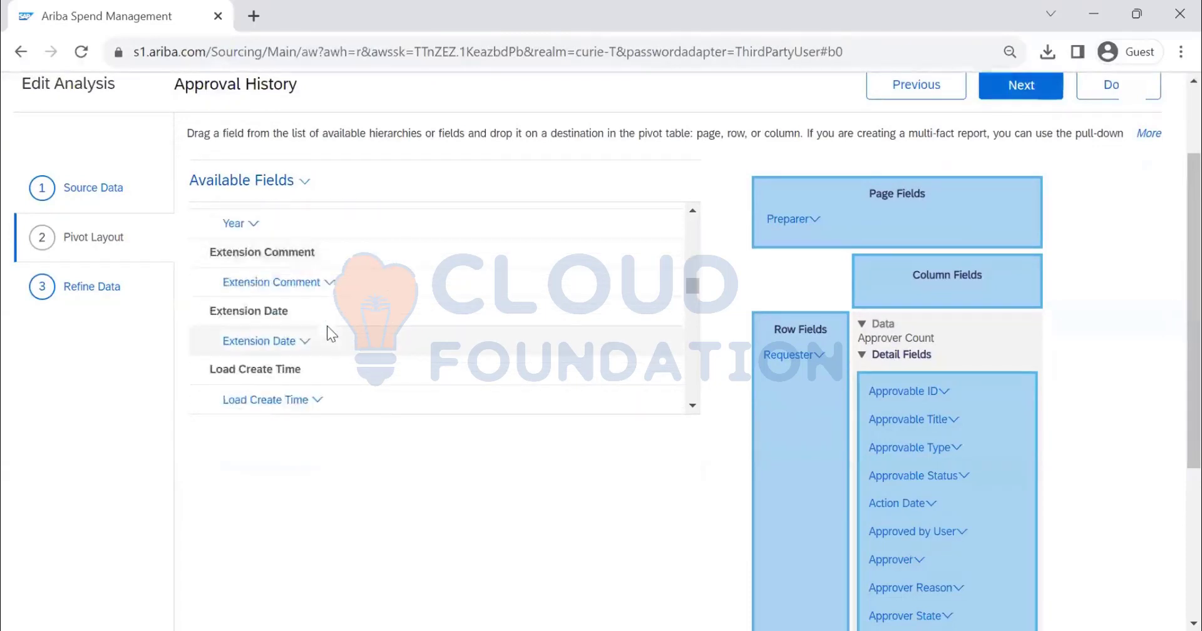
{"action": "scroll", "coordinate": [327, 327], "scroll_direction": "down", "scroll_amount": 10}
{"action": "scroll", "coordinate": [327, 328], "scroll_direction": "up", "scroll_amount": 3}
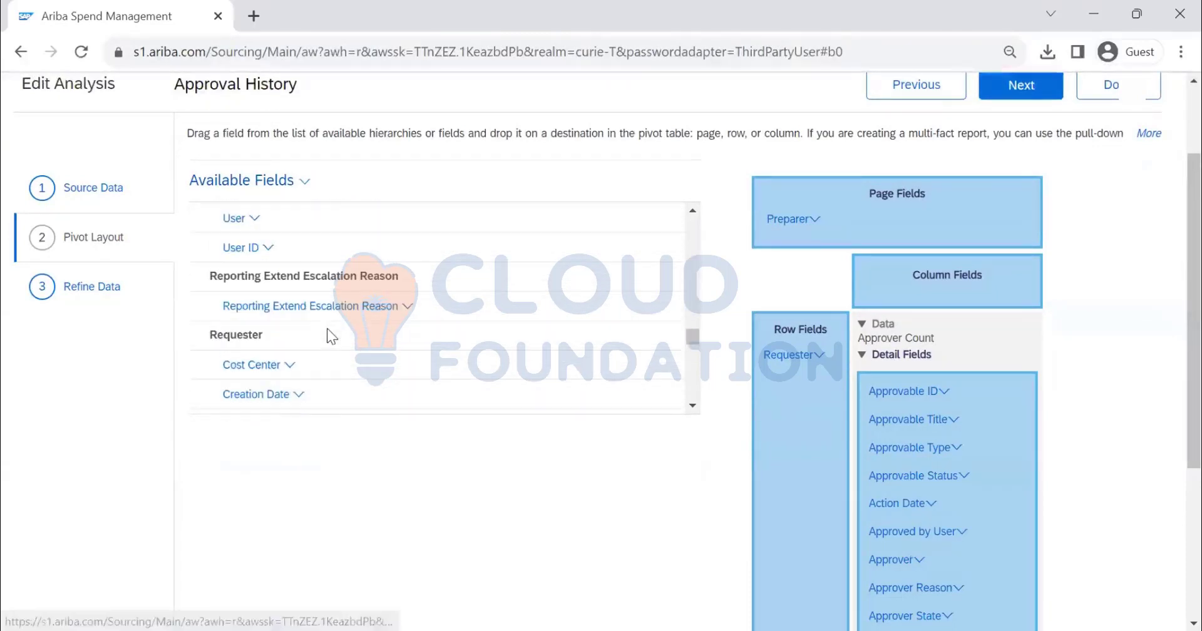
{"action": "scroll", "coordinate": [327, 329], "scroll_direction": "down", "scroll_amount": 2}
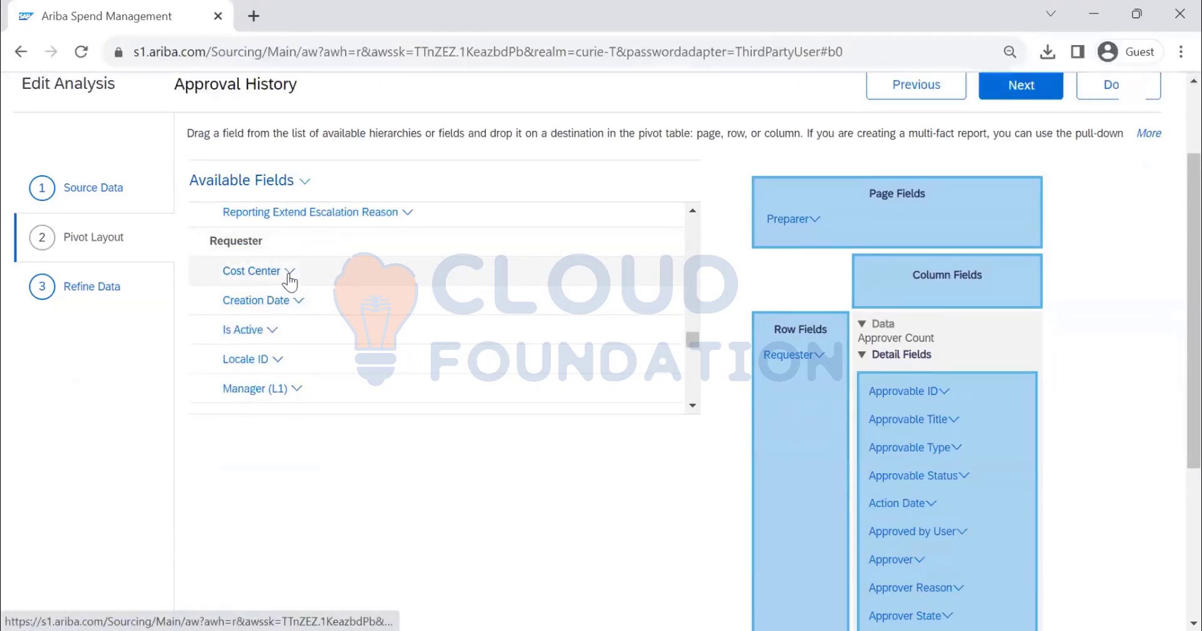
{"action": "scroll", "coordinate": [300, 309], "scroll_direction": "down", "scroll_amount": 2}
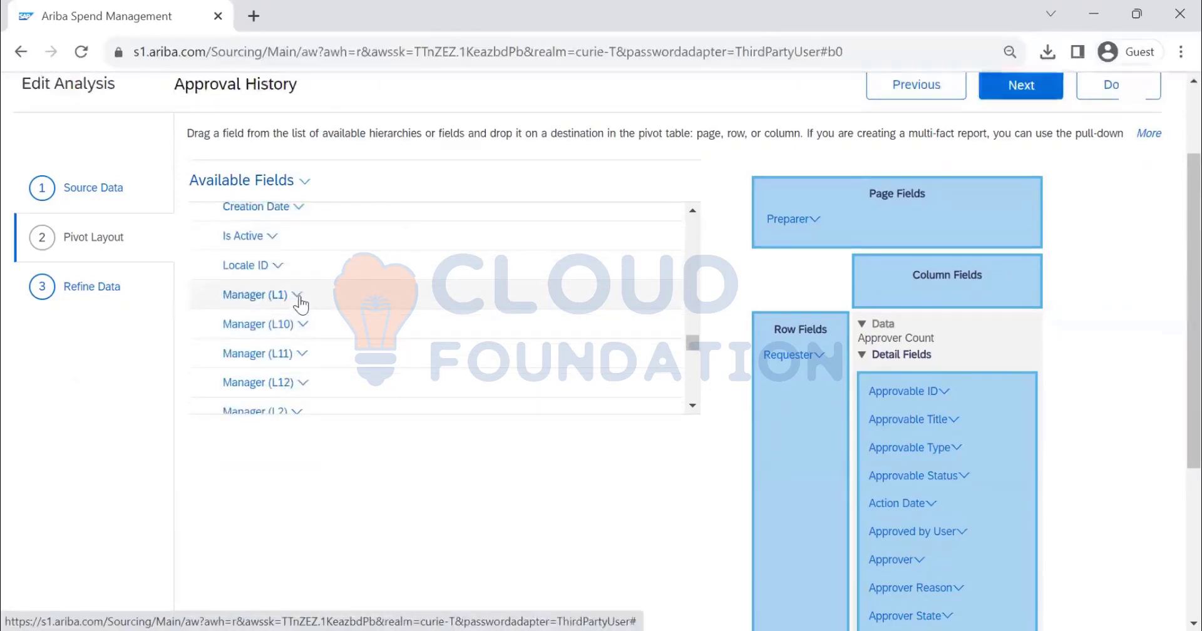
{"action": "scroll", "coordinate": [301, 310], "scroll_direction": "down", "scroll_amount": 6}
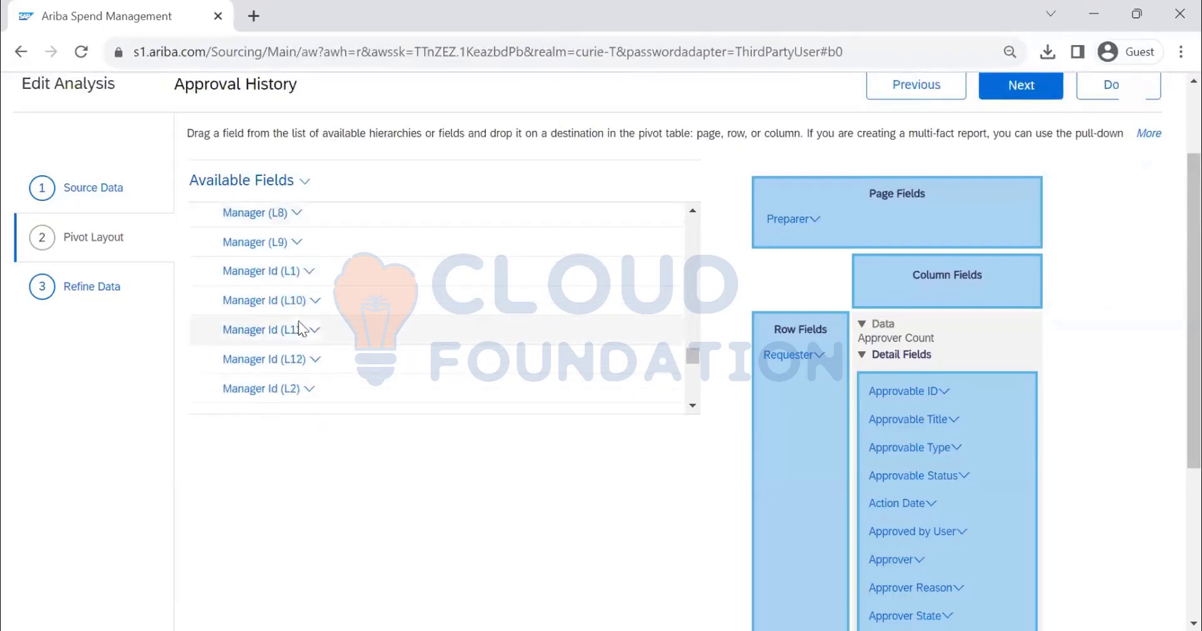
{"action": "scroll", "coordinate": [301, 326], "scroll_direction": "down", "scroll_amount": 10}
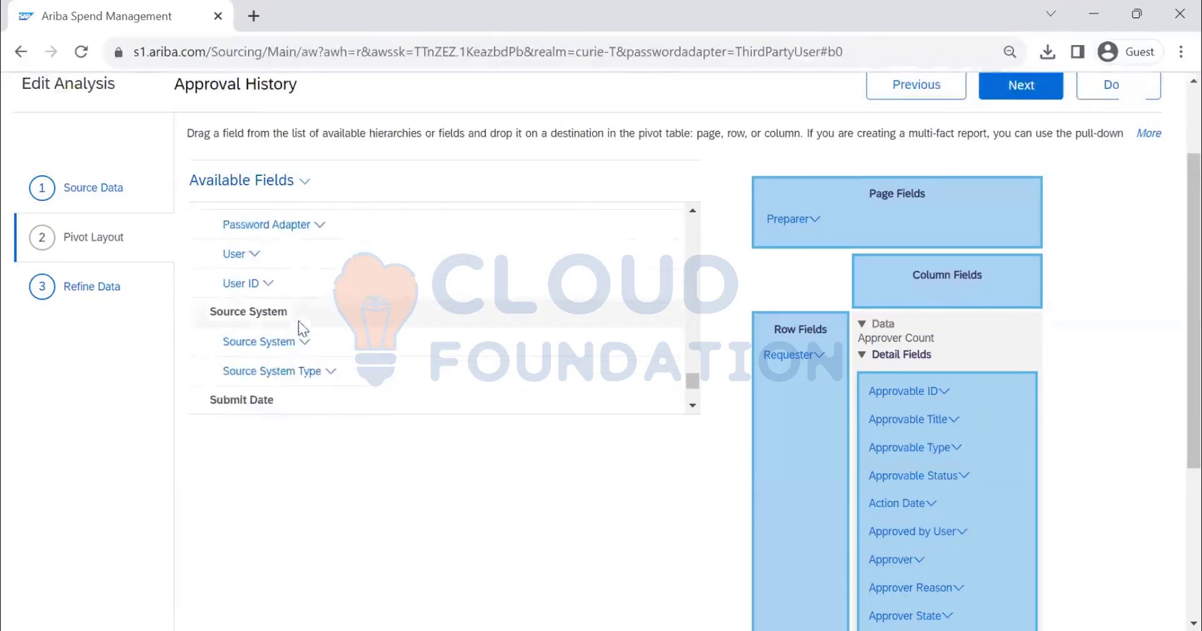
Continue to Refine Data and switch the Submit Date filter to the fixed date range 1/1/2022 to 12/31/2023
{"action": "left_click", "coordinate": [1020, 93]}
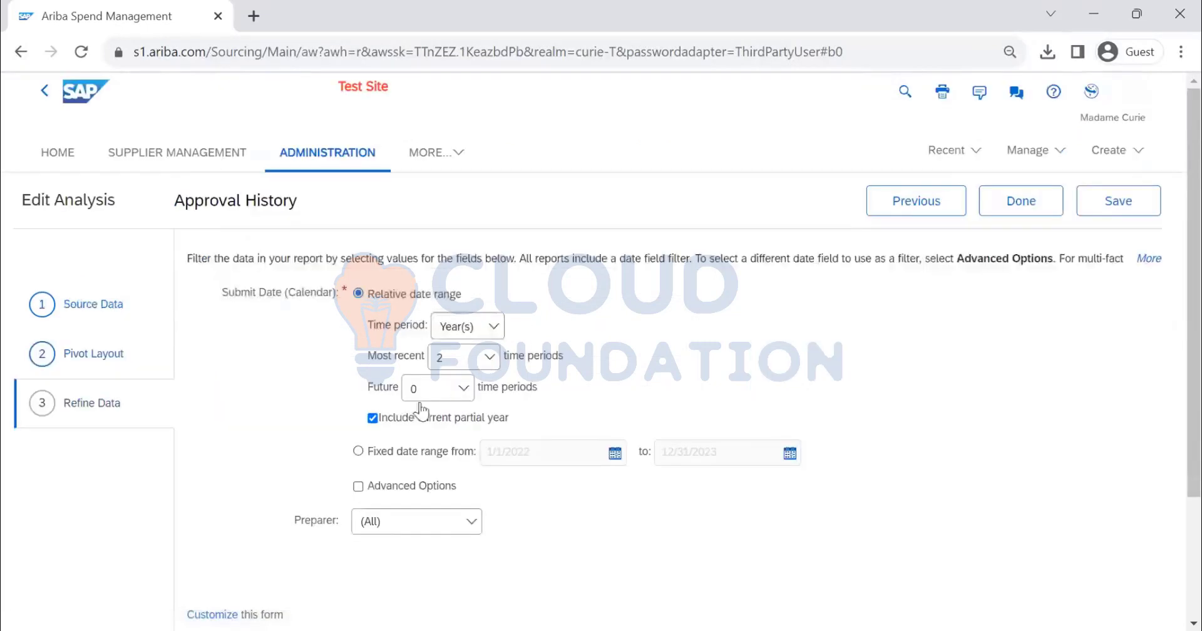
{"action": "scroll", "coordinate": [1058, 336], "scroll_direction": "down", "scroll_amount": 2}
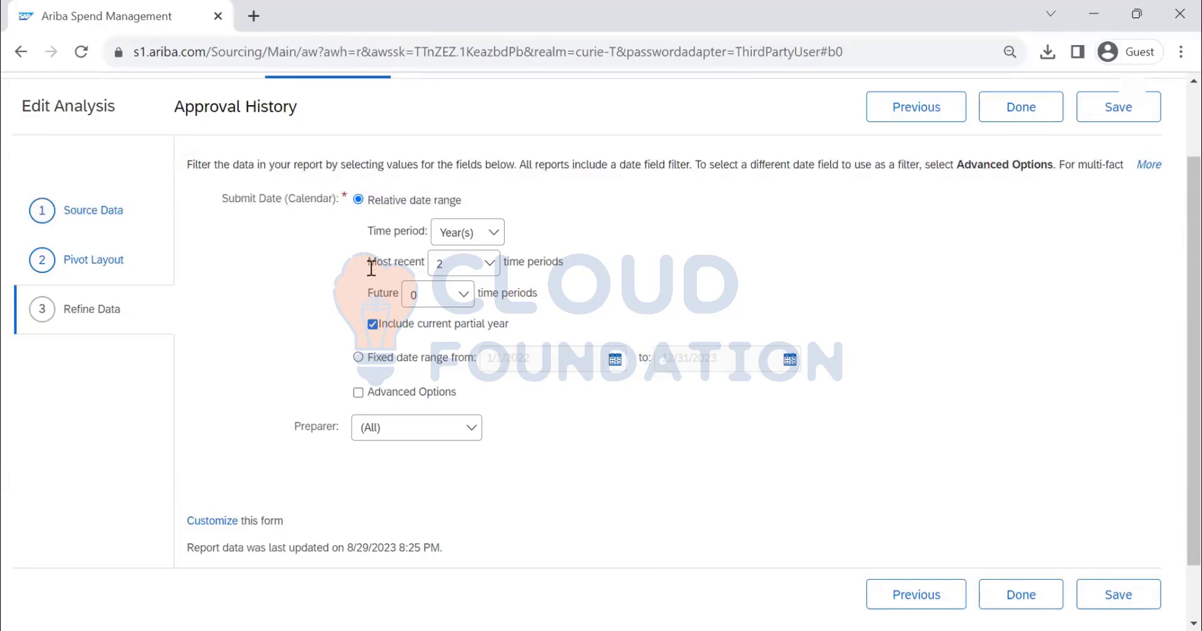
{"action": "left_click", "coordinate": [359, 358]}
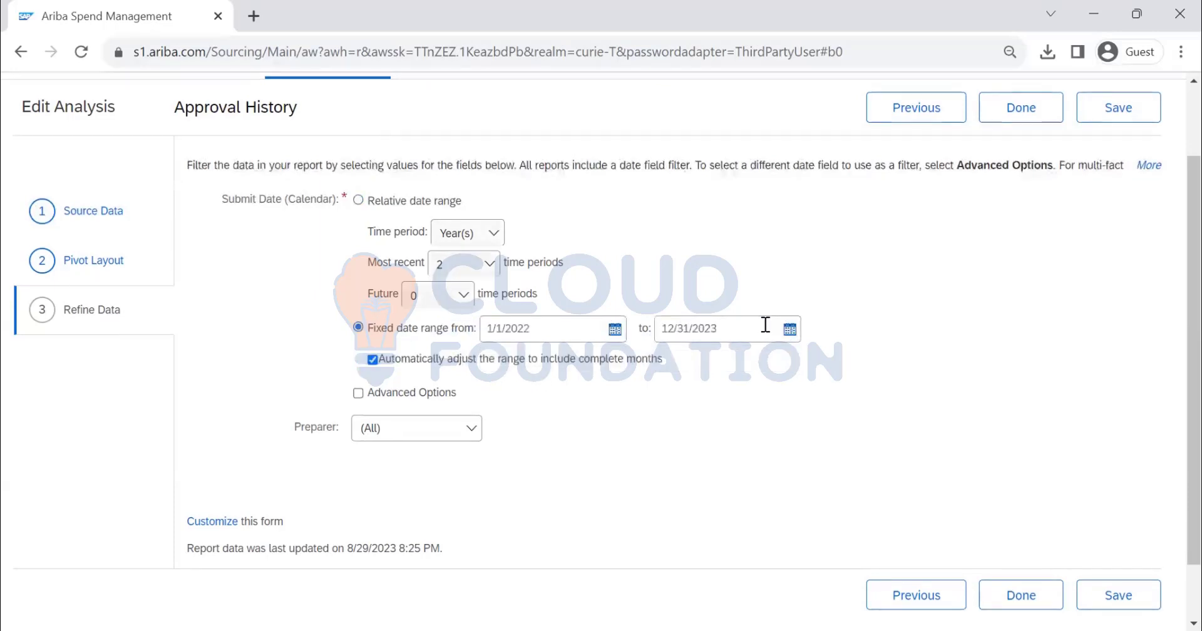
Enable Advanced Options for the date filter and review the date fields offered for refining data, keeping Submit Date
{"action": "left_click", "coordinate": [359, 393]}
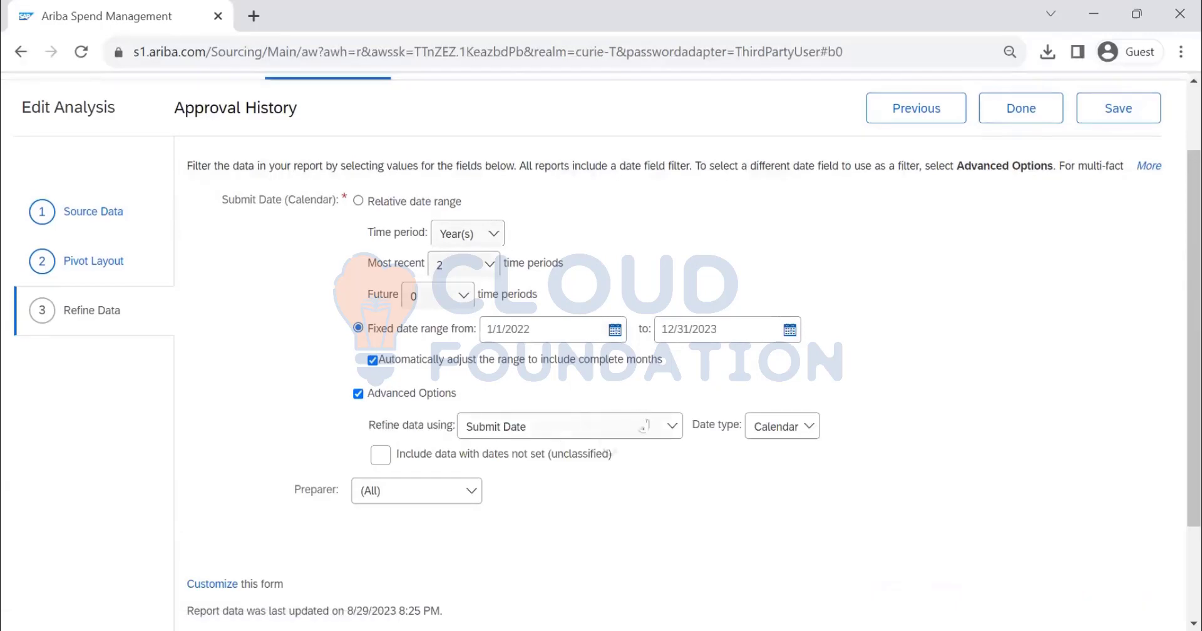
{"action": "left_click", "coordinate": [611, 426]}
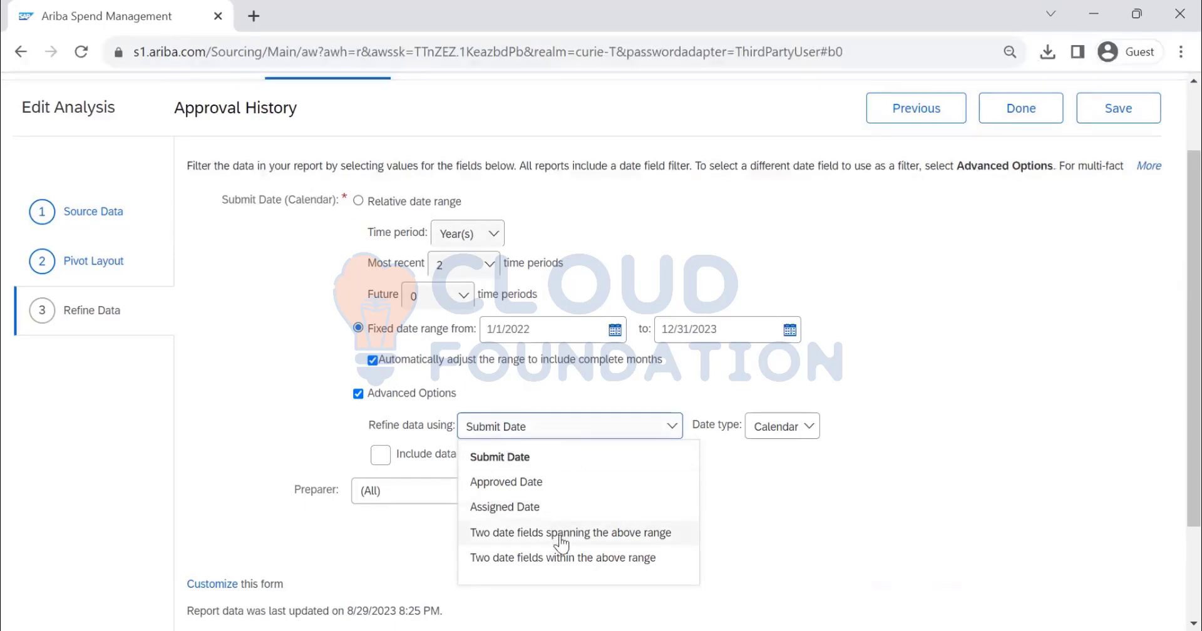
{"action": "left_click", "coordinate": [834, 510]}
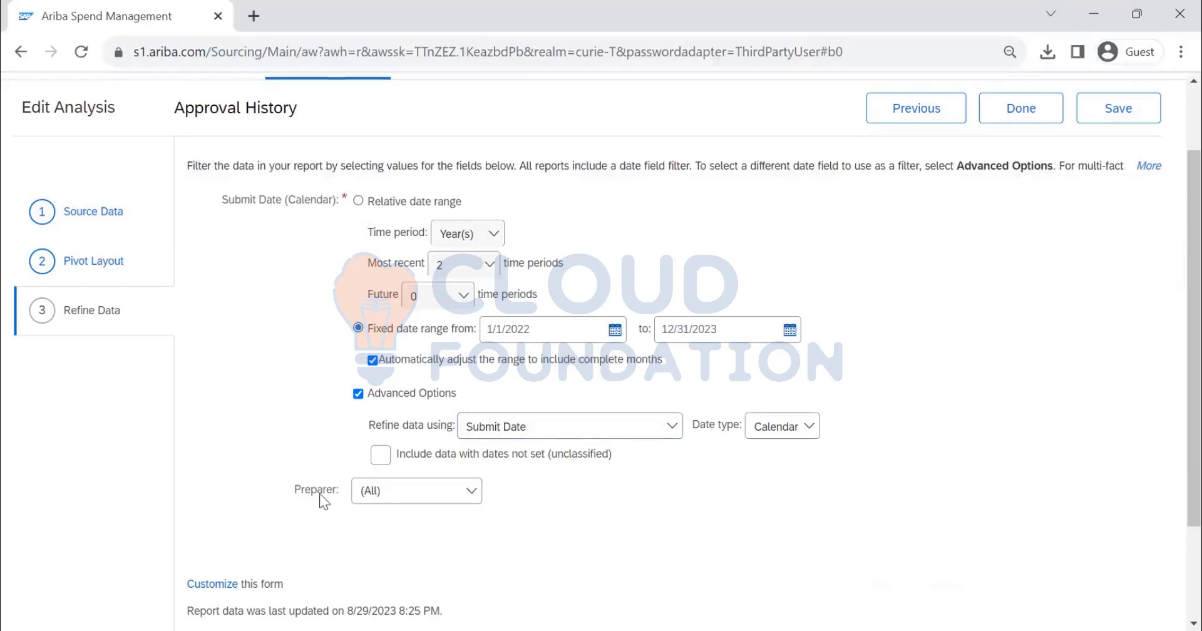
Open the selection of other users for the Preparer filter and search for users containing "buyer"
{"action": "scroll", "coordinate": [338, 499], "scroll_direction": "down", "scroll_amount": 2}
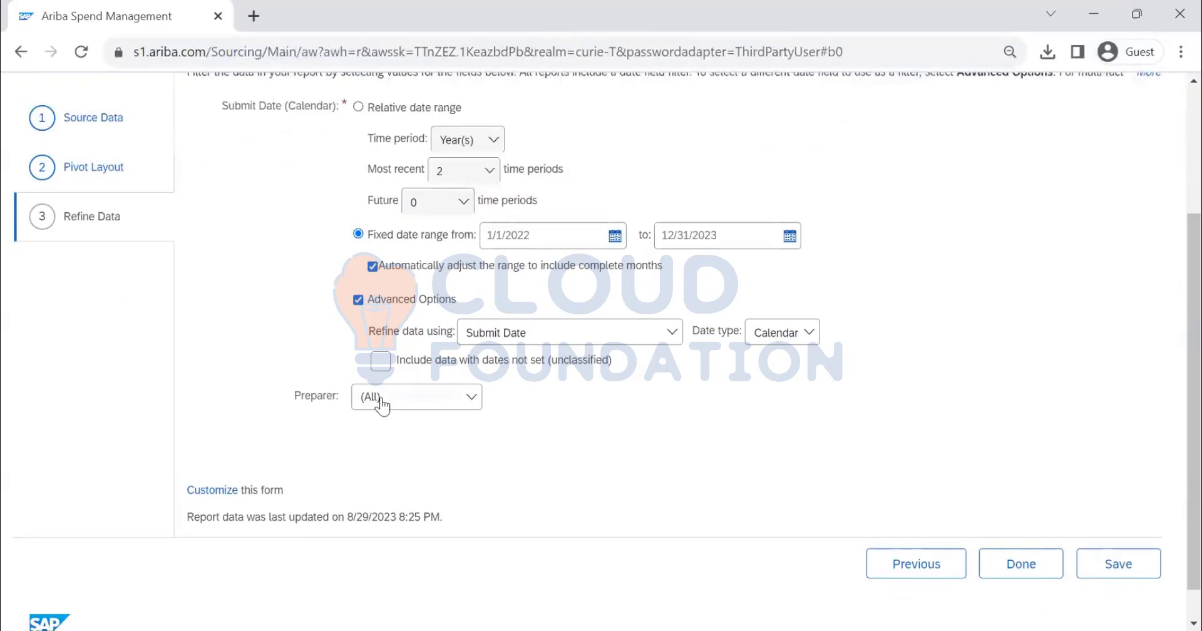
{"action": "left_click", "coordinate": [407, 406]}
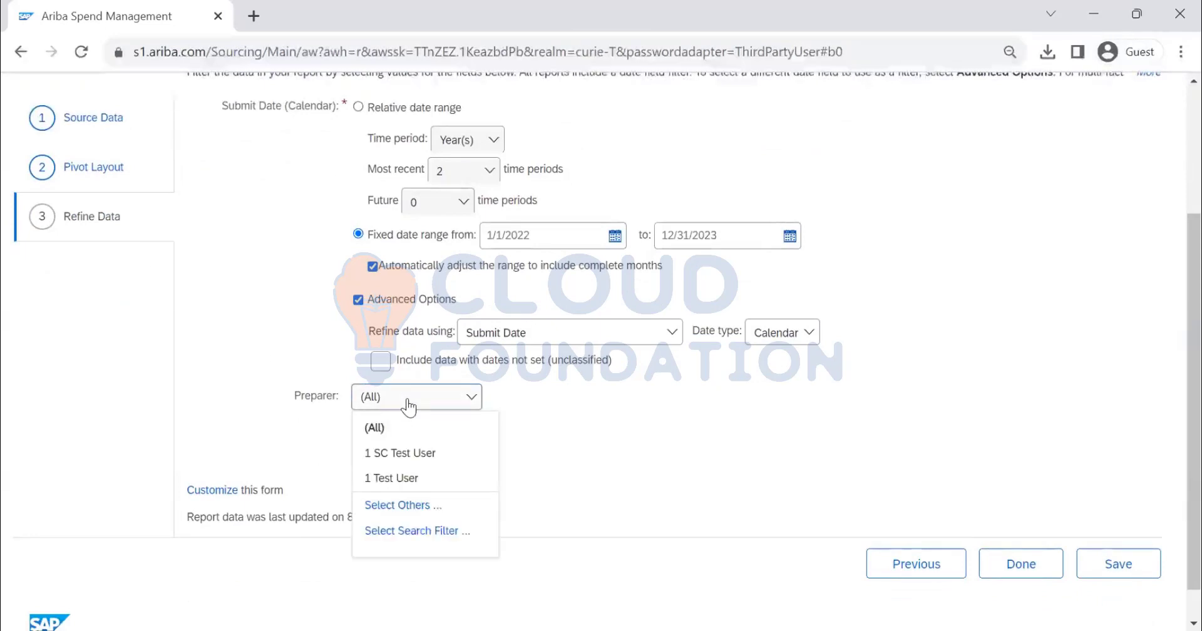
{"action": "left_click", "coordinate": [419, 506]}
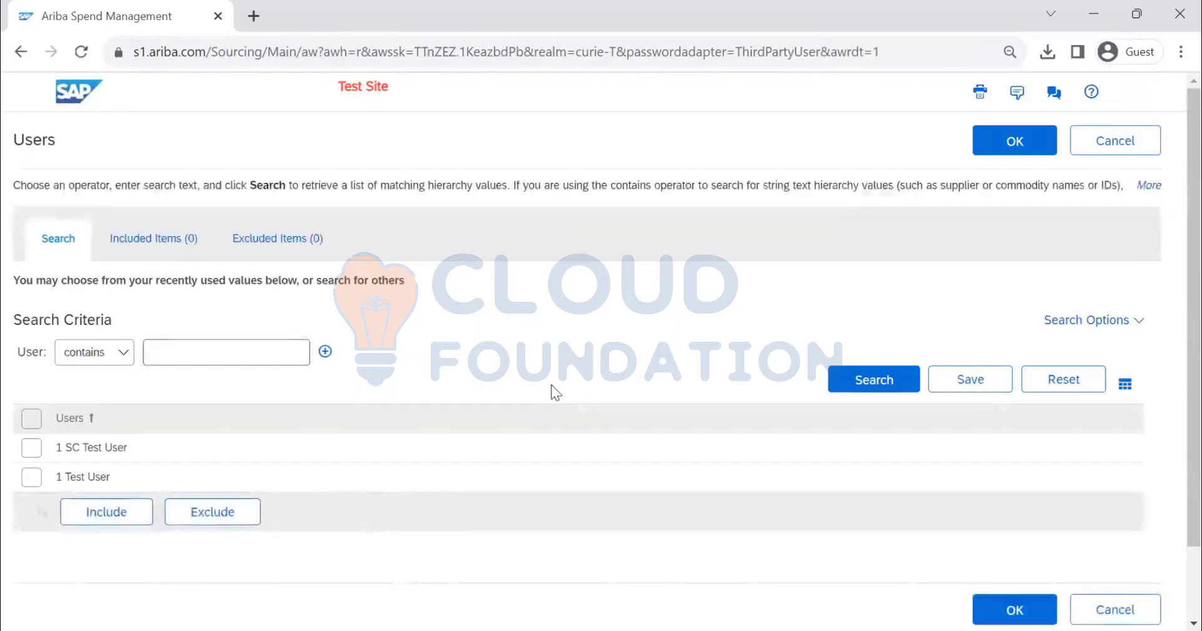
{"action": "type", "text": "t"}
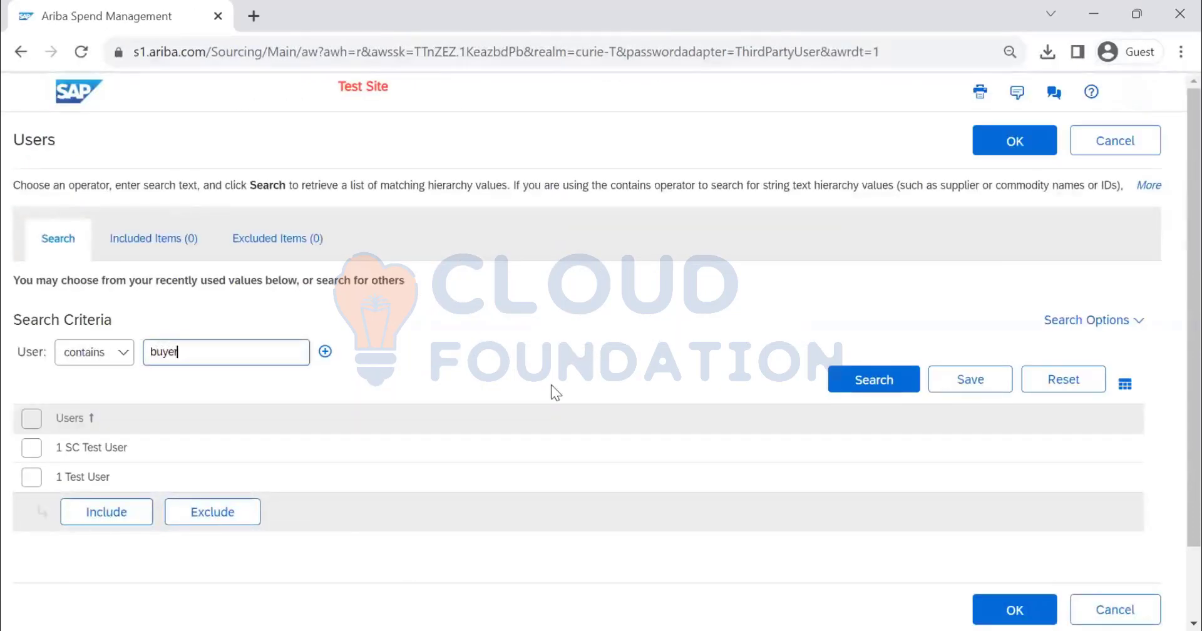
{"action": "left_click", "coordinate": [896, 382]}
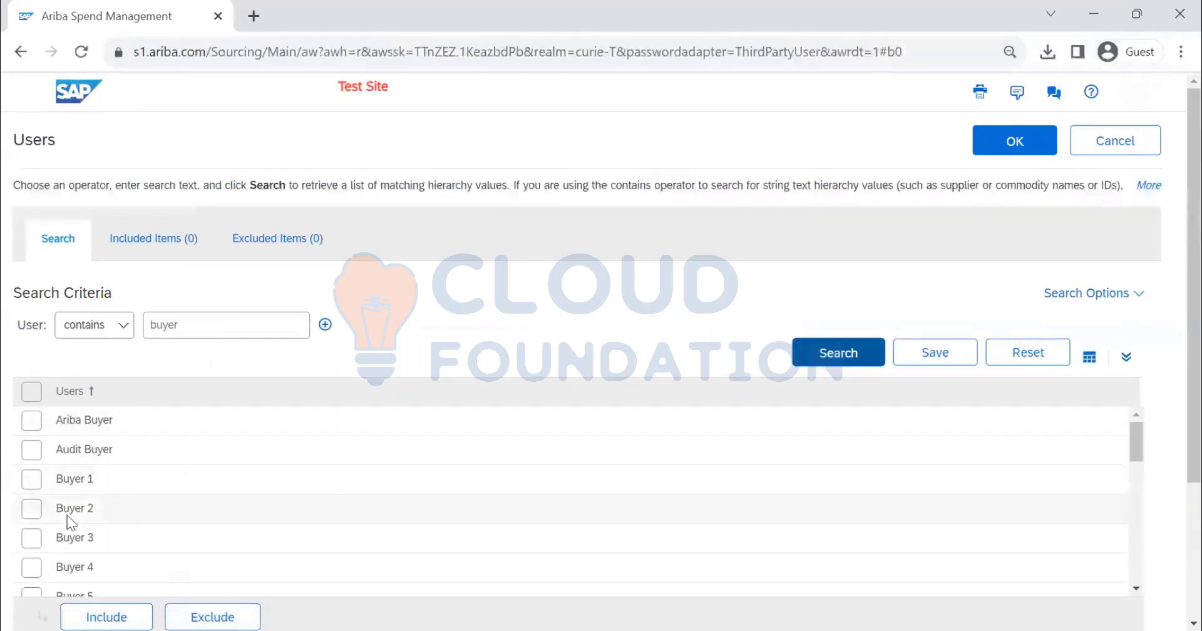
Include Buyer 7 in the Preparer filter, confirm the selection and finish editing the report
{"action": "scroll", "coordinate": [63, 525], "scroll_direction": "down", "scroll_amount": 2}
{"action": "left_click", "coordinate": [37, 567]}
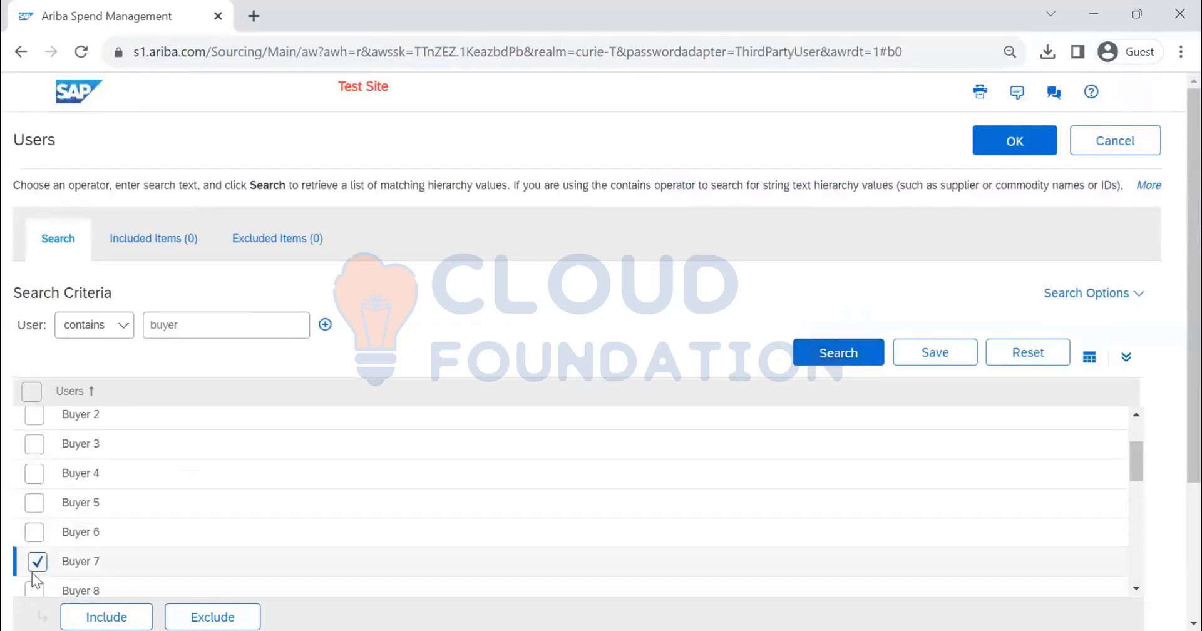
{"action": "left_click", "coordinate": [86, 615]}
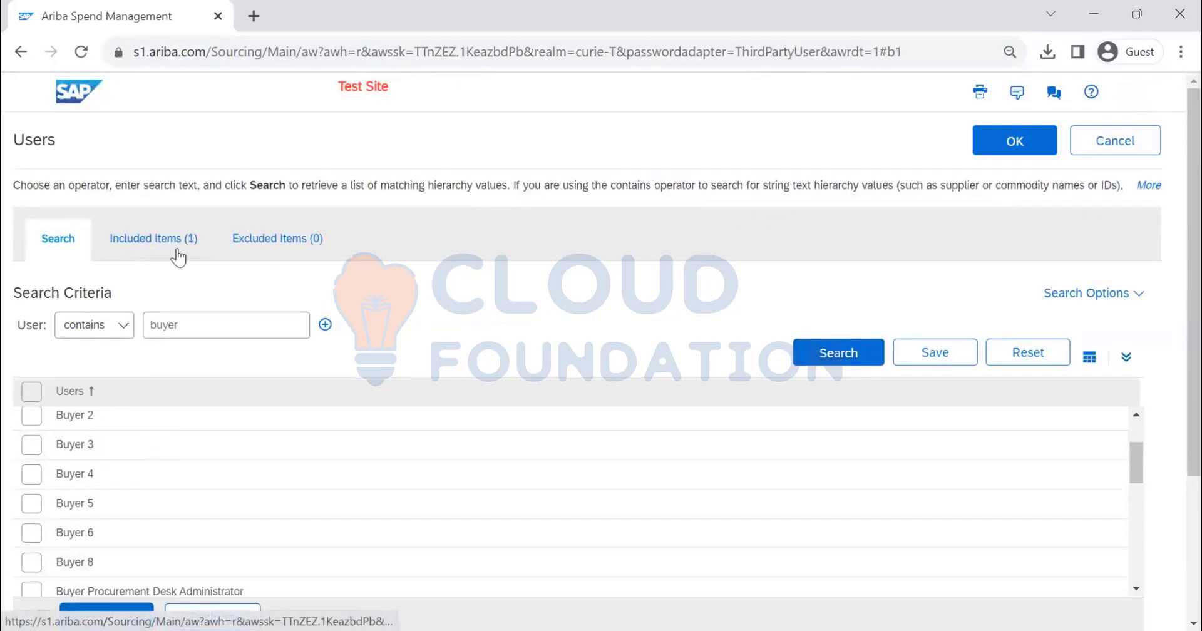
{"action": "left_click", "coordinate": [1015, 141]}
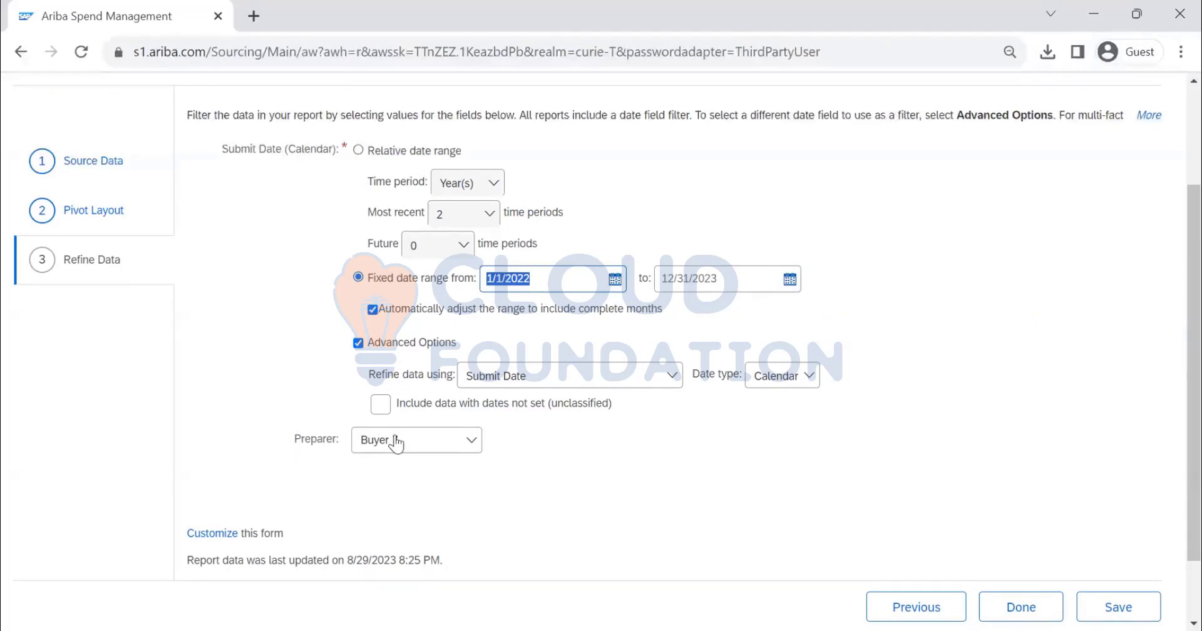
{"action": "scroll", "coordinate": [706, 366], "scroll_direction": "up", "scroll_amount": 3}
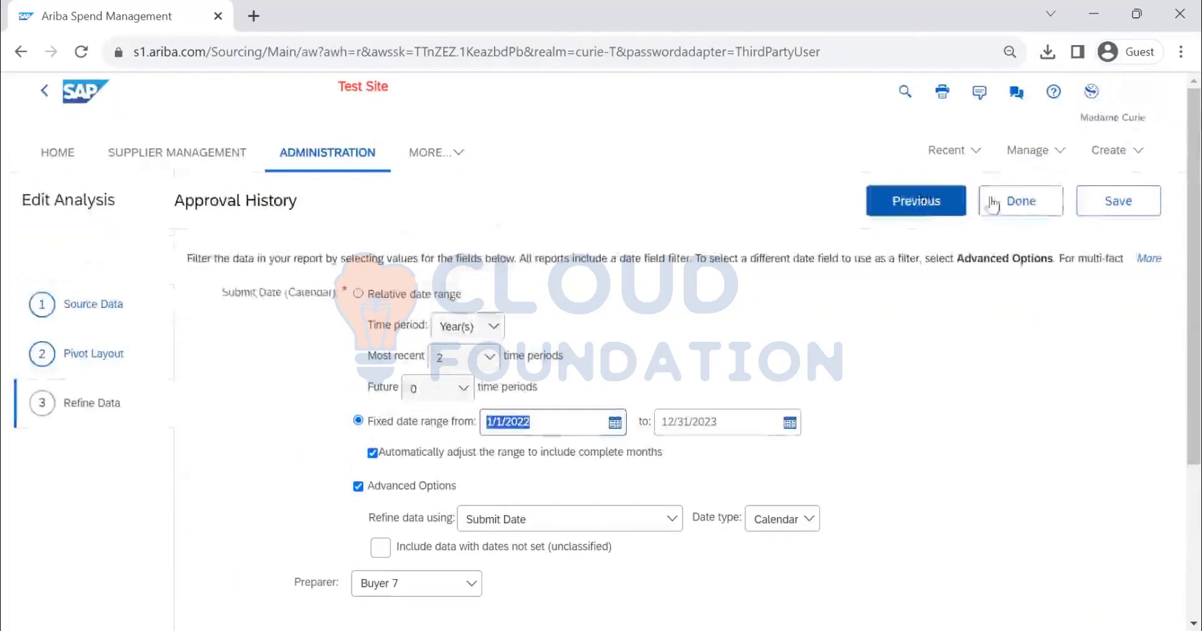
{"action": "left_click", "coordinate": [1016, 199]}
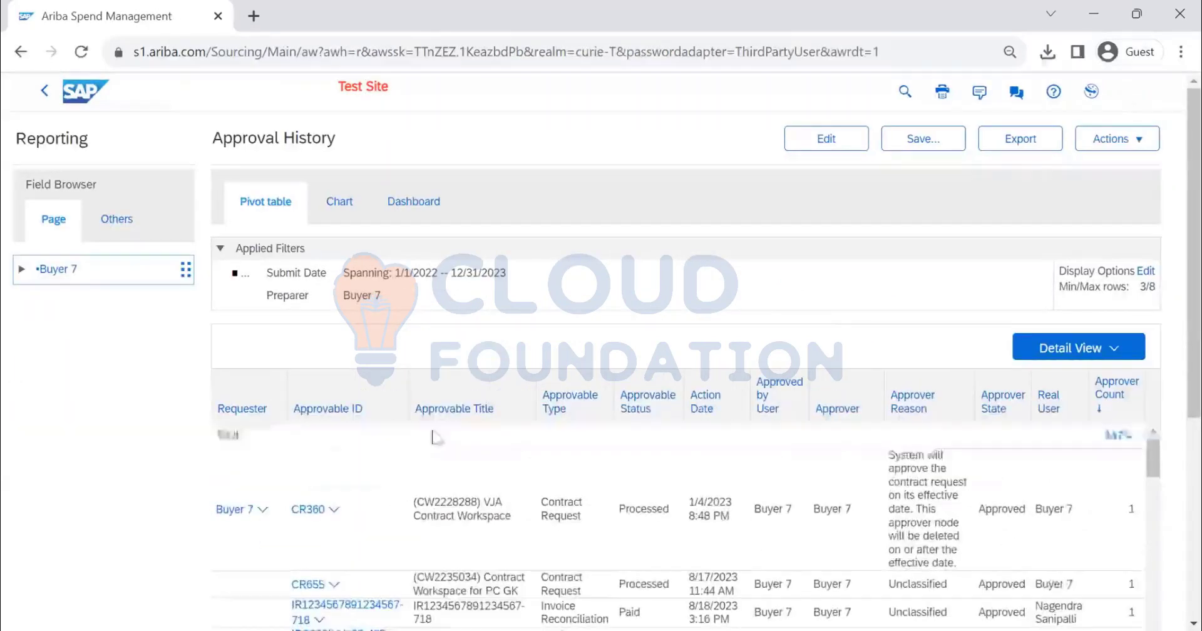
Examine the Approval History pivot table filtered by Buyer 7, from the contract requests through requisitions and receipts to the last requester
{"action": "scroll", "coordinate": [376, 436], "scroll_direction": "down", "scroll_amount": 3}
{"action": "scroll", "coordinate": [250, 474], "scroll_direction": "up", "scroll_amount": 3}
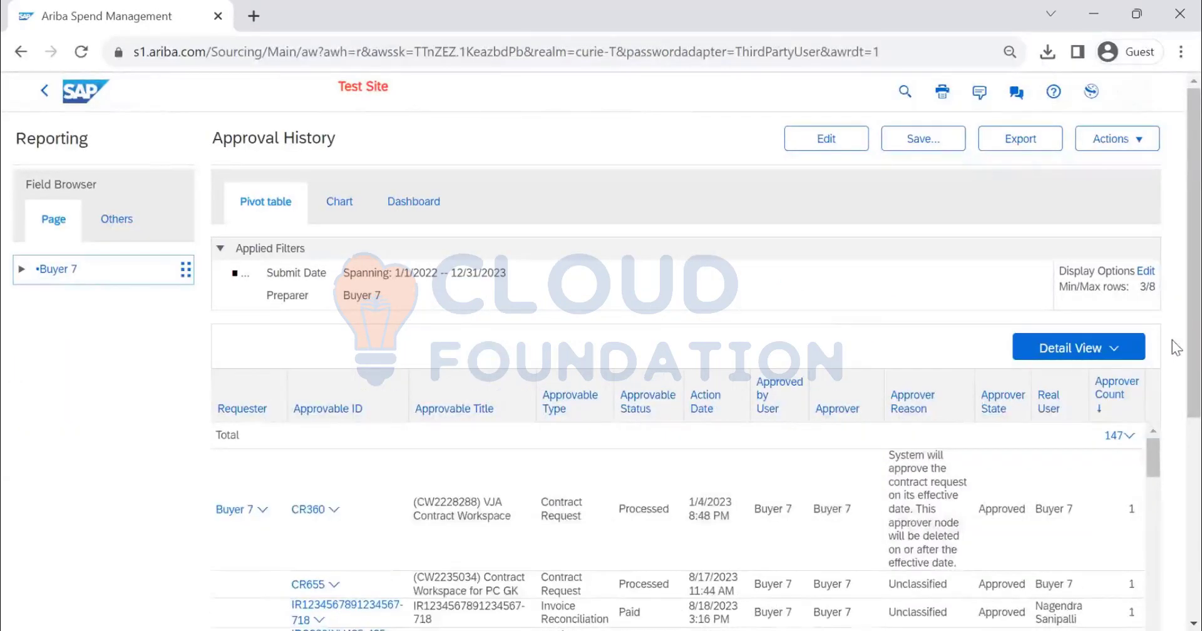
{"action": "scroll", "coordinate": [1173, 489], "scroll_direction": "down", "scroll_amount": 4}
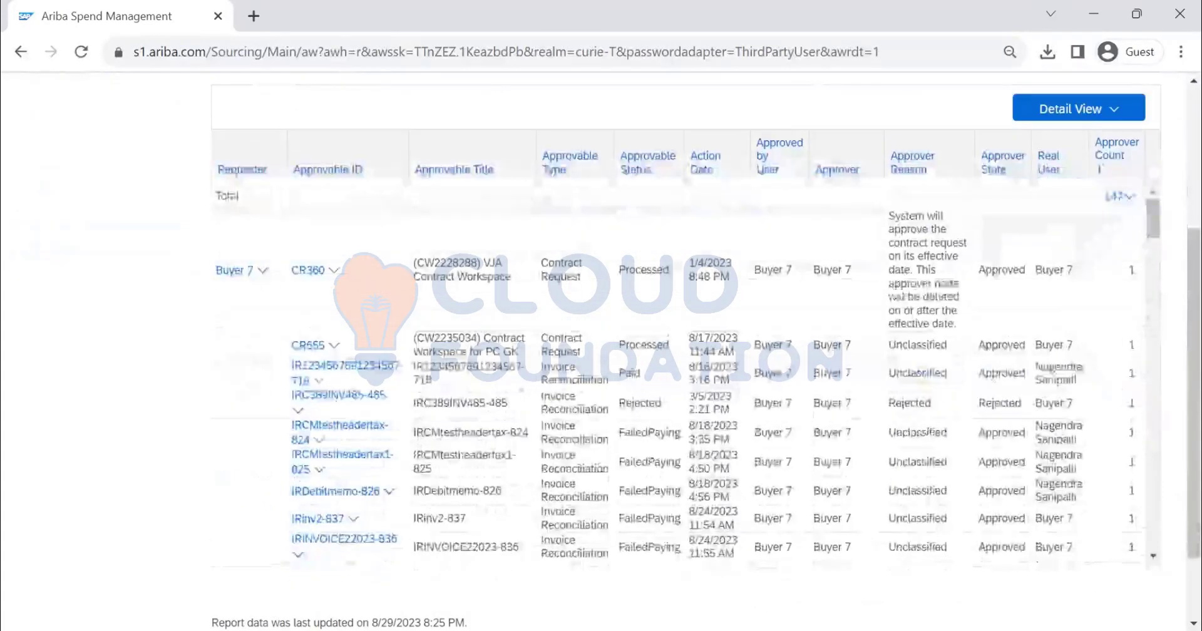
{"action": "scroll", "coordinate": [421, 326], "scroll_direction": "down", "scroll_amount": 5}
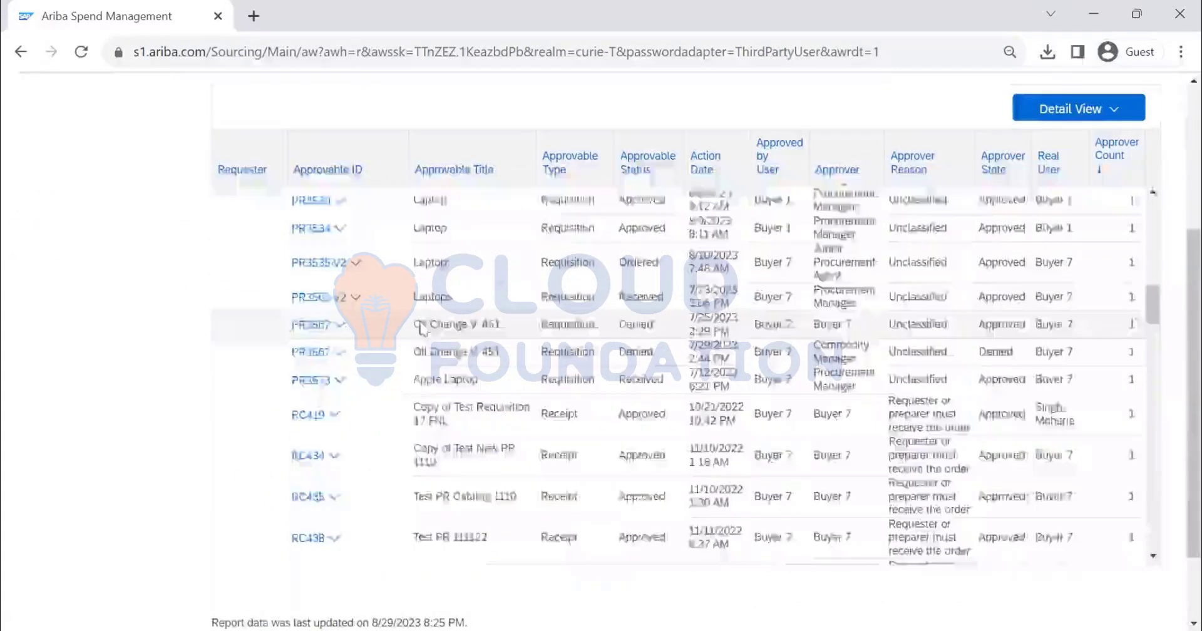
{"action": "scroll", "coordinate": [421, 326], "scroll_direction": "down", "scroll_amount": 10}
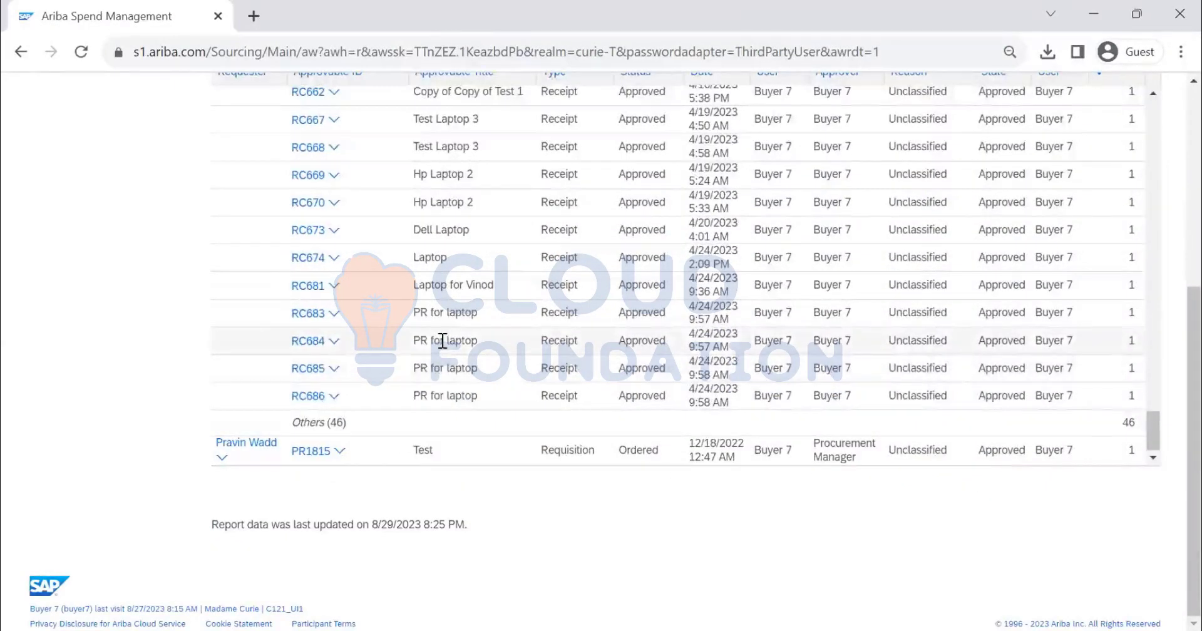
{"action": "scroll", "coordinate": [895, 332], "scroll_direction": "up", "scroll_amount": 10}
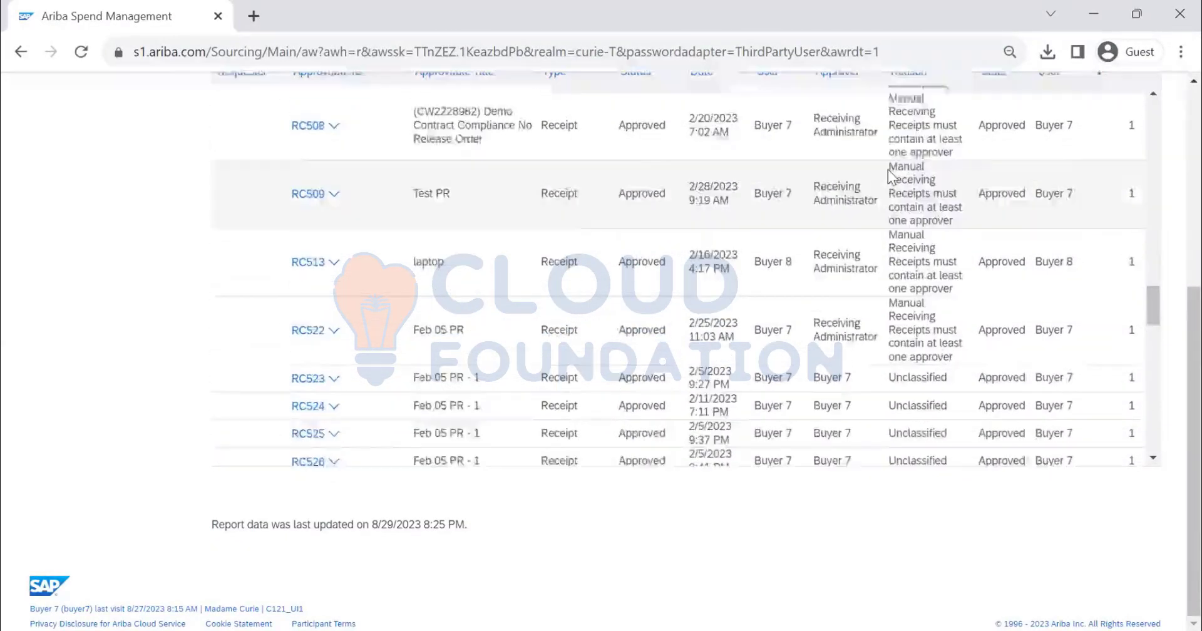
{"action": "scroll", "coordinate": [885, 183], "scroll_direction": "up", "scroll_amount": 10}
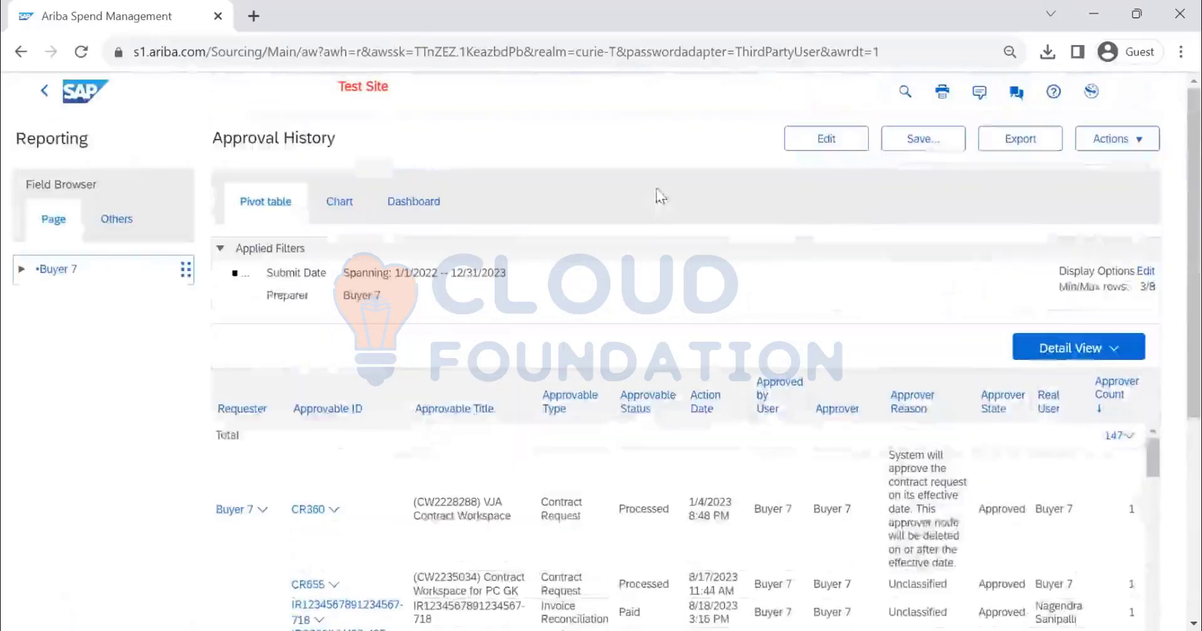
Reopen the Approval History report for editing and set the Preparer filter to (All)
{"action": "left_click", "coordinate": [825, 143]}
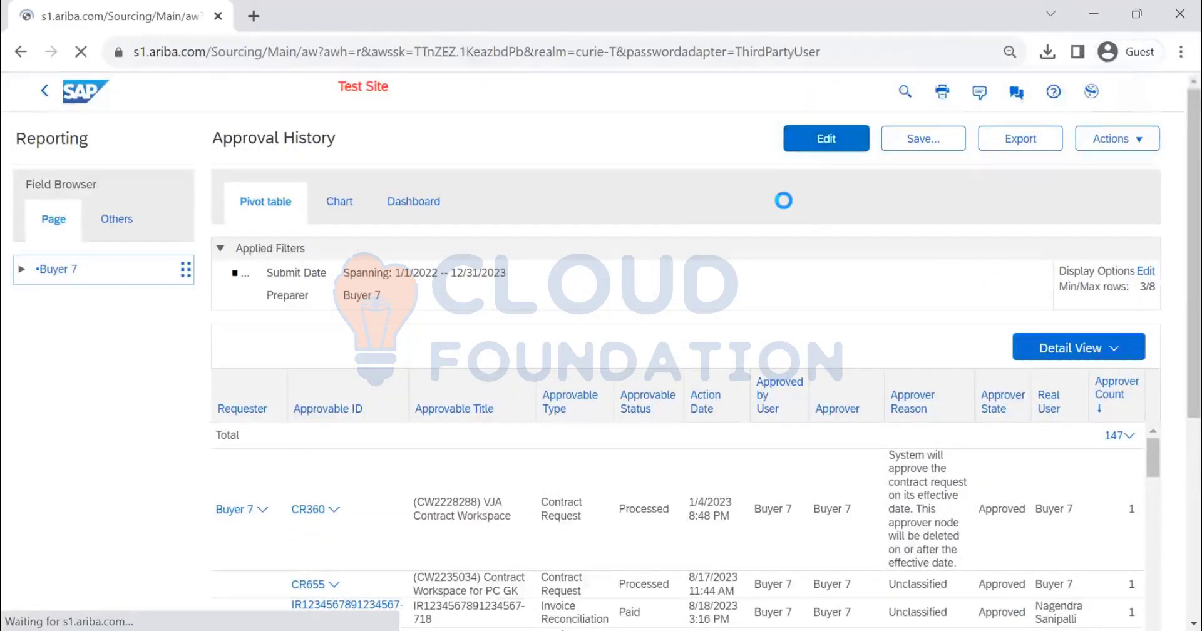
{"action": "scroll", "coordinate": [499, 434], "scroll_direction": "down", "scroll_amount": 1}
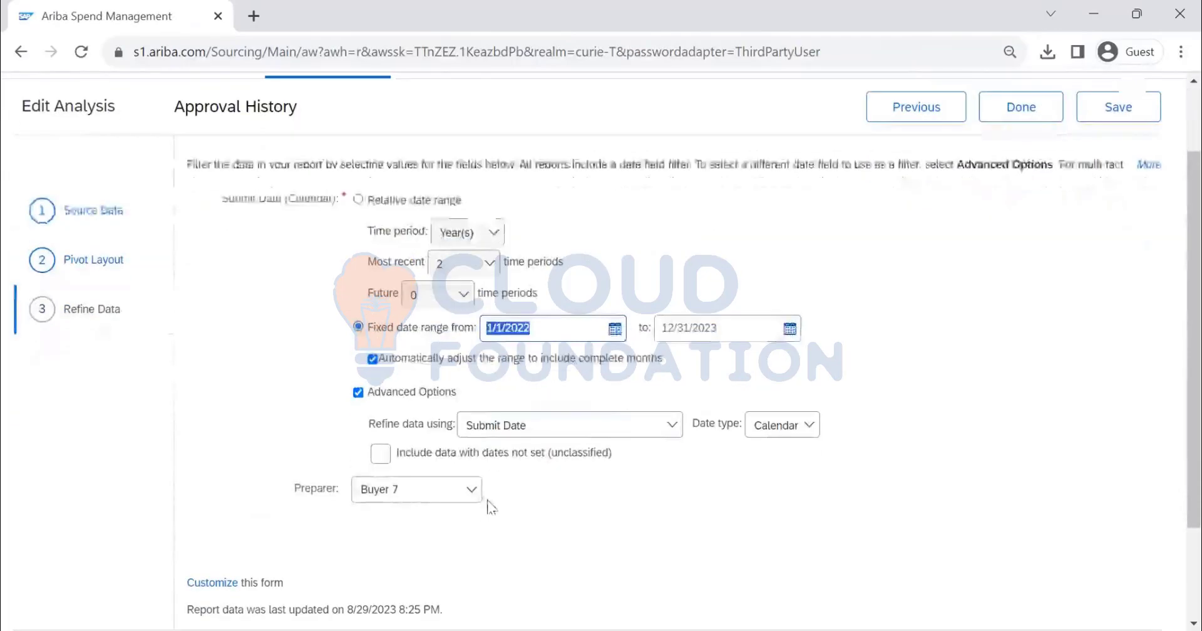
{"action": "left_click", "coordinate": [471, 490]}
{"action": "left_click", "coordinate": [437, 521]}
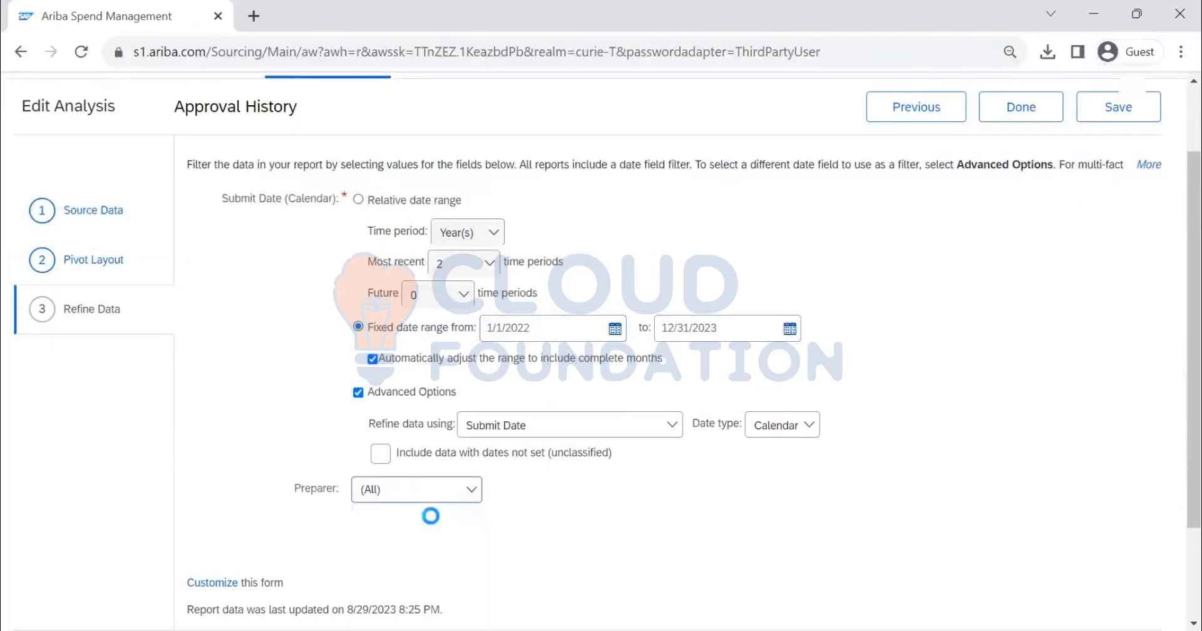
Finish editing the Approval History report and run it for all preparers
{"action": "left_click", "coordinate": [1020, 107]}
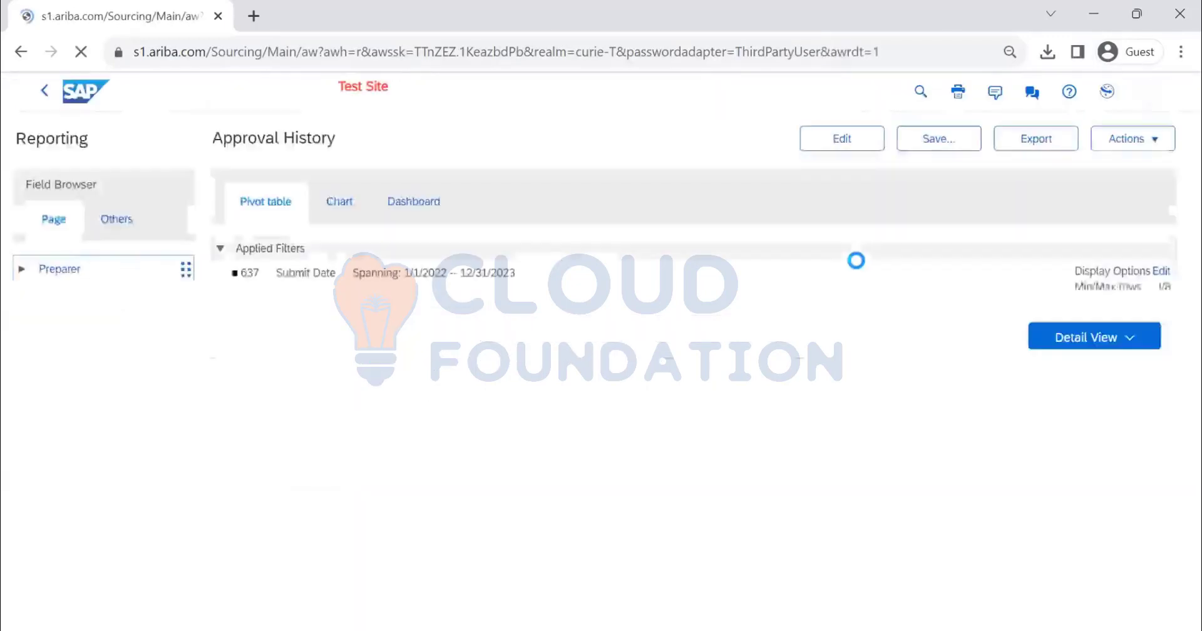
{"action": "left_click", "coordinate": [1110, 341]}
{"action": "left_click", "coordinate": [897, 318]}
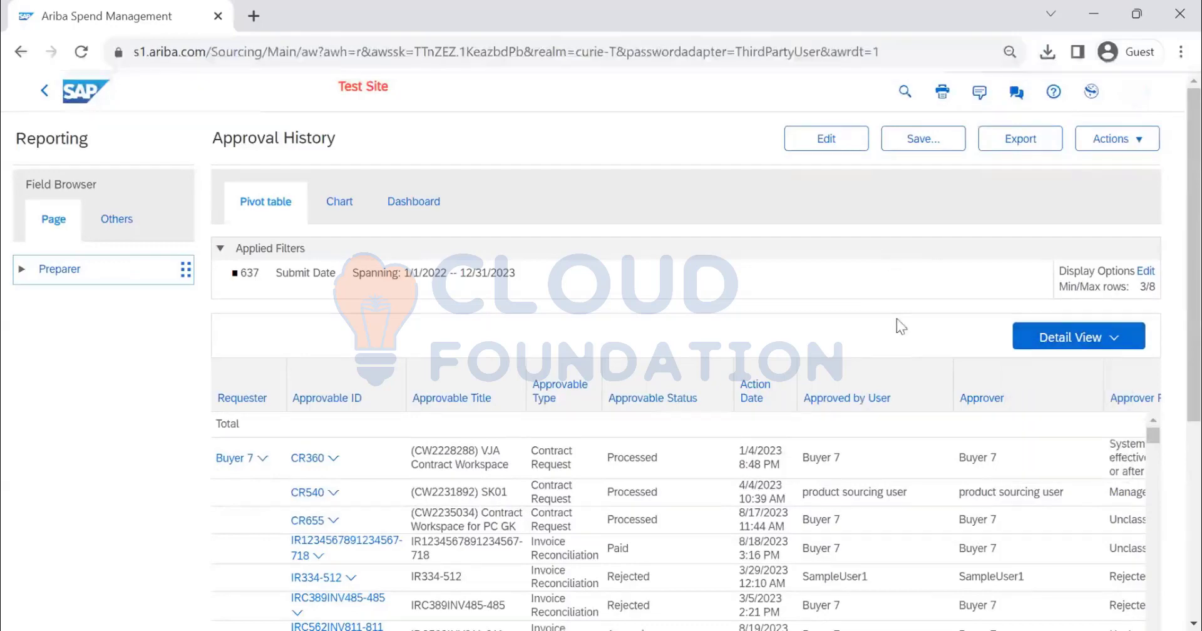
Examine the Approval History pivot table for all preparers, from the first requester's contract requests to the Others group at the end
{"action": "scroll", "coordinate": [897, 318], "scroll_direction": "down", "scroll_amount": 6}
{"action": "scroll", "coordinate": [894, 249], "scroll_direction": "down", "scroll_amount": 20}
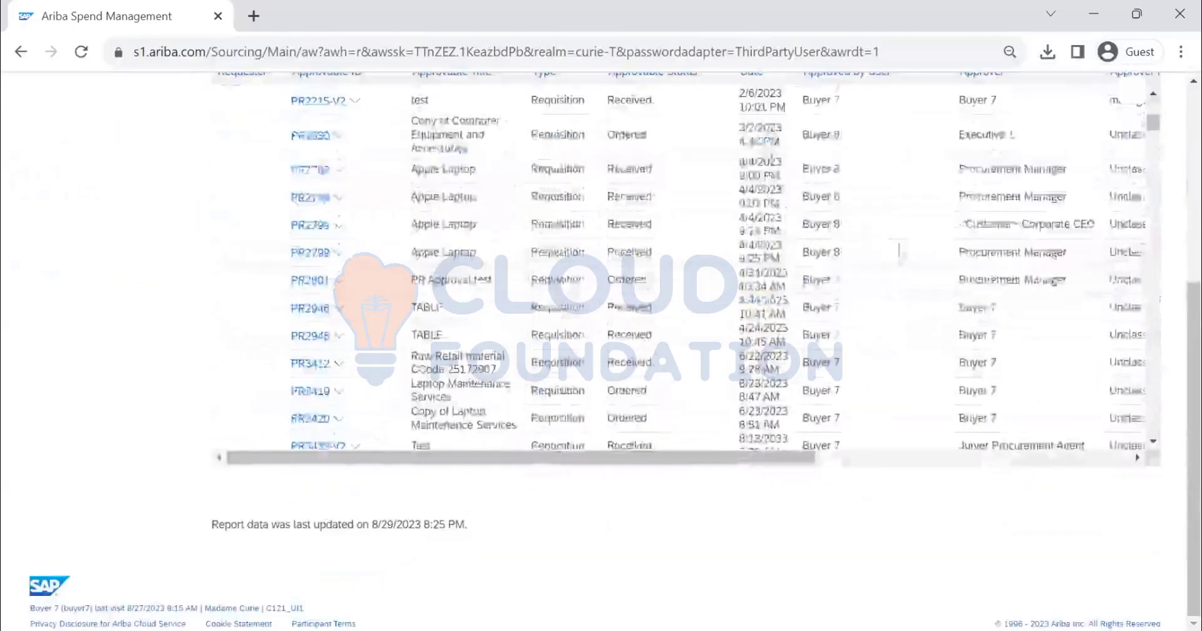
{"action": "scroll", "coordinate": [1171, 269], "scroll_direction": "down", "scroll_amount": 15}
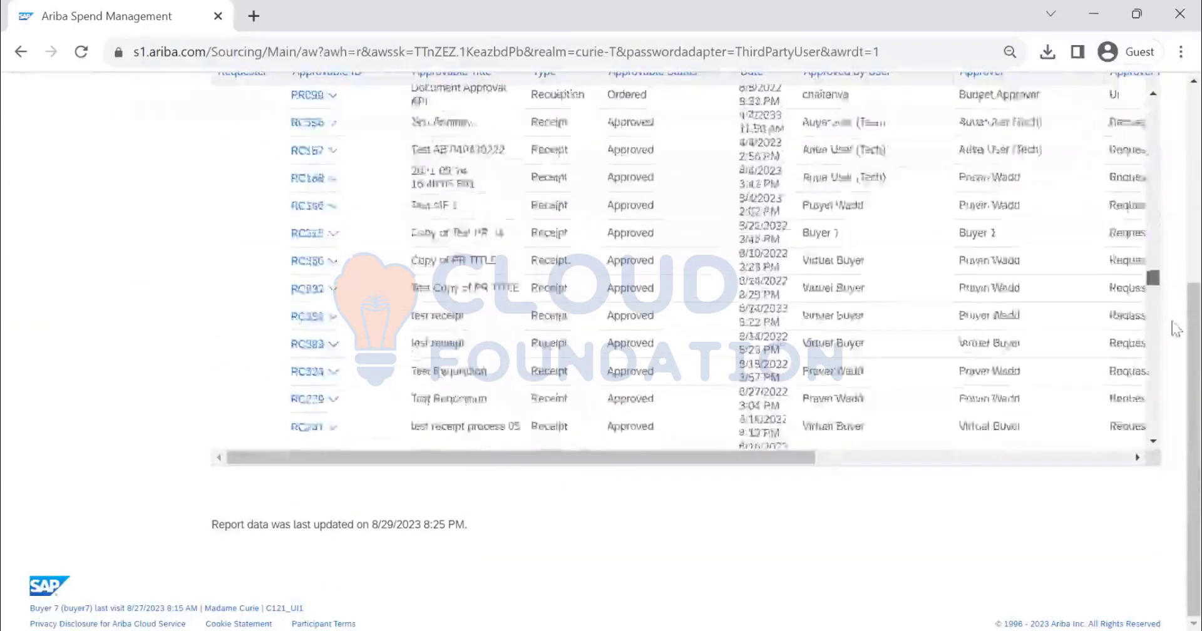
{"action": "scroll", "coordinate": [1174, 356], "scroll_direction": "down", "scroll_amount": 15}
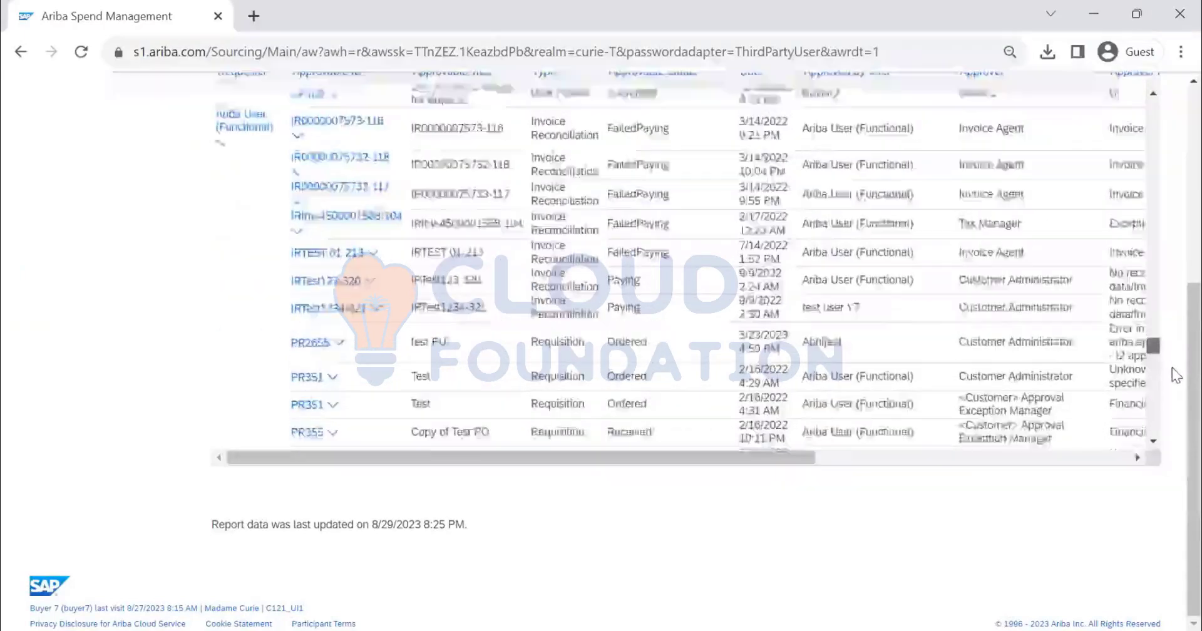
{"action": "scroll", "coordinate": [1172, 401], "scroll_direction": "down", "scroll_amount": 15}
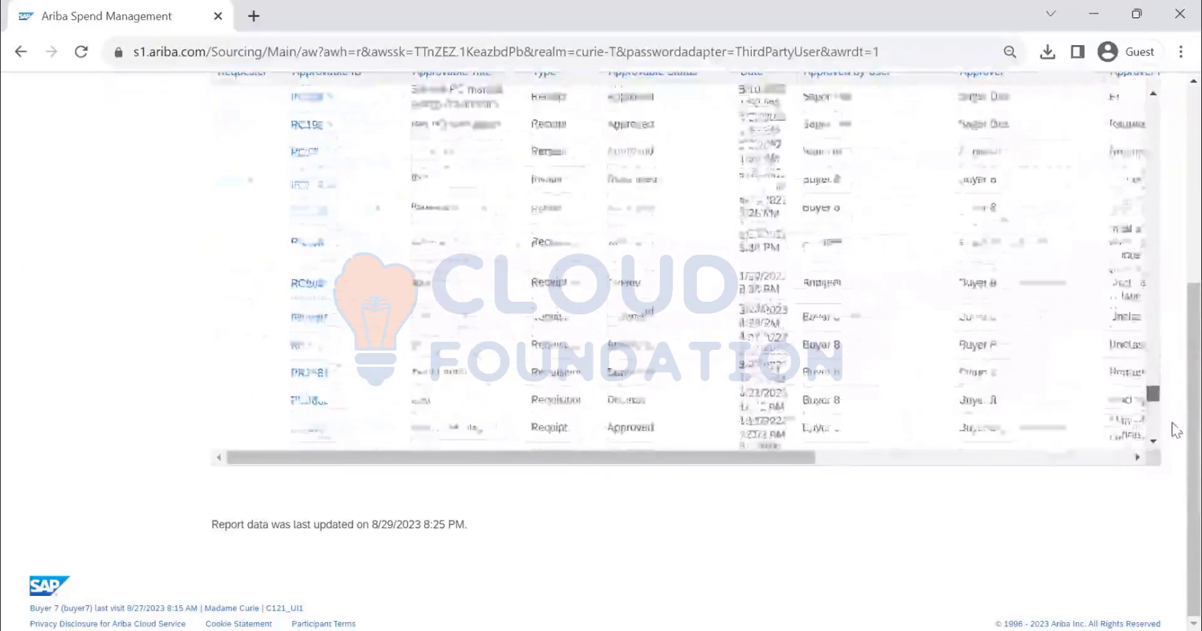
{"action": "scroll", "coordinate": [595, 262], "scroll_direction": "down", "scroll_amount": 10}
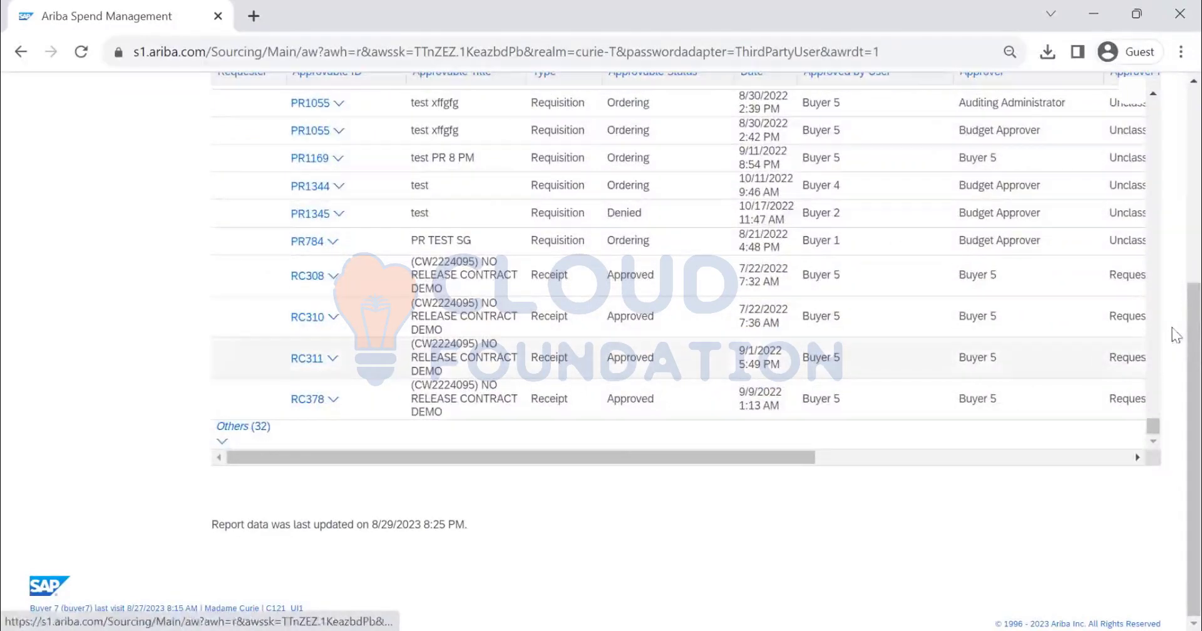
{"action": "left_click_drag", "start_coordinate": [1153, 426], "coordinate": [1132, 107]}
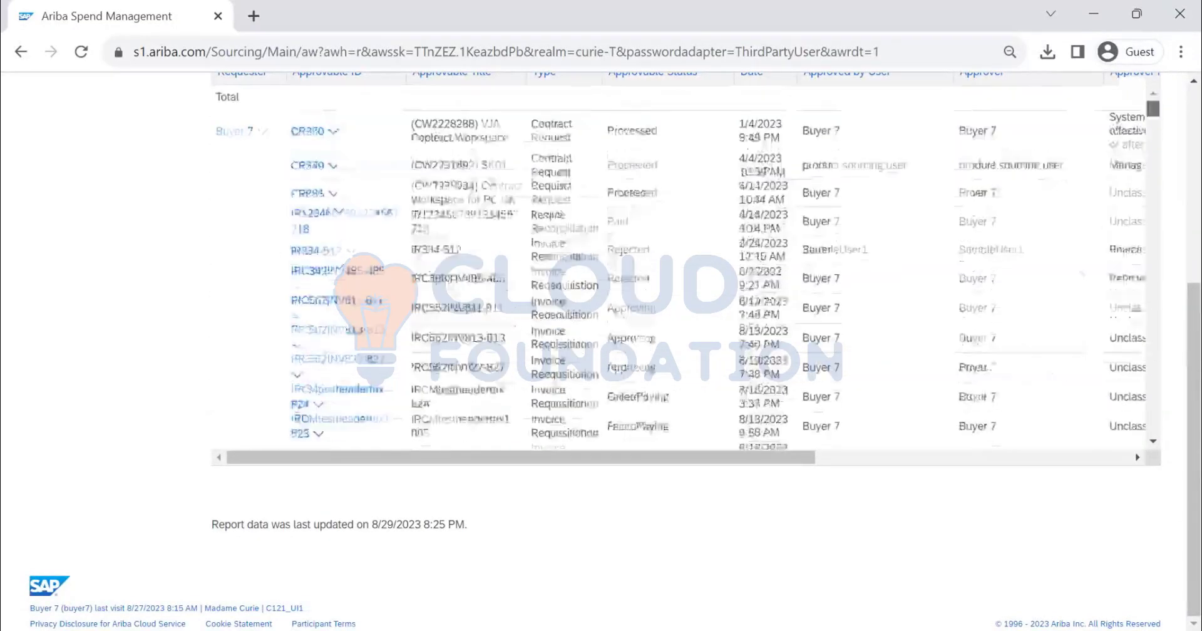
{"action": "scroll", "coordinate": [1028, 199], "scroll_direction": "up", "scroll_amount": 5}
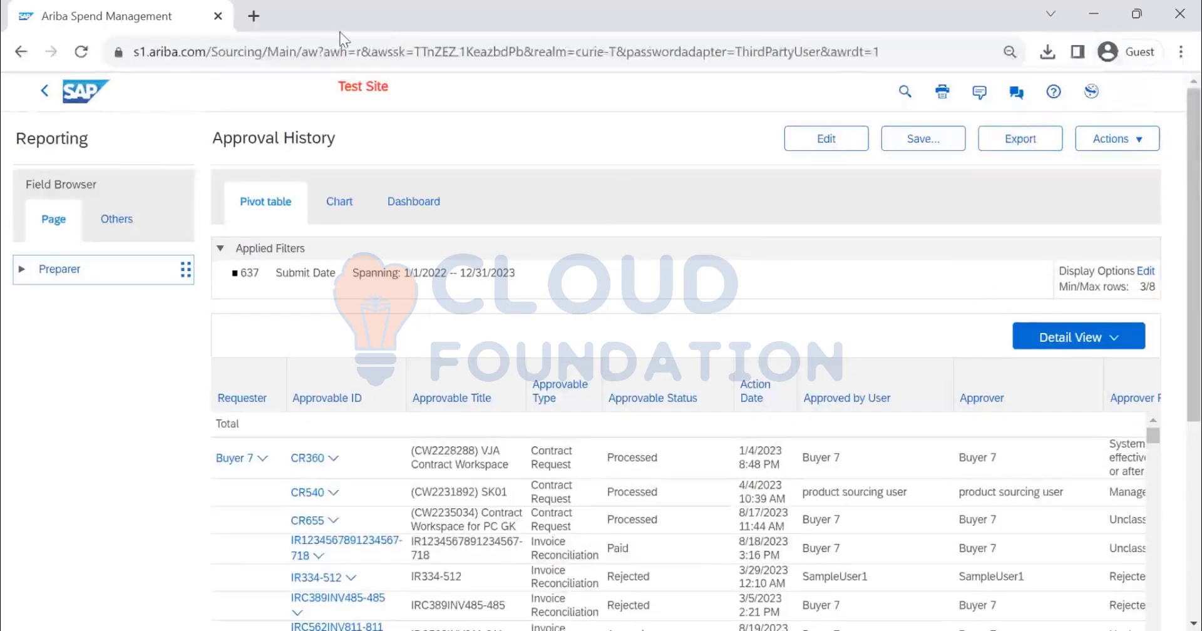
Leave the Approval History report and name the copy being saved "DEMO REPORTS"
{"action": "left_click", "coordinate": [44, 94]}
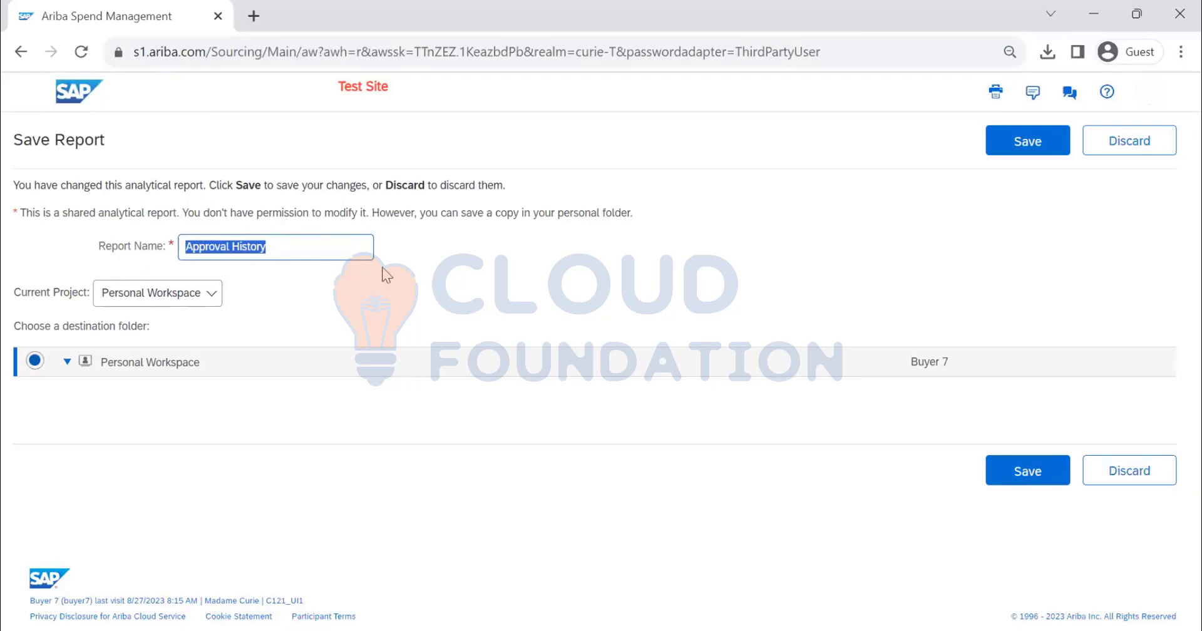
{"action": "type", "text": "DEMO"}
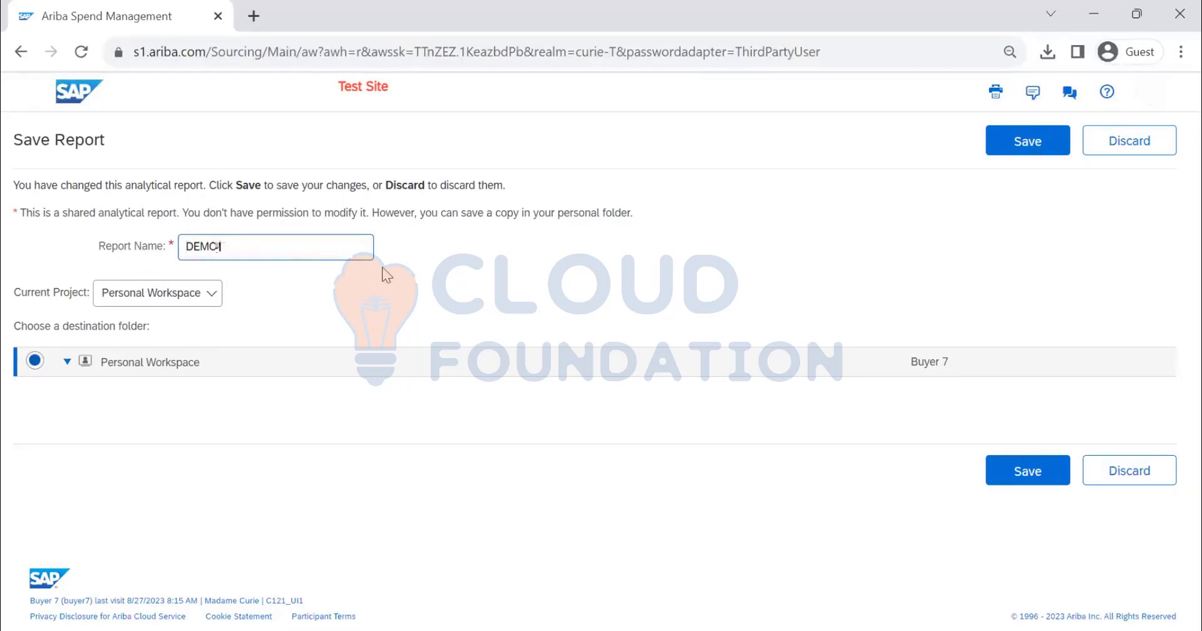
{"action": "type", "text": " REPORTS"}
Set the report's current project to Public Reports and choose TEST ANGIE REPORTS as the destination folder
{"action": "left_click", "coordinate": [132, 305]}
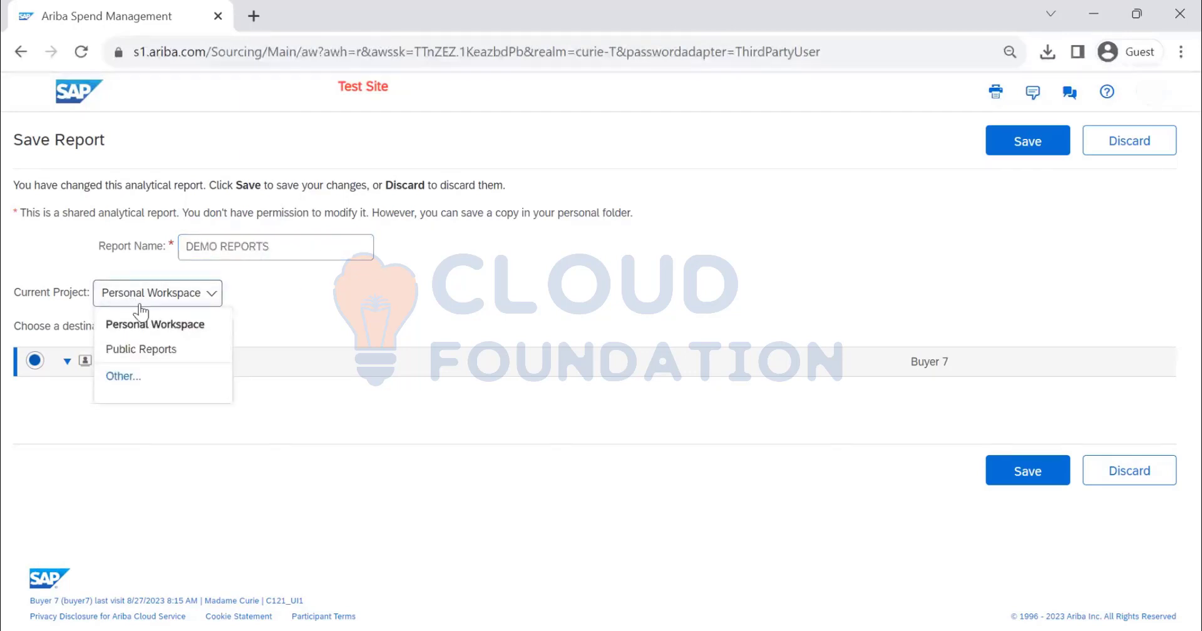
{"action": "left_click", "coordinate": [156, 360]}
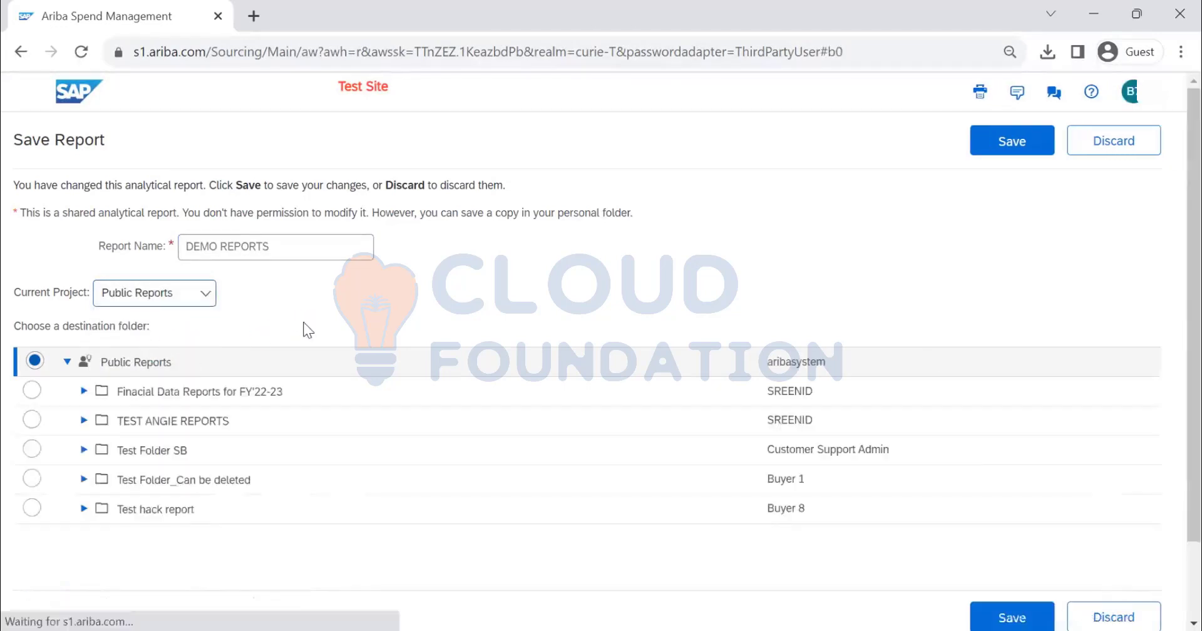
{"action": "scroll", "coordinate": [200, 445], "scroll_direction": "down", "scroll_amount": 2}
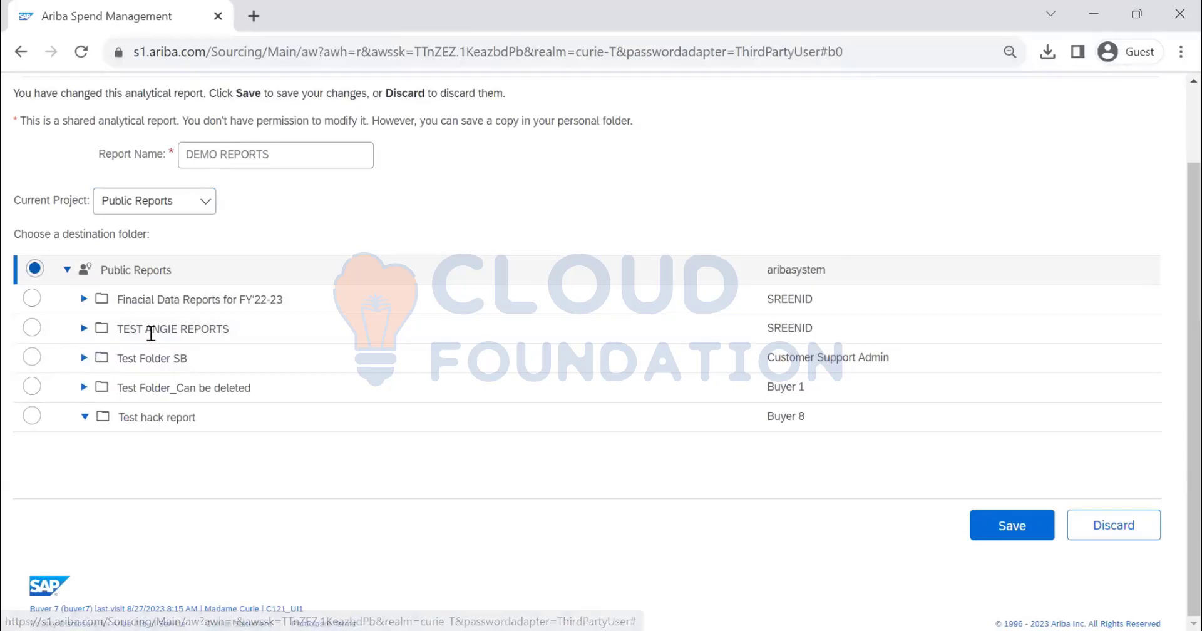
{"action": "left_click", "coordinate": [32, 327]}
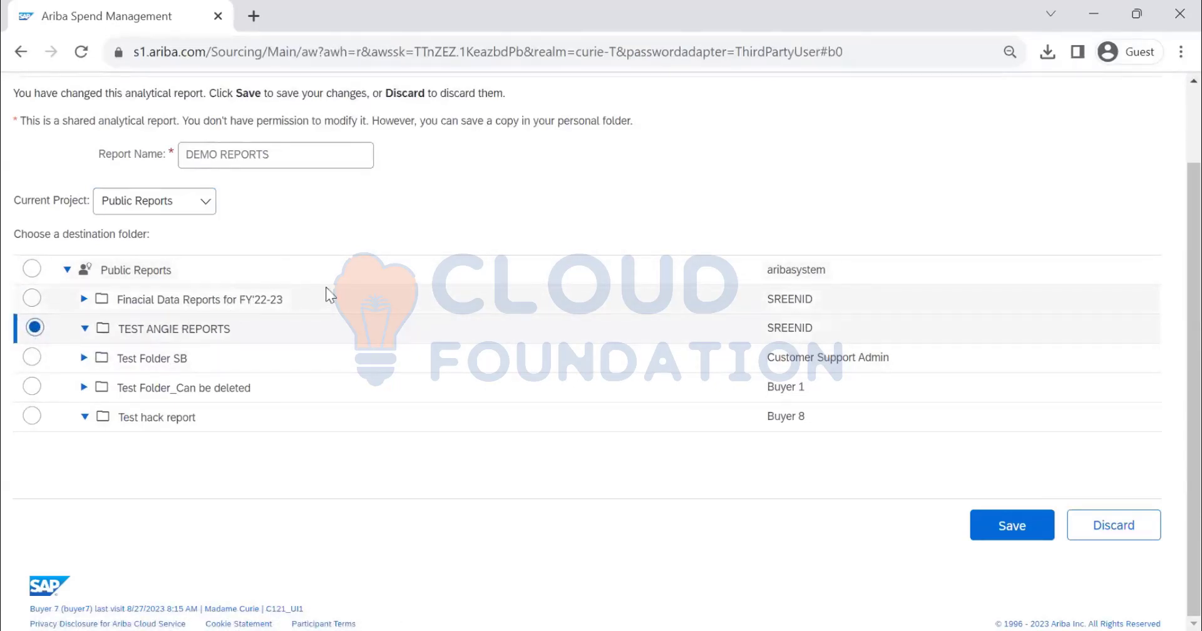
{"action": "scroll", "coordinate": [1065, 540], "scroll_direction": "up", "scroll_amount": 2}
{"action": "scroll", "coordinate": [1065, 540], "scroll_direction": "down", "scroll_amount": 2}
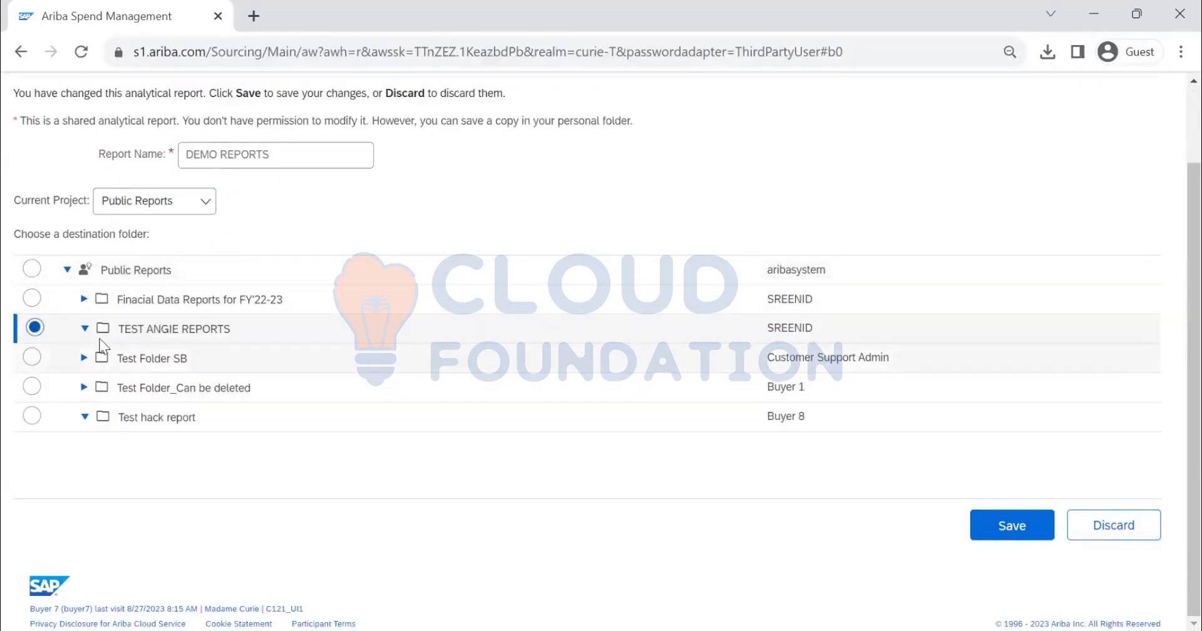
Set the current project to Personal Workspace and save the report copy there
{"action": "left_click", "coordinate": [199, 201]}
{"action": "left_click", "coordinate": [169, 260]}
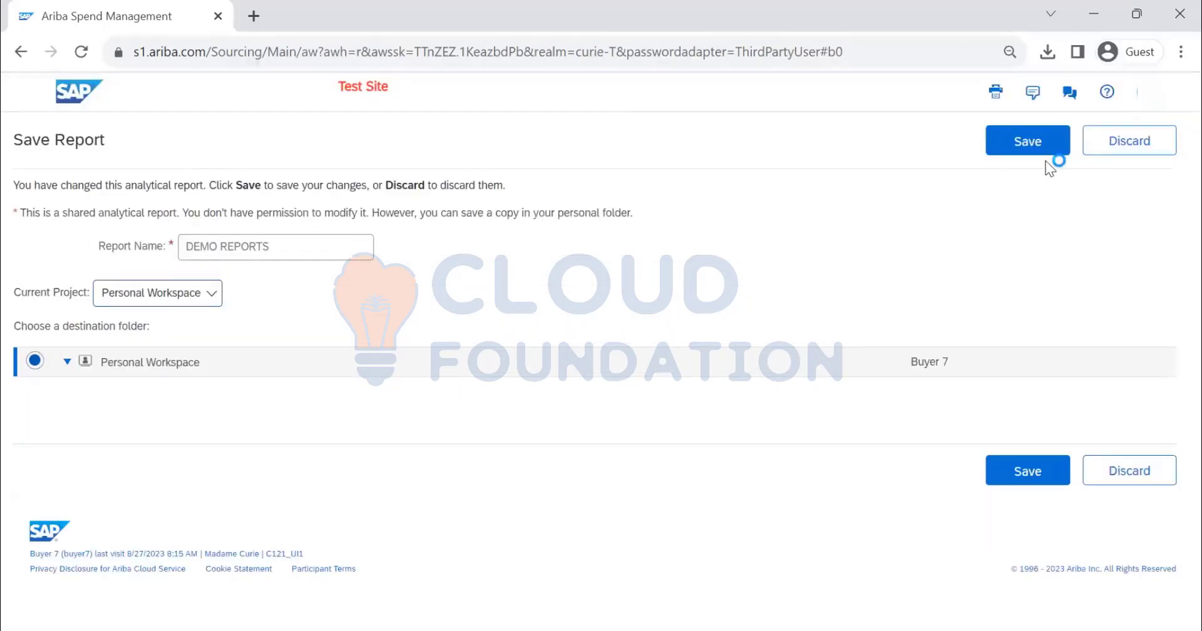
{"action": "left_click", "coordinate": [1030, 151]}
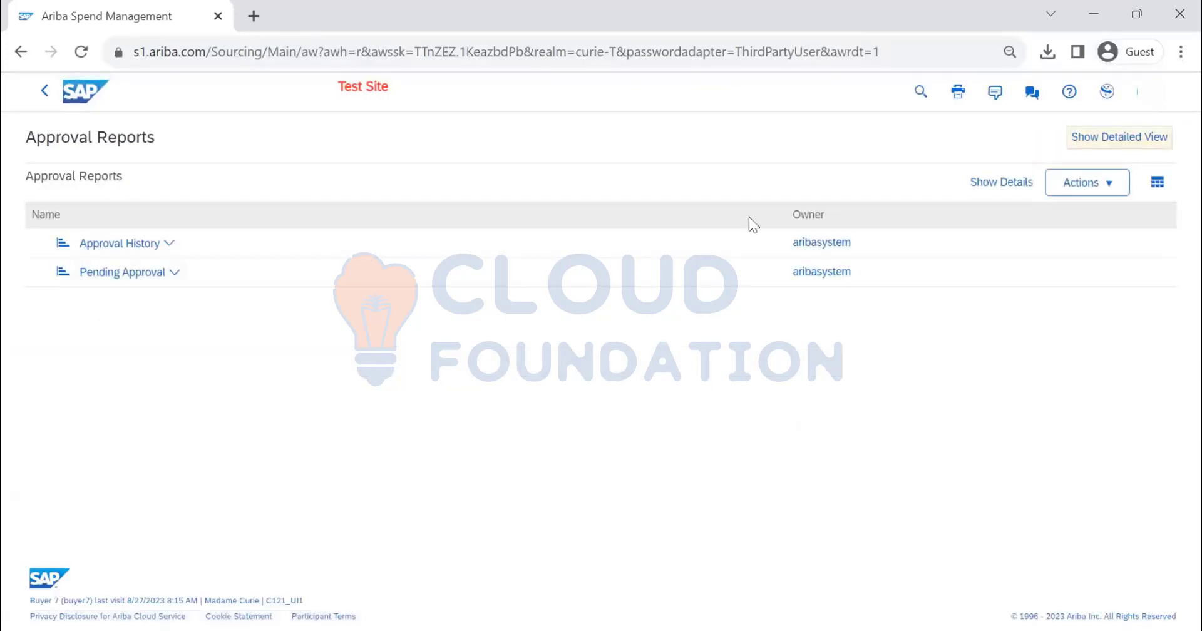
Return to the prepackaged reports and open the Event Level Summary report from the Ariba Benchmark Program Reports folder
{"action": "left_click", "coordinate": [42, 94]}
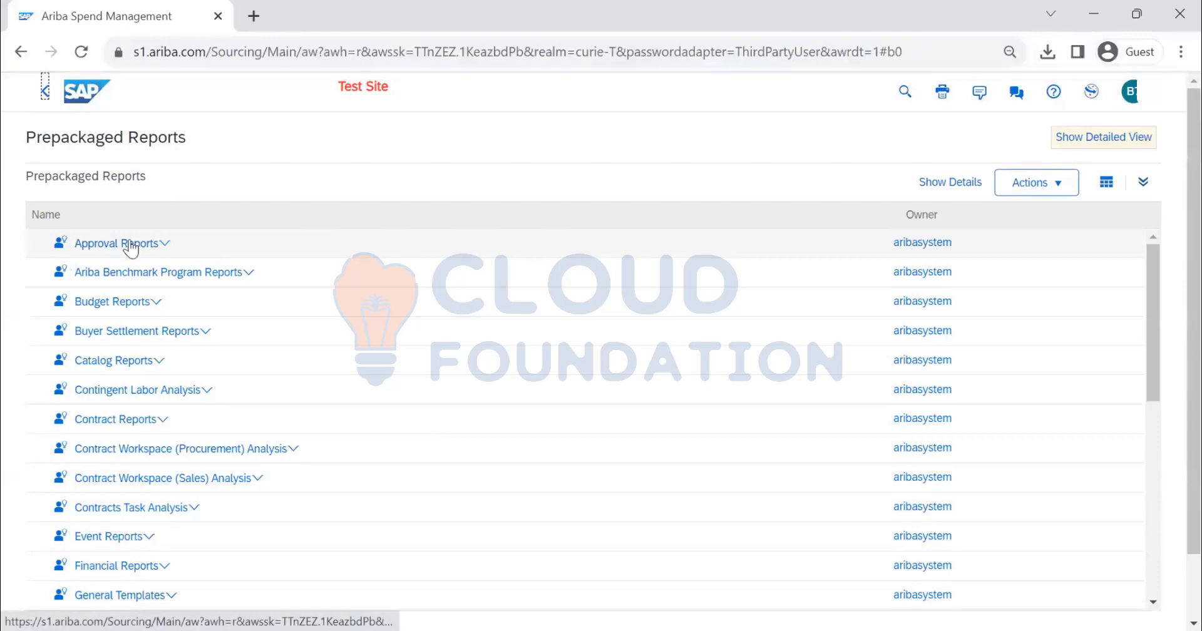
{"action": "left_click", "coordinate": [244, 274]}
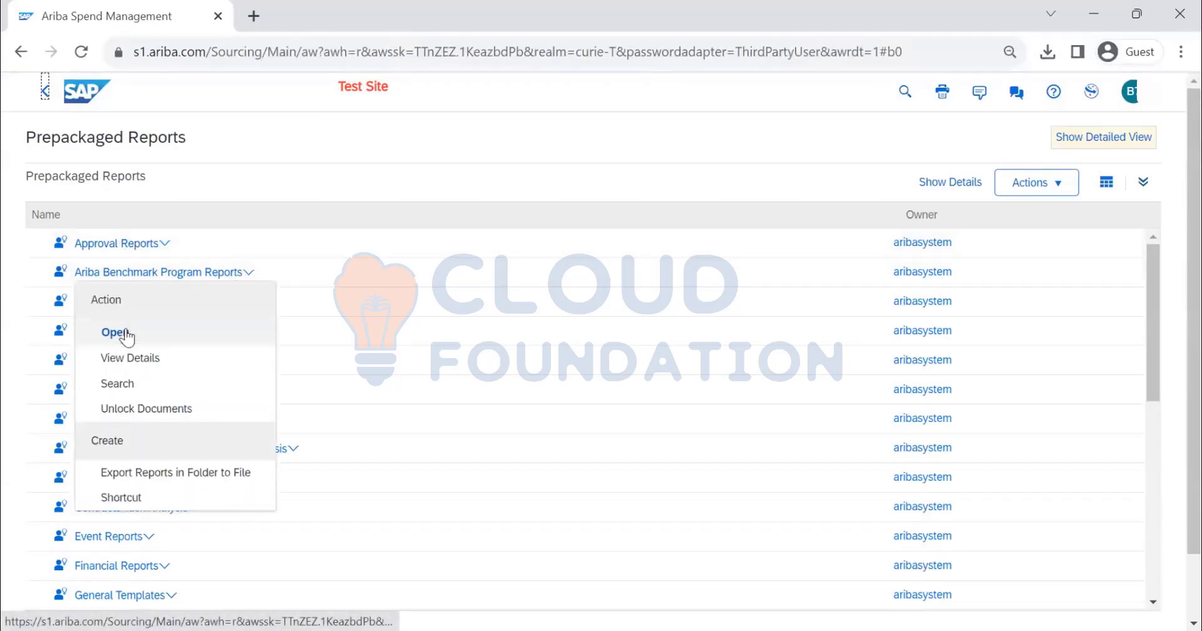
{"action": "left_click", "coordinate": [115, 333]}
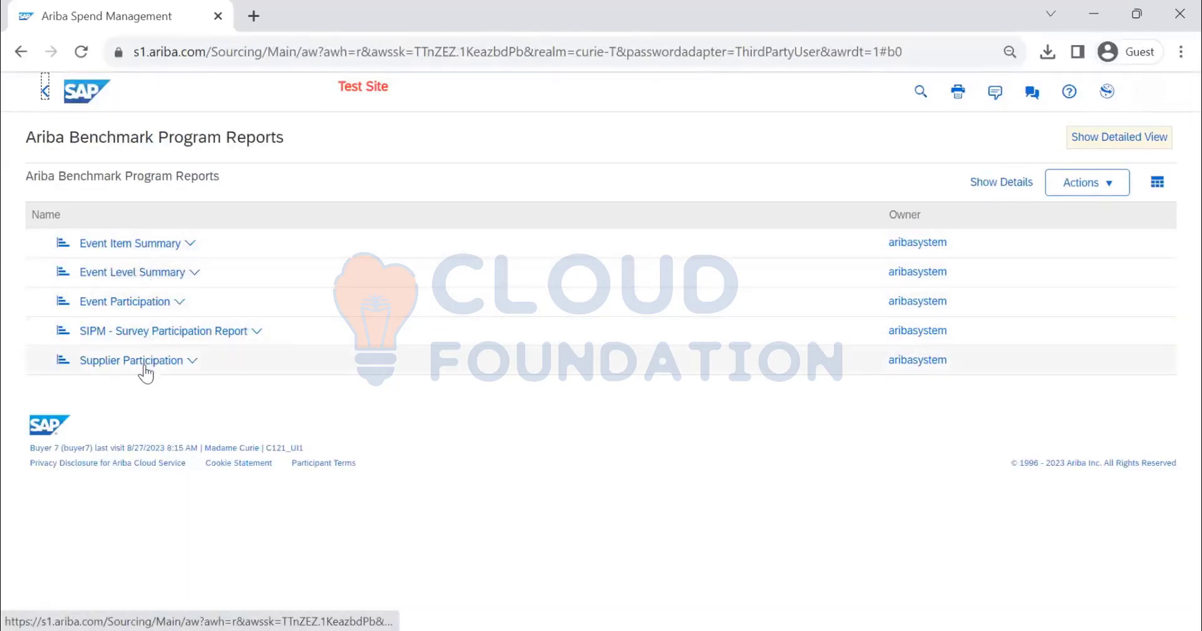
{"action": "left_click", "coordinate": [163, 281]}
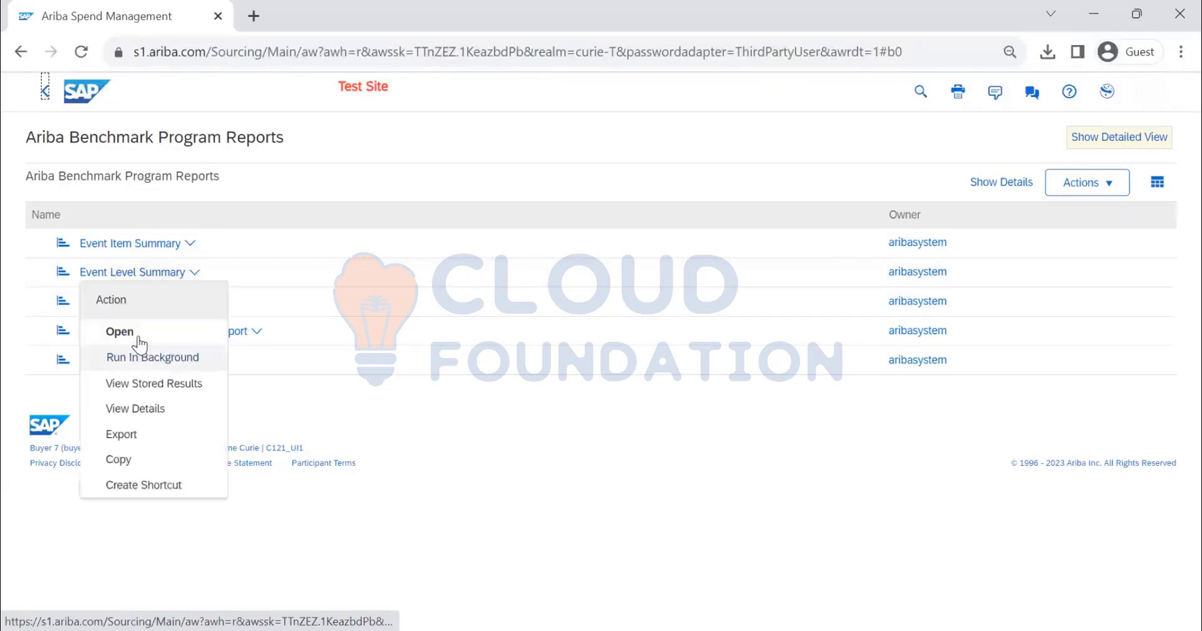
{"action": "left_click", "coordinate": [131, 331]}
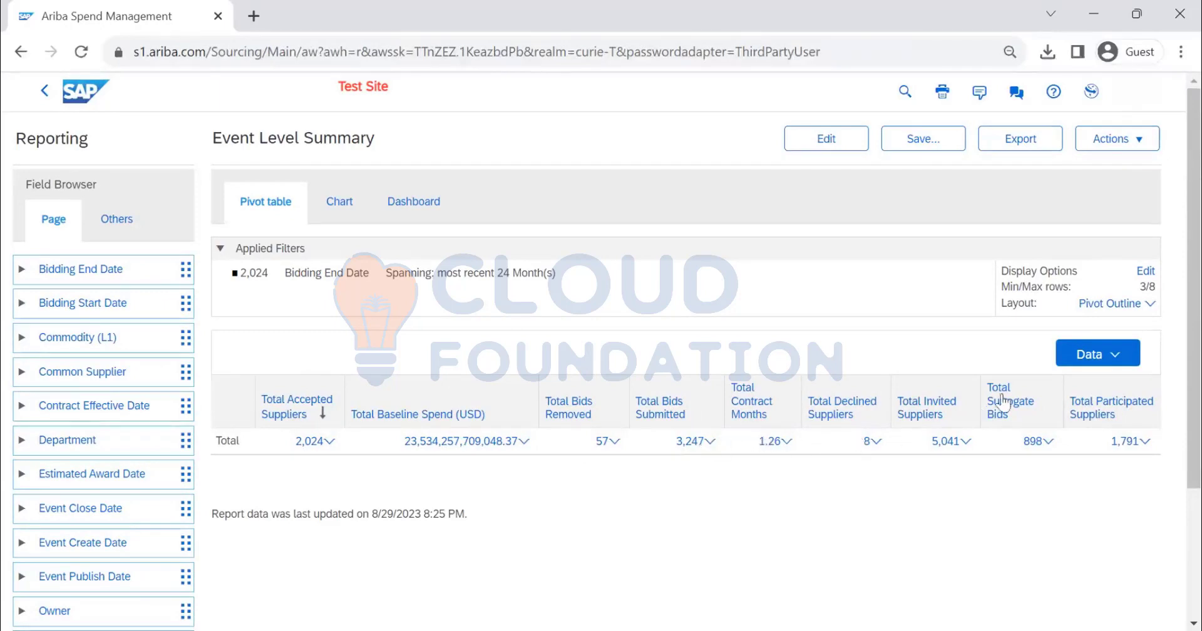
Switch the Event Level Summary pivot table to Detail View and back to Aggregate View
{"action": "left_click", "coordinate": [1093, 357]}
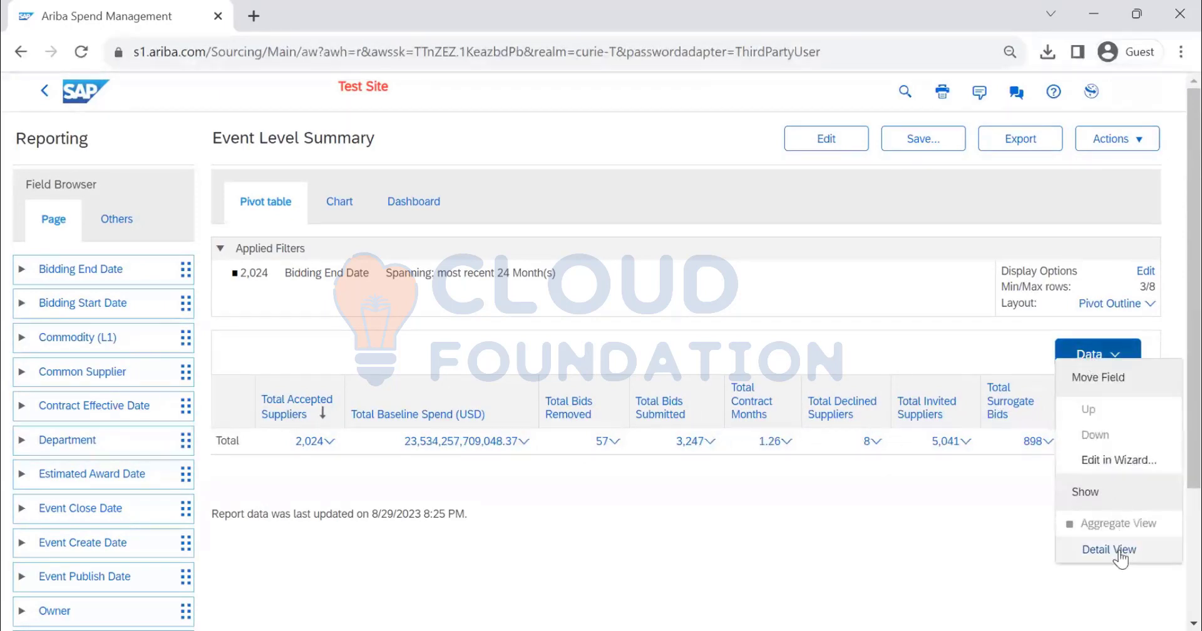
{"action": "left_click", "coordinate": [1093, 549]}
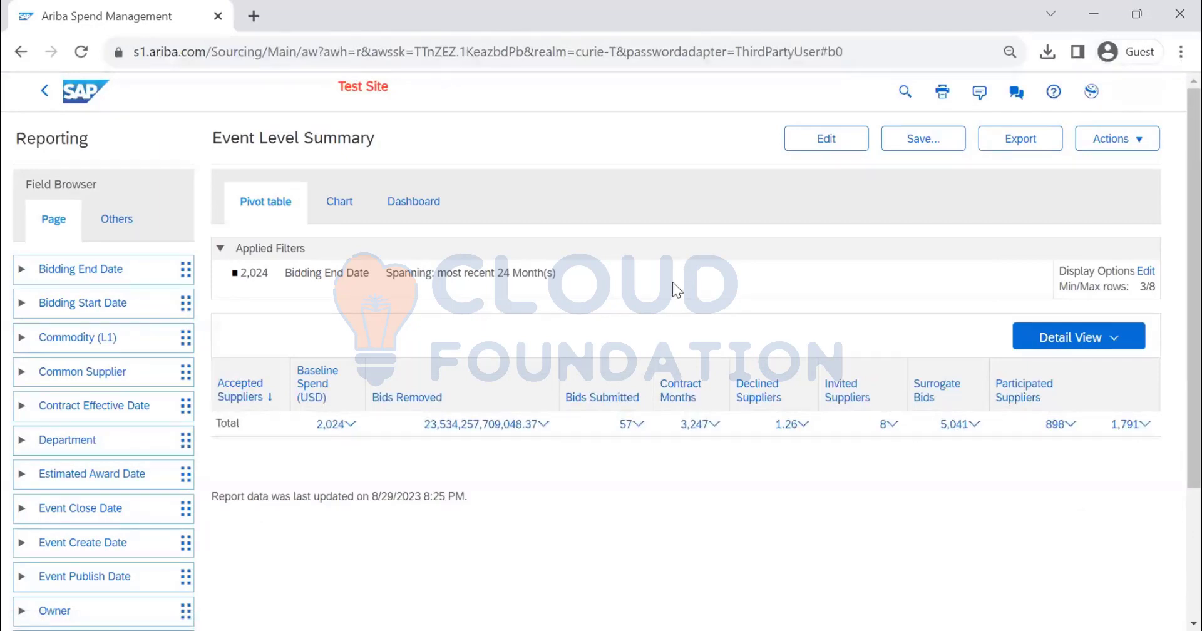
{"action": "left_click", "coordinate": [1058, 337]}
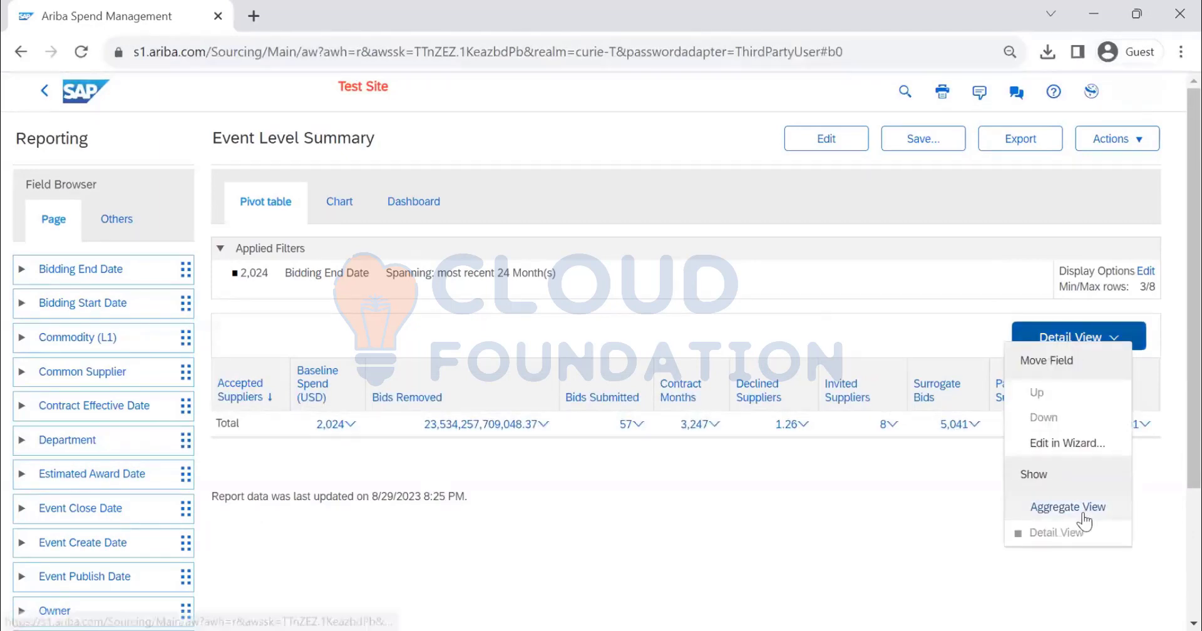
{"action": "left_click", "coordinate": [686, 539]}
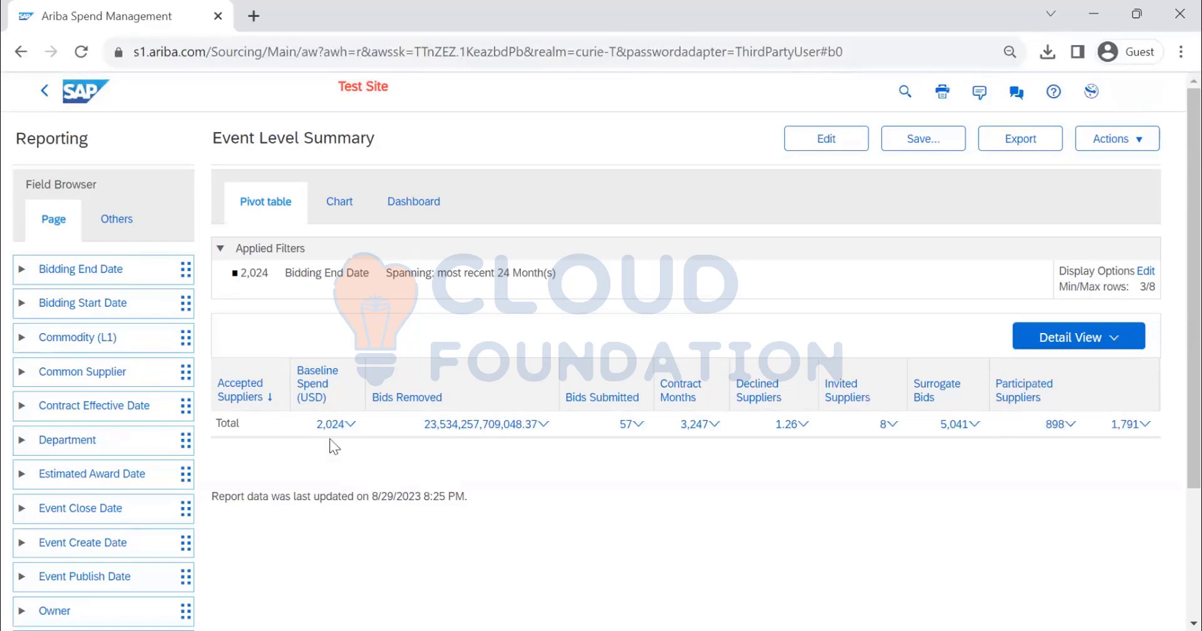
{"action": "left_click", "coordinate": [1057, 339]}
{"action": "left_click", "coordinate": [1055, 506]}
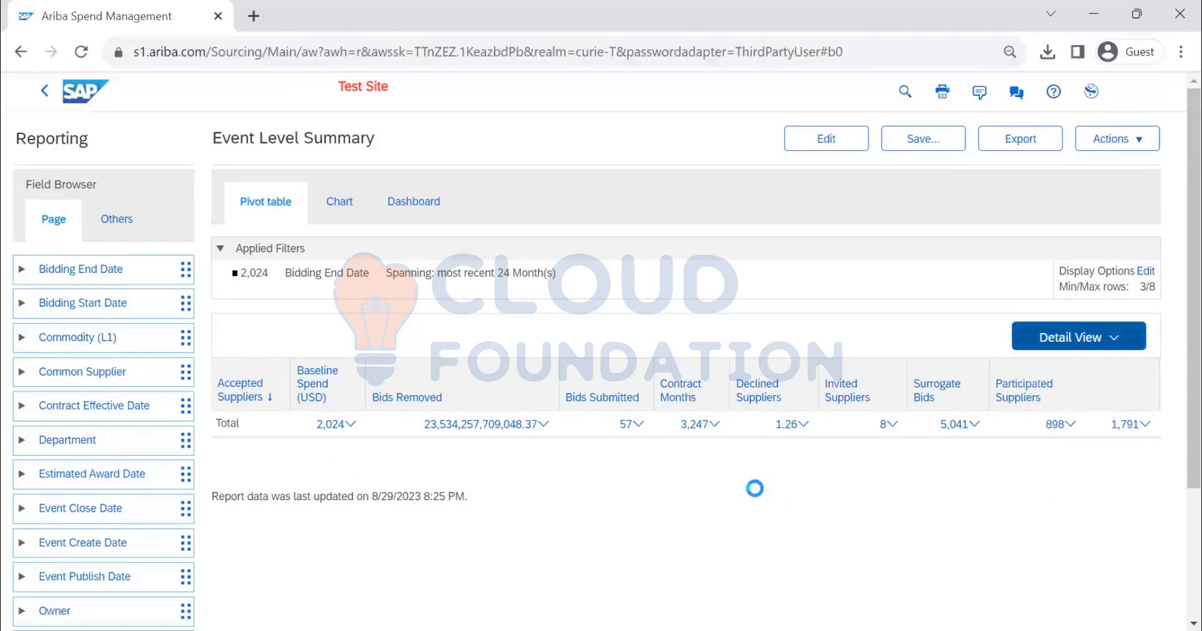
Show the Event Level Summary pivot table in Detail View and open the report's dashboard options
{"action": "left_click", "coordinate": [1093, 354]}
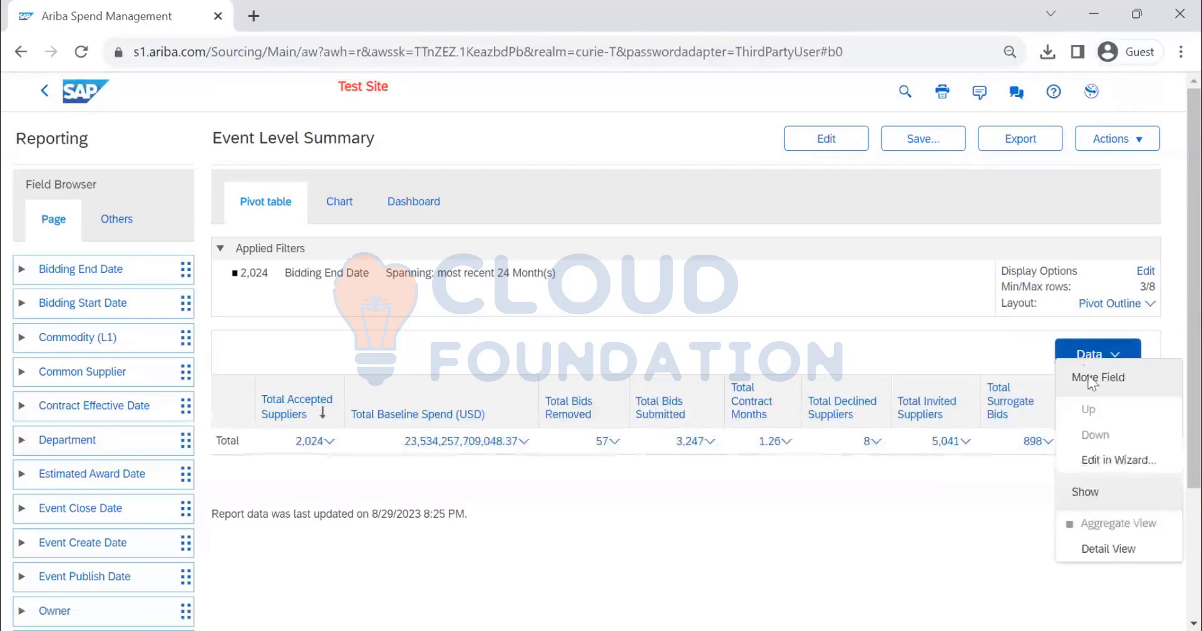
{"action": "left_click", "coordinate": [1109, 549]}
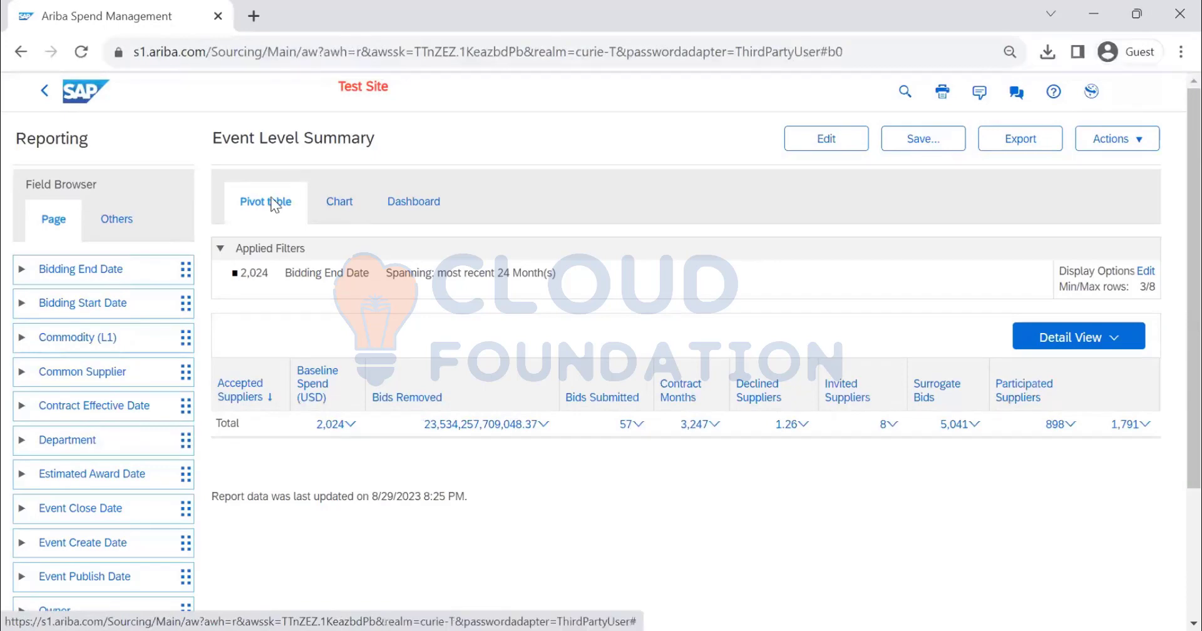
{"action": "left_click", "coordinate": [421, 209]}
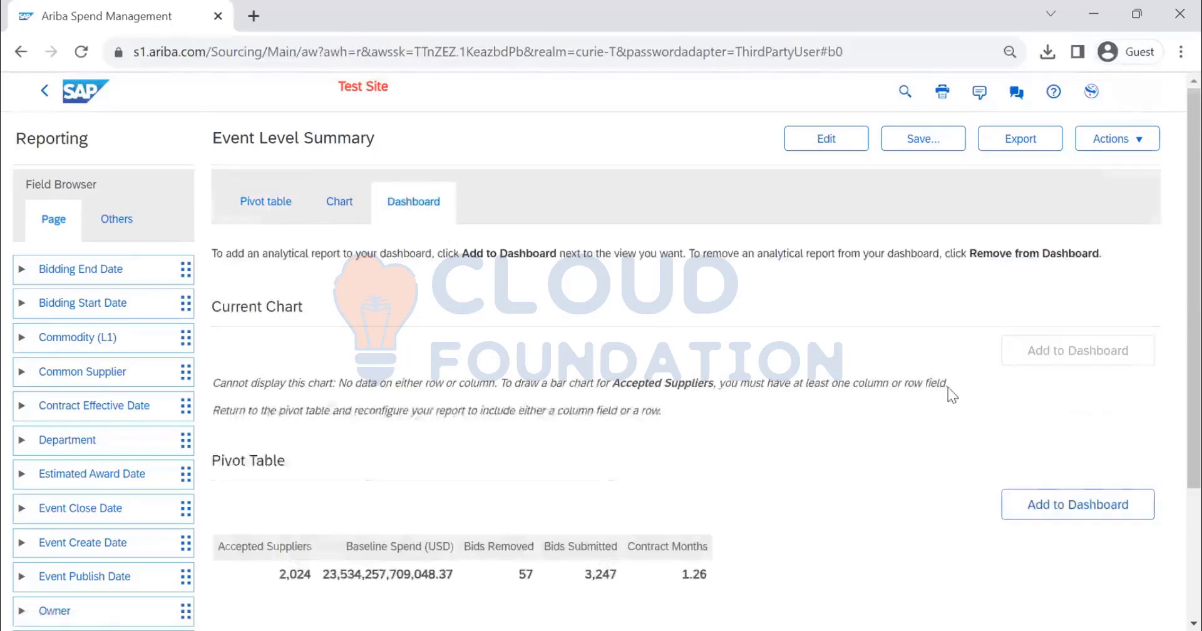
{"action": "scroll", "coordinate": [1002, 401], "scroll_direction": "down", "scroll_amount": 1}
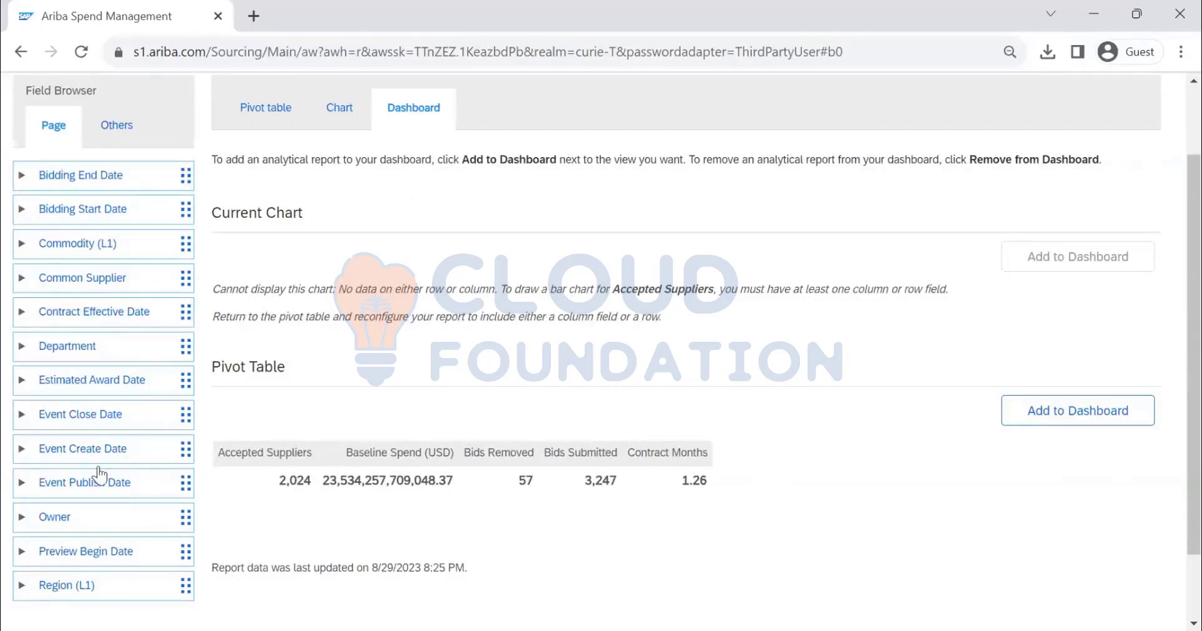
Add the Event Level Summary pivot table to the dashboard, saving the report copy in Personal Workspace and accepting the Home layout
{"action": "left_click", "coordinate": [1102, 424]}
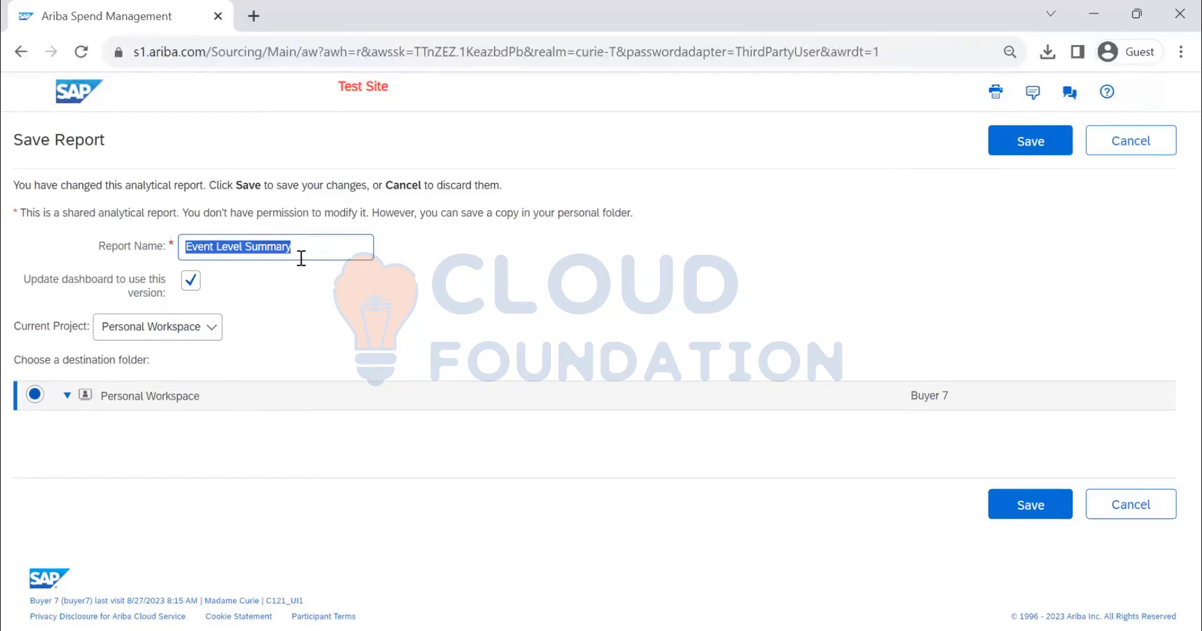
{"action": "left_click", "coordinate": [1002, 151]}
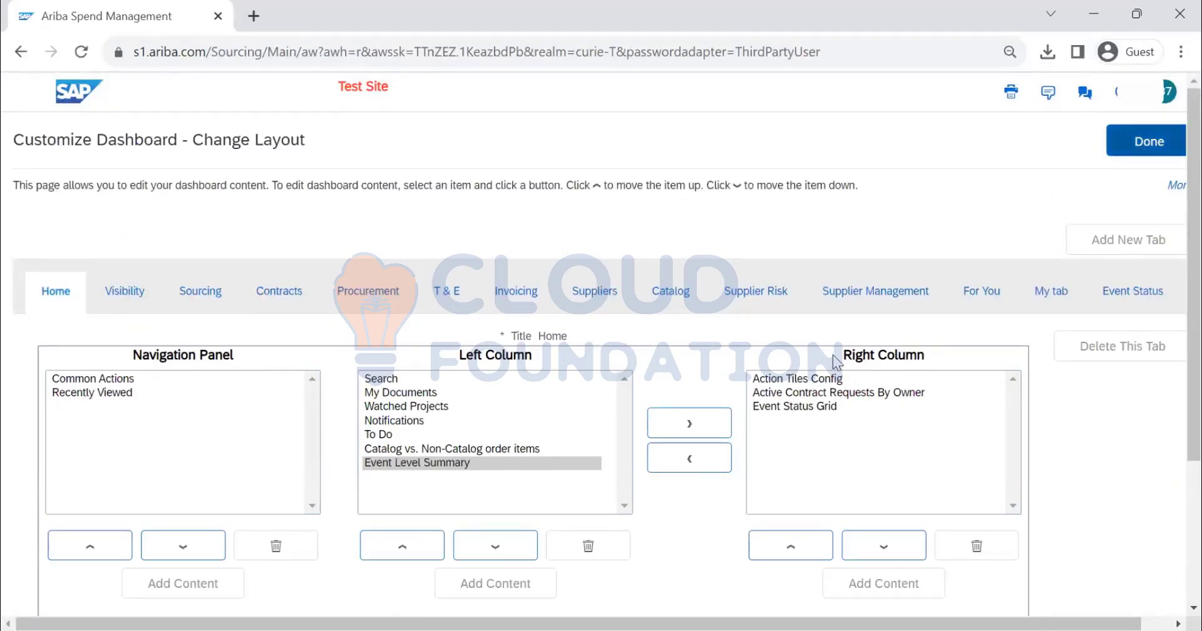
{"action": "scroll", "coordinate": [1019, 253], "scroll_direction": "down", "scroll_amount": 3}
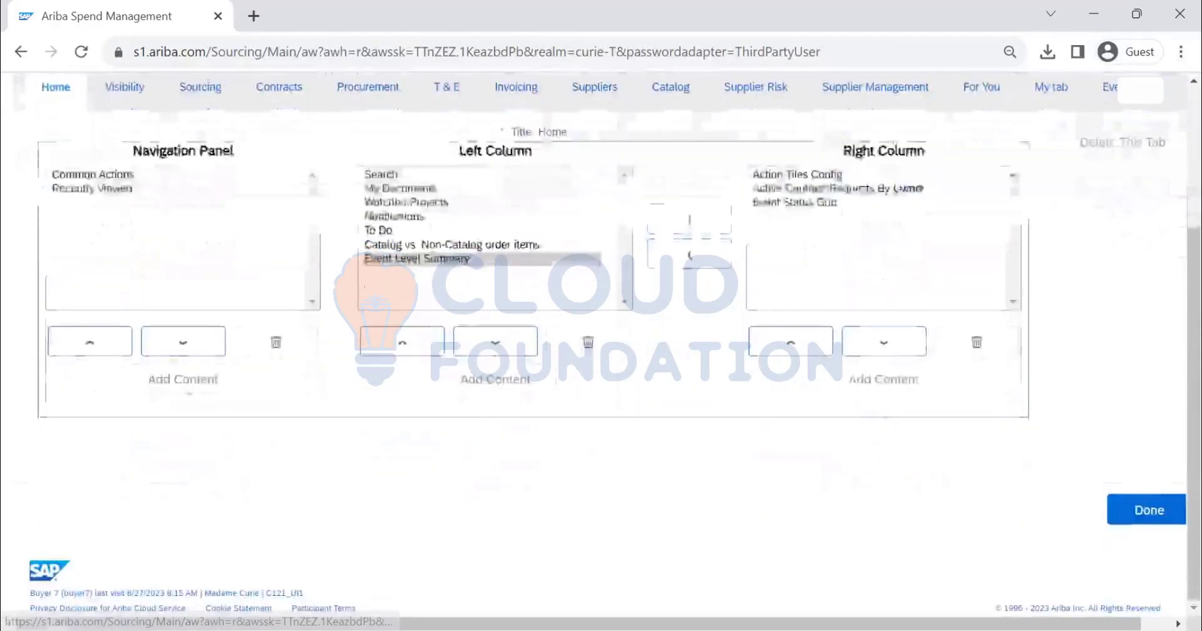
{"action": "left_click", "coordinate": [1151, 507]}
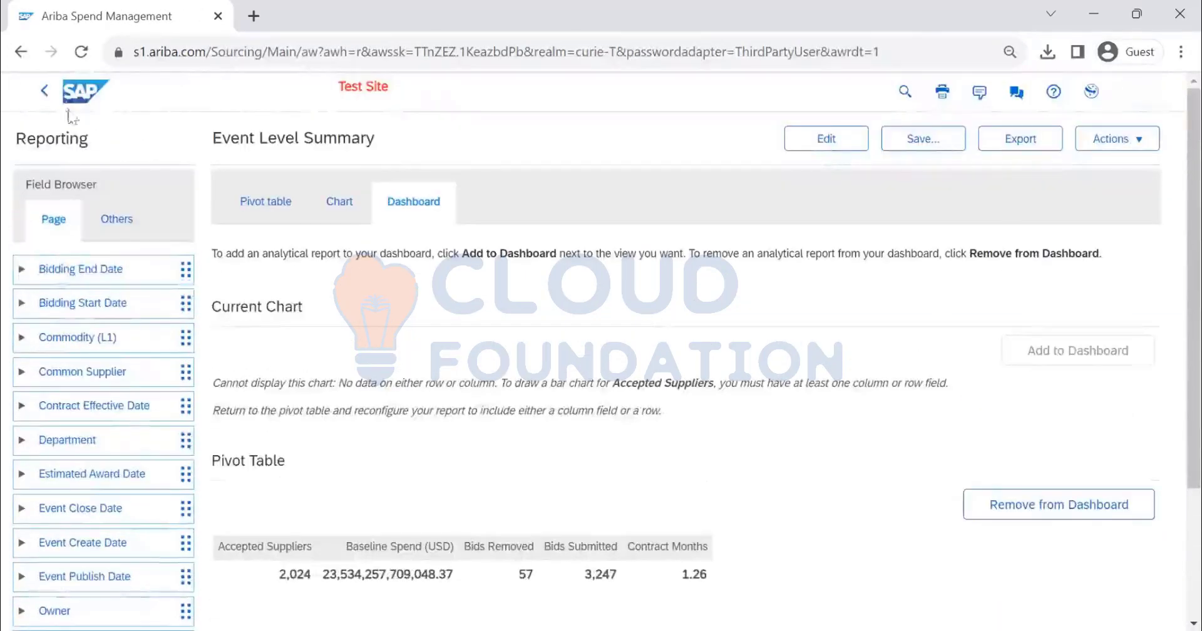
Return to the Prepackaged Reports list and look through its report folders
{"action": "left_click", "coordinate": [47, 91]}
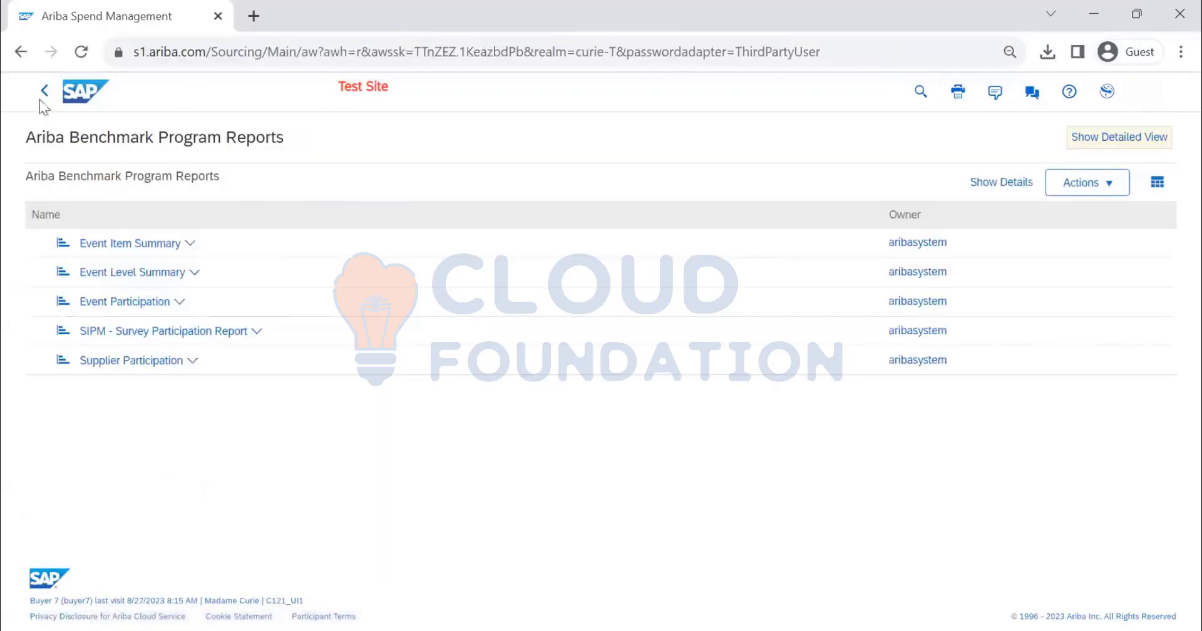
{"action": "left_click", "coordinate": [45, 92]}
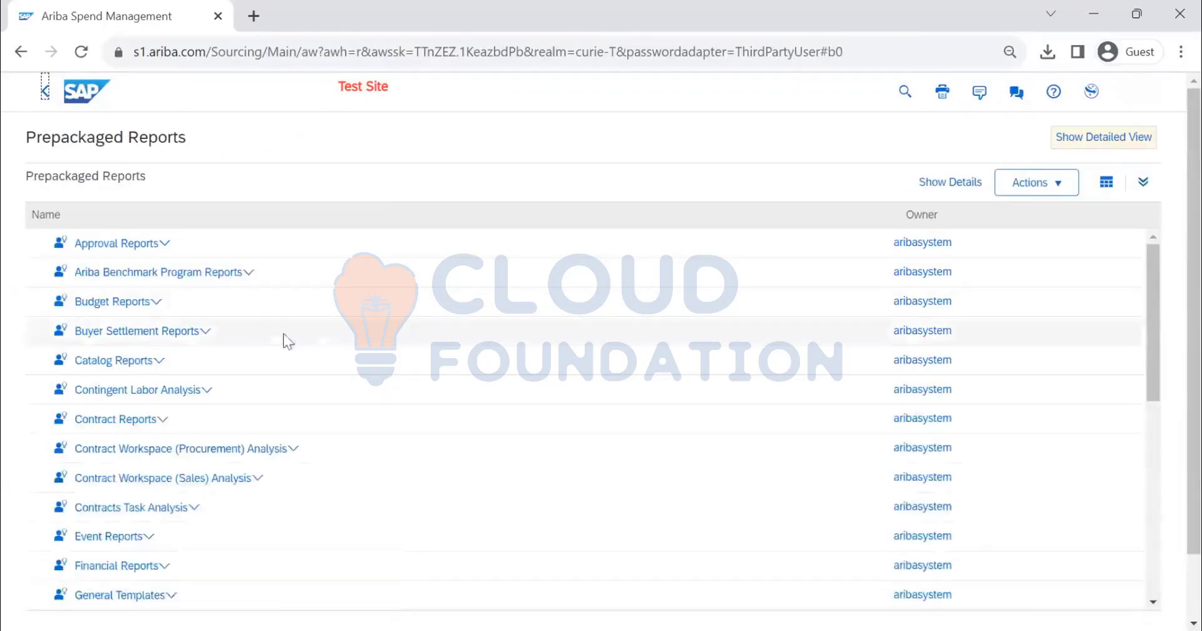
{"action": "scroll", "coordinate": [268, 342], "scroll_direction": "down", "scroll_amount": 2}
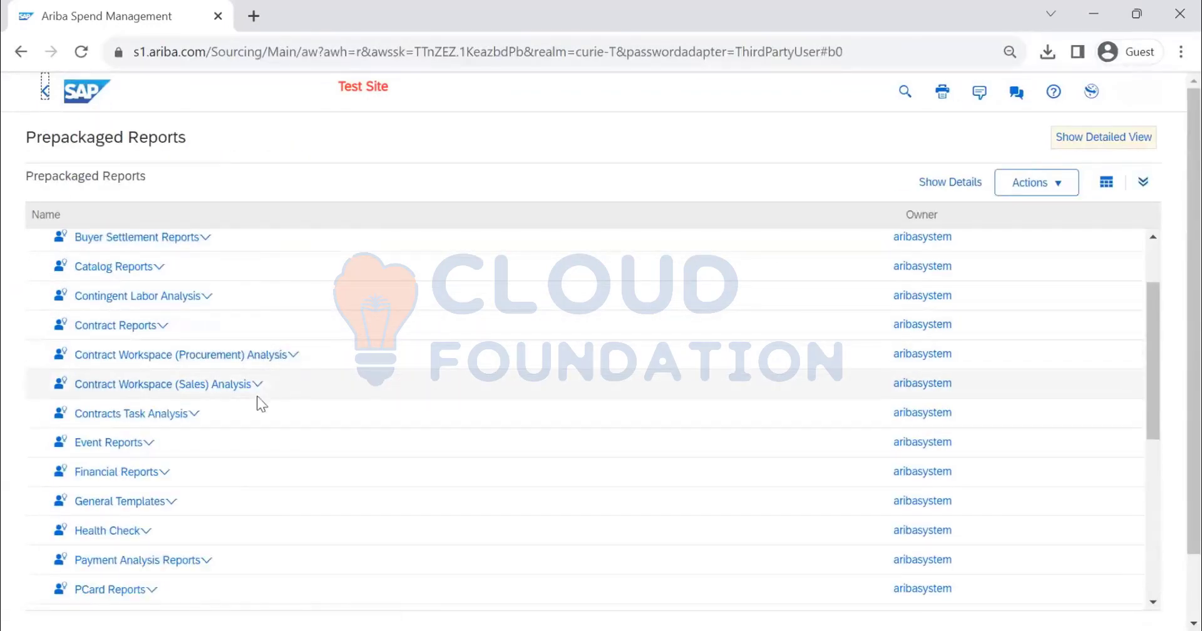
{"action": "scroll", "coordinate": [273, 366], "scroll_direction": "down", "scroll_amount": 3}
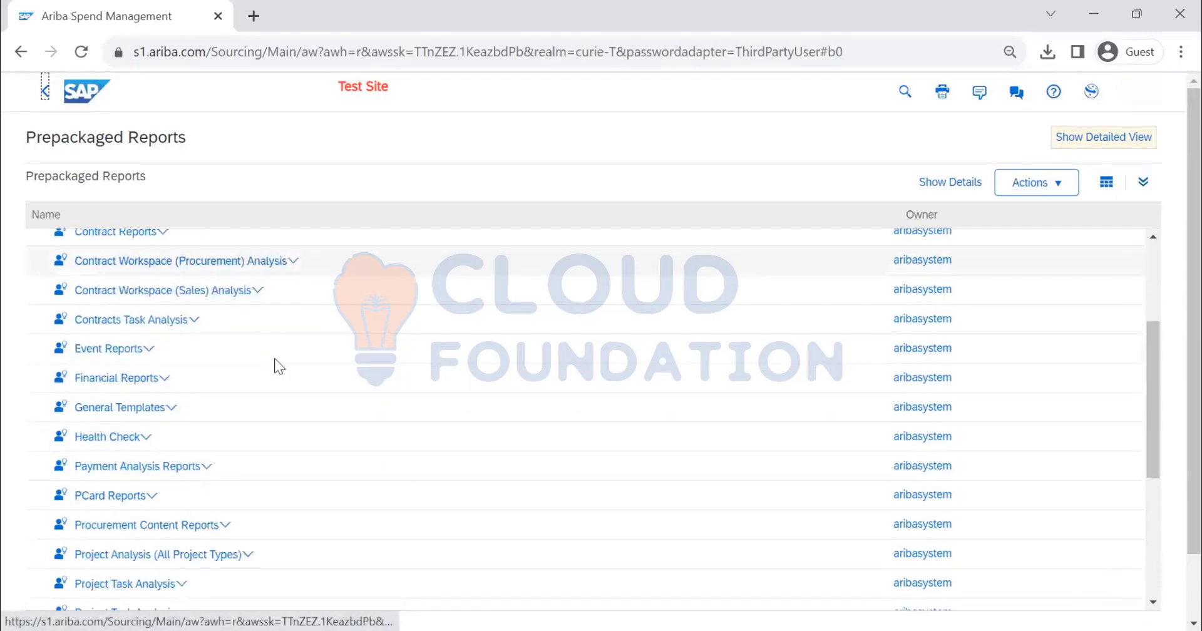
{"action": "scroll", "coordinate": [274, 370], "scroll_direction": "down", "scroll_amount": 8}
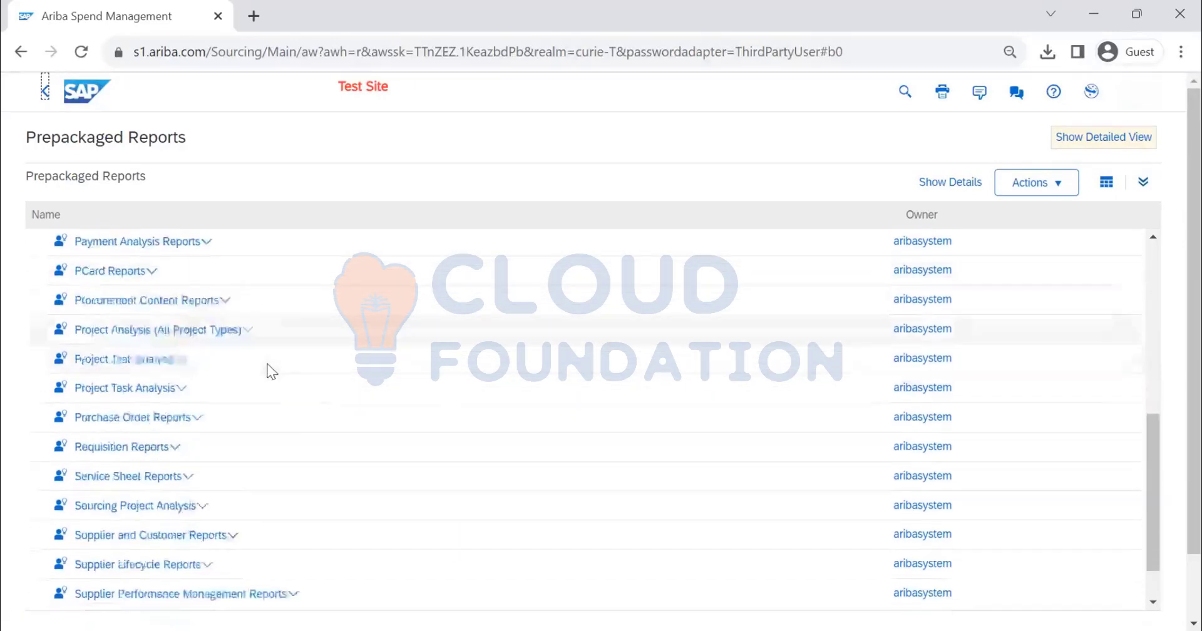
{"action": "scroll", "coordinate": [269, 371], "scroll_direction": "down", "scroll_amount": 2}
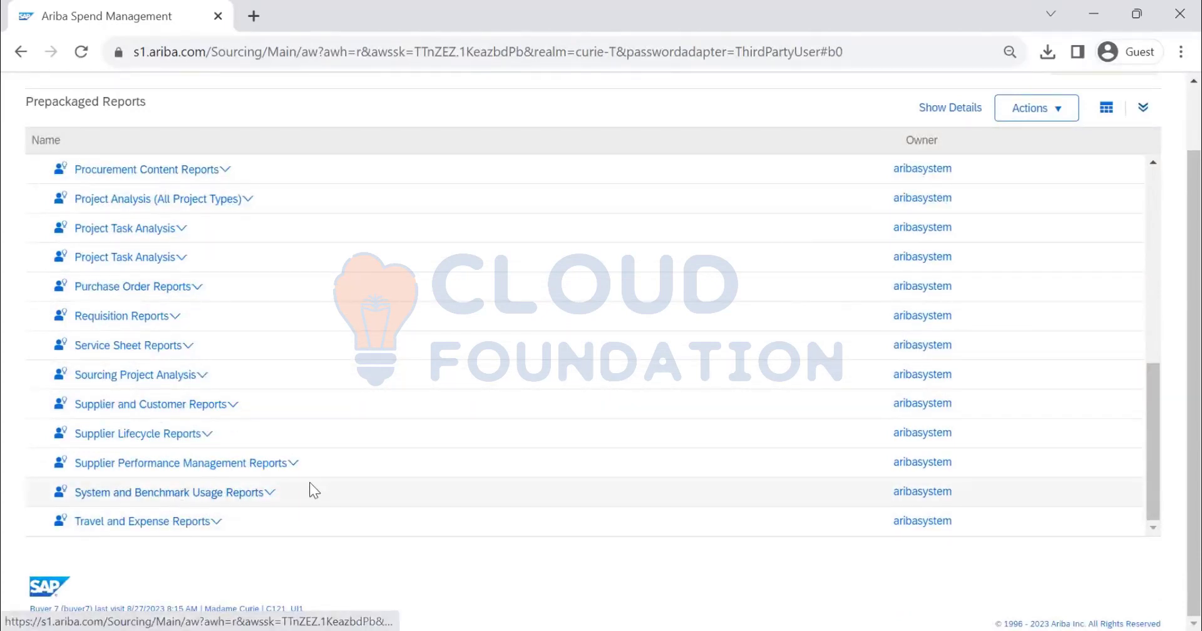
{"action": "scroll", "coordinate": [308, 484], "scroll_direction": "up", "scroll_amount": 10}
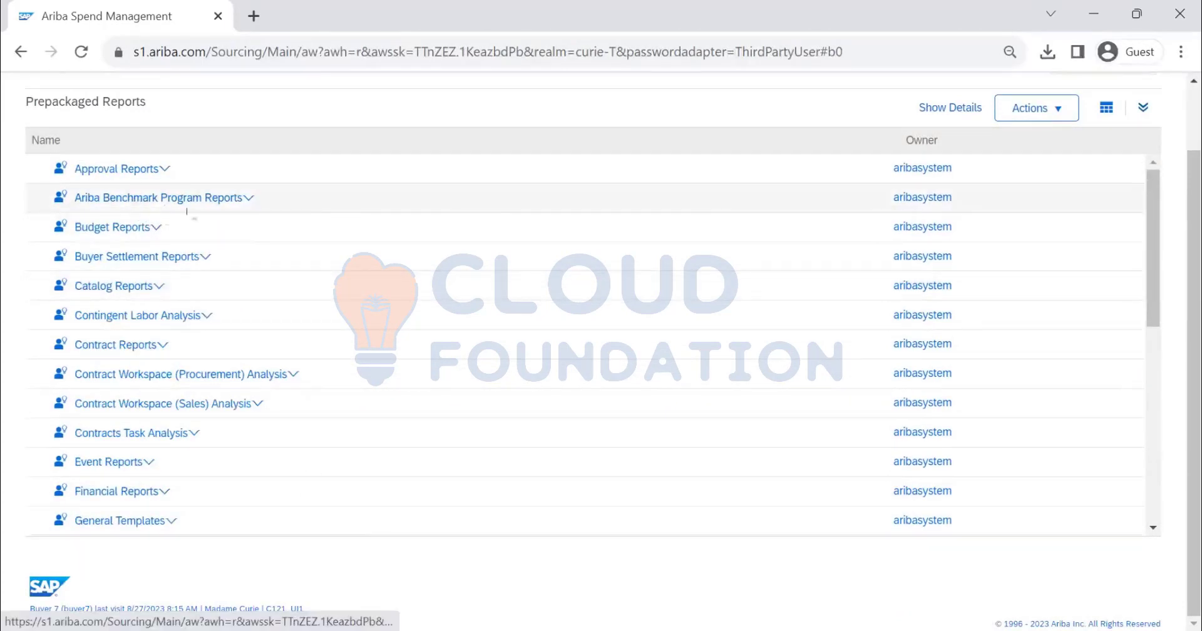
{"action": "scroll", "coordinate": [268, 303], "scroll_direction": "down", "scroll_amount": 10}
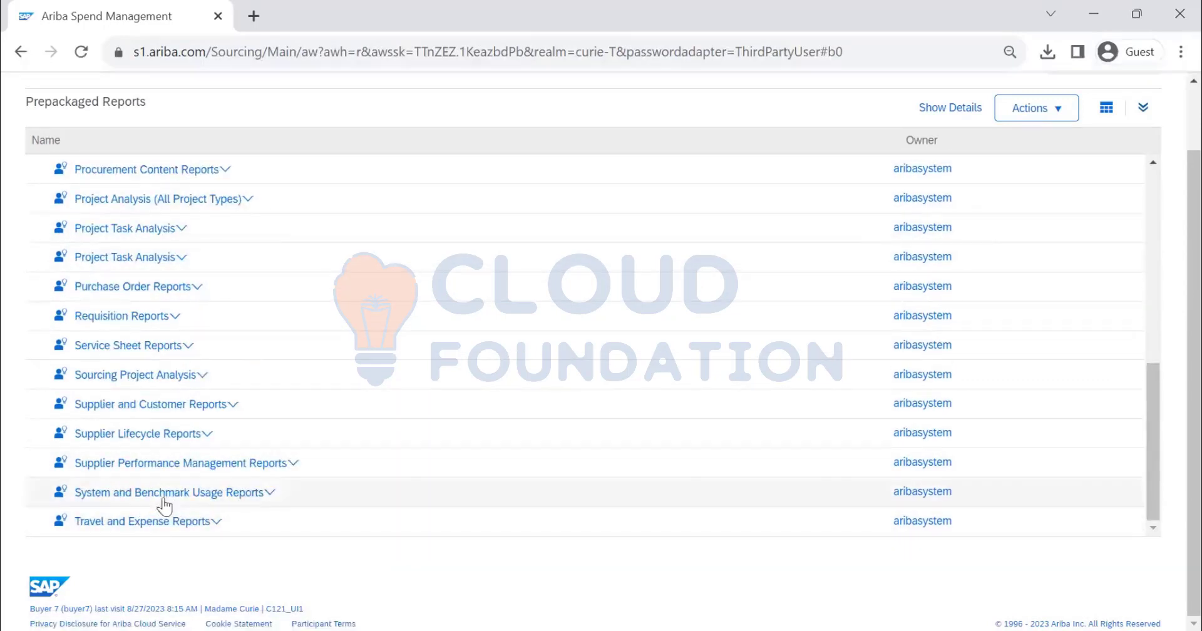
Open the System and Benchmark Usage Reports folder and its System Usage Reports subfolder
{"action": "left_click", "coordinate": [253, 498]}
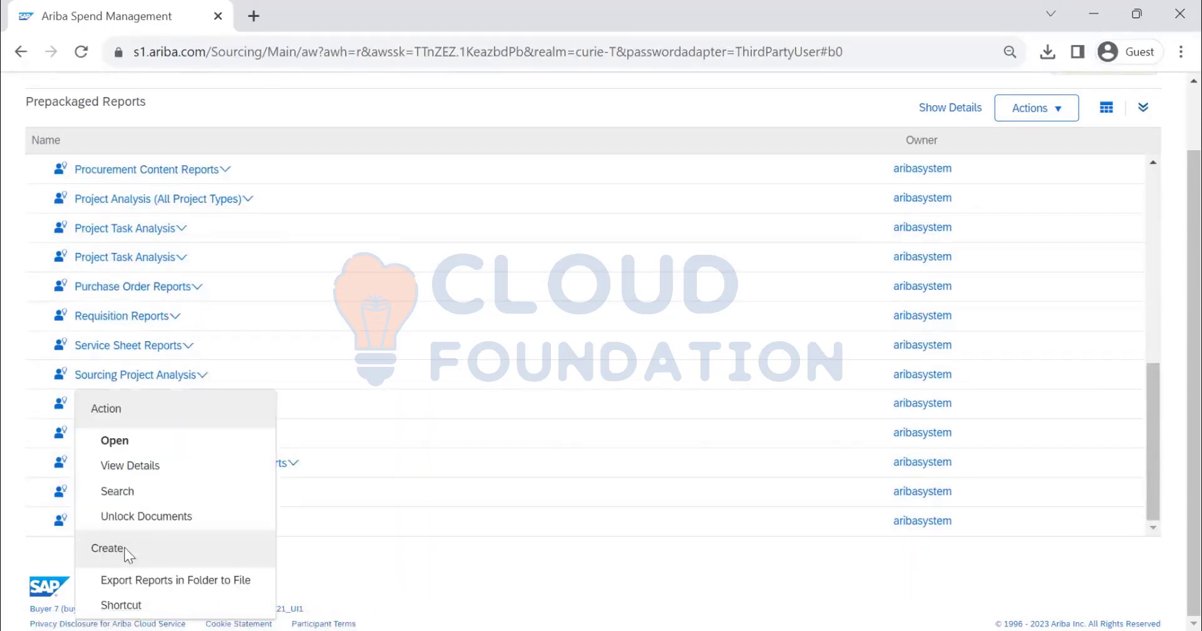
{"action": "left_click", "coordinate": [114, 440]}
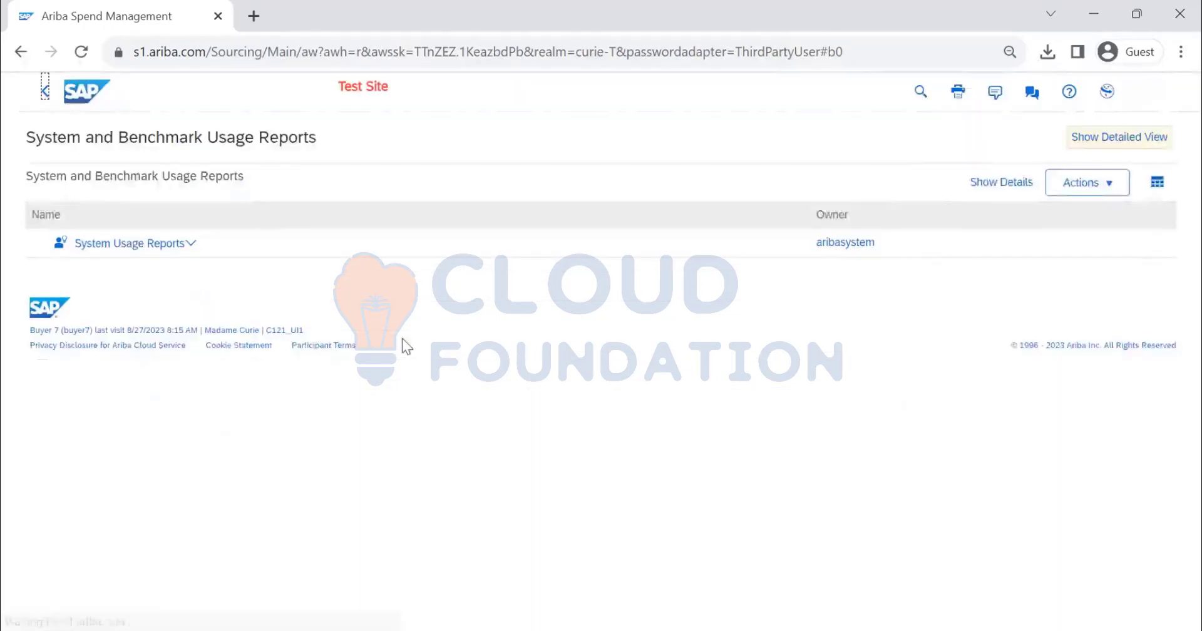
{"action": "left_click", "coordinate": [179, 250]}
{"action": "left_click", "coordinate": [230, 319]}
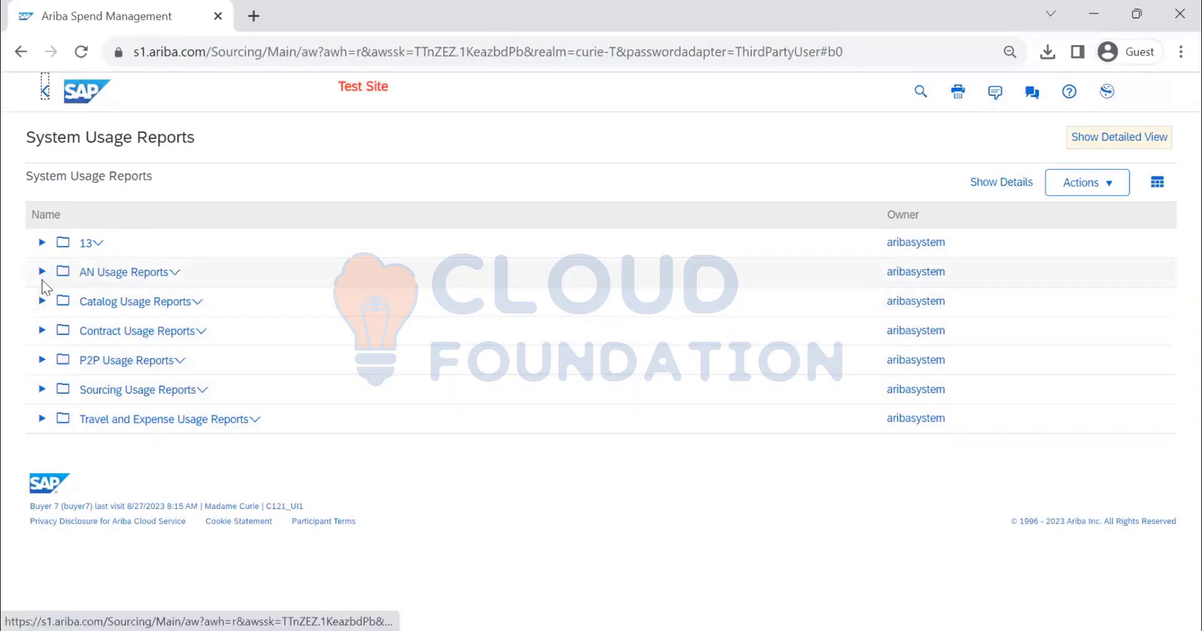
Expand the Contract Usage Reports, 13 and AN Usage Reports folders and look through the reports they contain
{"action": "left_click", "coordinate": [42, 331]}
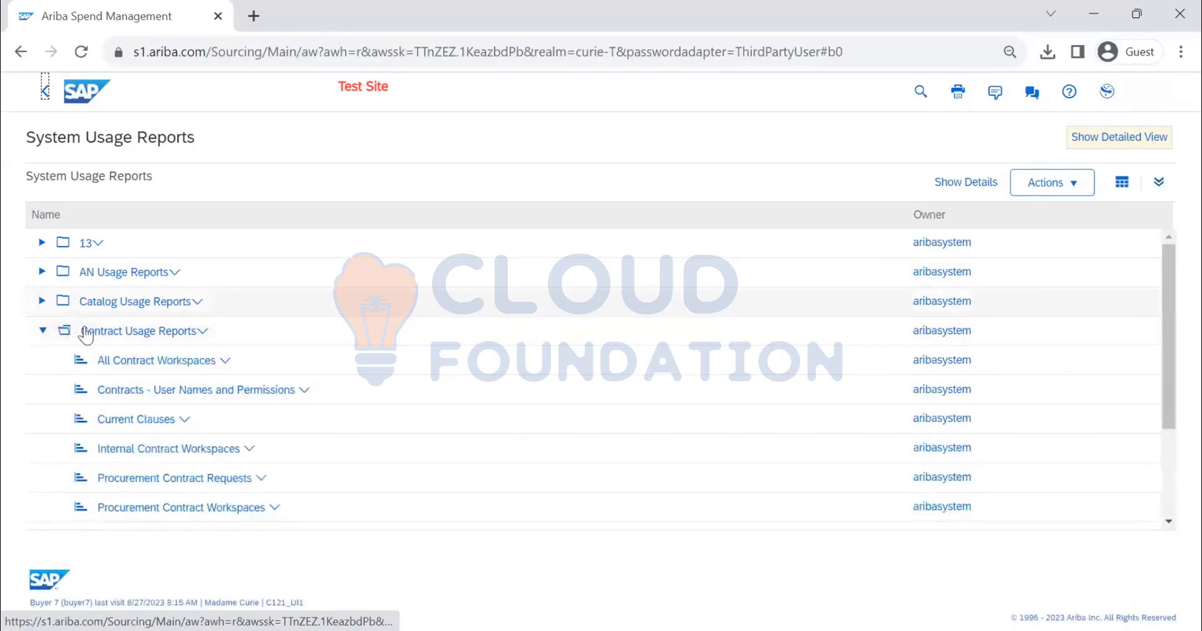
{"action": "scroll", "coordinate": [215, 331], "scroll_direction": "down", "scroll_amount": 2}
{"action": "scroll", "coordinate": [215, 329], "scroll_direction": "up", "scroll_amount": 2}
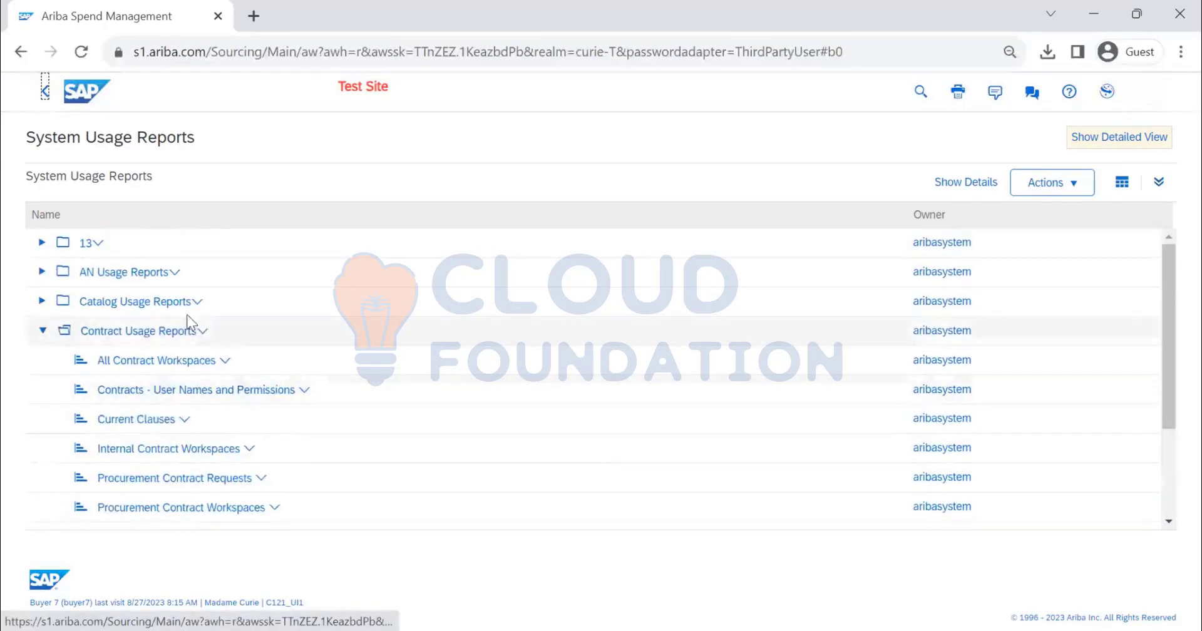
{"action": "left_click", "coordinate": [41, 242]}
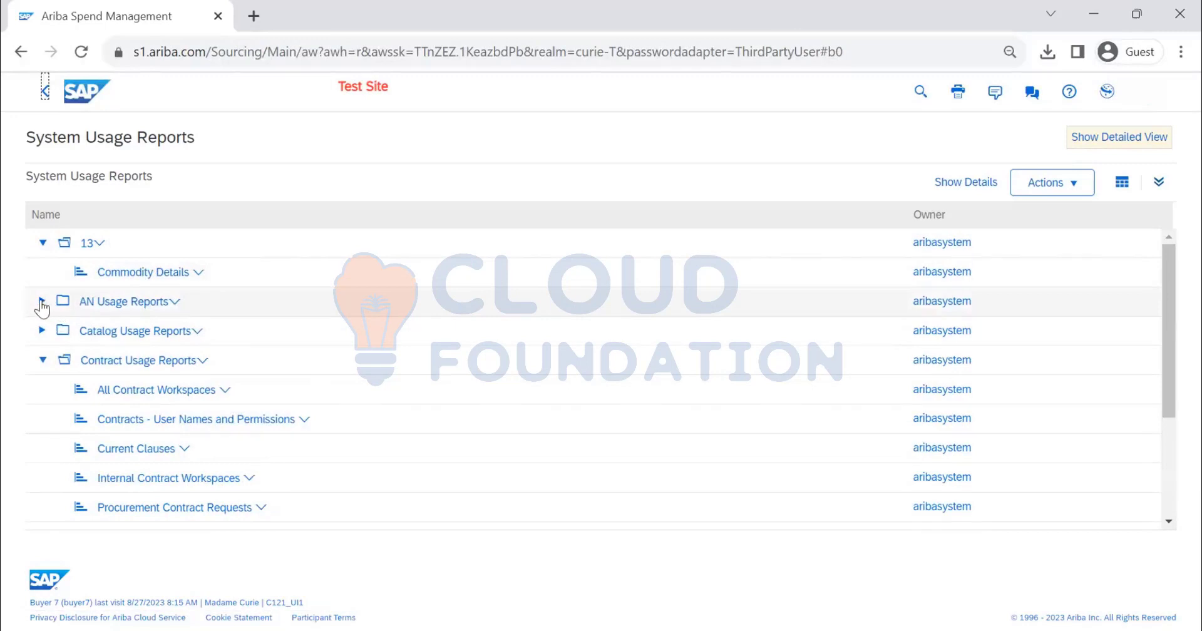
{"action": "left_click", "coordinate": [41, 301]}
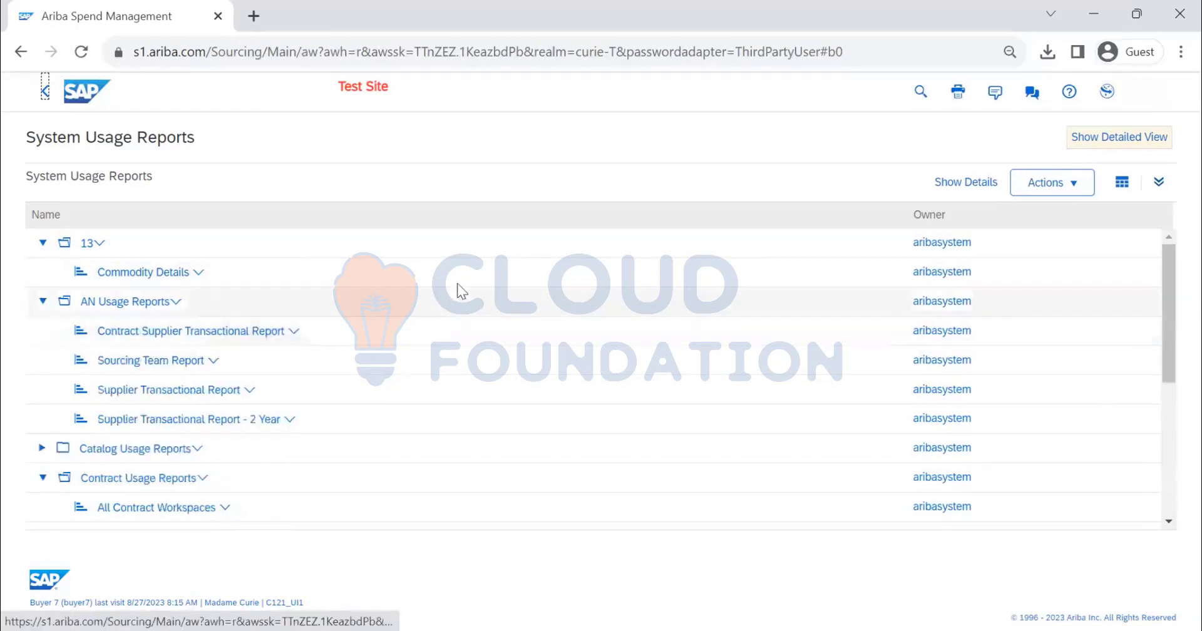
{"action": "scroll", "coordinate": [455, 292], "scroll_direction": "down", "scroll_amount": 2}
{"action": "scroll", "coordinate": [456, 288], "scroll_direction": "down", "scroll_amount": 5}
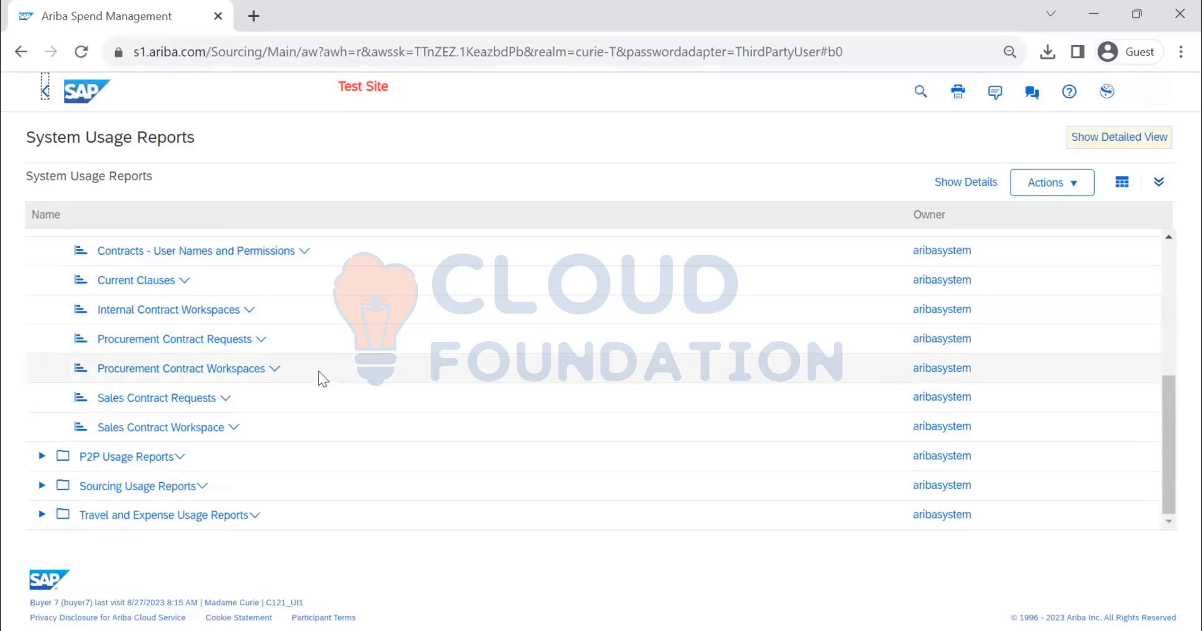
Open the Contracts - User Names and Permissions report from the Contract Usage Reports folder
{"action": "scroll", "coordinate": [257, 410], "scroll_direction": "up", "scroll_amount": 2}
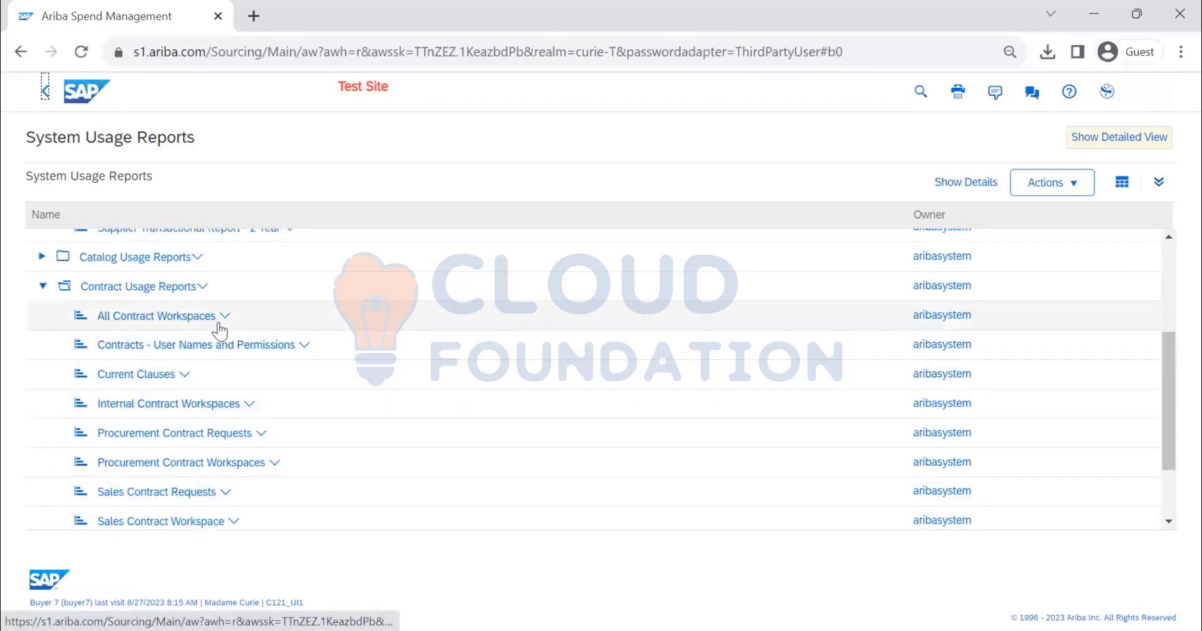
{"action": "left_click", "coordinate": [288, 348]}
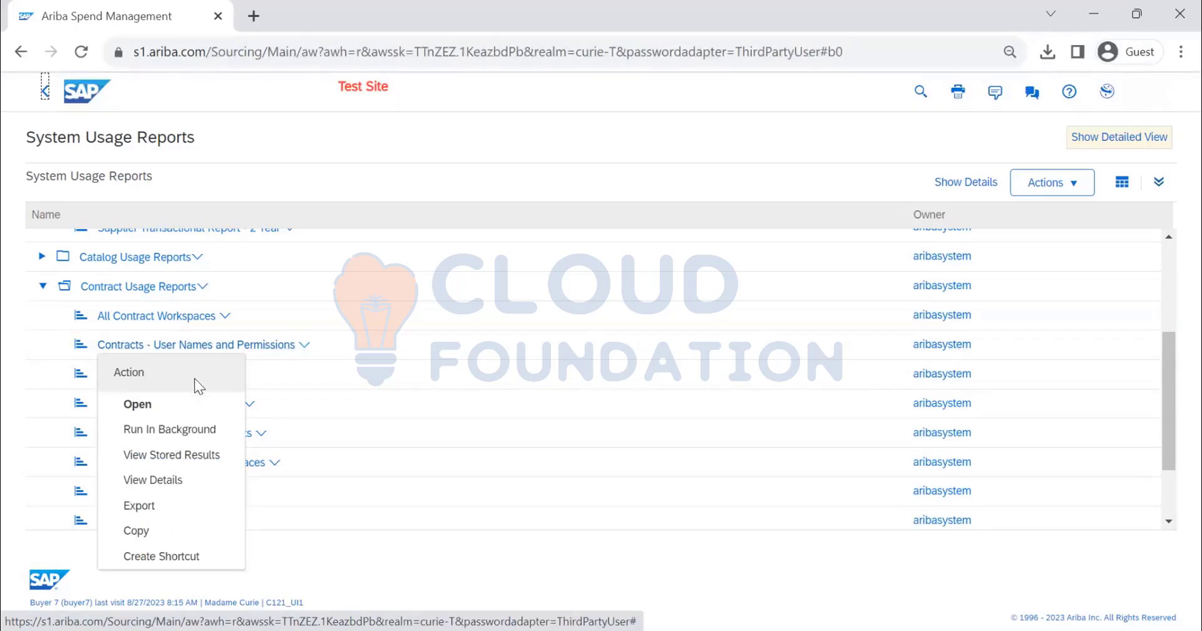
{"action": "left_click", "coordinate": [184, 408]}
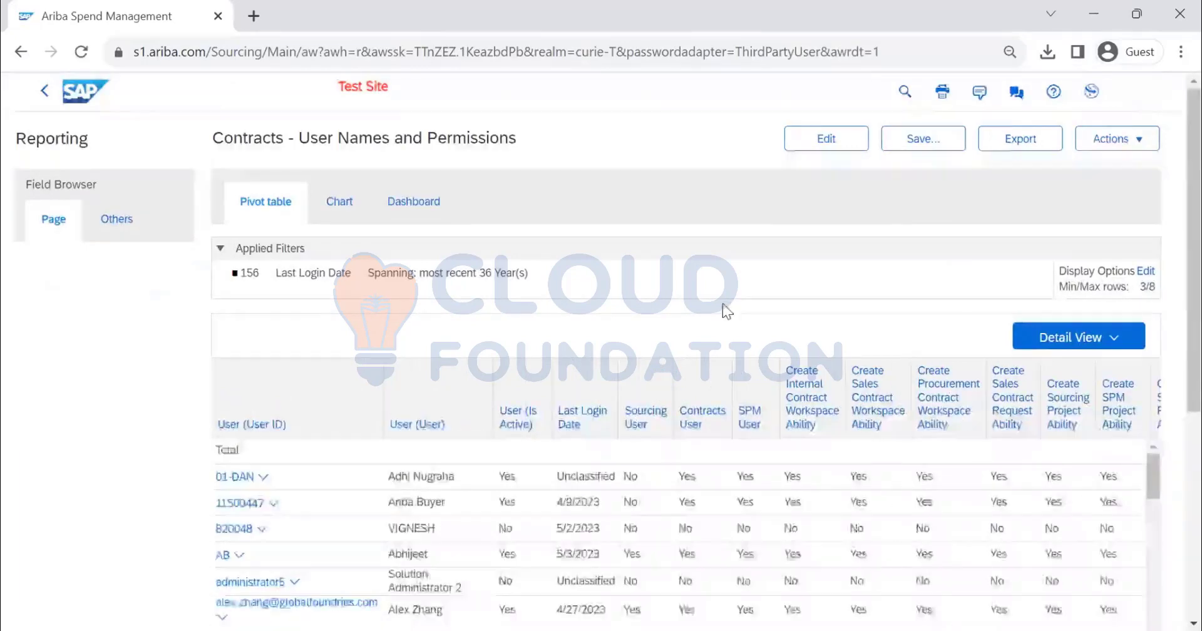
Examine the users, last login dates and project creation abilities in the Contracts - User Names and Permissions pivot table
{"action": "scroll", "coordinate": [478, 348], "scroll_direction": "down", "scroll_amount": 3}
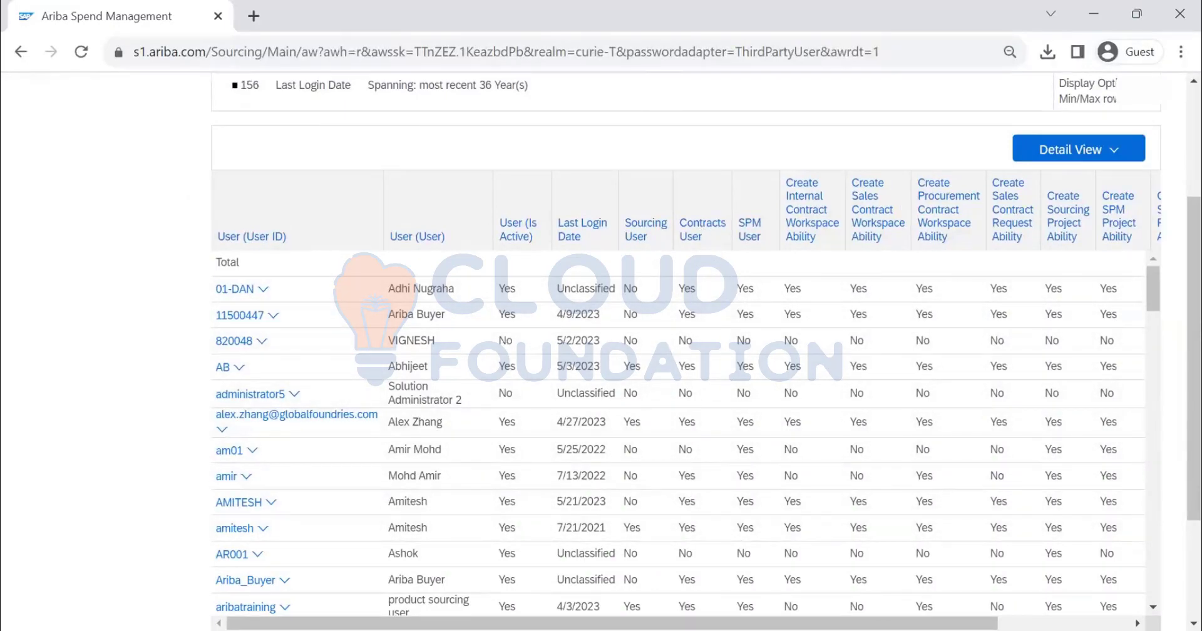
{"action": "scroll", "coordinate": [891, 605], "scroll_direction": "right", "scroll_amount": 3}
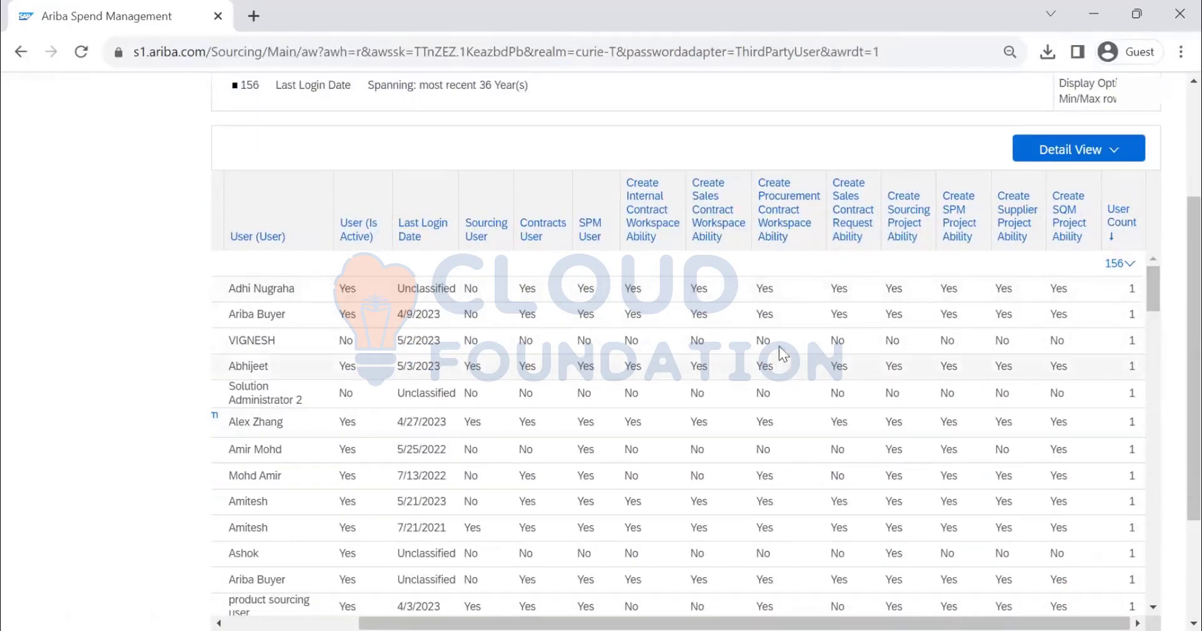
{"action": "scroll", "coordinate": [795, 210], "scroll_direction": "up", "scroll_amount": 3}
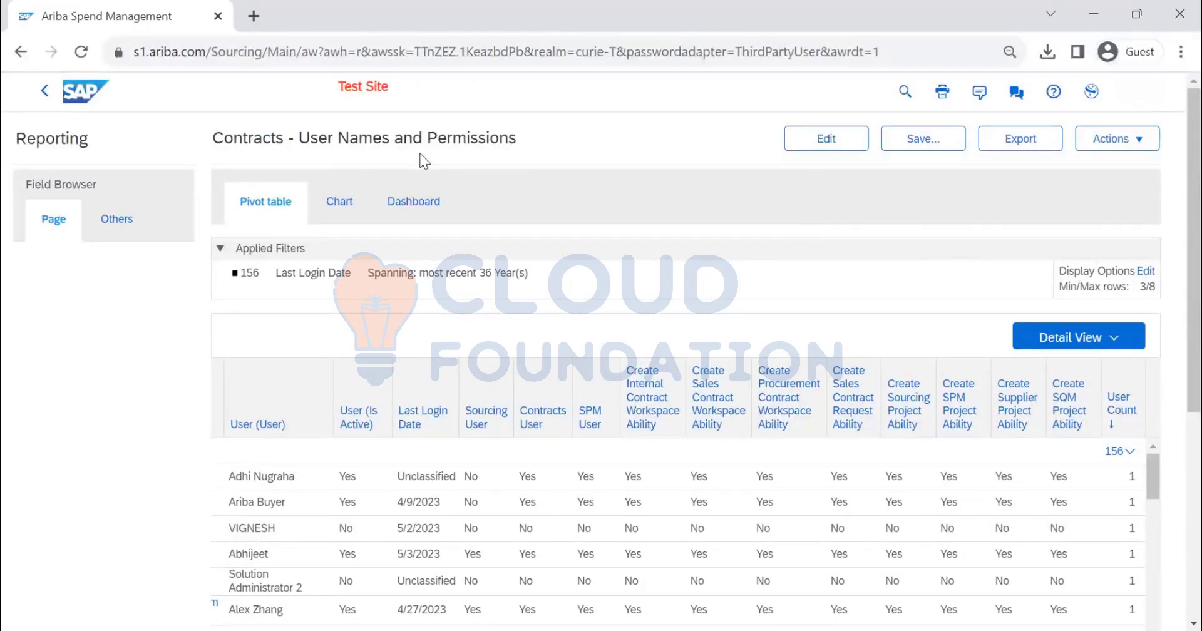
{"action": "scroll", "coordinate": [734, 341], "scroll_direction": "down", "scroll_amount": 3}
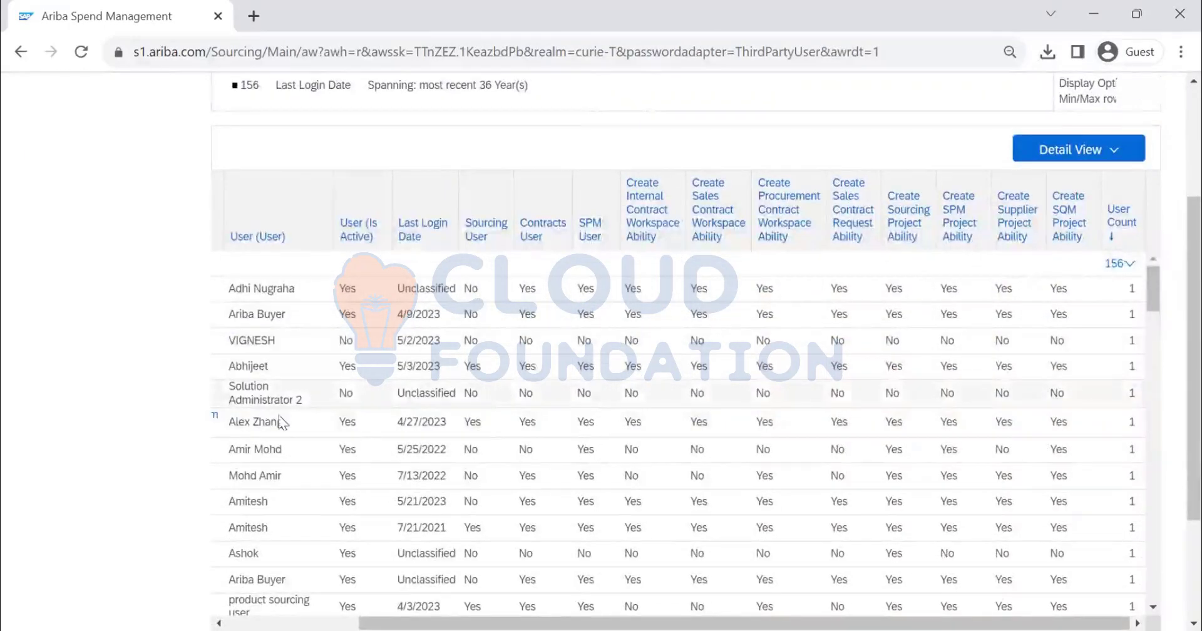
{"action": "scroll", "coordinate": [279, 507], "scroll_direction": "down", "scroll_amount": 3}
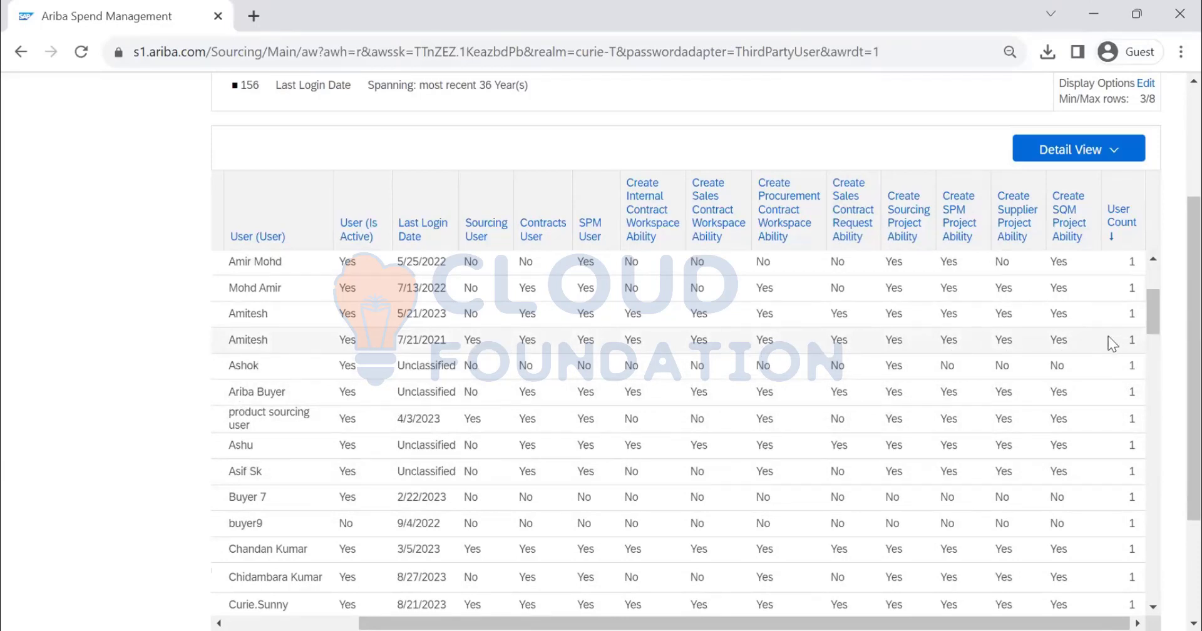
{"action": "scroll", "coordinate": [1107, 336], "scroll_direction": "up", "scroll_amount": 3}
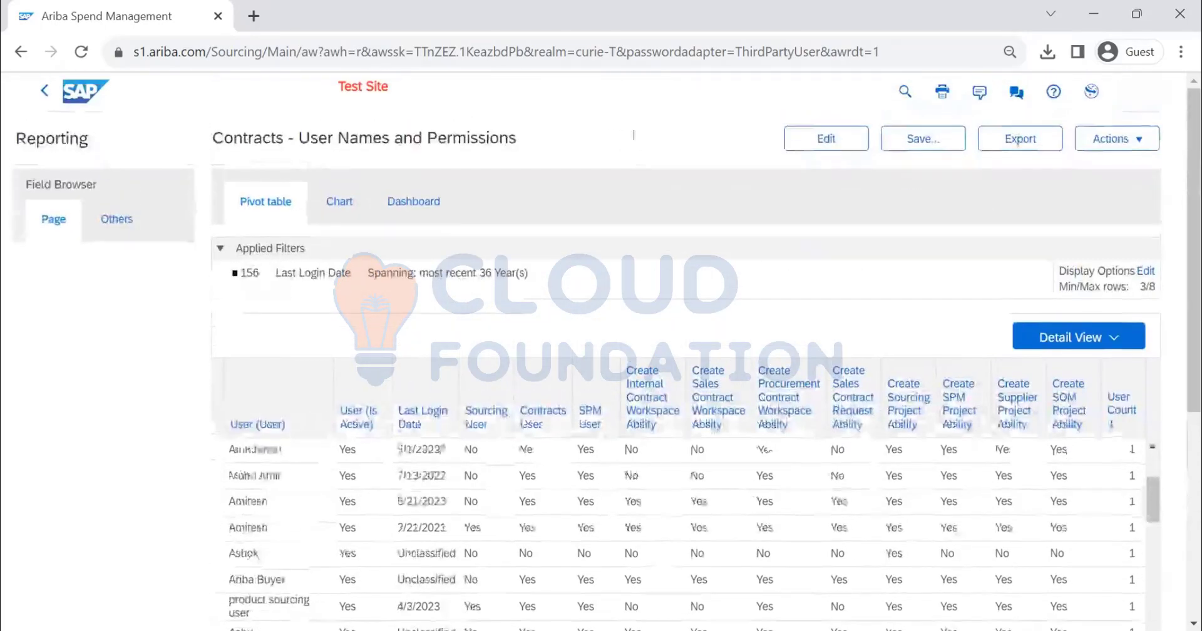
Leave the report and go back through the System Usage Reports folders to the Prepackaged Reports list
{"action": "left_click", "coordinate": [46, 98]}
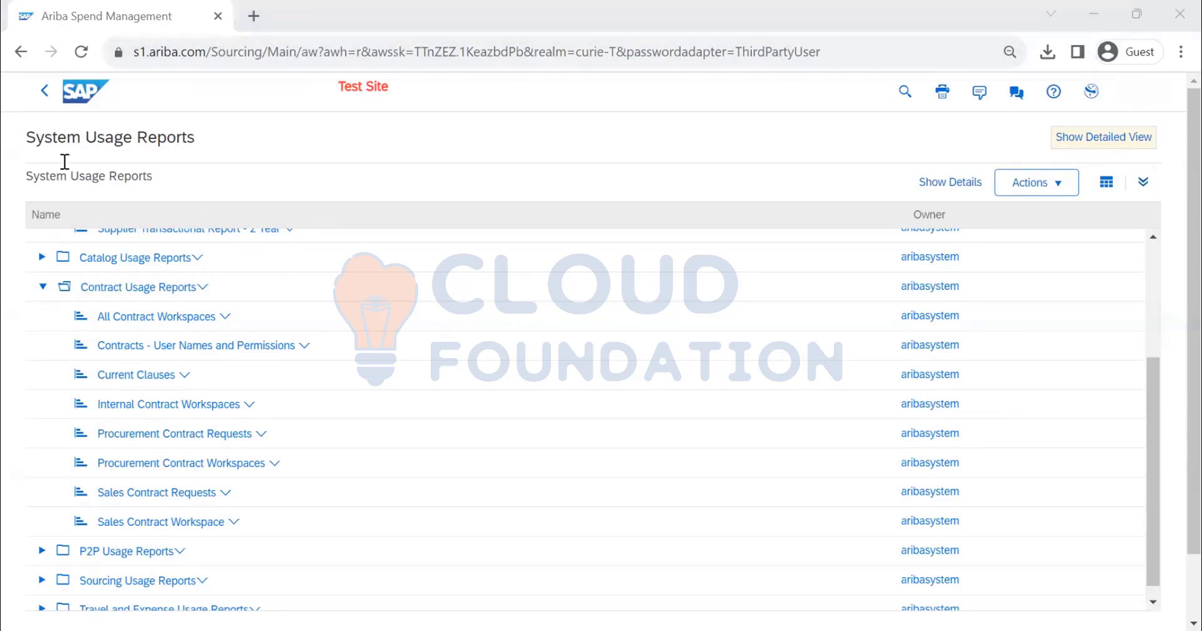
{"action": "scroll", "coordinate": [65, 162], "scroll_direction": "up", "scroll_amount": 3}
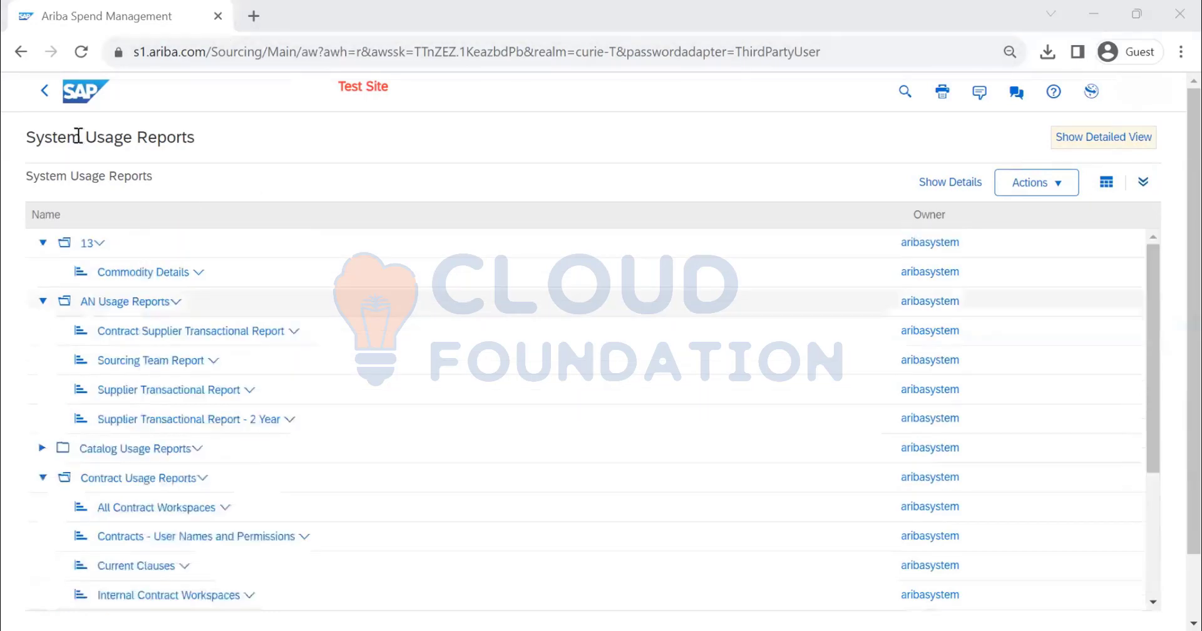
{"action": "left_click", "coordinate": [45, 94]}
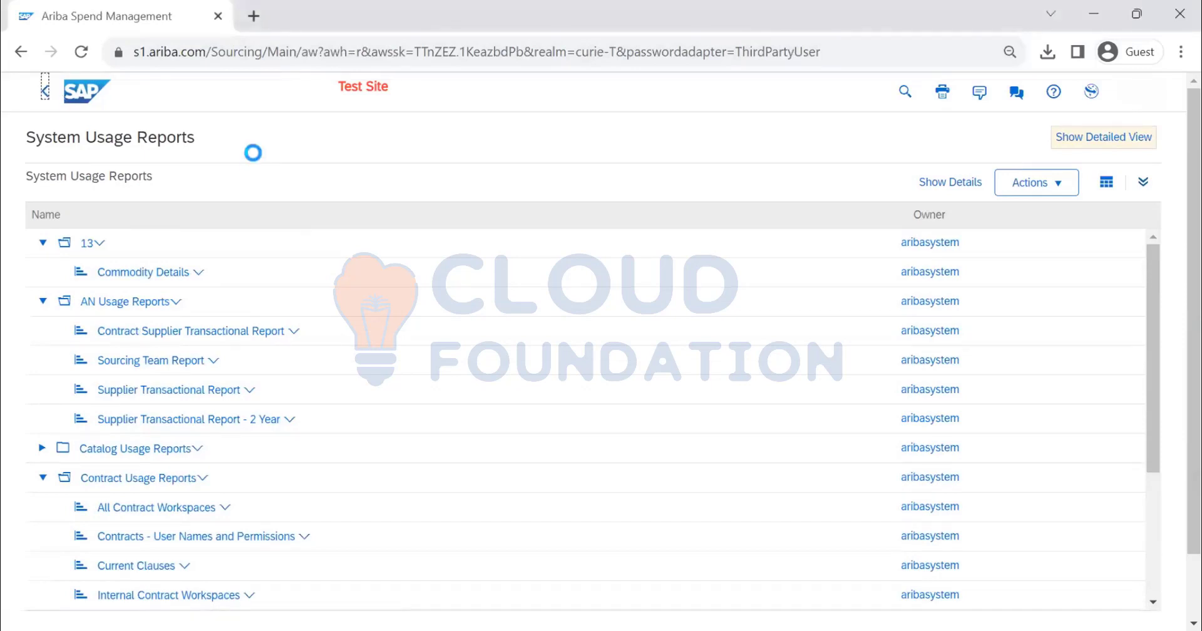
{"action": "left_click", "coordinate": [46, 95]}
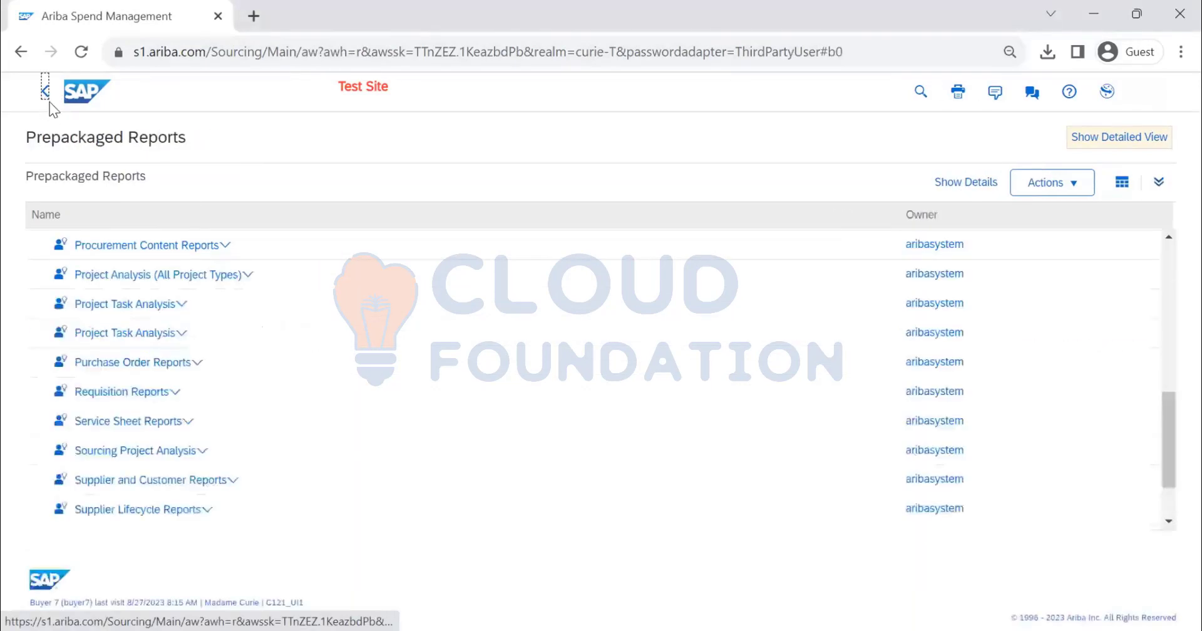
Return to the home dashboard and look through its content tiles, reports and charts
{"action": "left_click", "coordinate": [78, 93]}
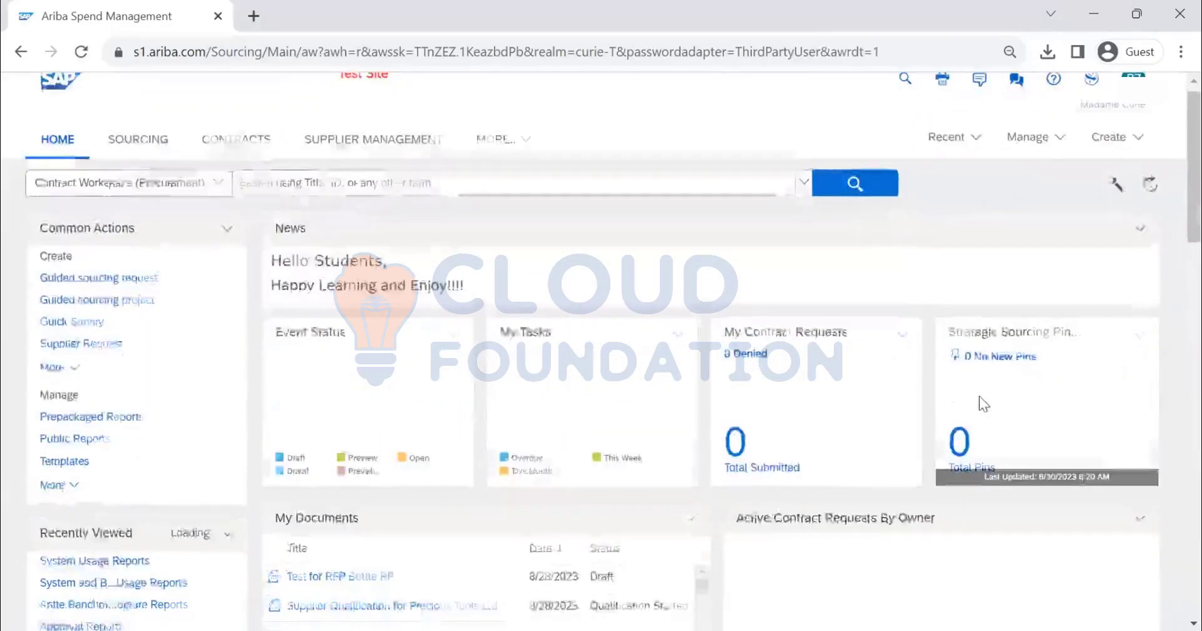
{"action": "scroll", "coordinate": [981, 398], "scroll_direction": "down", "scroll_amount": 7}
{"action": "scroll", "coordinate": [979, 399], "scroll_direction": "down", "scroll_amount": 10}
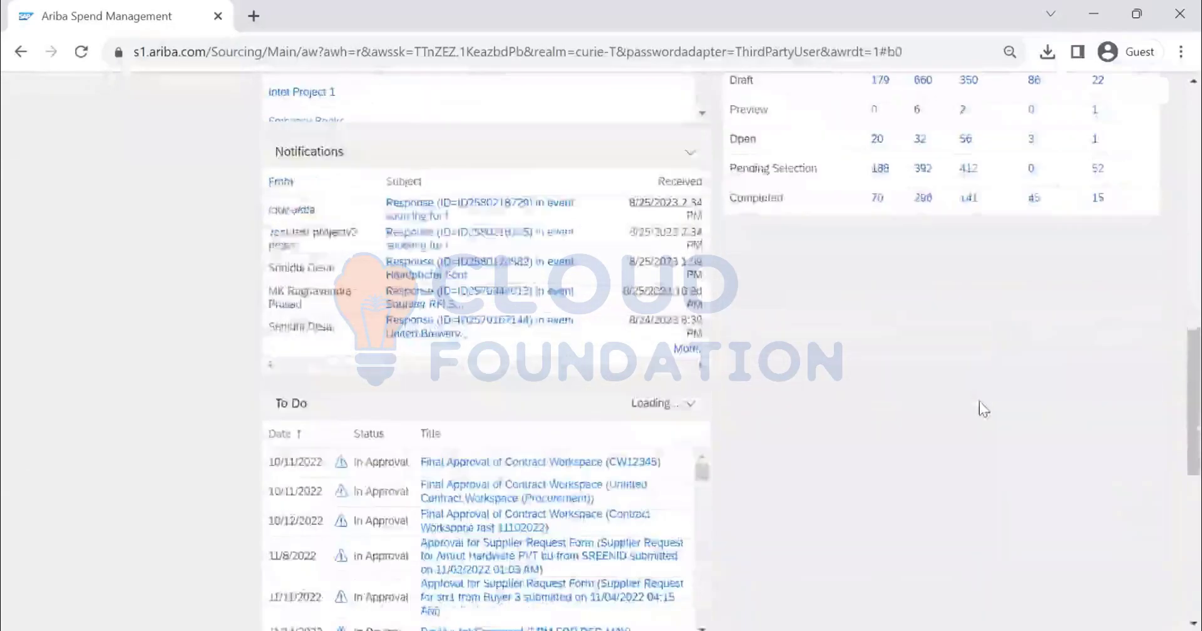
{"action": "scroll", "coordinate": [978, 404], "scroll_direction": "down", "scroll_amount": 2}
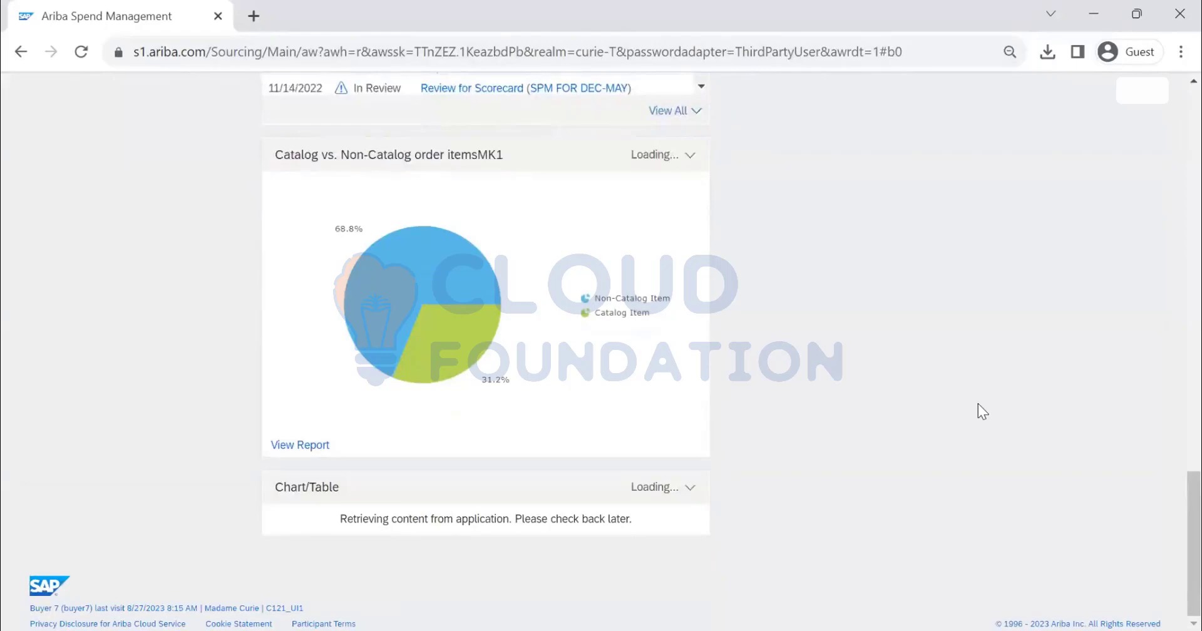
{"action": "scroll", "coordinate": [607, 530], "scroll_direction": "up", "scroll_amount": 8}
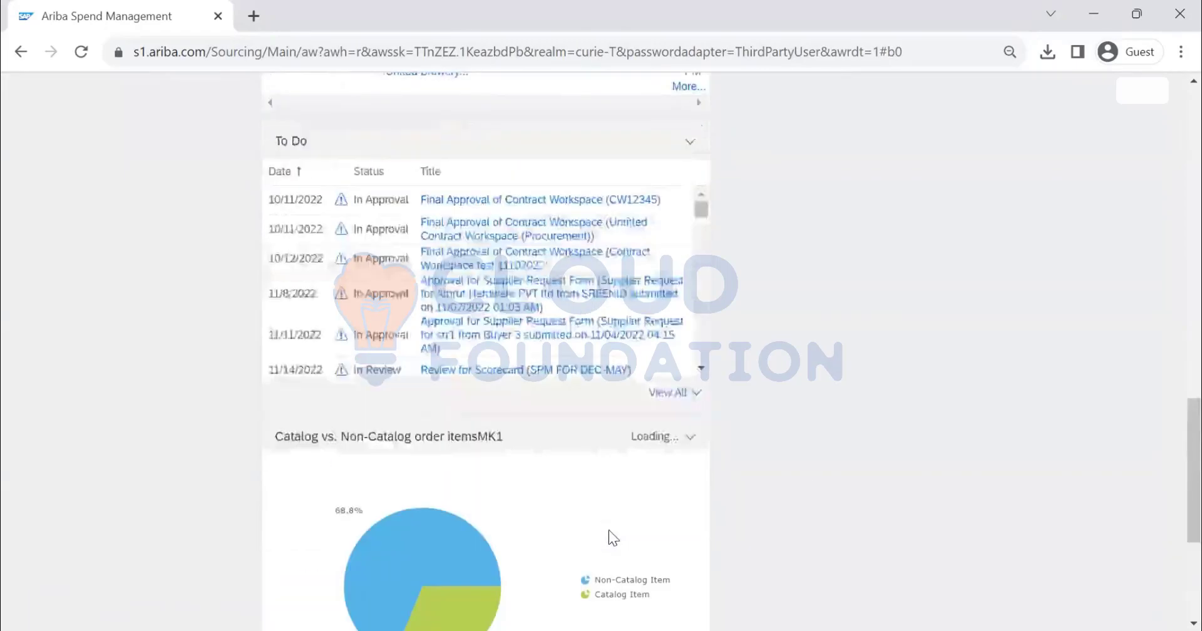
{"action": "scroll", "coordinate": [611, 538], "scroll_direction": "up", "scroll_amount": 6}
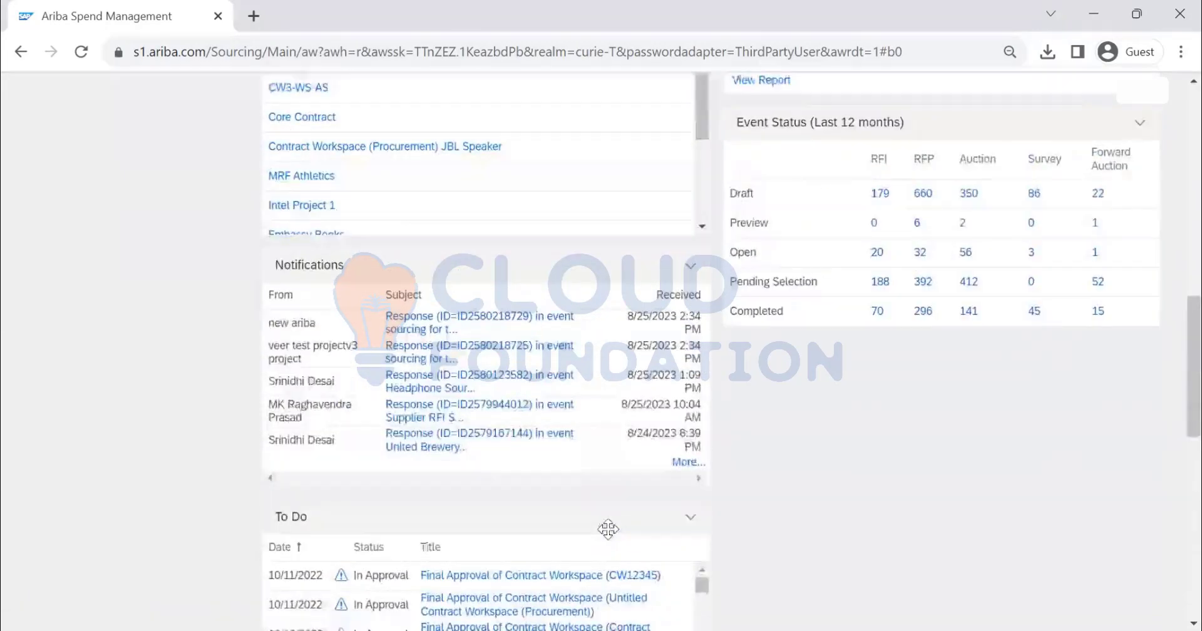
{"action": "scroll", "coordinate": [611, 538], "scroll_direction": "up", "scroll_amount": 6}
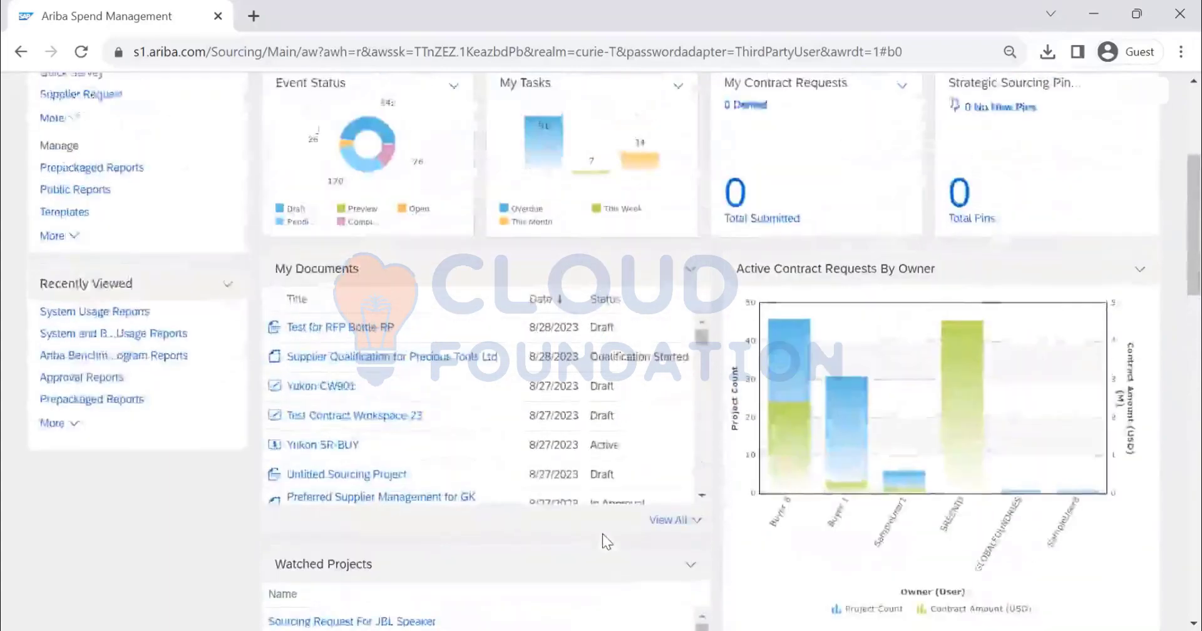
{"action": "scroll", "coordinate": [603, 533], "scroll_direction": "up", "scroll_amount": 2}
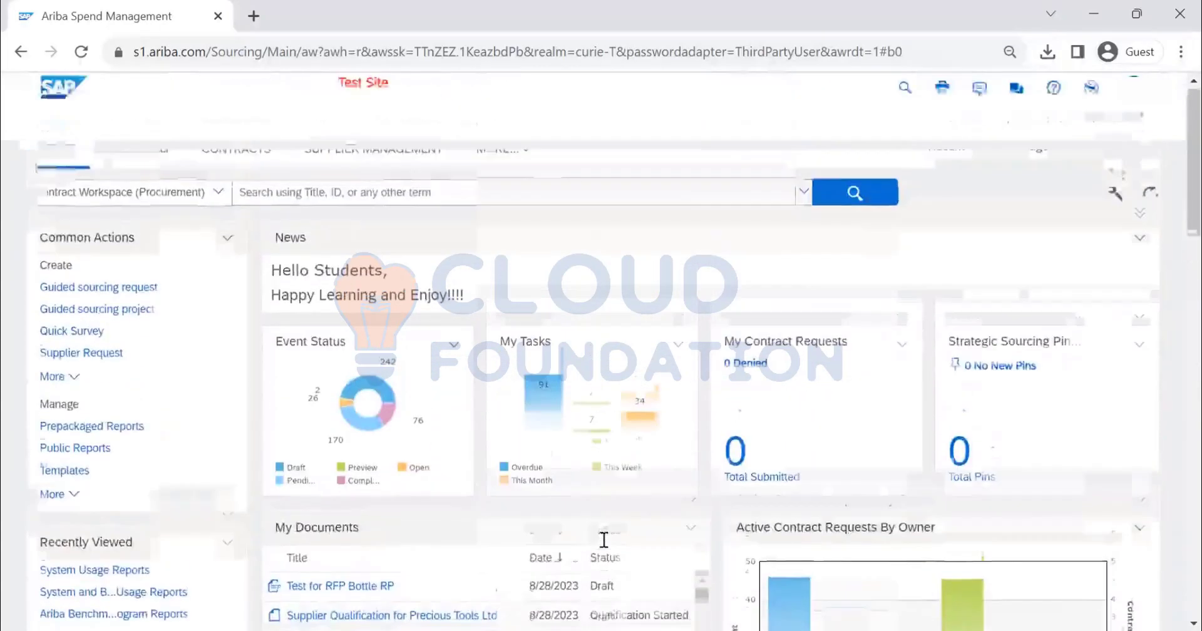
Delete the Event Level Summary content from the home dashboard, confirm the deletion, and check the end of the page
{"action": "scroll", "coordinate": [605, 537], "scroll_direction": "down", "scroll_amount": 15}
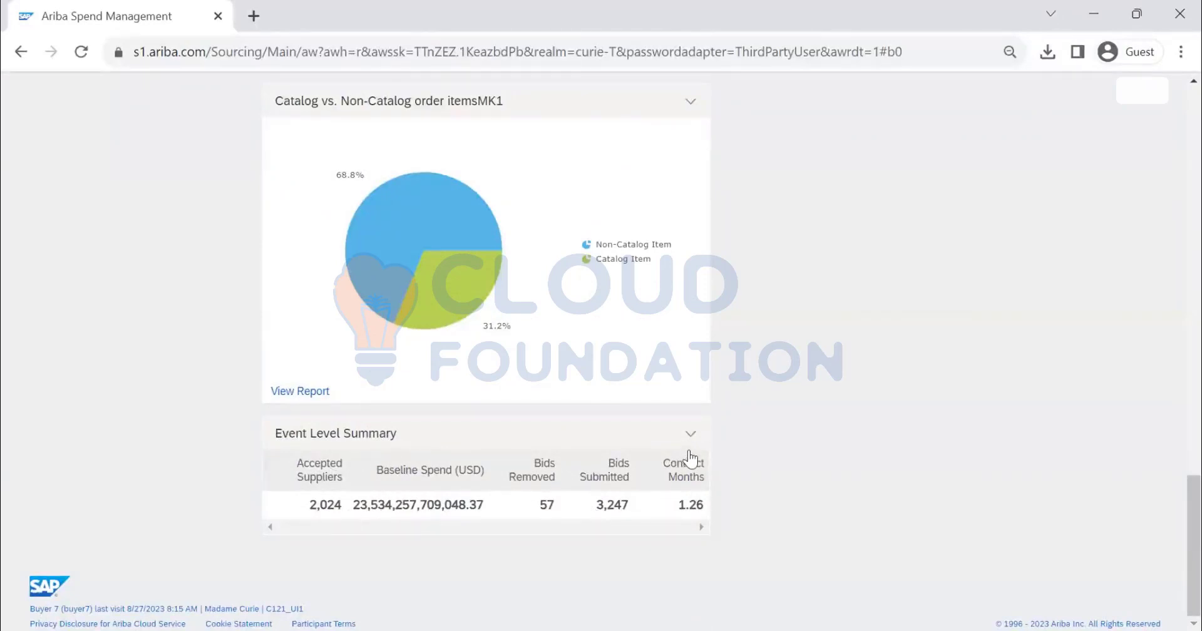
{"action": "left_click", "coordinate": [690, 437]}
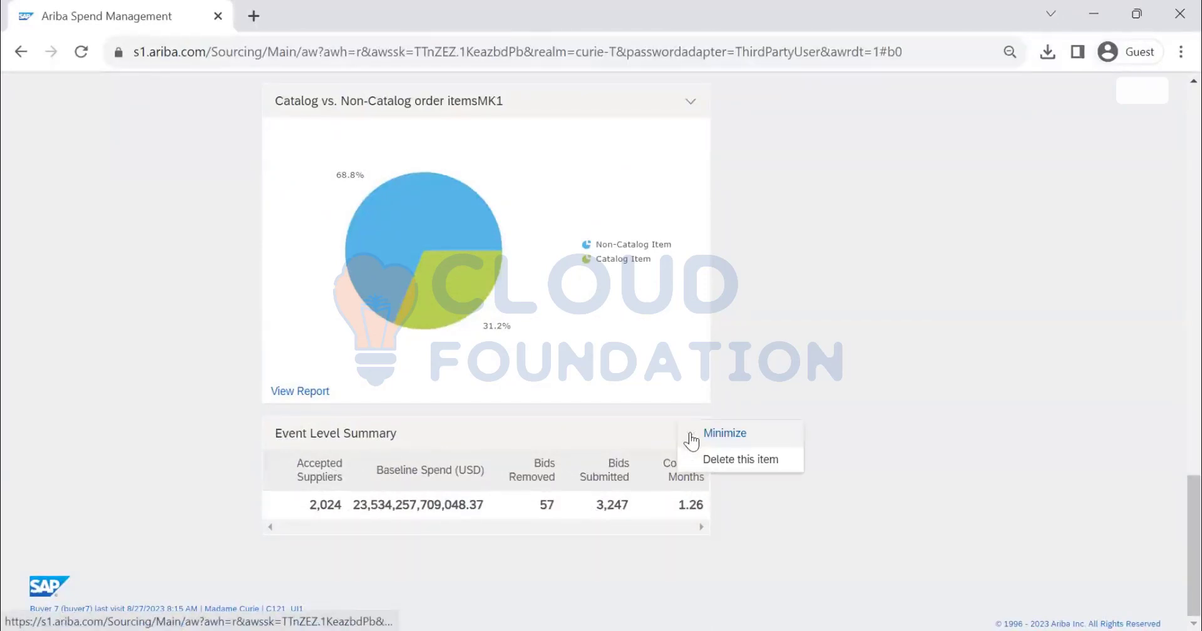
{"action": "left_click", "coordinate": [721, 463]}
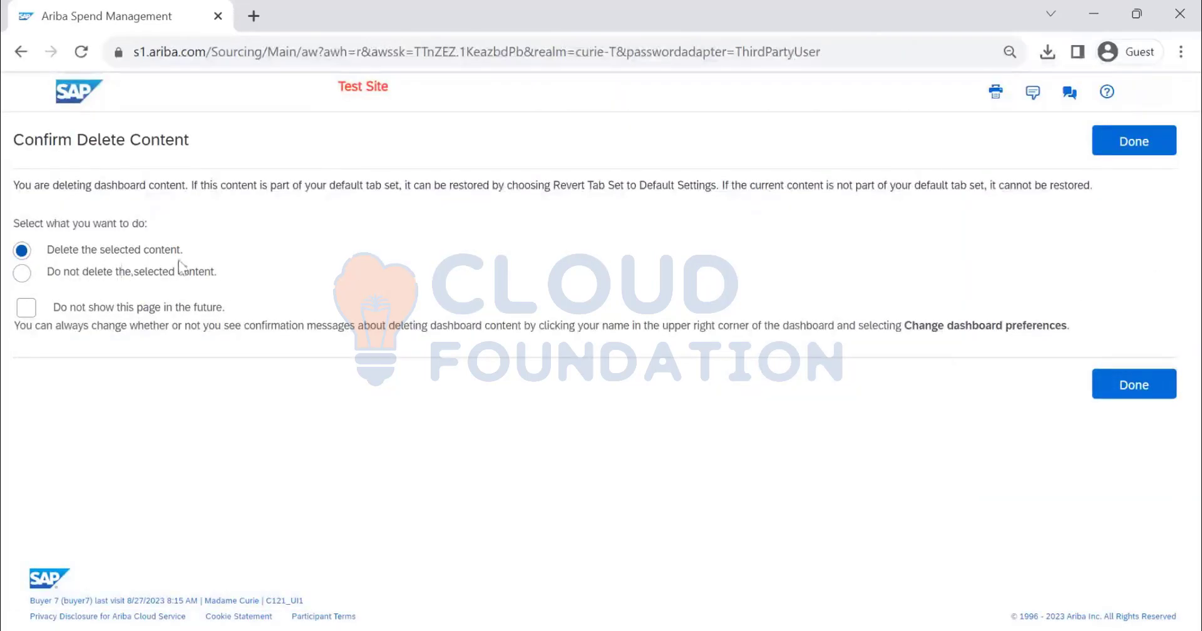
{"action": "left_click", "coordinate": [1135, 141]}
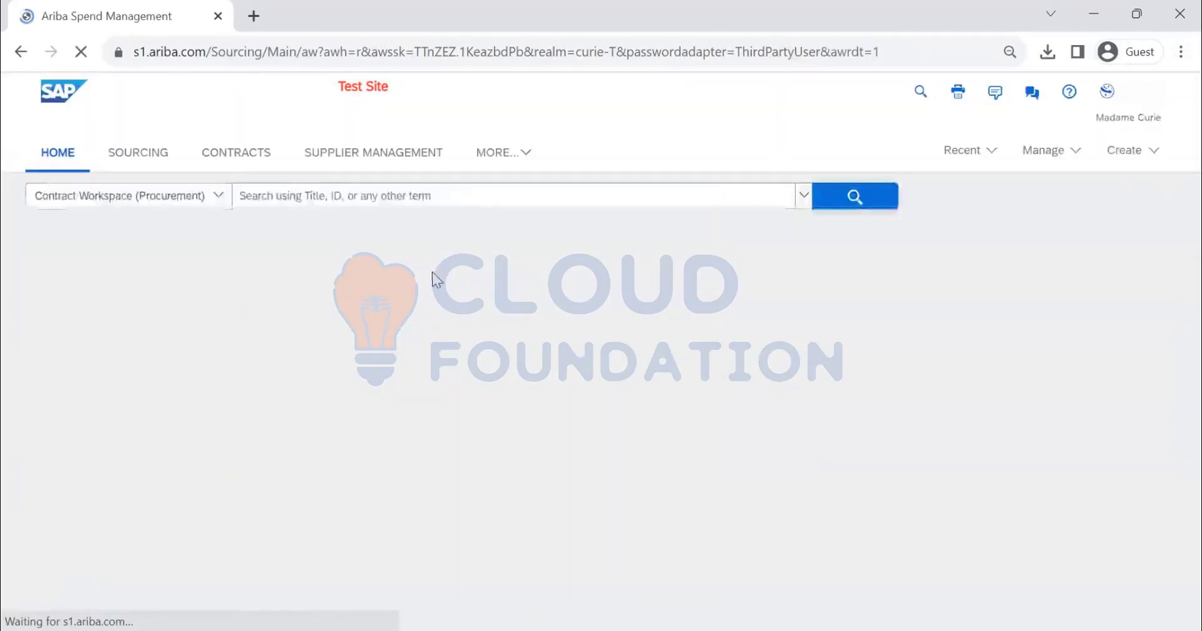
{"action": "scroll", "coordinate": [450, 350], "scroll_direction": "down", "scroll_amount": 10}
{"action": "scroll", "coordinate": [693, 330], "scroll_direction": "down", "scroll_amount": 5}
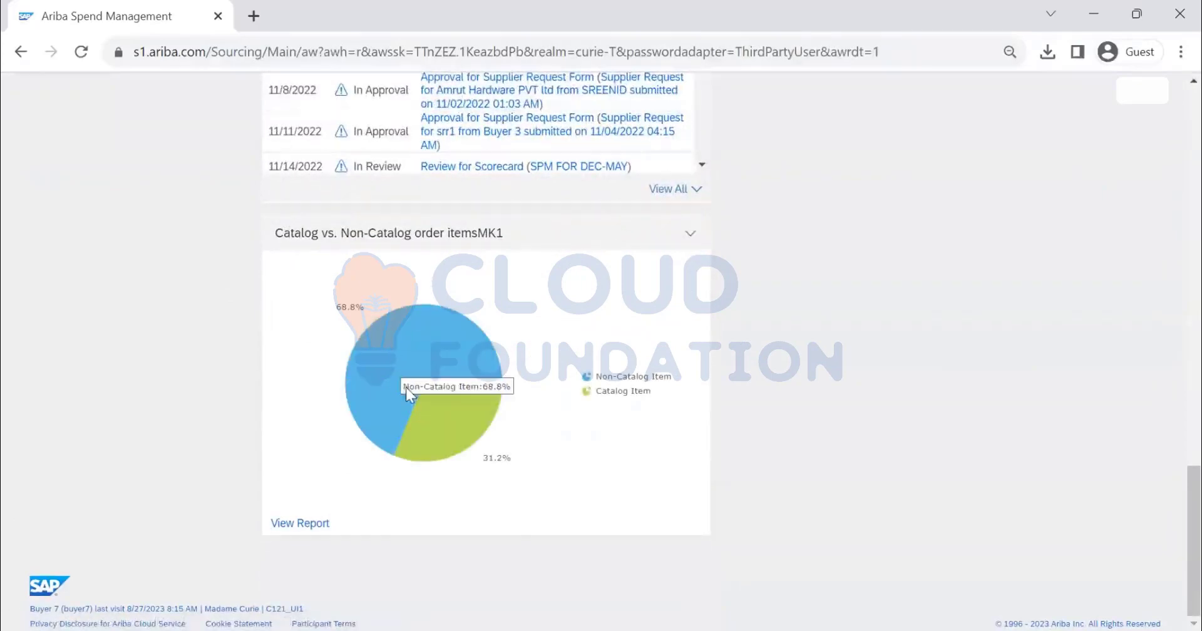
Open the Personal Workspace and look through the saved reports listed there
{"action": "scroll", "coordinate": [777, 338], "scroll_direction": "up", "scroll_amount": 3}
{"action": "scroll", "coordinate": [774, 332], "scroll_direction": "up", "scroll_amount": 15}
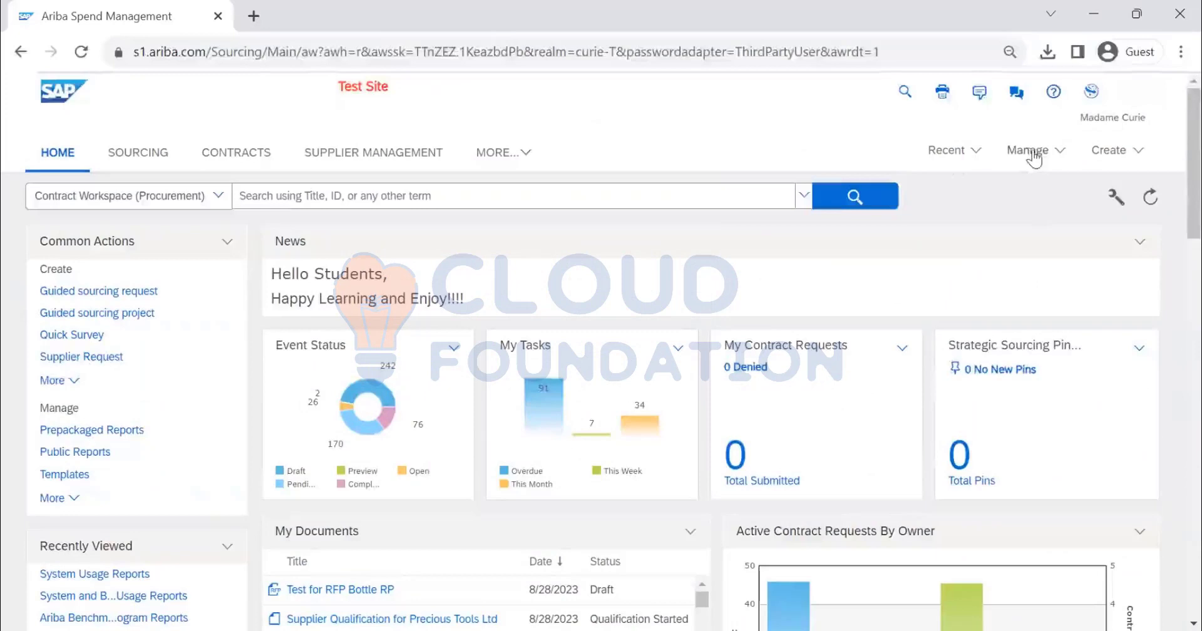
{"action": "left_click", "coordinate": [1032, 154]}
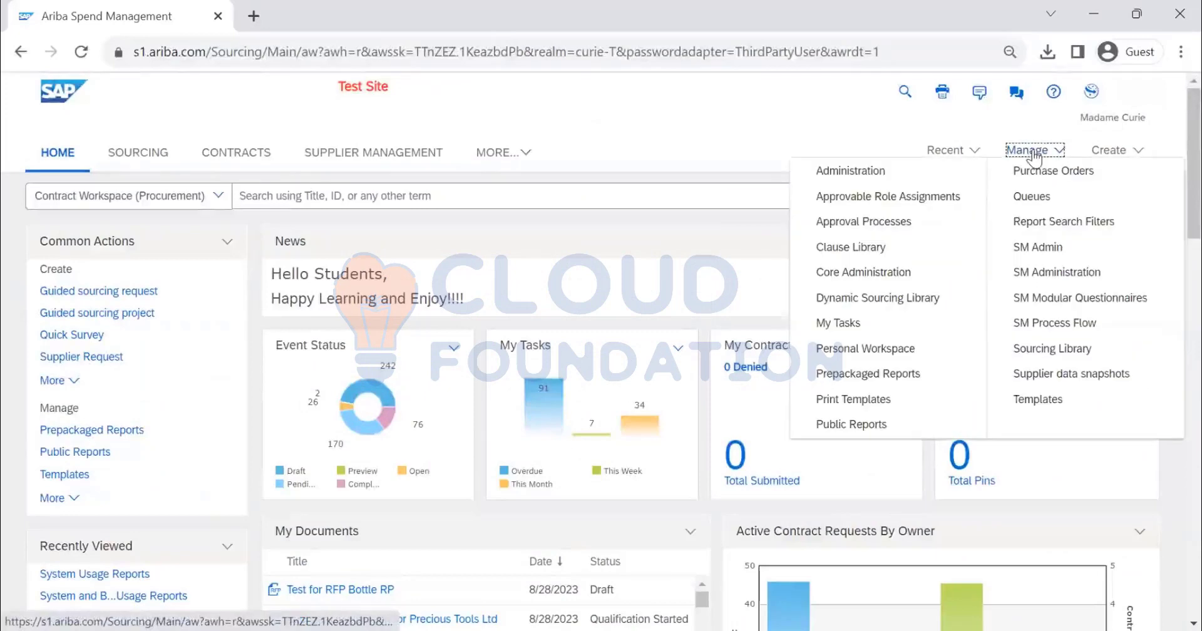
{"action": "left_click", "coordinate": [851, 349]}
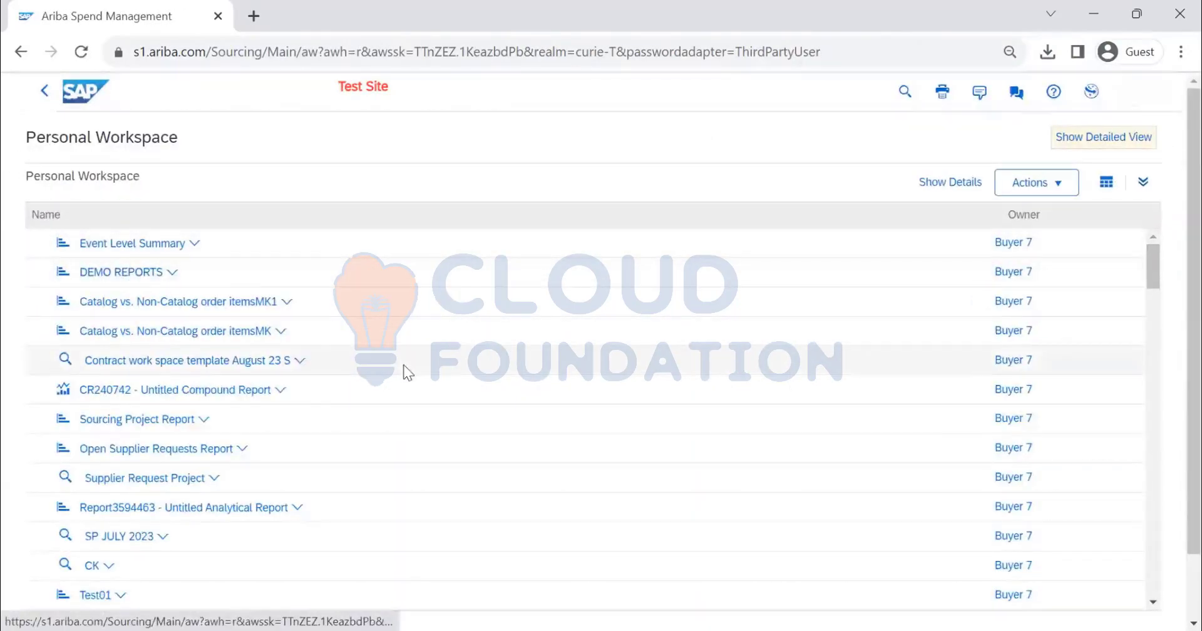
{"action": "scroll", "coordinate": [404, 372], "scroll_direction": "down", "scroll_amount": 10}
{"action": "scroll", "coordinate": [404, 374], "scroll_direction": "down", "scroll_amount": 10}
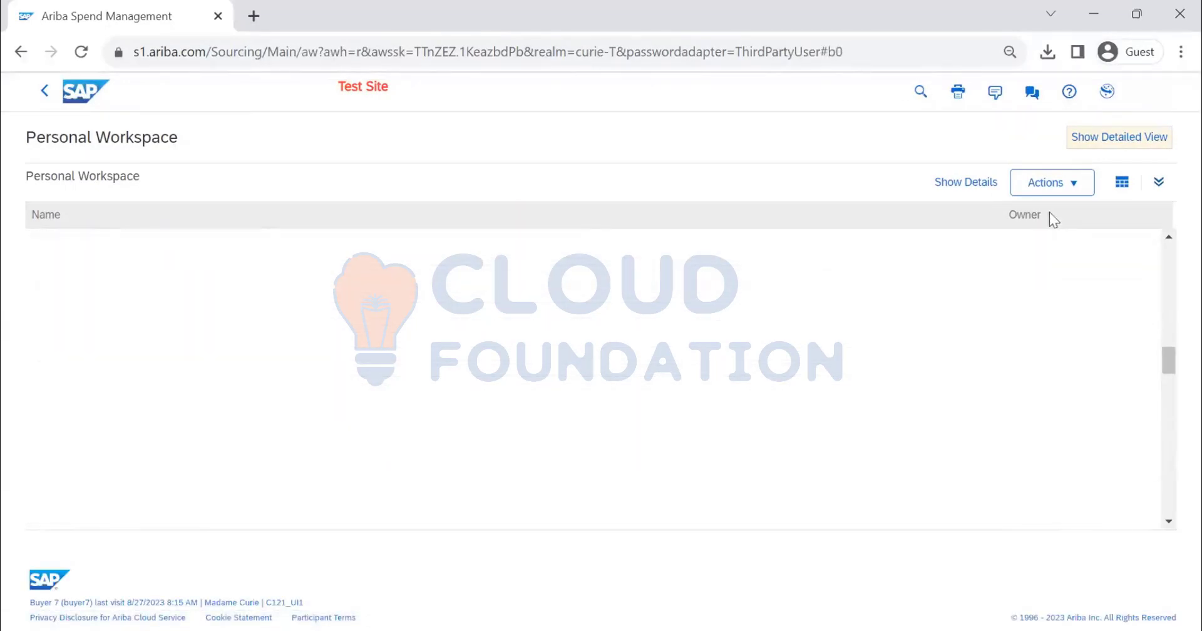
Create a folder in the Personal Workspace named TEST DEMO FOLDER with the description "THIS CONSISTS OF ALL THE REPORT IN DEMO"
{"action": "left_click", "coordinate": [1052, 183]}
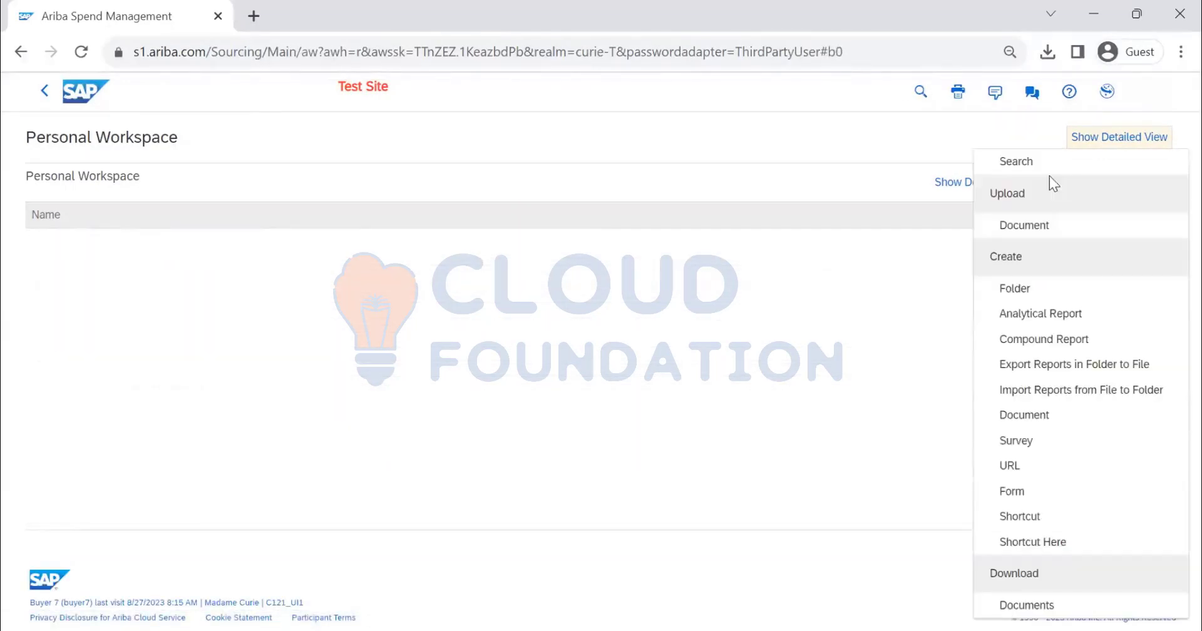
{"action": "left_click", "coordinate": [1028, 293]}
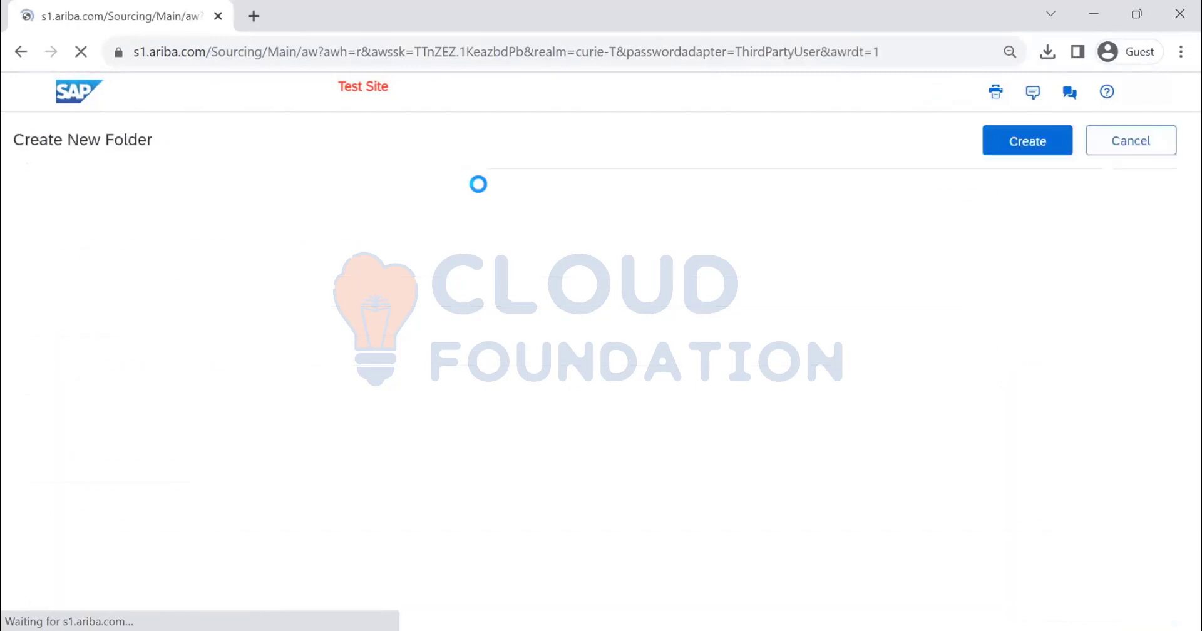
{"action": "left_click", "coordinate": [496, 267]}
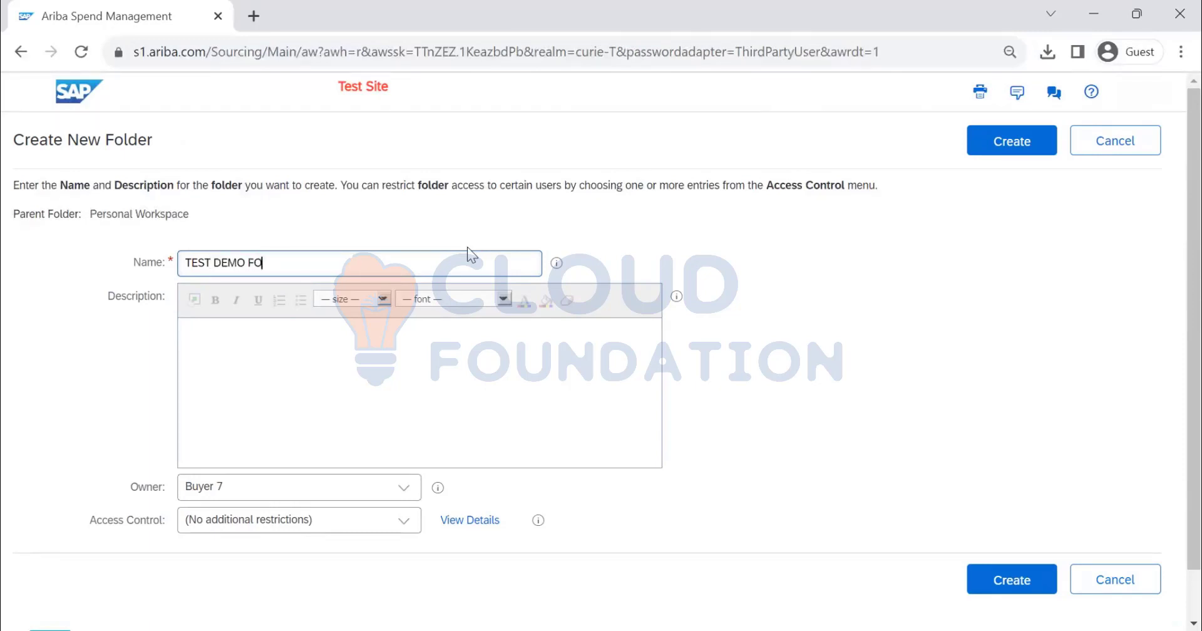
{"action": "type", "text": "LDER"}
{"action": "left_click", "coordinate": [431, 367]}
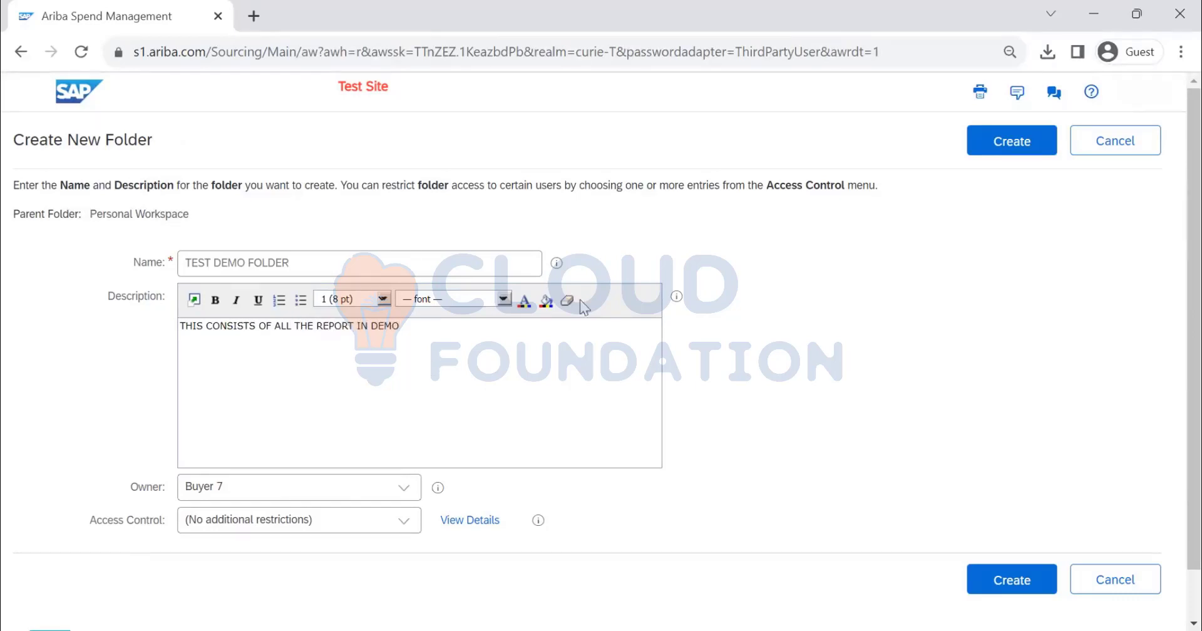
{"action": "left_click", "coordinate": [972, 147]}
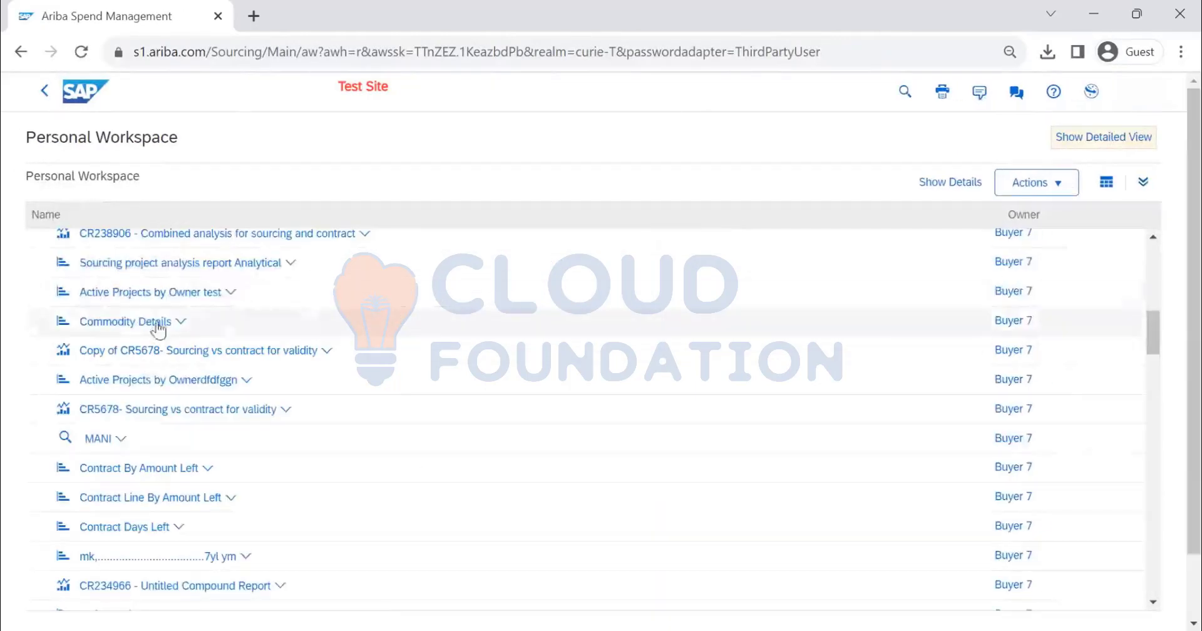
Find TEST DEMO FOLDER in the Personal Workspace list and move the Requisition report into it
{"action": "scroll", "coordinate": [157, 322], "scroll_direction": "up", "scroll_amount": 7}
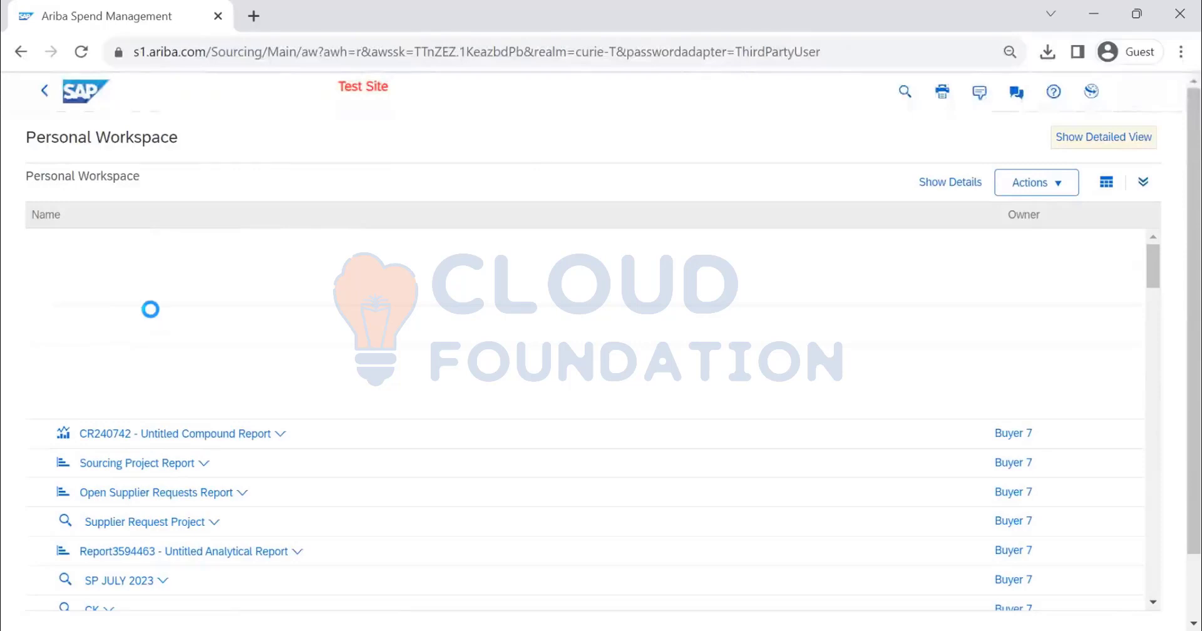
{"action": "scroll", "coordinate": [188, 331], "scroll_direction": "down", "scroll_amount": 15}
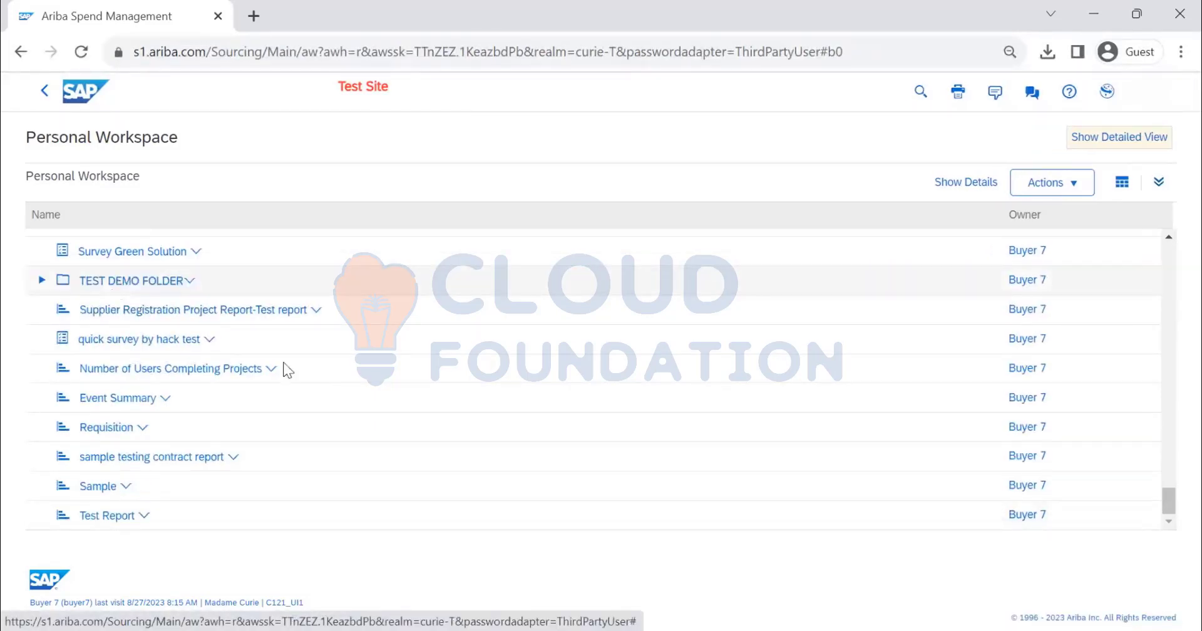
{"action": "scroll", "coordinate": [236, 414], "scroll_direction": "up", "scroll_amount": 6}
{"action": "scroll", "coordinate": [201, 438], "scroll_direction": "down", "scroll_amount": 6}
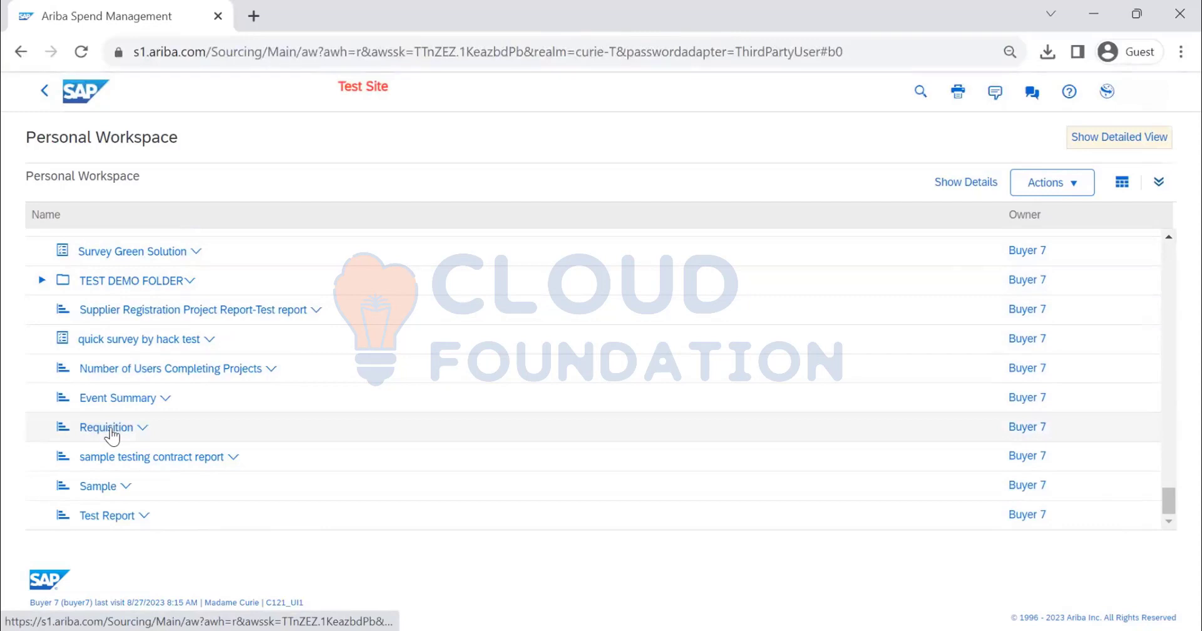
{"action": "left_click_drag", "start_coordinate": [111, 435], "coordinate": [64, 287]}
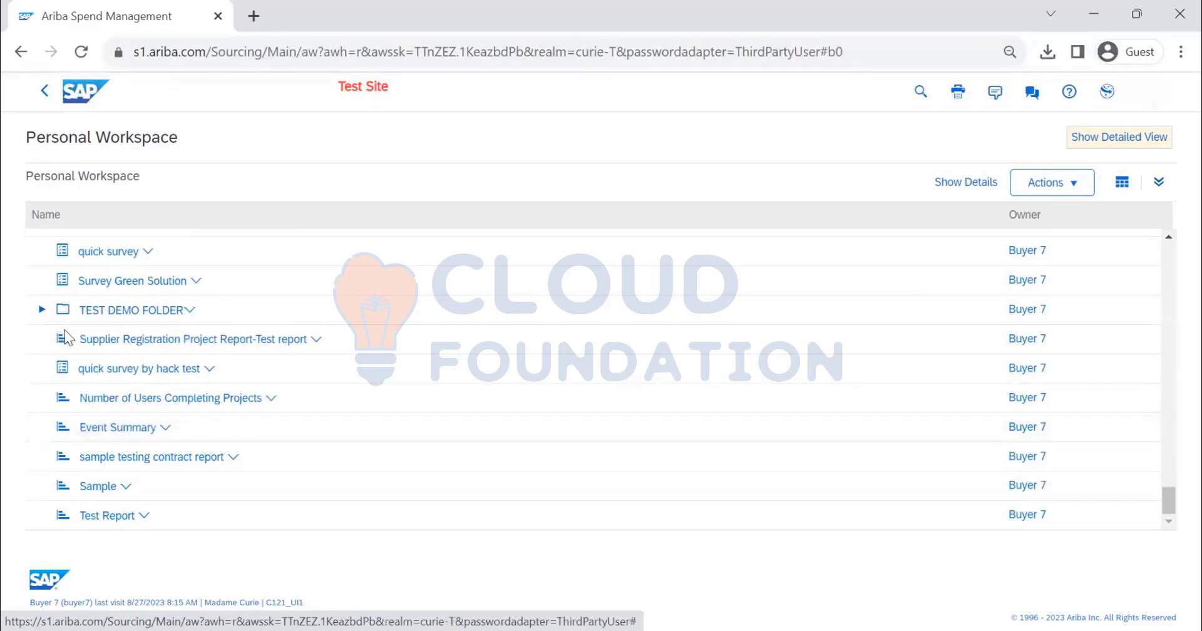
Open TEST DEMO FOLDER from the Personal Workspace and view the actions available for the folder
{"action": "scroll", "coordinate": [150, 391], "scroll_direction": "up", "scroll_amount": 10}
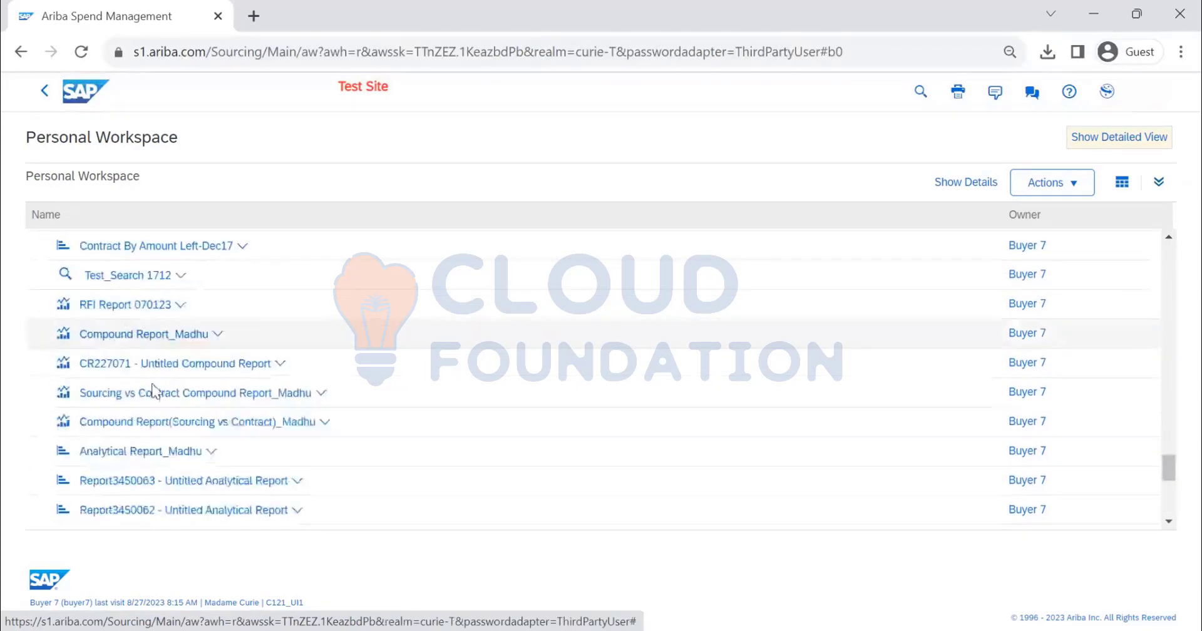
{"action": "scroll", "coordinate": [152, 393], "scroll_direction": "up", "scroll_amount": 5}
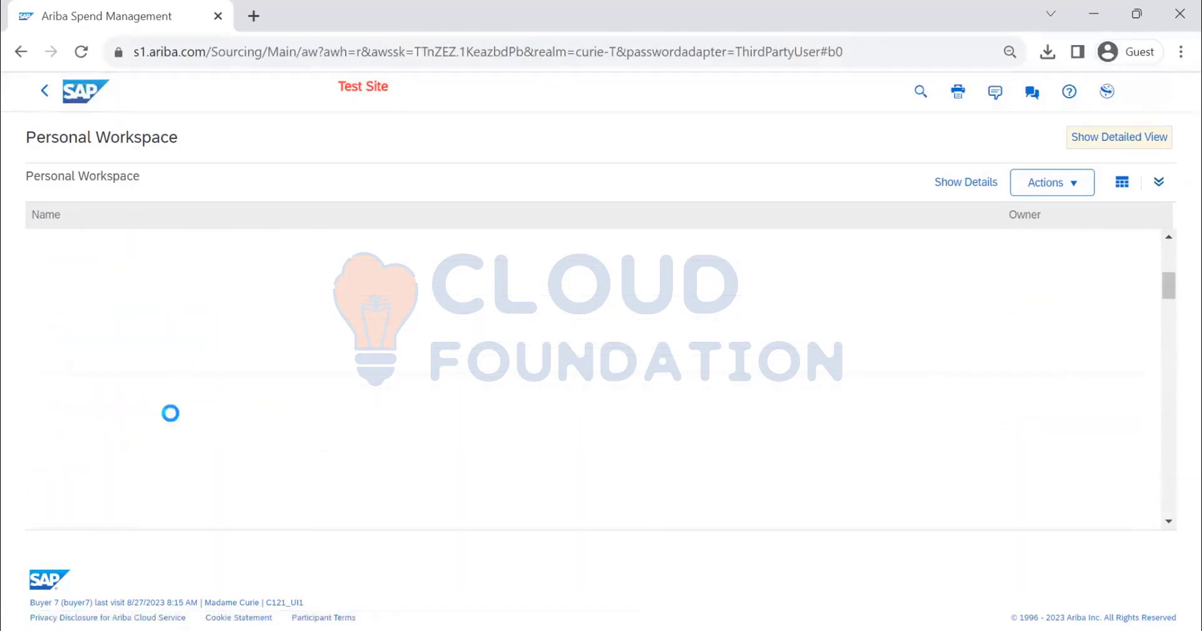
{"action": "scroll", "coordinate": [188, 416], "scroll_direction": "down", "scroll_amount": 5}
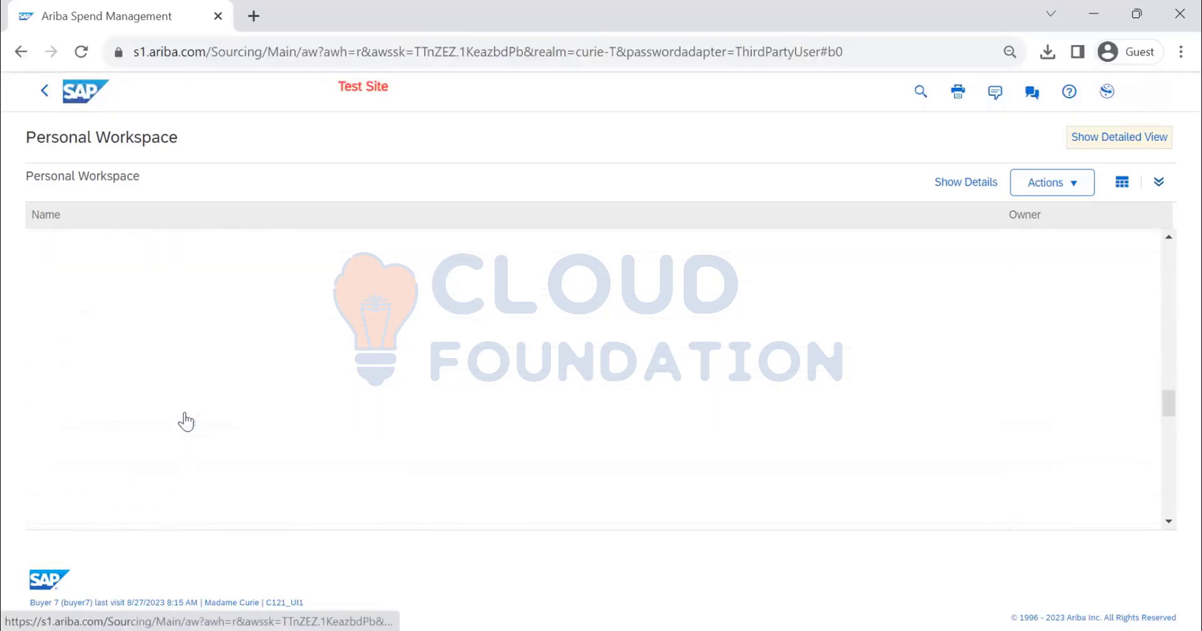
{"action": "scroll", "coordinate": [181, 420], "scroll_direction": "down", "scroll_amount": 5}
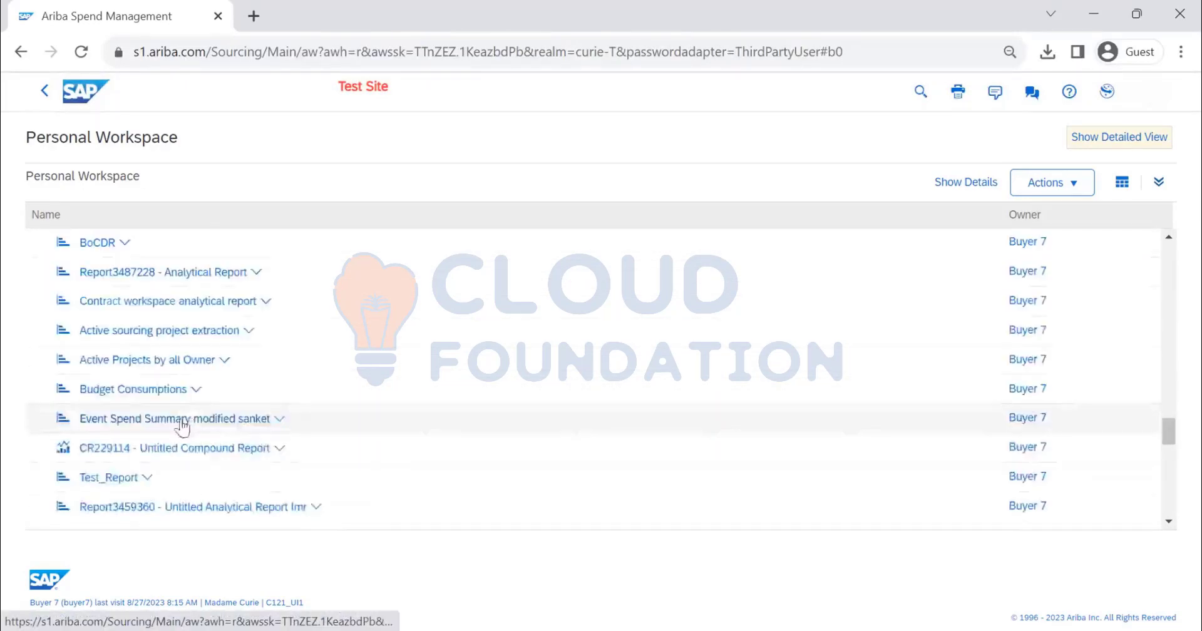
{"action": "left_click", "coordinate": [189, 280]}
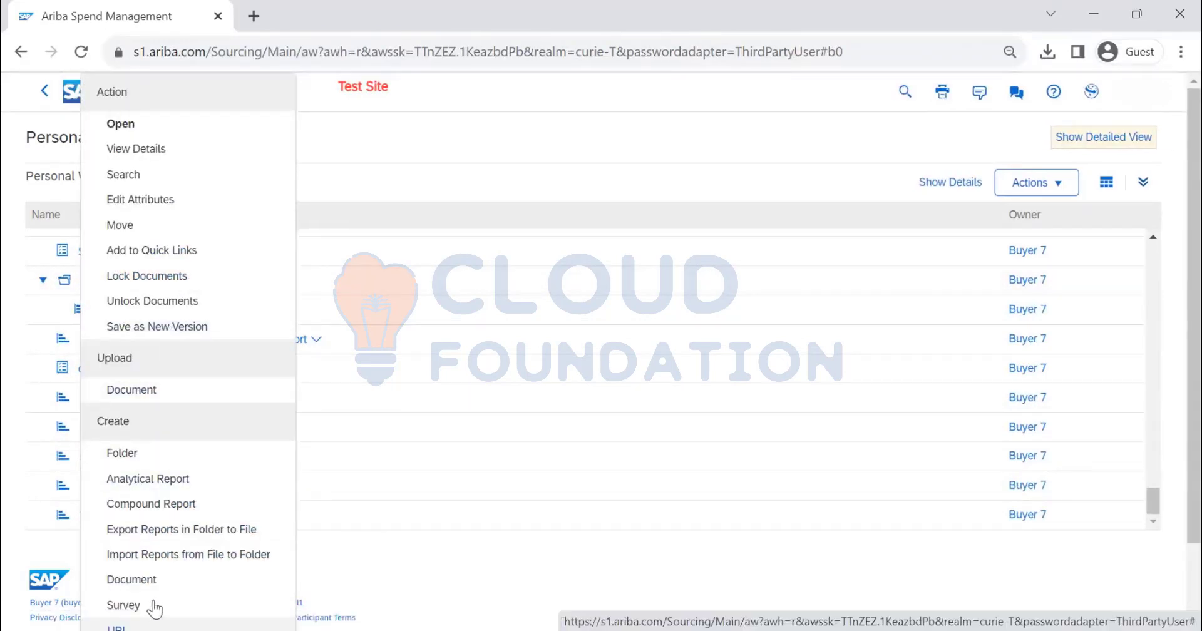
{"action": "scroll", "coordinate": [165, 418], "scroll_direction": "down", "scroll_amount": 2}
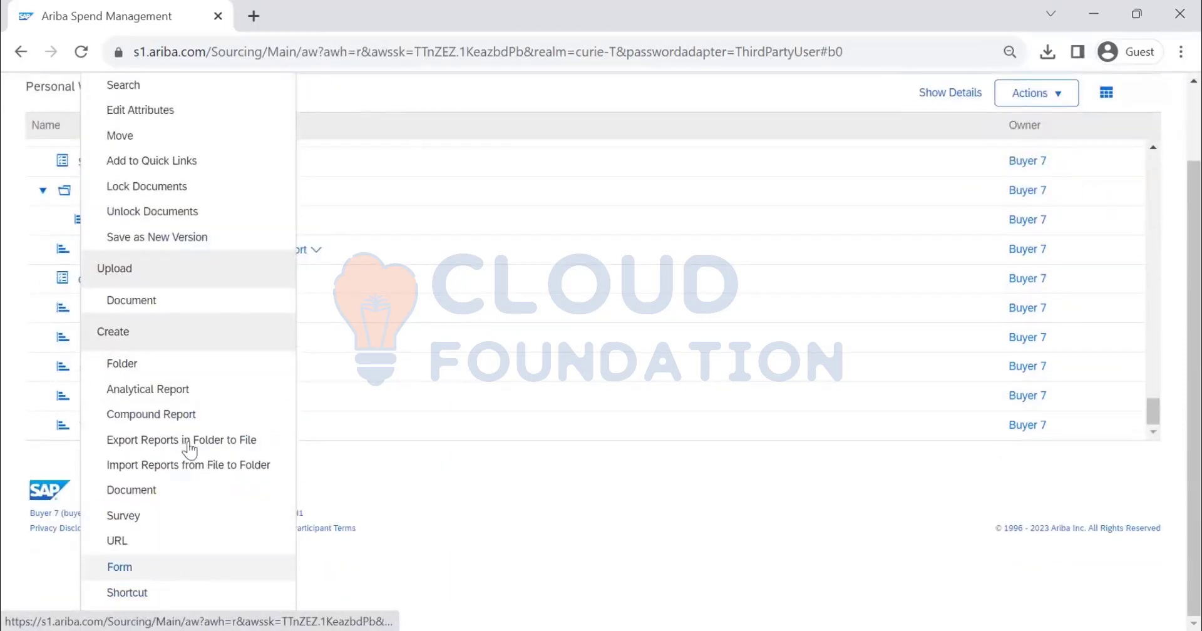
{"action": "scroll", "coordinate": [185, 438], "scroll_direction": "up", "scroll_amount": 2}
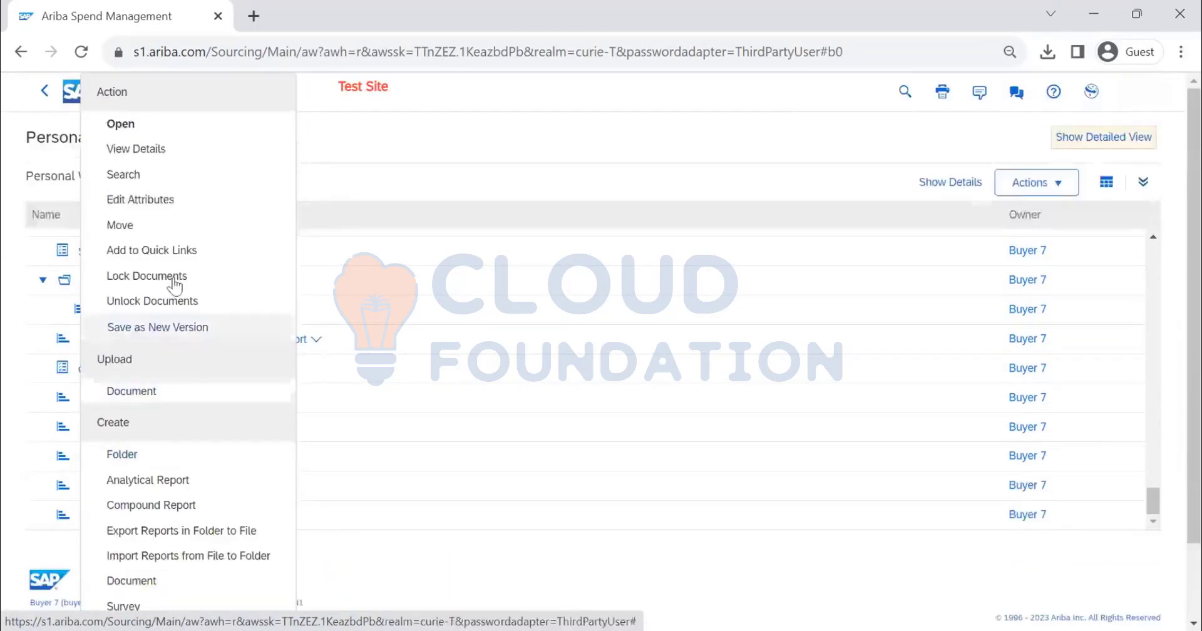
{"action": "left_click", "coordinate": [175, 132]}
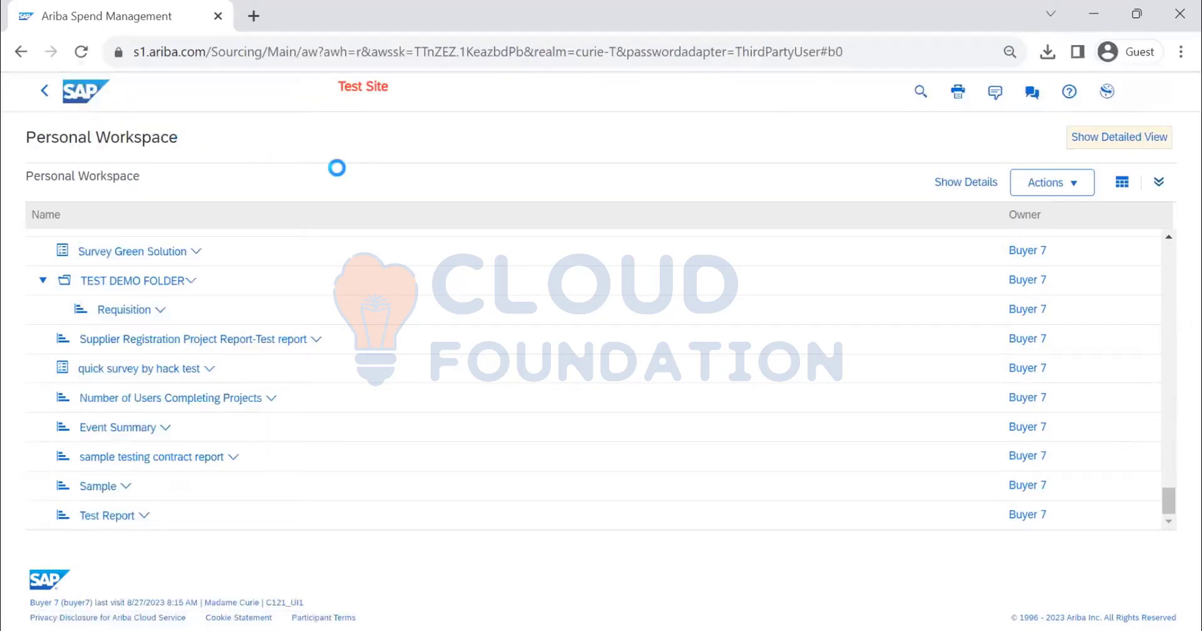
{"action": "left_click", "coordinate": [1113, 182]}
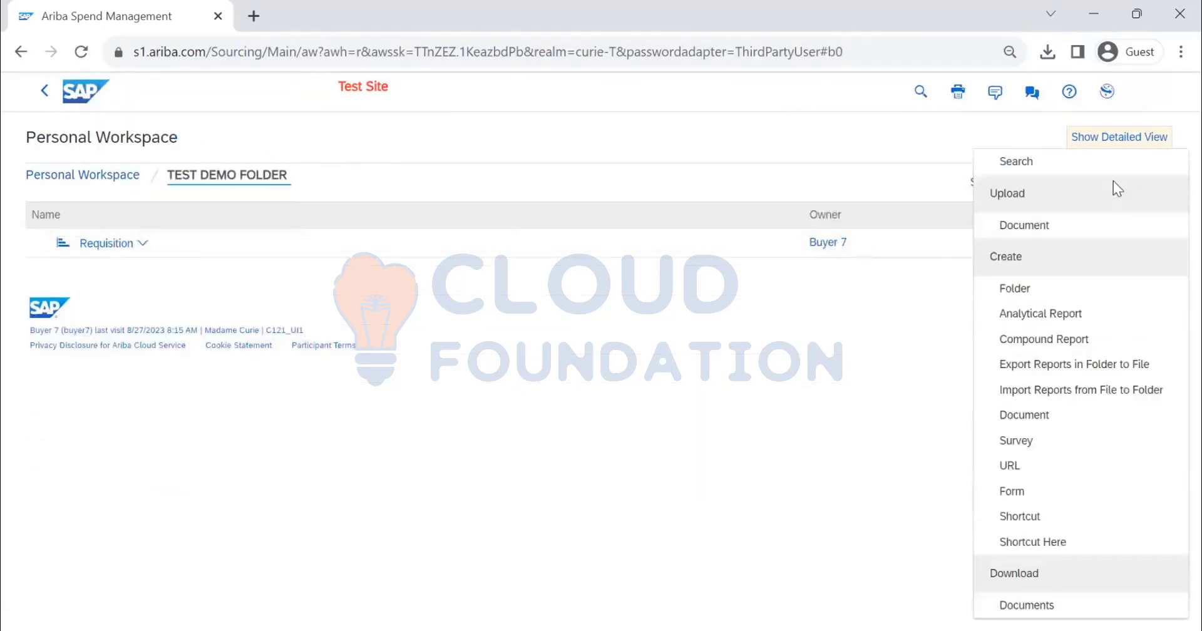
{"action": "left_click", "coordinate": [807, 416]}
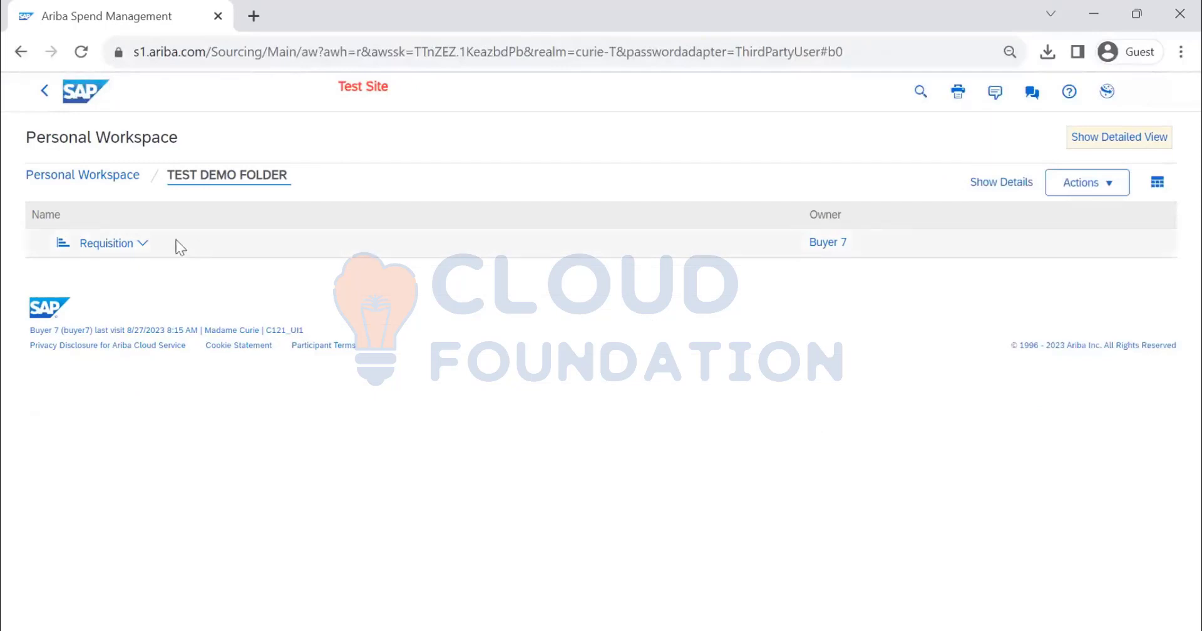
Move the Requisition report out of TEST DEMO FOLDER and back into the main Personal Workspace
{"action": "left_click", "coordinate": [143, 244]}
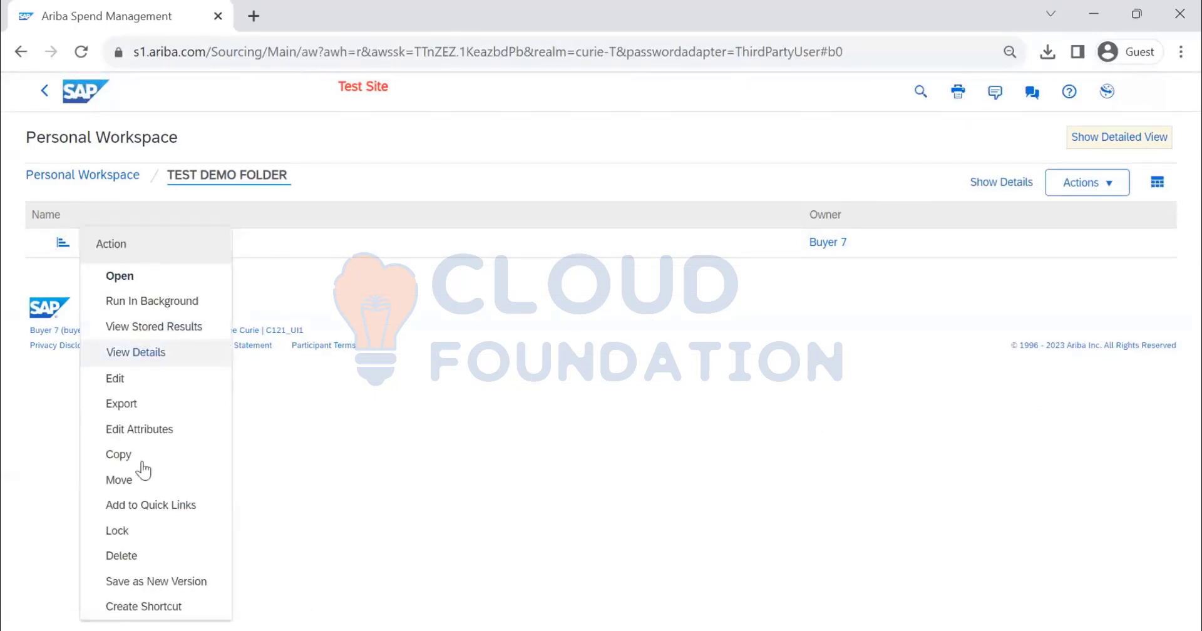
{"action": "left_click", "coordinate": [141, 479]}
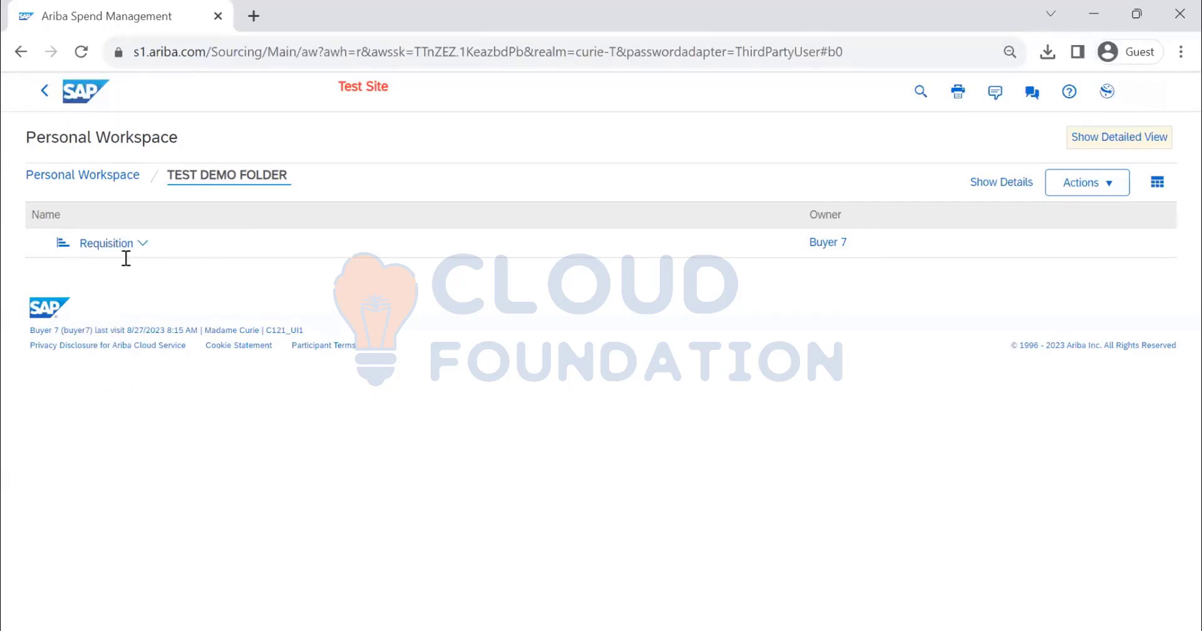
{"action": "left_click", "coordinate": [34, 291]}
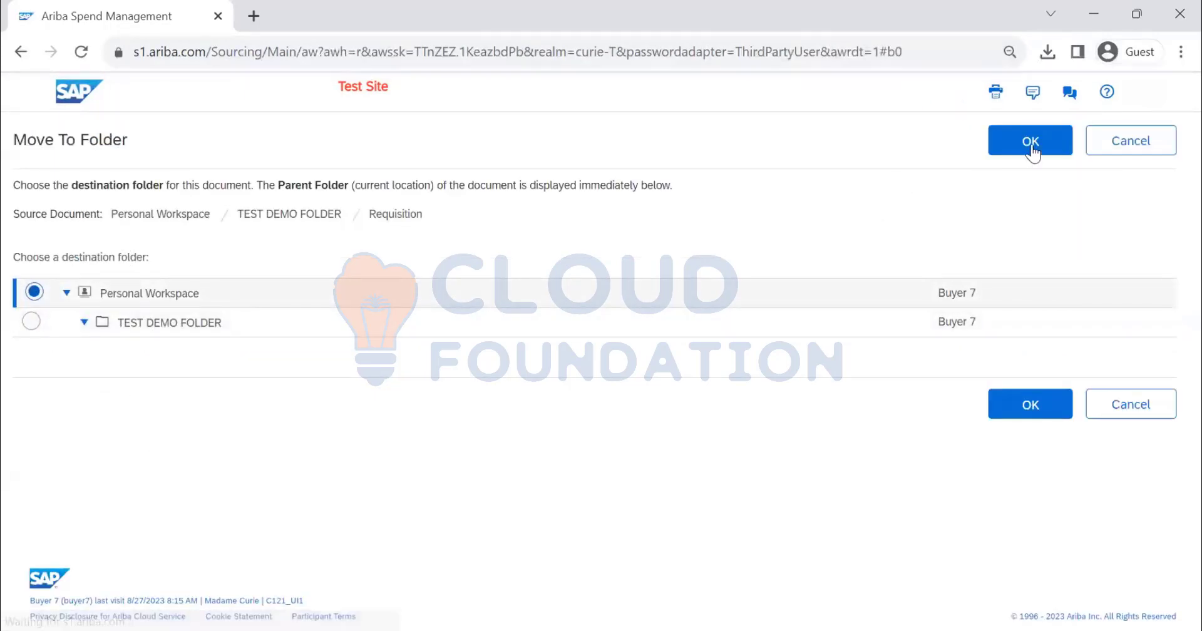
{"action": "left_click", "coordinate": [1031, 149]}
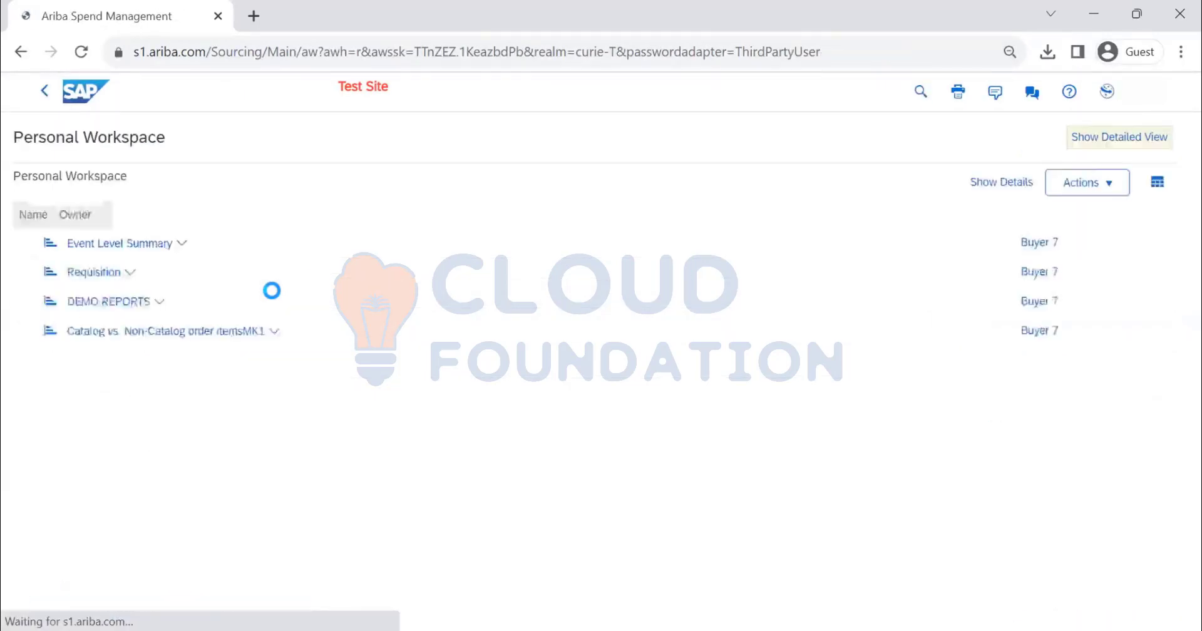
Find TEST DEMO FOLDER in the Personal Workspace list and delete it
{"action": "scroll", "coordinate": [194, 323], "scroll_direction": "down", "scroll_amount": 15}
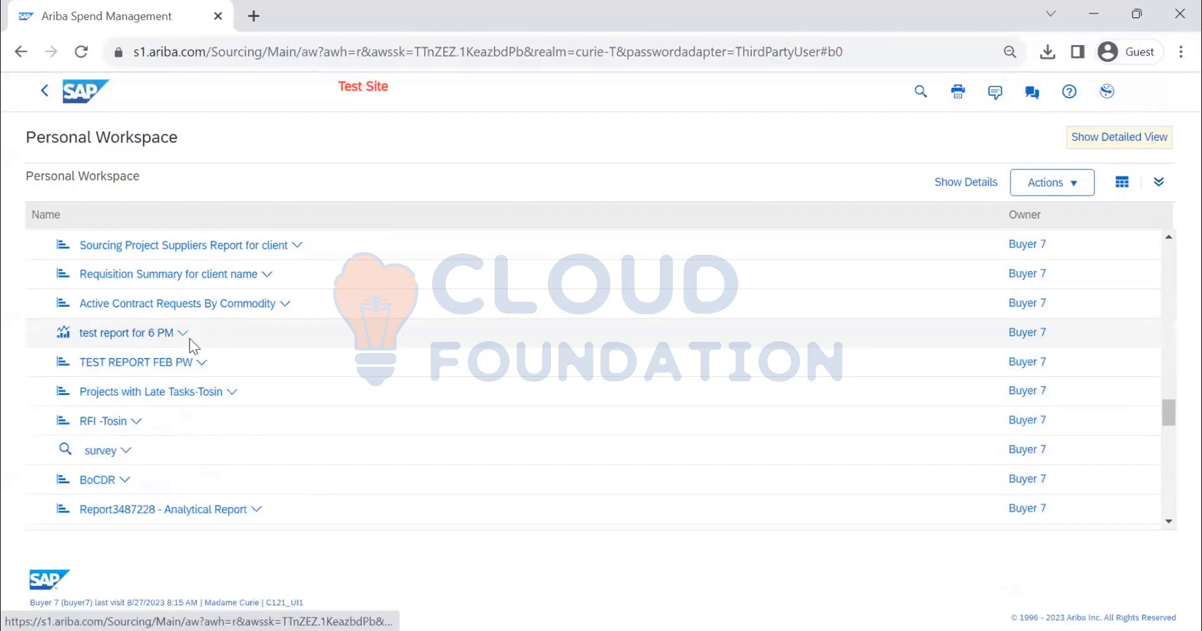
{"action": "scroll", "coordinate": [194, 347], "scroll_direction": "down", "scroll_amount": 15}
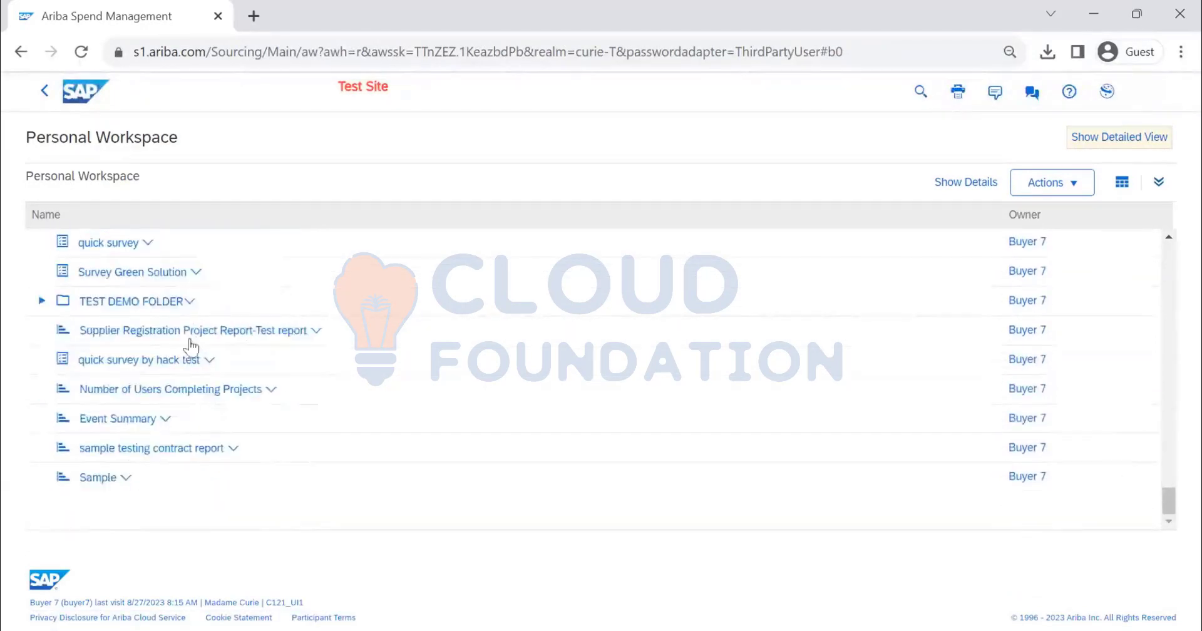
{"action": "left_click", "coordinate": [190, 312]}
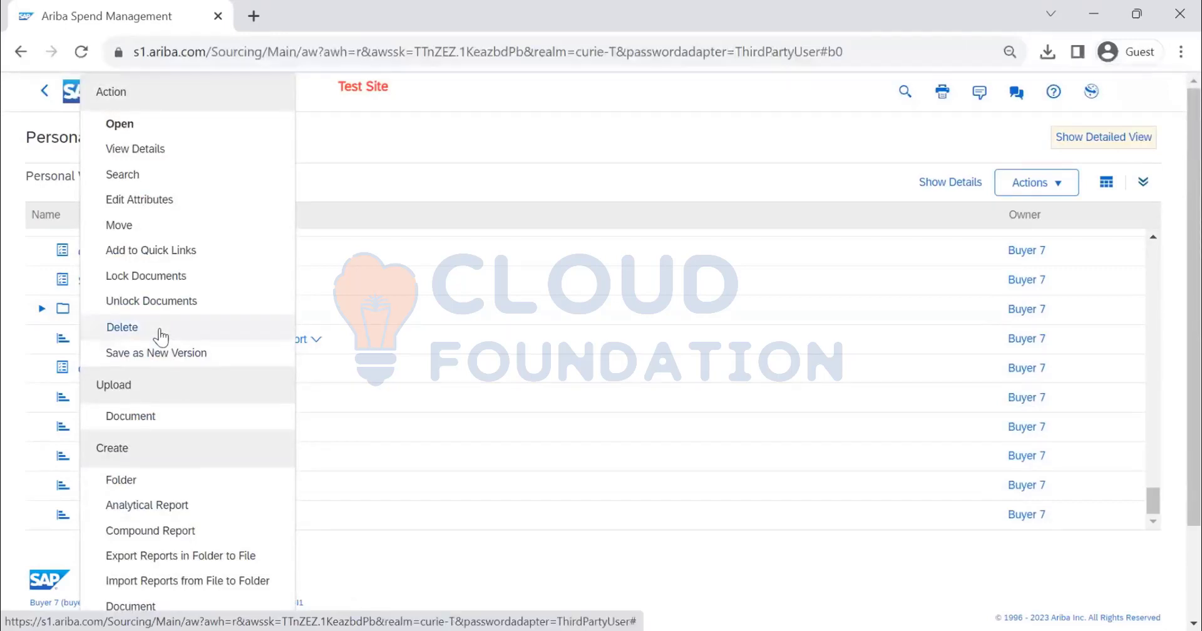
{"action": "left_click", "coordinate": [123, 328]}
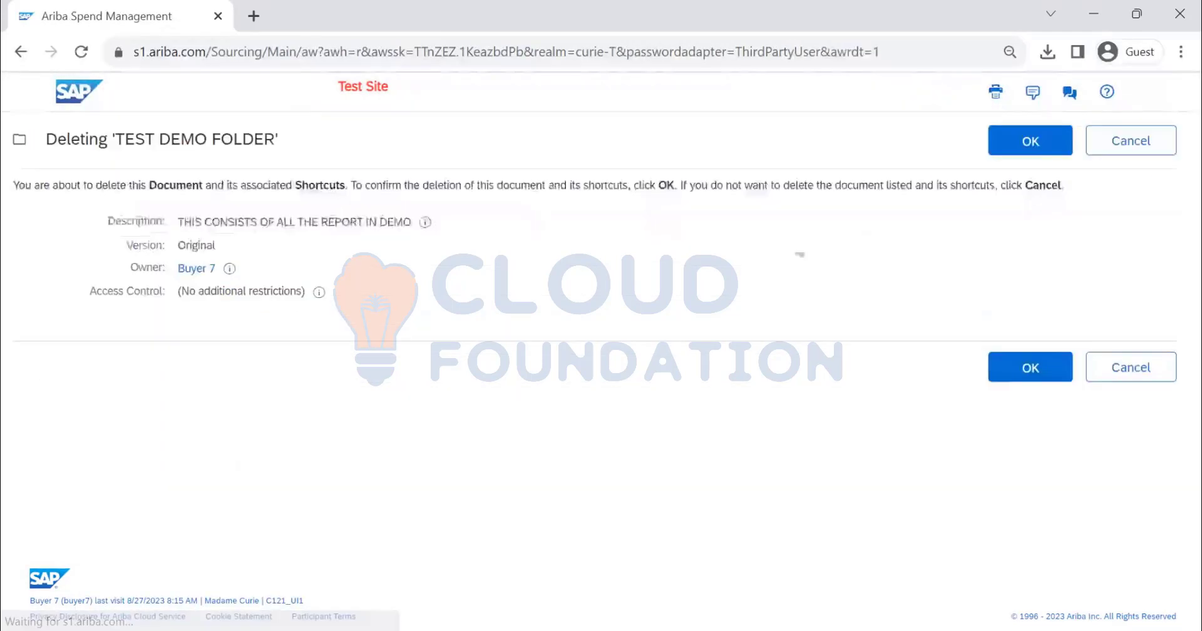
{"action": "left_click", "coordinate": [1062, 140]}
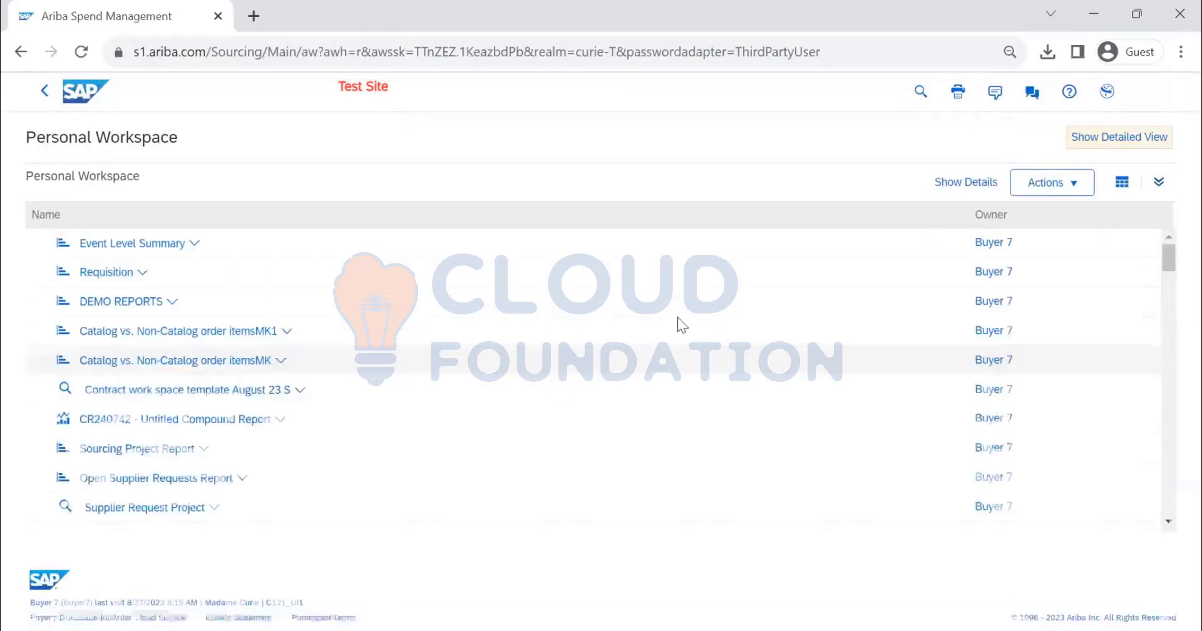
Open Public Reports from the home dashboard, look through the full list of shared reports, and expand the last folder to view its contents
{"action": "left_click", "coordinate": [44, 92]}
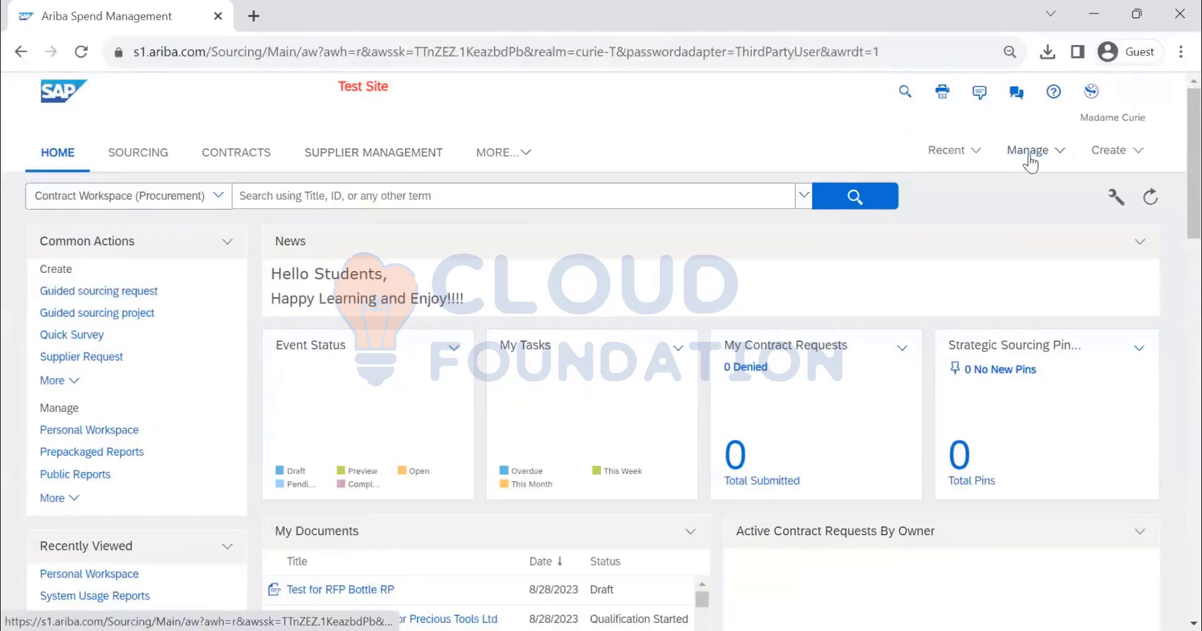
{"action": "left_click", "coordinate": [1033, 151]}
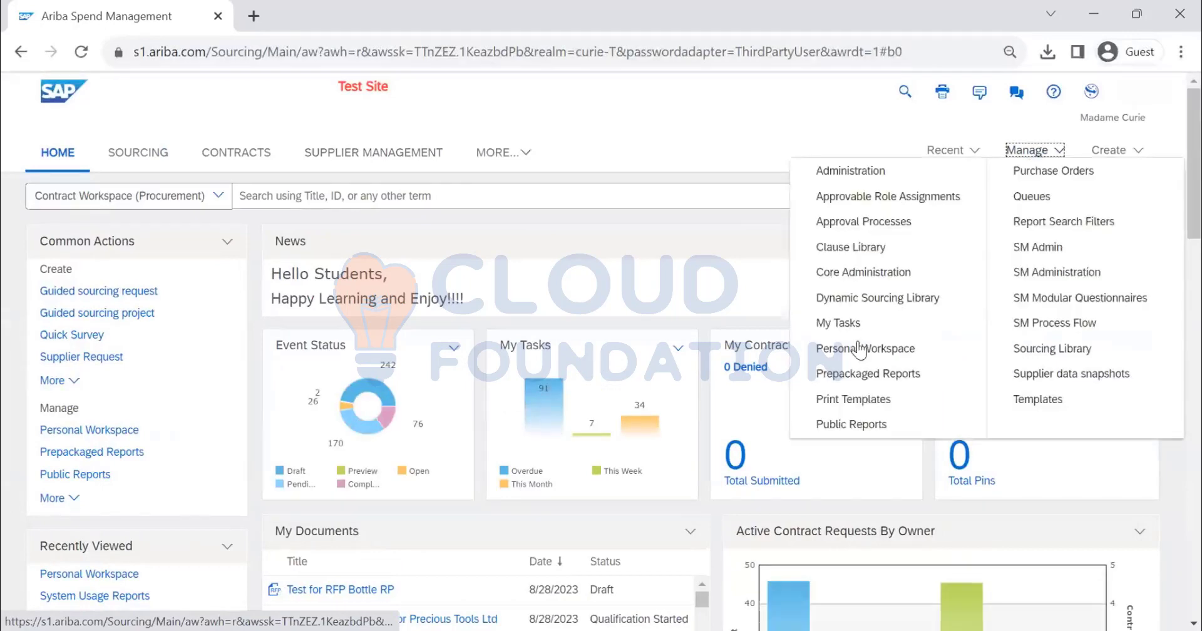
{"action": "left_click", "coordinate": [851, 425]}
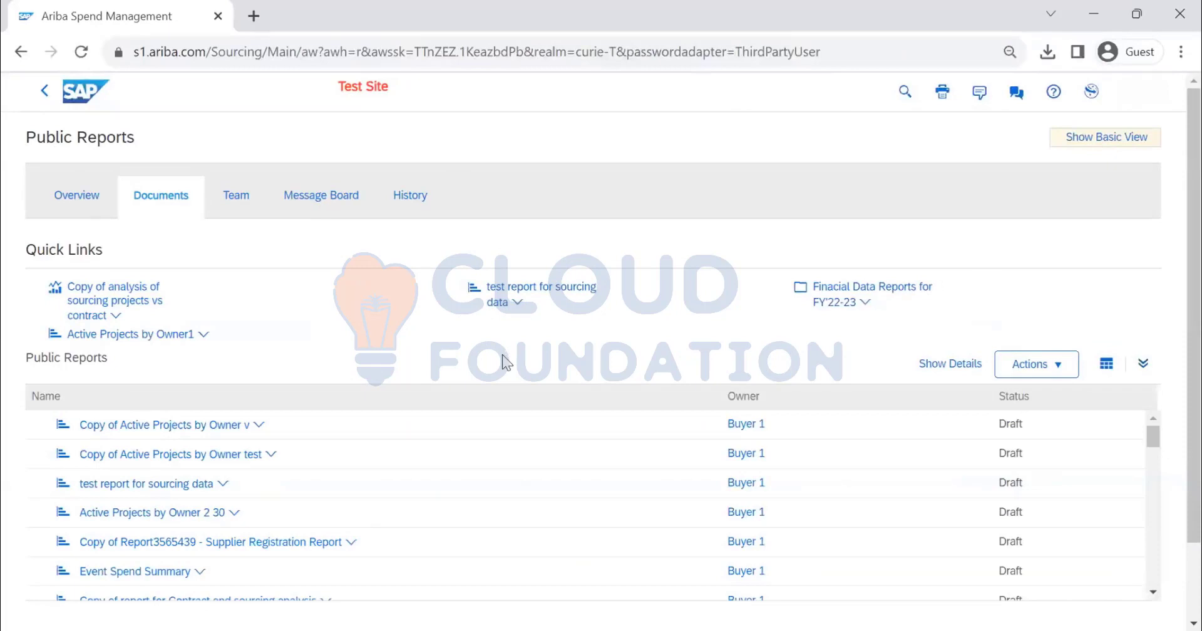
{"action": "scroll", "coordinate": [504, 357], "scroll_direction": "down", "scroll_amount": 2}
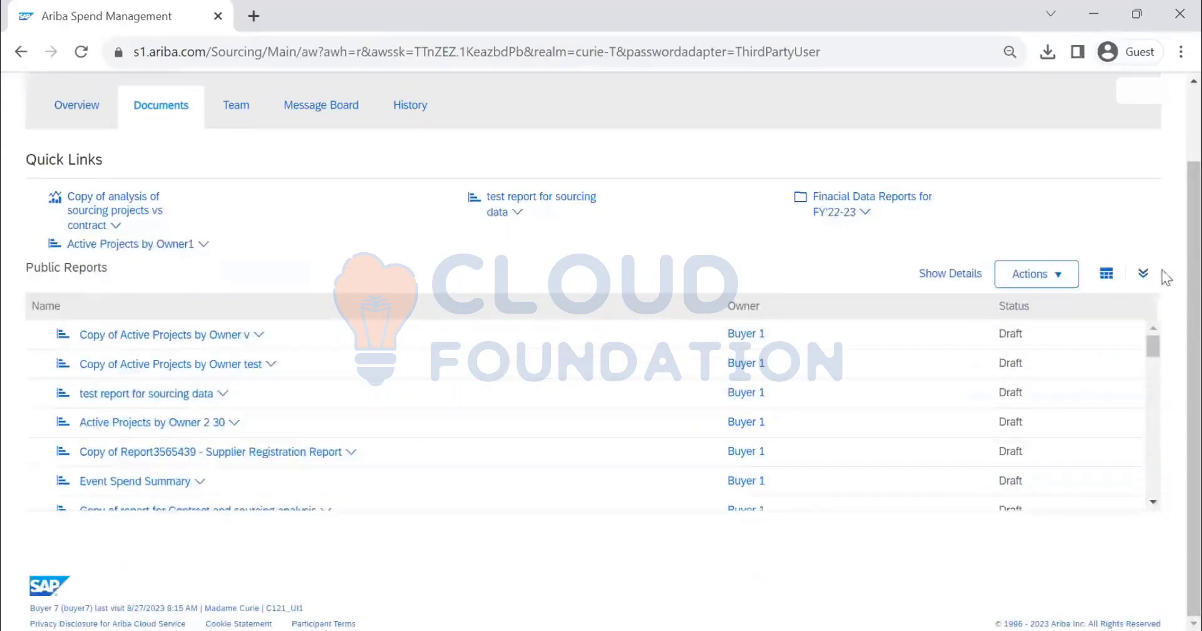
{"action": "left_click", "coordinate": [1145, 277]}
{"action": "scroll", "coordinate": [376, 386], "scroll_direction": "down", "scroll_amount": 8}
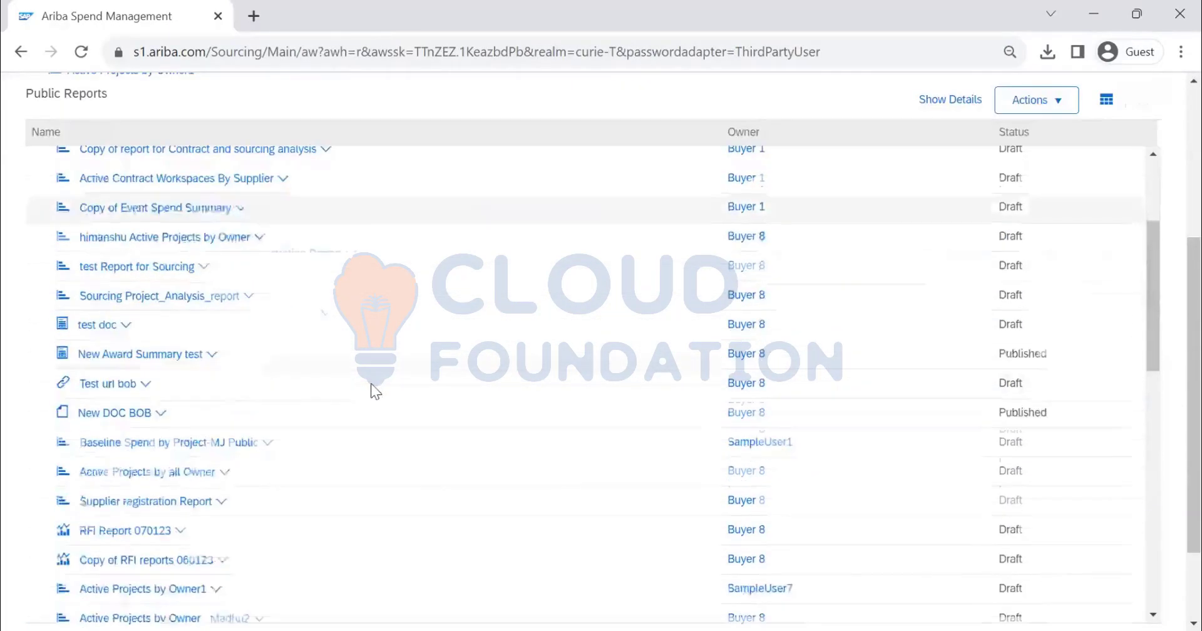
{"action": "scroll", "coordinate": [365, 395], "scroll_direction": "down", "scroll_amount": 10}
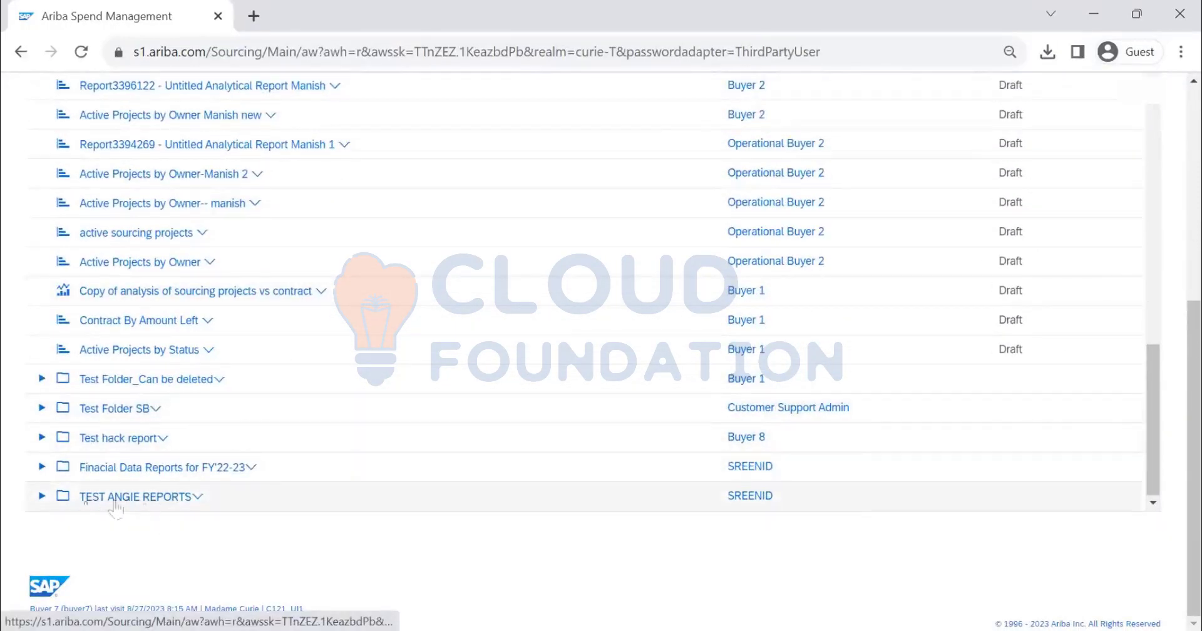
{"action": "left_click", "coordinate": [40, 498]}
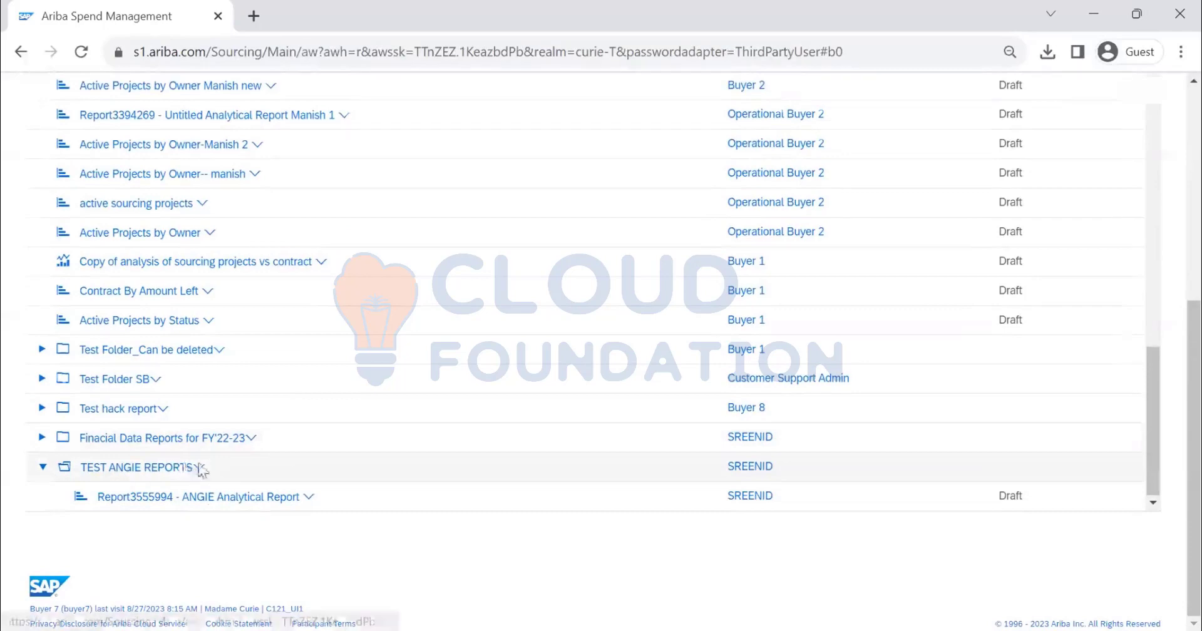
{"action": "scroll", "coordinate": [899, 196], "scroll_direction": "up", "scroll_amount": 15}
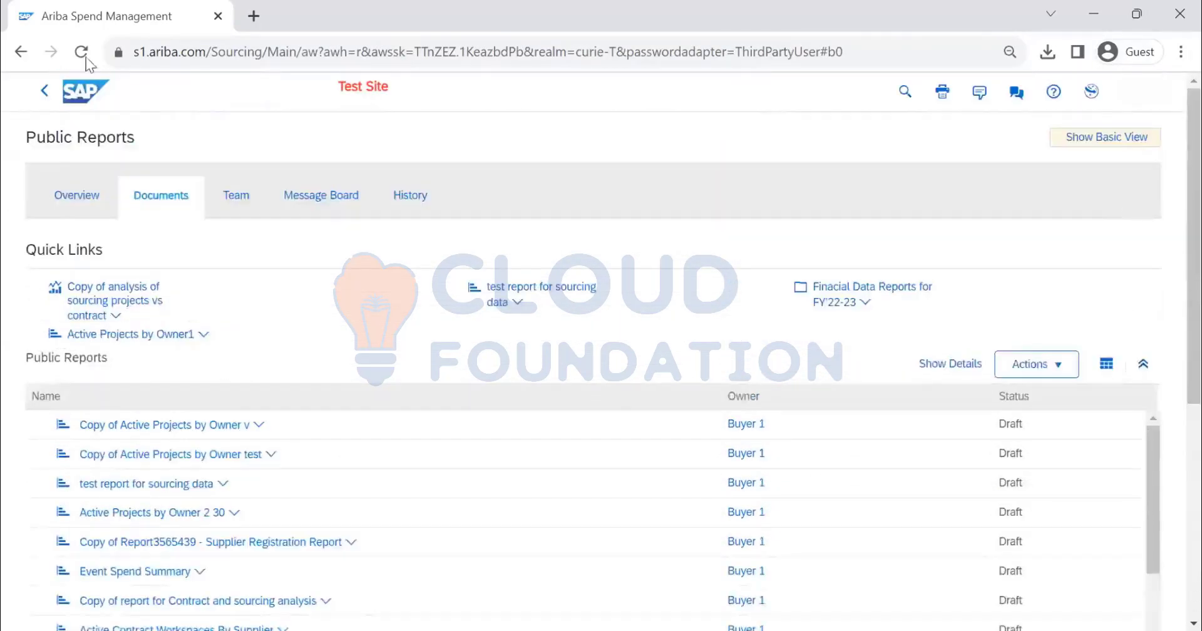
Return to the home dashboard and start creating a new analytical report
{"action": "left_click", "coordinate": [92, 97]}
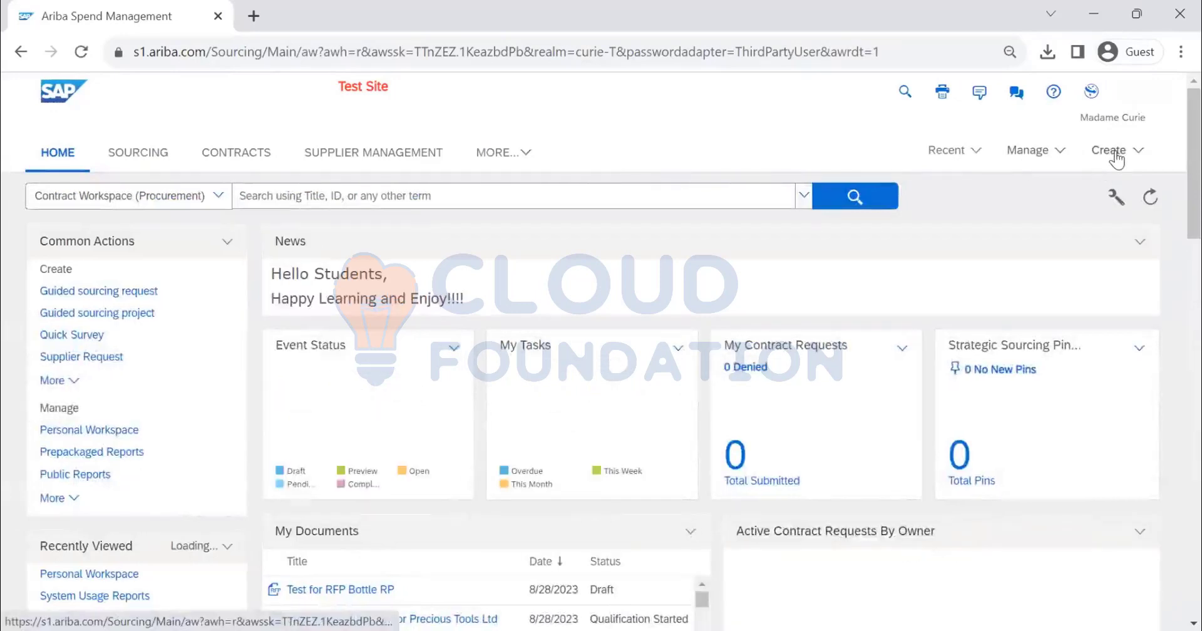
{"action": "left_click", "coordinate": [1116, 156]}
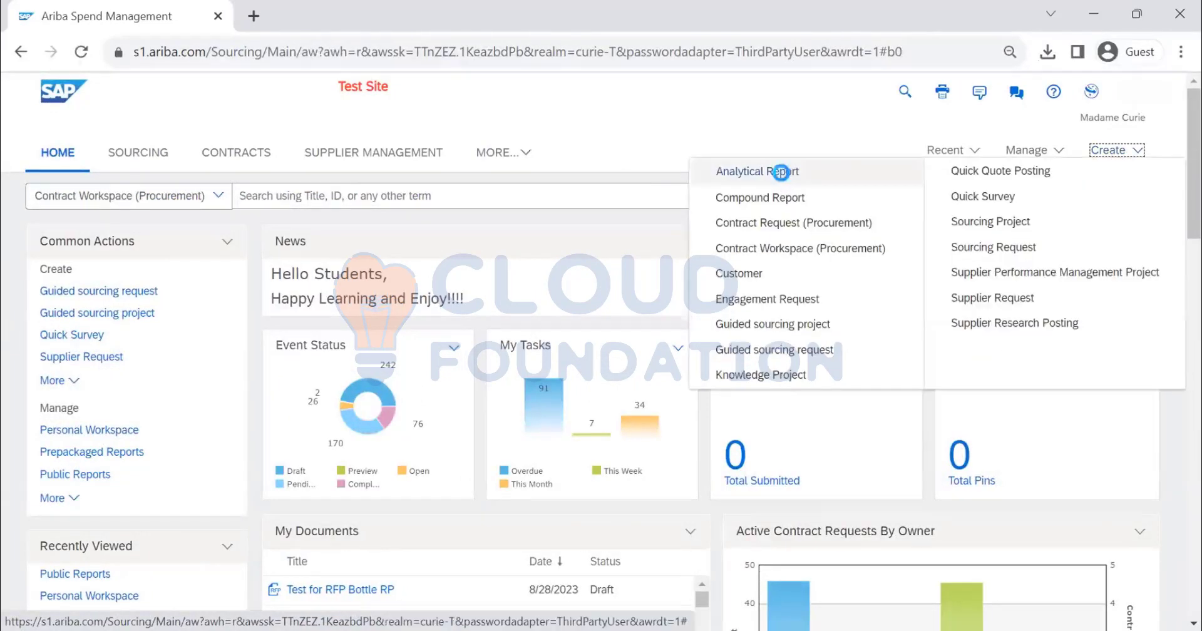
{"action": "left_click", "coordinate": [781, 171]}
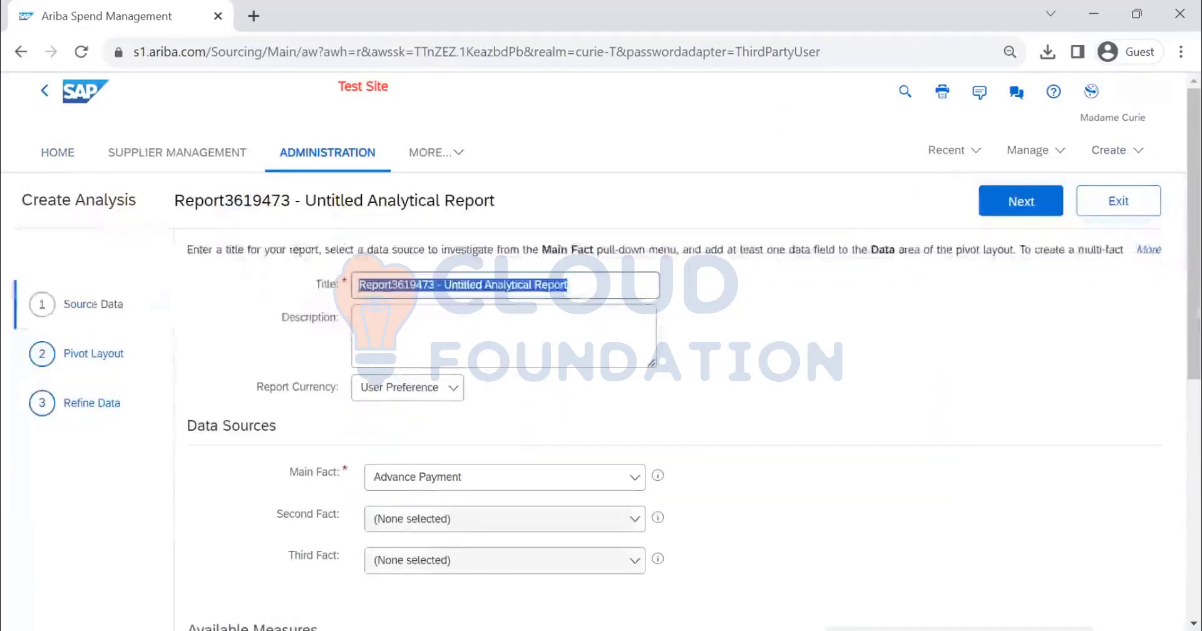
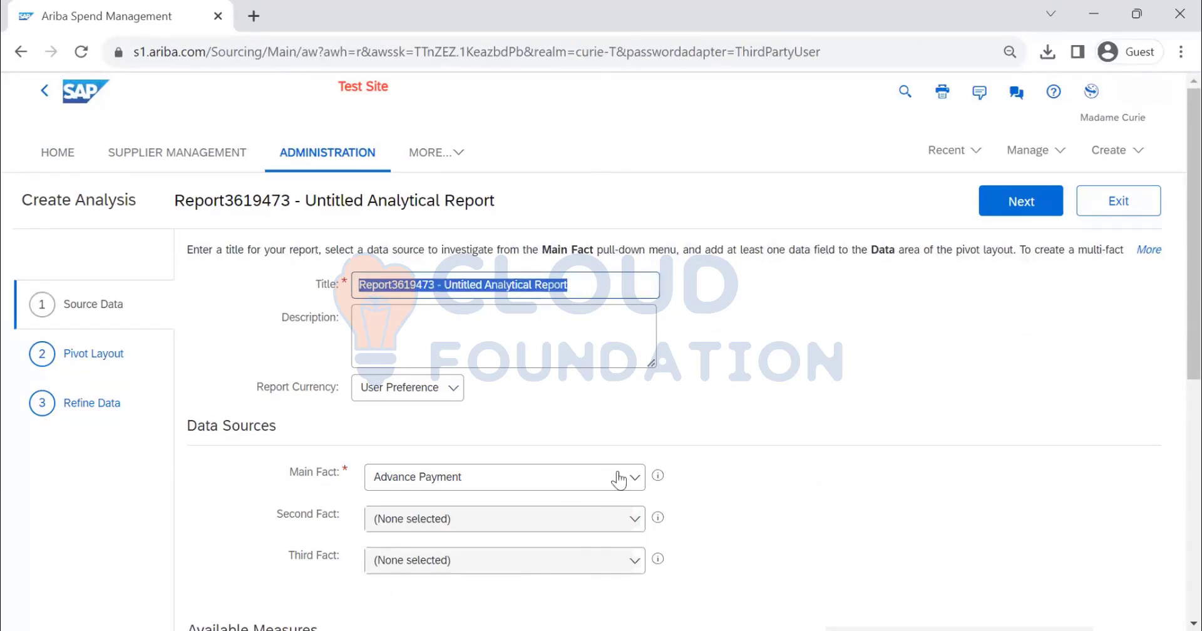
Title the report CONTRACT WORKSPACE DETAILS, describe it as THIS REPORT WILL GIVE ALL THE CW DETAILS, and set its currency to US Dollar $ (USD)
{"action": "type", "text": "CONTRACT WORKSPA"}
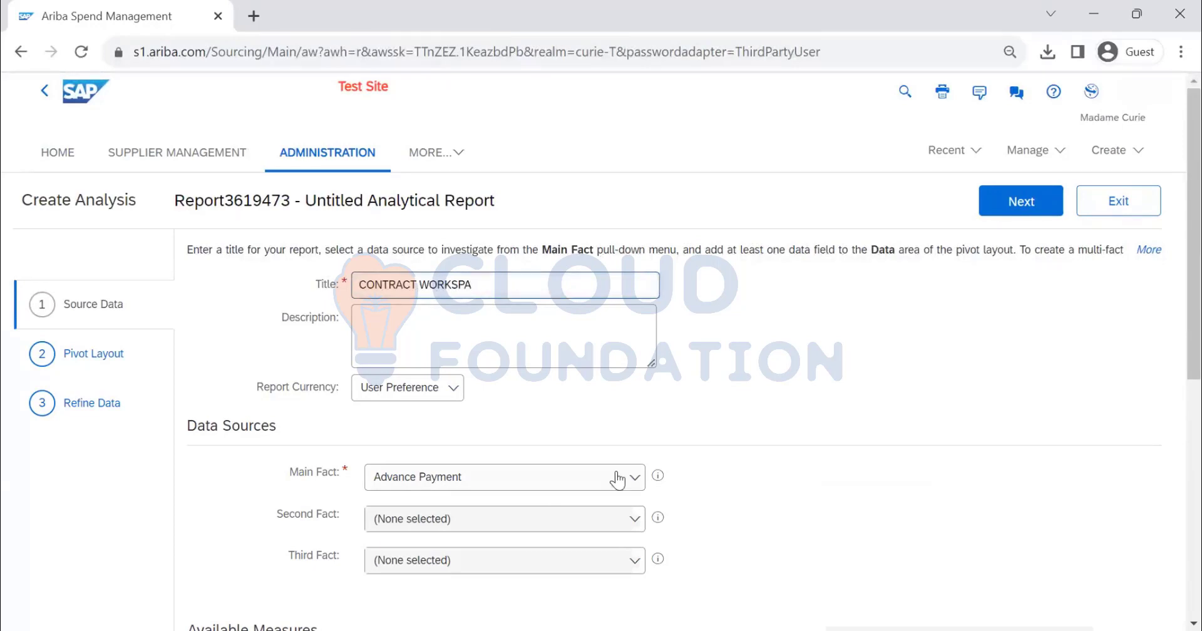
{"action": "type", "text": "CE DETAILS"}
{"action": "key", "text": "Tab"}
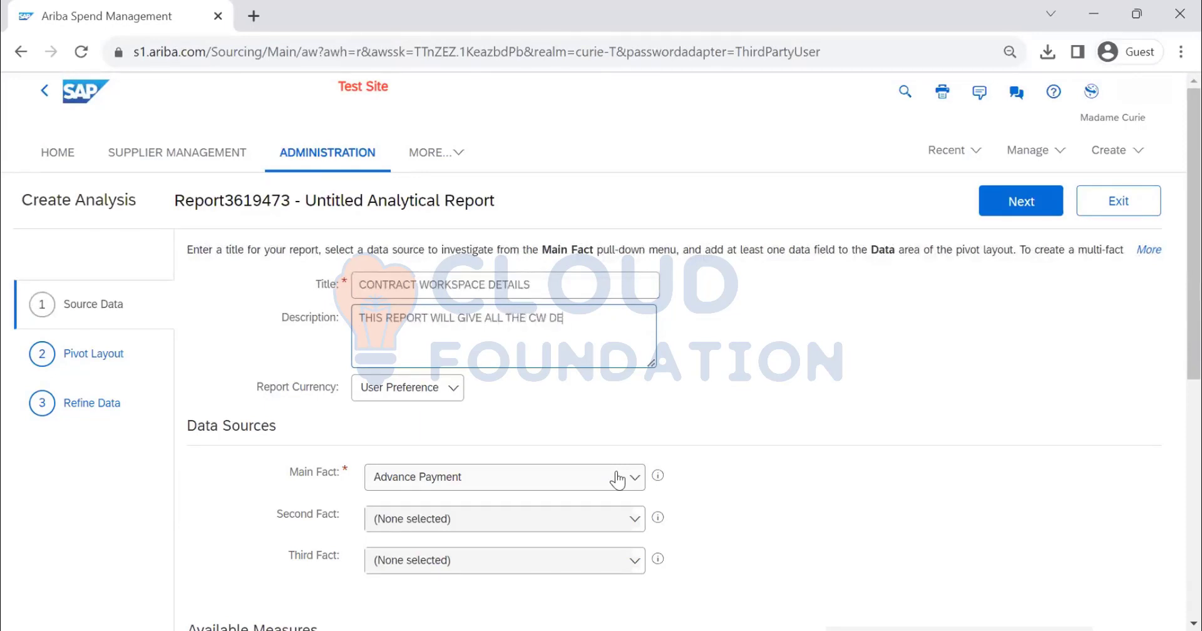
{"action": "left_click", "coordinate": [433, 389]}
{"action": "left_click", "coordinate": [440, 441]}
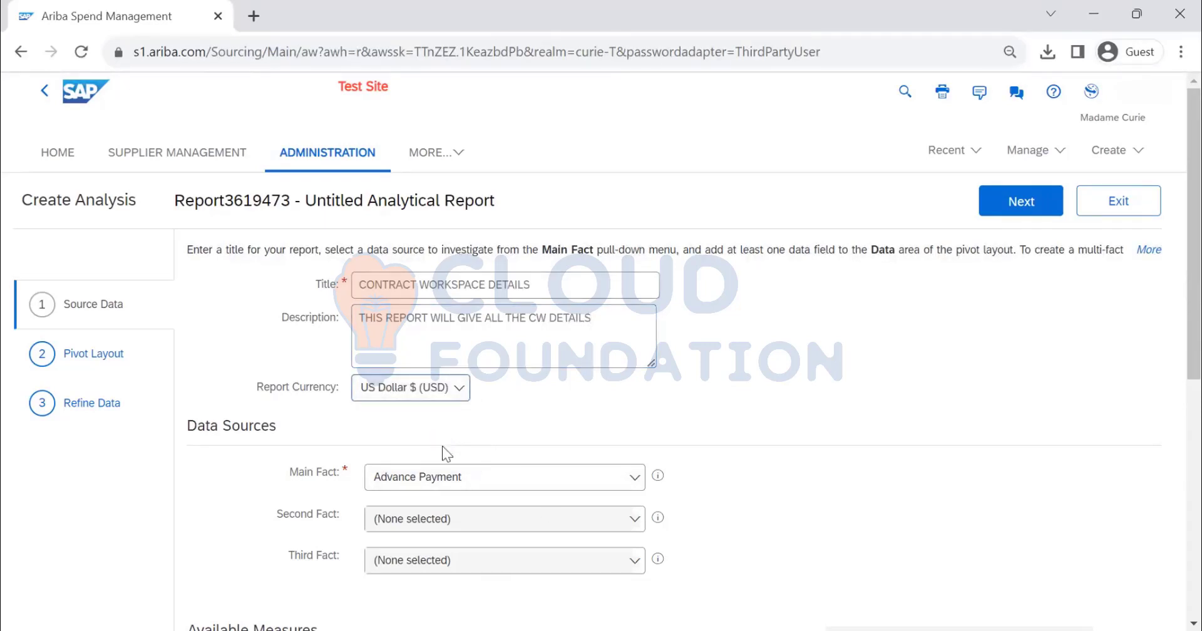
Set the report's main fact to Contract Workspace (Procurement)
{"action": "scroll", "coordinate": [601, 395], "scroll_direction": "down", "scroll_amount": 3}
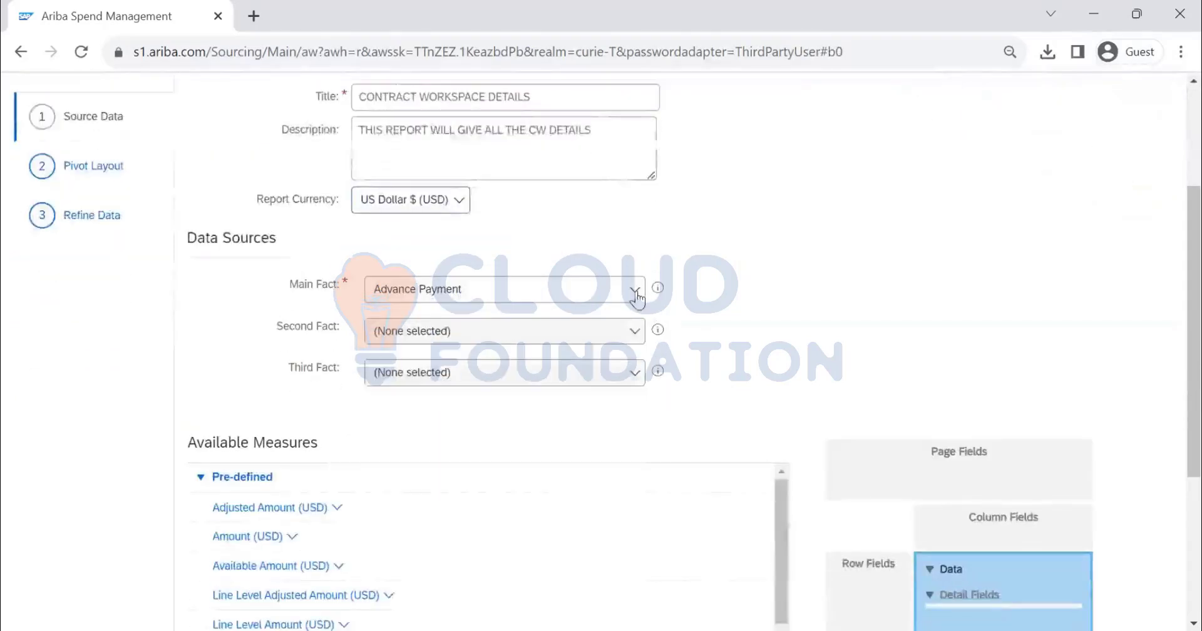
{"action": "left_click", "coordinate": [636, 294]}
{"action": "scroll", "coordinate": [551, 390], "scroll_direction": "down", "scroll_amount": 10}
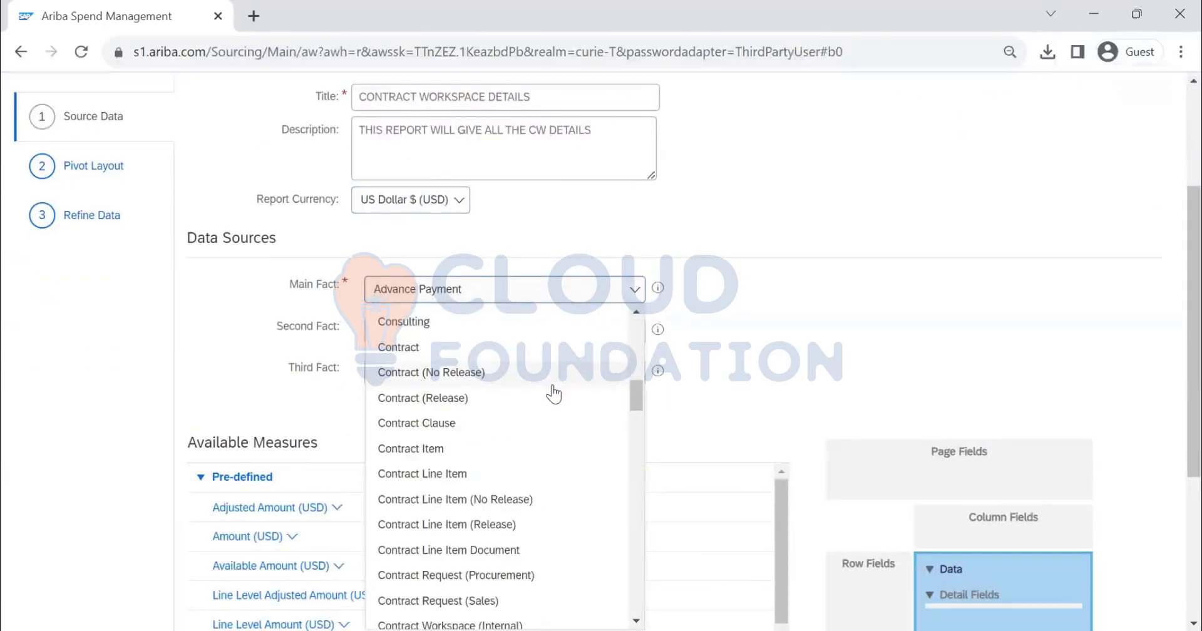
{"action": "scroll", "coordinate": [554, 393], "scroll_direction": "down", "scroll_amount": 4}
{"action": "left_click", "coordinate": [535, 371]}
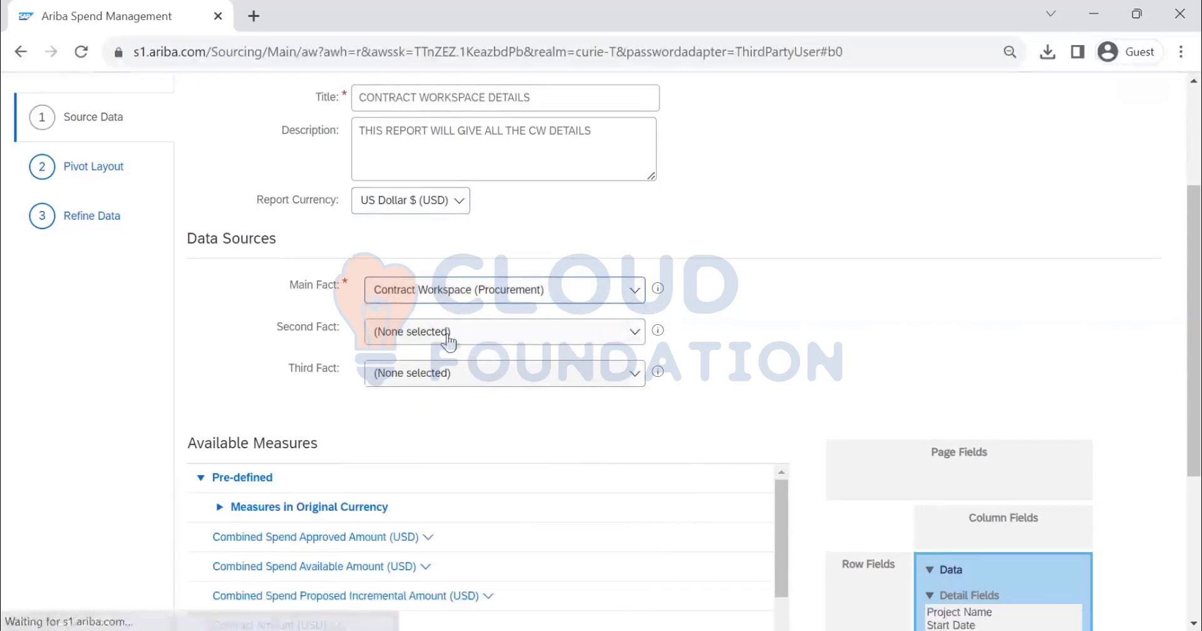
Set the report's second fact to Contract Request (Procurement) (Parent)
{"action": "left_click", "coordinate": [636, 335]}
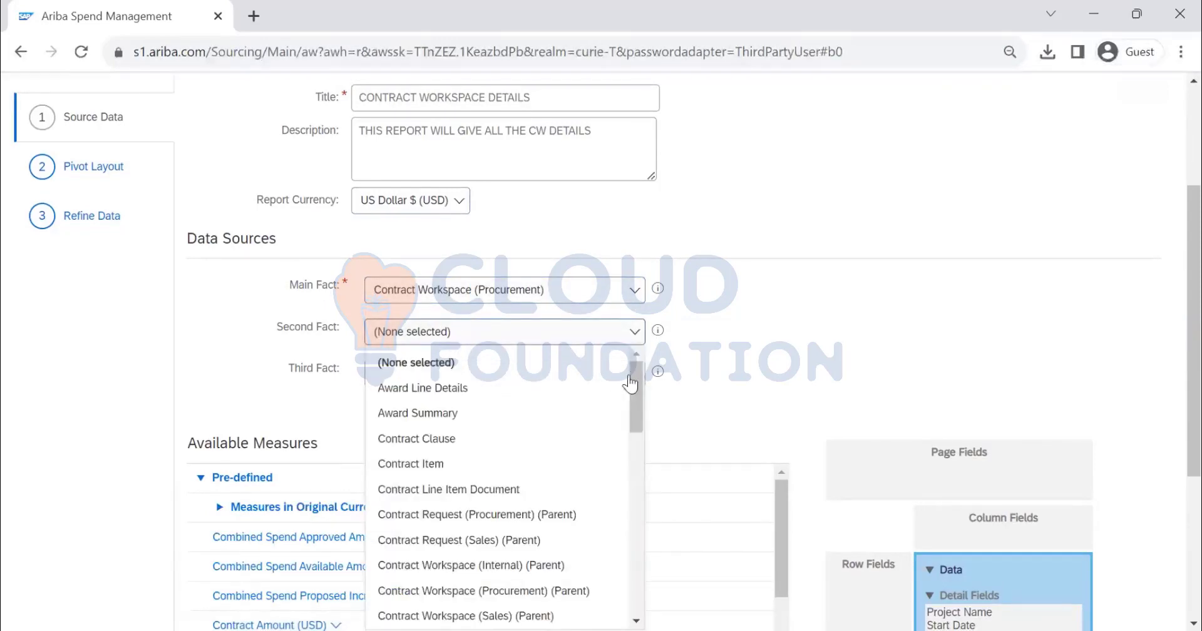
{"action": "mouse_move", "coordinate": [630, 392]}
{"action": "left_mouse_down"}
{"action": "mouse_move", "coordinate": [642, 579]}
{"action": "mouse_move", "coordinate": [643, 387]}
{"action": "left_mouse_up"}
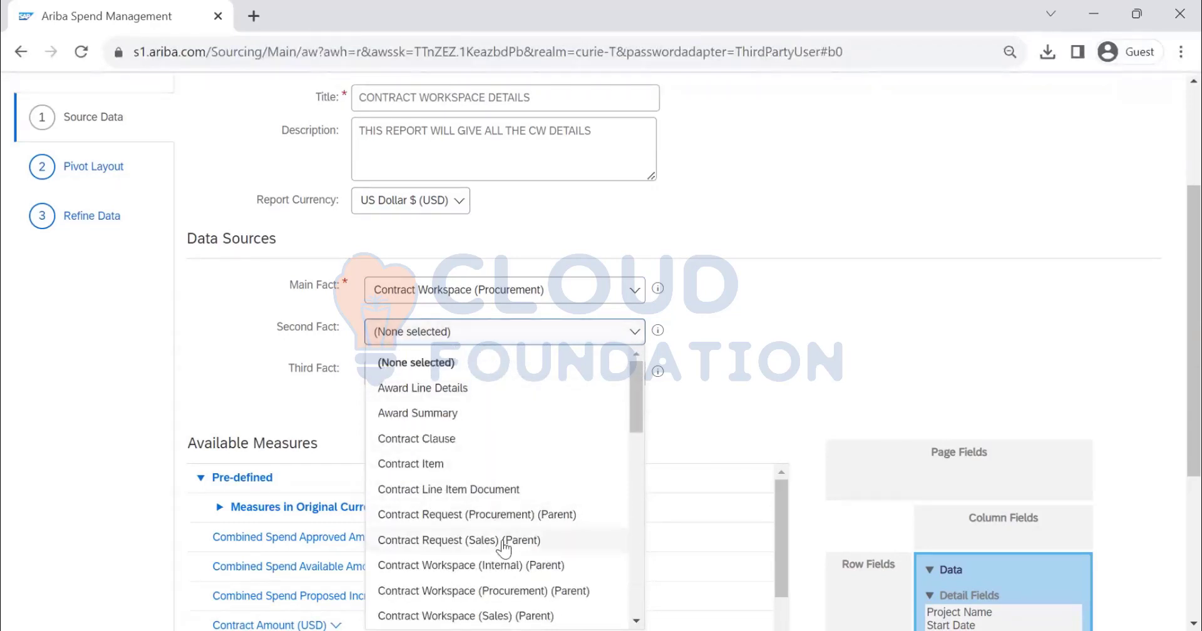
{"action": "scroll", "coordinate": [514, 545], "scroll_direction": "down", "scroll_amount": 1}
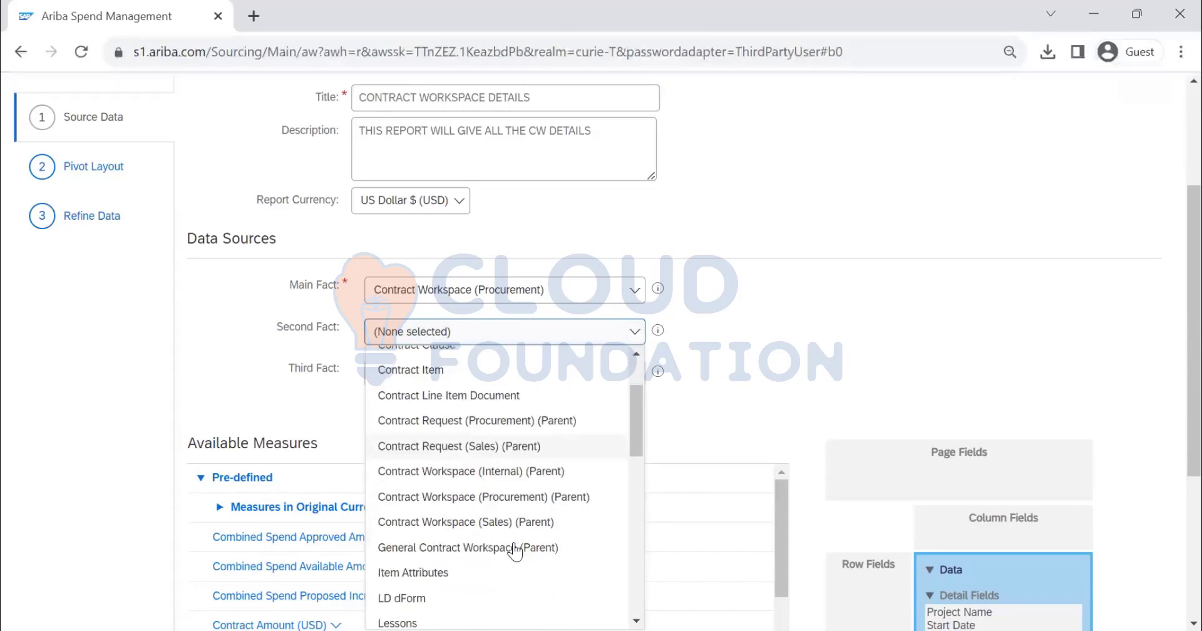
{"action": "left_click", "coordinate": [512, 424]}
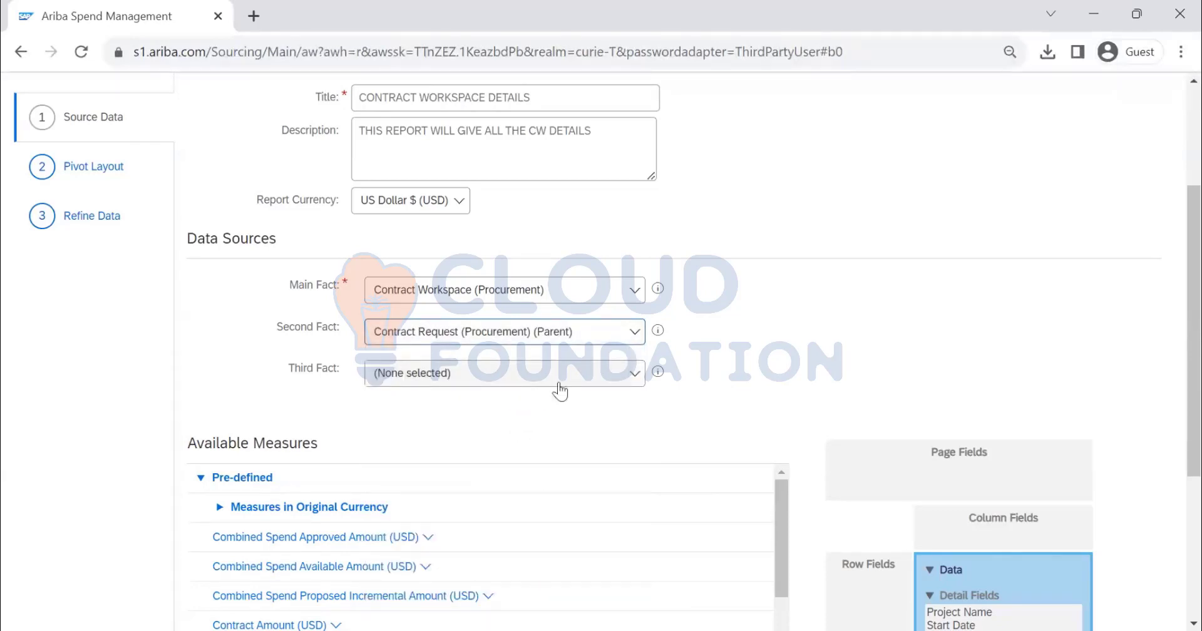
Look through the available third fact options without selecting one
{"action": "scroll", "coordinate": [674, 329], "scroll_direction": "down", "scroll_amount": 3}
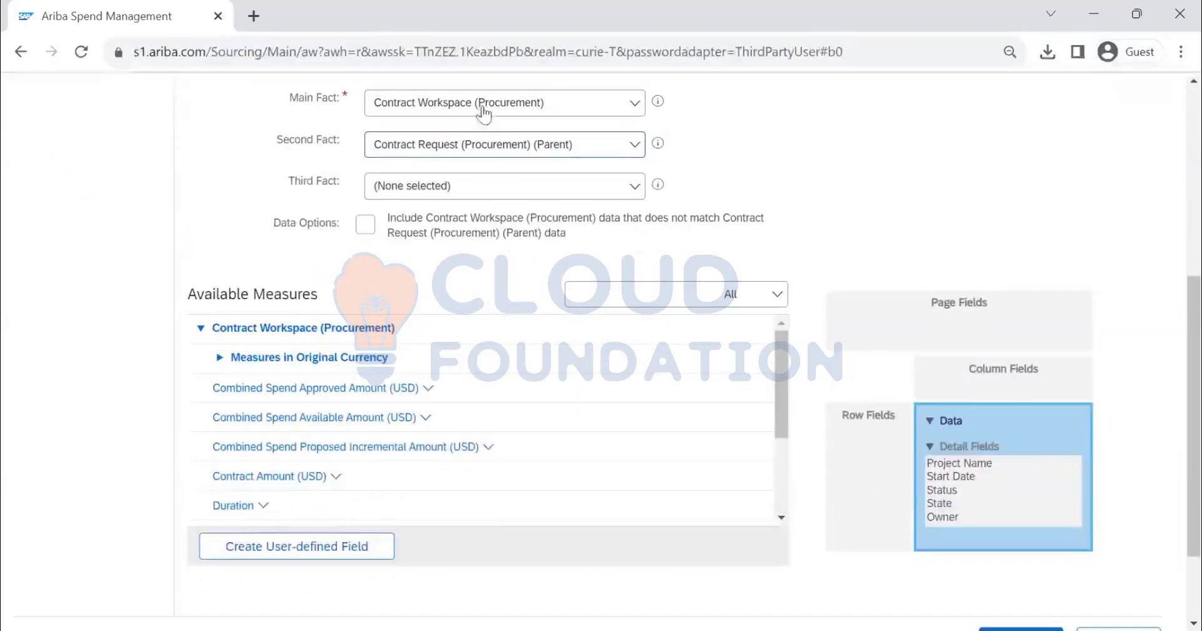
{"action": "left_click", "coordinate": [636, 186]}
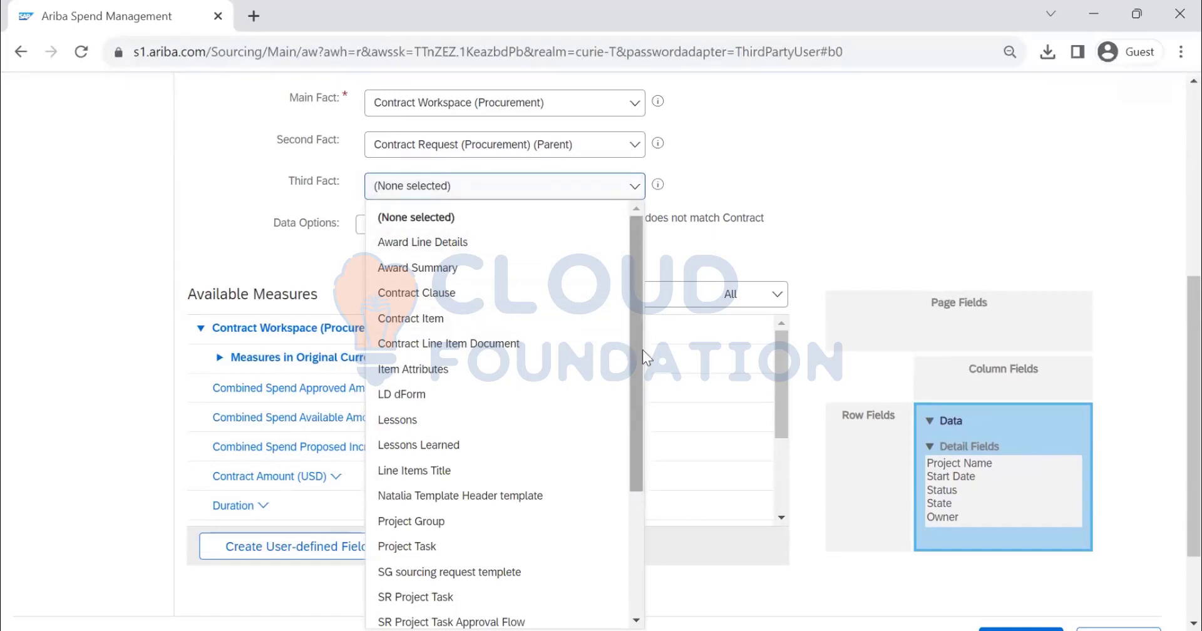
{"action": "left_click_drag", "start_coordinate": [637, 363], "coordinate": [666, 506]}
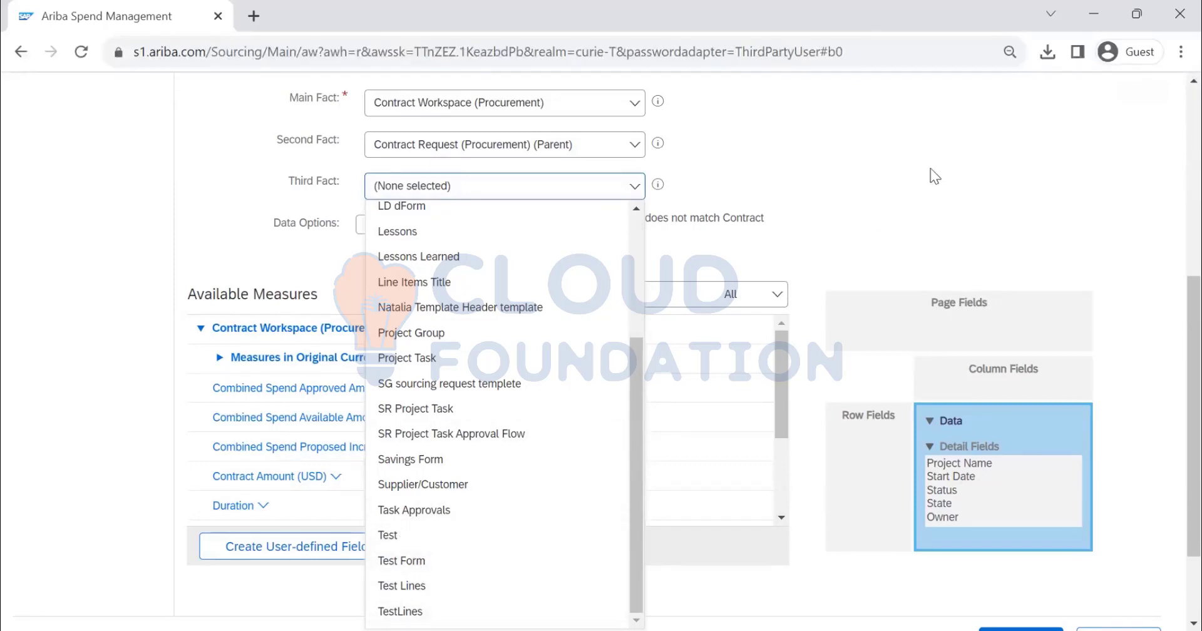
{"action": "left_click", "coordinate": [651, 237]}
Add the Contract Workspace (Procurement) measure Contract Amount (USD) to the report's data area
{"action": "scroll", "coordinate": [290, 285], "scroll_direction": "down", "scroll_amount": 3}
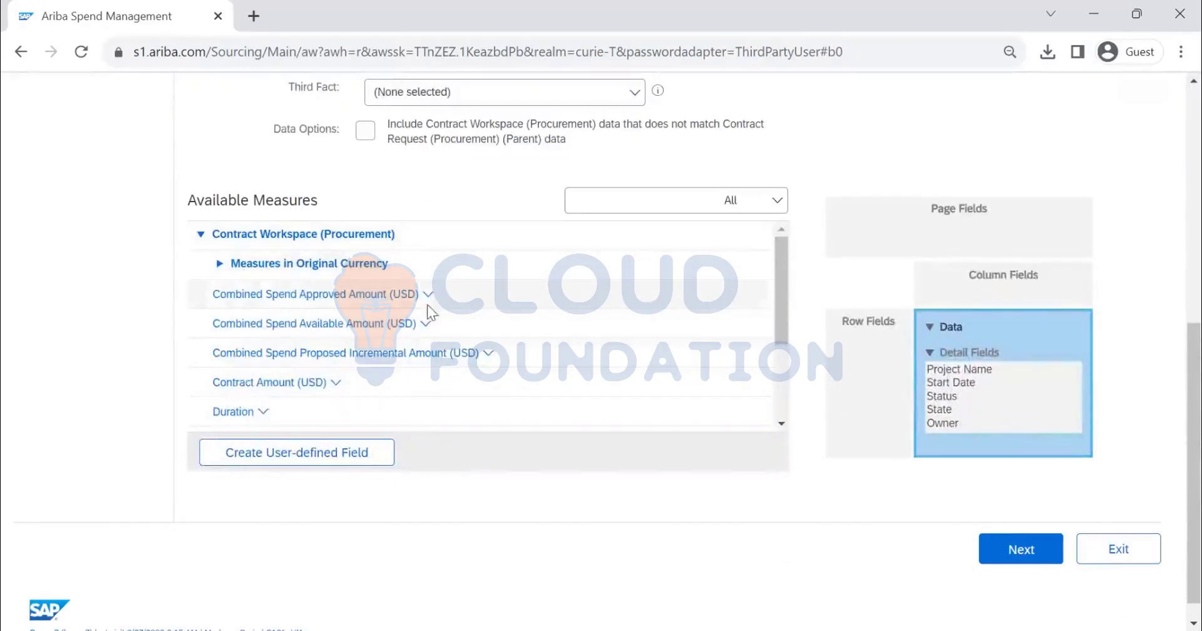
{"action": "left_click", "coordinate": [1028, 555]}
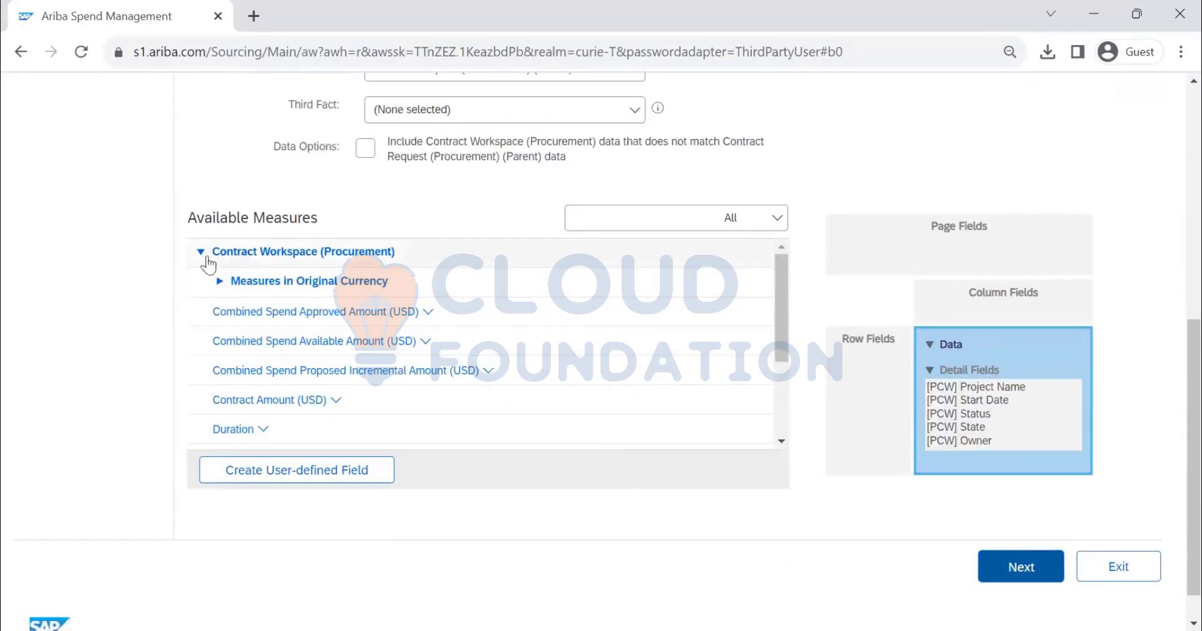
{"action": "left_click", "coordinate": [335, 400]}
{"action": "left_click", "coordinate": [373, 438]}
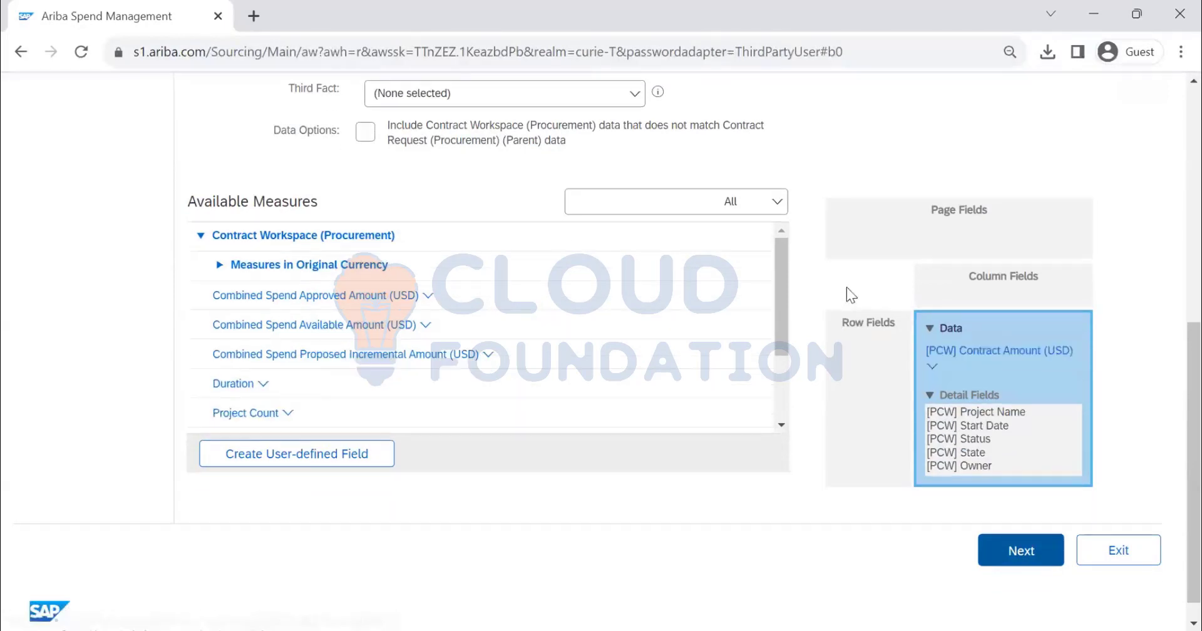
Review the remaining available measures under Contract Workspace (Procurement) and Contract Request (Procurement) (Parent)
{"action": "scroll", "coordinate": [274, 277], "scroll_direction": "down", "scroll_amount": 3}
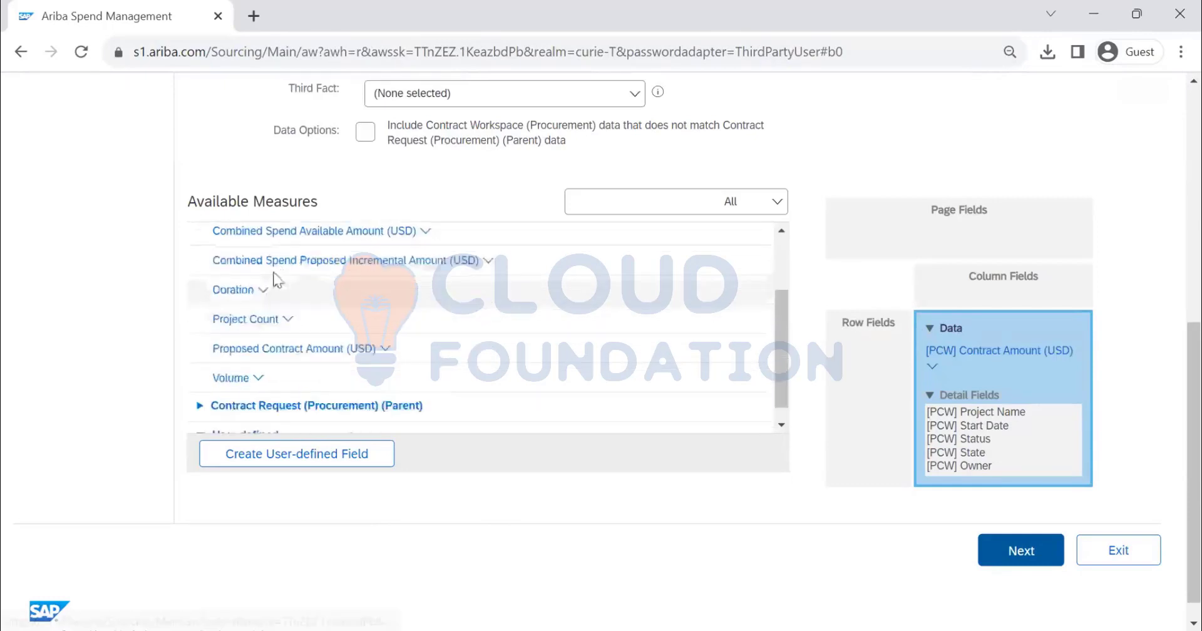
{"action": "scroll", "coordinate": [238, 276], "scroll_direction": "up", "scroll_amount": 3}
{"action": "left_click", "coordinate": [198, 243]}
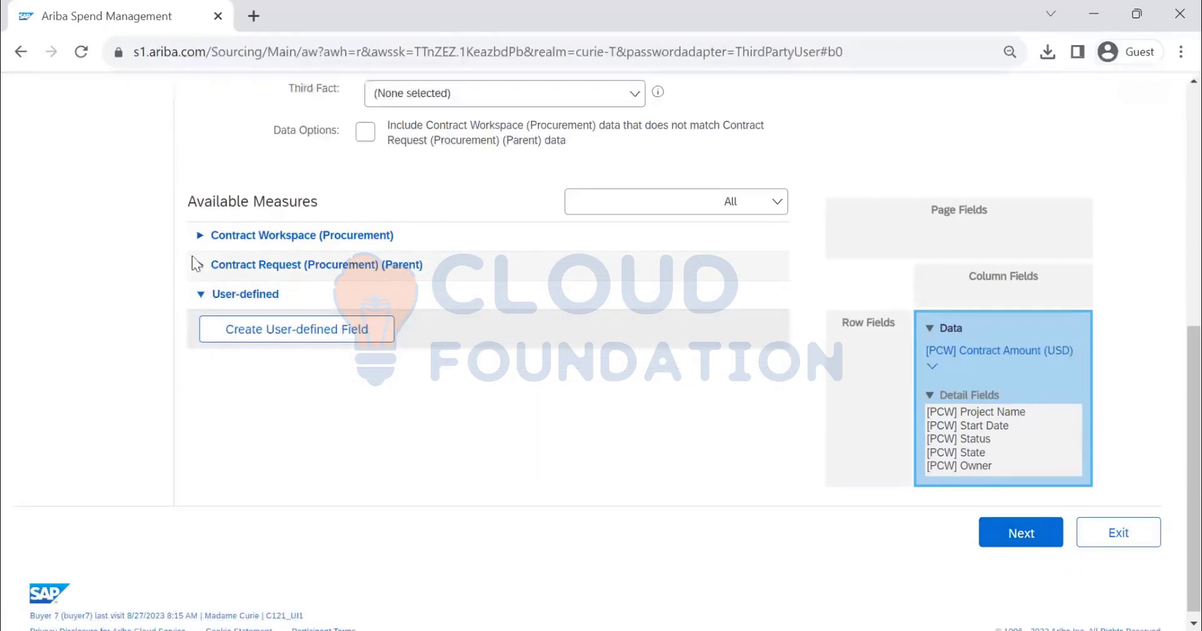
{"action": "scroll", "coordinate": [271, 365], "scroll_direction": "up", "scroll_amount": 3}
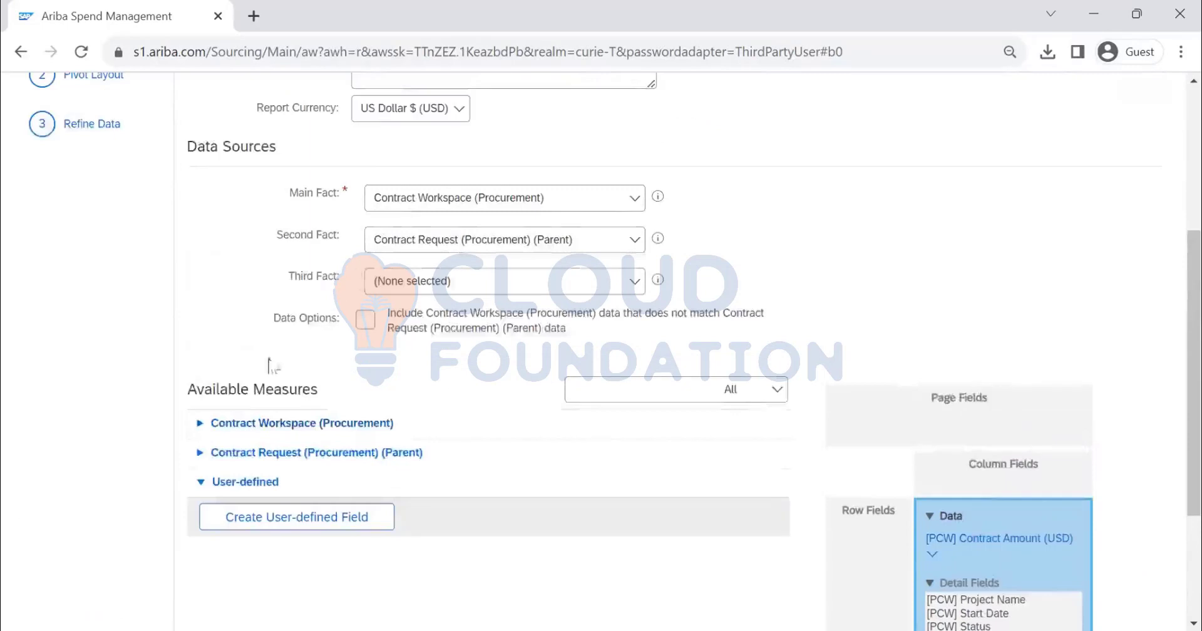
{"action": "left_click", "coordinate": [200, 454]}
{"action": "scroll", "coordinate": [378, 475], "scroll_direction": "down", "scroll_amount": 1}
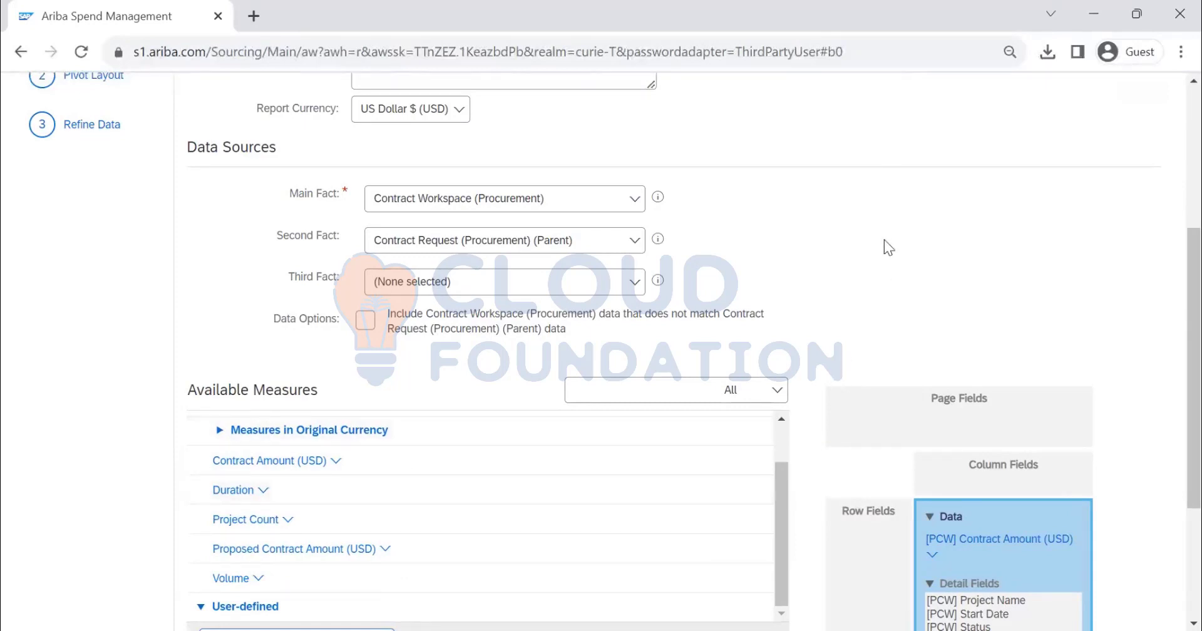
{"action": "scroll", "coordinate": [884, 242], "scroll_direction": "up", "scroll_amount": 5}
Continue to the Pivot Layout stage and switch the list from available hierarchies to available fields
{"action": "left_click", "coordinate": [1025, 211]}
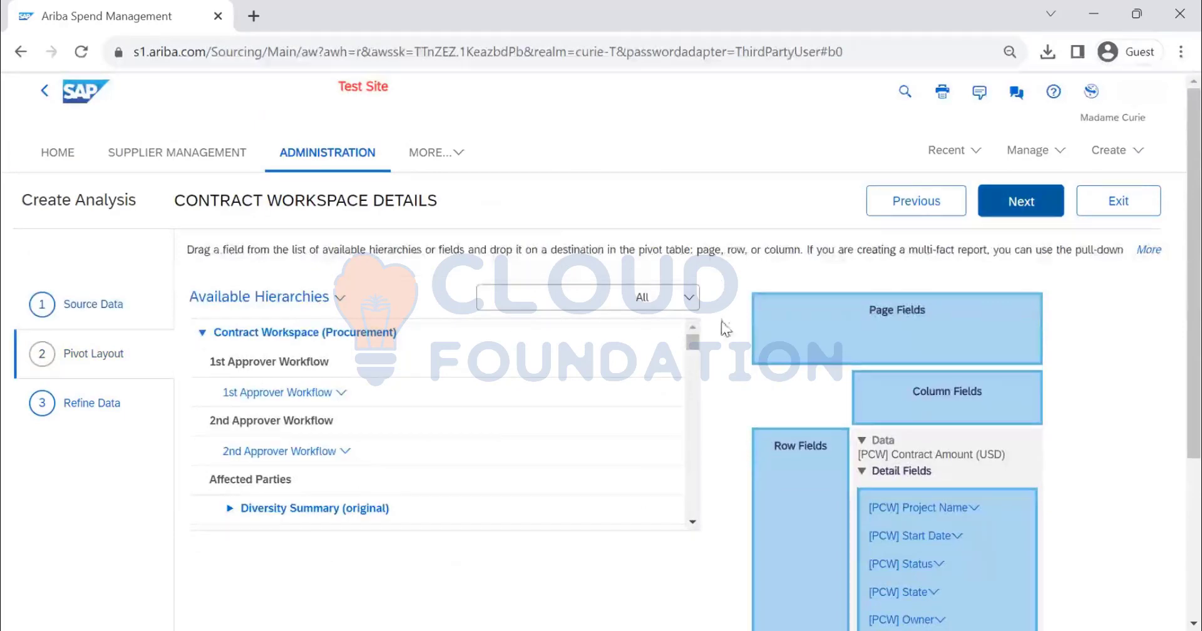
{"action": "scroll", "coordinate": [1172, 307], "scroll_direction": "down", "scroll_amount": 4}
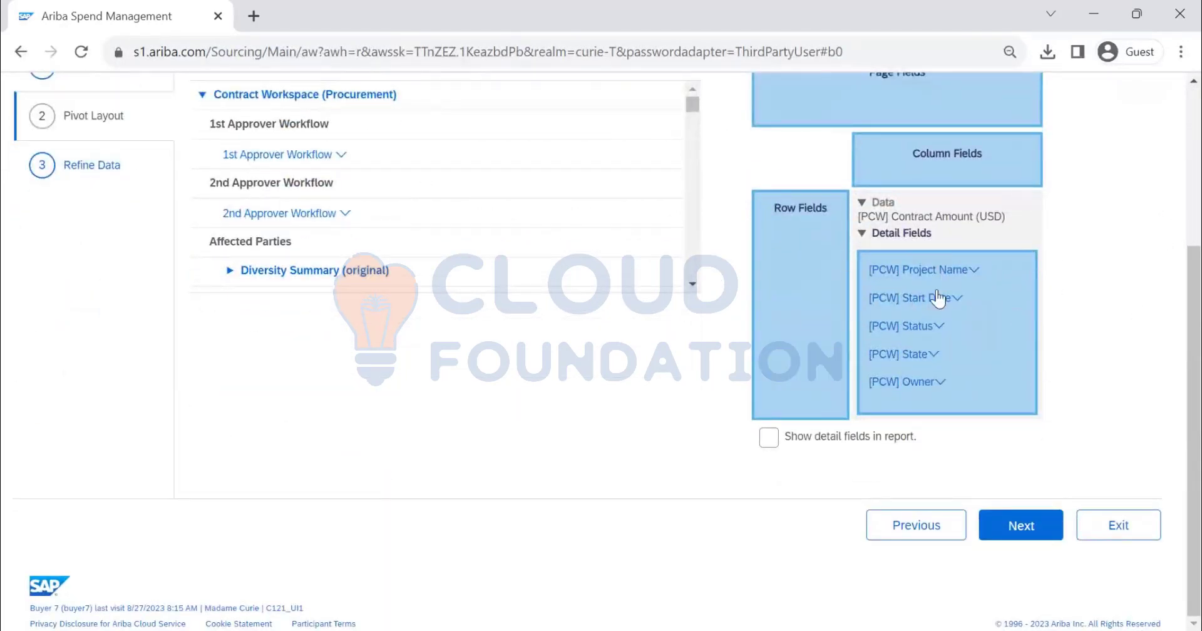
{"action": "scroll", "coordinate": [932, 277], "scroll_direction": "up", "scroll_amount": 4}
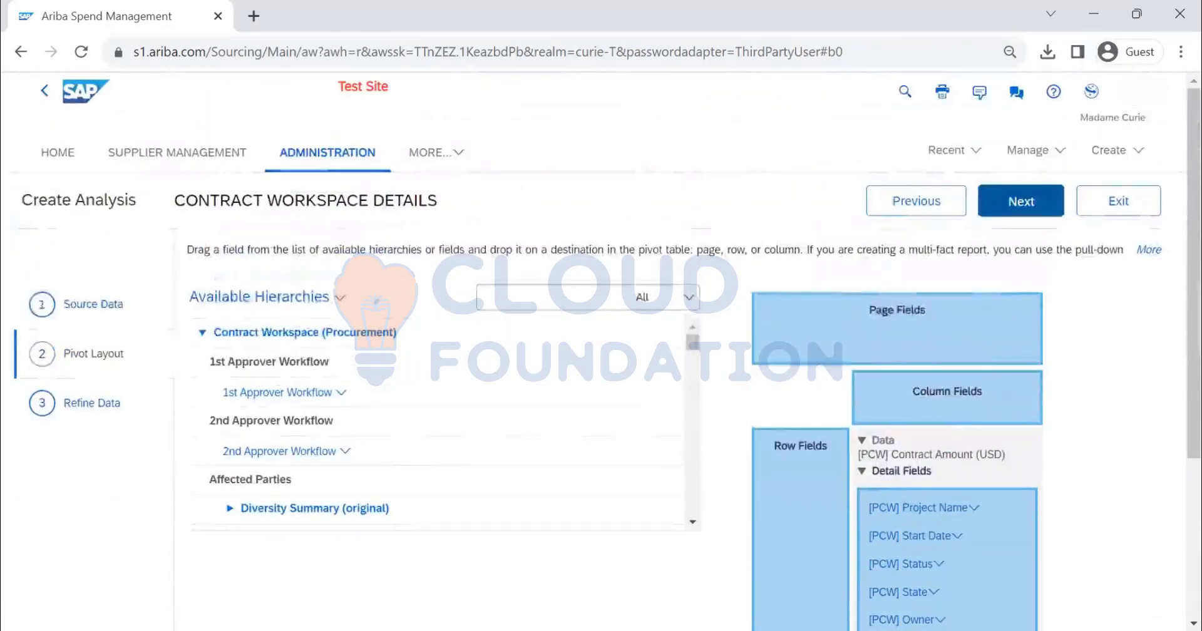
{"action": "left_click", "coordinate": [340, 298]}
{"action": "left_click", "coordinate": [362, 343]}
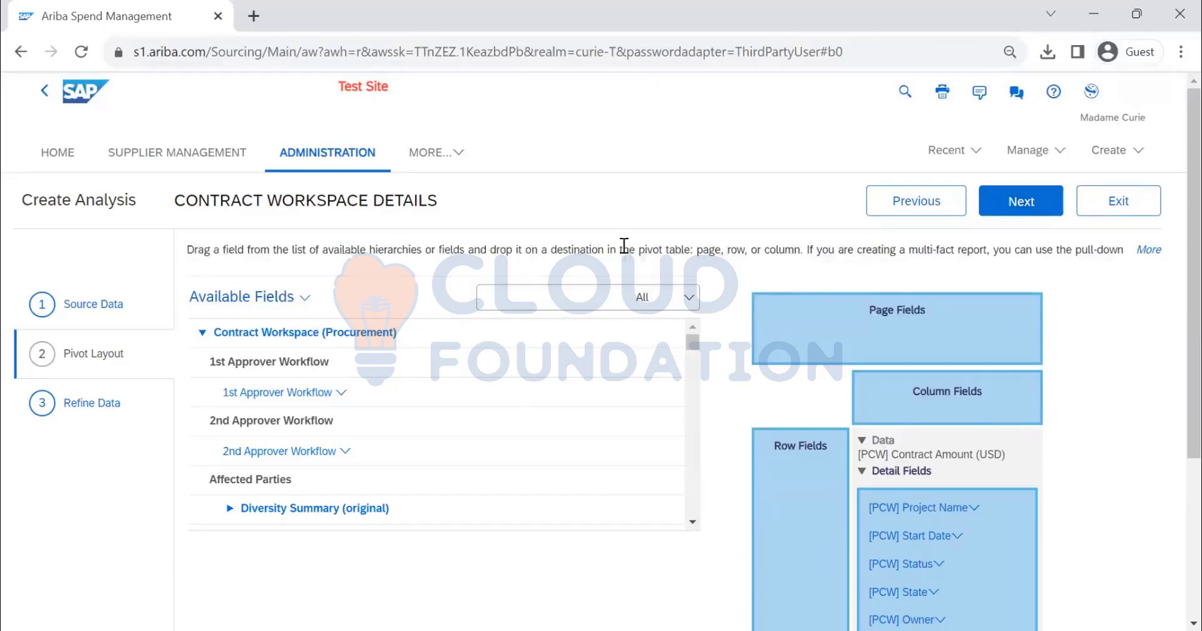
Find the Date field under Agreement Date in the available fields and add it to the report's detail fields
{"action": "scroll", "coordinate": [1172, 344], "scroll_direction": "down", "scroll_amount": 3}
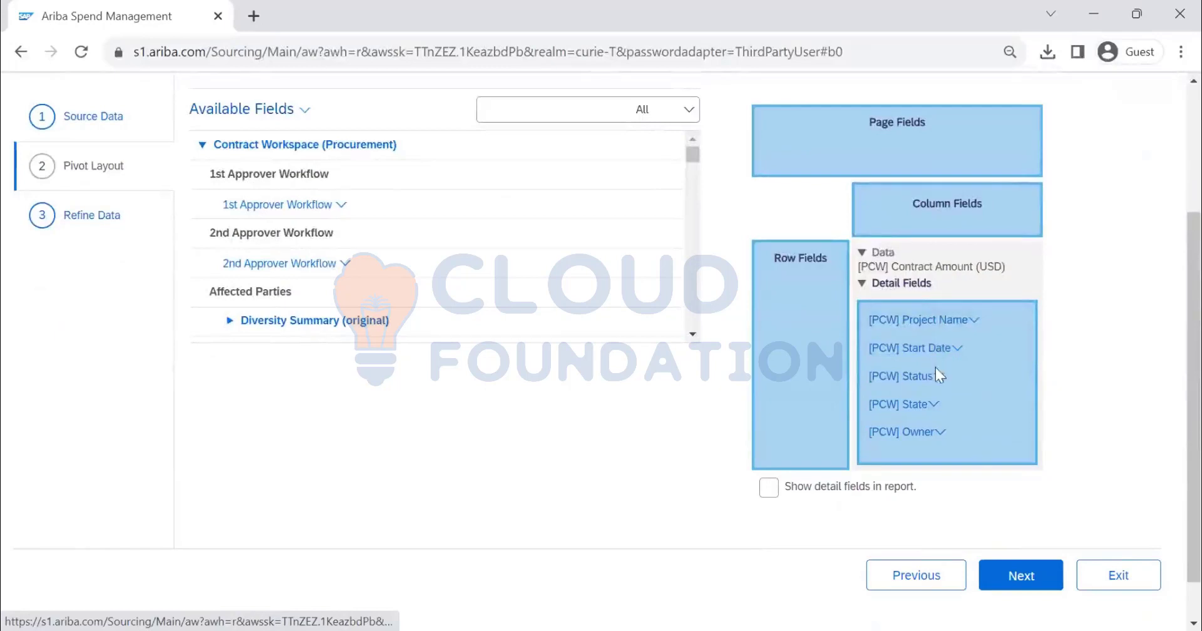
{"action": "scroll", "coordinate": [563, 345], "scroll_direction": "up", "scroll_amount": 3}
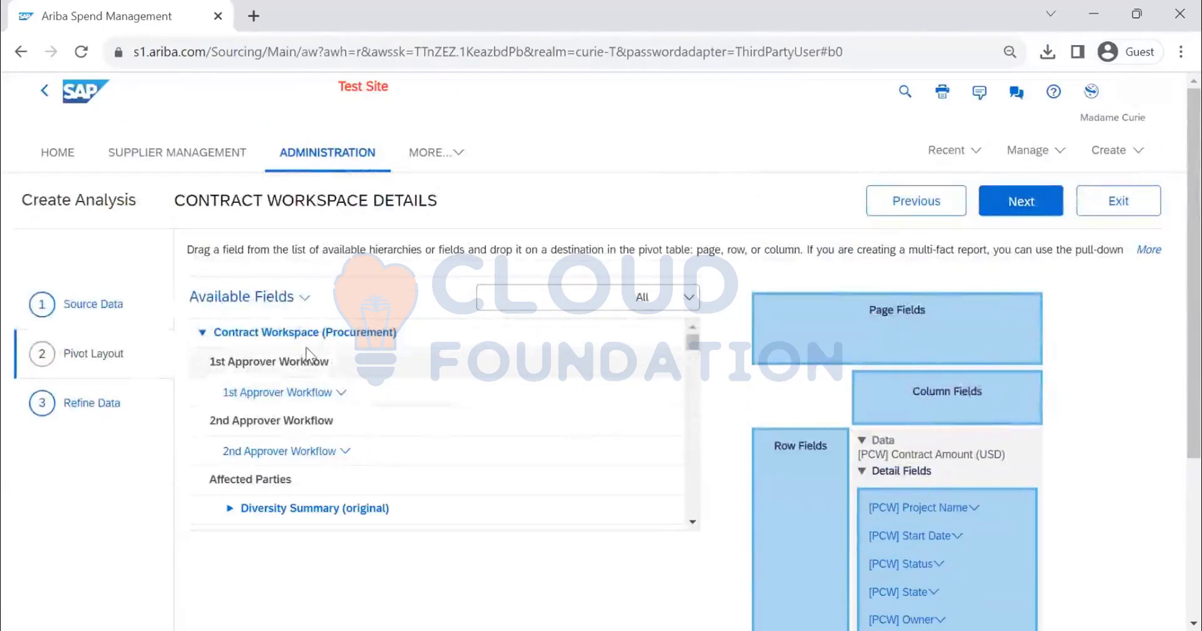
{"action": "scroll", "coordinate": [314, 363], "scroll_direction": "down", "scroll_amount": 3}
{"action": "scroll", "coordinate": [314, 369], "scroll_direction": "down", "scroll_amount": 10}
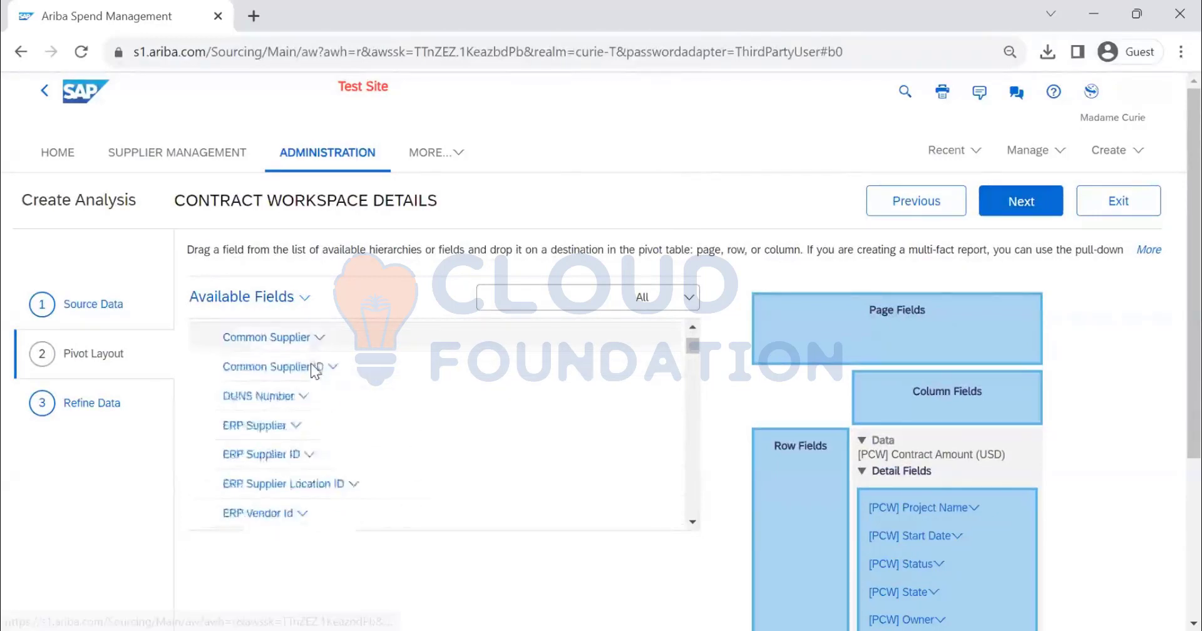
{"action": "scroll", "coordinate": [312, 375], "scroll_direction": "down", "scroll_amount": 12}
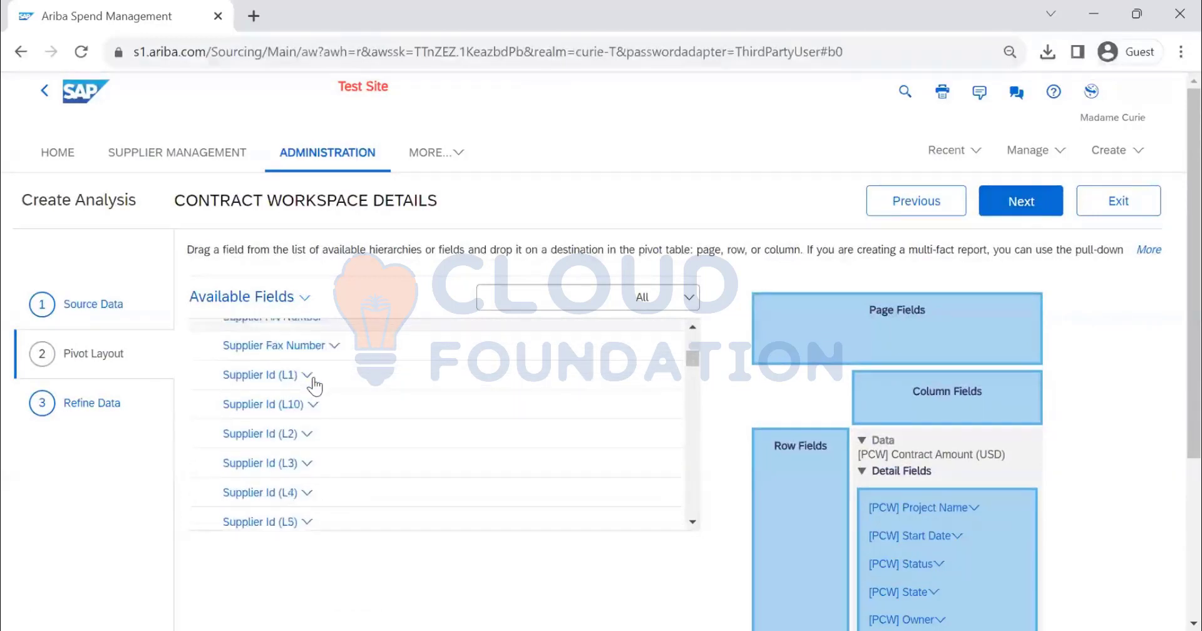
{"action": "scroll", "coordinate": [316, 384], "scroll_direction": "up", "scroll_amount": 5}
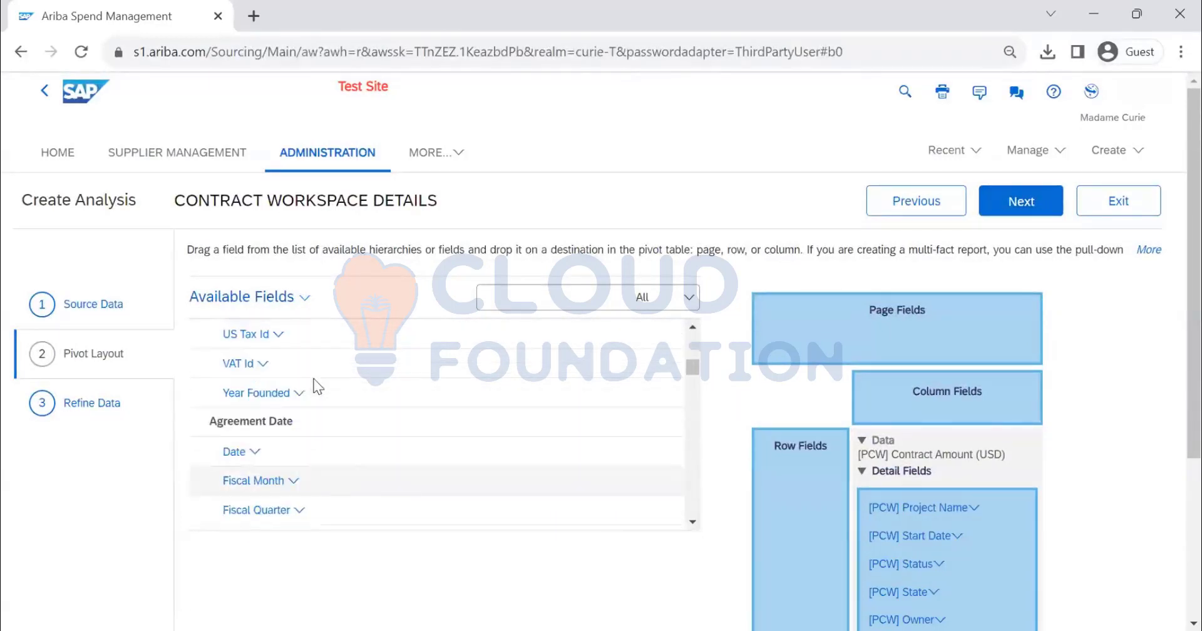
{"action": "scroll", "coordinate": [316, 383], "scroll_direction": "down", "scroll_amount": 2}
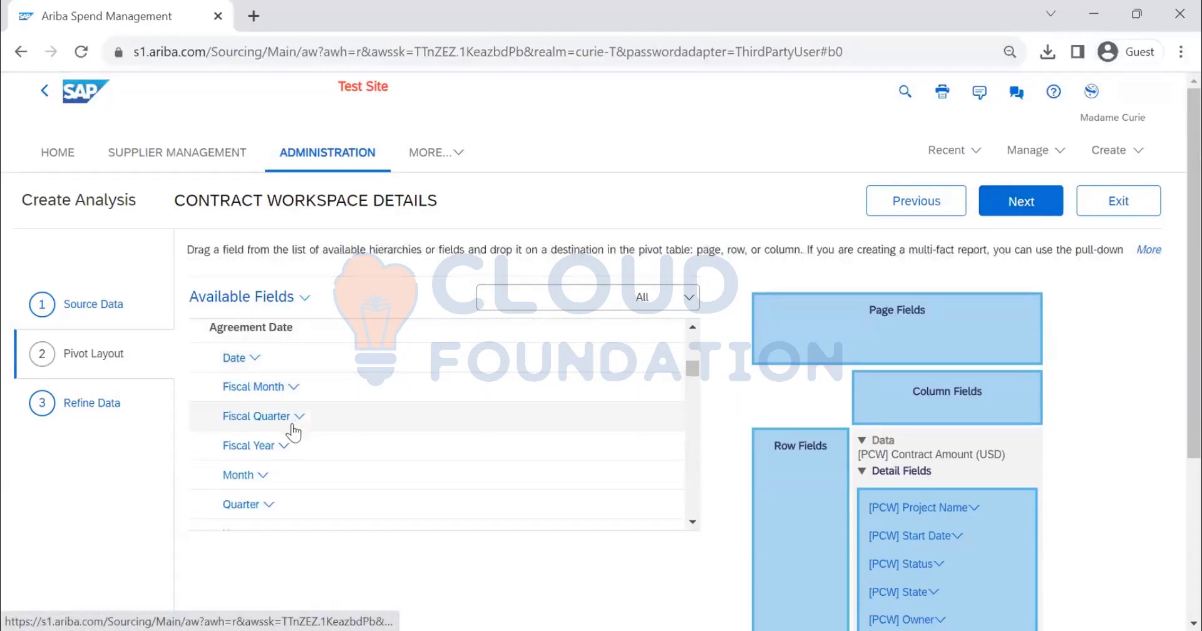
{"action": "left_click", "coordinate": [254, 359]}
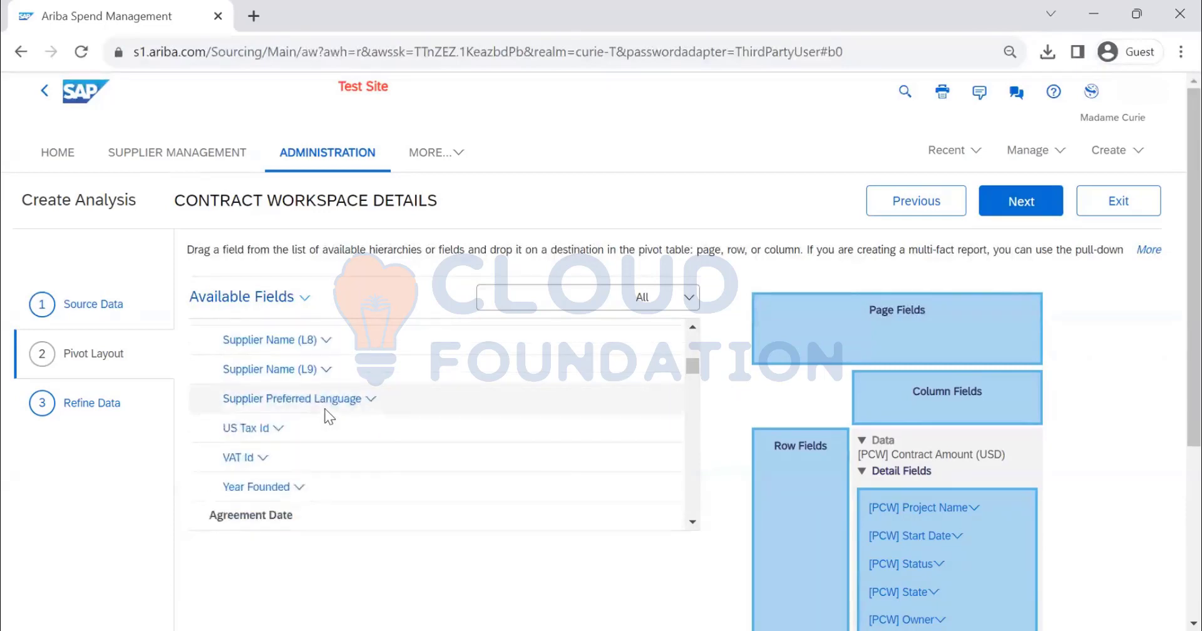
{"action": "scroll", "coordinate": [899, 479], "scroll_direction": "down", "scroll_amount": 3}
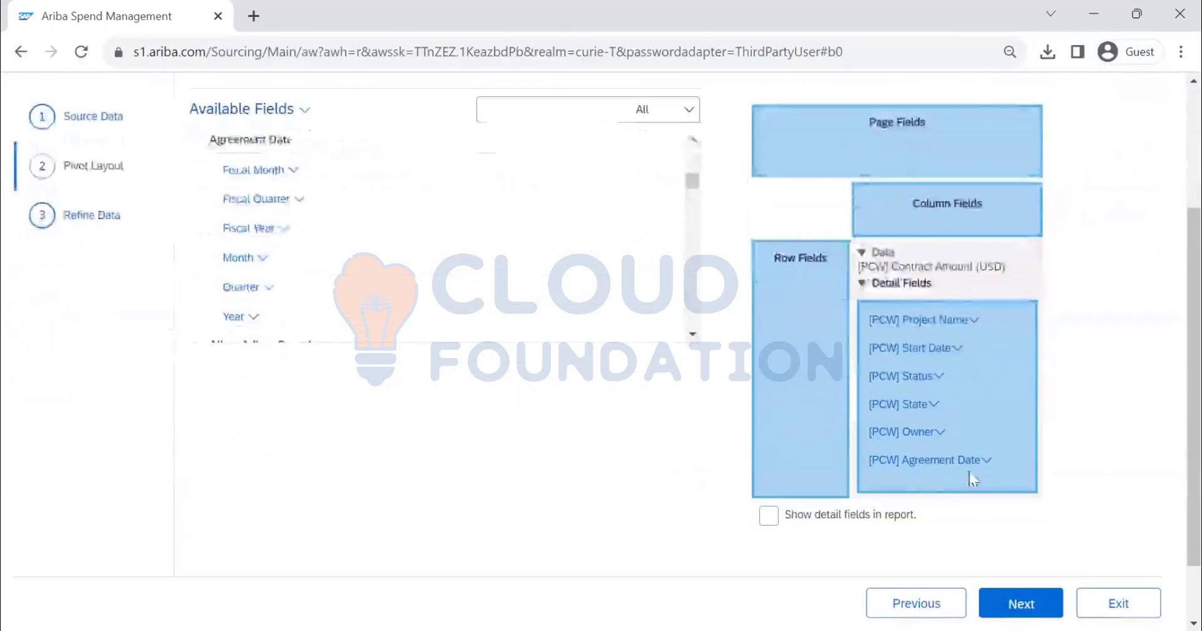
Find the Commodity field under Commodity in the available fields and add it to the report's detail fields
{"action": "scroll", "coordinate": [422, 223], "scroll_direction": "down", "scroll_amount": 3}
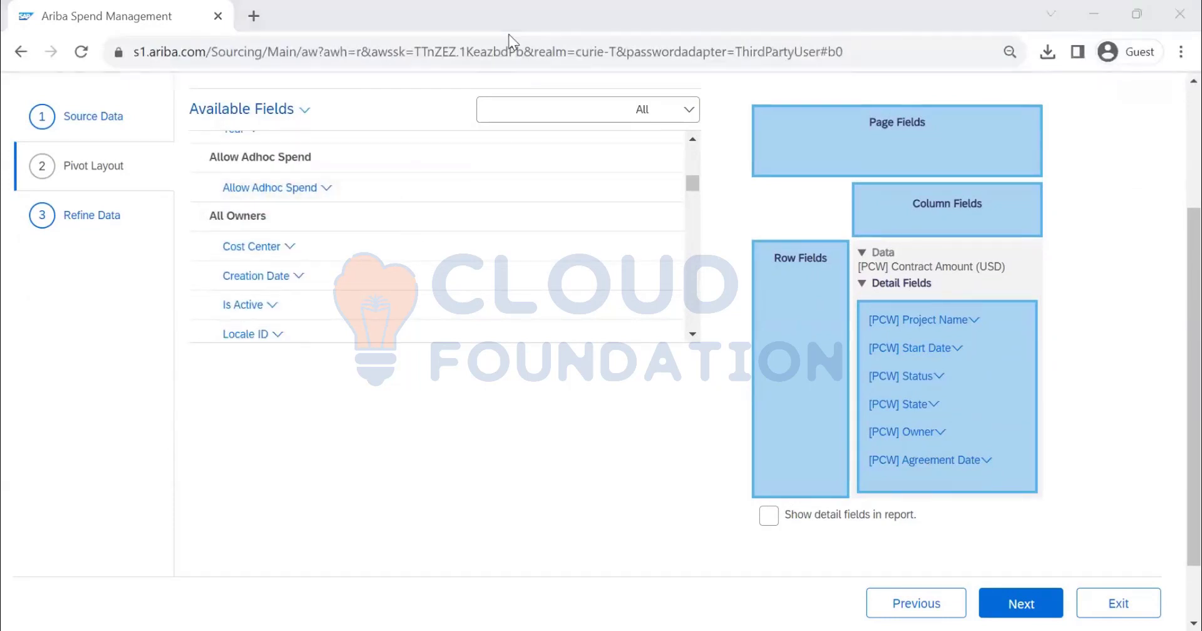
{"action": "scroll", "coordinate": [395, 223], "scroll_direction": "down", "scroll_amount": 5}
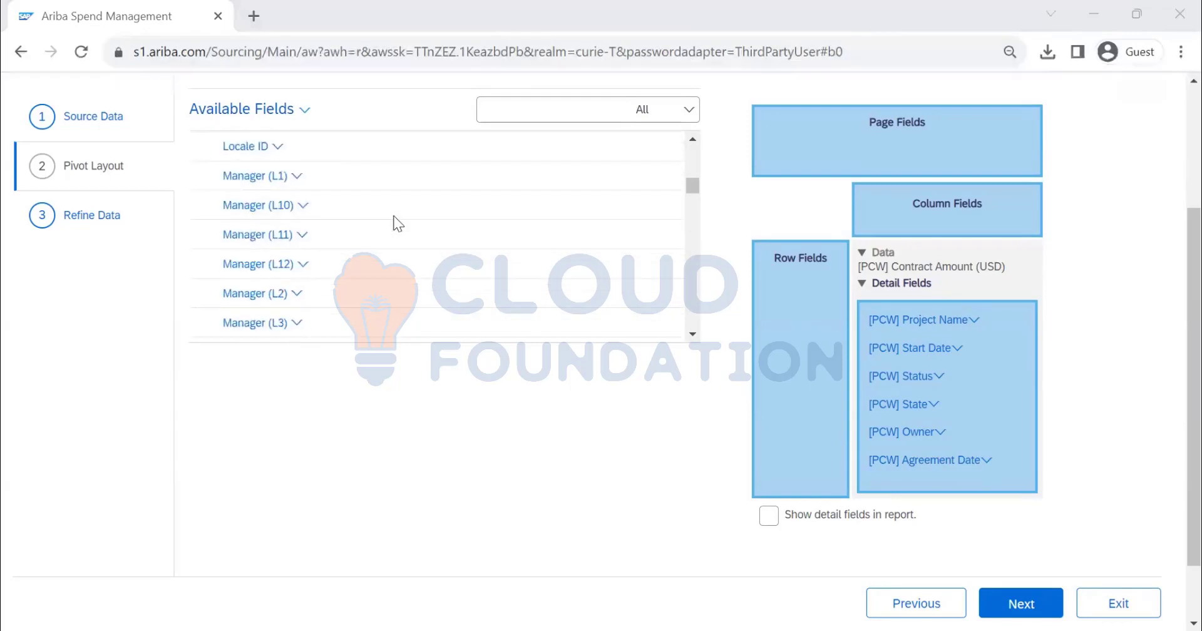
{"action": "scroll", "coordinate": [397, 223], "scroll_direction": "down", "scroll_amount": 5}
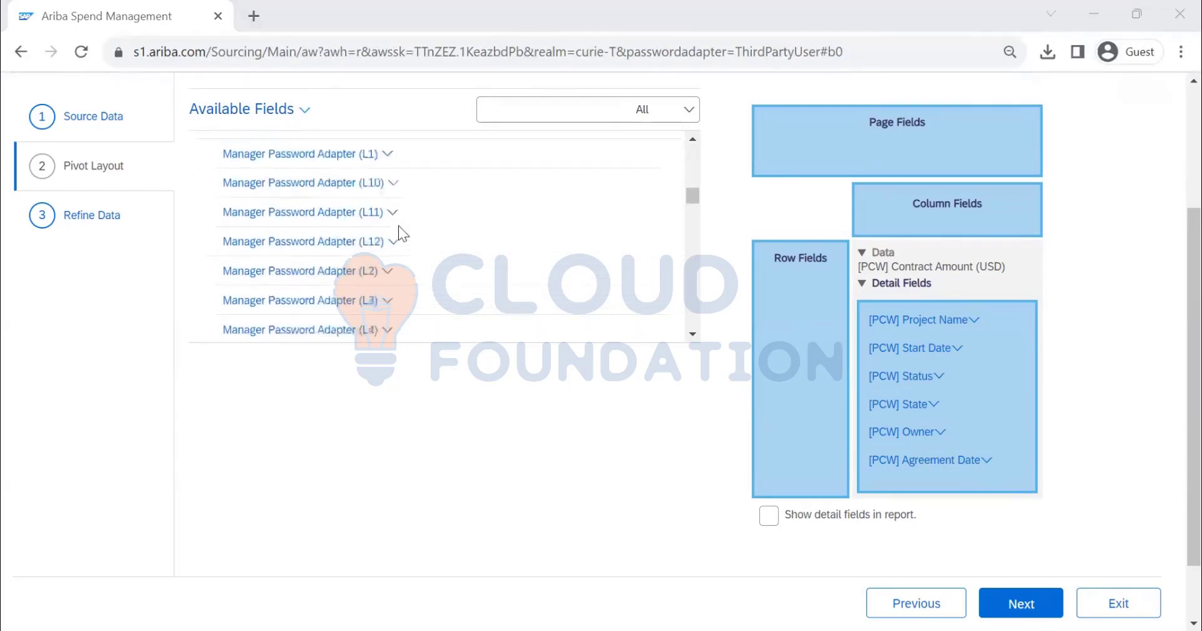
{"action": "scroll", "coordinate": [399, 235], "scroll_direction": "down", "scroll_amount": 5}
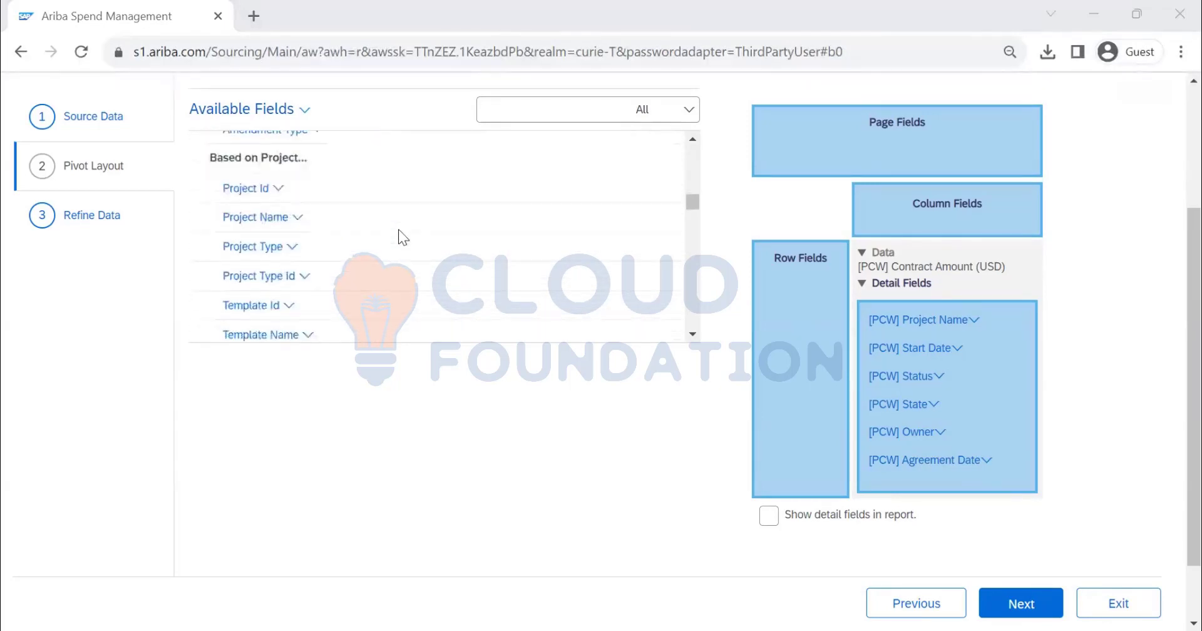
{"action": "scroll", "coordinate": [336, 201], "scroll_direction": "down", "scroll_amount": 5}
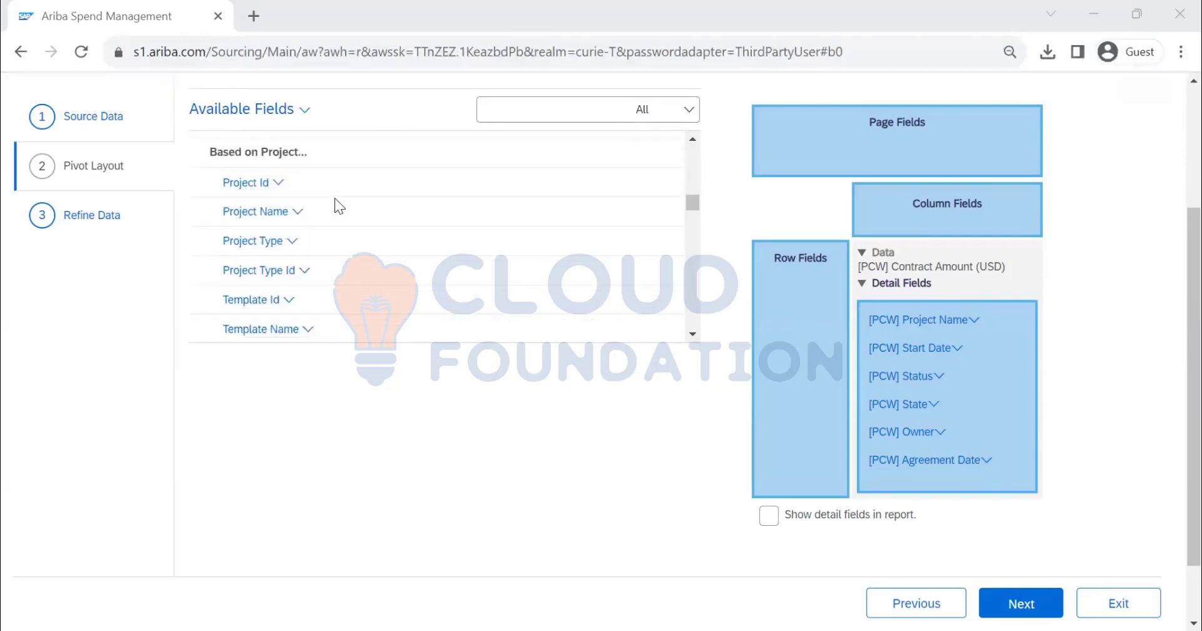
{"action": "scroll", "coordinate": [339, 206], "scroll_direction": "down", "scroll_amount": 1}
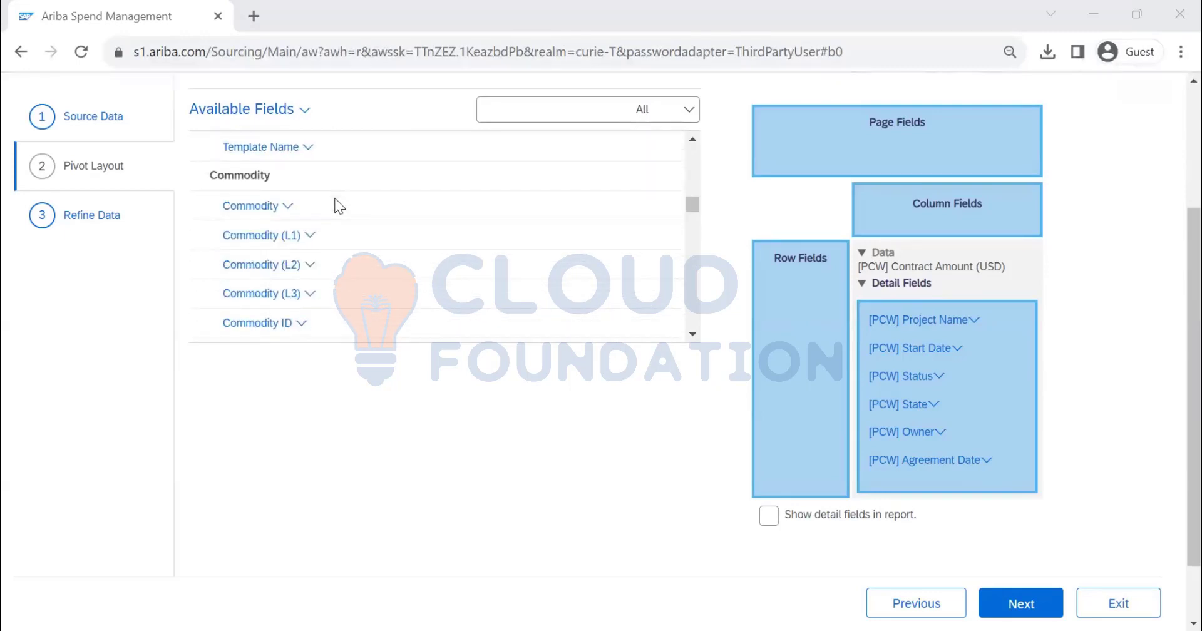
{"action": "left_click", "coordinate": [287, 207]}
{"action": "left_click", "coordinate": [328, 321]}
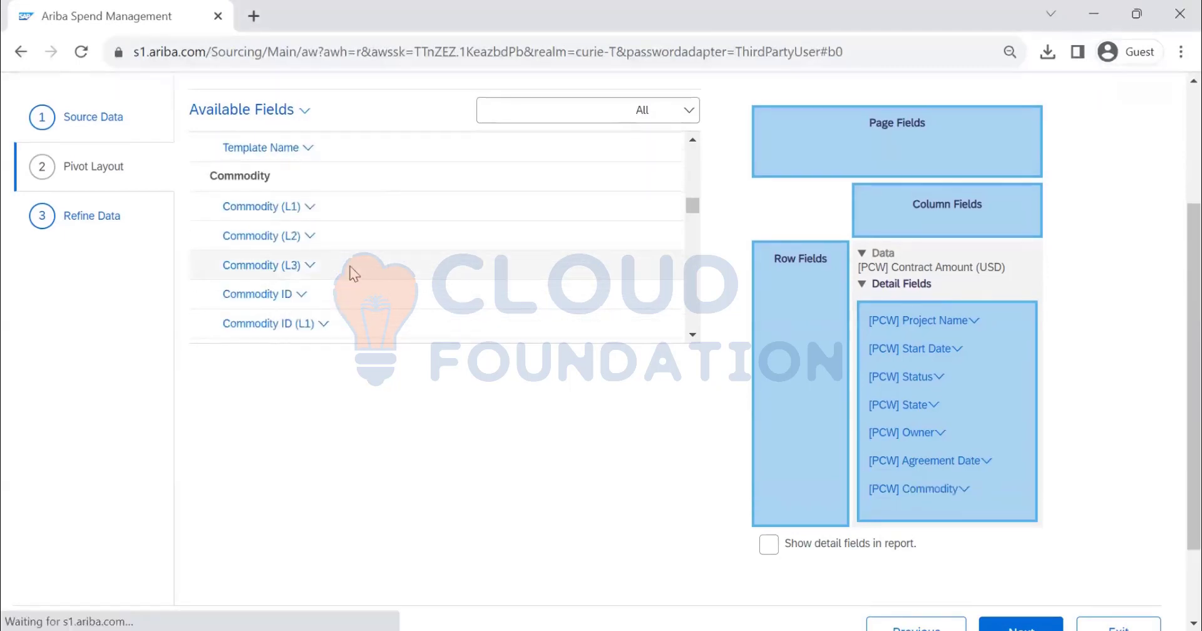
Add the Company Code field to the report's detail fields
{"action": "scroll", "coordinate": [351, 270], "scroll_direction": "down", "scroll_amount": 5}
{"action": "scroll", "coordinate": [341, 265], "scroll_direction": "up", "scroll_amount": 2}
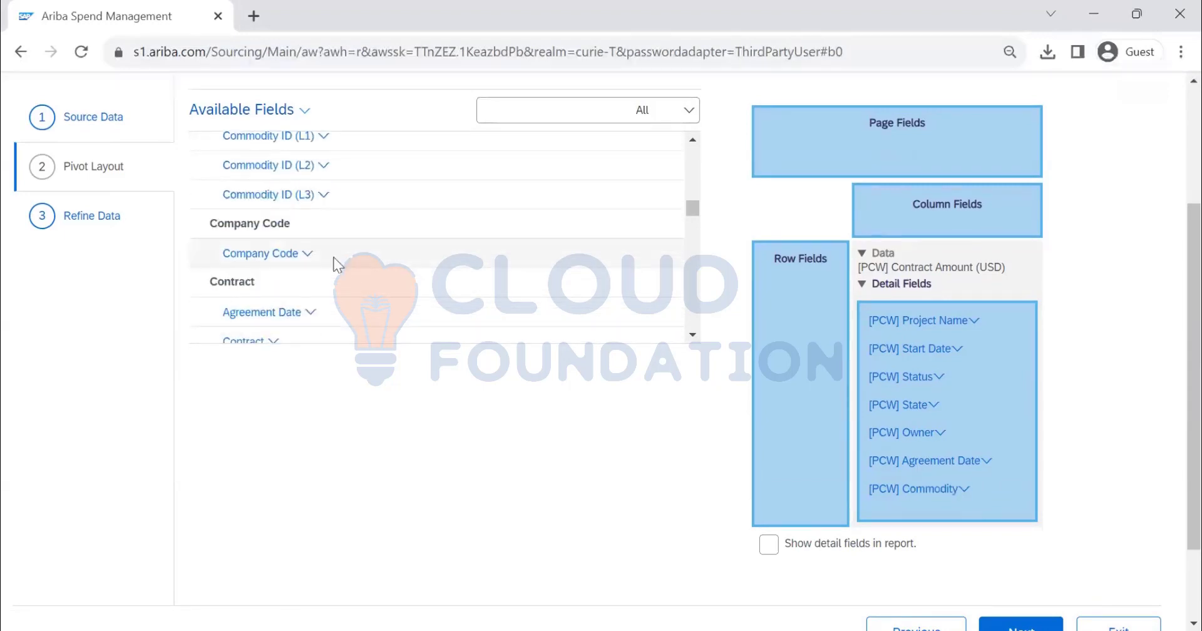
{"action": "left_click", "coordinate": [308, 250]}
{"action": "left_click", "coordinate": [348, 363]}
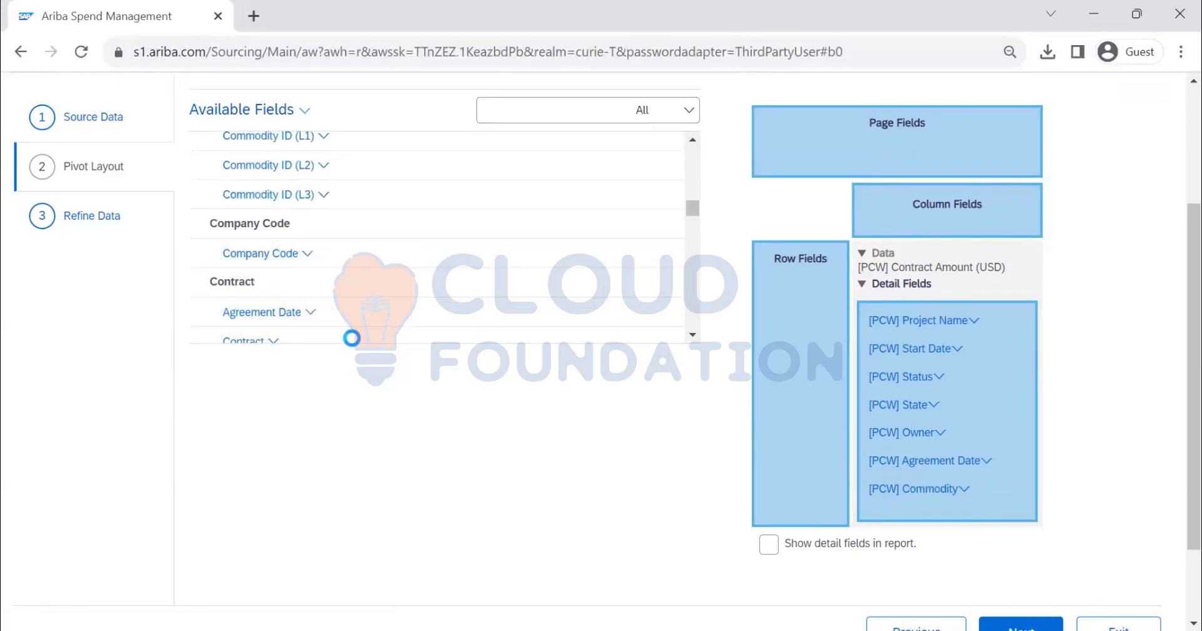
Find the Contract Id field under the Contract Id group and add it as a detail field
{"action": "scroll", "coordinate": [321, 240], "scroll_direction": "down", "scroll_amount": 2}
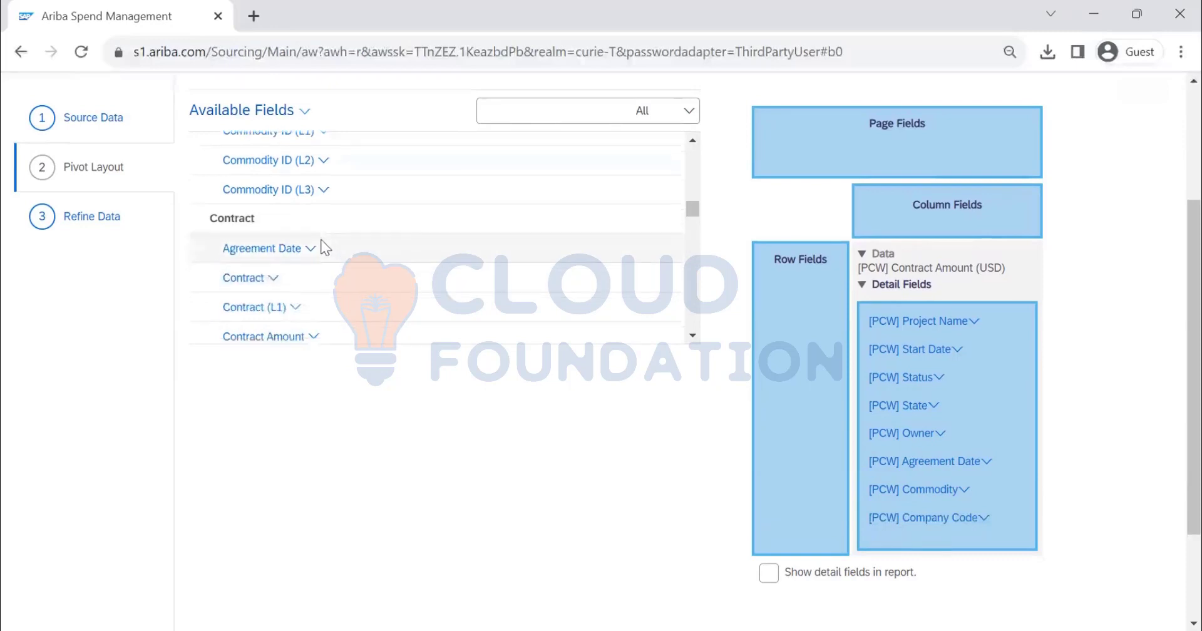
{"action": "scroll", "coordinate": [310, 225], "scroll_direction": "up", "scroll_amount": 3}
{"action": "scroll", "coordinate": [282, 248], "scroll_direction": "down", "scroll_amount": 5}
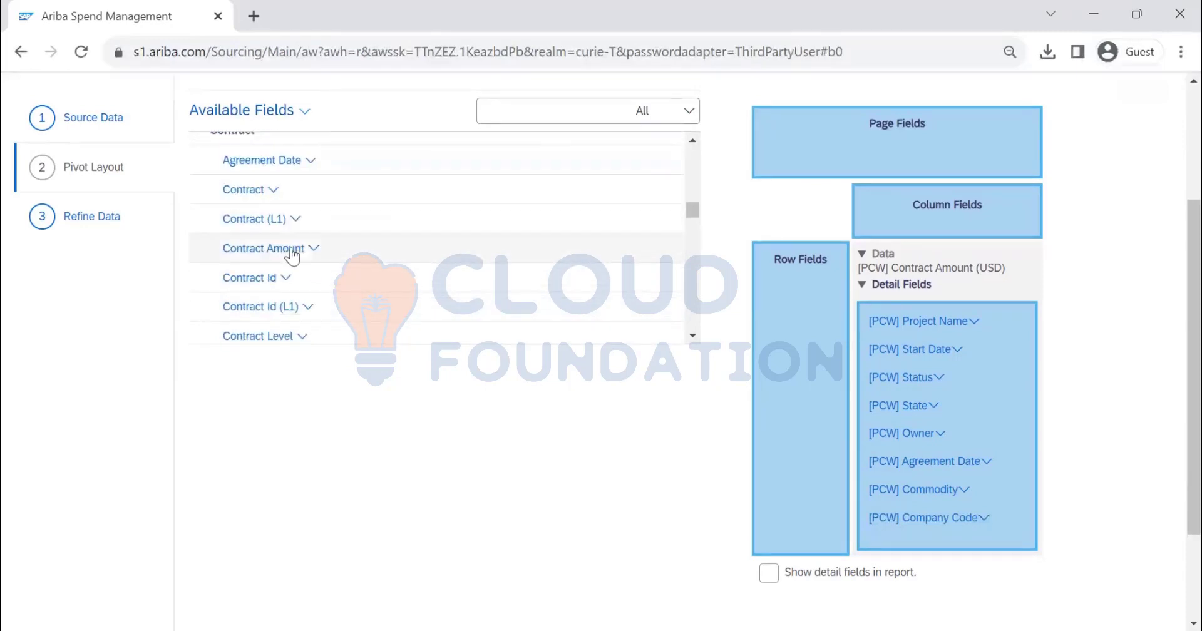
{"action": "scroll", "coordinate": [300, 263], "scroll_direction": "down", "scroll_amount": 7}
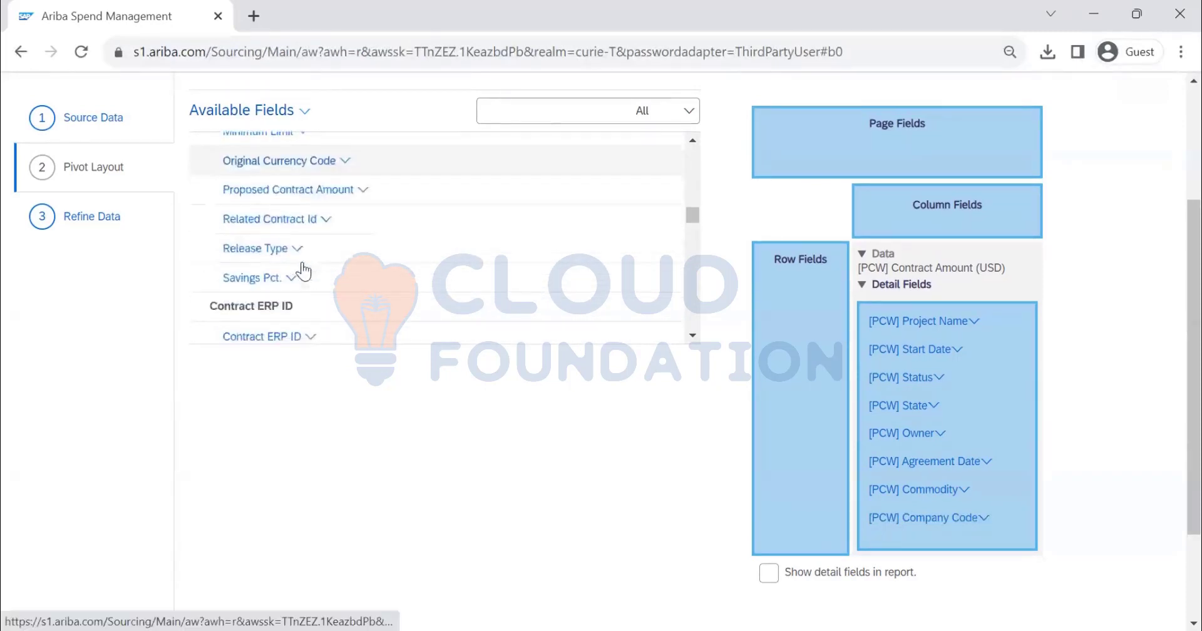
{"action": "left_click", "coordinate": [288, 307]}
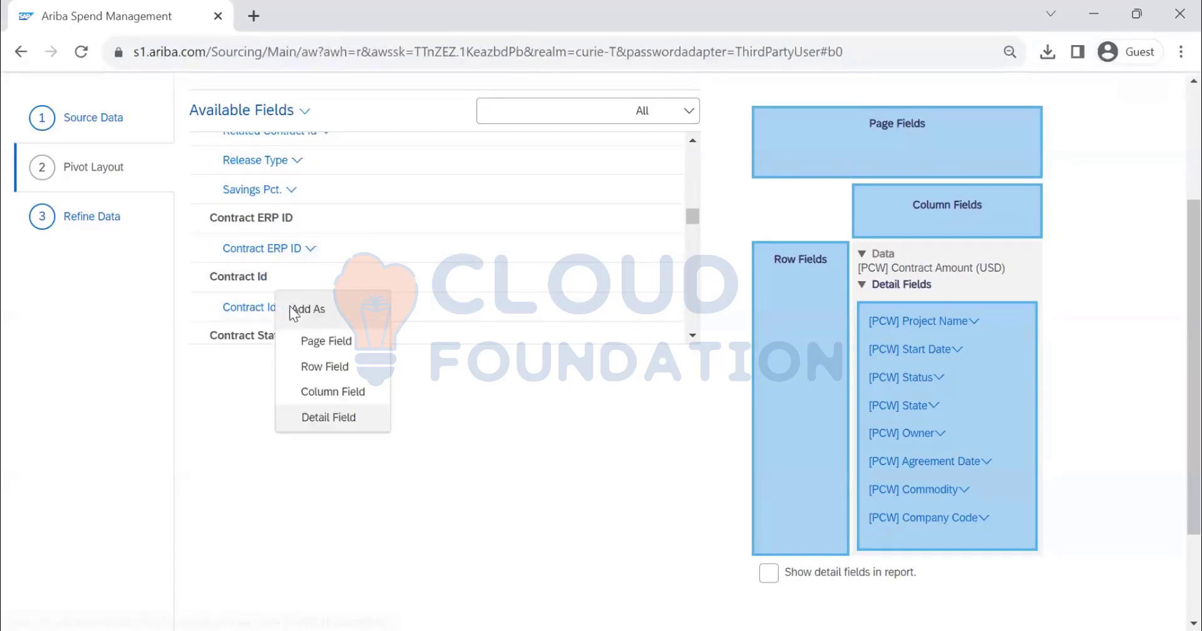
{"action": "left_click", "coordinate": [322, 417]}
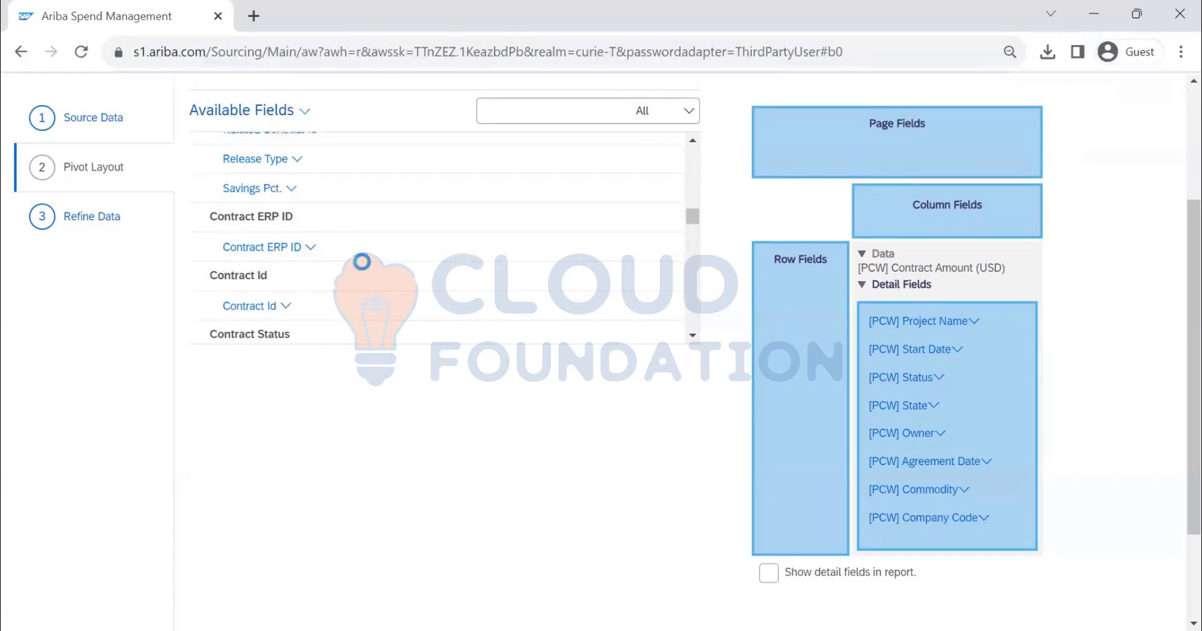
Add the Contract Status and Description fields to the report as detail fields
{"action": "scroll", "coordinate": [313, 225], "scroll_direction": "down", "scroll_amount": 3}
{"action": "scroll", "coordinate": [307, 214], "scroll_direction": "down", "scroll_amount": 1}
{"action": "scroll", "coordinate": [319, 261], "scroll_direction": "up", "scroll_amount": 2}
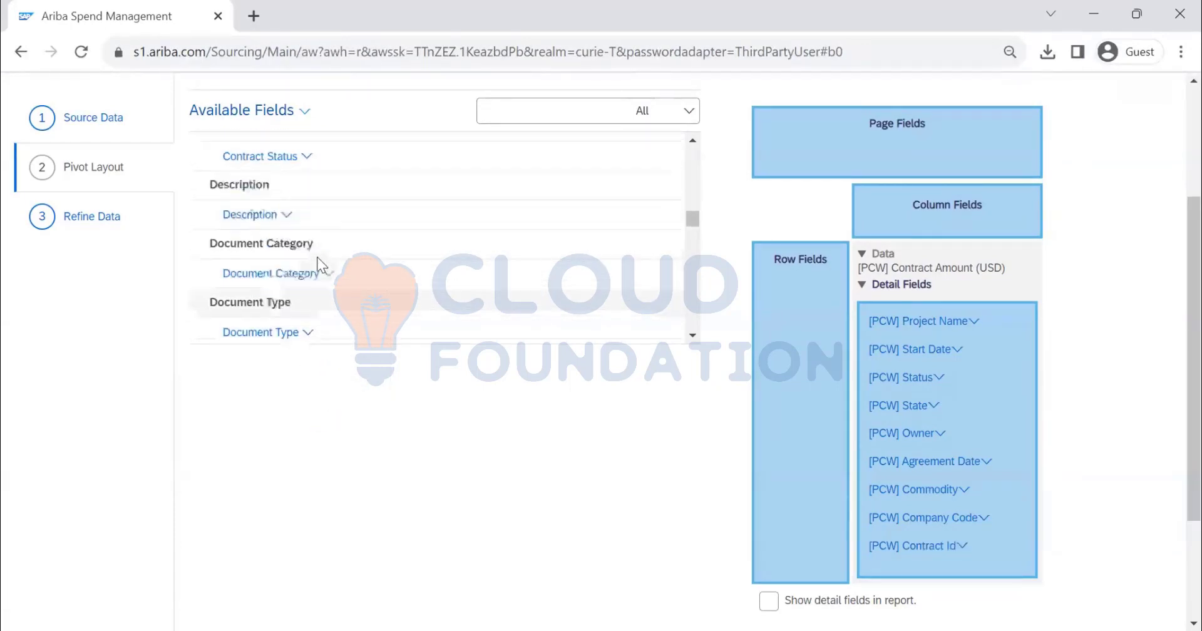
{"action": "left_click", "coordinate": [306, 213]}
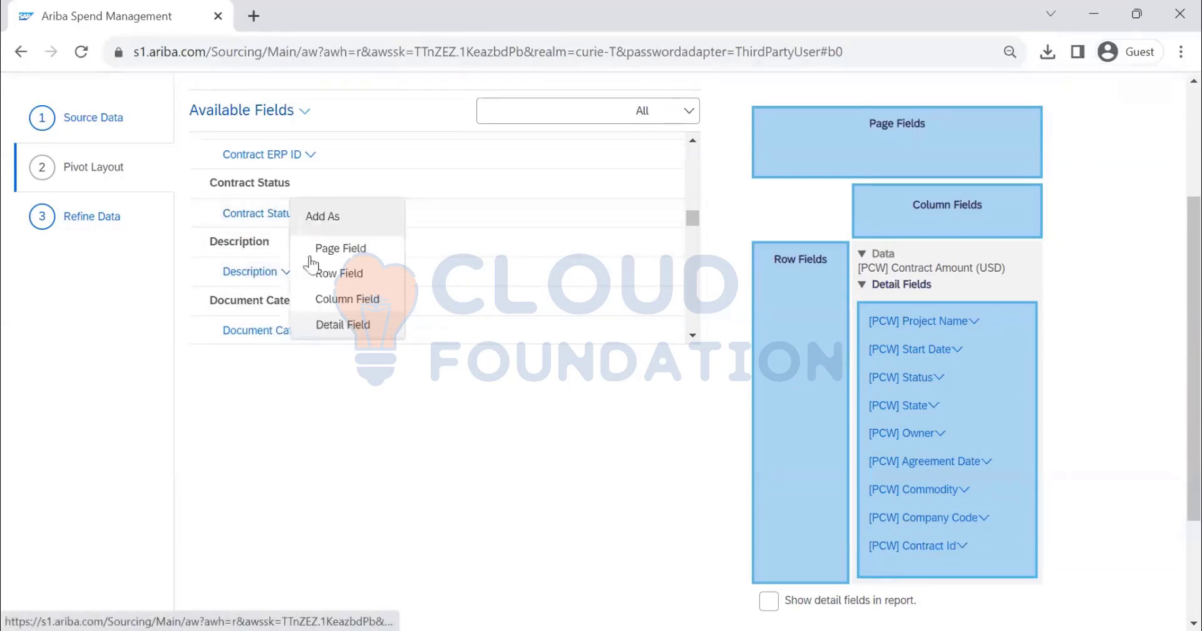
{"action": "left_click", "coordinate": [332, 323]}
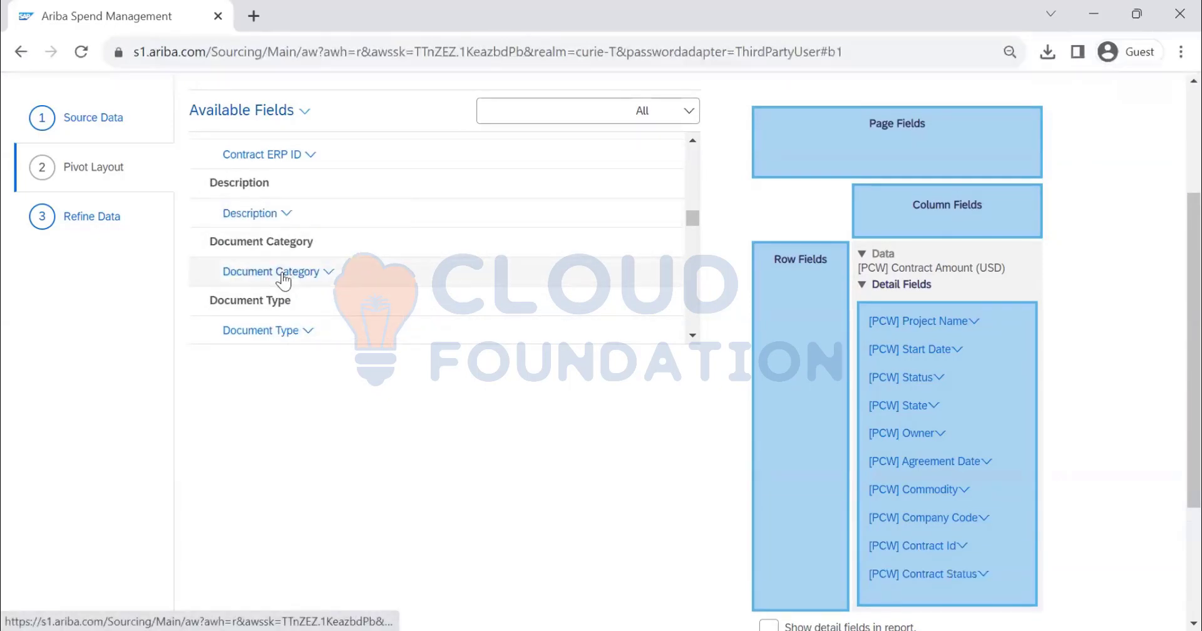
{"action": "left_click", "coordinate": [286, 213]}
{"action": "left_click", "coordinate": [311, 327]}
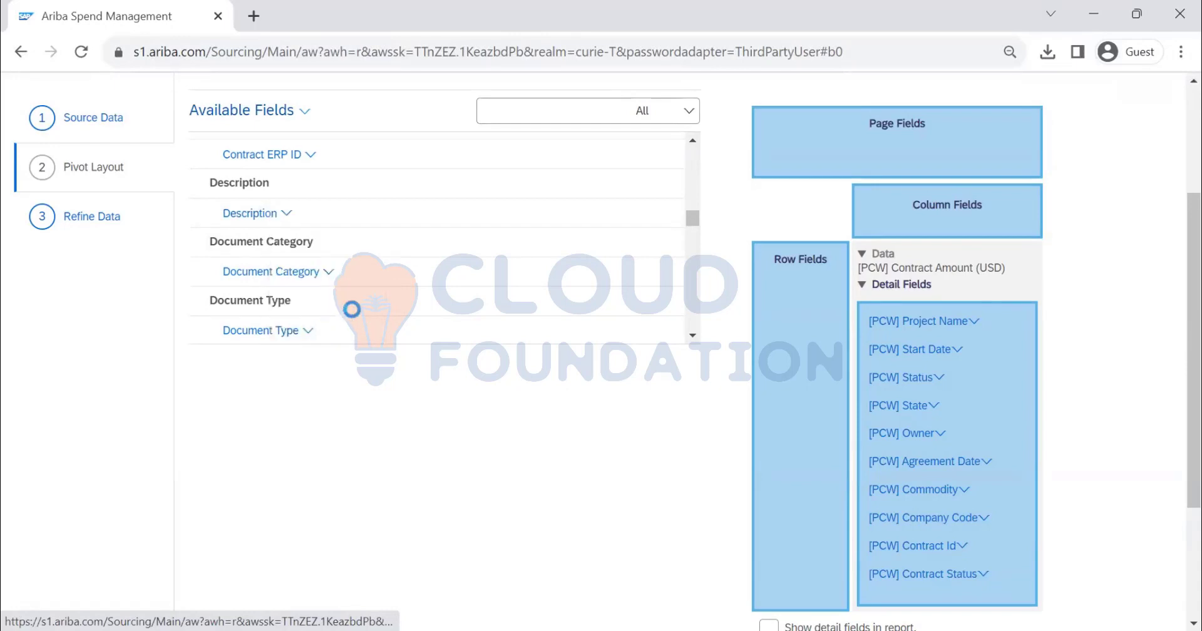
Add the Date field under Effective Date to the report's detail fields
{"action": "scroll", "coordinate": [401, 251], "scroll_direction": "down", "scroll_amount": 8}
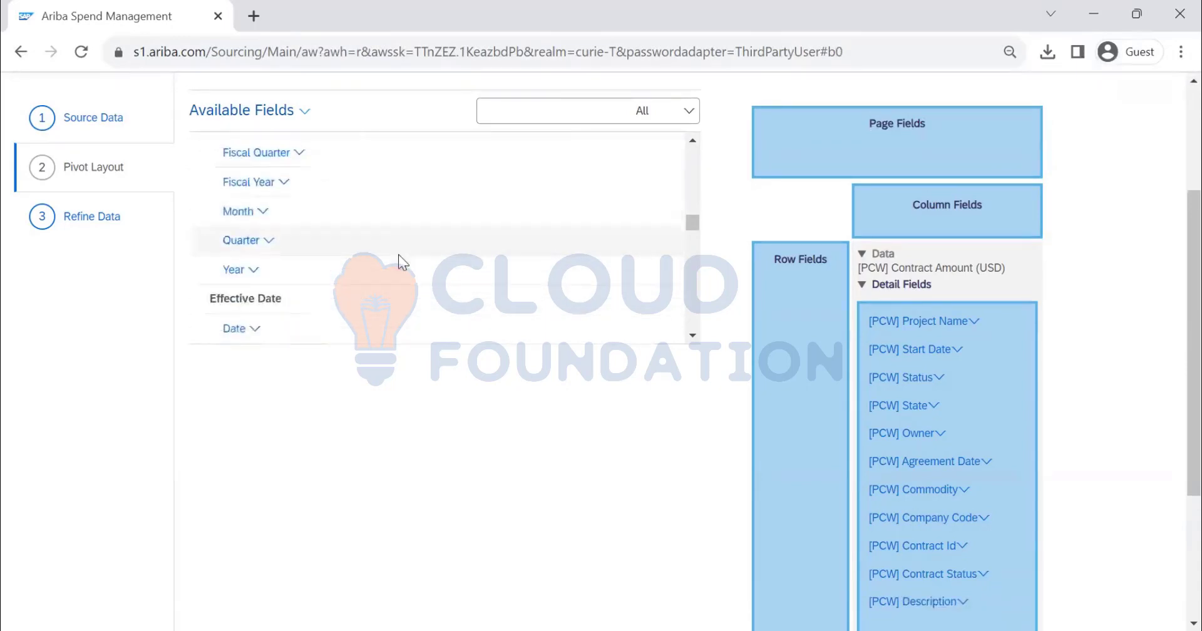
{"action": "scroll", "coordinate": [390, 257], "scroll_direction": "up", "scroll_amount": 1}
{"action": "left_click", "coordinate": [255, 249]}
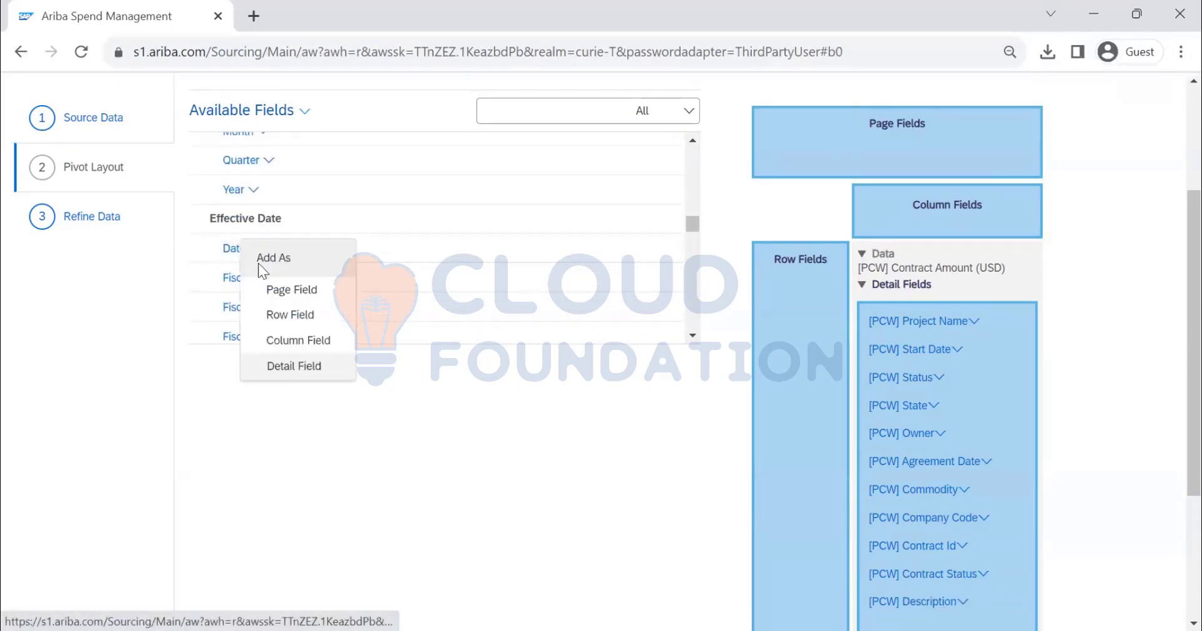
{"action": "left_click", "coordinate": [302, 368]}
Find the Date field under Expiration Date and add it to the report's detail fields
{"action": "scroll", "coordinate": [335, 295], "scroll_direction": "up", "scroll_amount": 2}
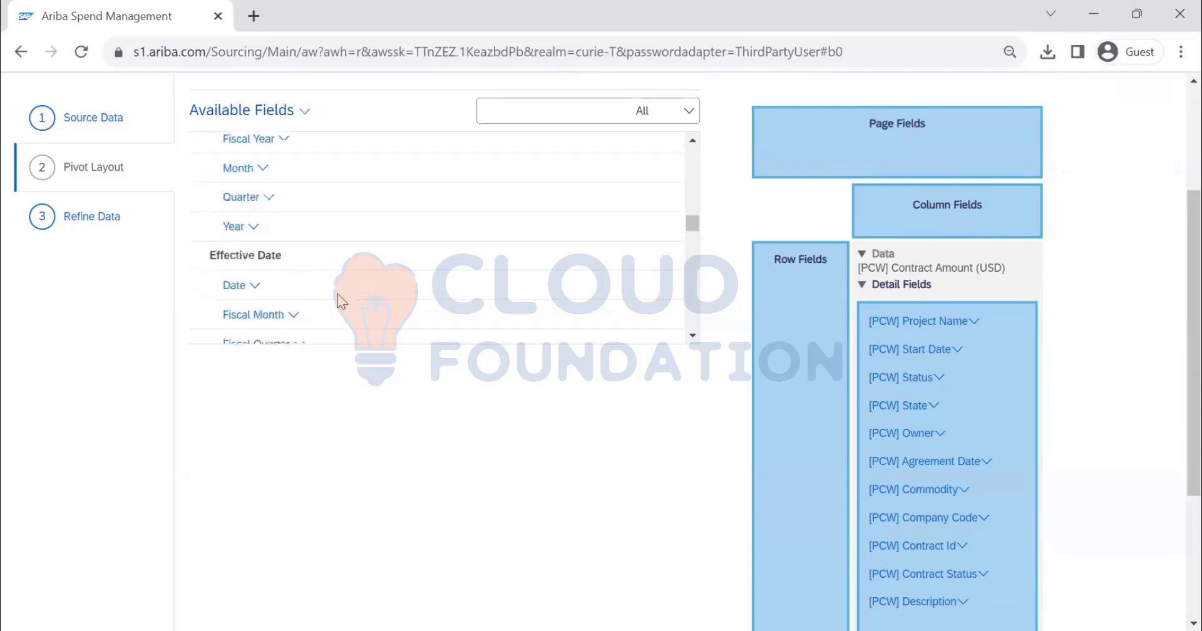
{"action": "scroll", "coordinate": [337, 301], "scroll_direction": "up", "scroll_amount": 3}
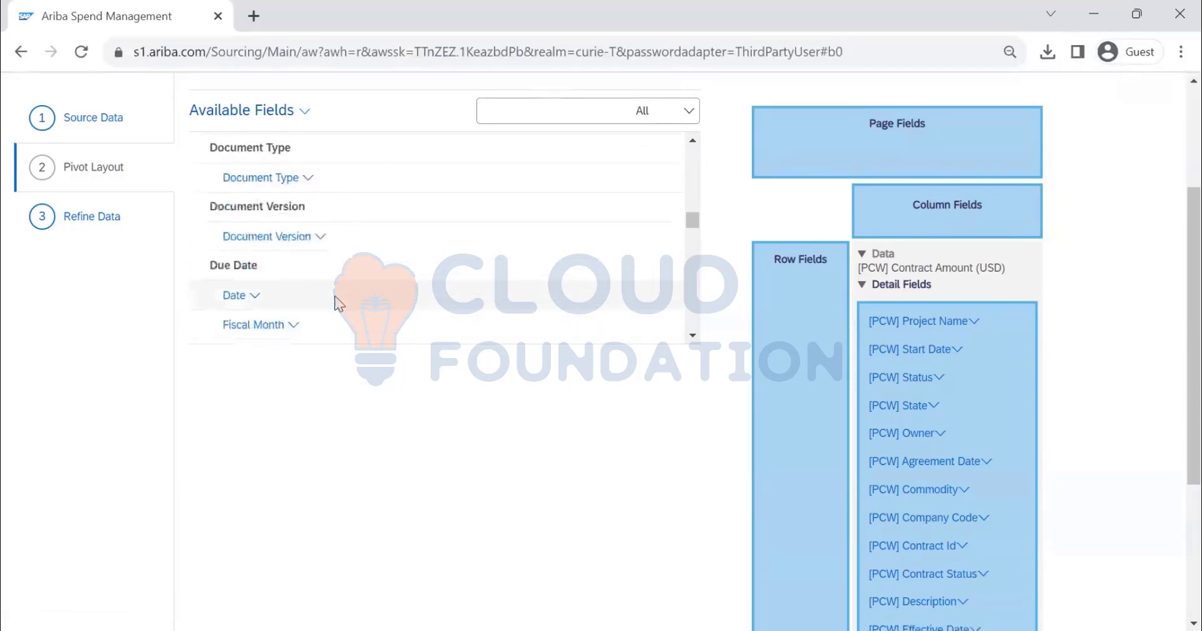
{"action": "scroll", "coordinate": [329, 310], "scroll_direction": "down", "scroll_amount": 7}
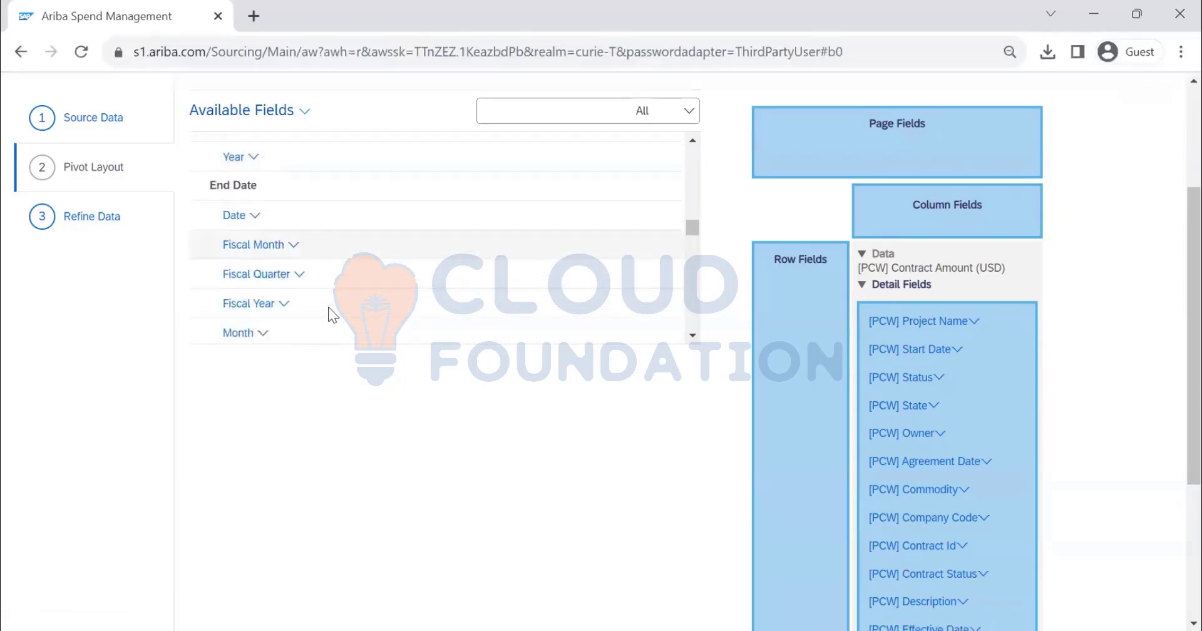
{"action": "scroll", "coordinate": [329, 307], "scroll_direction": "down", "scroll_amount": 3}
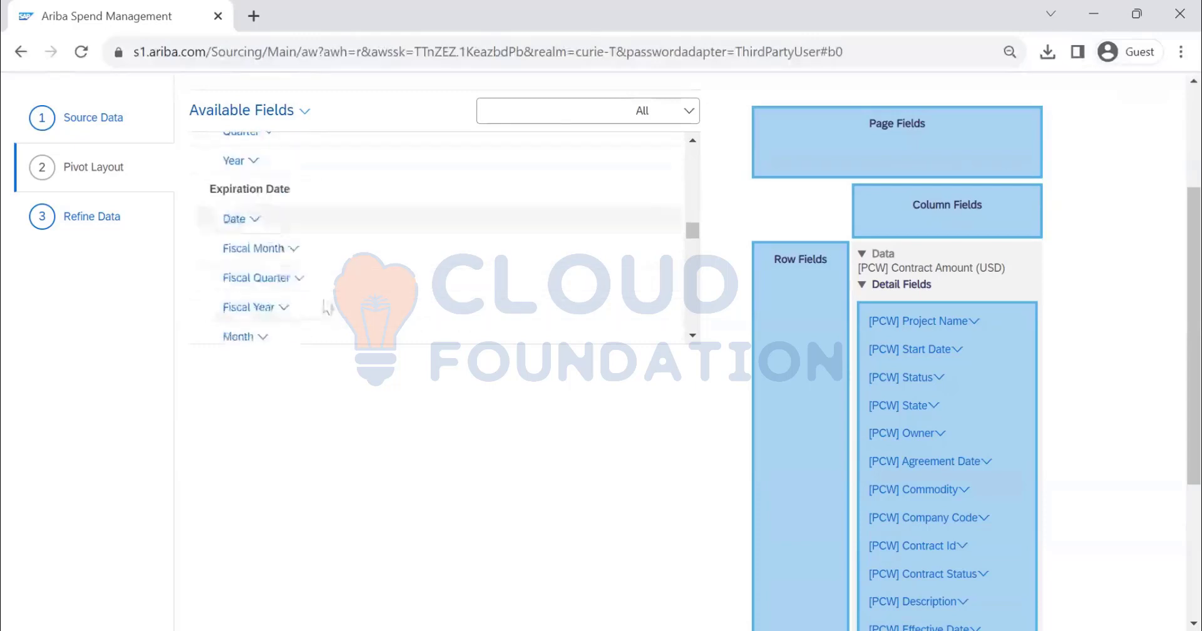
{"action": "left_click", "coordinate": [247, 219]}
{"action": "left_click", "coordinate": [291, 333]}
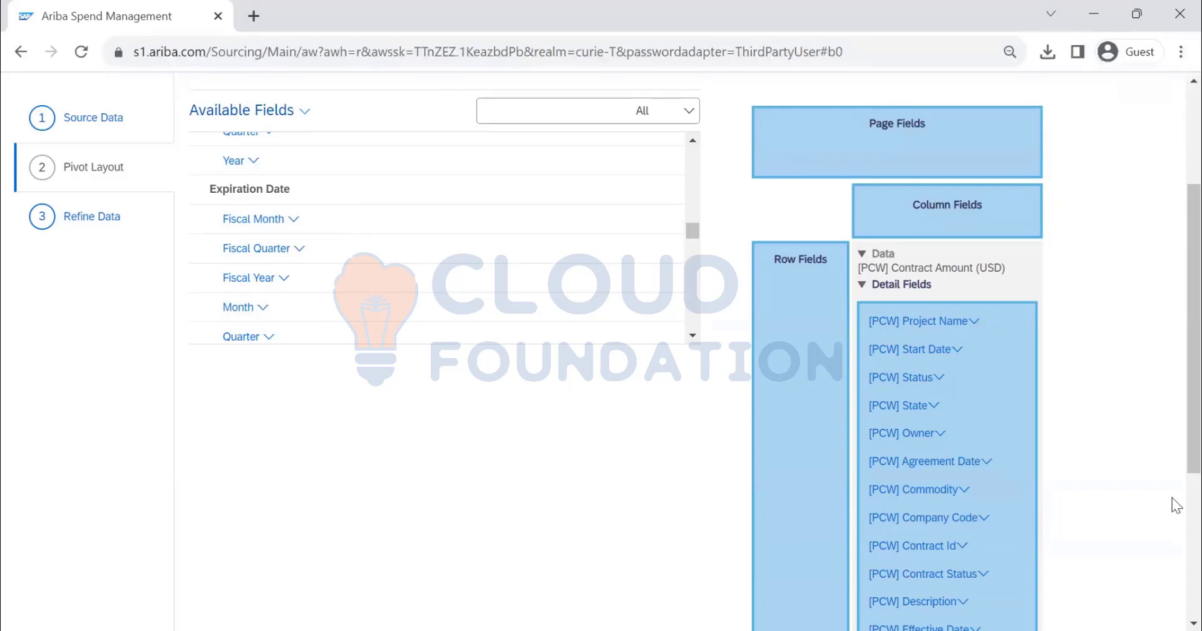
Reorder the detail fields so Contract Id comes first and Description directly follows Project Name
{"action": "scroll", "coordinate": [1110, 337], "scroll_direction": "down", "scroll_amount": 3}
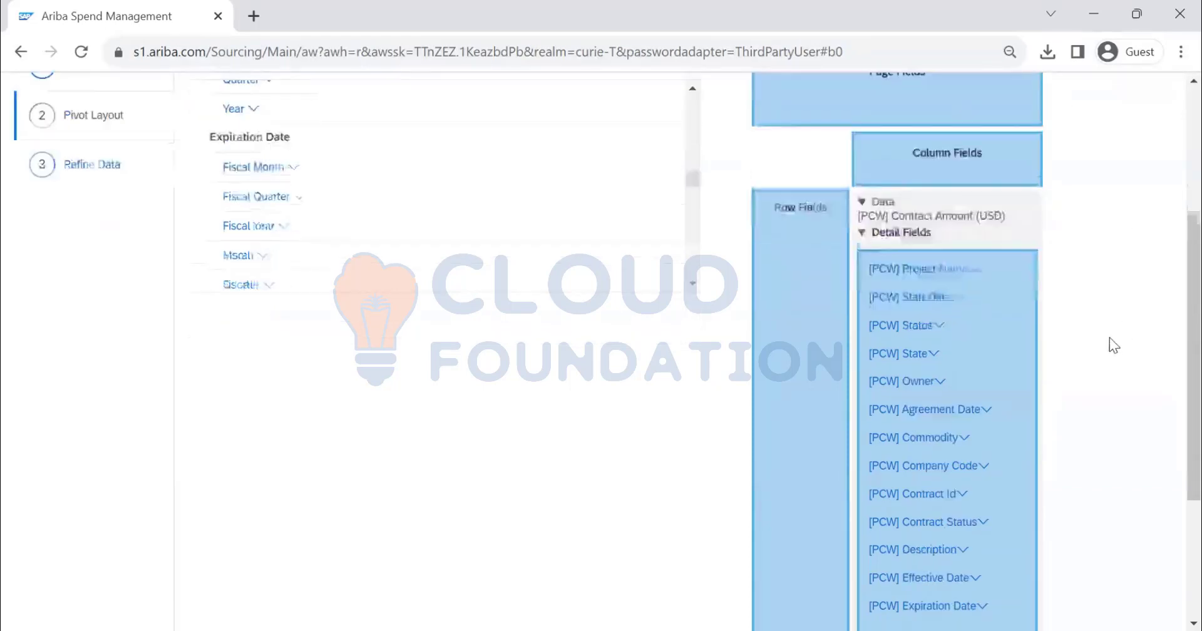
{"action": "left_click_drag", "start_coordinate": [940, 357], "coordinate": [941, 174]}
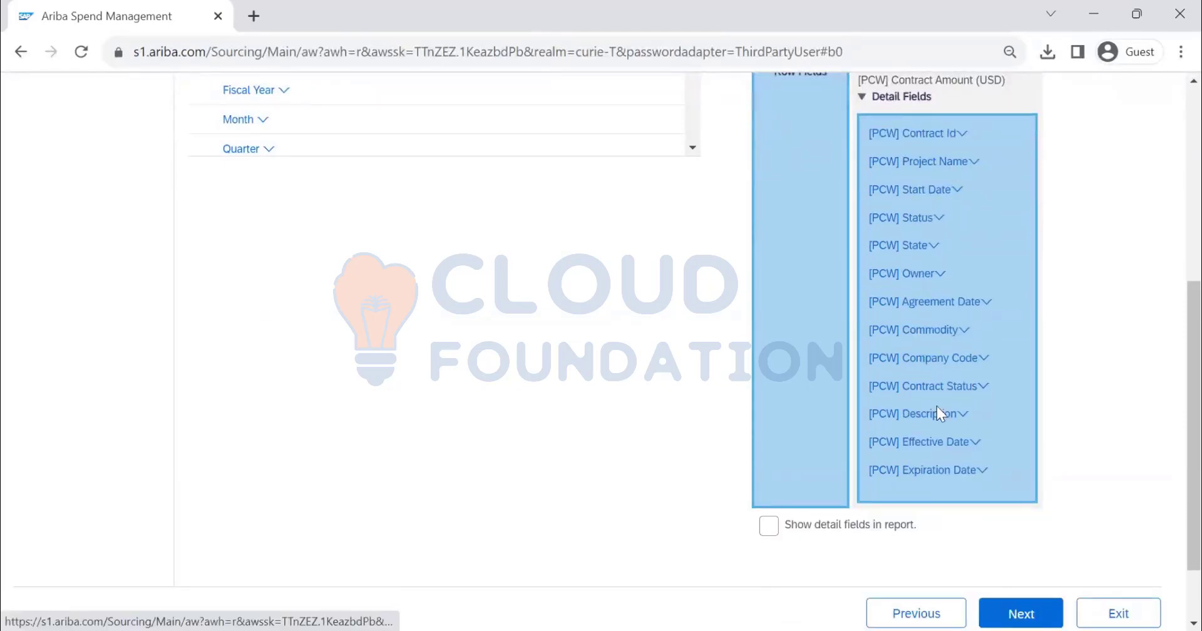
{"action": "left_click_drag", "start_coordinate": [938, 418], "coordinate": [942, 236]}
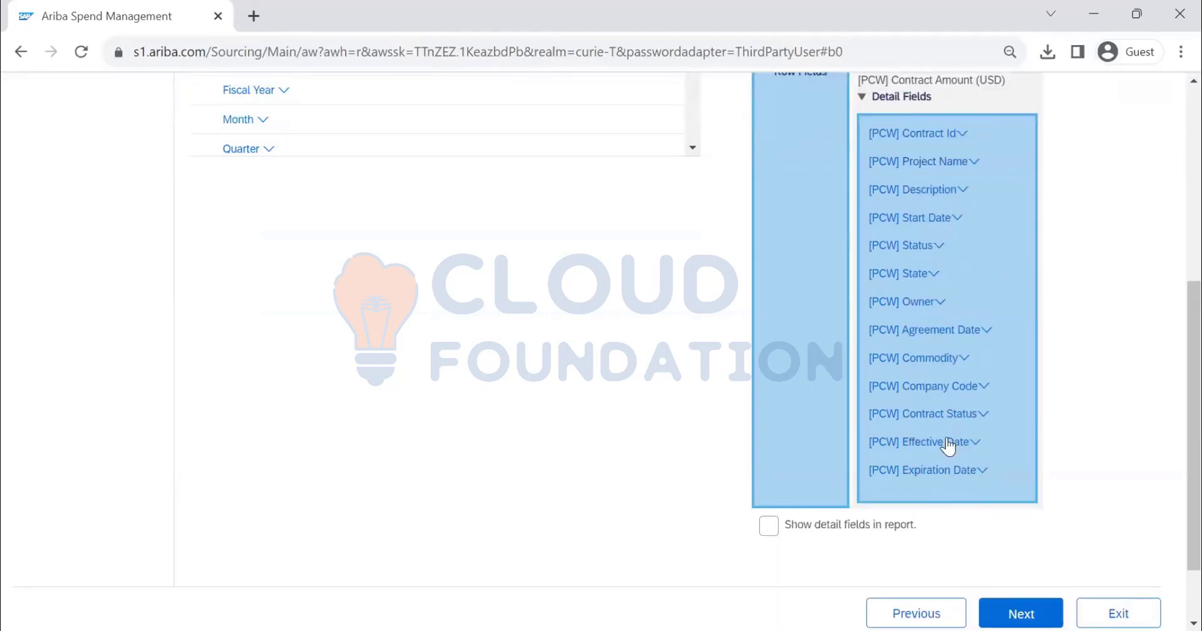
Move Effective Date and Expiration Date directly after Start Date in the detail fields
{"action": "left_click_drag", "start_coordinate": [948, 446], "coordinate": [959, 289]}
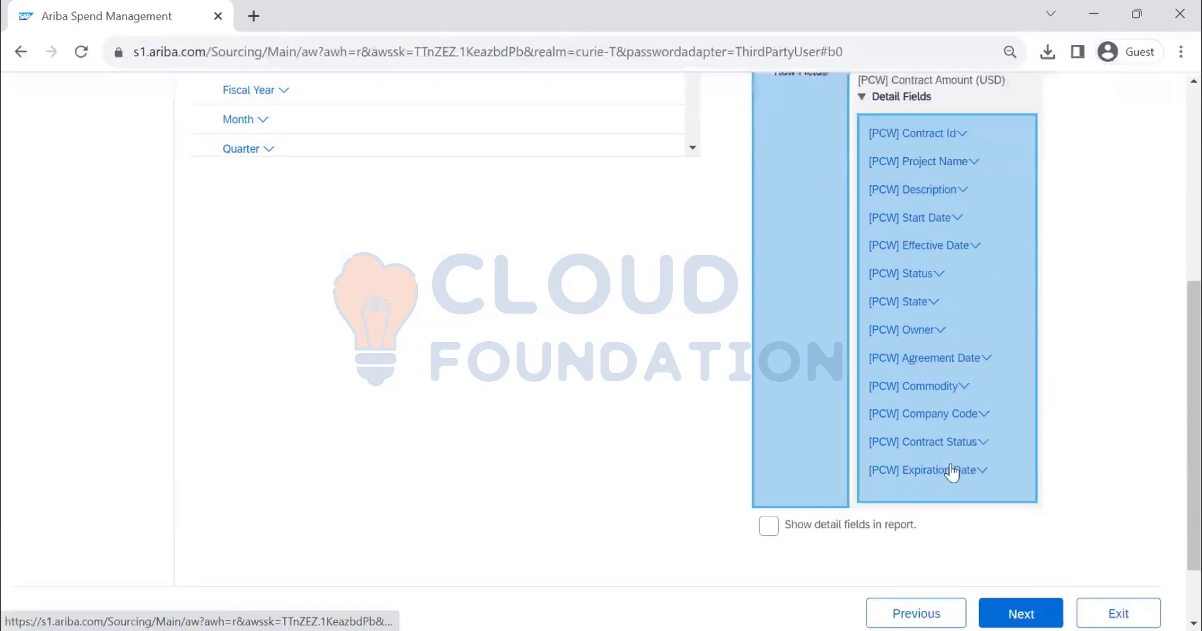
{"action": "left_click_drag", "start_coordinate": [955, 466], "coordinate": [959, 325]}
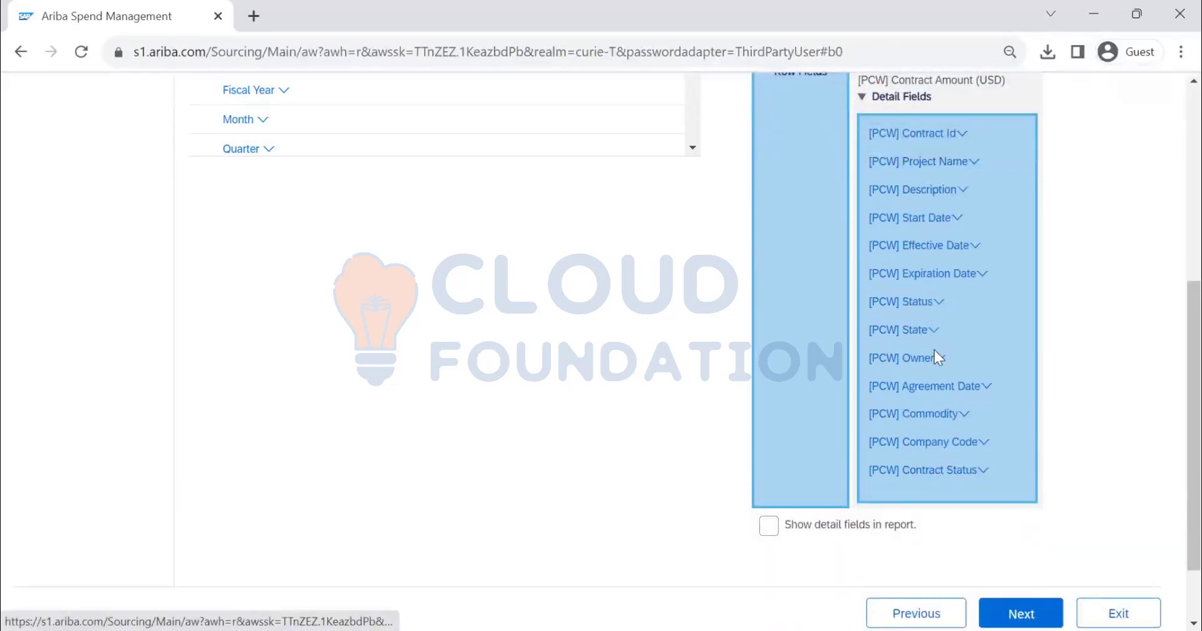
Place Owner after Contract Id and Agreement Date after Start Date, and try to move Contract Status up in the detail fields
{"action": "left_click_drag", "start_coordinate": [938, 360], "coordinate": [949, 207]}
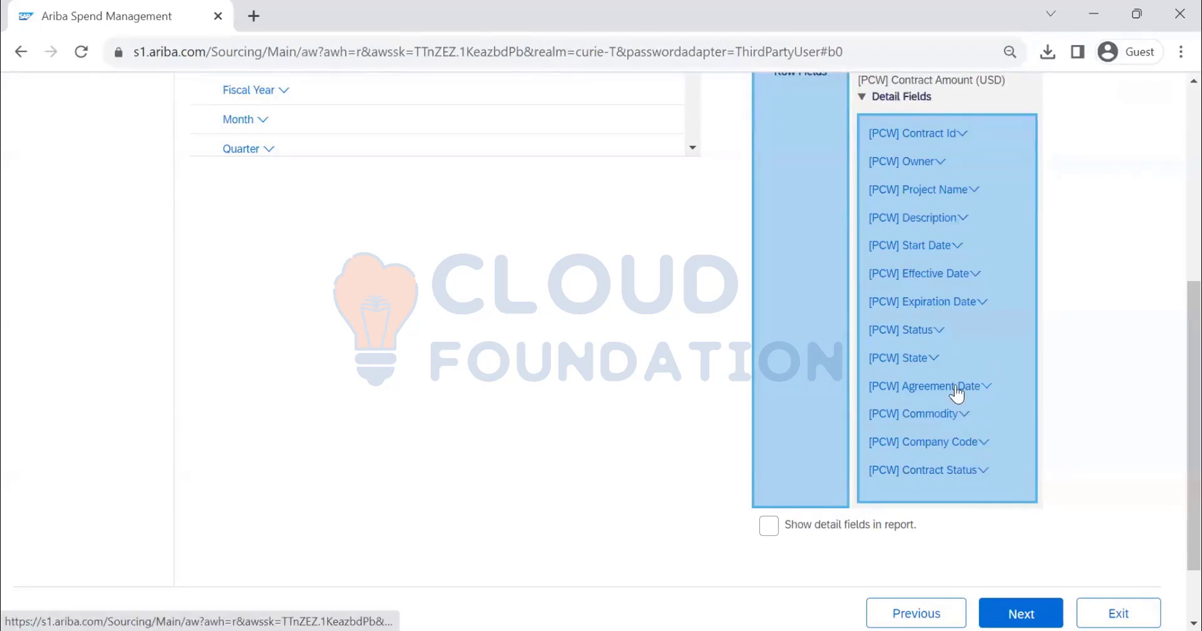
{"action": "left_click_drag", "start_coordinate": [957, 392], "coordinate": [961, 321]}
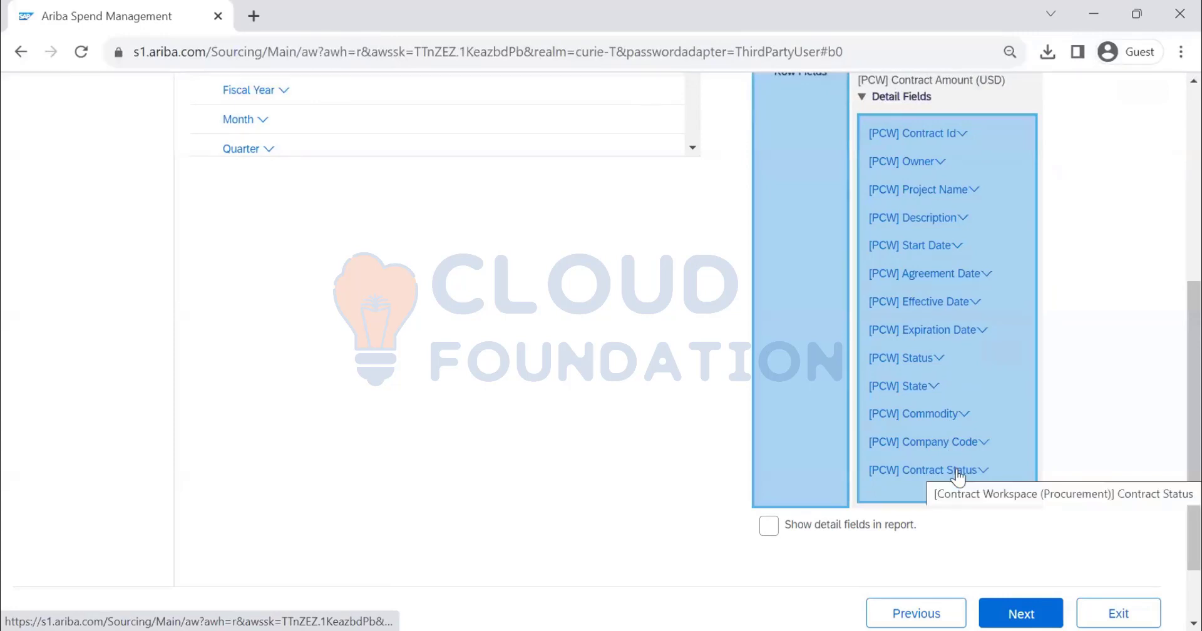
{"action": "left_click_drag", "start_coordinate": [958, 471], "coordinate": [955, 427]}
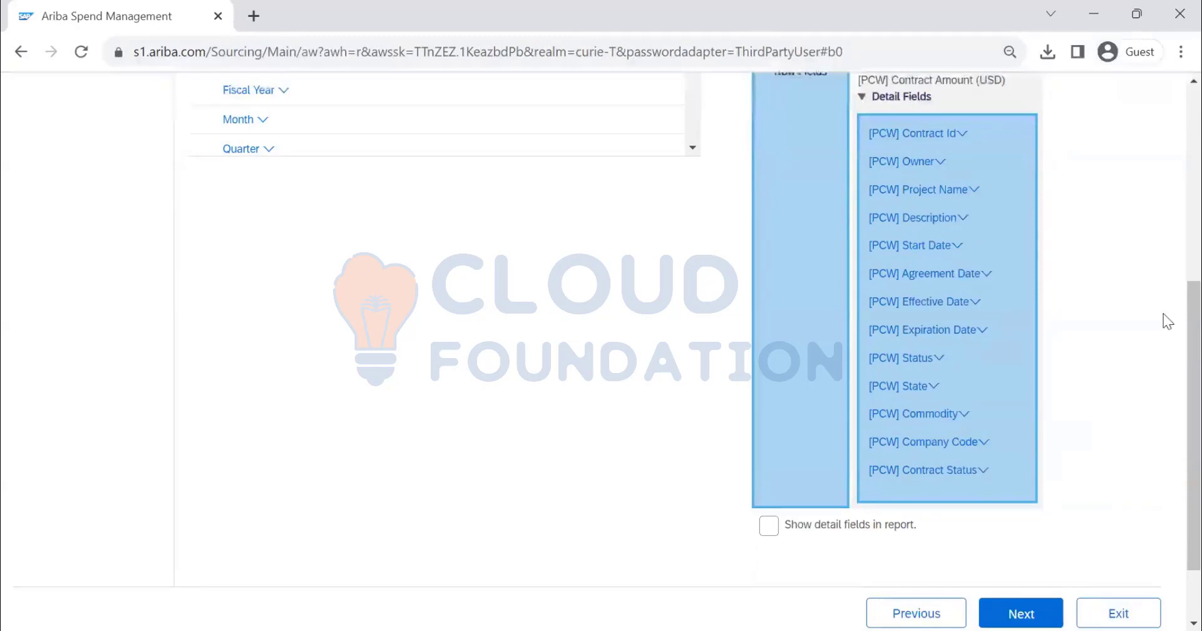
Finish the pivot layout and continue to the Refine Data stage of the report
{"action": "scroll", "coordinate": [1009, 325], "scroll_direction": "up", "scroll_amount": 6}
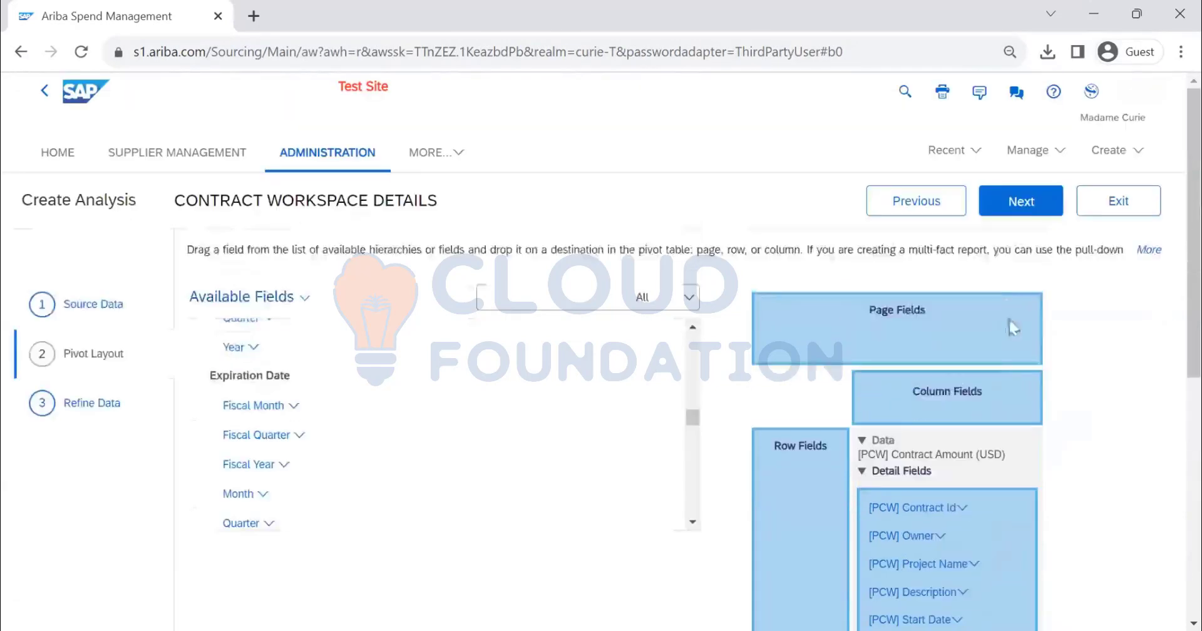
{"action": "left_click", "coordinate": [1018, 204]}
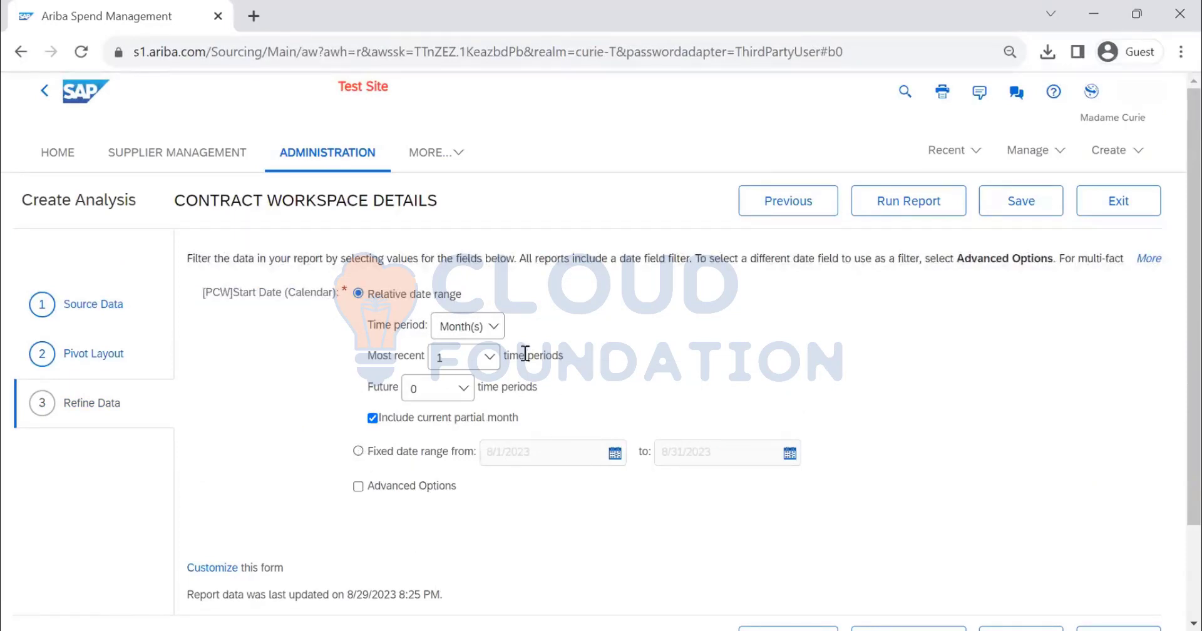
Set the relative date range's time period to Year(s) and try the report with and without the current partial year
{"action": "left_click", "coordinate": [480, 330]}
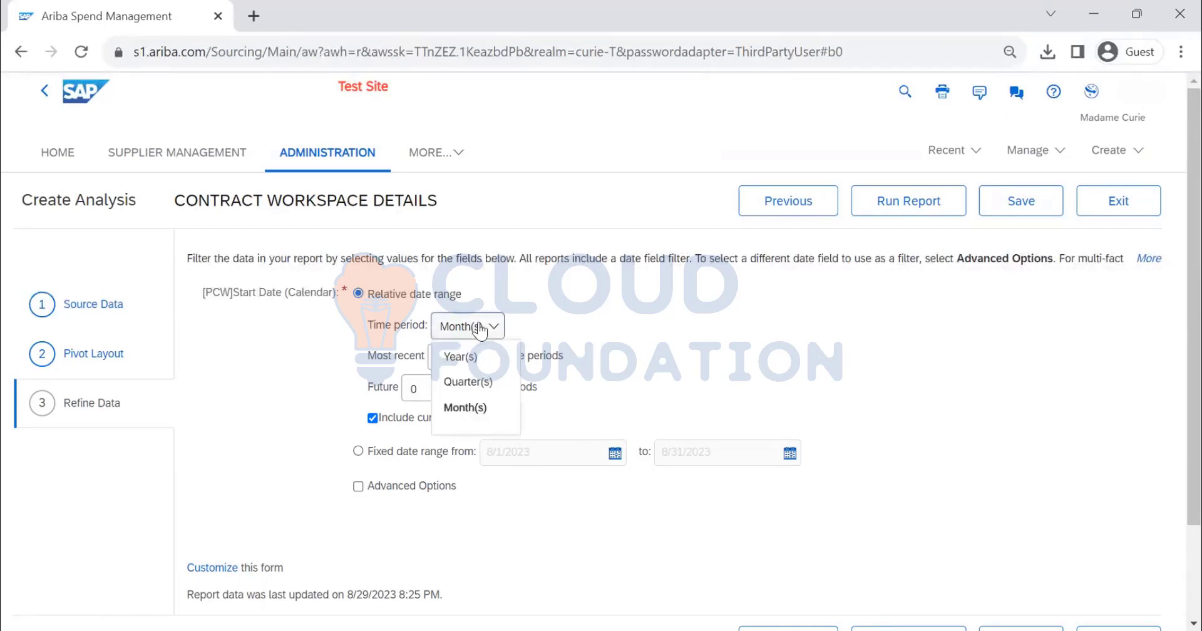
{"action": "left_click", "coordinate": [489, 366]}
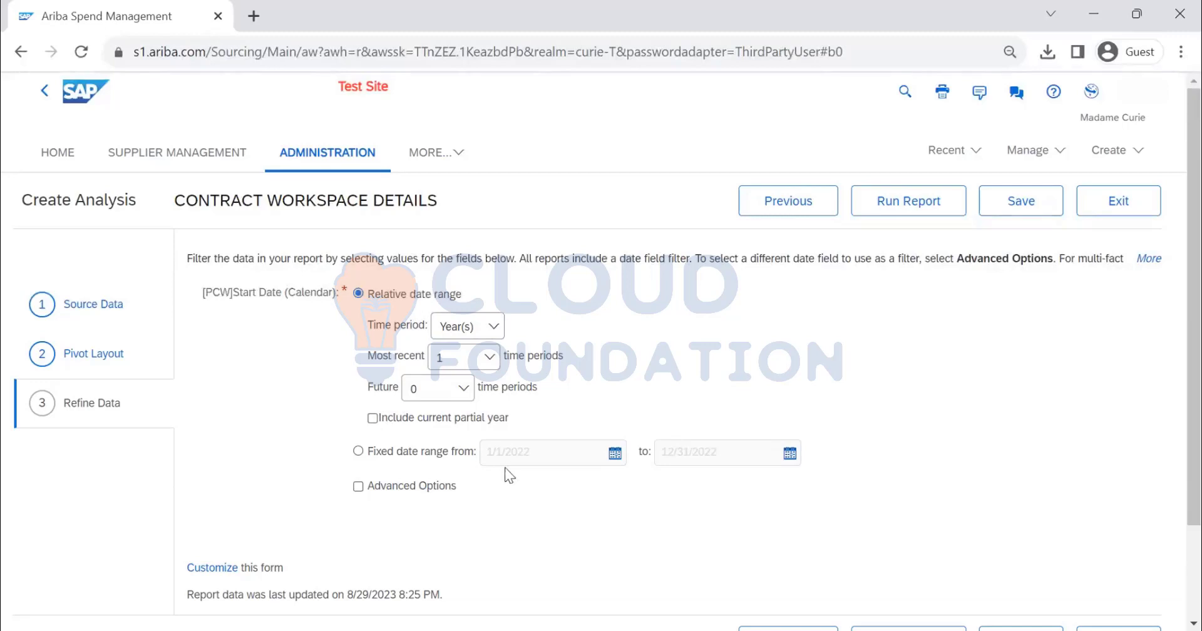
{"action": "left_click", "coordinate": [373, 419]}
{"action": "left_click", "coordinate": [374, 419]}
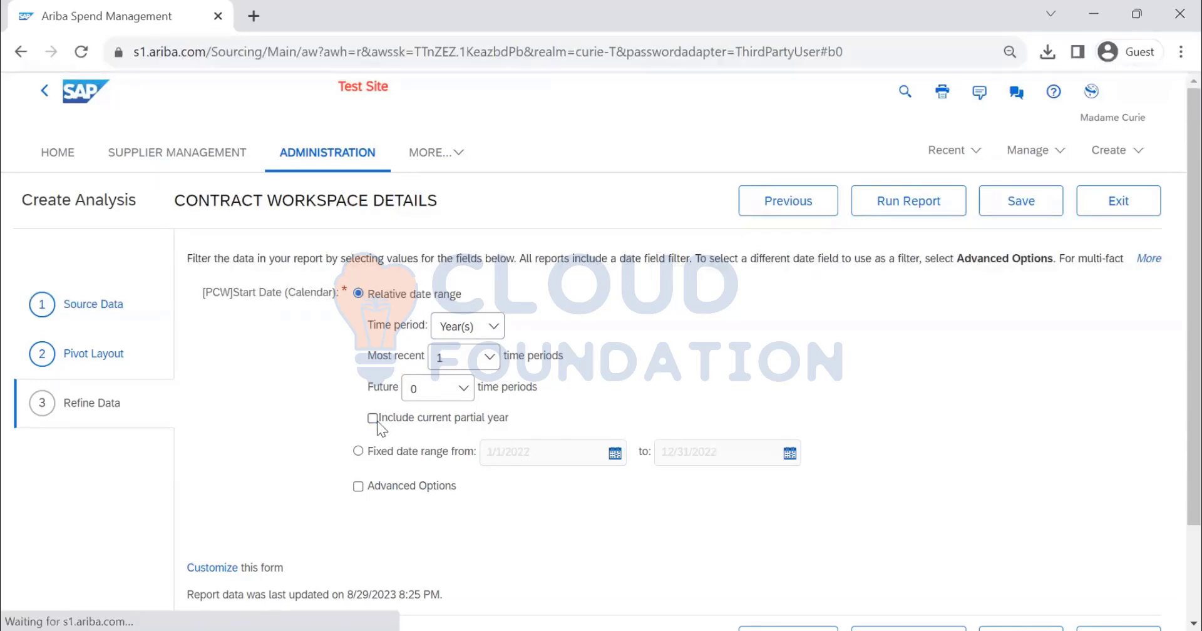
{"action": "left_click", "coordinate": [375, 419]}
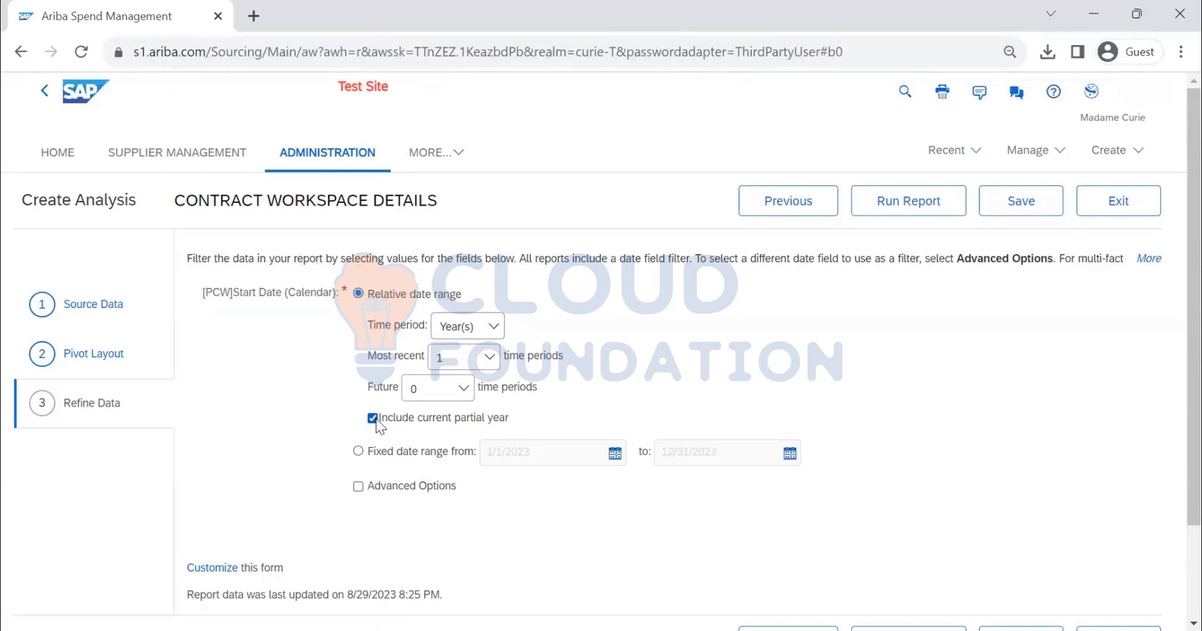
{"action": "left_click", "coordinate": [374, 419]}
{"action": "left_click", "coordinate": [373, 418]}
Try the fixed date range, return to the relative date range, and set the future time periods to 1
{"action": "left_click", "coordinate": [359, 451]}
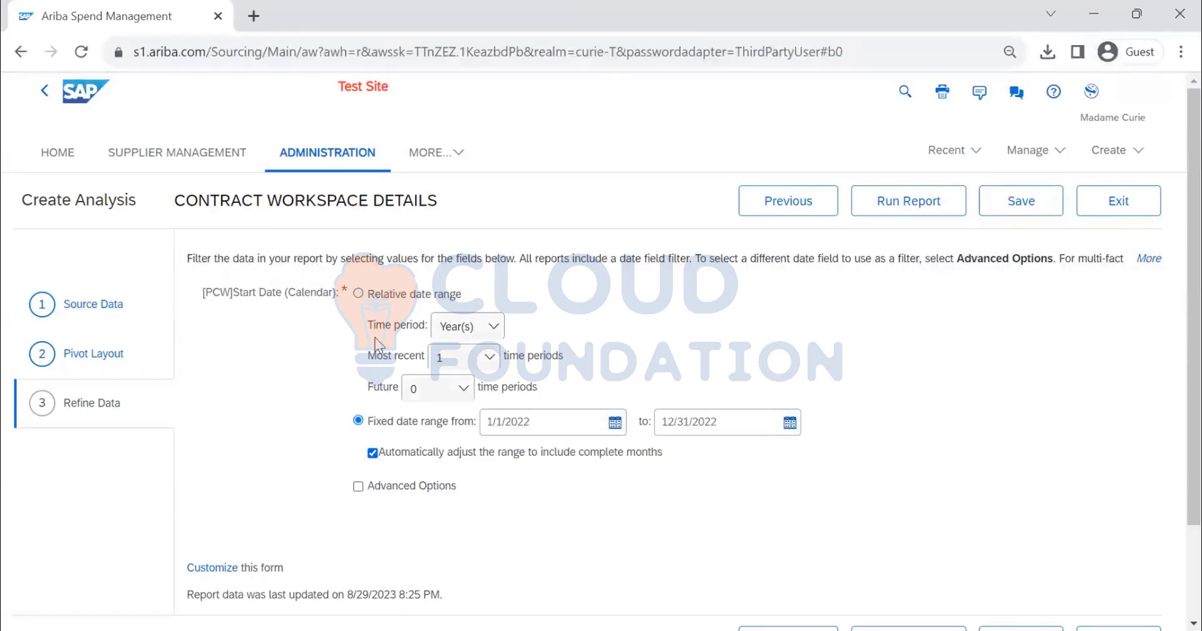
{"action": "left_click", "coordinate": [359, 293]}
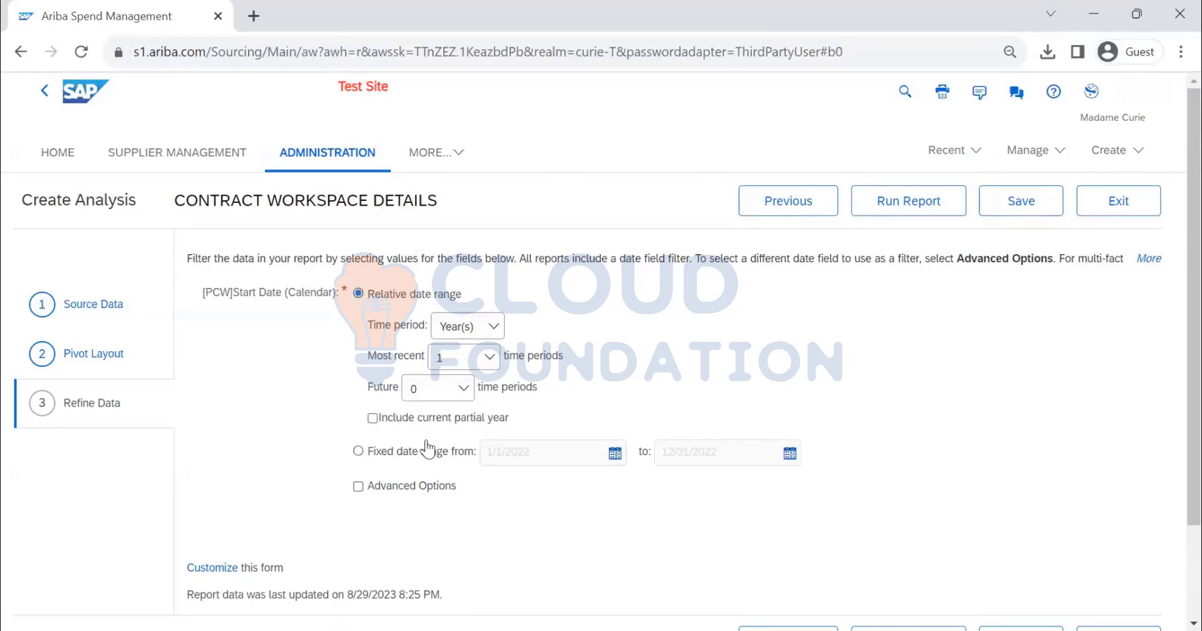
{"action": "left_click", "coordinate": [438, 388]}
{"action": "left_click", "coordinate": [426, 439]}
{"action": "scroll", "coordinate": [439, 363], "scroll_direction": "down", "scroll_amount": 1}
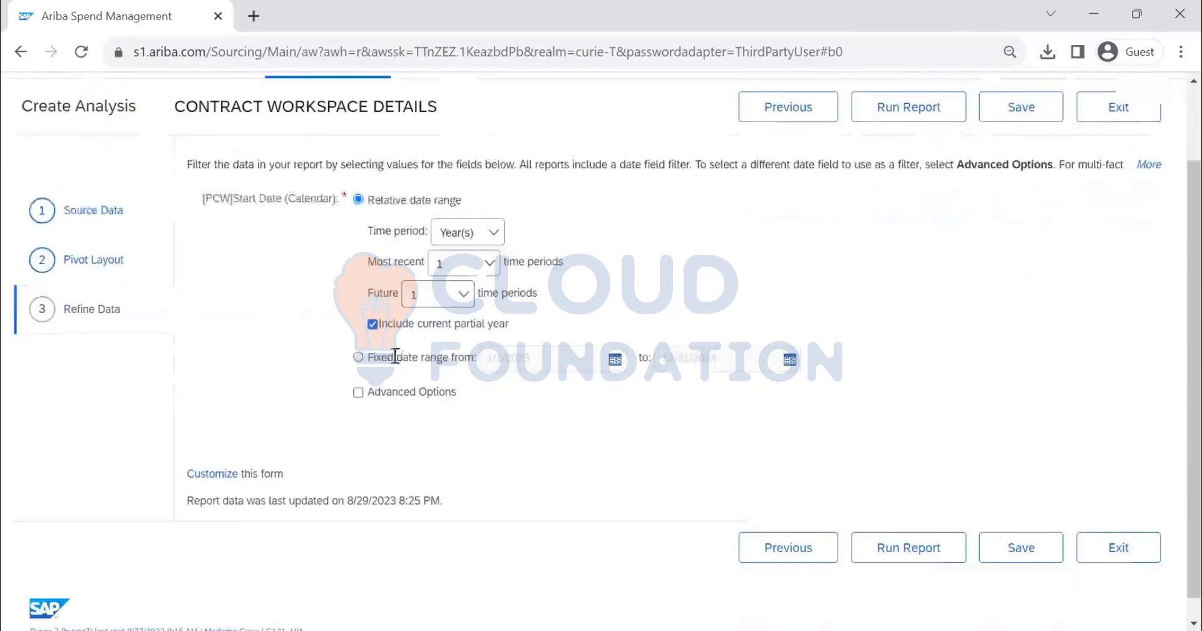
Check which date fields the advanced options offer for refining data, exclude the current partial year, and turn the advanced options off again
{"action": "left_click", "coordinate": [357, 395]}
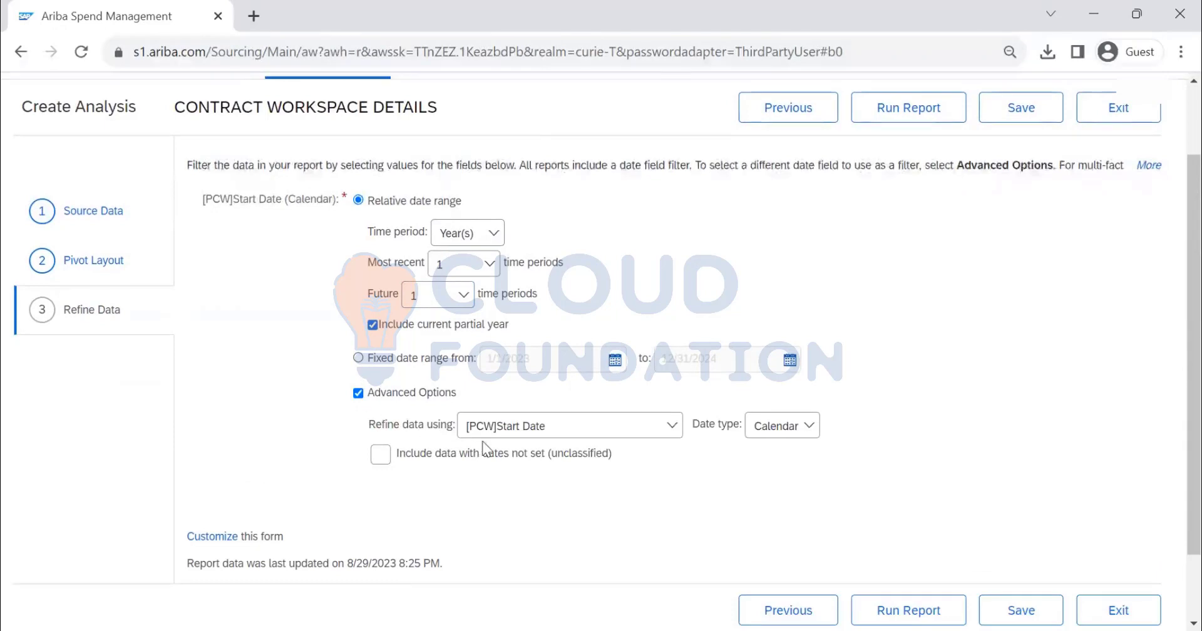
{"action": "left_click", "coordinate": [596, 432]}
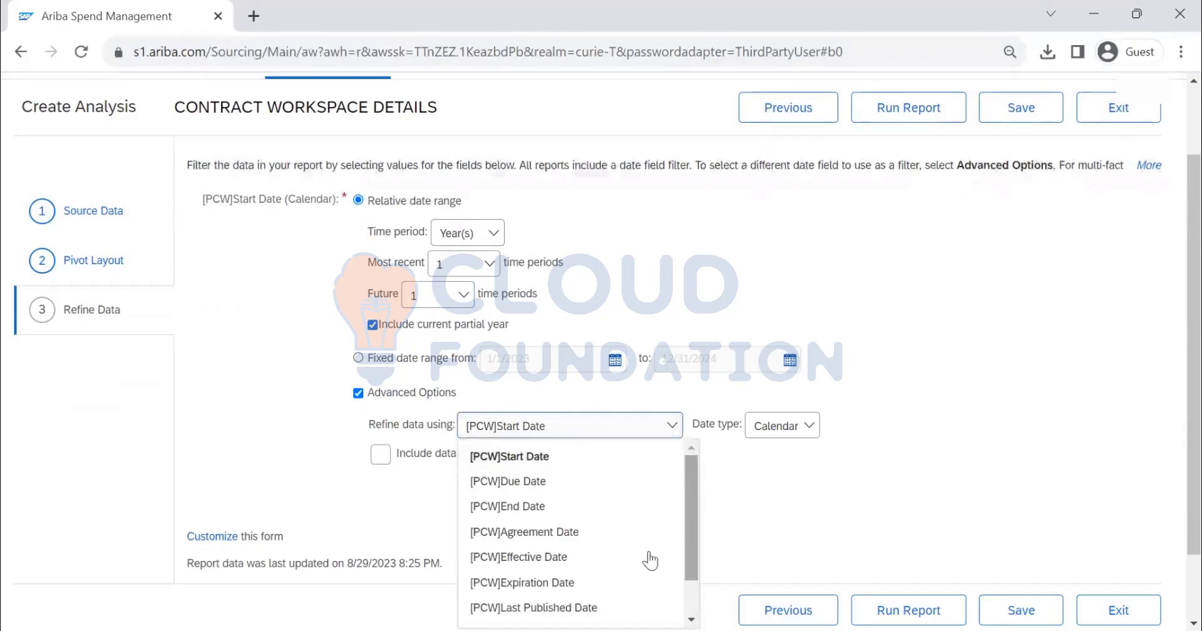
{"action": "left_click_drag", "start_coordinate": [691, 566], "coordinate": [691, 523]}
{"action": "left_click", "coordinate": [789, 521]}
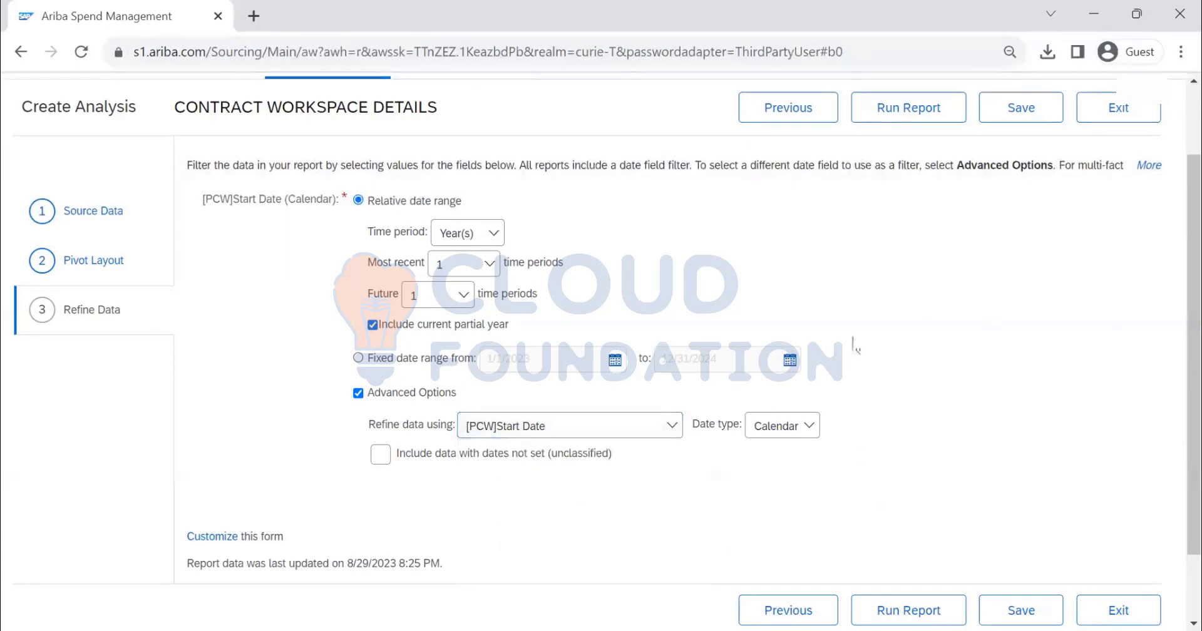
{"action": "left_click", "coordinate": [896, 113]}
{"action": "left_click", "coordinate": [373, 325]}
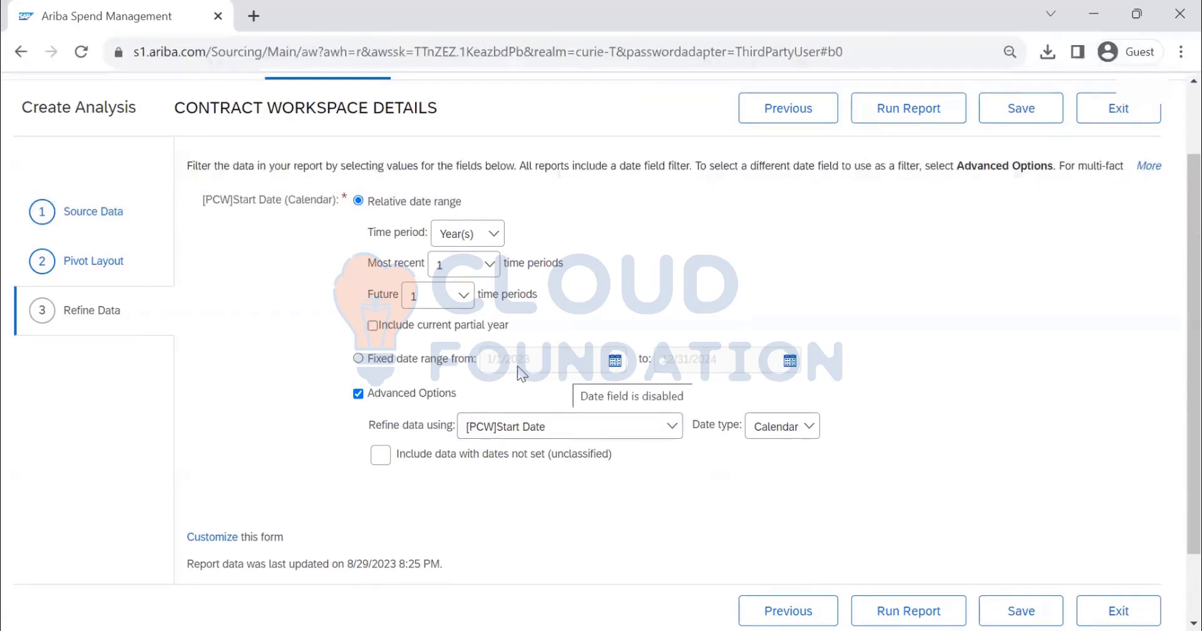
{"action": "left_click", "coordinate": [359, 394]}
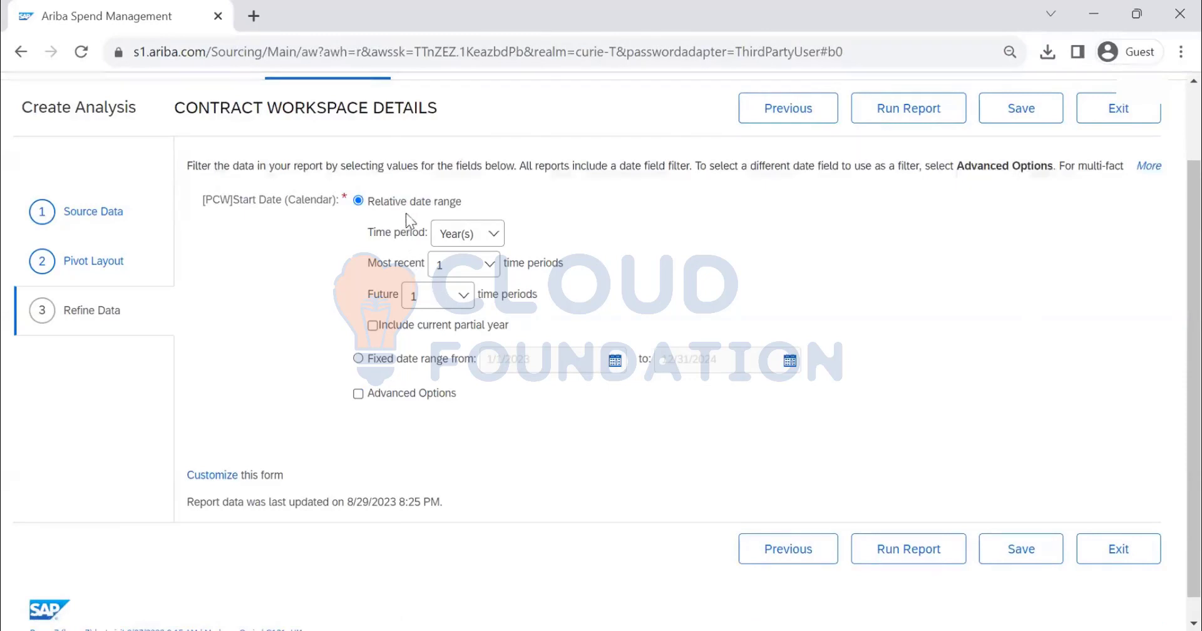
Set the time period to Quarter(s) with 0 future time periods and check the resulting date range
{"action": "left_click", "coordinate": [466, 274]}
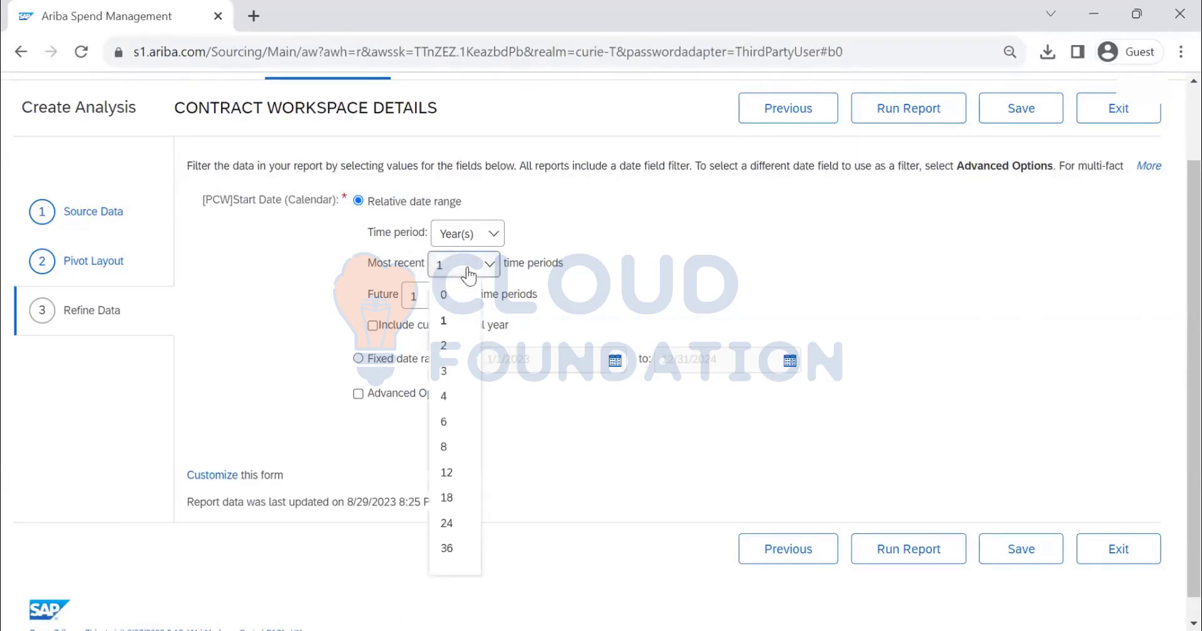
{"action": "left_click", "coordinate": [479, 237]}
{"action": "left_click", "coordinate": [471, 290]}
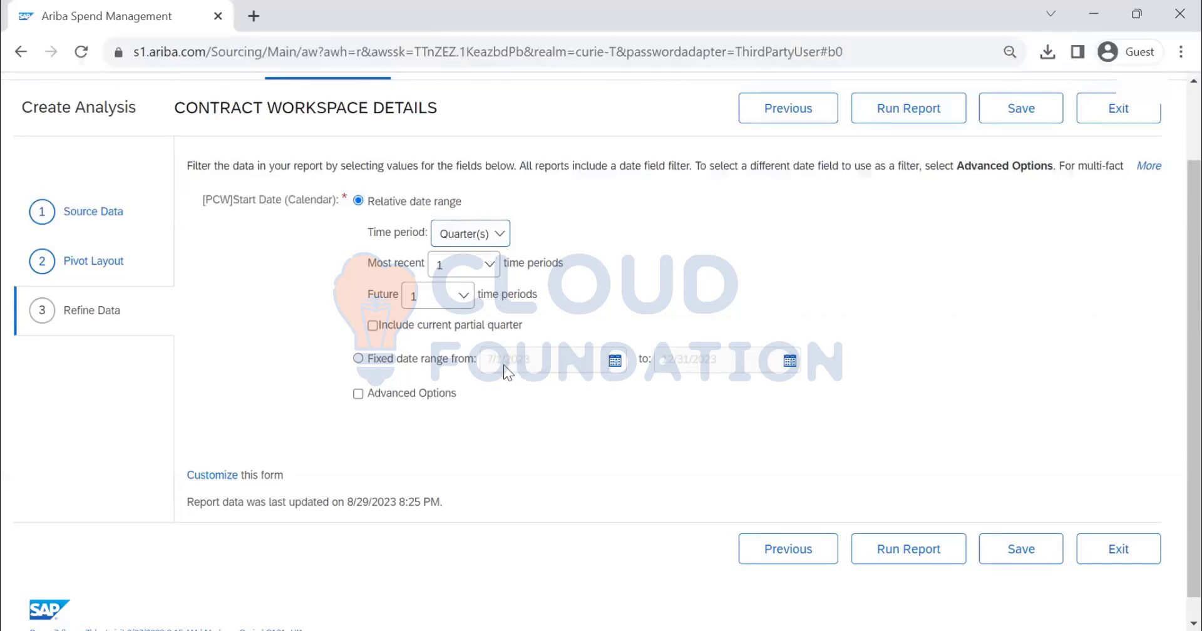
{"action": "left_click", "coordinate": [462, 295]}
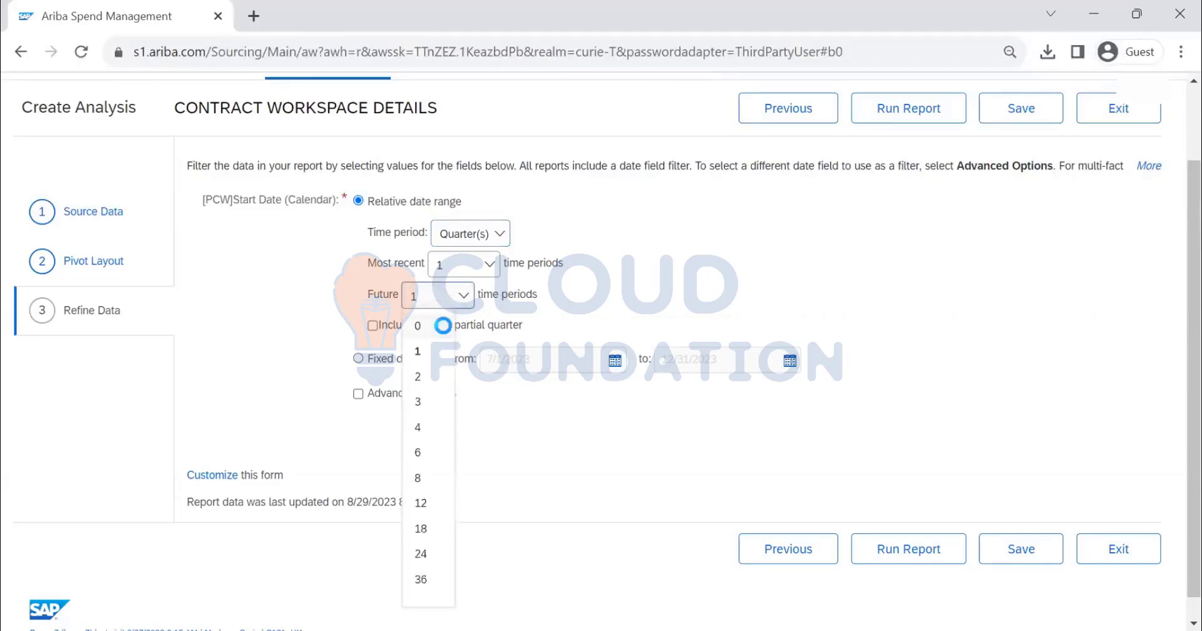
{"action": "left_click", "coordinate": [443, 325]}
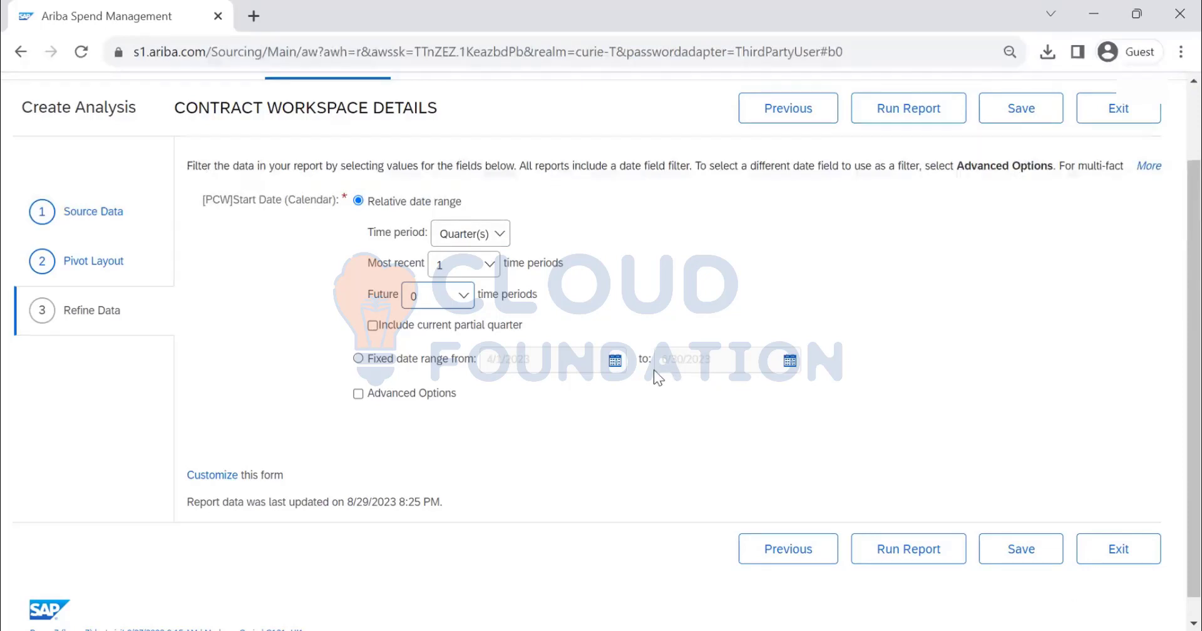
{"action": "left_click_drag", "start_coordinate": [720, 363], "coordinate": [645, 362]}
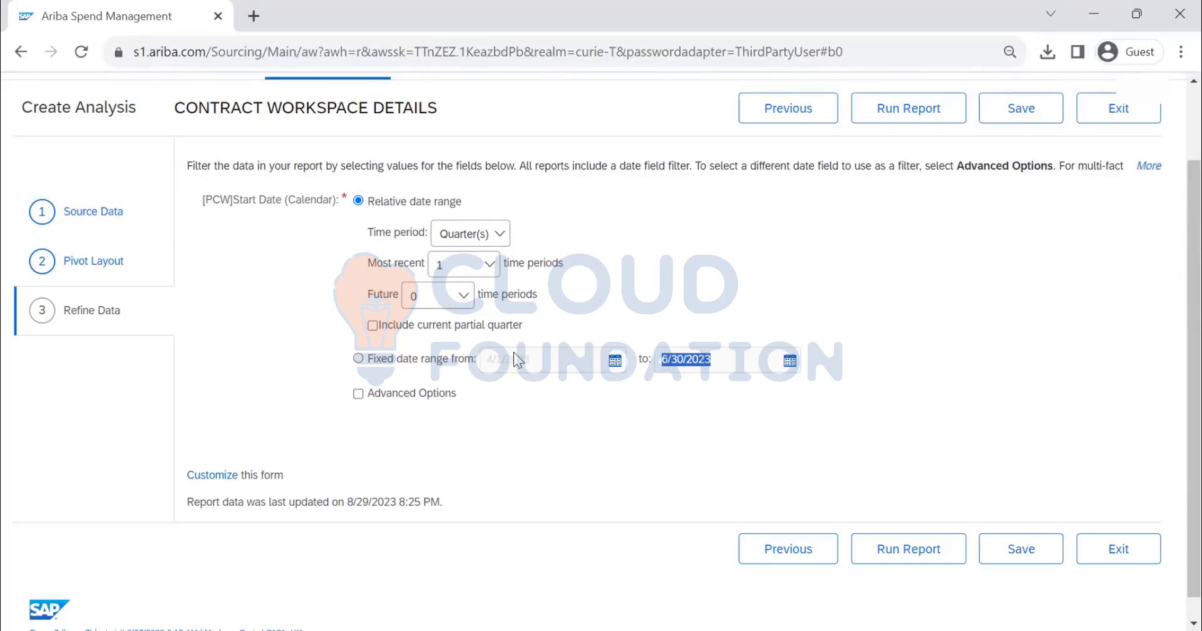
Set the relative date range to the most recent 1 Year(s), including the current partial year, and run the report
{"action": "left_click", "coordinate": [374, 332]}
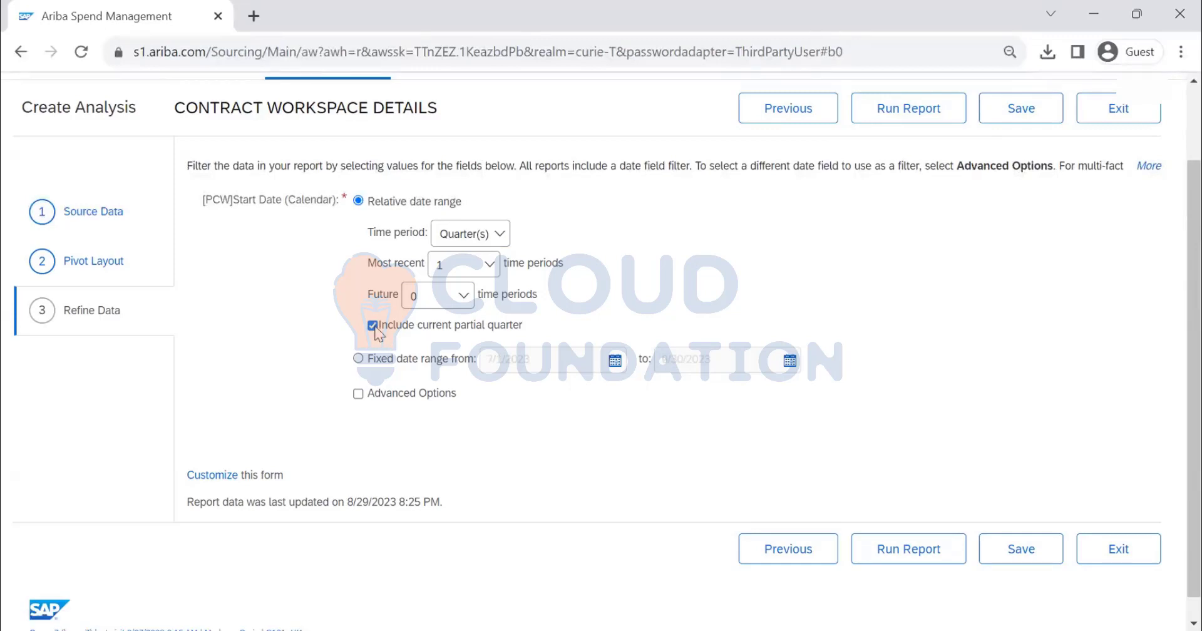
{"action": "left_click", "coordinate": [373, 325]}
{"action": "left_click", "coordinate": [499, 238]}
{"action": "left_click", "coordinate": [478, 266]}
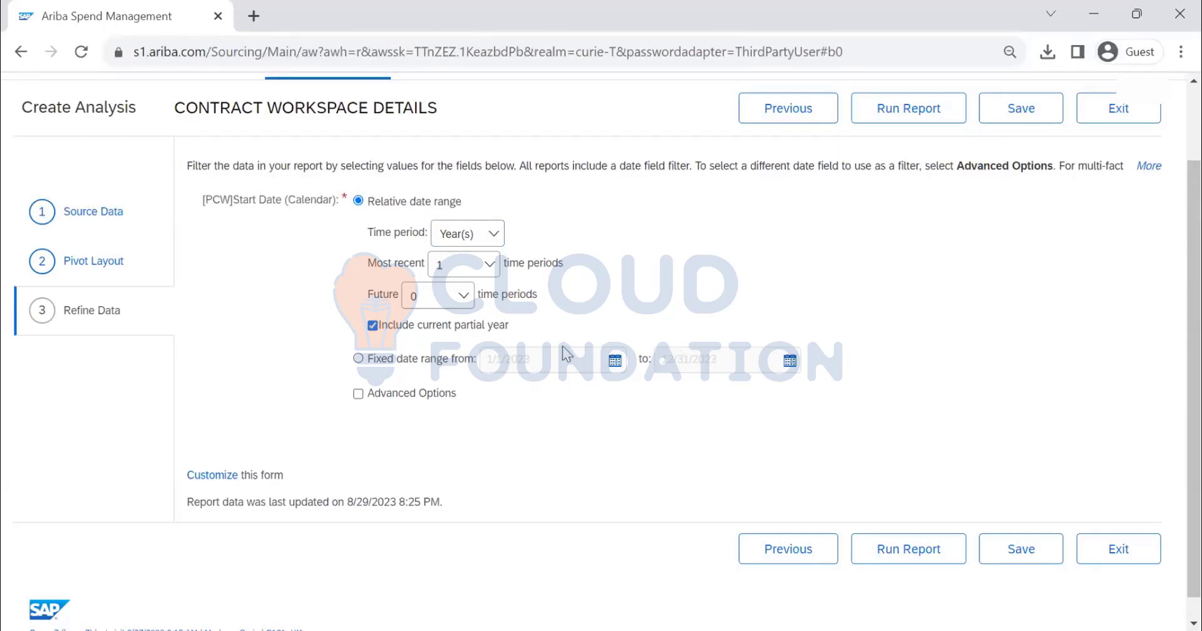
{"action": "left_click", "coordinate": [922, 118]}
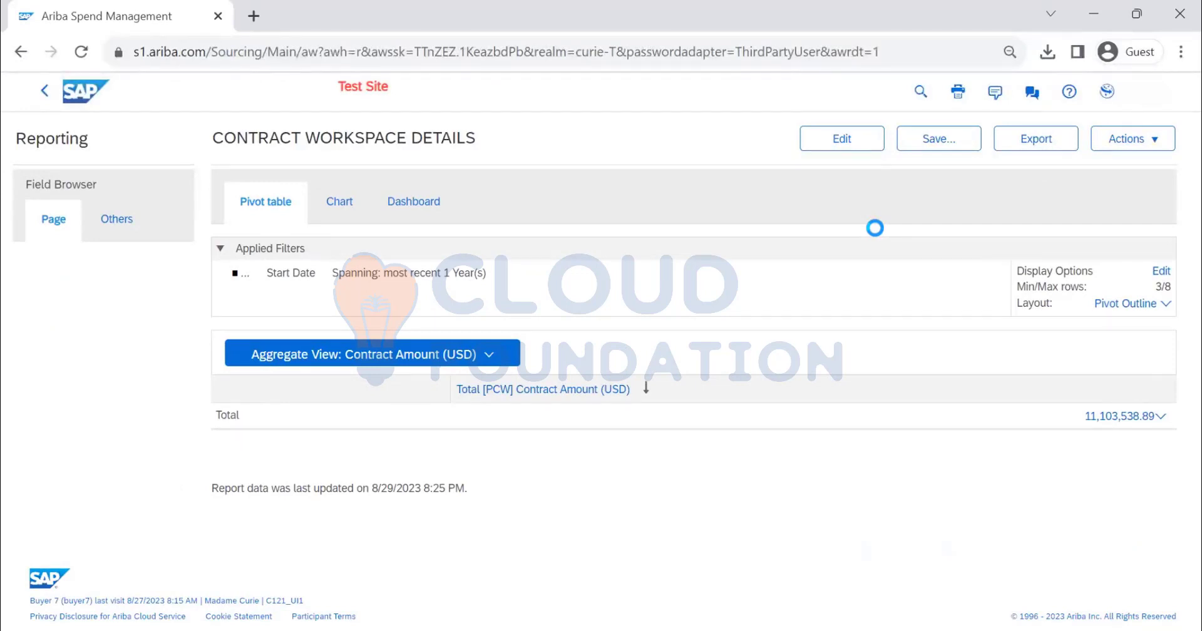
Switch the report results from the aggregate view to the Detail View
{"action": "left_click", "coordinate": [446, 358]}
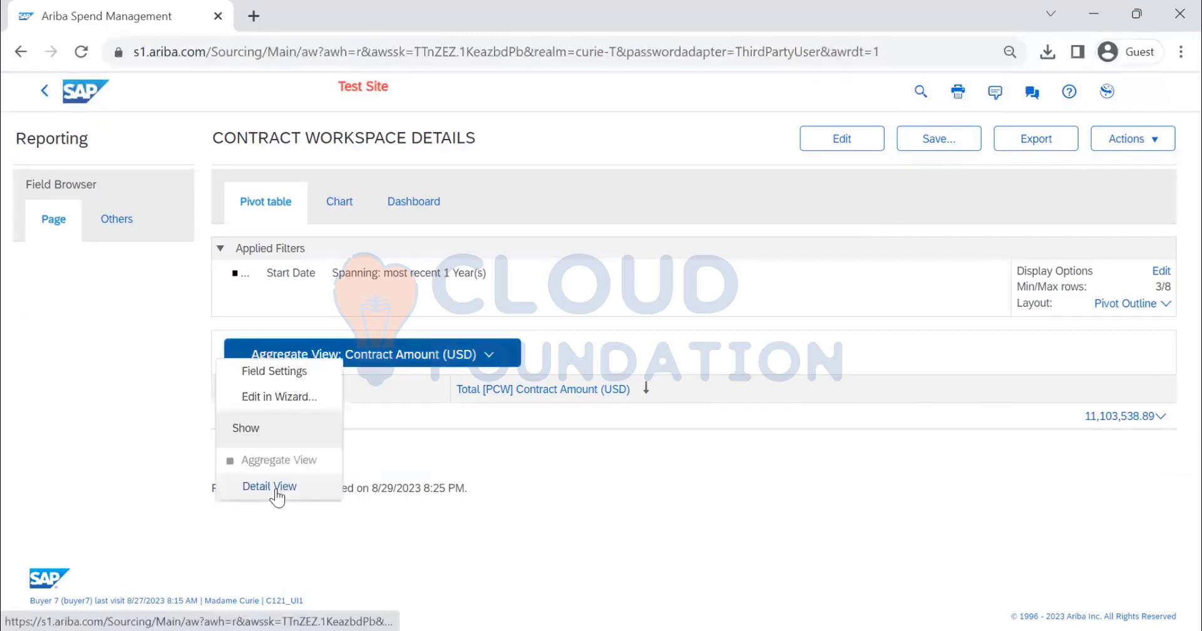
{"action": "left_click", "coordinate": [918, 431]}
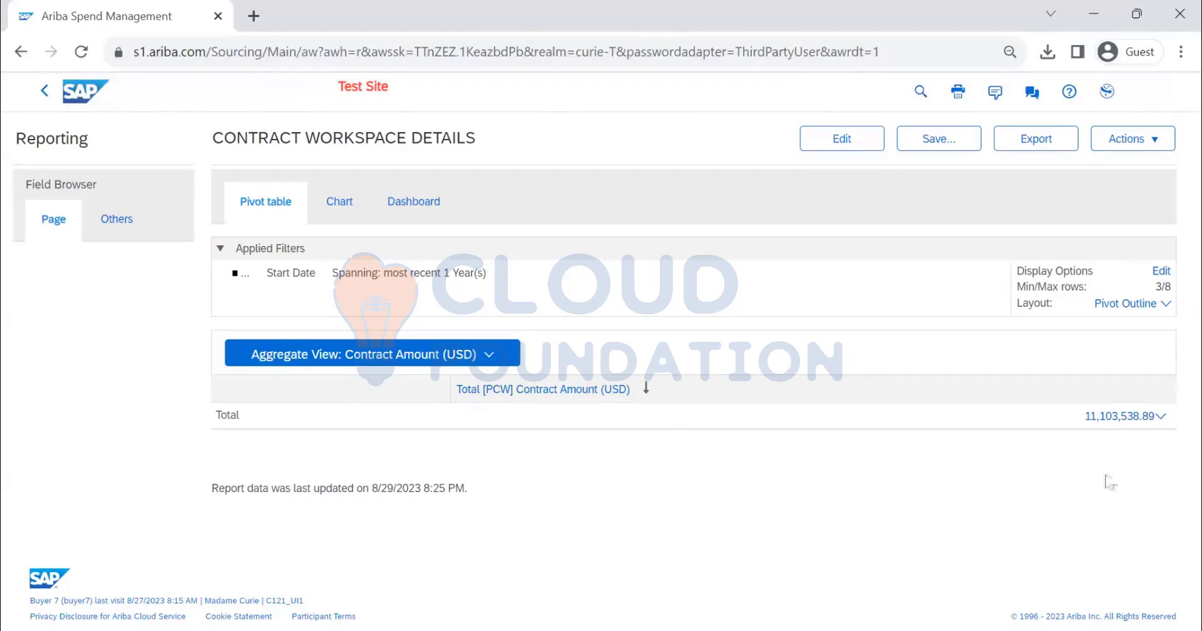
{"action": "left_click", "coordinate": [432, 357]}
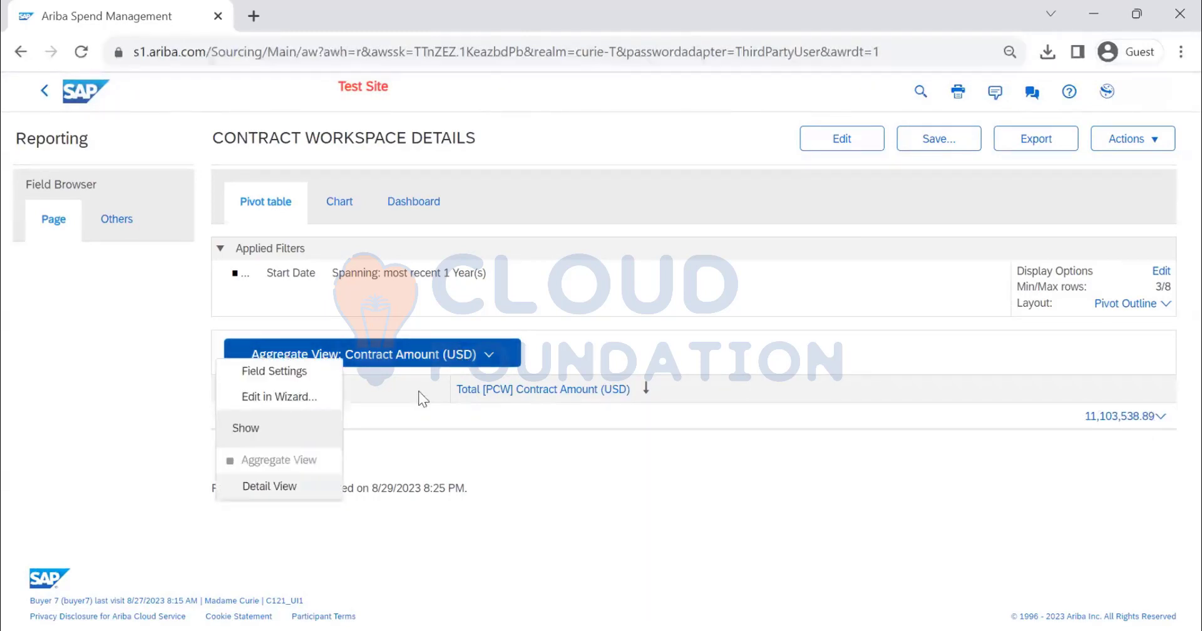
{"action": "left_click", "coordinate": [282, 487]}
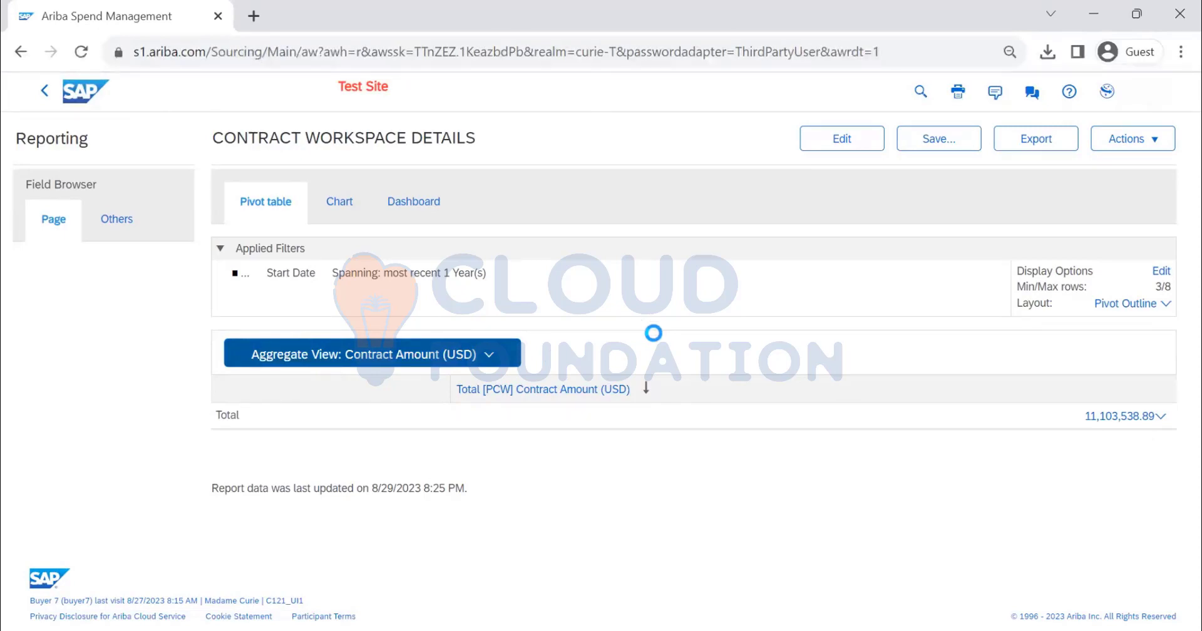
Examine the contract workspace rows in the detail view, including their expiration dates, statuses, commodities and company codes
{"action": "scroll", "coordinate": [838, 271], "scroll_direction": "down", "scroll_amount": 3}
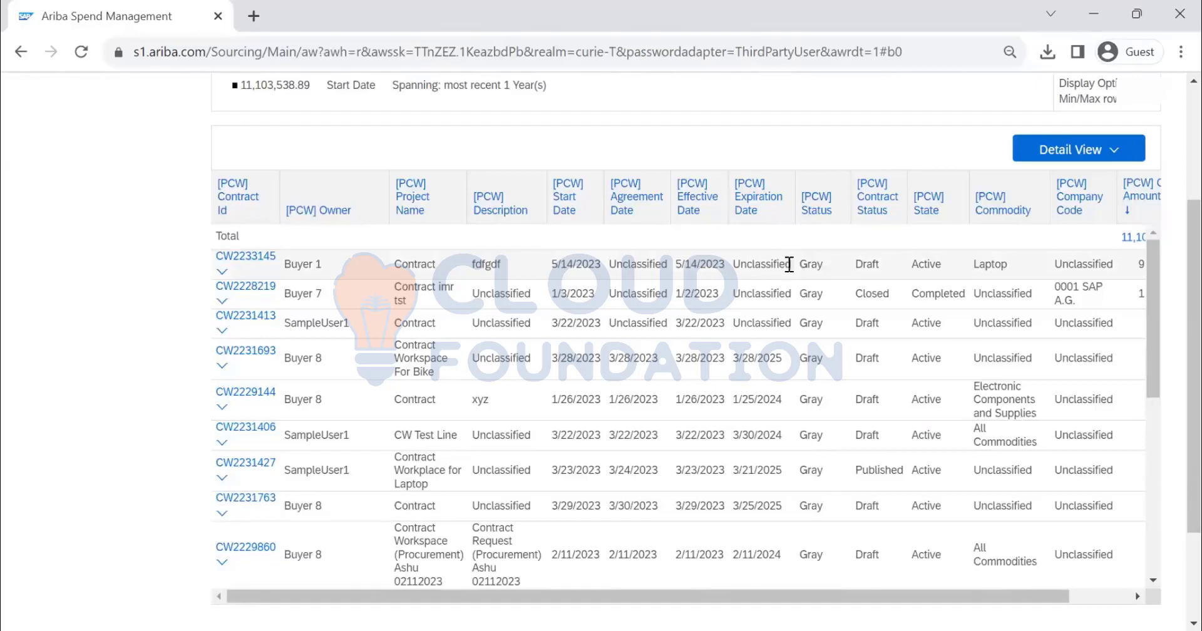
{"action": "left_click_drag", "start_coordinate": [789, 264], "coordinate": [732, 272]}
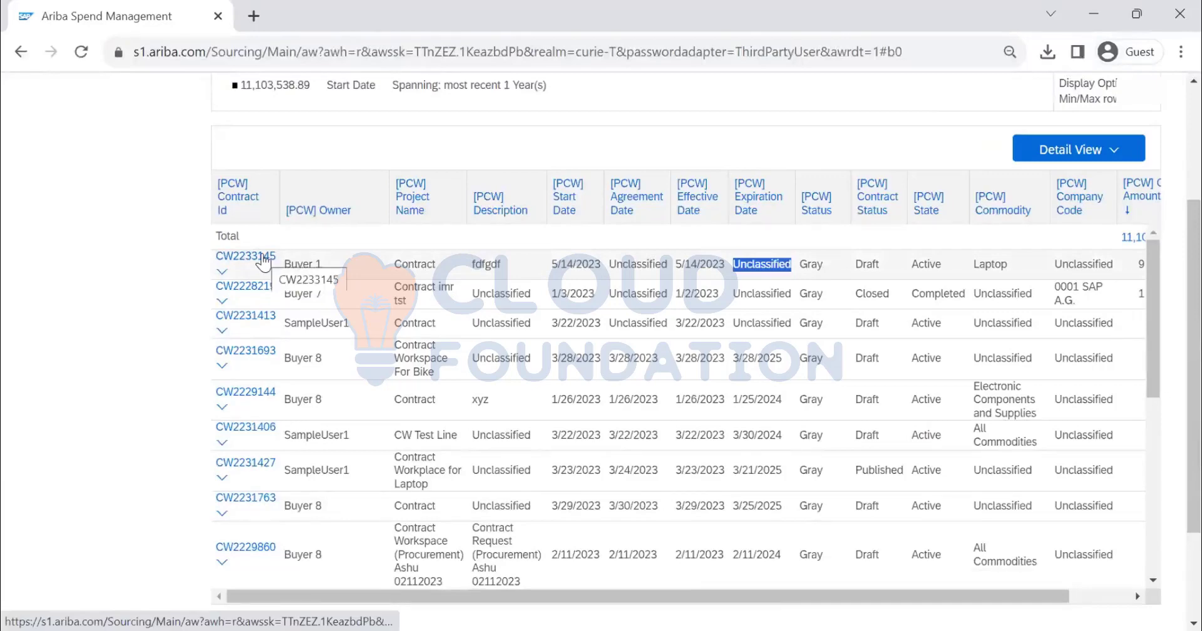
{"action": "scroll", "coordinate": [804, 521], "scroll_direction": "down", "scroll_amount": 3}
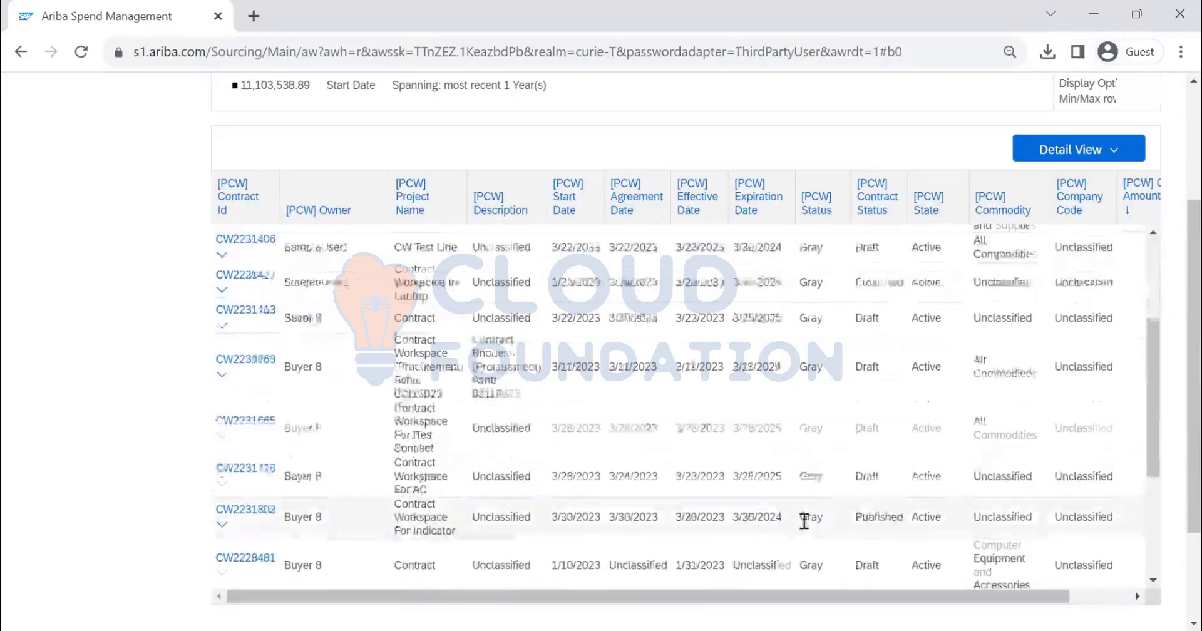
{"action": "scroll", "coordinate": [804, 521], "scroll_direction": "down", "scroll_amount": 6}
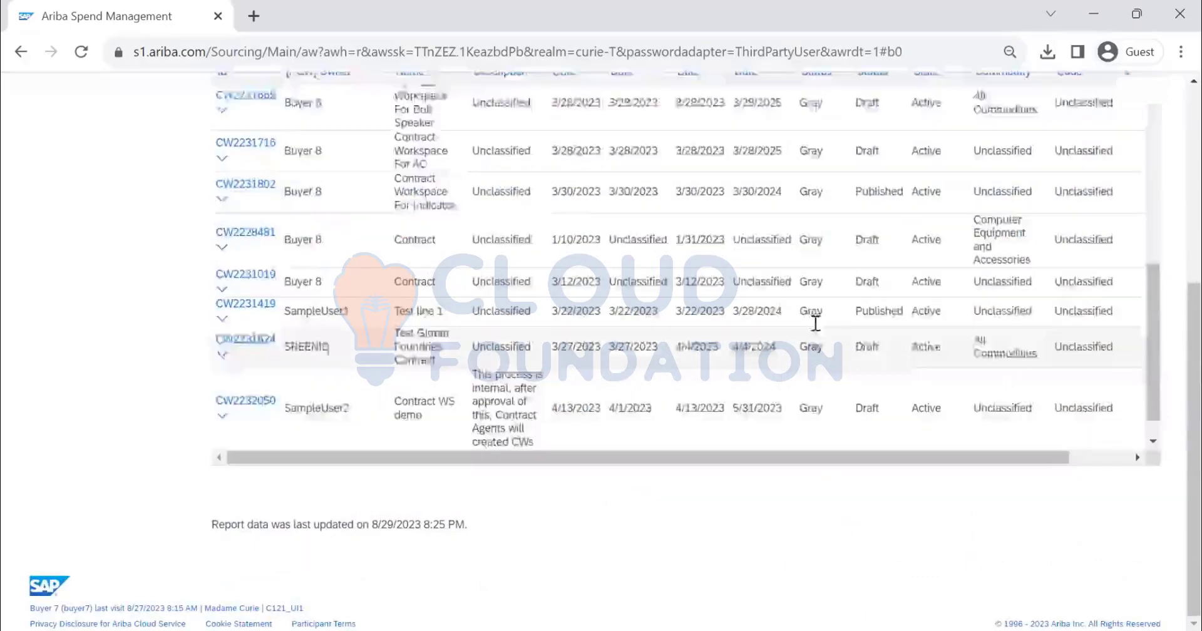
{"action": "scroll", "coordinate": [816, 324], "scroll_direction": "up", "scroll_amount": 10}
{"action": "scroll", "coordinate": [827, 277], "scroll_direction": "down", "scroll_amount": 2}
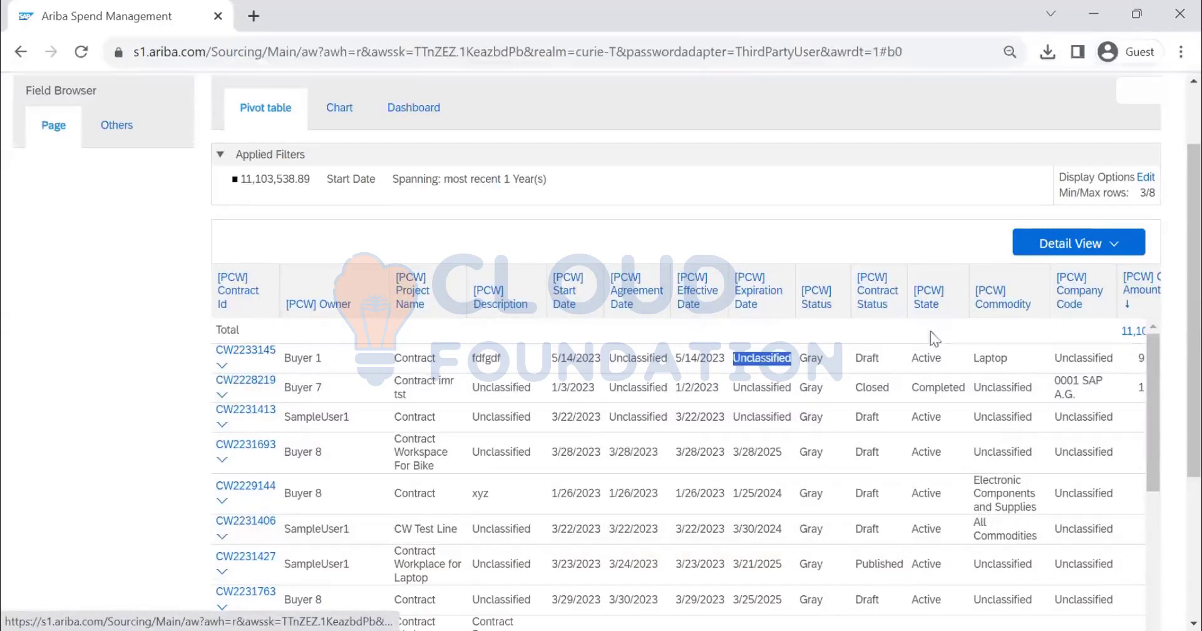
{"action": "scroll", "coordinate": [924, 413], "scroll_direction": "down", "scroll_amount": 5}
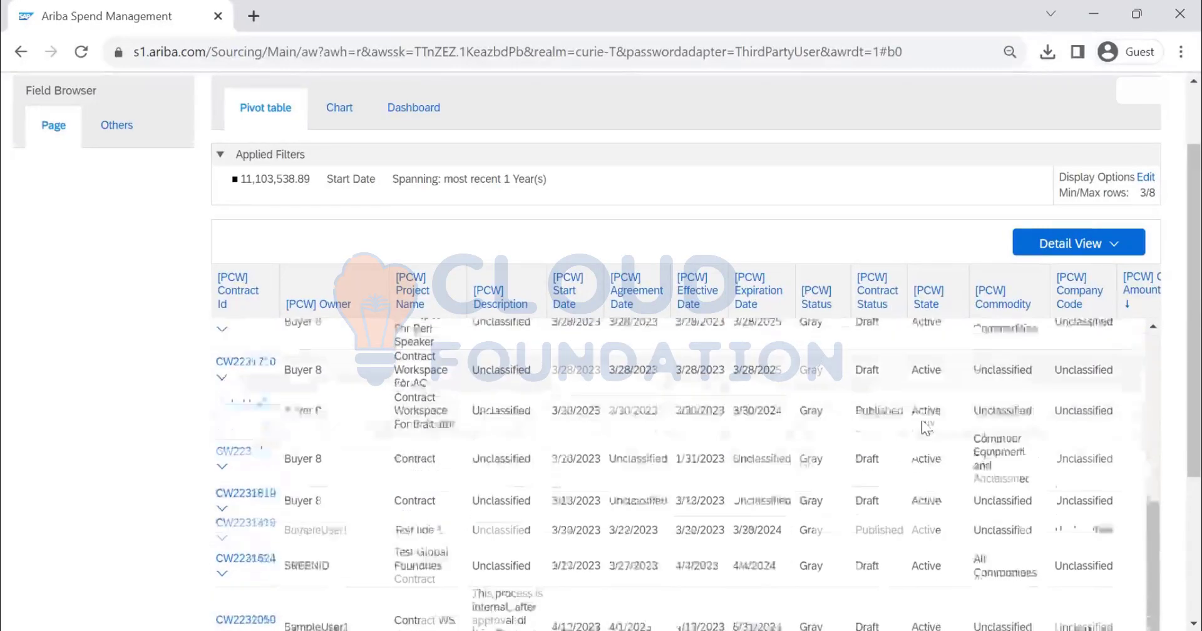
{"action": "scroll", "coordinate": [925, 417], "scroll_direction": "up", "scroll_amount": 10}
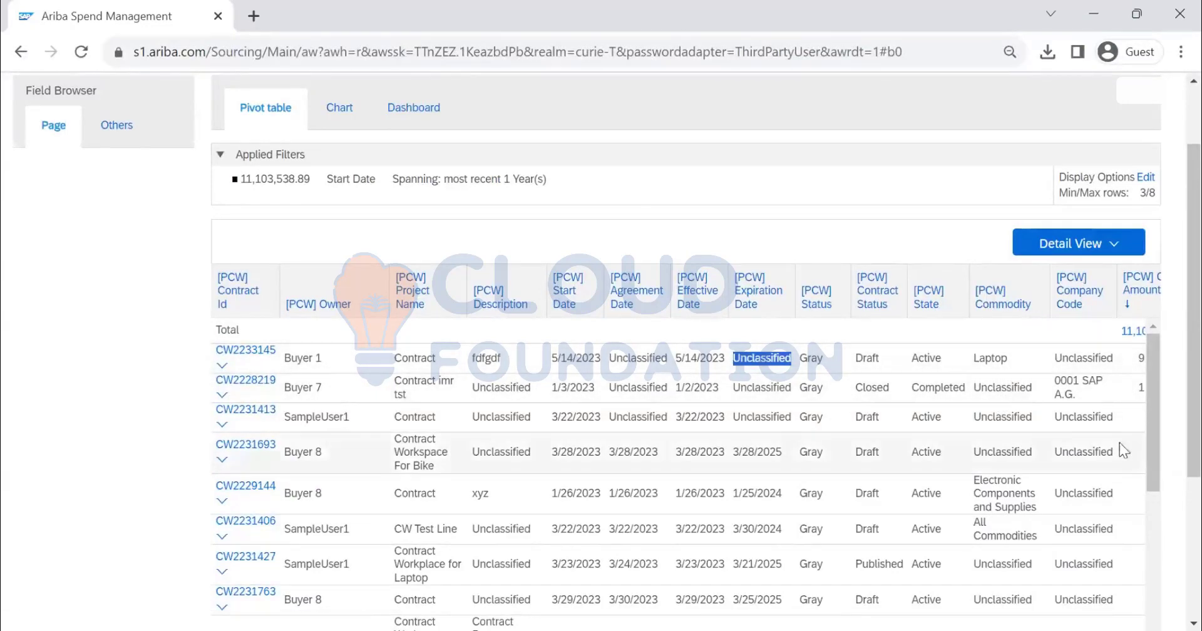
{"action": "scroll", "coordinate": [1121, 442], "scroll_direction": "down", "scroll_amount": 2}
{"action": "scroll", "coordinate": [1120, 442], "scroll_direction": "up", "scroll_amount": 5}
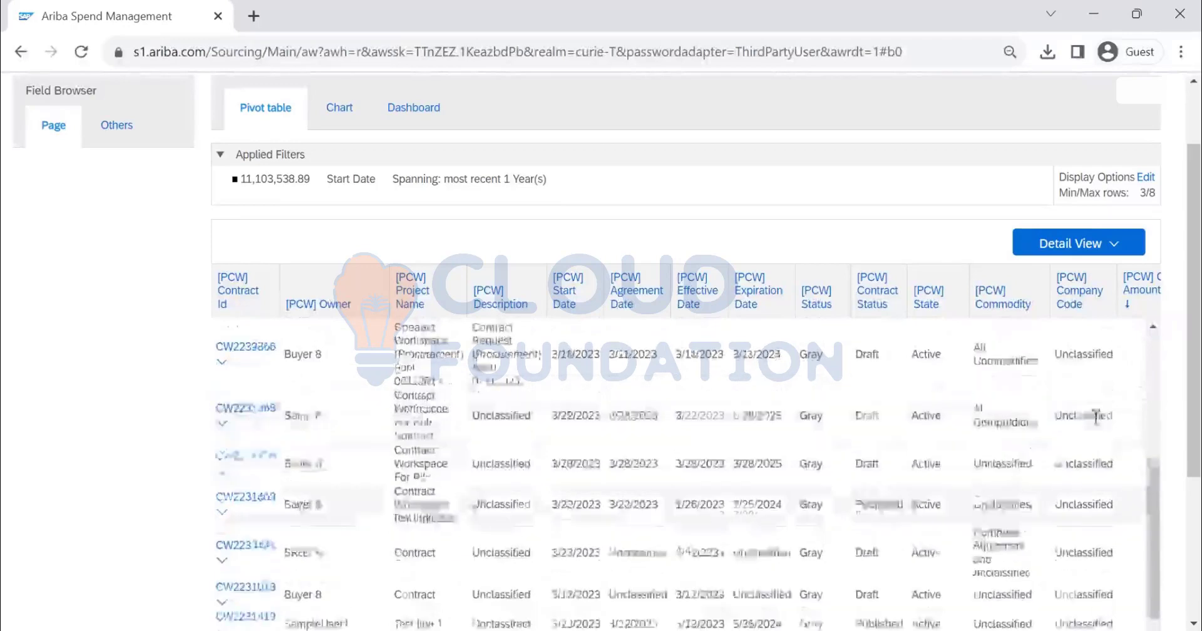
{"action": "scroll", "coordinate": [1058, 415], "scroll_direction": "down", "scroll_amount": 6}
{"action": "scroll", "coordinate": [993, 201], "scroll_direction": "up", "scroll_amount": 2}
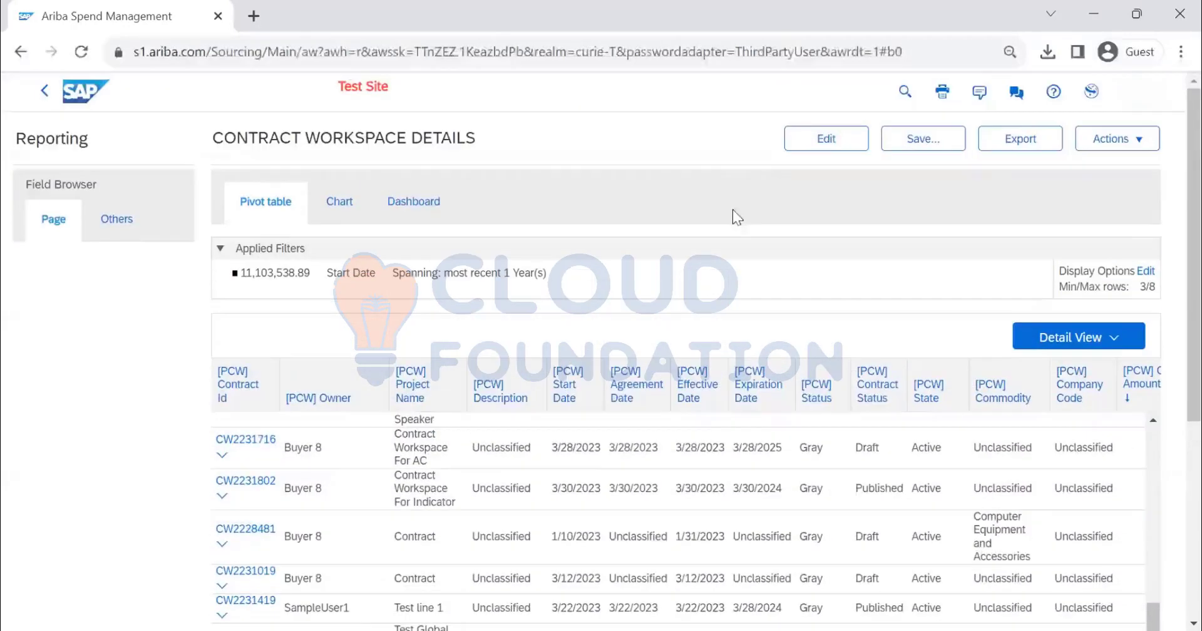
Remove the [PCW] Status and [PCW] State detail fields from the report's pivot layout and run the report again
{"action": "left_click", "coordinate": [824, 142]}
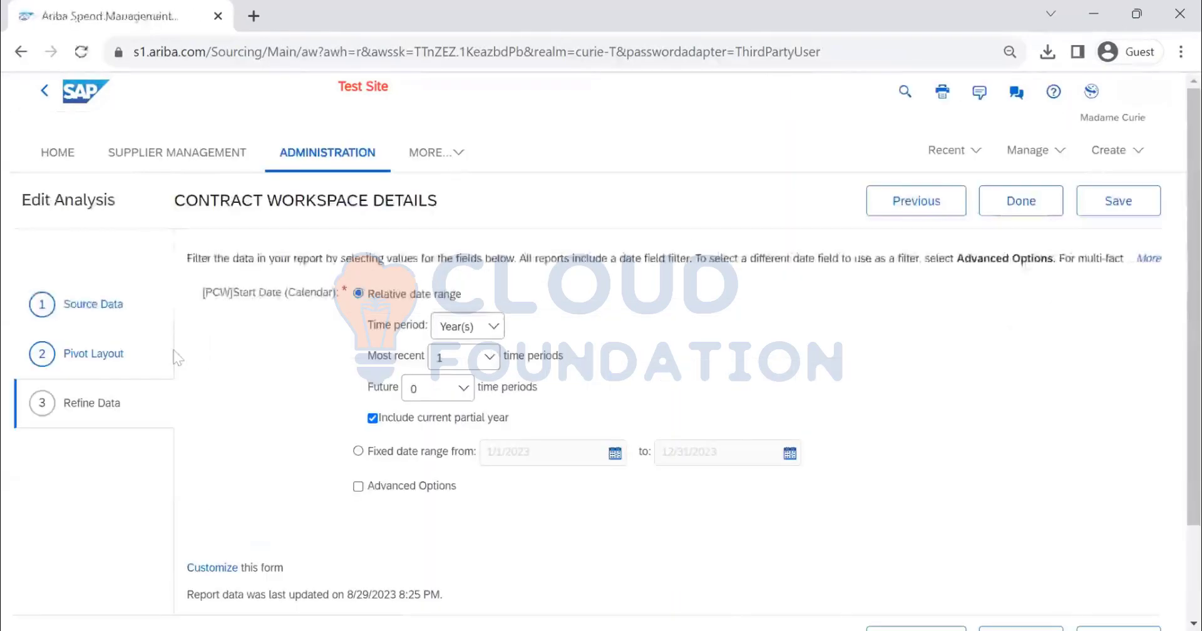
{"action": "left_click", "coordinate": [113, 354]}
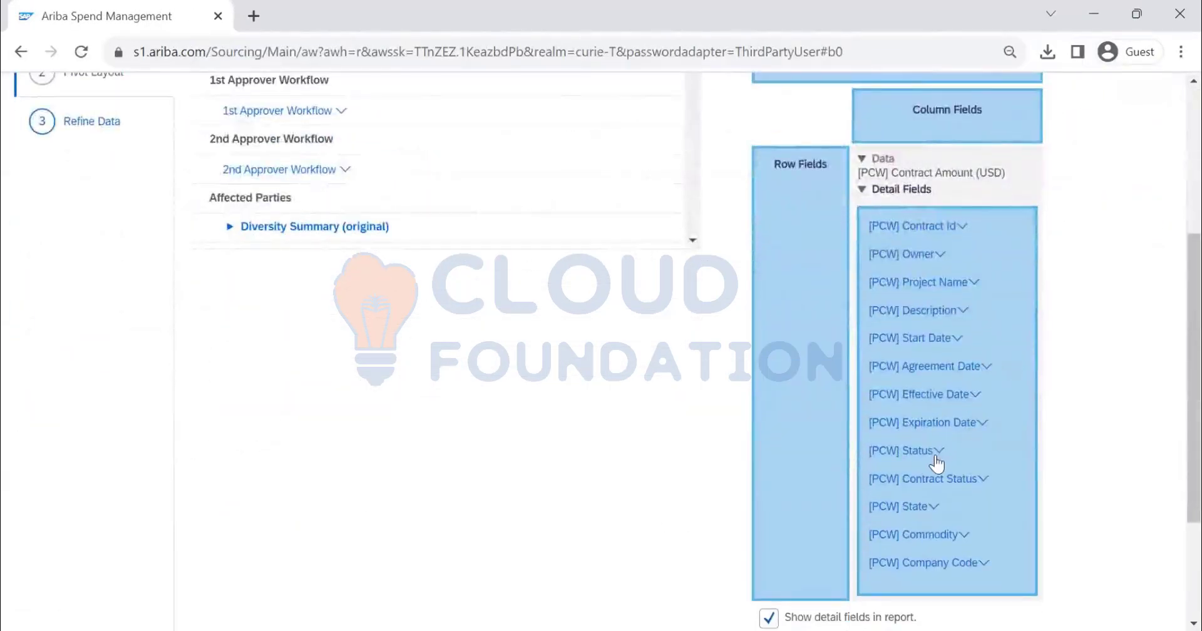
{"action": "left_click", "coordinate": [939, 452]}
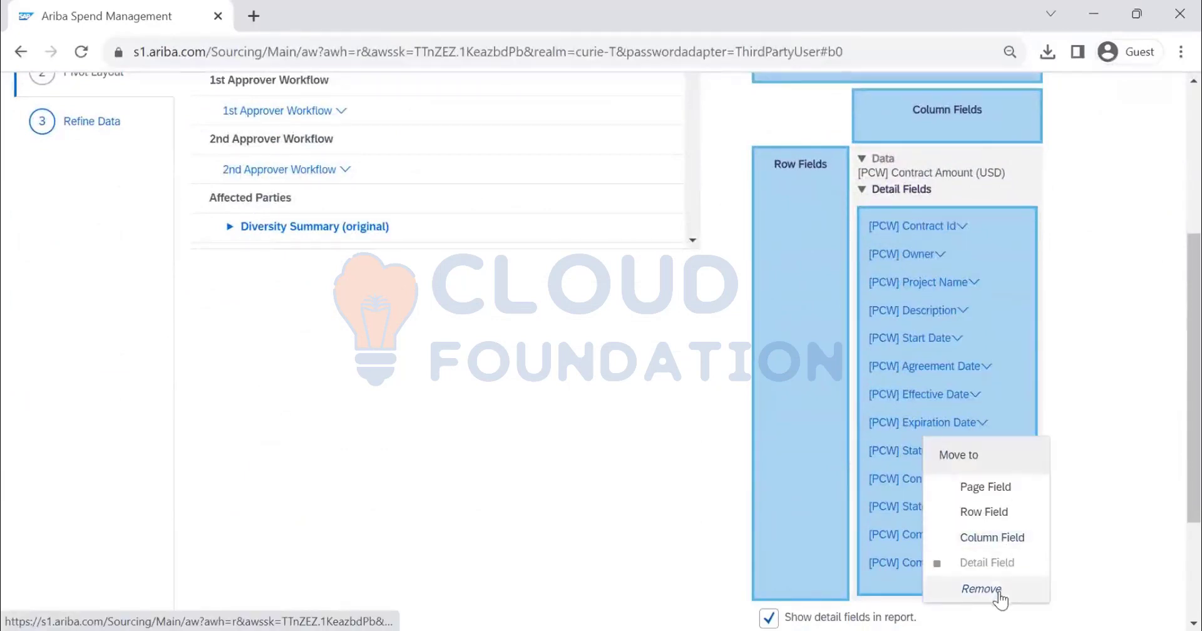
{"action": "left_click", "coordinate": [999, 596]}
{"action": "left_click", "coordinate": [938, 452]}
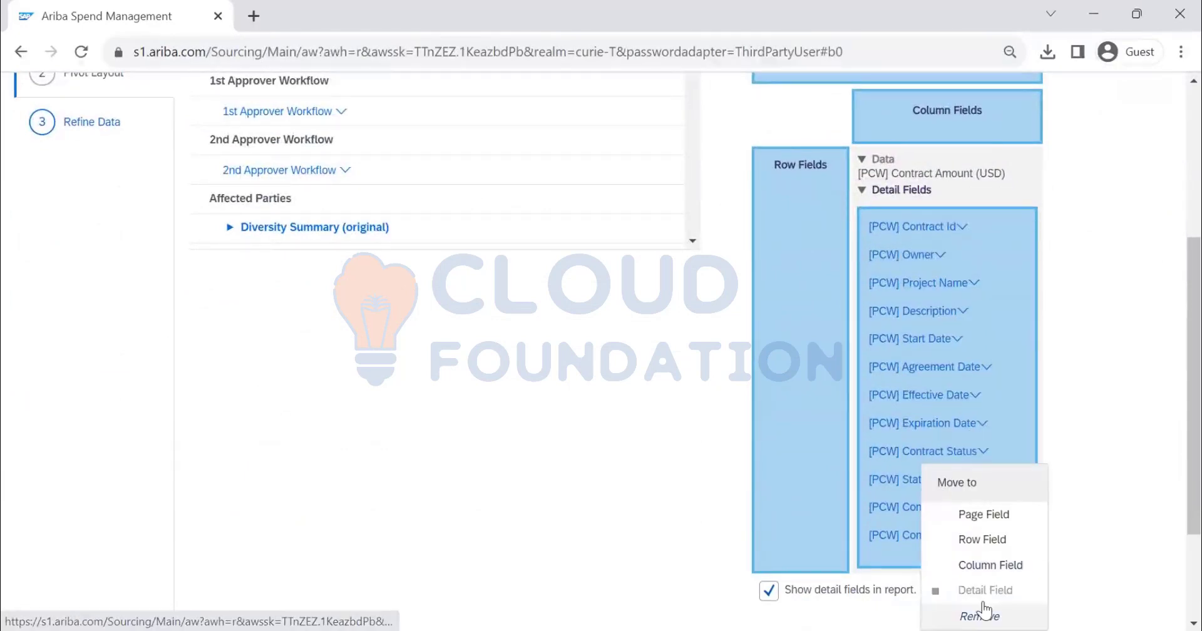
{"action": "left_click", "coordinate": [994, 612]}
{"action": "scroll", "coordinate": [983, 615], "scroll_direction": "up", "scroll_amount": 5}
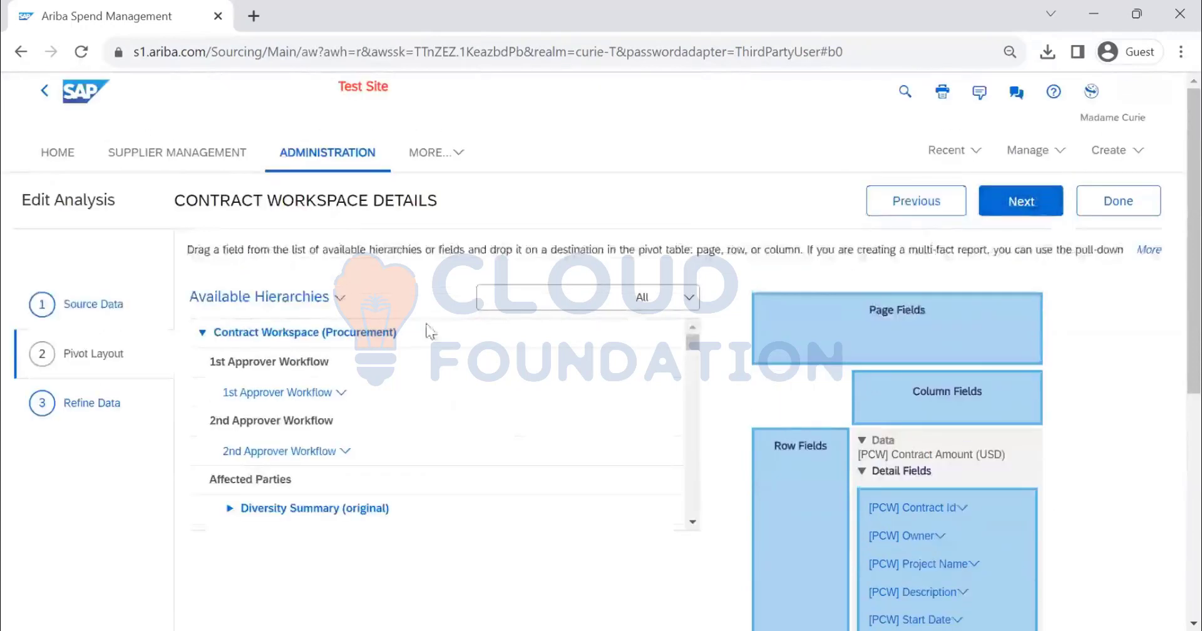
{"action": "left_click", "coordinate": [1043, 199]}
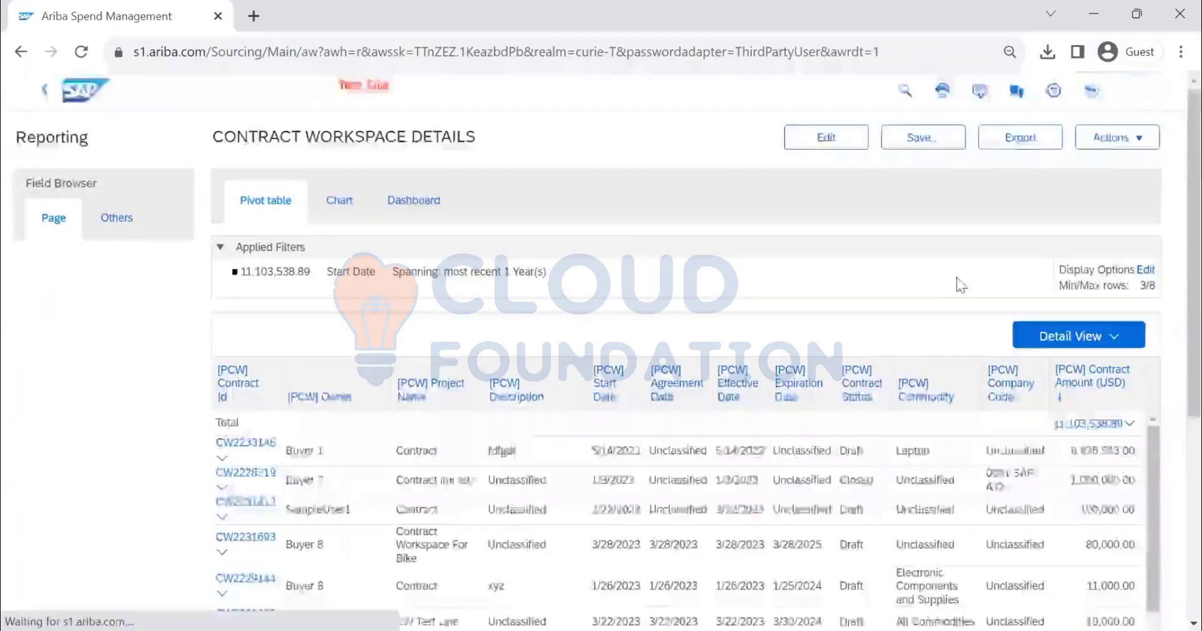
Reorder the detail view columns so Agreement Date precedes Start Date and Company Code comes first
{"action": "scroll", "coordinate": [962, 285], "scroll_direction": "down", "scroll_amount": 3}
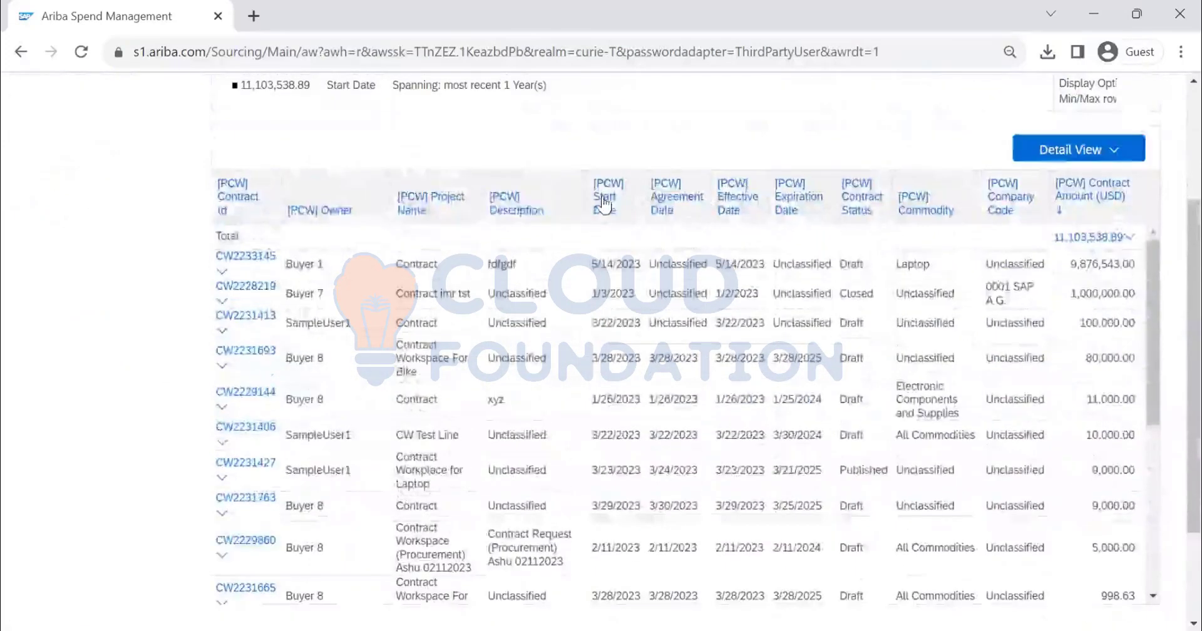
{"action": "left_click_drag", "start_coordinate": [662, 201], "coordinate": [595, 203]}
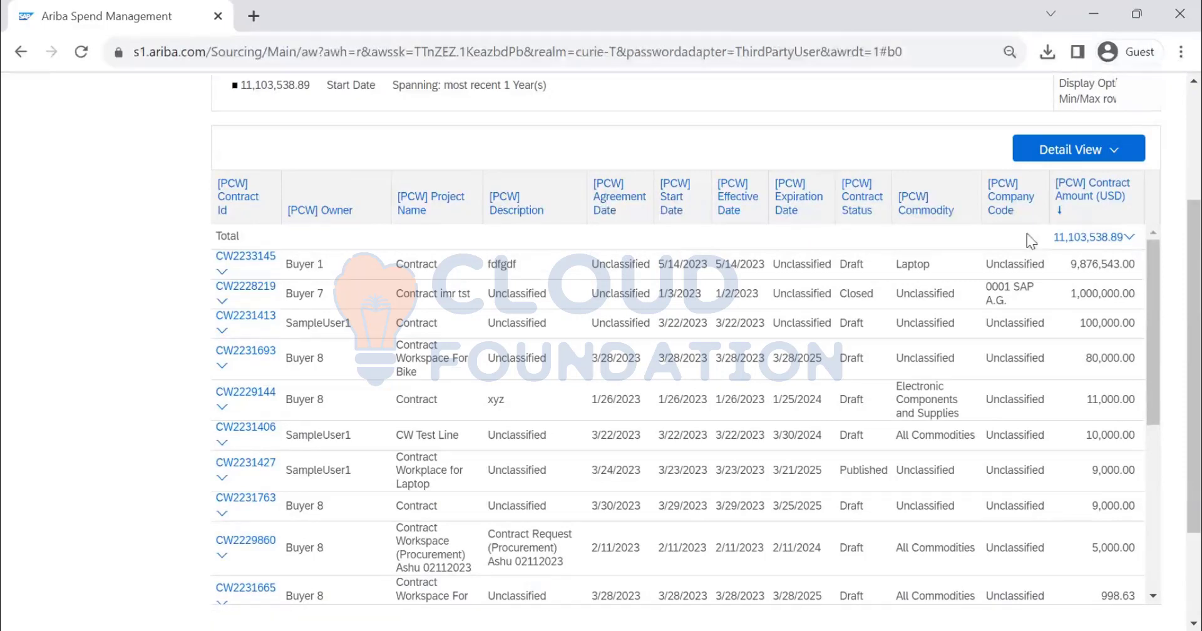
{"action": "left_click_drag", "start_coordinate": [1014, 202], "coordinate": [223, 213]}
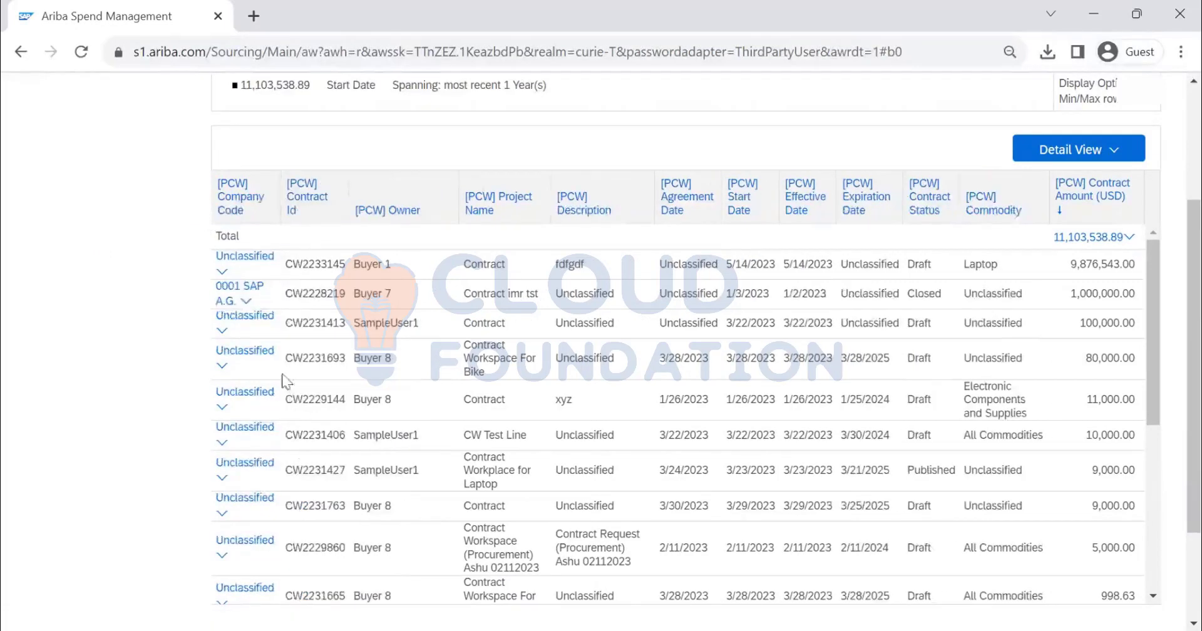
Look through the other fields available to add to the report and the additional report actions
{"action": "left_click", "coordinate": [103, 219]}
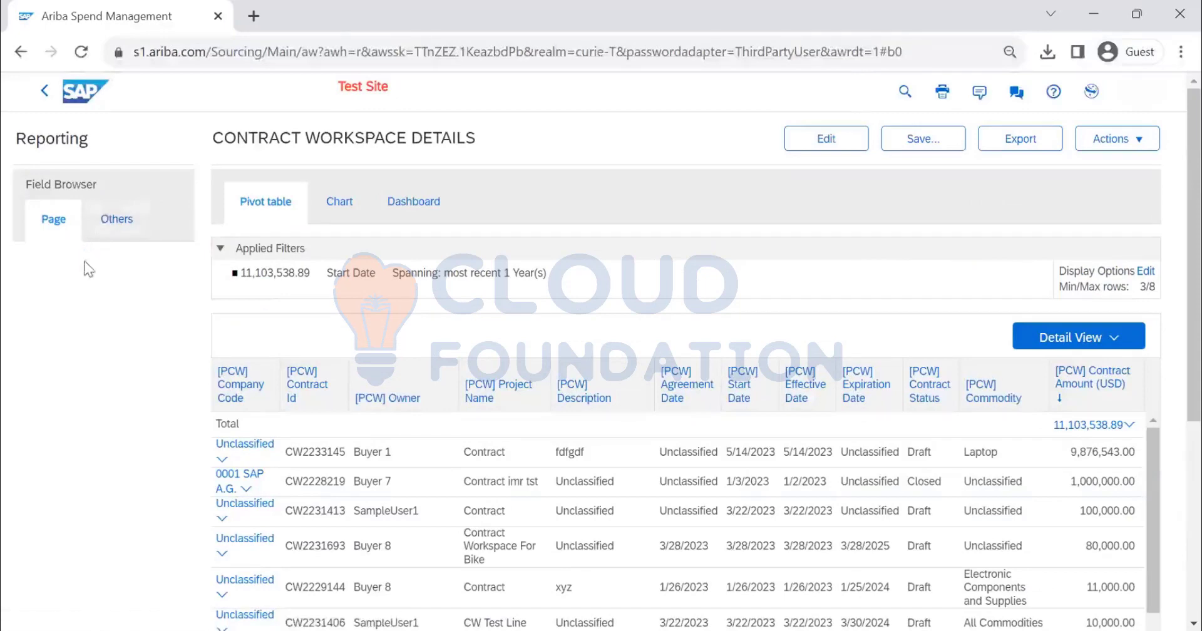
{"action": "scroll", "coordinate": [92, 354], "scroll_direction": "down", "scroll_amount": 10}
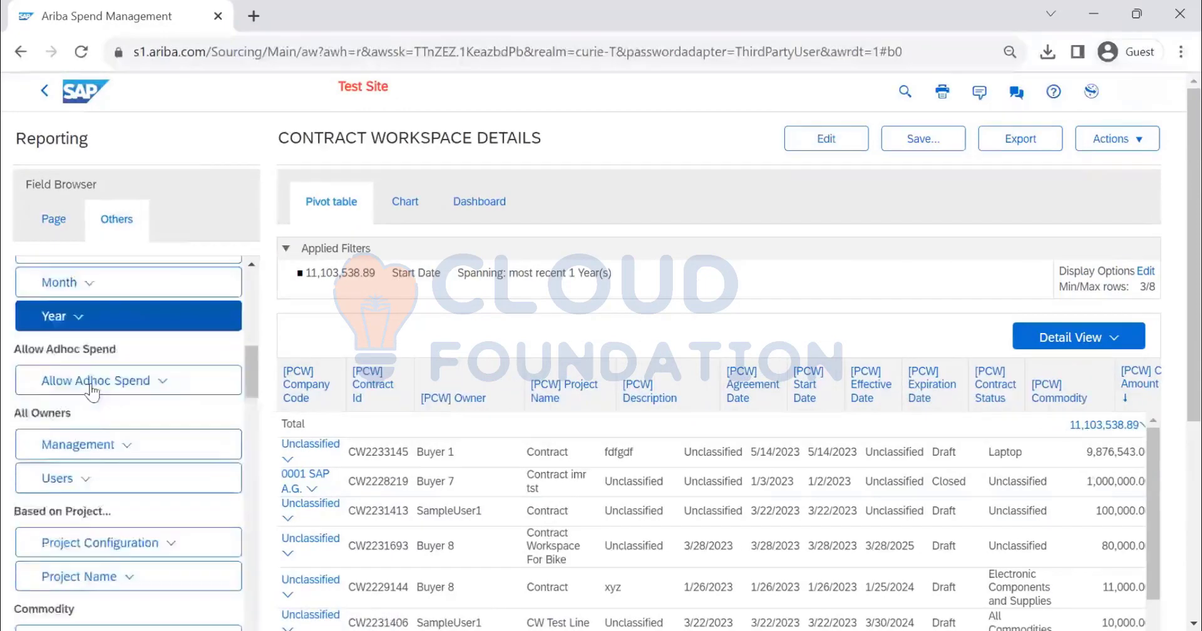
{"action": "left_click", "coordinate": [128, 516]}
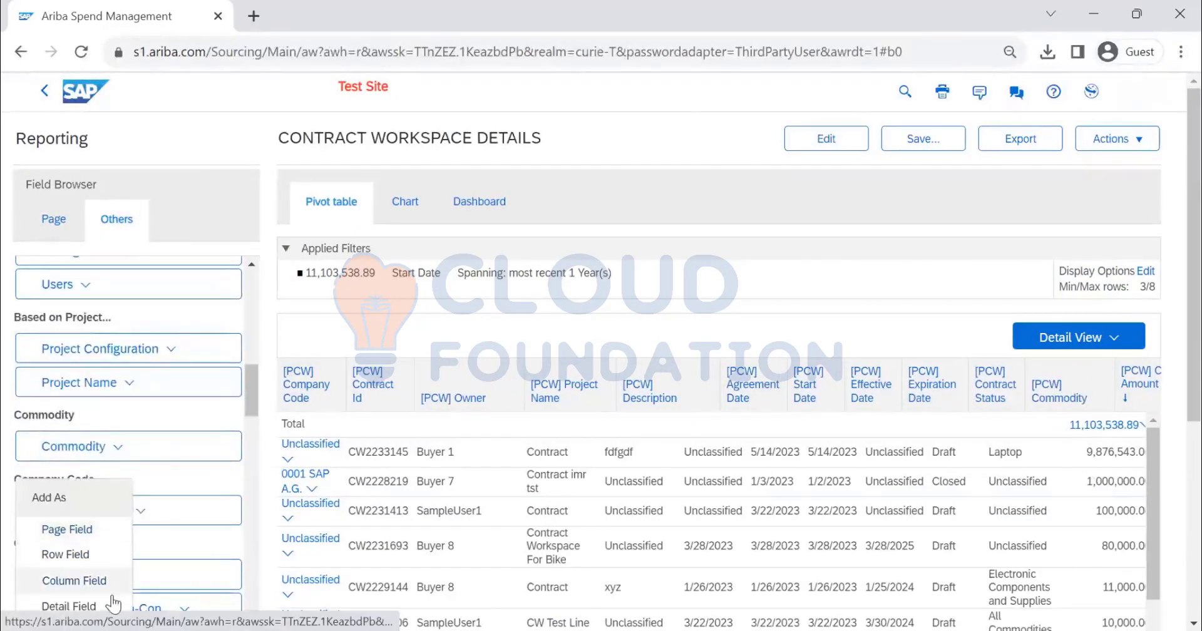
{"action": "left_click", "coordinate": [67, 529]}
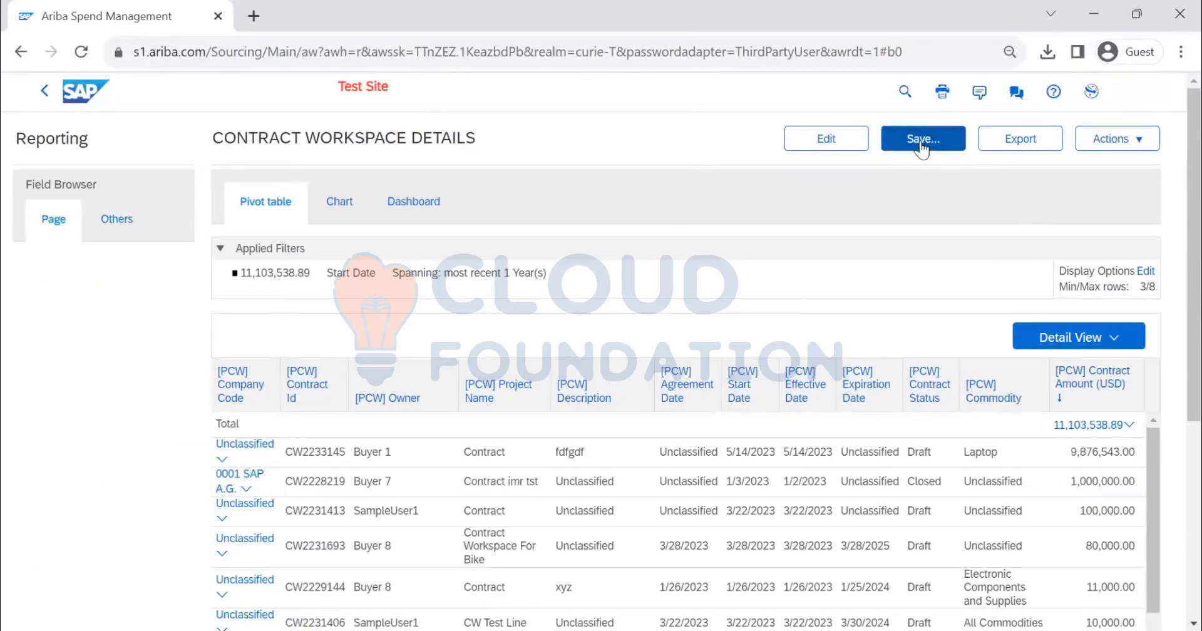
{"action": "left_click", "coordinate": [1107, 149]}
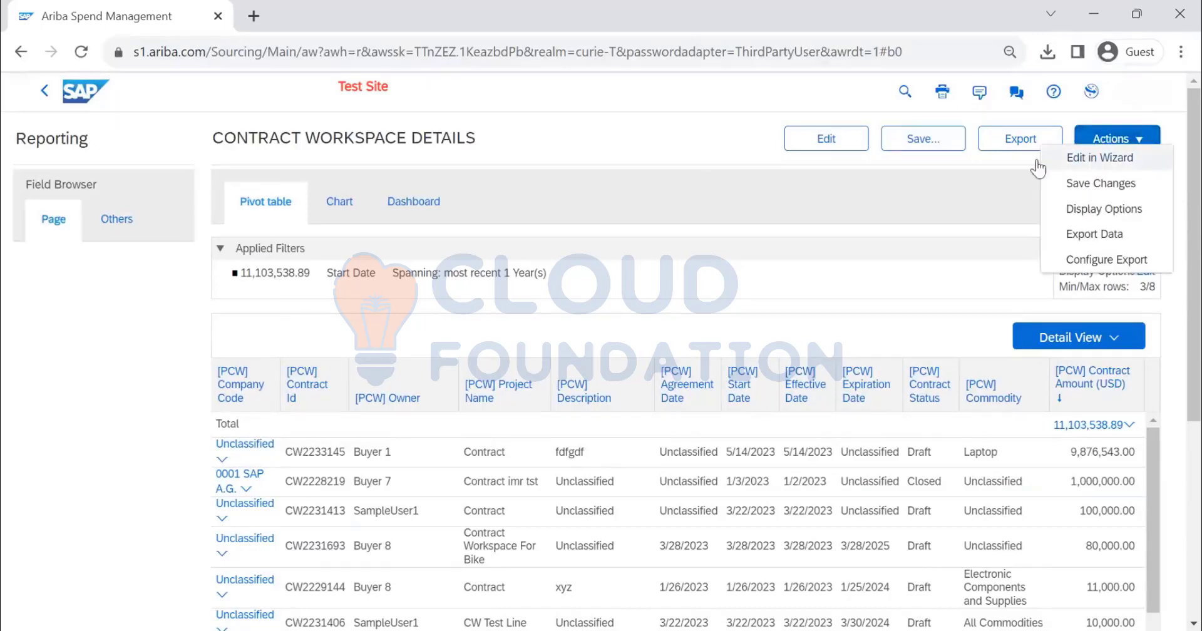
{"action": "left_click", "coordinate": [929, 231]}
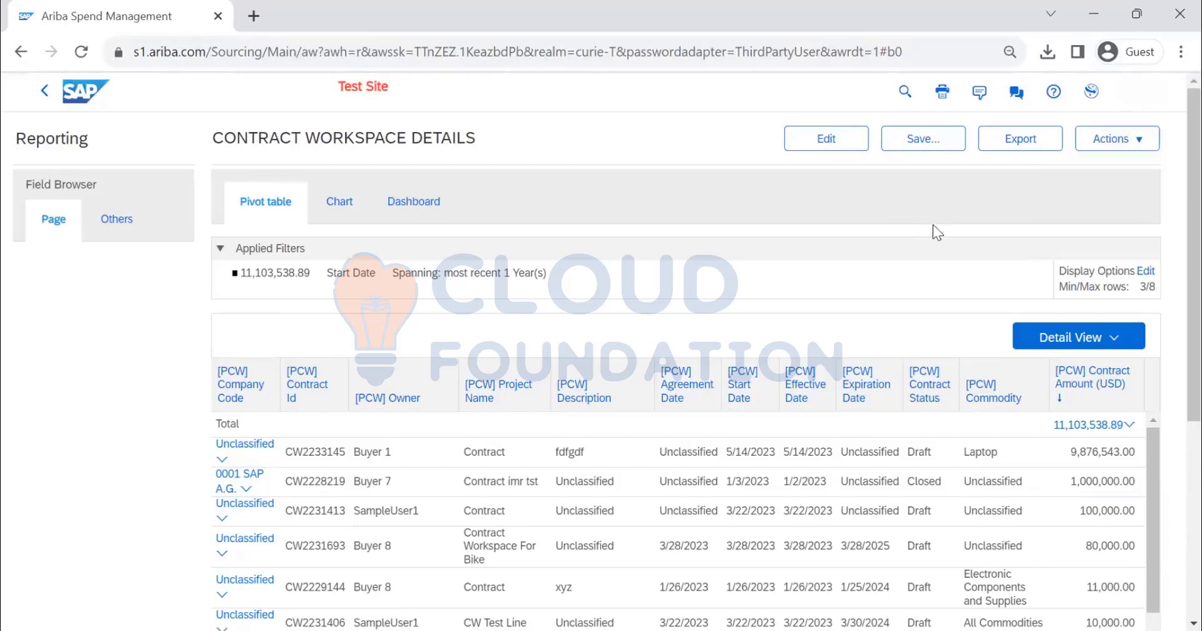
Save the report as CONTRACT WORKSPACE DETAILS in the Personal Workspace and return to the home page
{"action": "left_click", "coordinate": [920, 139]}
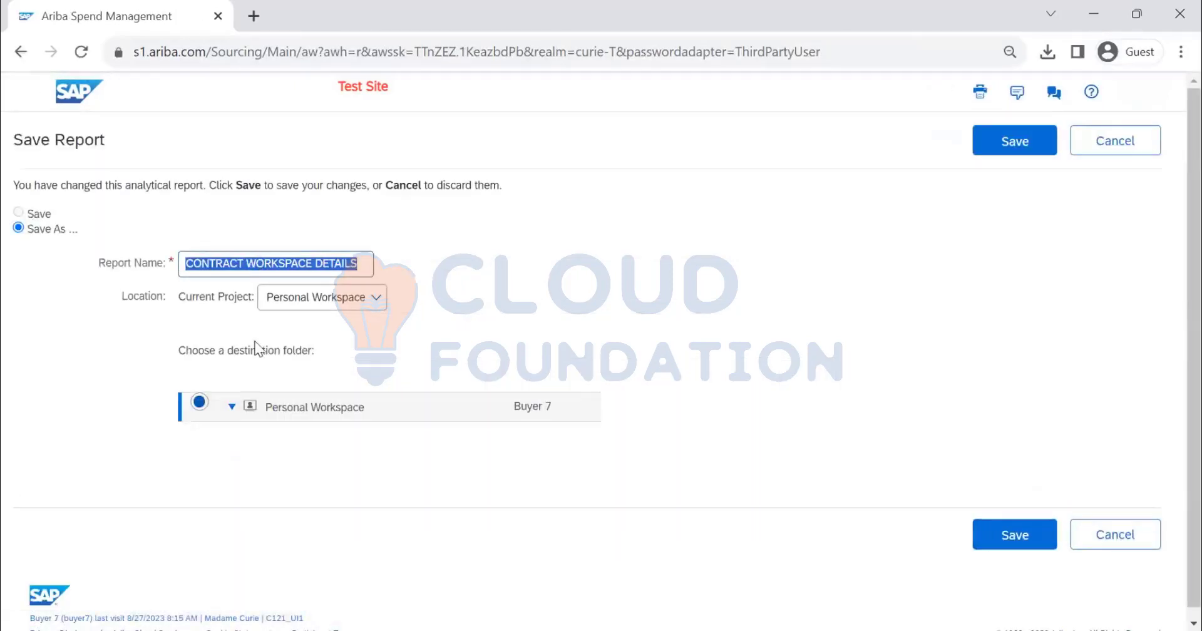
{"action": "left_click", "coordinate": [1015, 142]}
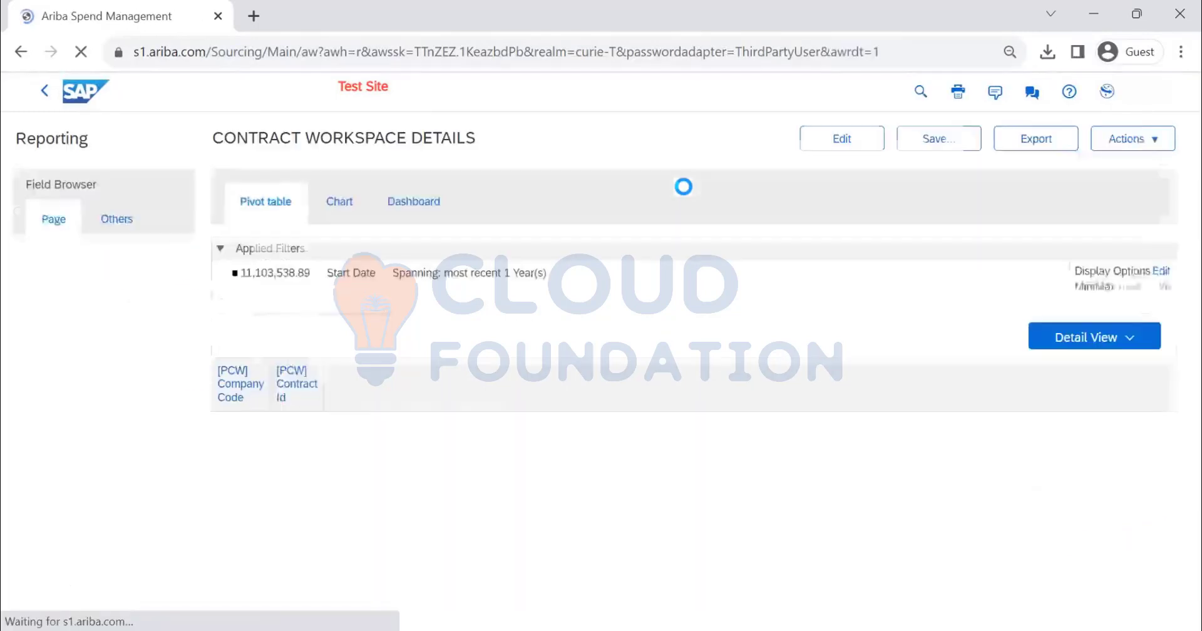
{"action": "left_click", "coordinate": [45, 94]}
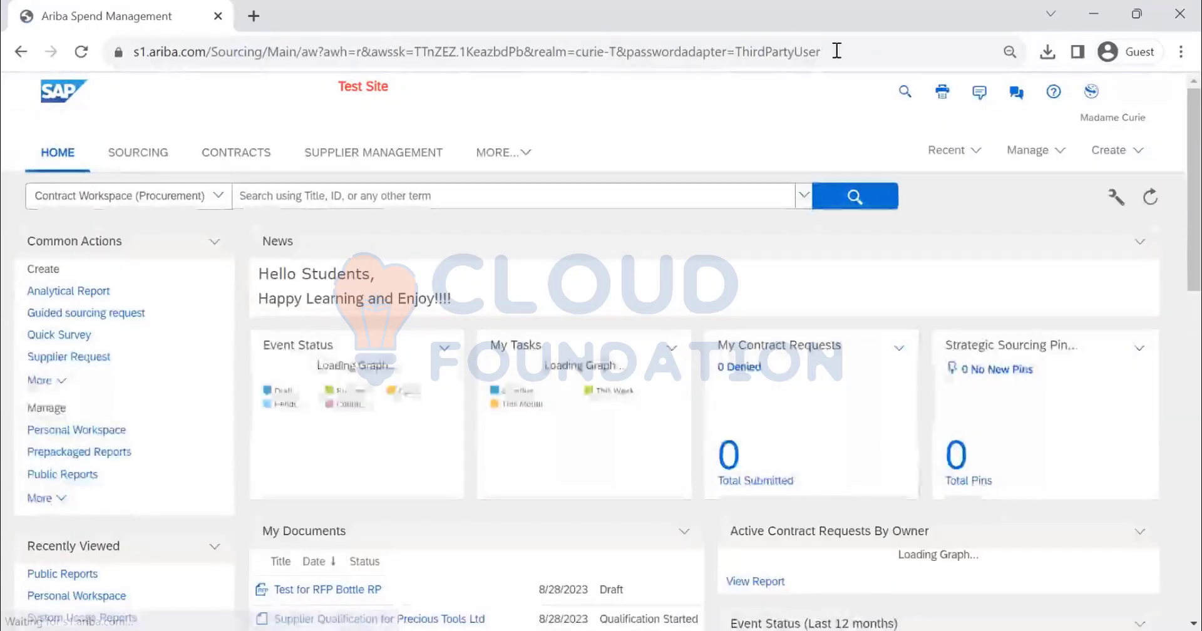
In the Personal Workspace, open the background run schedule for the CONTRACT WORKSPACE DETAILS report
{"action": "left_click", "coordinate": [1045, 154]}
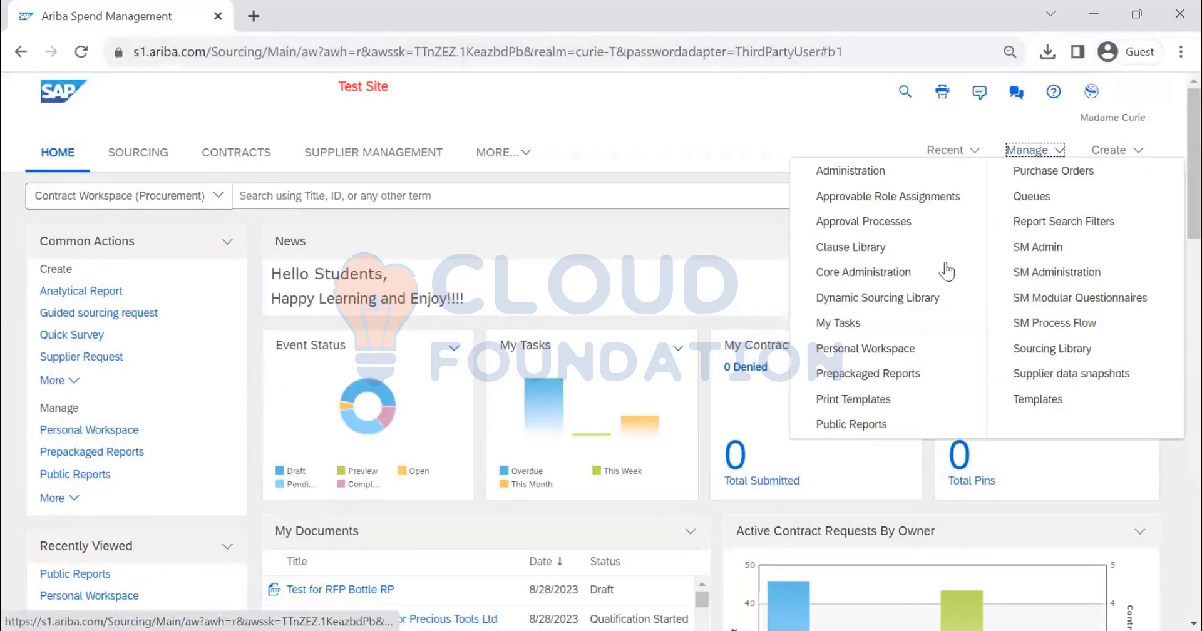
{"action": "left_click", "coordinate": [886, 369]}
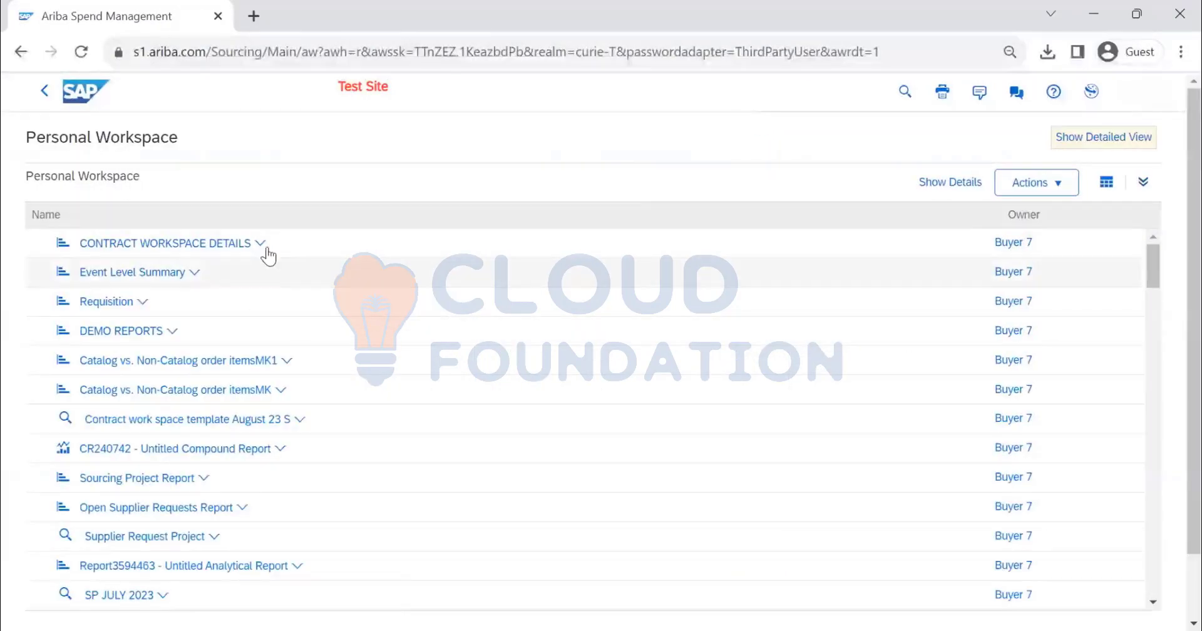
{"action": "left_click", "coordinate": [262, 246]}
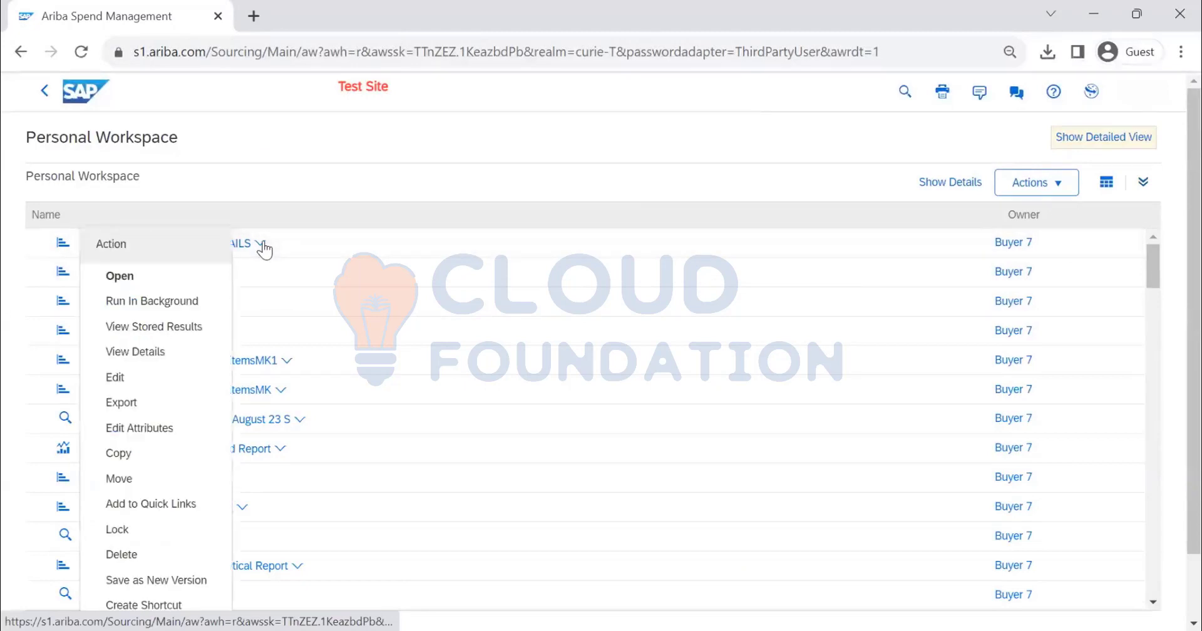
{"action": "left_click", "coordinate": [365, 171]}
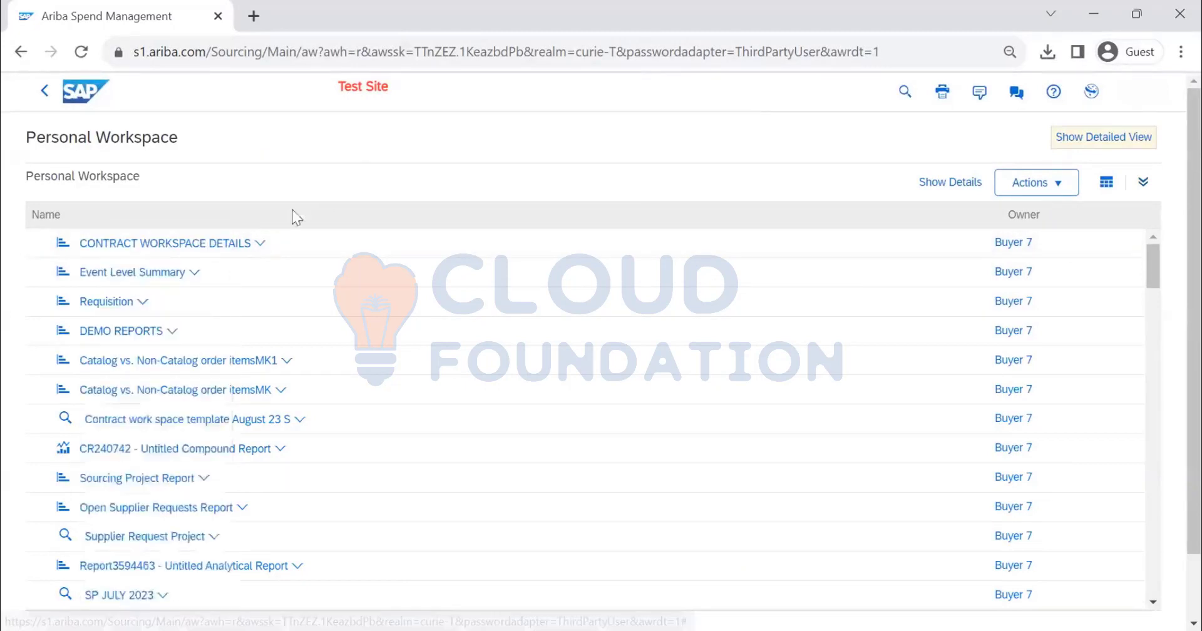
{"action": "left_click", "coordinate": [260, 245]}
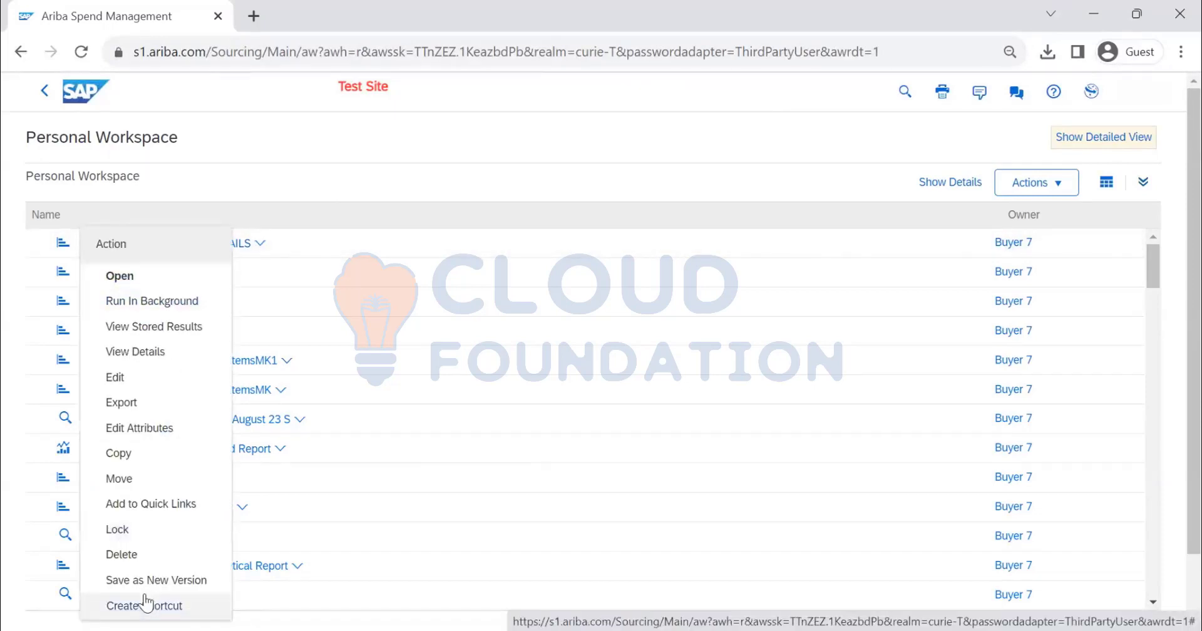
{"action": "left_click", "coordinate": [167, 307]}
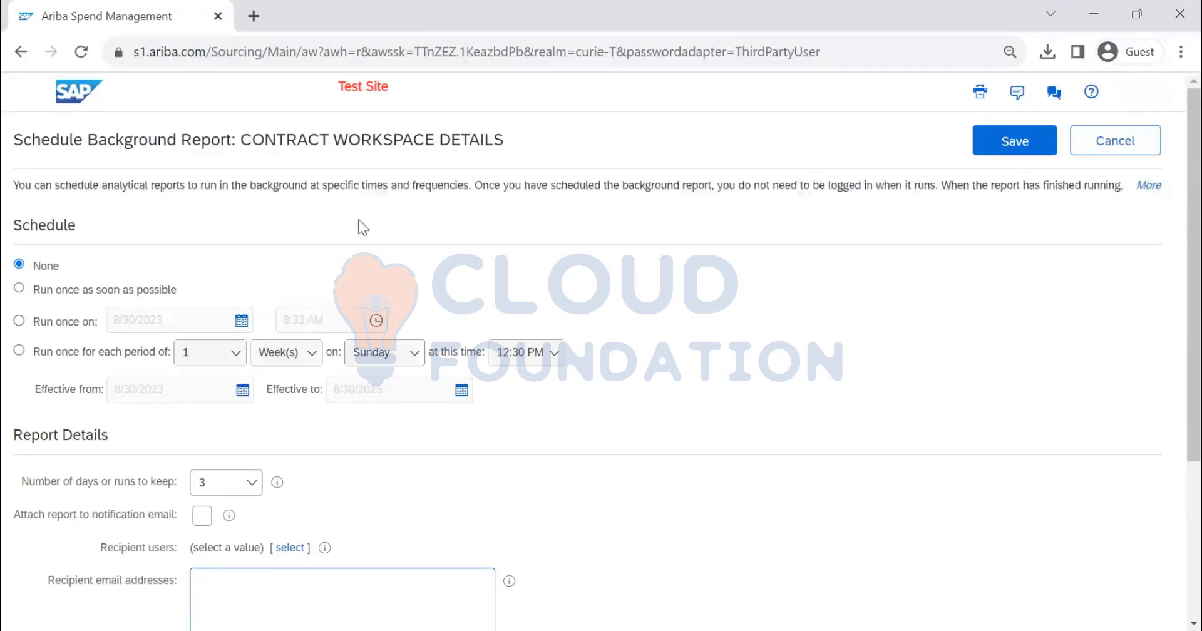
Set the background report schedule to run once as soon as possible
{"action": "scroll", "coordinate": [307, 236], "scroll_direction": "down", "scroll_amount": 1}
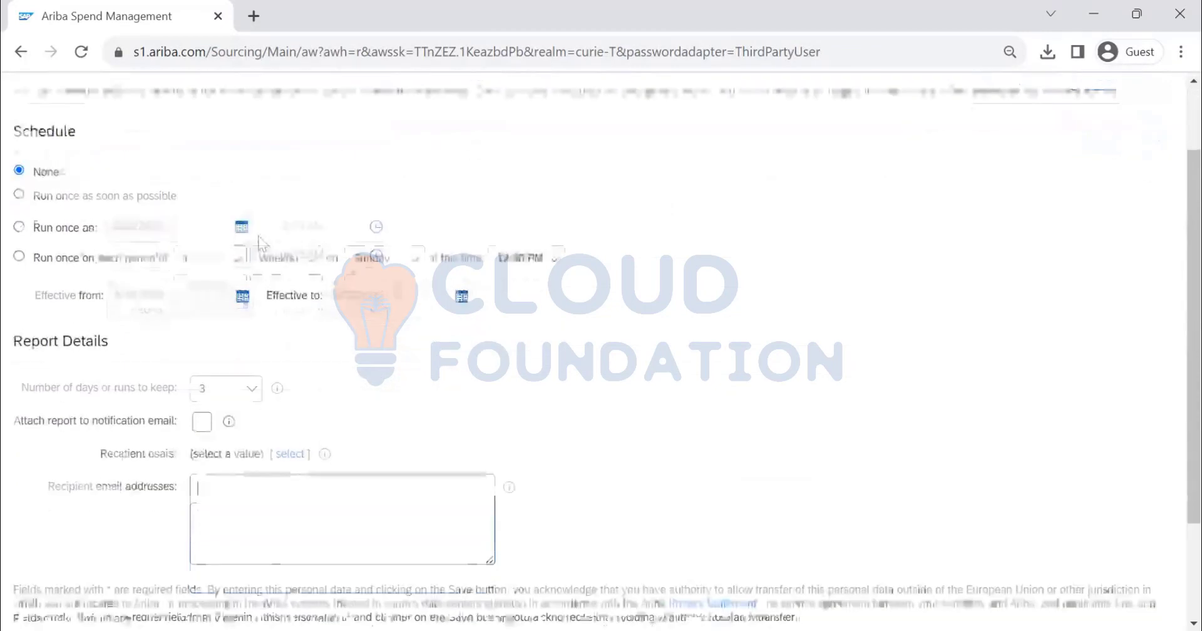
{"action": "left_click", "coordinate": [19, 194]}
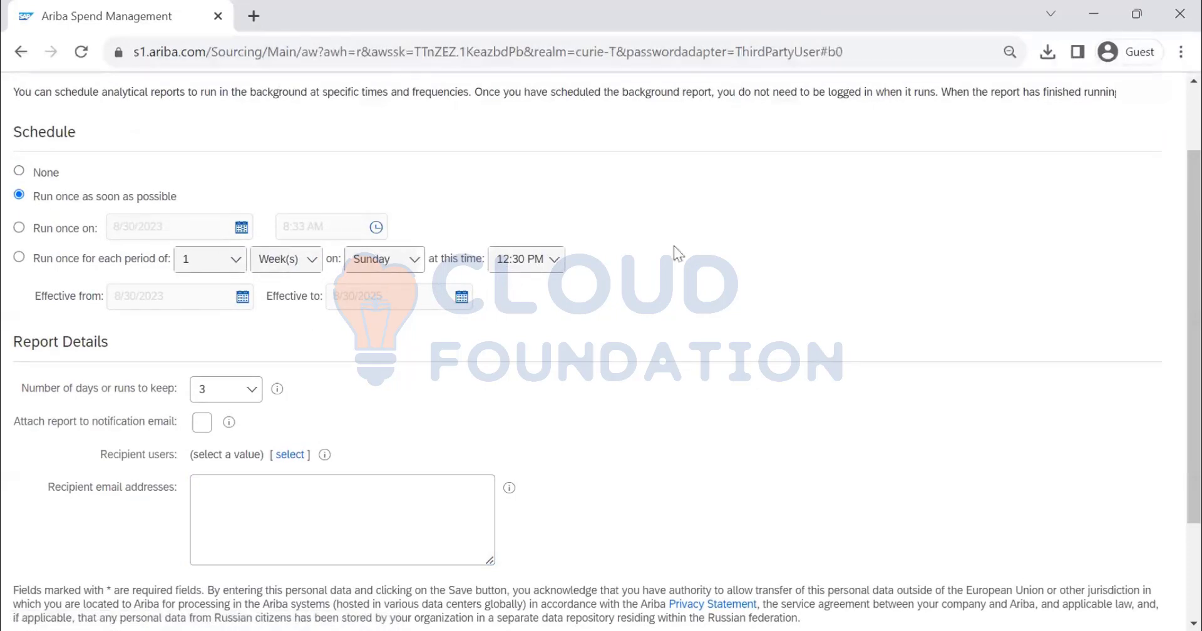
{"action": "scroll", "coordinate": [979, 183], "scroll_direction": "up", "scroll_amount": 2}
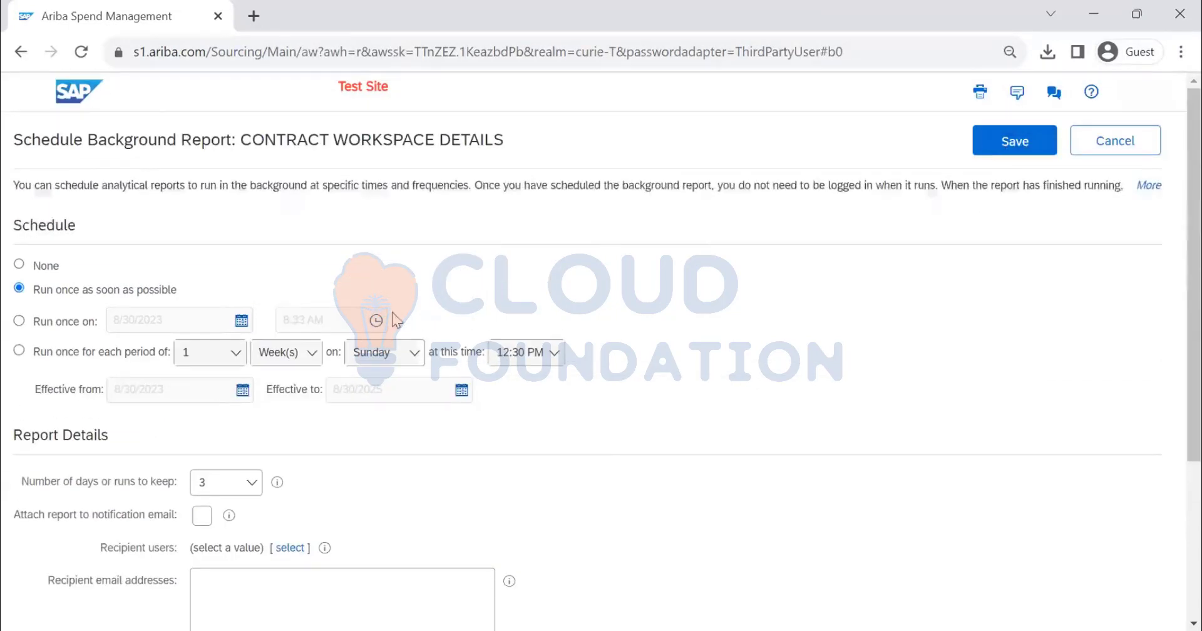
Set the background report to run once on 8/31/2023 at 1:00 AM and check the report details
{"action": "left_click", "coordinate": [19, 321]}
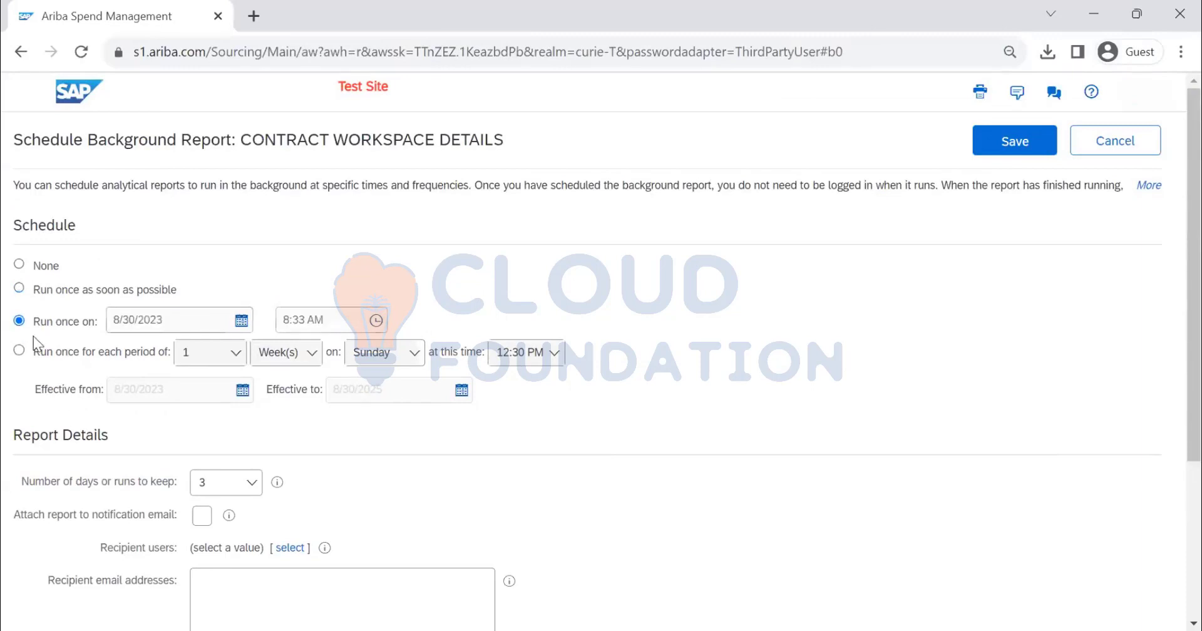
{"action": "left_click", "coordinate": [375, 322]}
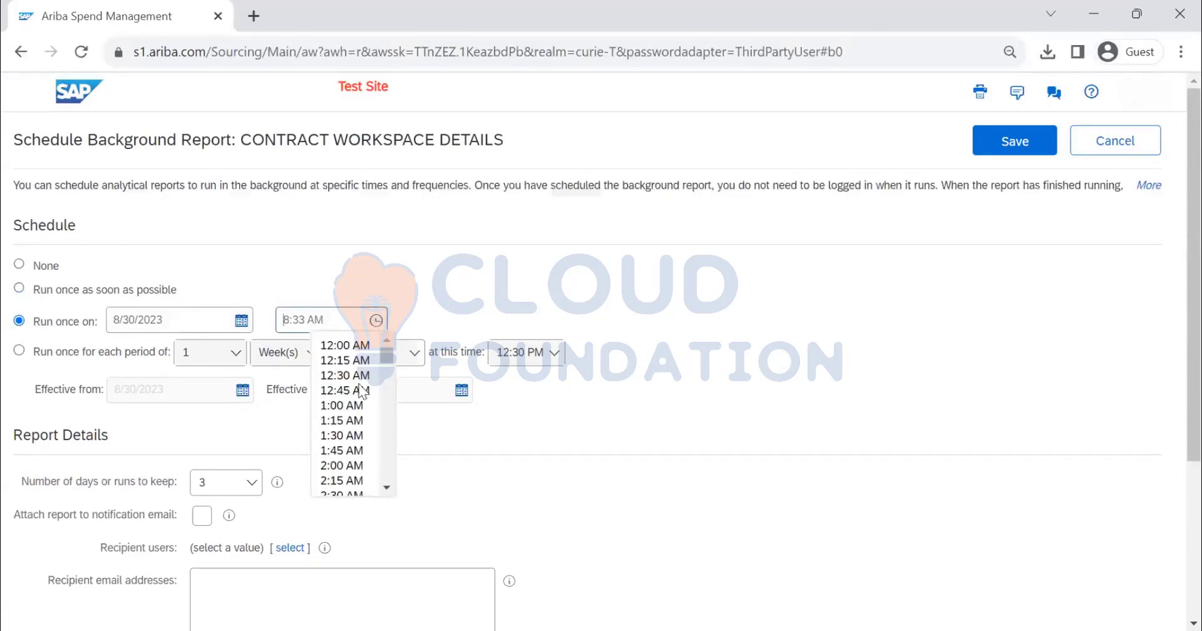
{"action": "left_click", "coordinate": [359, 404]}
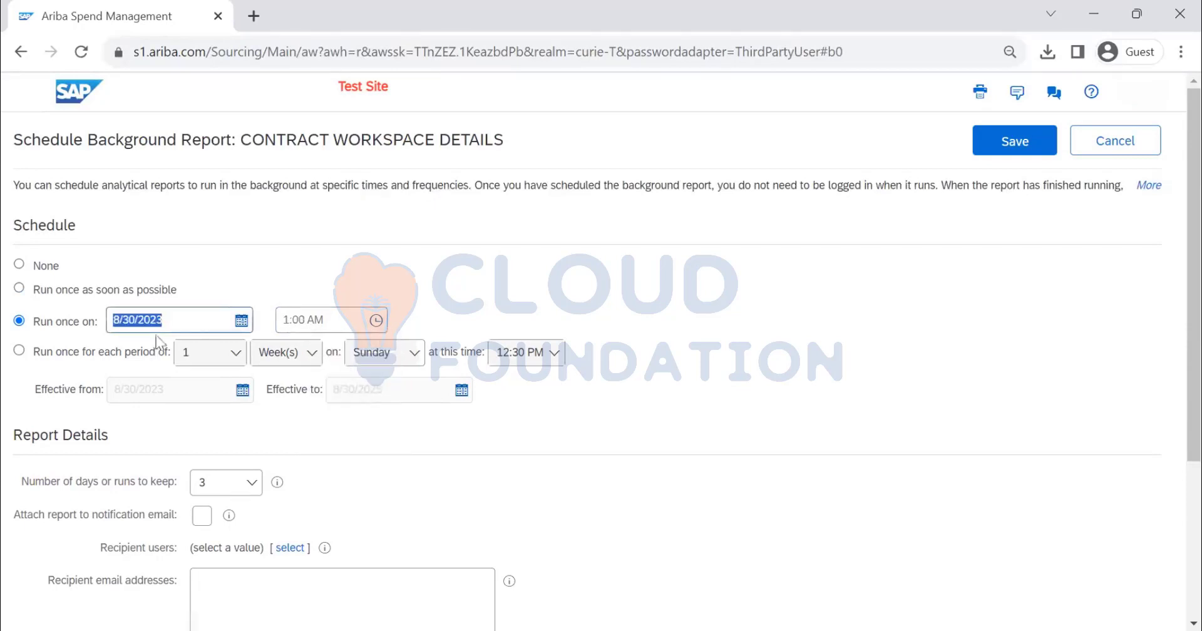
{"action": "left_click", "coordinate": [241, 321]}
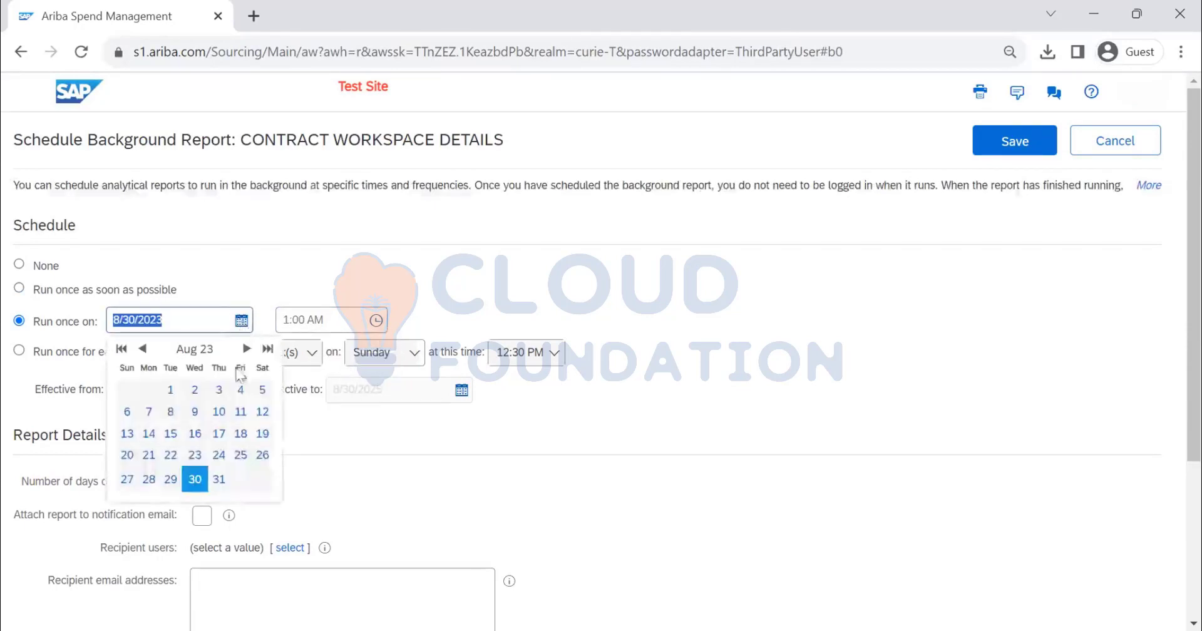
{"action": "left_click", "coordinate": [224, 486]}
{"action": "scroll", "coordinate": [201, 387], "scroll_direction": "down", "scroll_amount": 3}
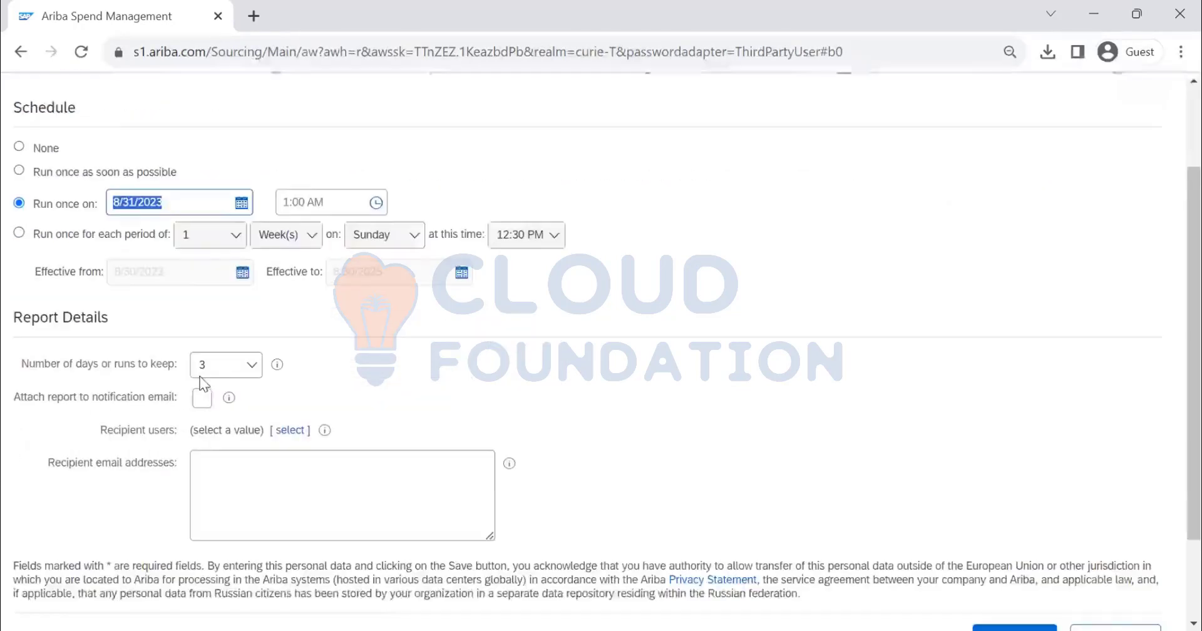
{"action": "scroll", "coordinate": [332, 370], "scroll_direction": "up", "scroll_amount": 3}
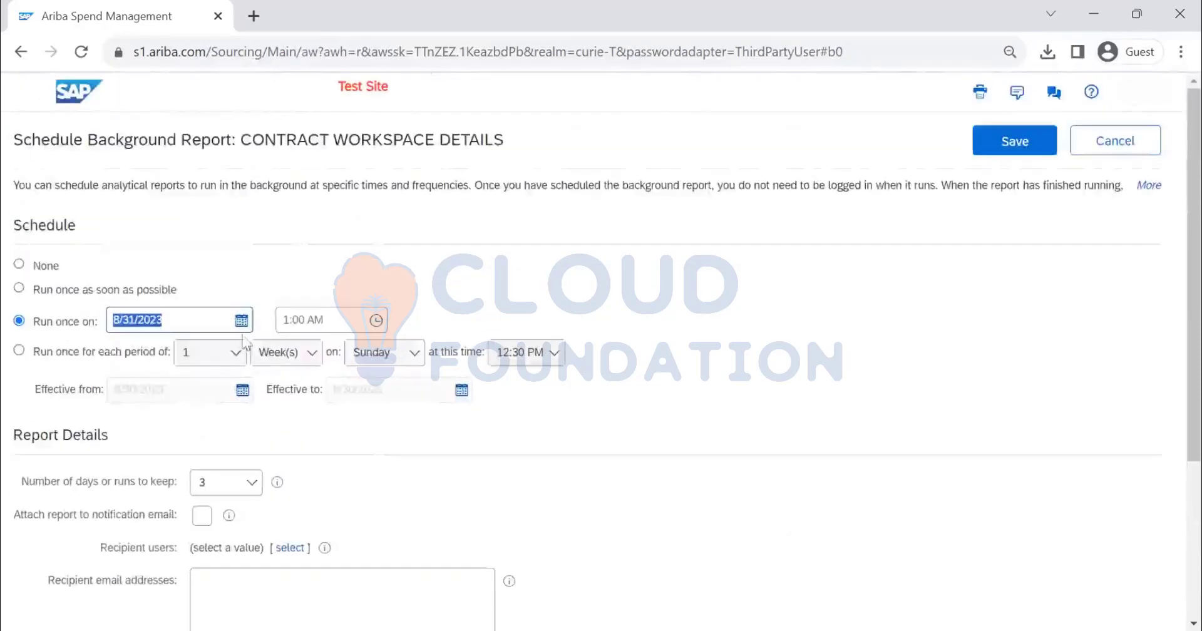
Set the background report schedule to run once for each period of 1 month
{"action": "left_click", "coordinate": [20, 352]}
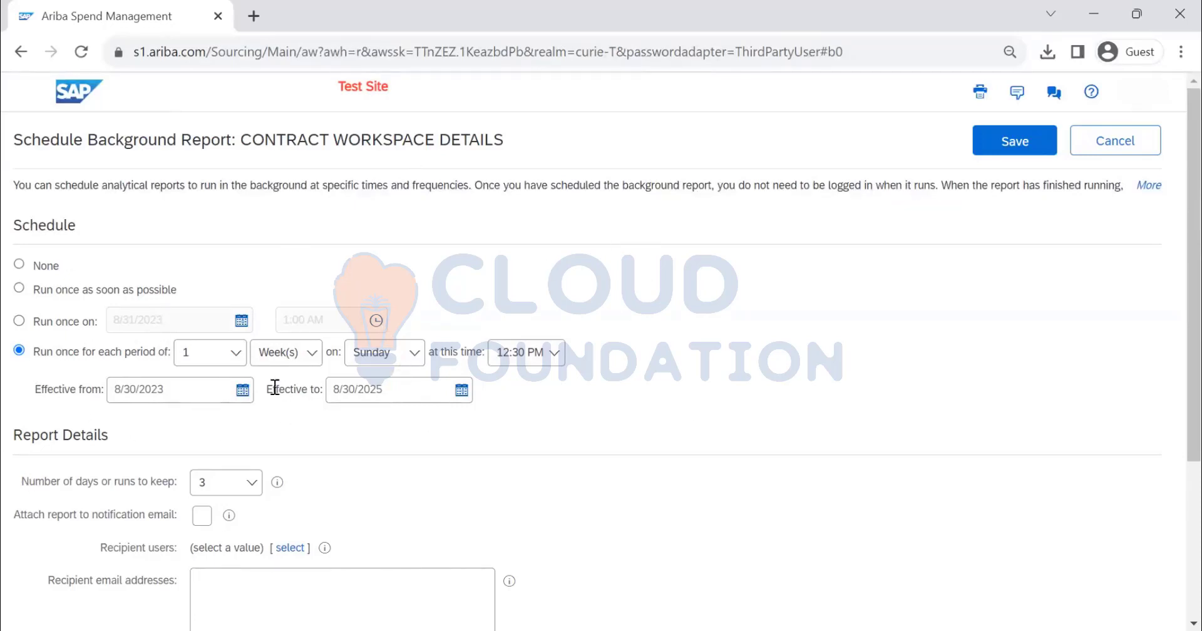
{"action": "left_click", "coordinate": [282, 357]}
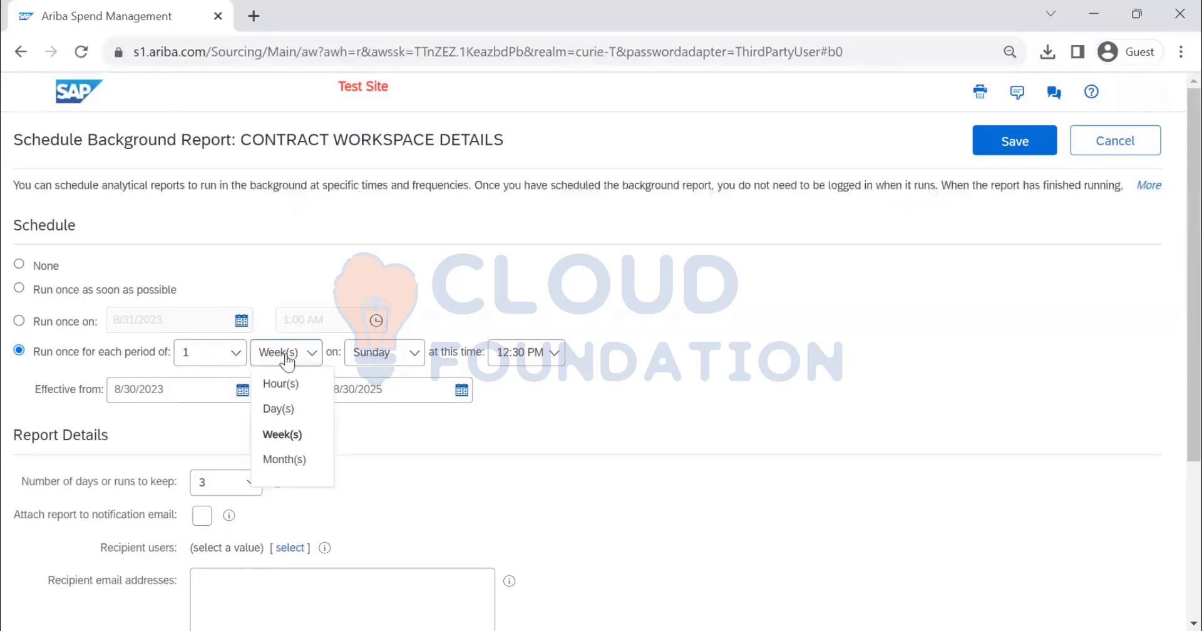
{"action": "left_click", "coordinate": [291, 460]}
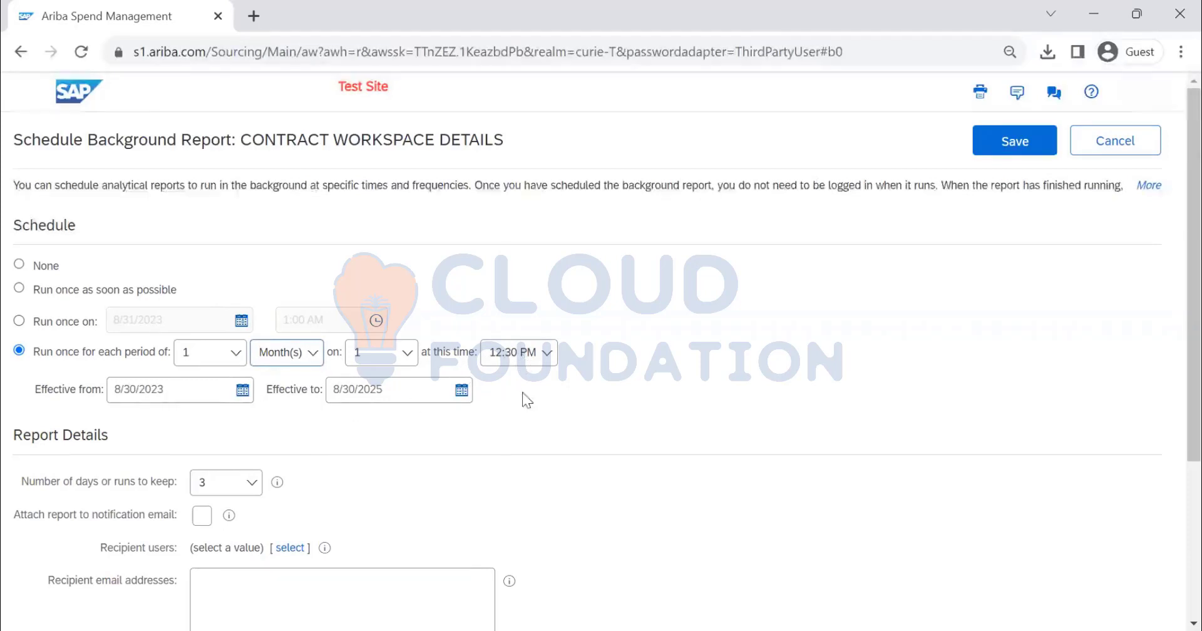
Attach the report to the notification email and add Buyer 7 as a recipient user
{"action": "scroll", "coordinate": [606, 391], "scroll_direction": "down", "scroll_amount": 2}
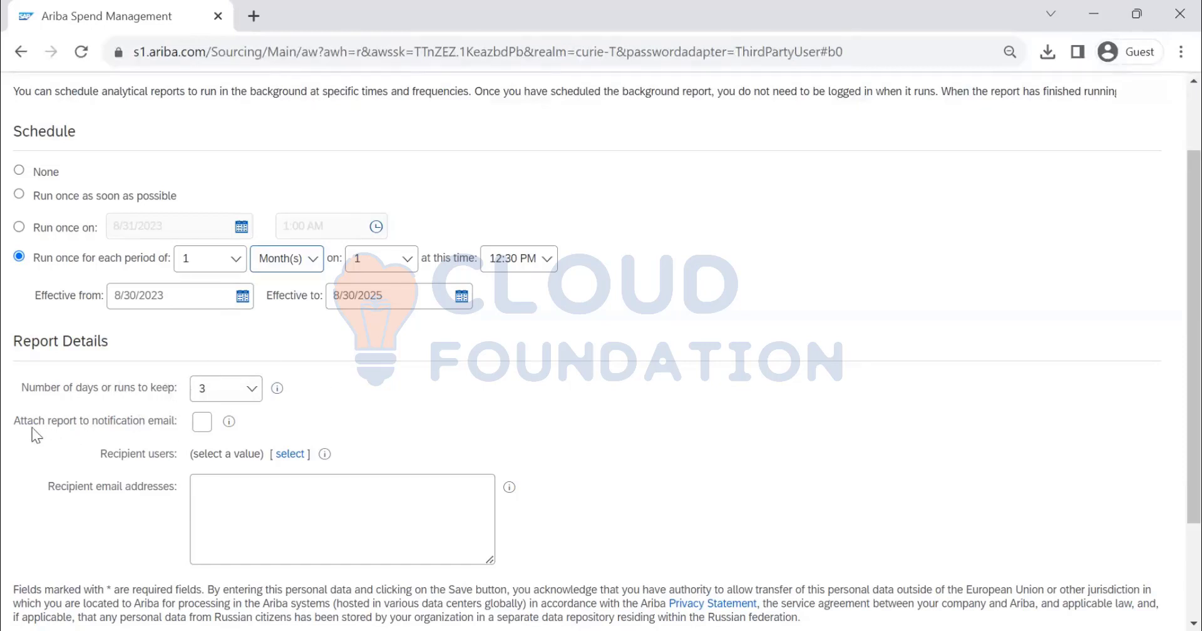
{"action": "left_click", "coordinate": [201, 423]}
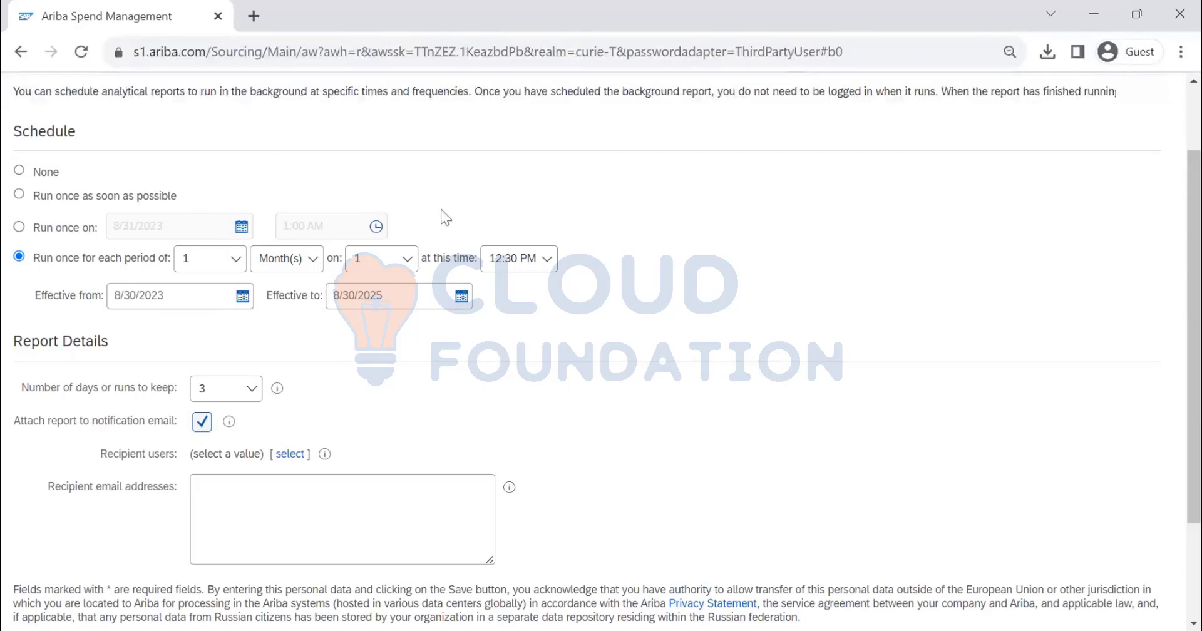
{"action": "left_click", "coordinate": [288, 455]}
{"action": "type", "text": "BUY"}
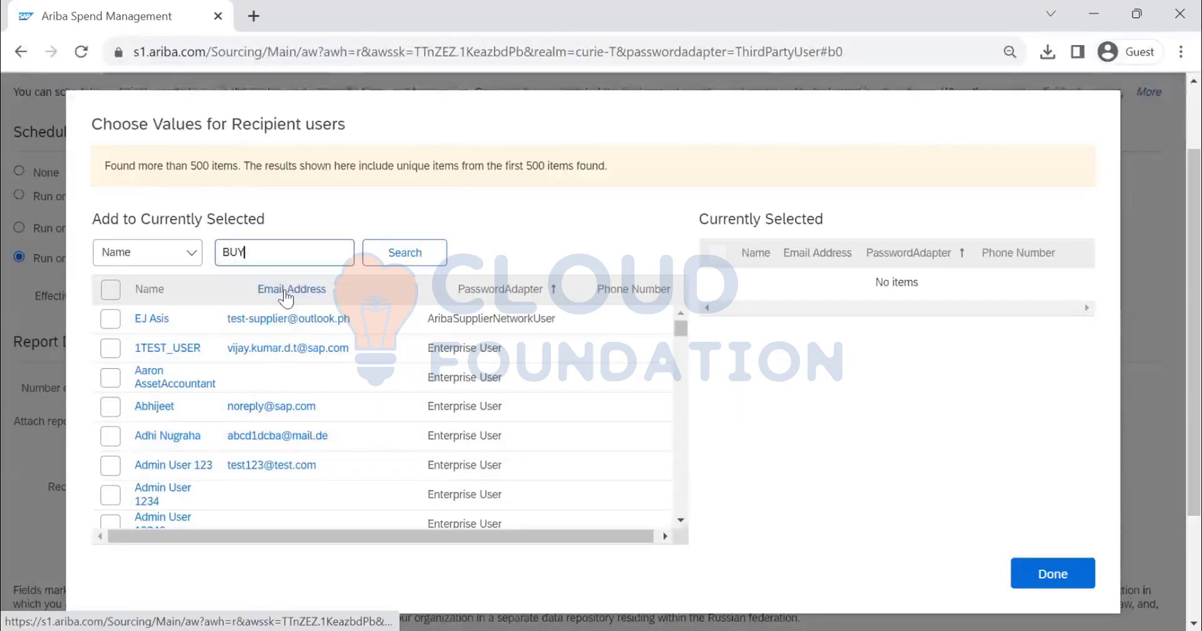
{"action": "type", "text": "ER7"}
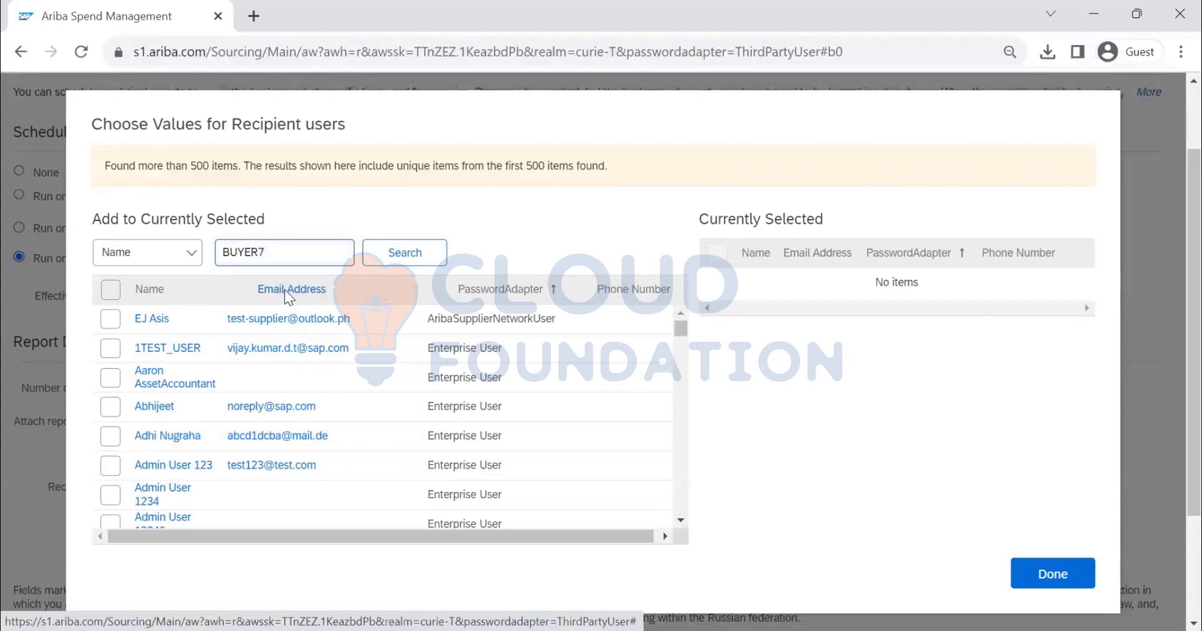
{"action": "key", "text": "Return"}
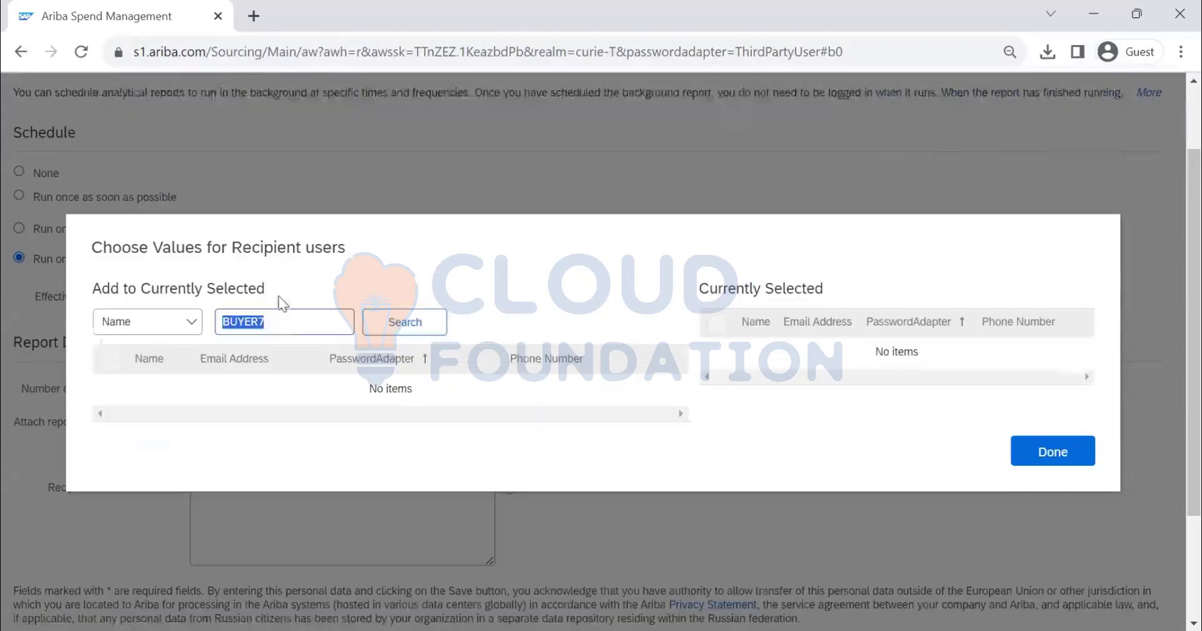
{"action": "left_click", "coordinate": [300, 322]}
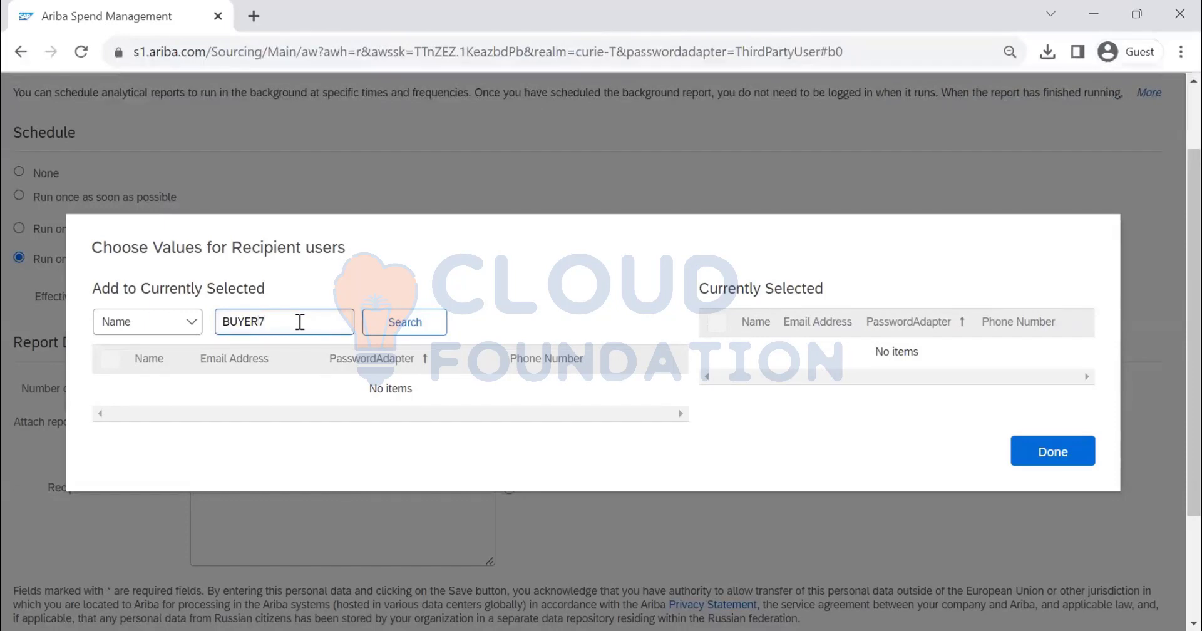
{"action": "key", "text": "Return"}
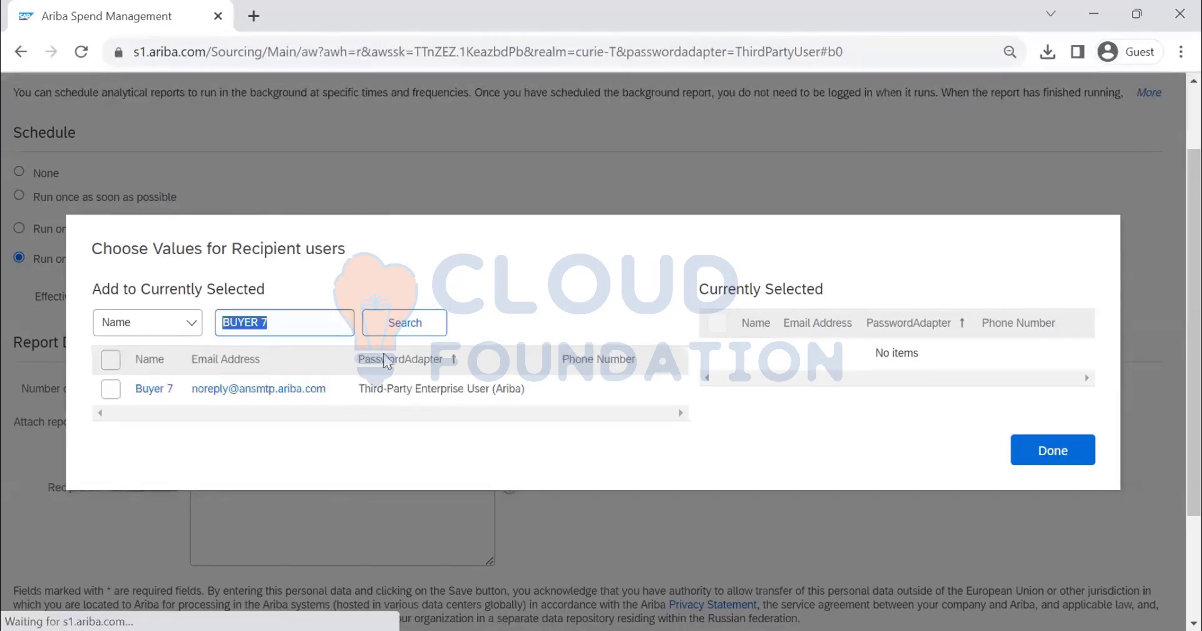
{"action": "left_click", "coordinate": [116, 389]}
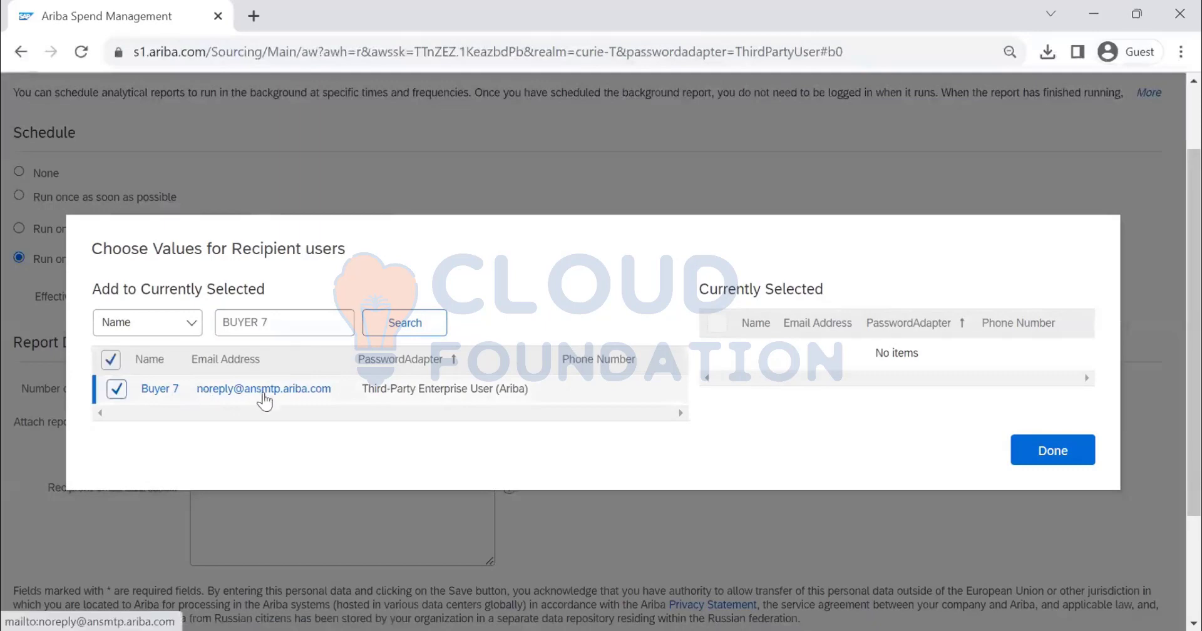
{"action": "left_click", "coordinate": [1067, 451]}
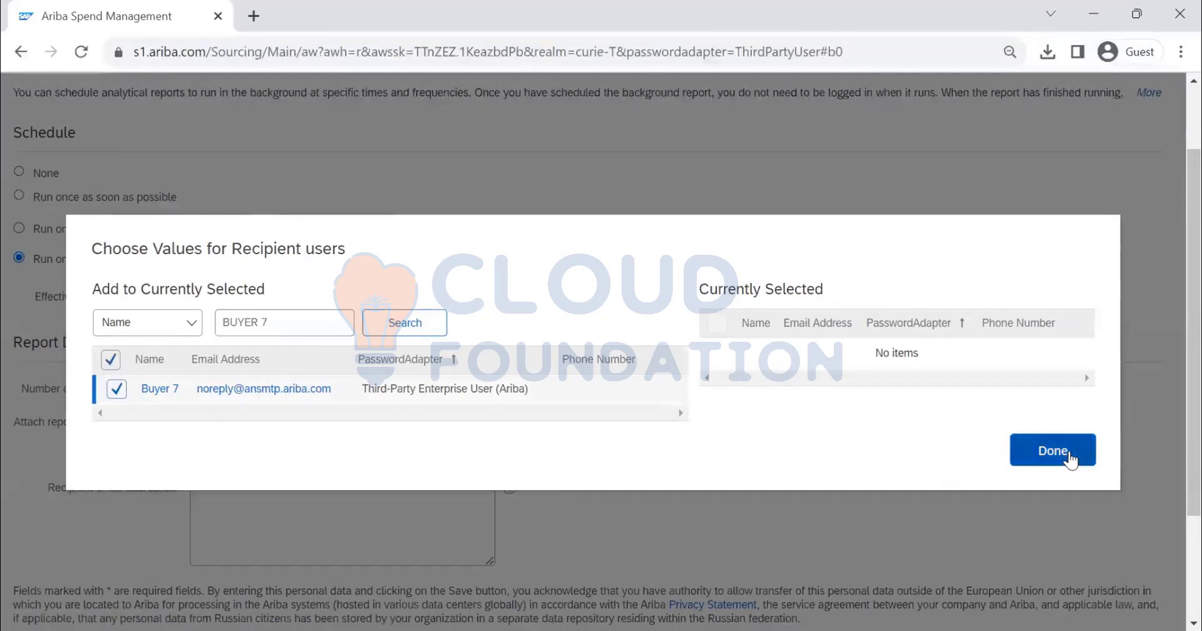
Enter two recipient email addresses for the report notification and check the help for that field
{"action": "scroll", "coordinate": [250, 438], "scroll_direction": "down", "scroll_amount": 1}
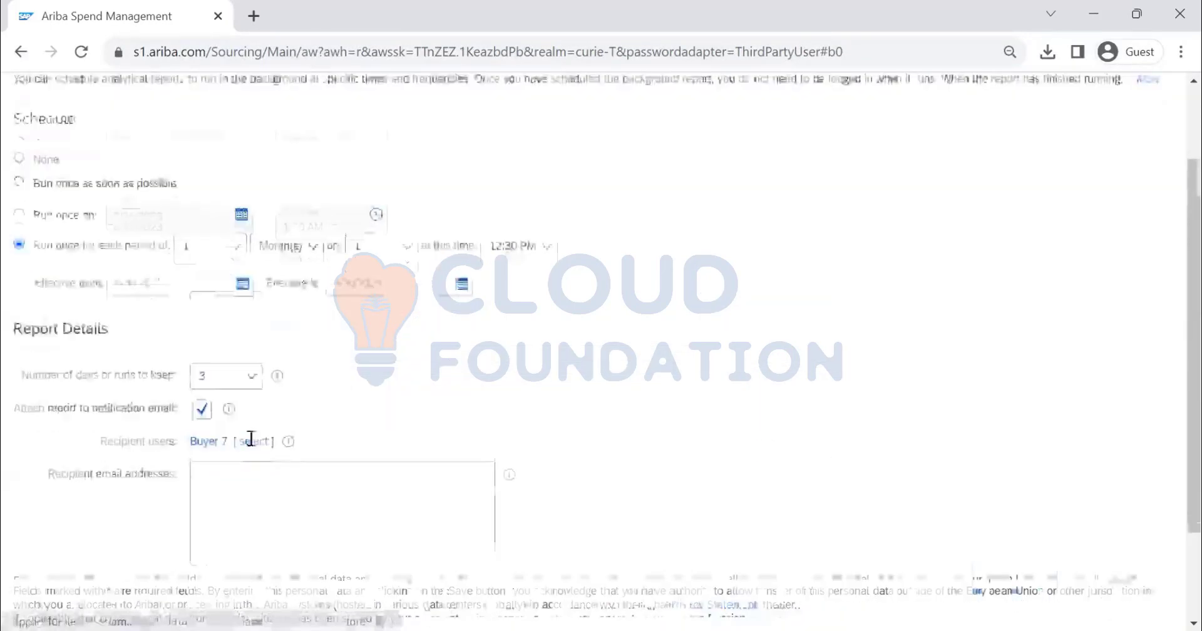
{"action": "left_click", "coordinate": [253, 415]}
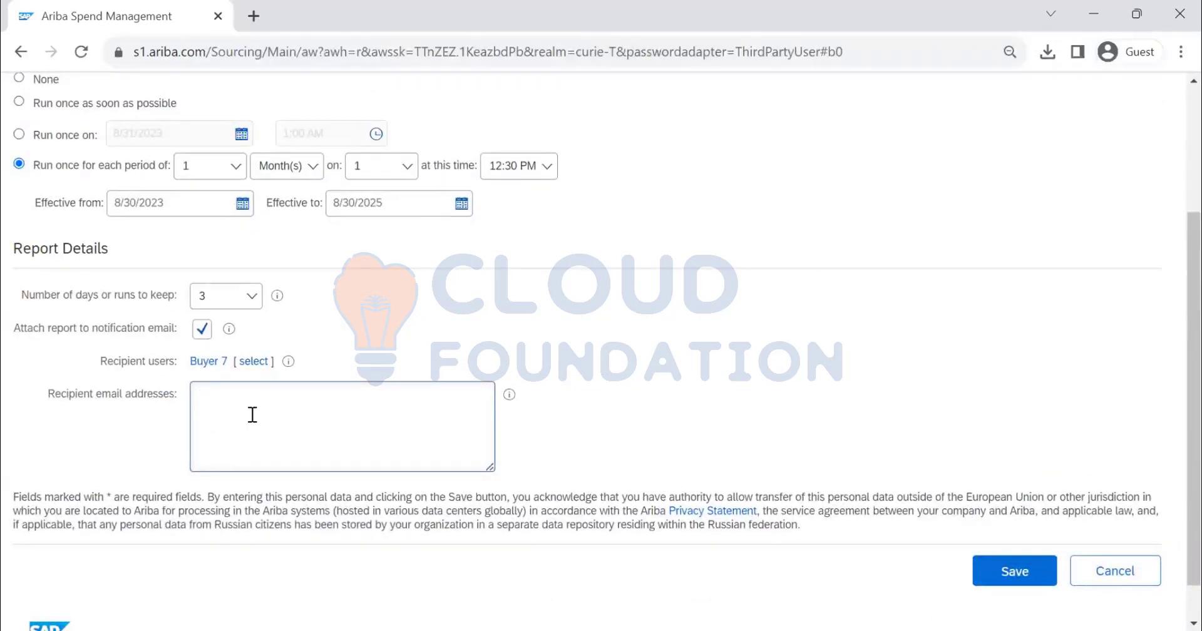
{"action": "type", "text": "c"}
{"action": "key", "text": "BackSpace"}
{"action": "key", "text": "ctrl+v"}
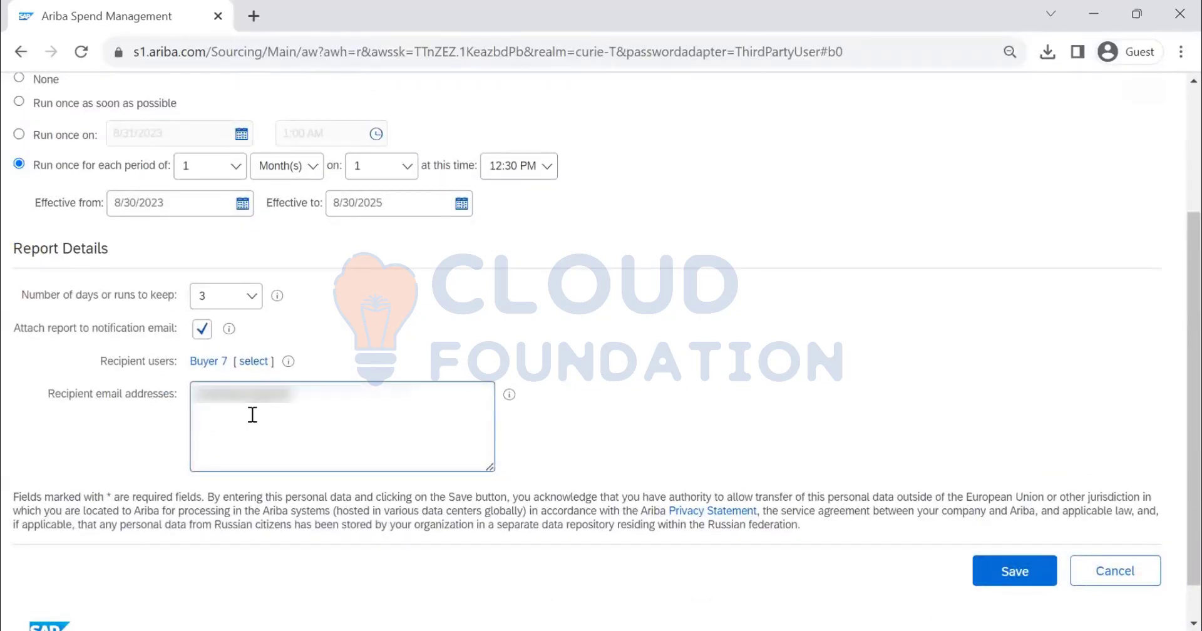
{"action": "type", "text": "om"}
{"action": "left_click", "coordinate": [510, 395]}
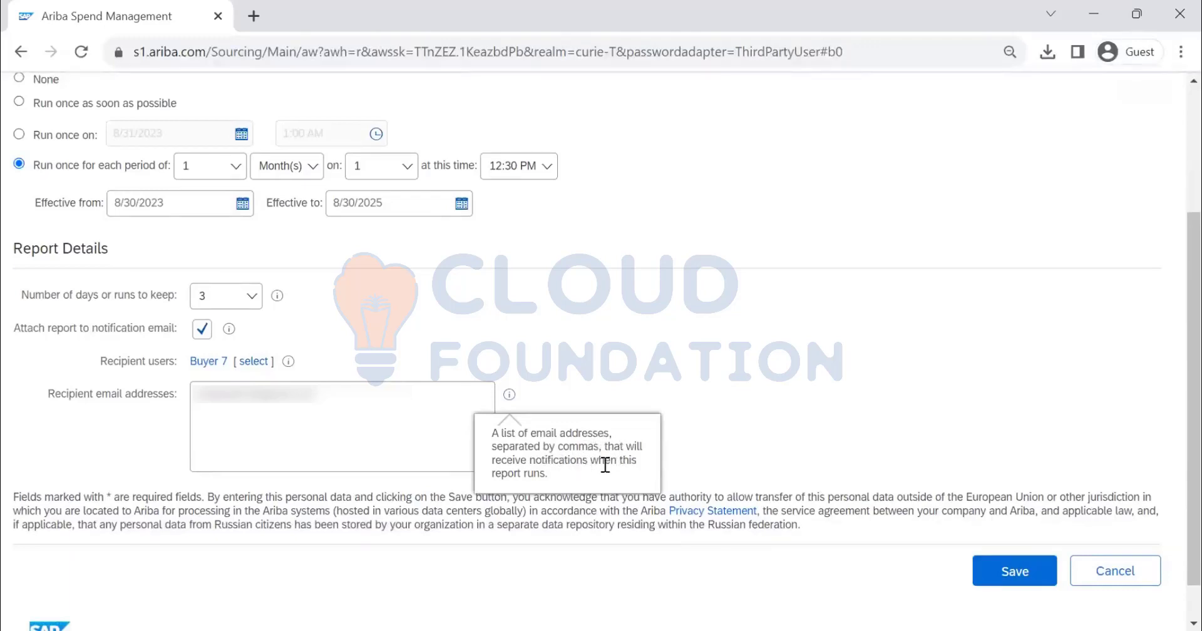
{"action": "left_click", "coordinate": [394, 407]}
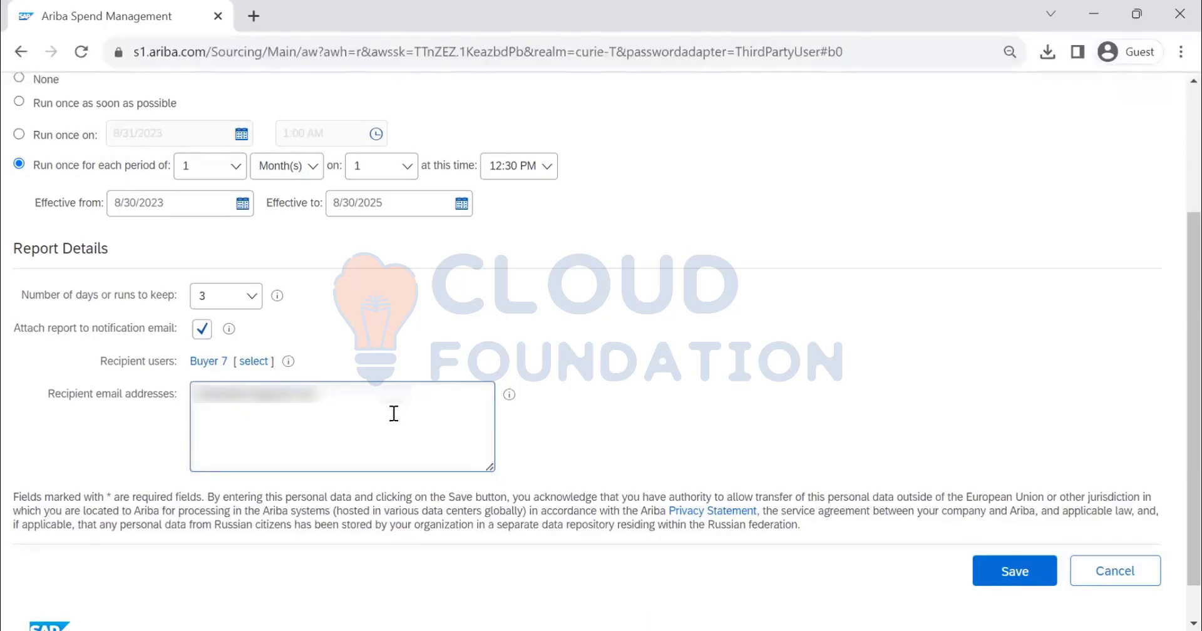
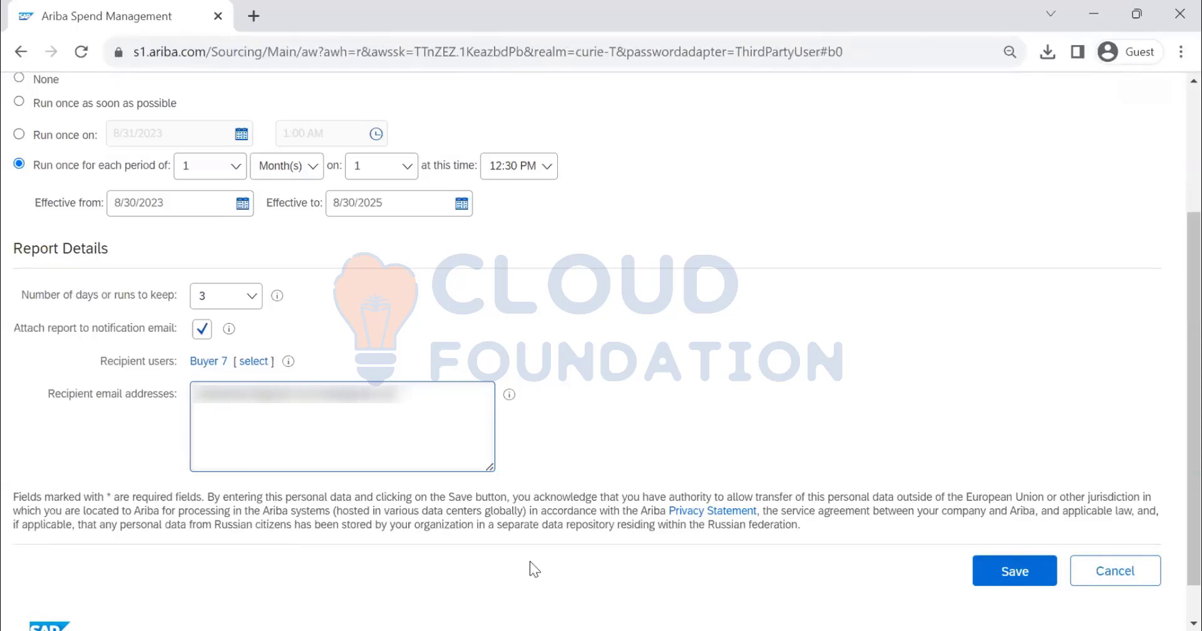
Try to save the monthly schedule for CONTRACT WORKSPACE DETAILS, then cancel back to the Personal Workspace
{"action": "scroll", "coordinate": [256, 303], "scroll_direction": "up", "scroll_amount": 2}
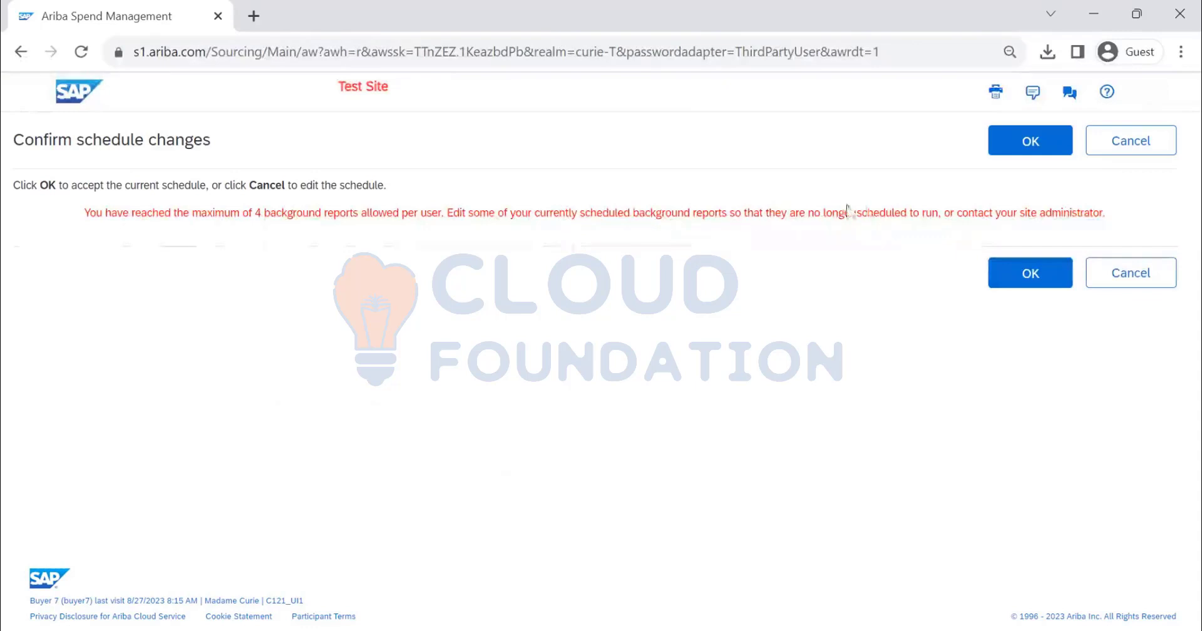
{"action": "left_click", "coordinate": [1049, 153]}
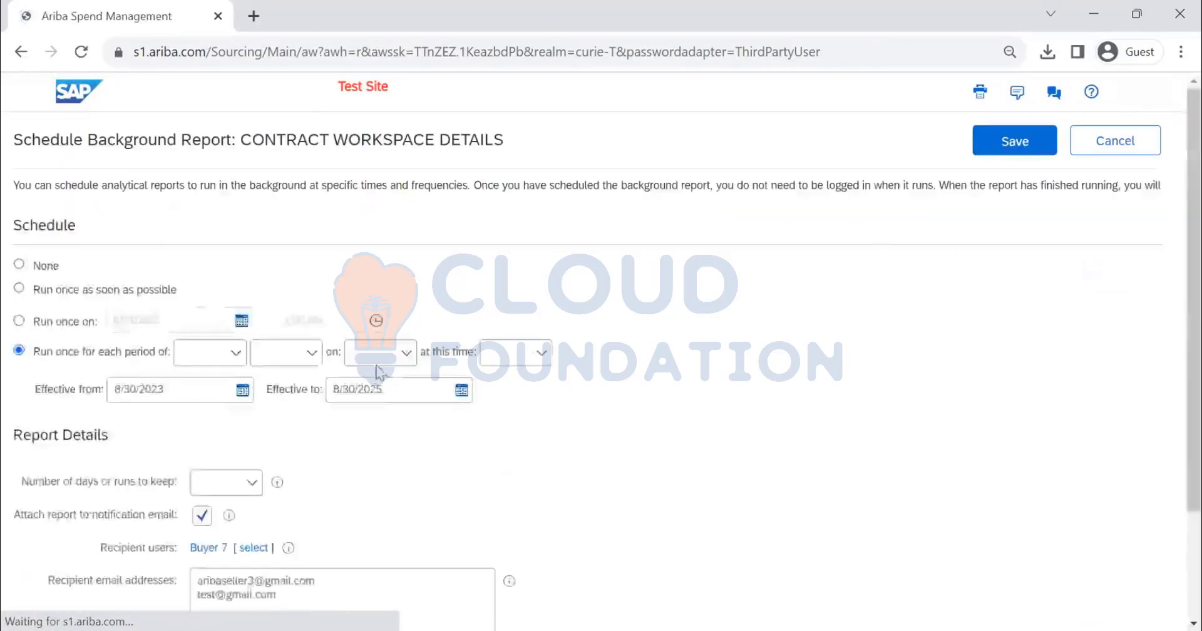
{"action": "scroll", "coordinate": [426, 464], "scroll_direction": "down", "scroll_amount": 5}
{"action": "scroll", "coordinate": [751, 295], "scroll_direction": "up", "scroll_amount": 5}
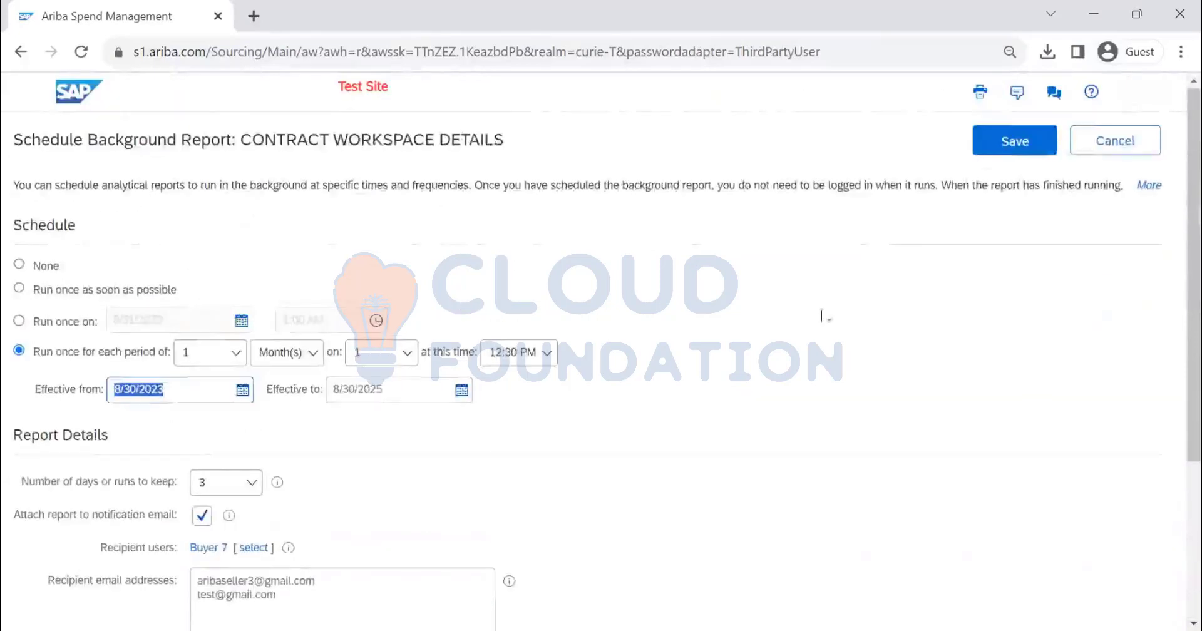
{"action": "left_click", "coordinate": [998, 149]}
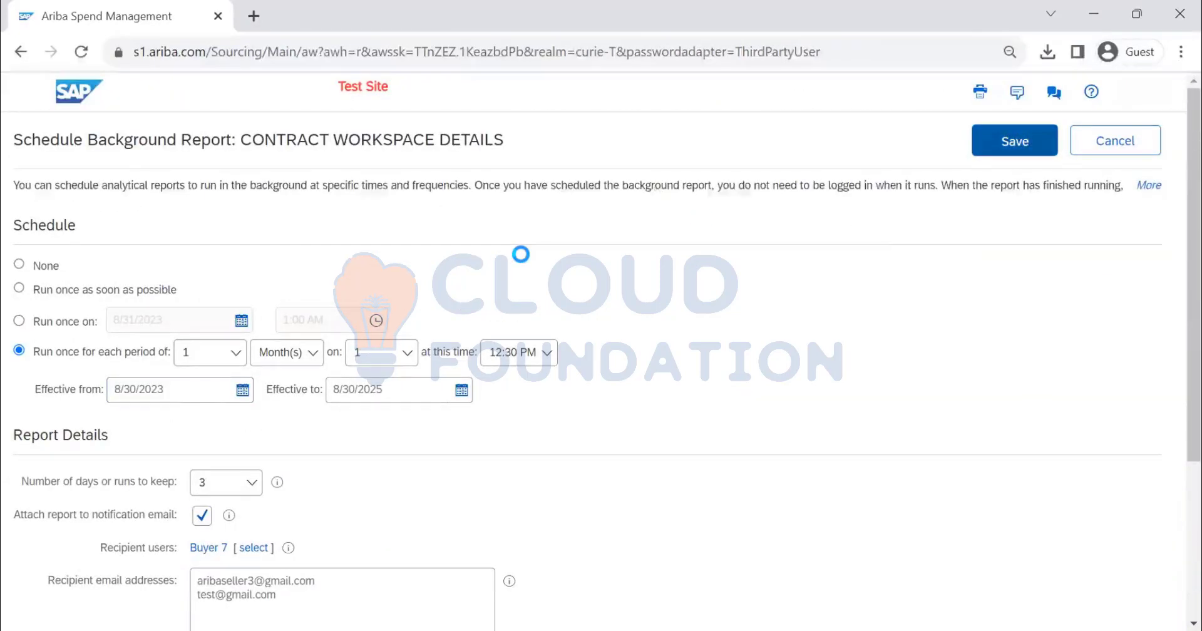
{"action": "left_click", "coordinate": [1119, 151]}
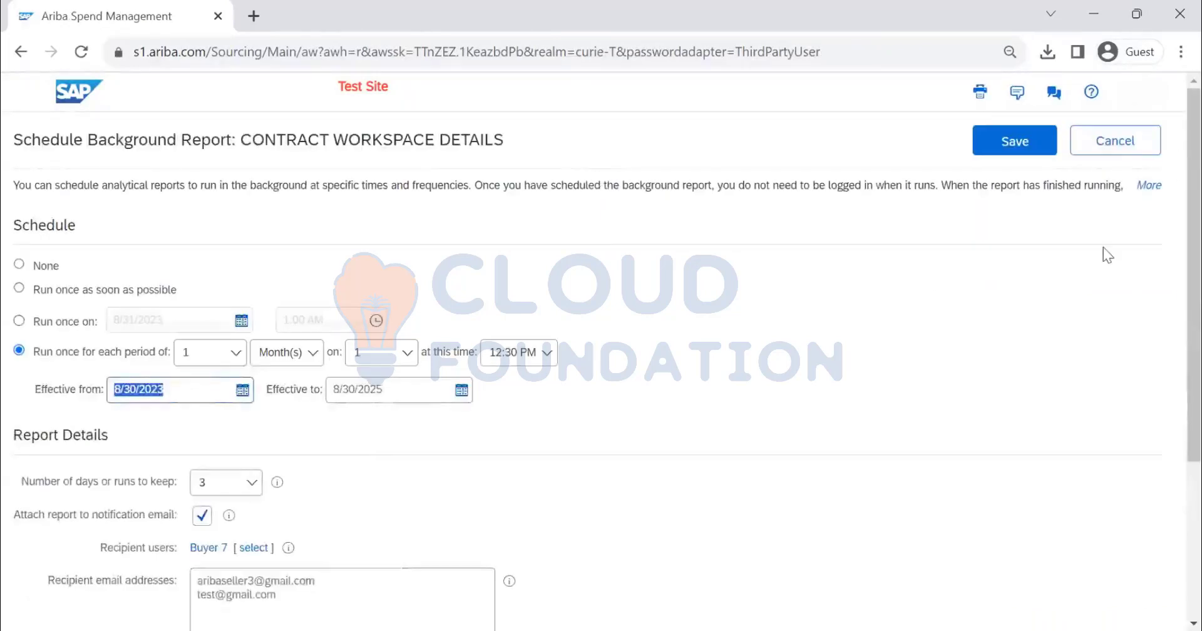
{"action": "left_click", "coordinate": [1120, 147]}
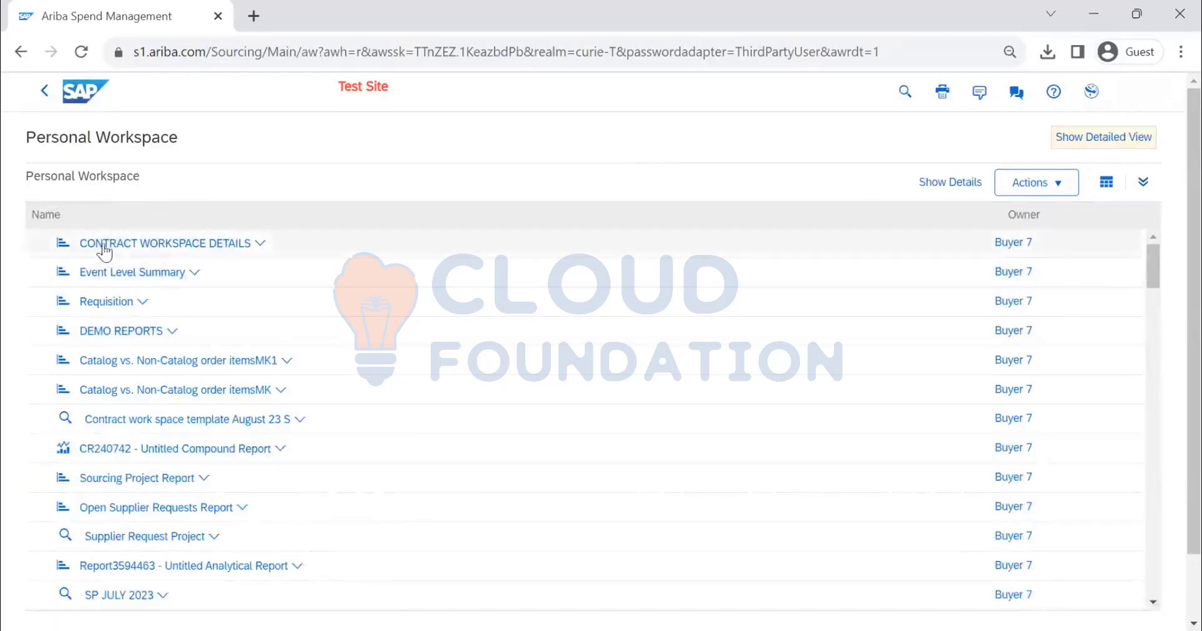
Open the list of active scheduled reports in the Reporting Manager section of site administration
{"action": "left_click", "coordinate": [96, 103]}
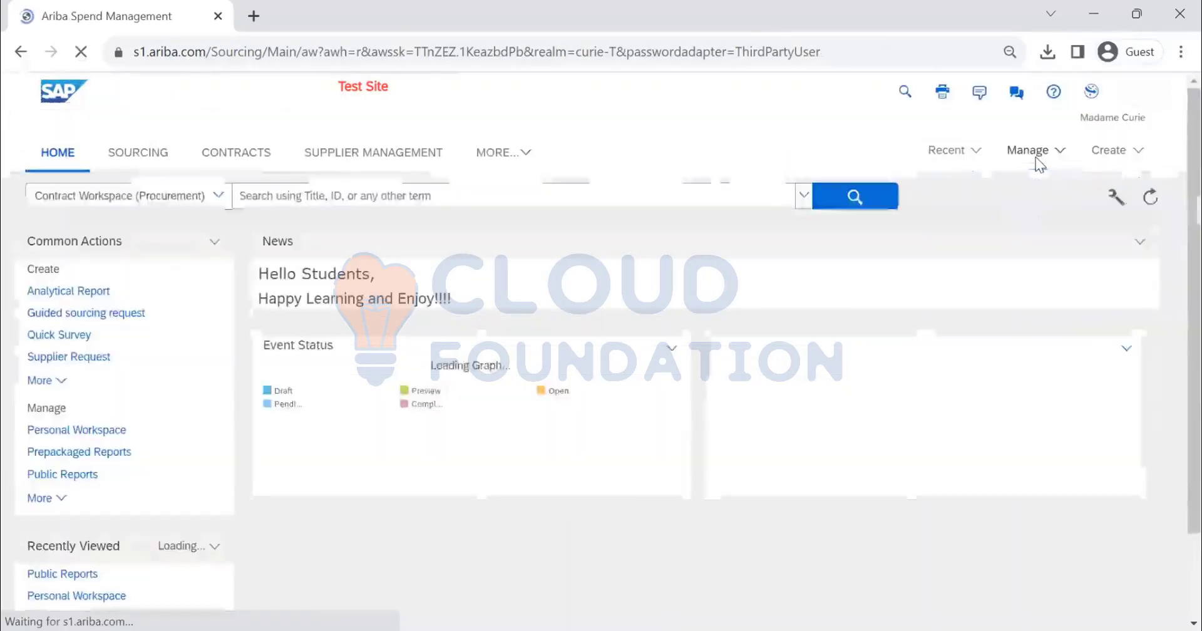
{"action": "left_click", "coordinate": [1032, 153]}
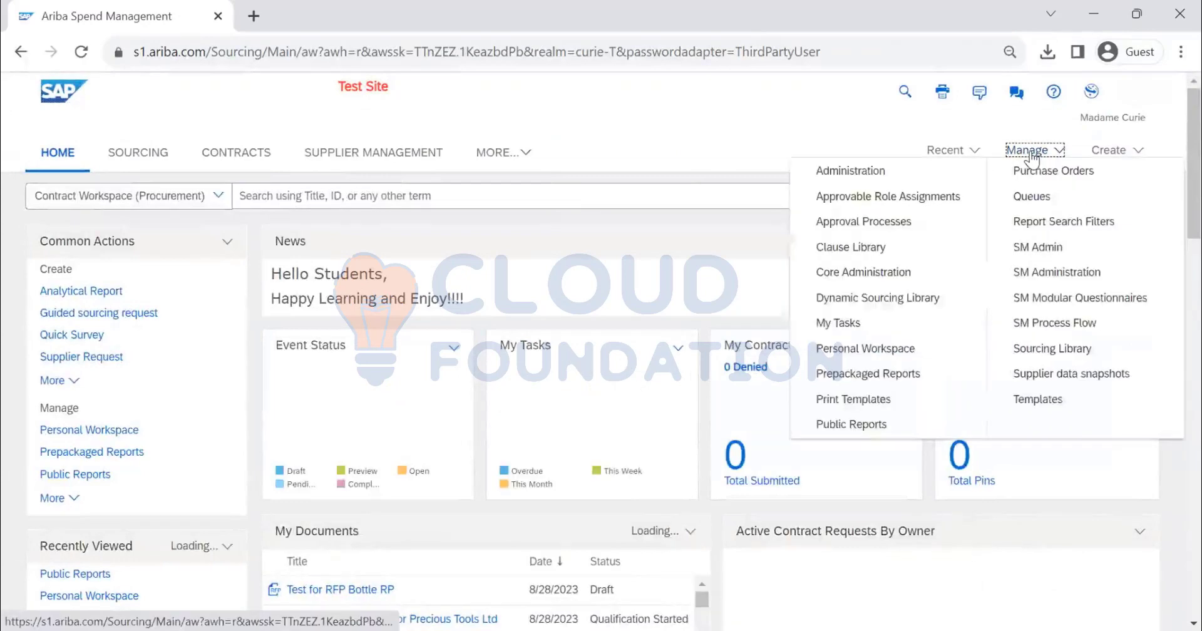
{"action": "left_click", "coordinate": [887, 170]}
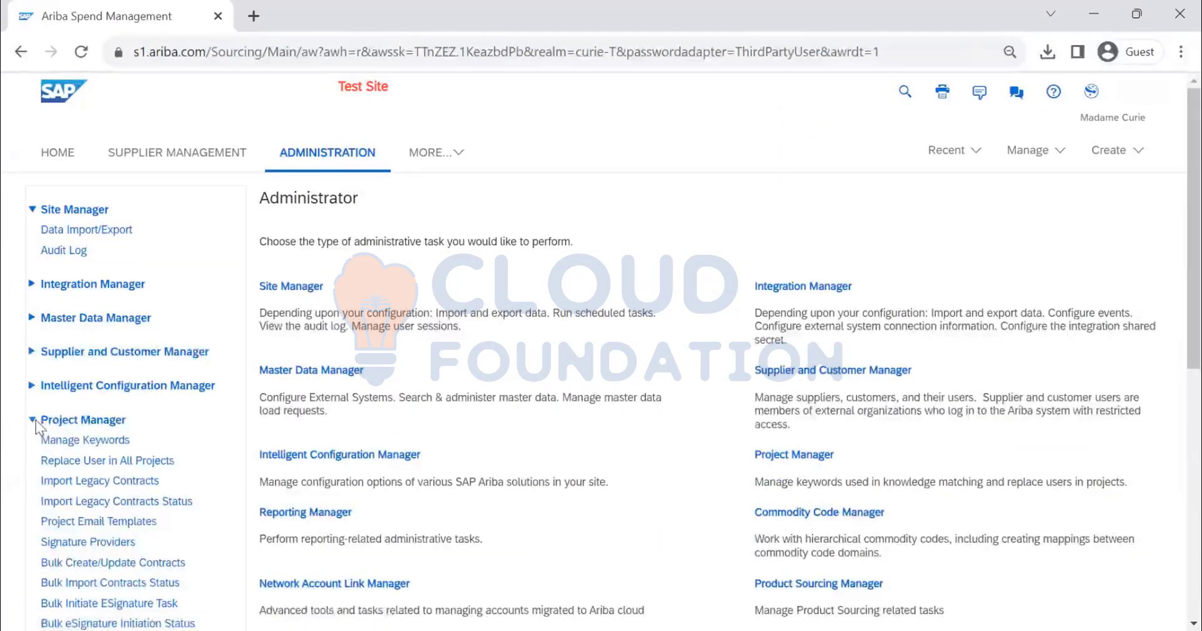
{"action": "left_click", "coordinate": [32, 422]}
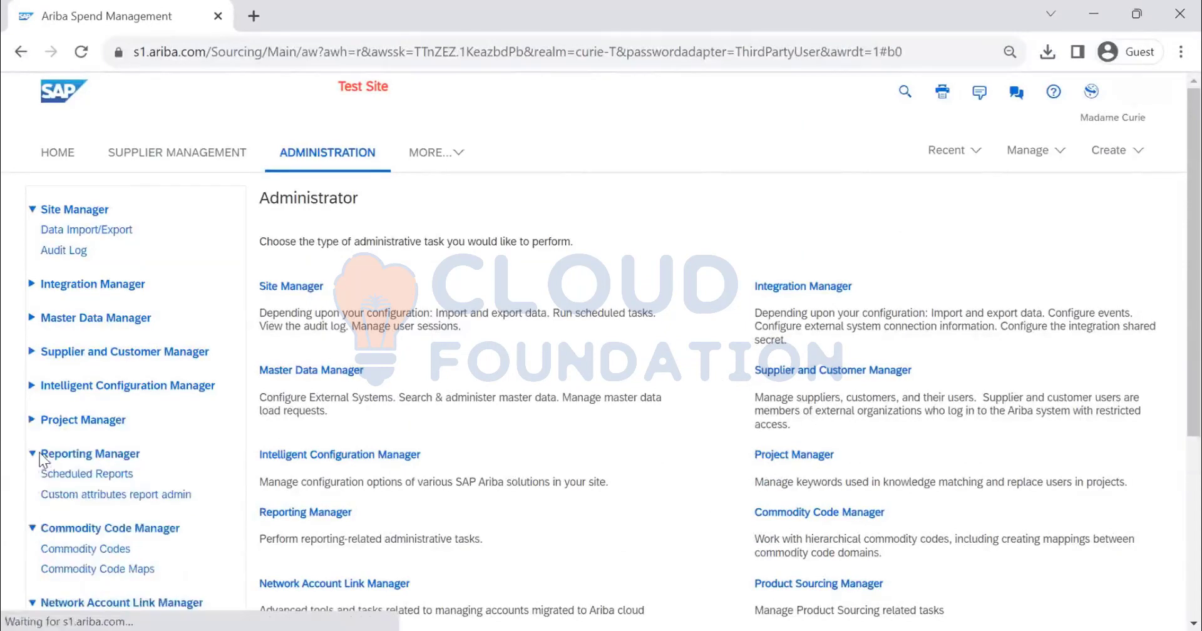
{"action": "left_click", "coordinate": [73, 477]}
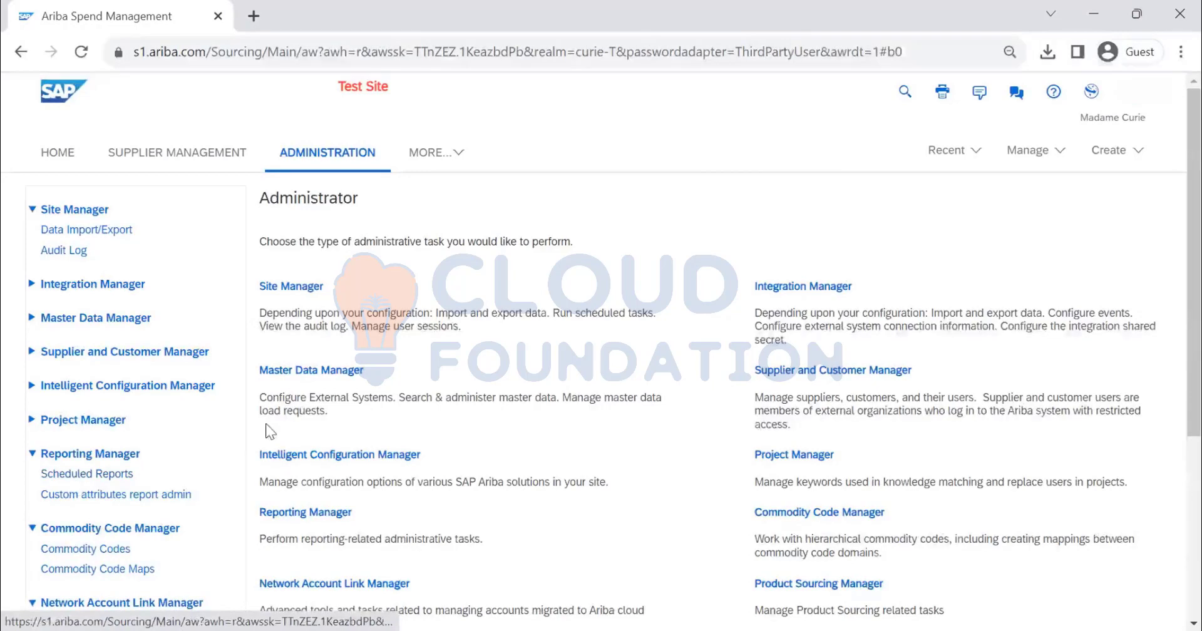
{"action": "scroll", "coordinate": [684, 290], "scroll_direction": "down", "scroll_amount": 3}
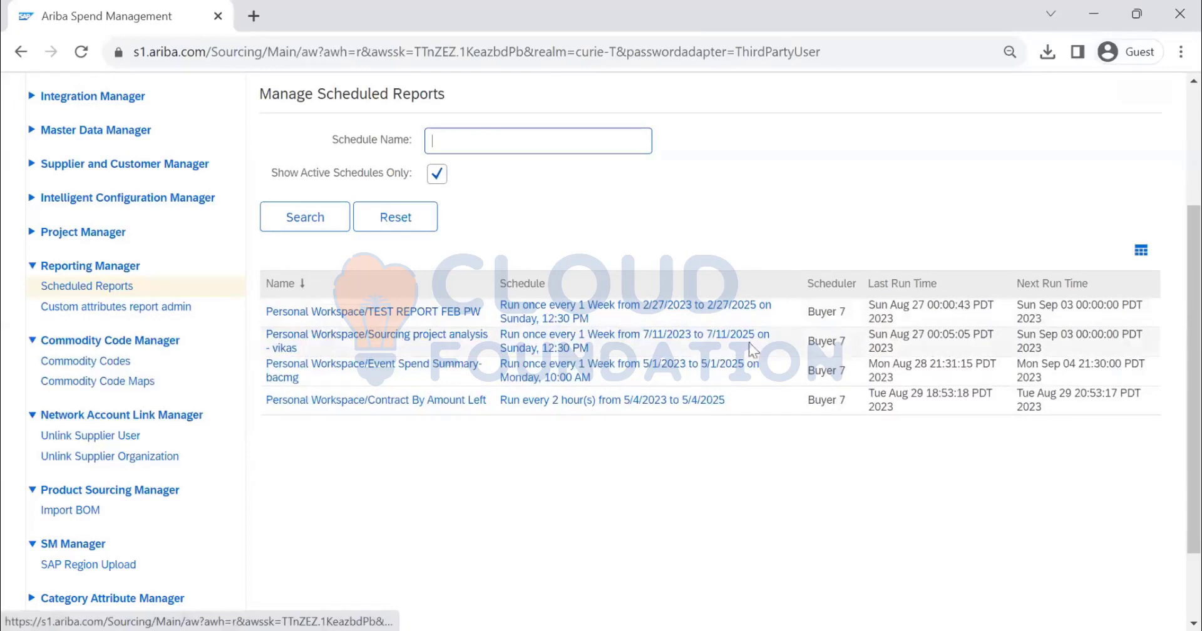
Set the TEST REPORT FEB PW schedule to None, turn off the notification email attachment and clear its recipient email addresses
{"action": "left_click", "coordinate": [576, 314]}
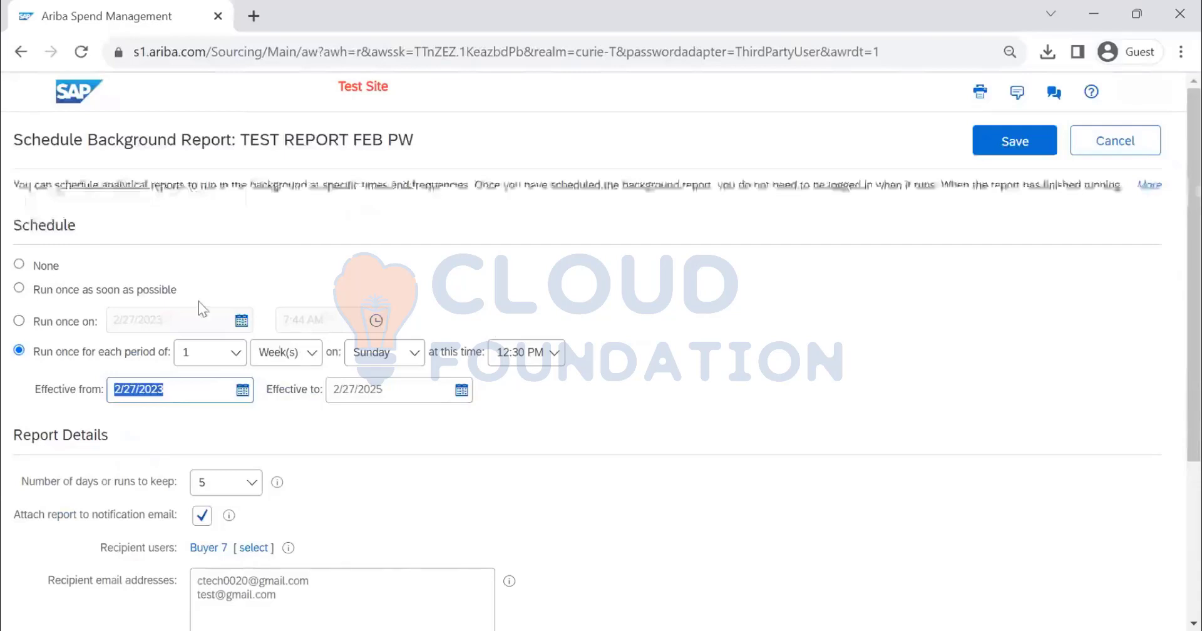
{"action": "left_click", "coordinate": [20, 264]}
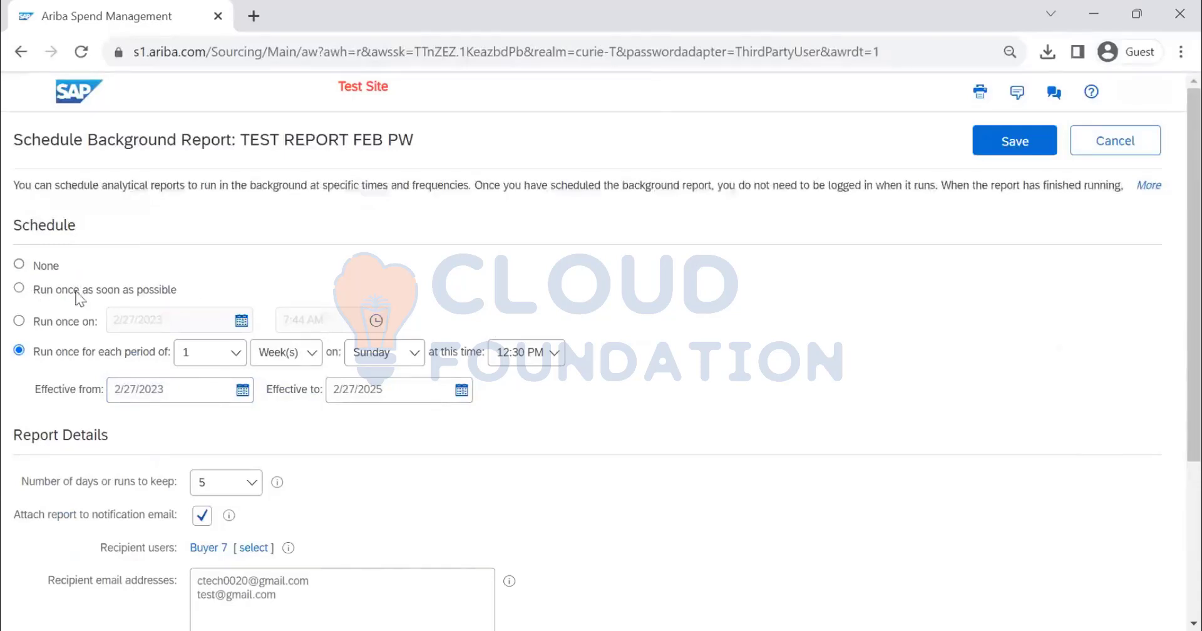
{"action": "scroll", "coordinate": [263, 320], "scroll_direction": "down", "scroll_amount": 4}
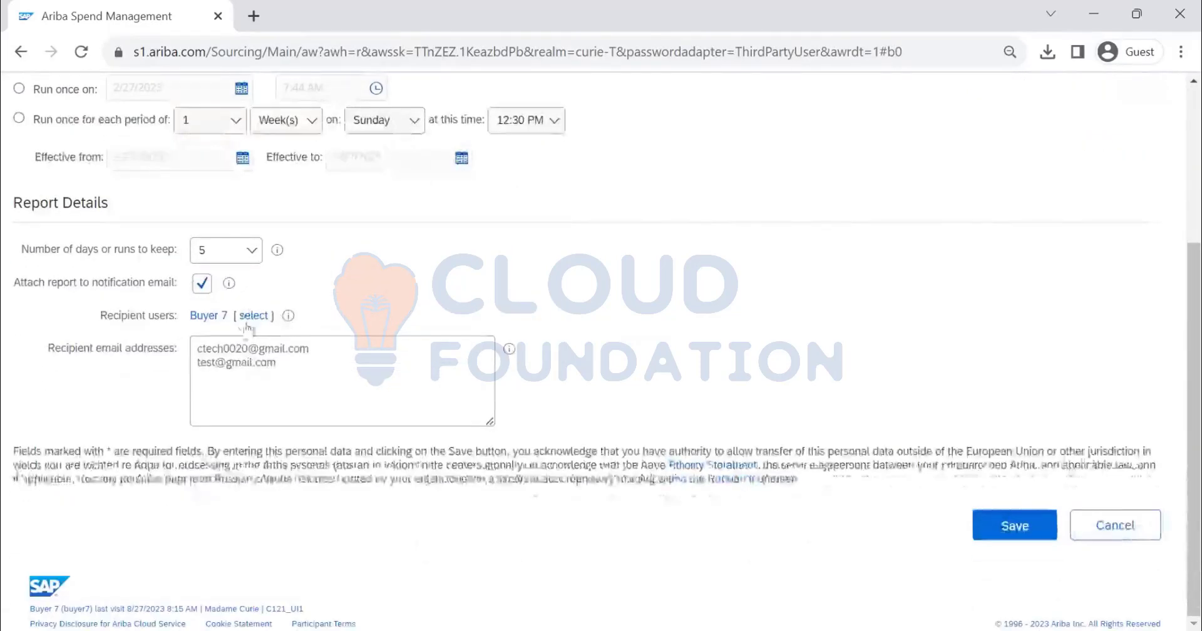
{"action": "left_click_drag", "start_coordinate": [293, 368], "coordinate": [178, 343]}
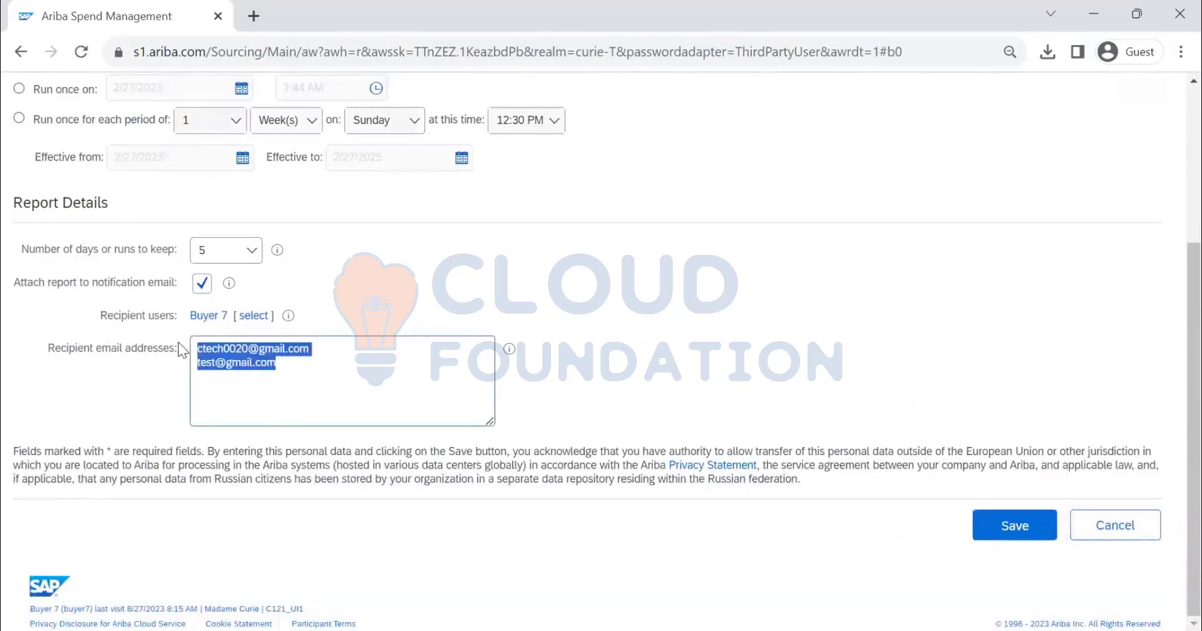
{"action": "key", "text": "Delete"}
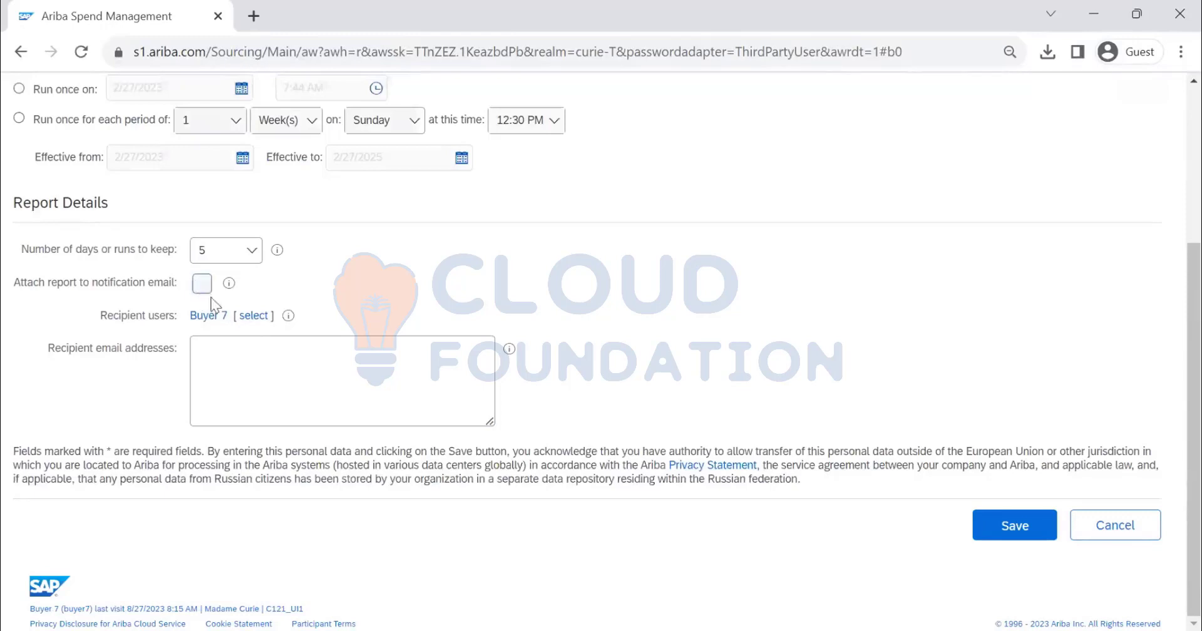
Save the changed TEST REPORT FEB PW schedule and accept the schedule changes
{"action": "scroll", "coordinate": [414, 332], "scroll_direction": "up", "scroll_amount": 4}
{"action": "left_click", "coordinate": [1019, 152]}
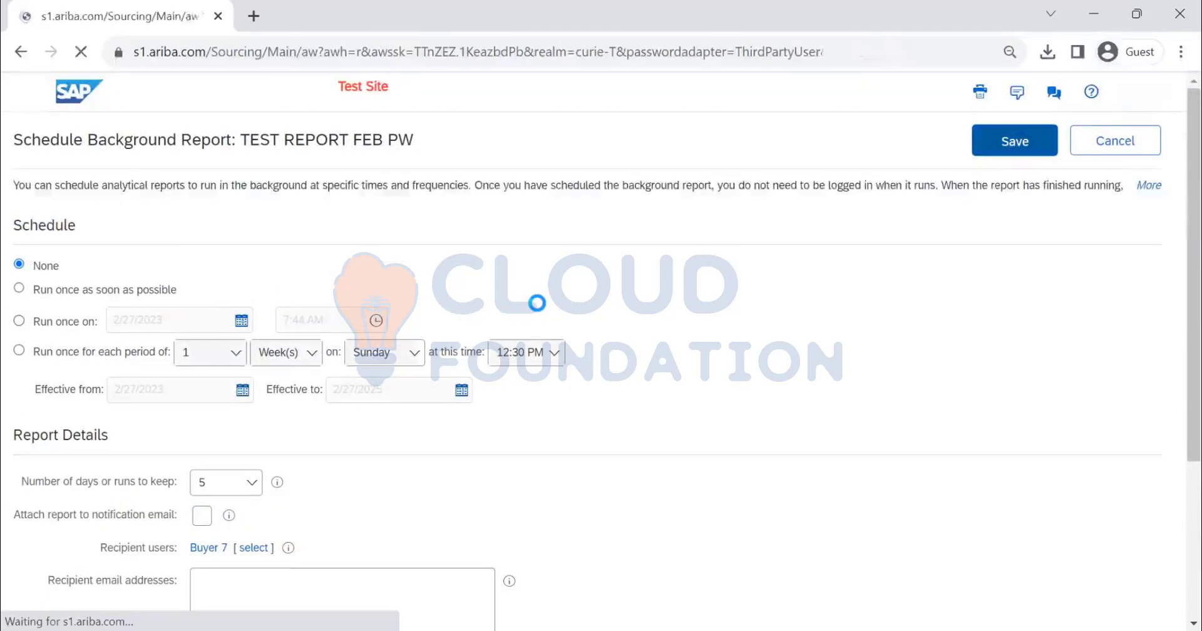
{"action": "left_click", "coordinate": [996, 141]}
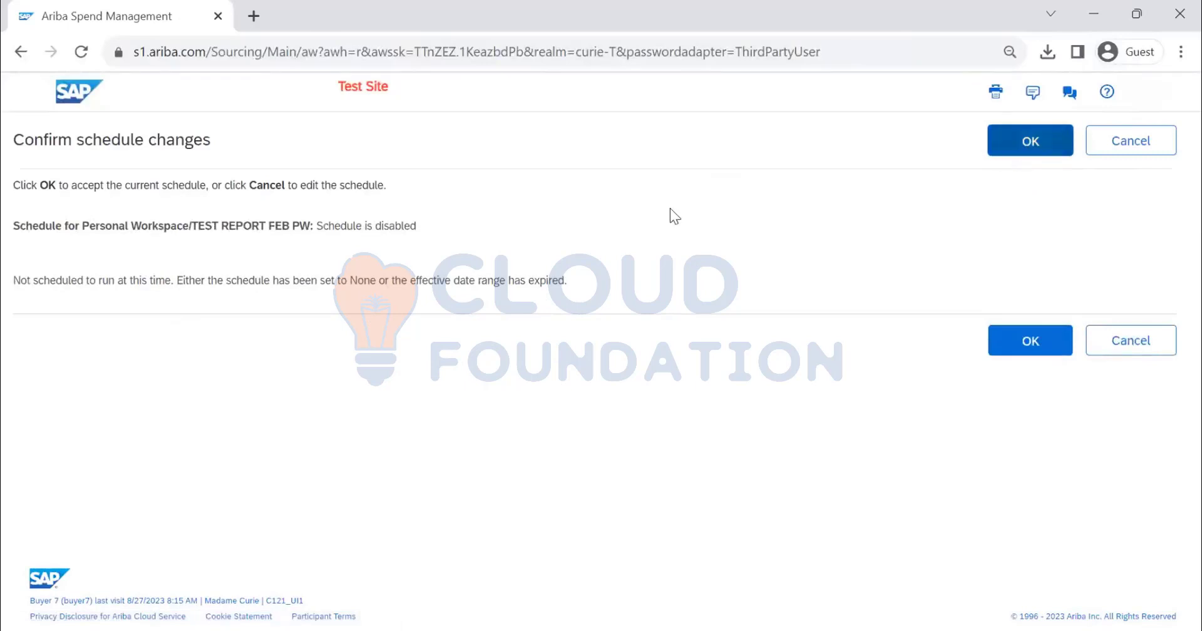
{"action": "left_click", "coordinate": [1064, 147]}
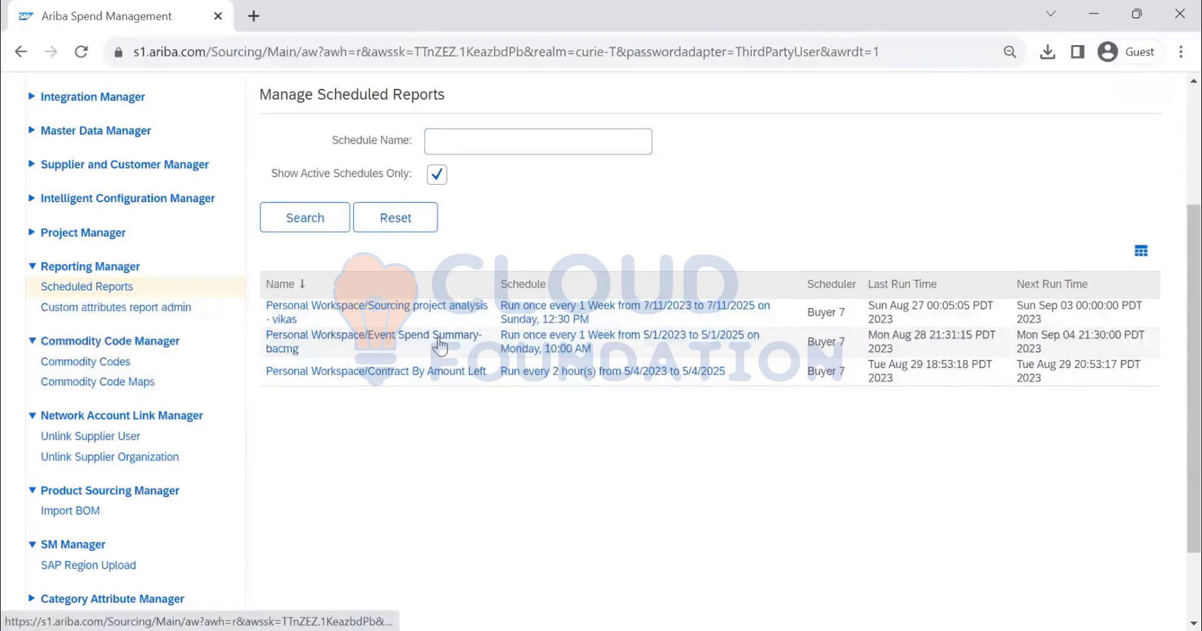
Open the stored results of the Event Spend Summary report, view the Aug 14 run and return to the scheduled reports list
{"action": "left_click", "coordinate": [441, 344]}
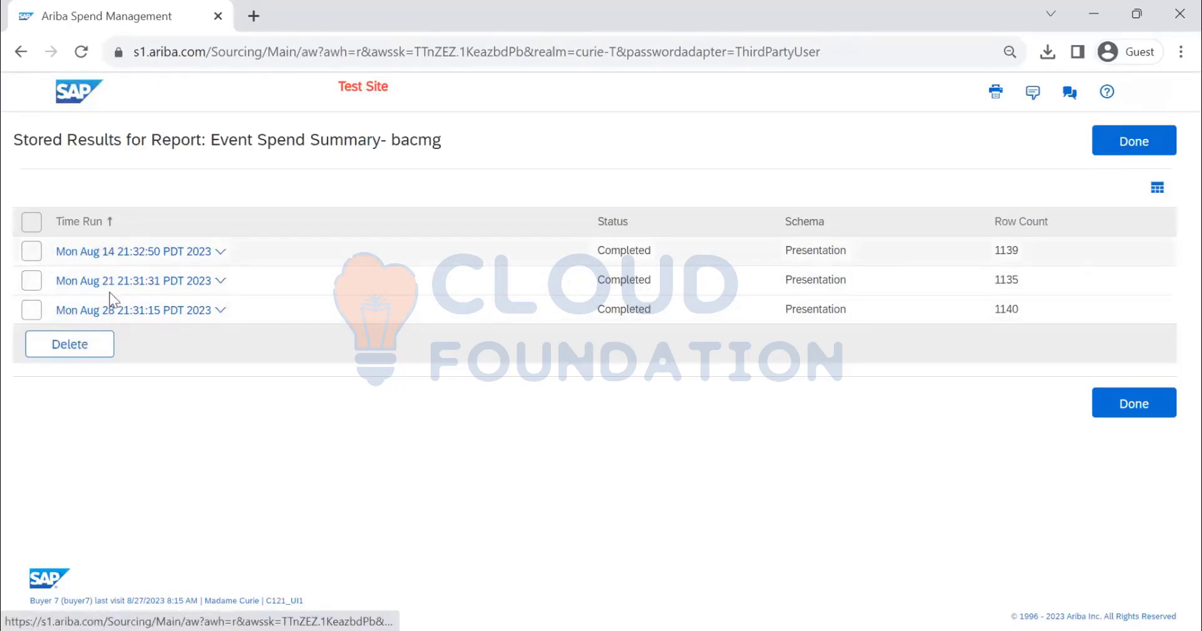
{"action": "left_click", "coordinate": [220, 251]}
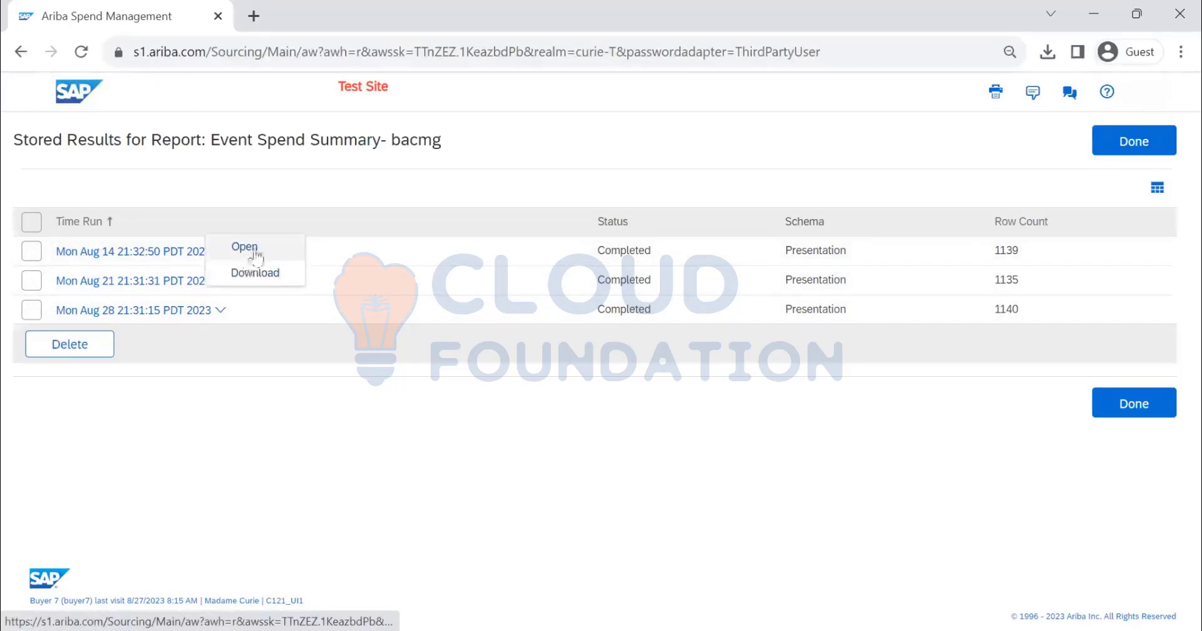
{"action": "left_click", "coordinate": [246, 248]}
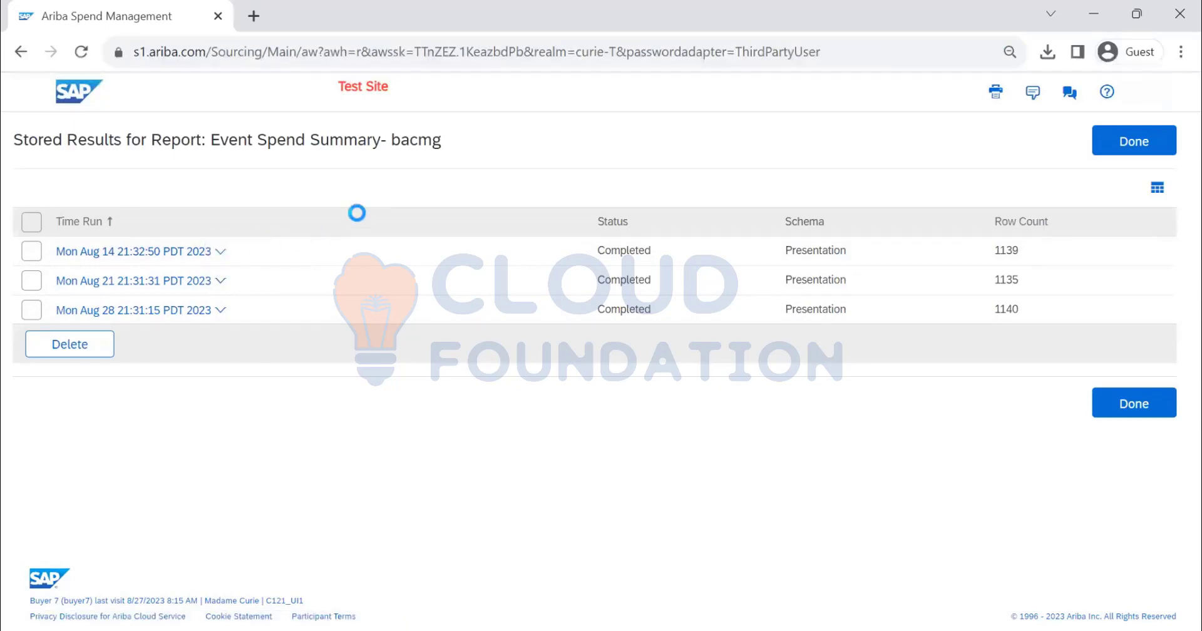
{"action": "scroll", "coordinate": [592, 303], "scroll_direction": "down", "scroll_amount": 1}
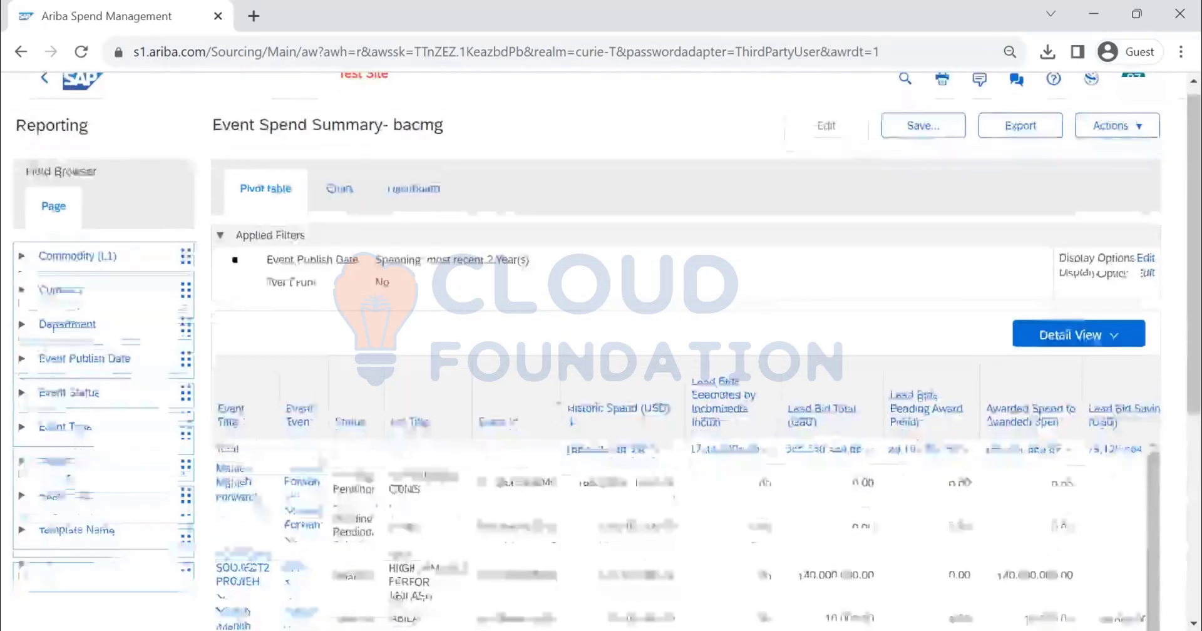
{"action": "scroll", "coordinate": [592, 304], "scroll_direction": "down", "scroll_amount": 10}
{"action": "scroll", "coordinate": [45, 107], "scroll_direction": "up", "scroll_amount": 10}
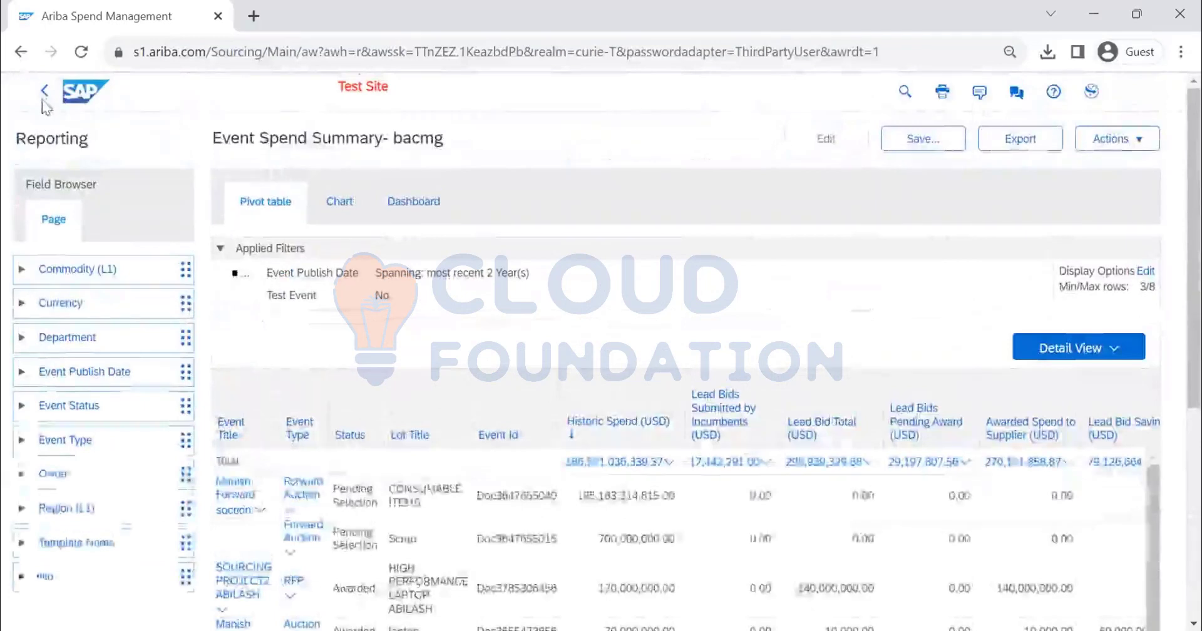
{"action": "left_click", "coordinate": [44, 91]}
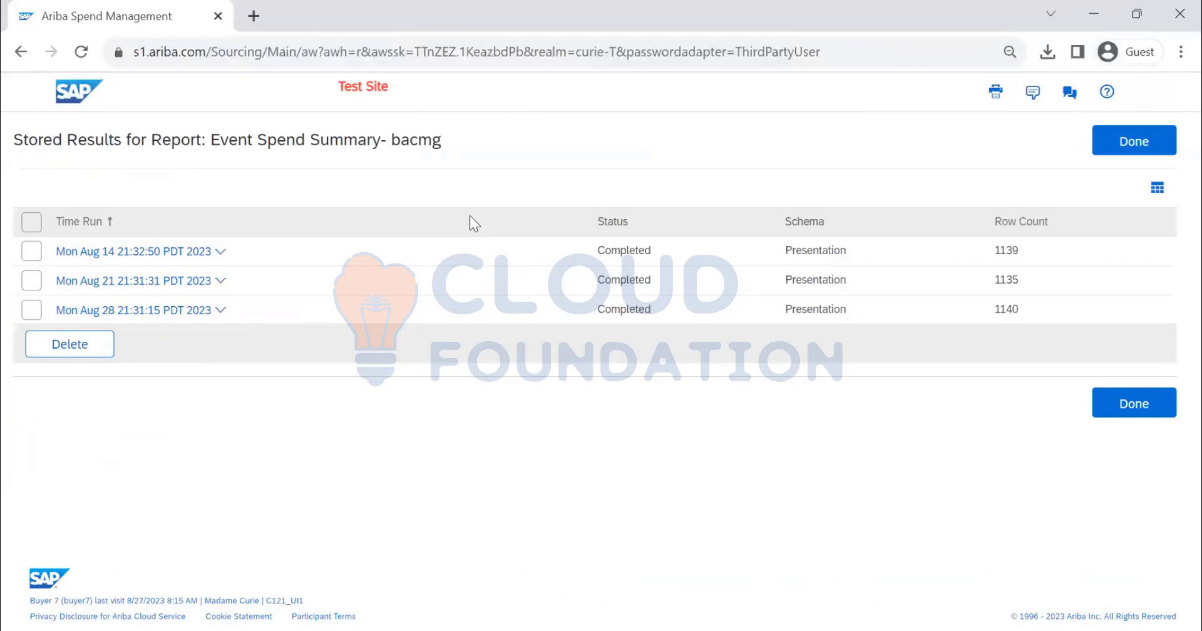
{"action": "left_click", "coordinate": [220, 253]}
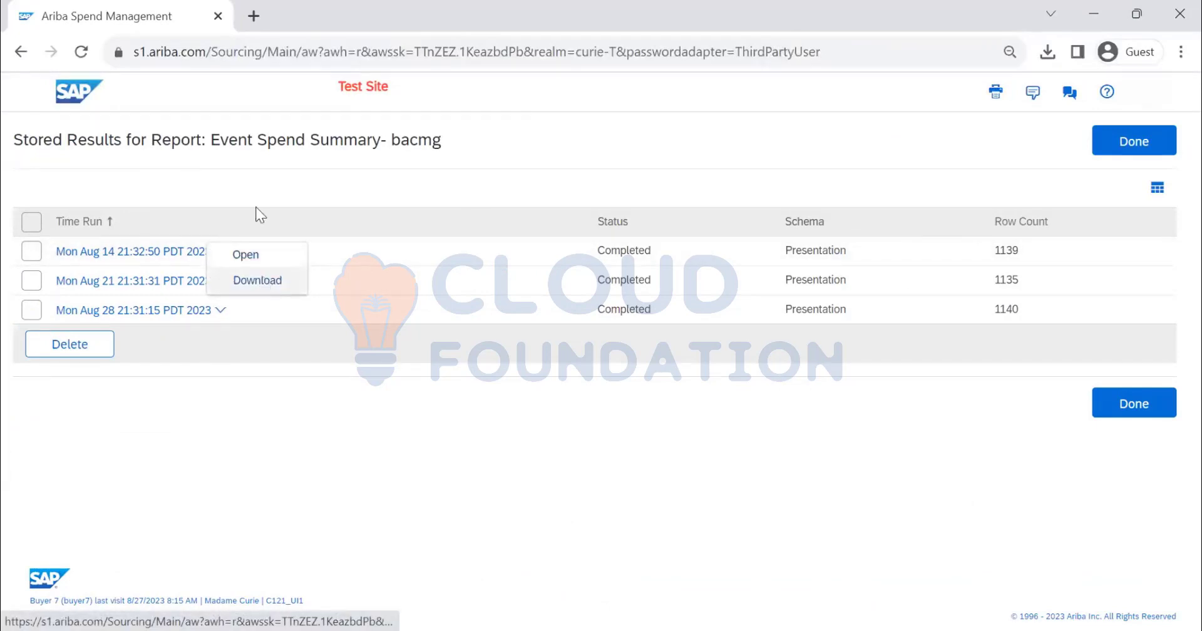
{"action": "left_click", "coordinate": [1103, 150]}
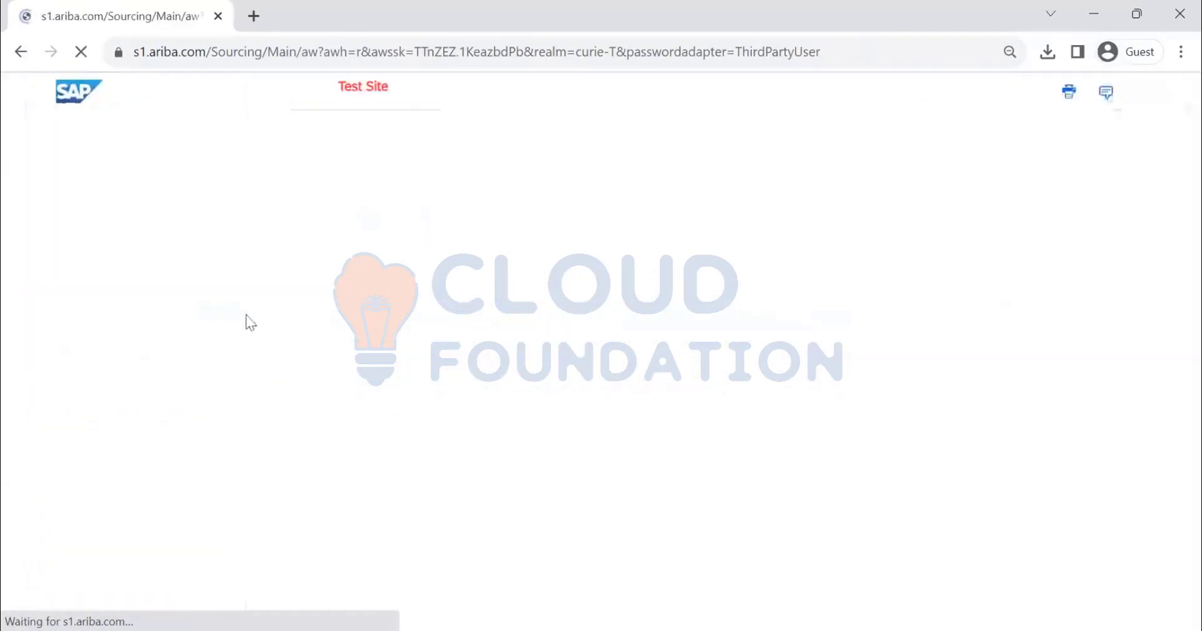
Set the number of runs to keep to 5 for the Sourcing project analysis schedule, then save and accept the change
{"action": "scroll", "coordinate": [188, 313], "scroll_direction": "down", "scroll_amount": 3}
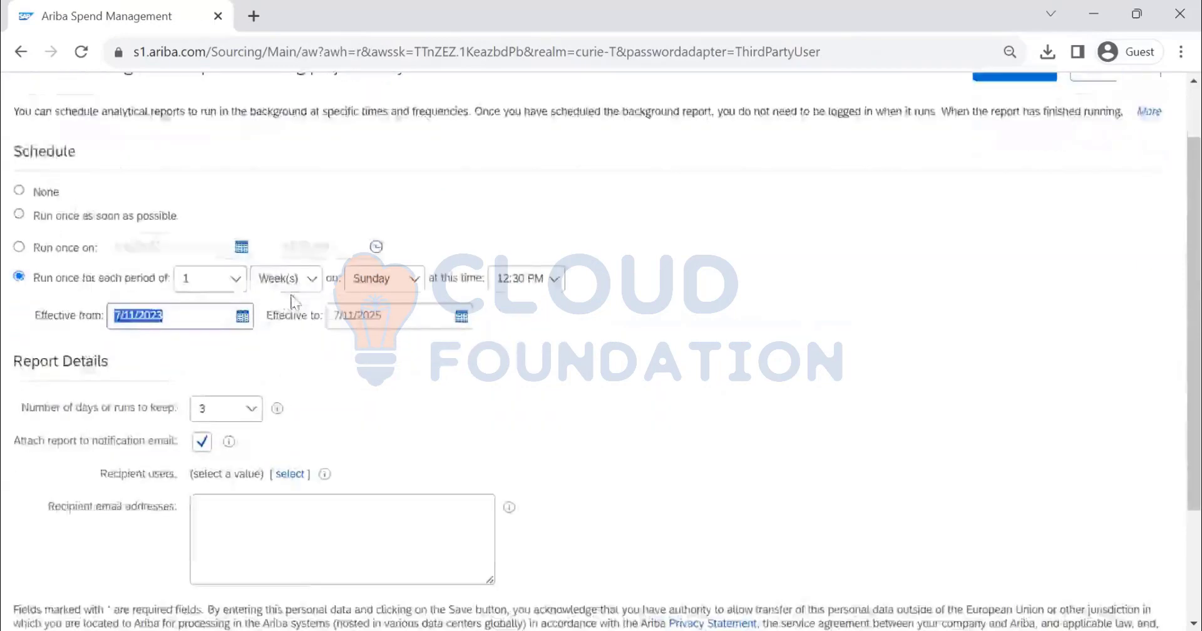
{"action": "left_click", "coordinate": [251, 295]}
{"action": "scroll", "coordinate": [211, 443], "scroll_direction": "down", "scroll_amount": 2}
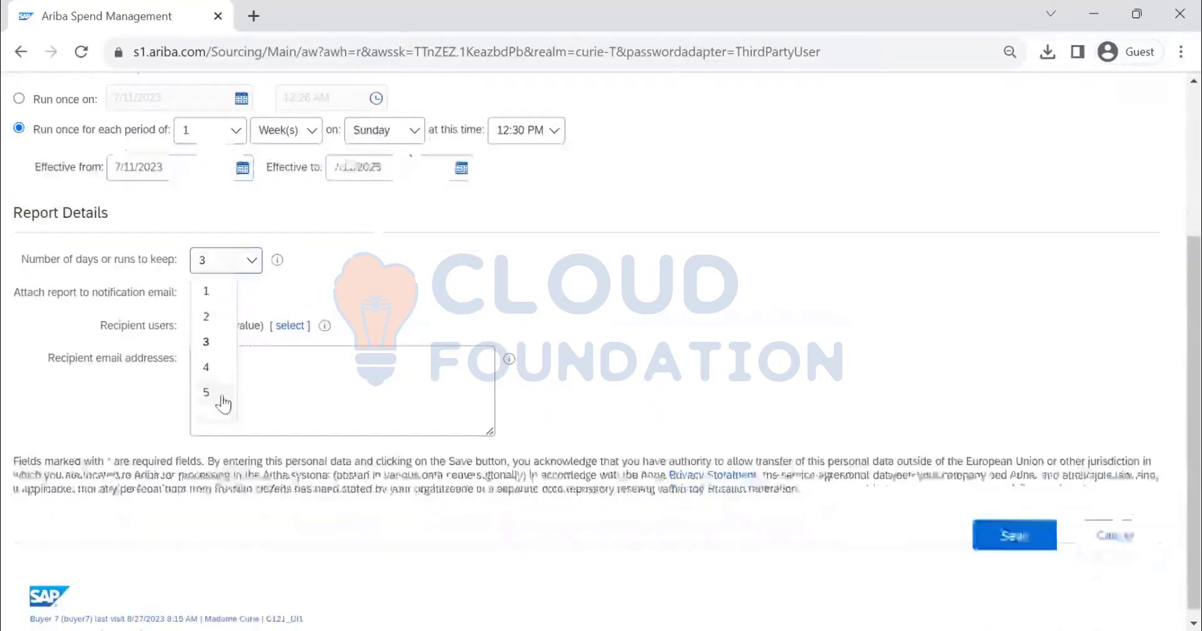
{"action": "left_click", "coordinate": [216, 382]}
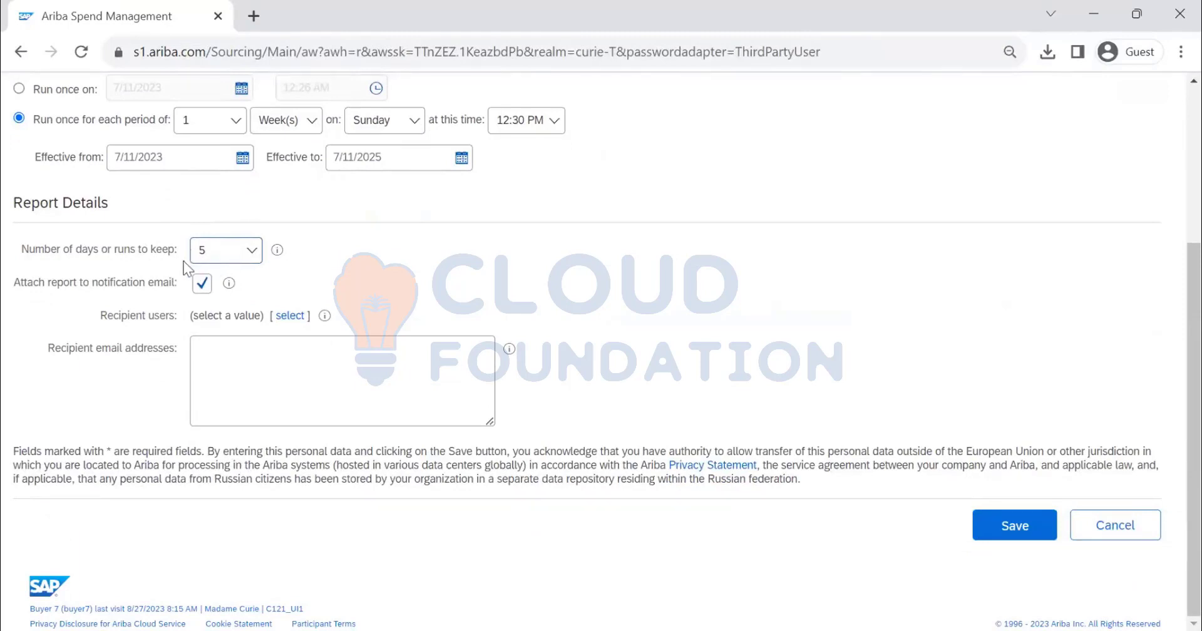
{"action": "left_click", "coordinate": [1023, 525]}
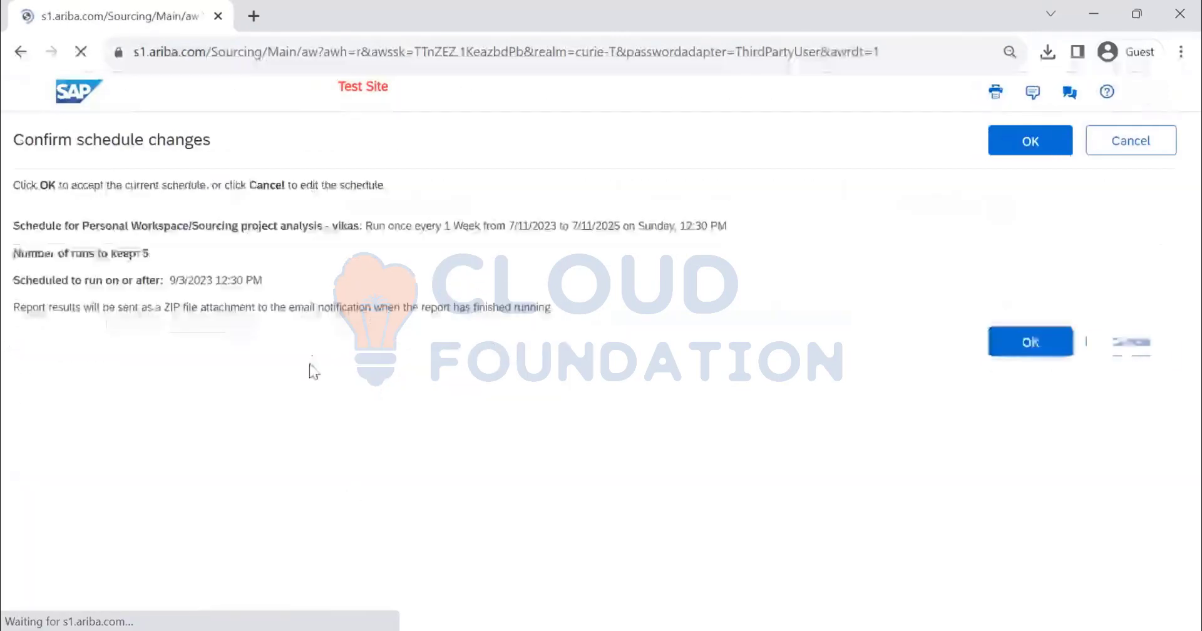
{"action": "left_click", "coordinate": [1019, 150]}
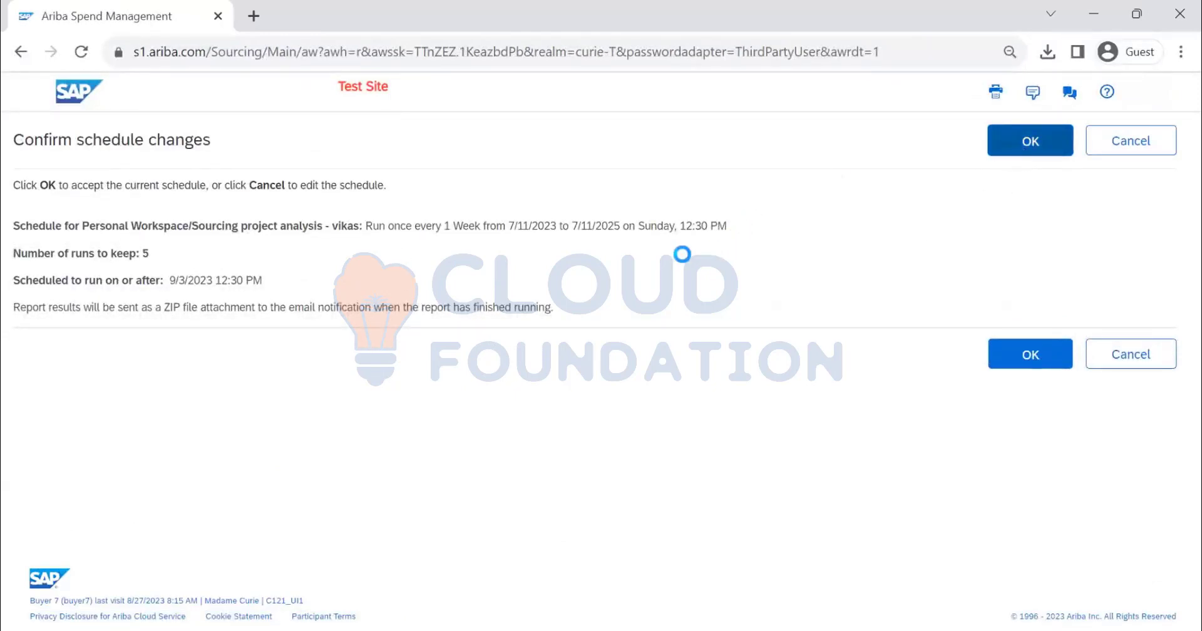
Deactivate the weekly Sourcing project analysis schedule by setting it to None, then save and accept the change
{"action": "scroll", "coordinate": [416, 356], "scroll_direction": "down", "scroll_amount": 3}
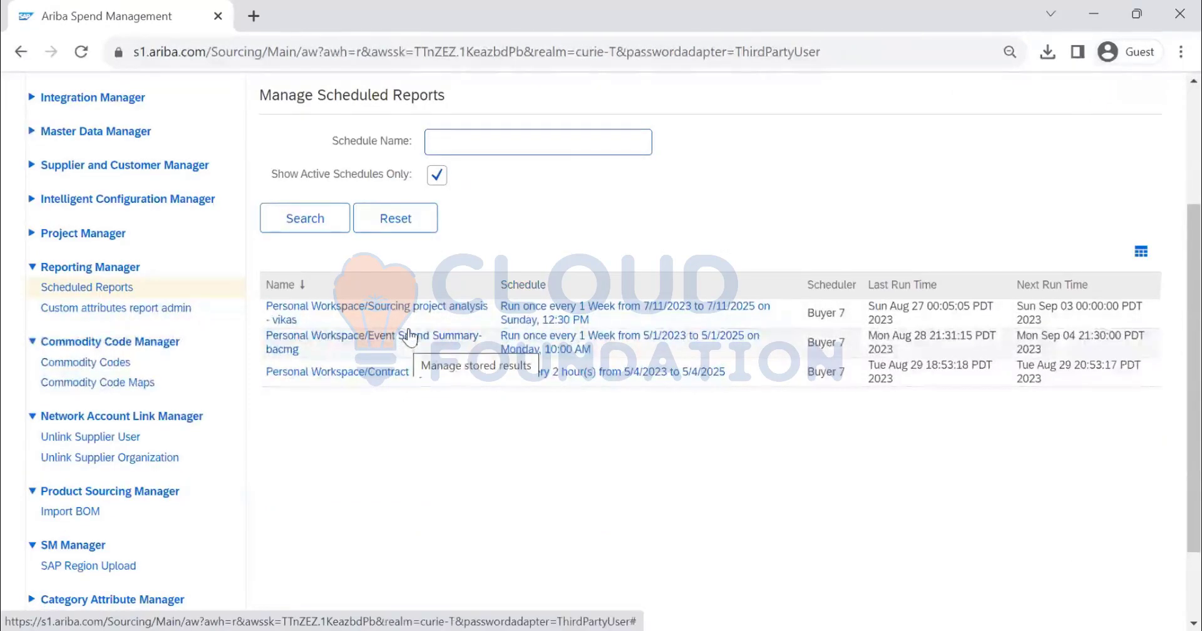
{"action": "left_click", "coordinate": [525, 316]}
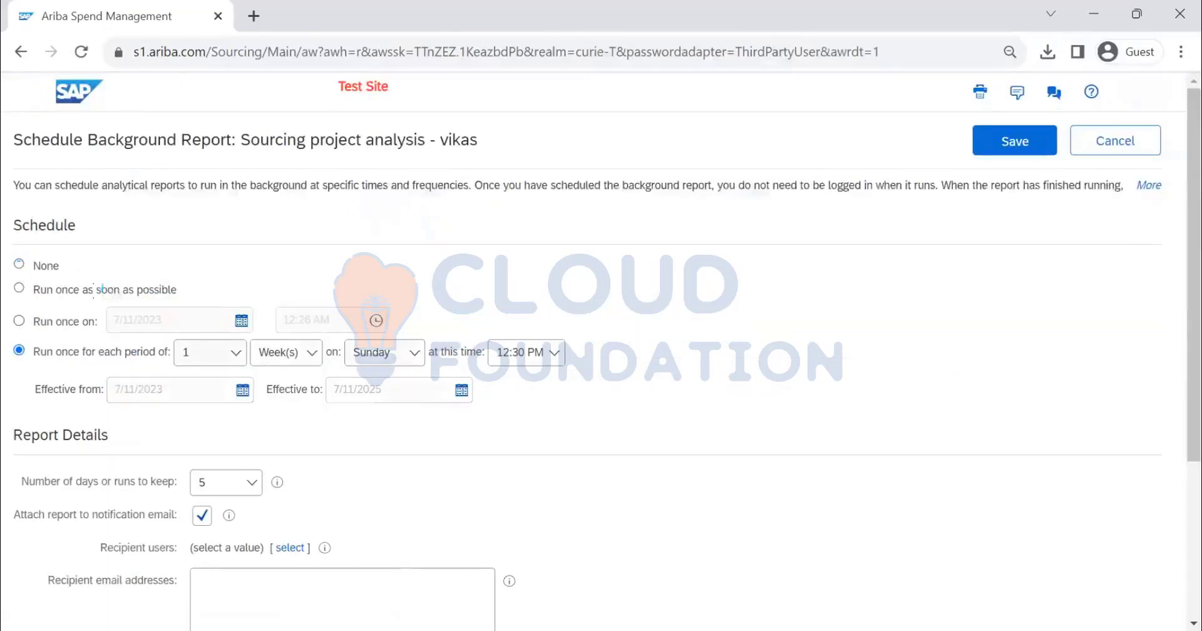
{"action": "left_click", "coordinate": [67, 279]}
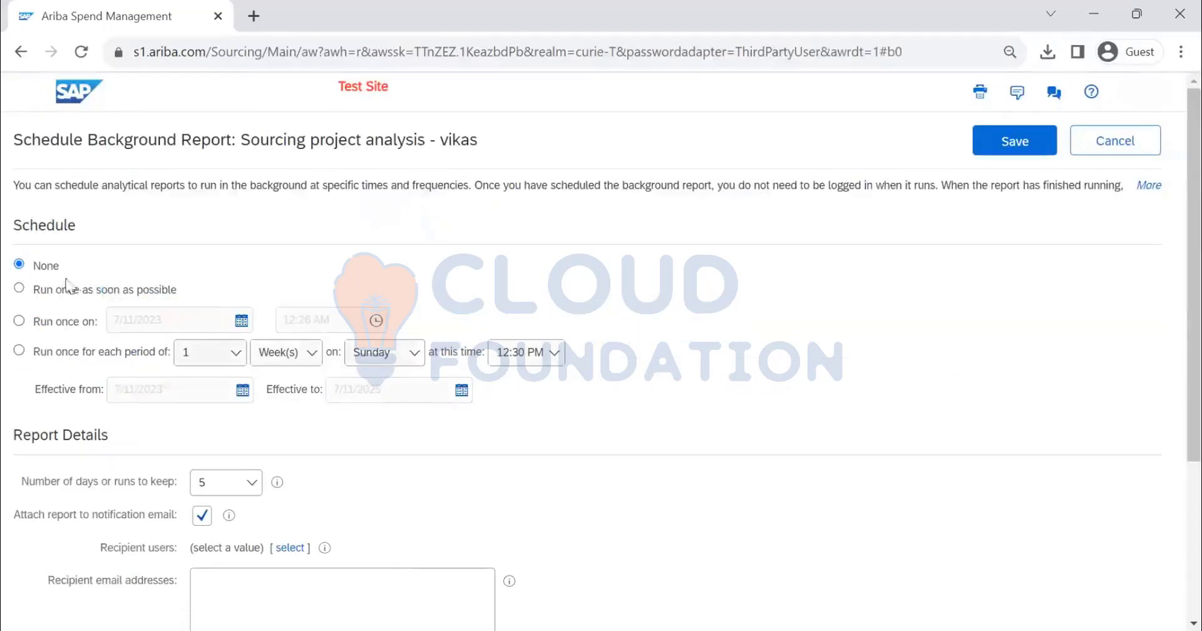
{"action": "left_click", "coordinate": [1019, 149]}
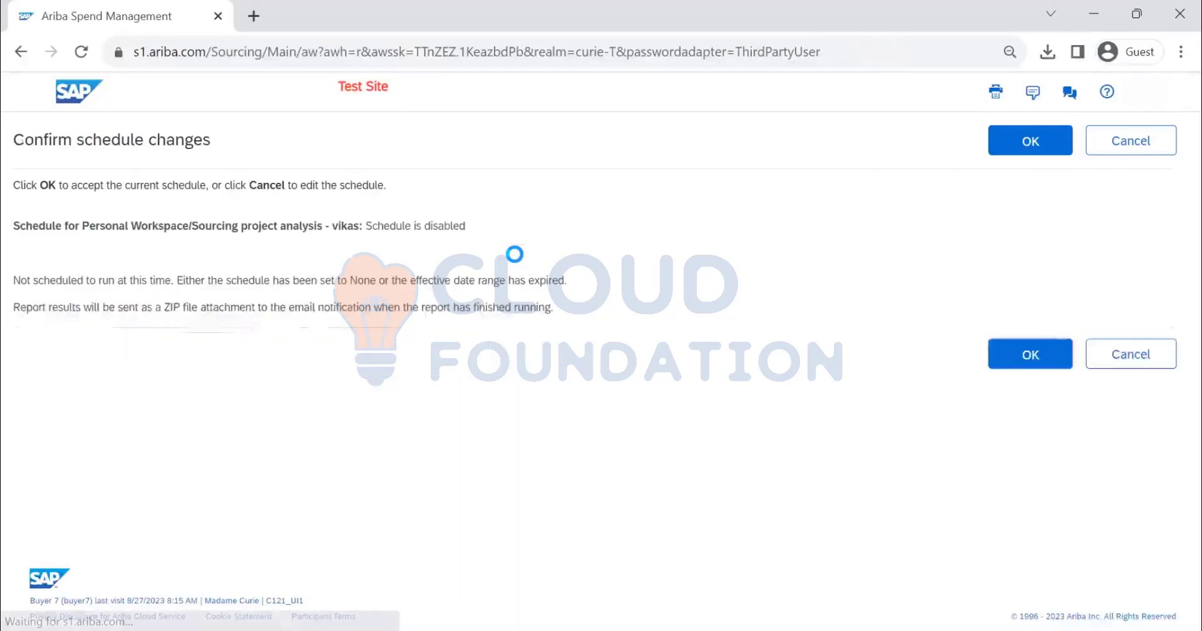
{"action": "left_click", "coordinate": [1055, 151]}
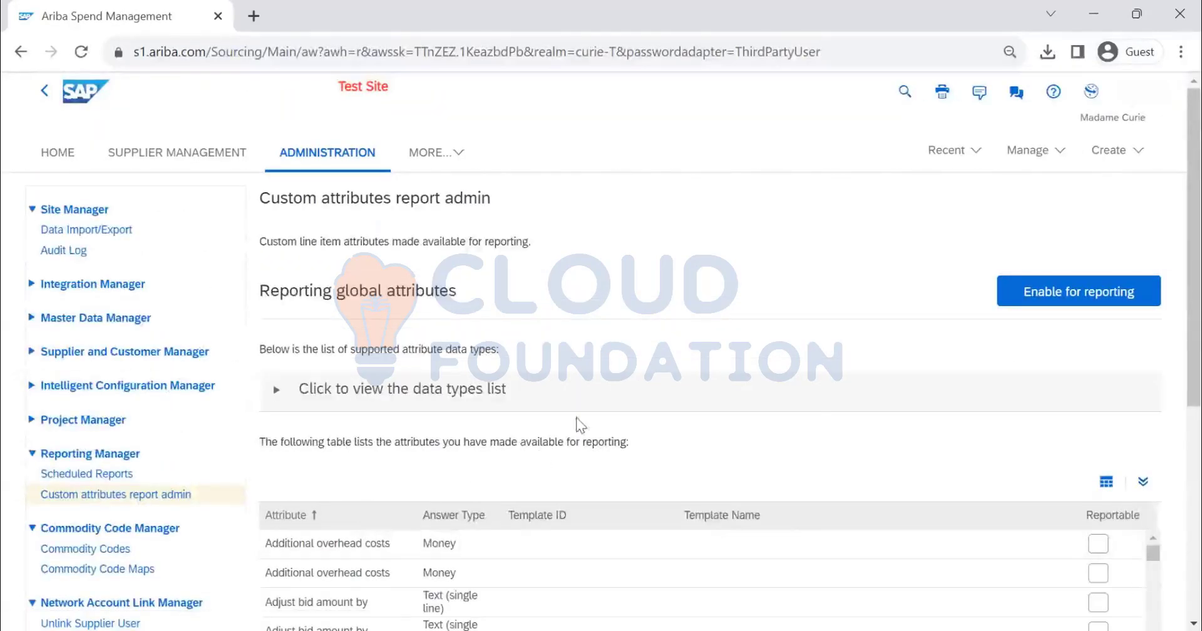
Examine the list of custom line item attributes available for reporting, including their answer types, templates and reportable settings
{"action": "scroll", "coordinate": [615, 287], "scroll_direction": "down", "scroll_amount": 5}
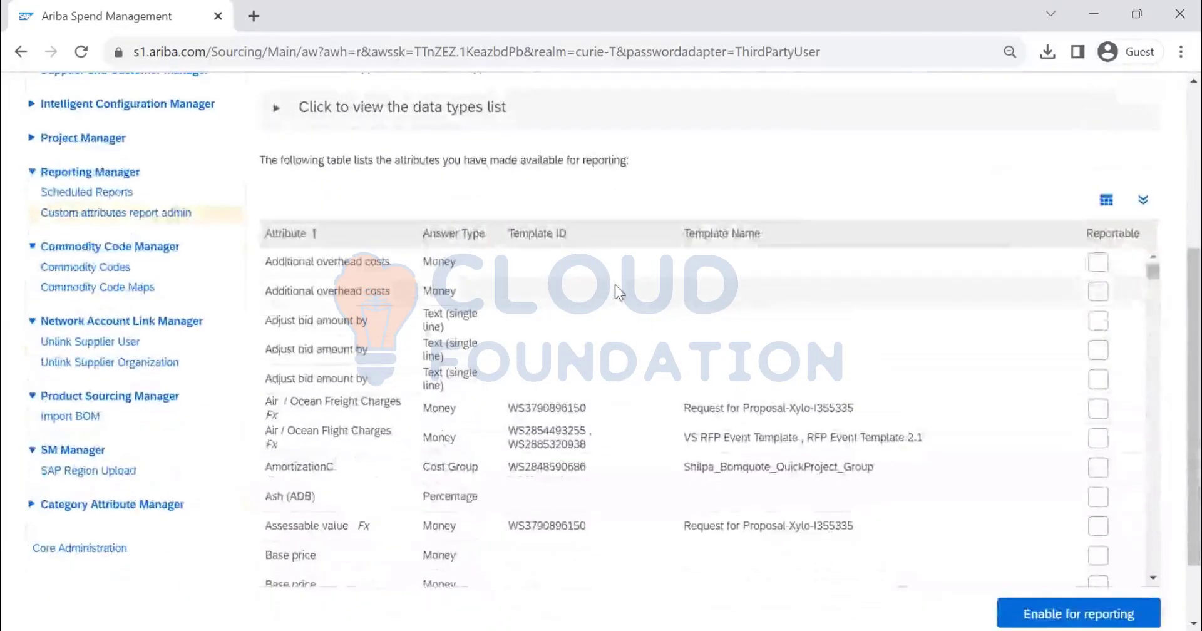
{"action": "scroll", "coordinate": [615, 285], "scroll_direction": "up", "scroll_amount": 3}
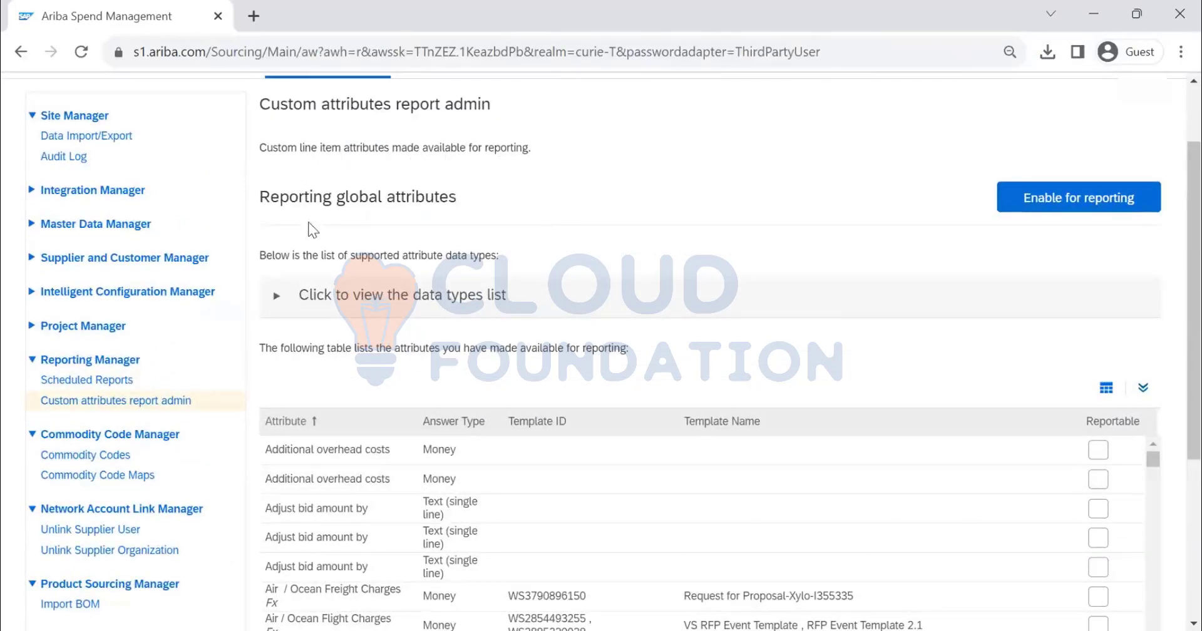
{"action": "scroll", "coordinate": [405, 227], "scroll_direction": "down", "scroll_amount": 2}
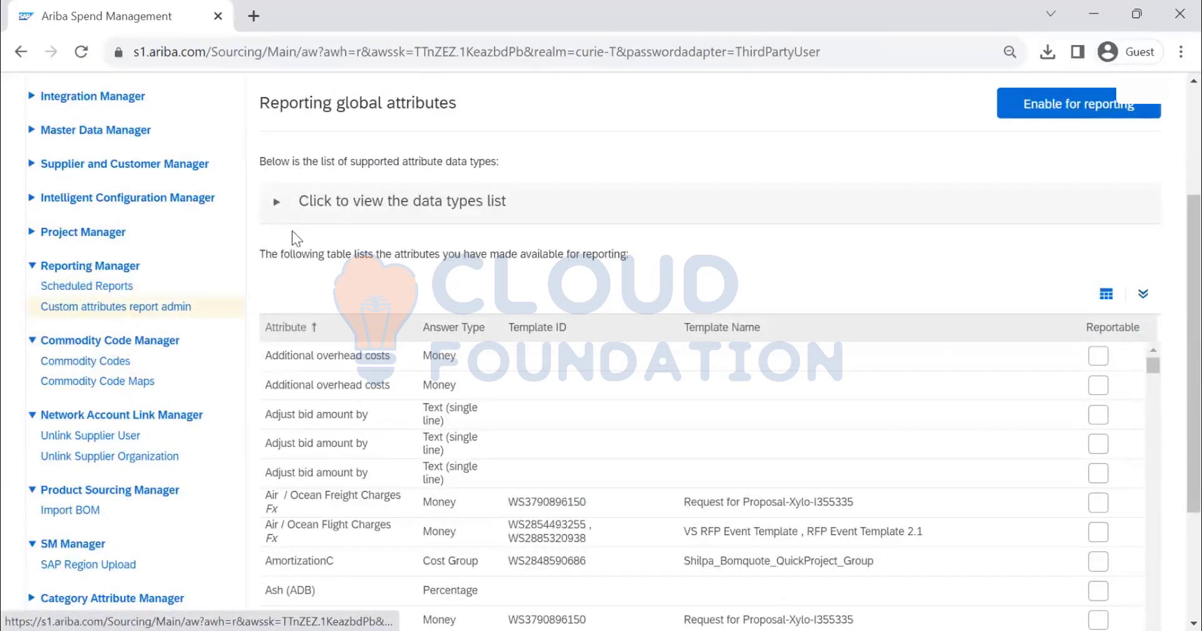
{"action": "scroll", "coordinate": [480, 205], "scroll_direction": "down", "scroll_amount": 1}
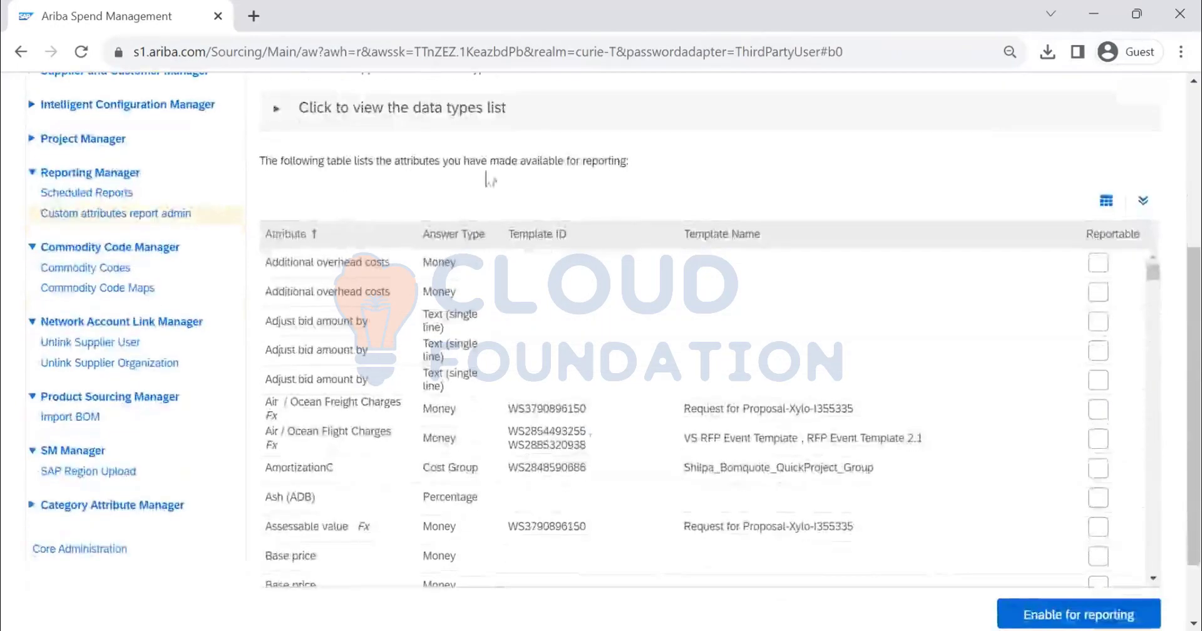
{"action": "scroll", "coordinate": [858, 329], "scroll_direction": "down", "scroll_amount": 3}
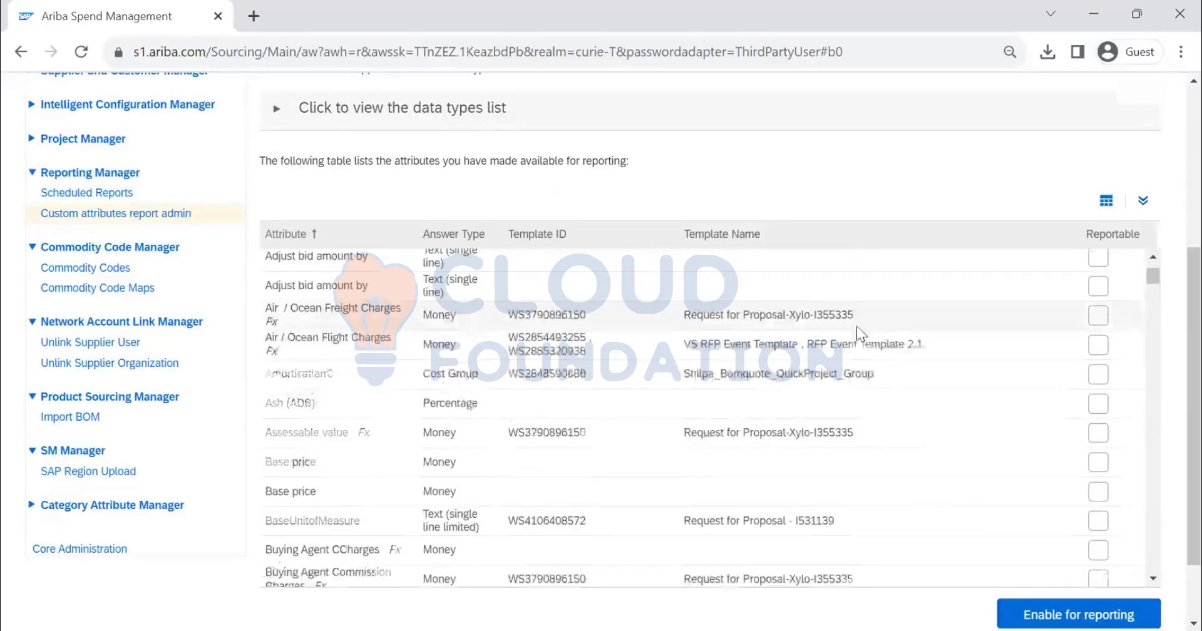
{"action": "scroll", "coordinate": [854, 329], "scroll_direction": "down", "scroll_amount": 5}
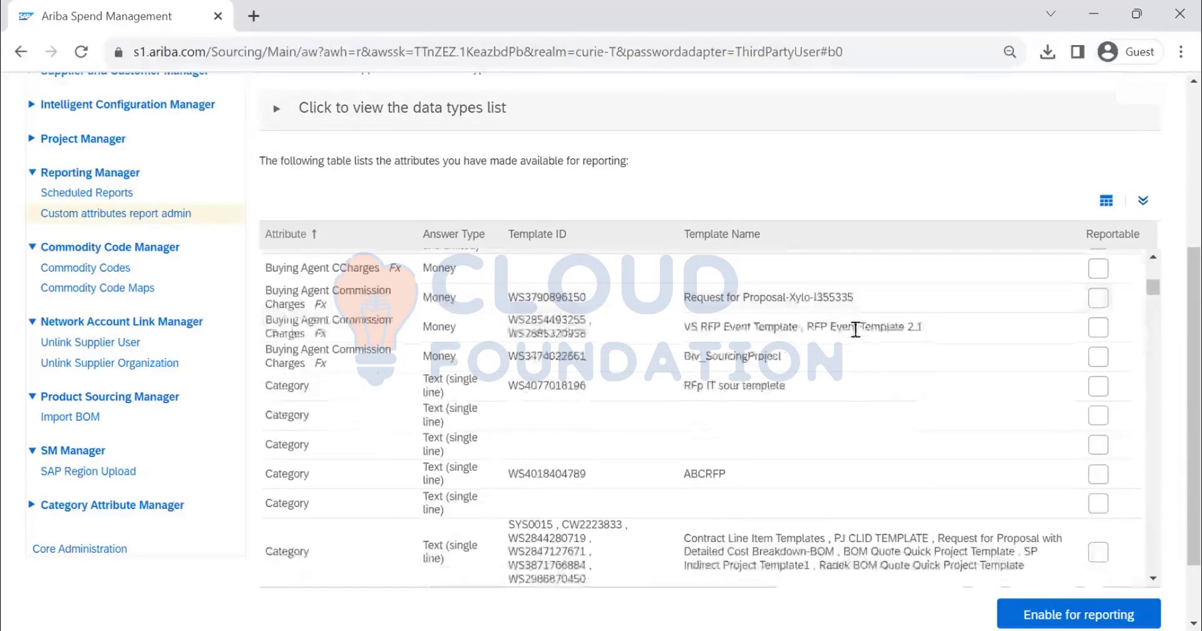
{"action": "scroll", "coordinate": [855, 329], "scroll_direction": "down", "scroll_amount": 5}
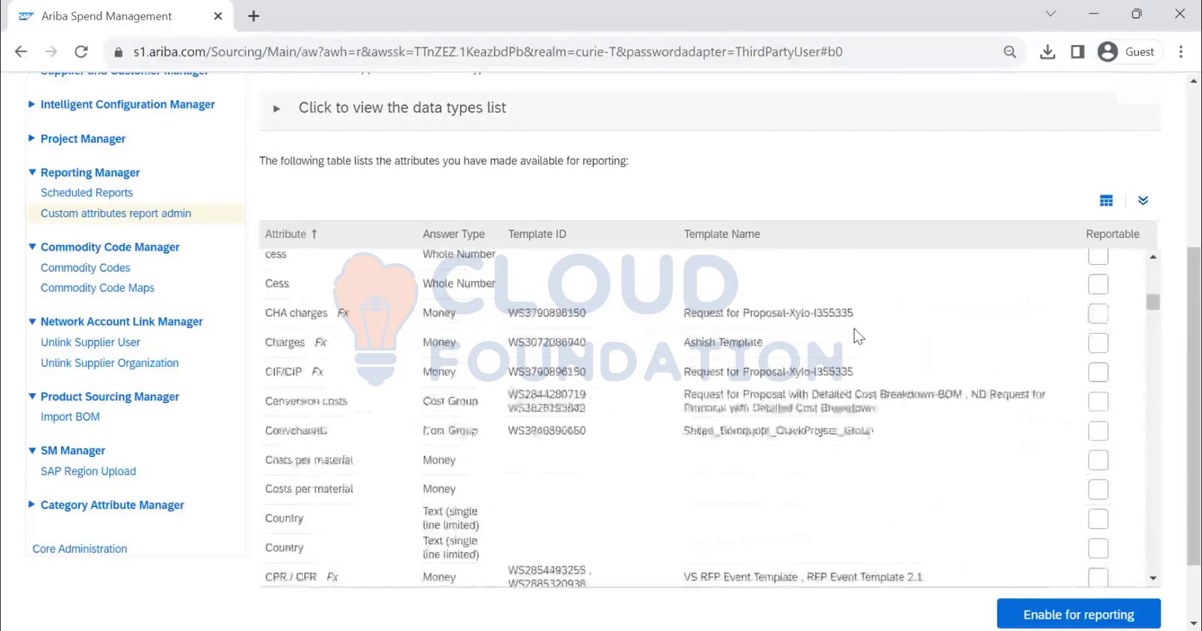
{"action": "scroll", "coordinate": [852, 328], "scroll_direction": "down", "scroll_amount": 5}
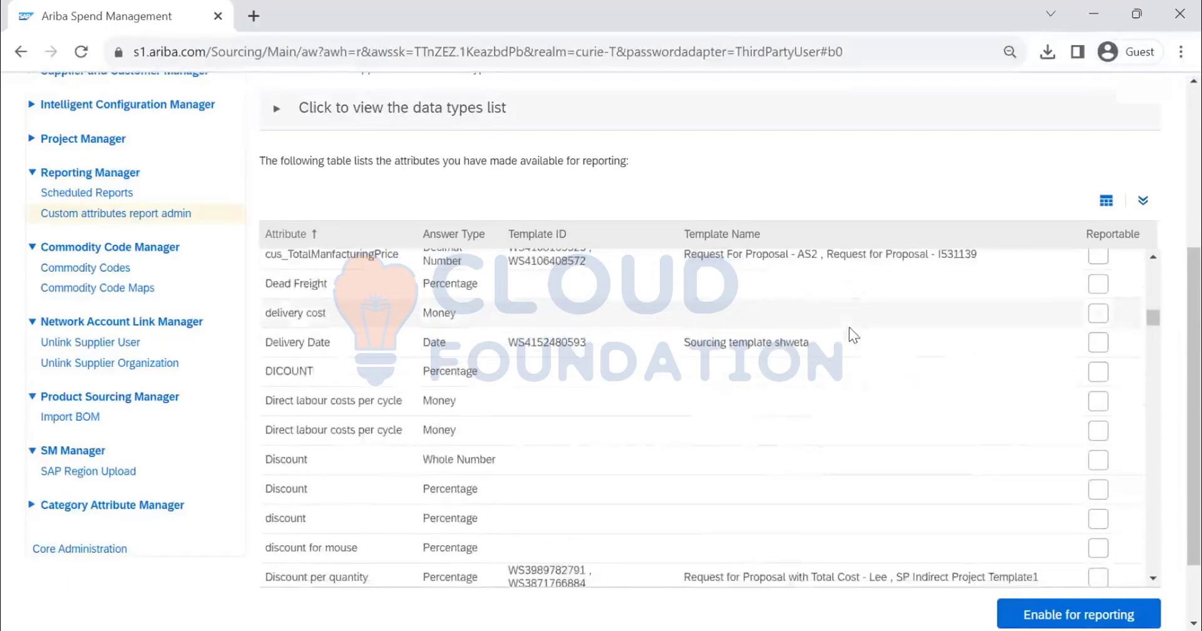
{"action": "scroll", "coordinate": [849, 326], "scroll_direction": "down", "scroll_amount": 3}
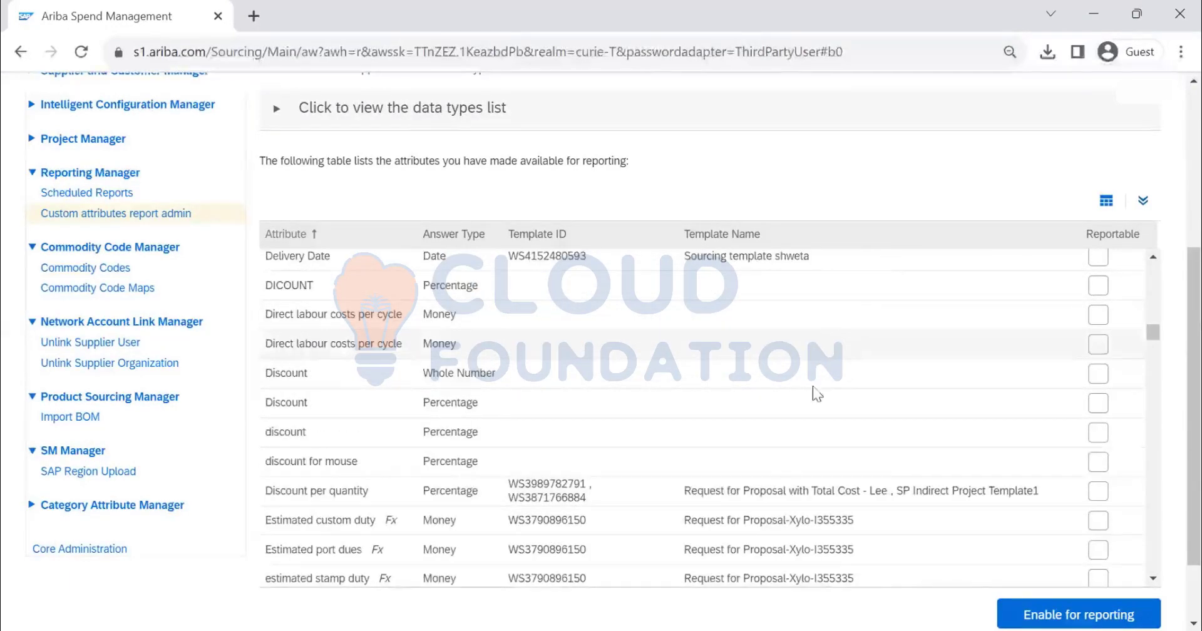
{"action": "scroll", "coordinate": [819, 359], "scroll_direction": "up", "scroll_amount": 4}
{"action": "scroll", "coordinate": [803, 379], "scroll_direction": "down", "scroll_amount": 3}
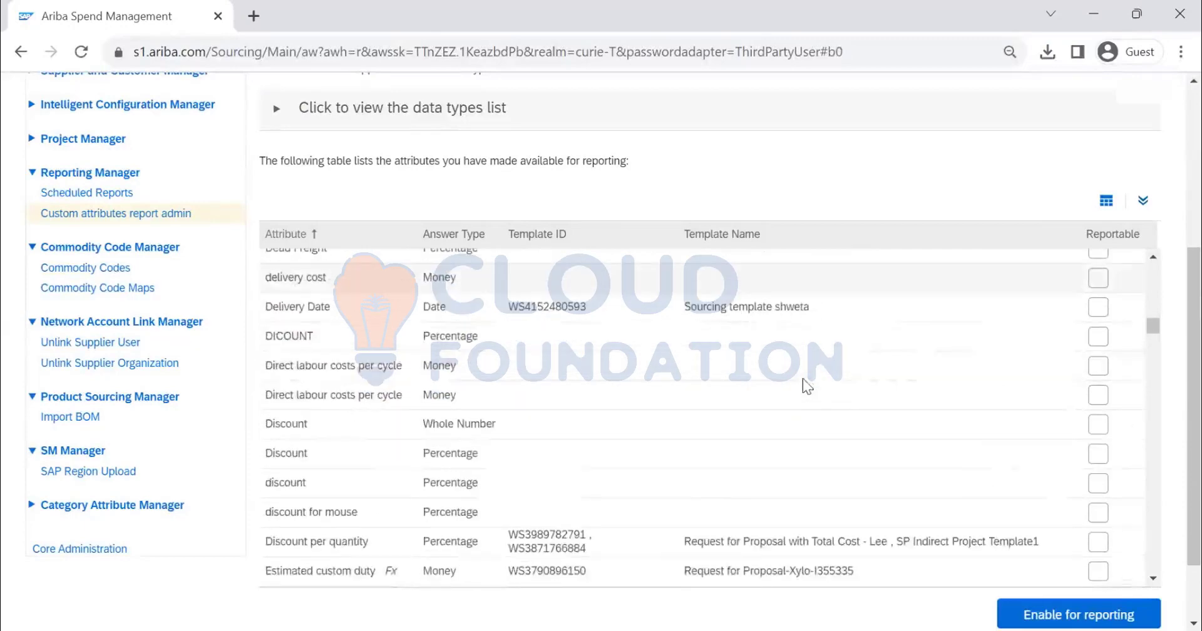
Look through the rest of the custom attributes list, from the delivery and discount attributes to the transportation attributes
{"action": "scroll", "coordinate": [727, 313], "scroll_direction": "down", "scroll_amount": 5}
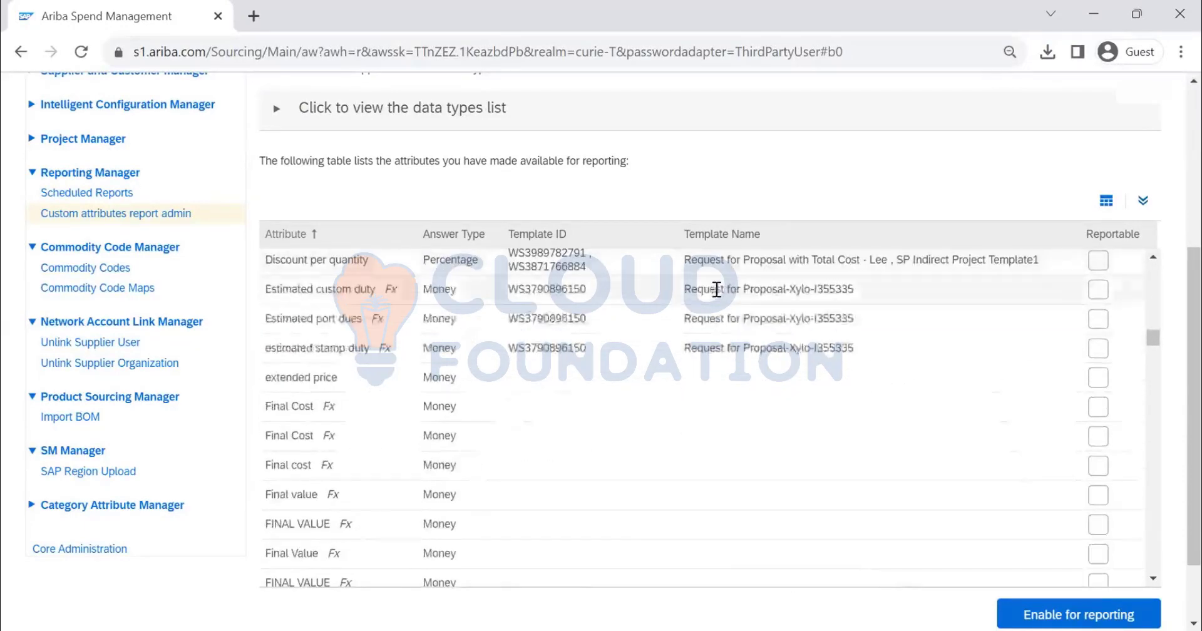
{"action": "scroll", "coordinate": [715, 289], "scroll_direction": "down", "scroll_amount": 3}
{"action": "scroll", "coordinate": [713, 291], "scroll_direction": "down", "scroll_amount": 3}
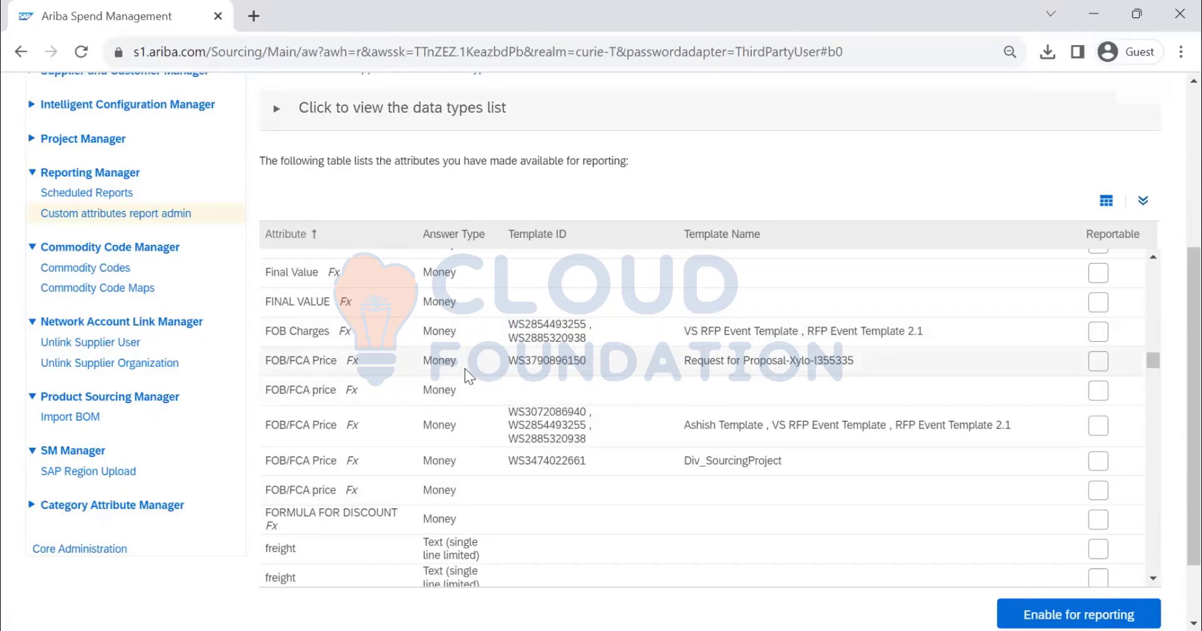
{"action": "scroll", "coordinate": [465, 368], "scroll_direction": "down", "scroll_amount": 6}
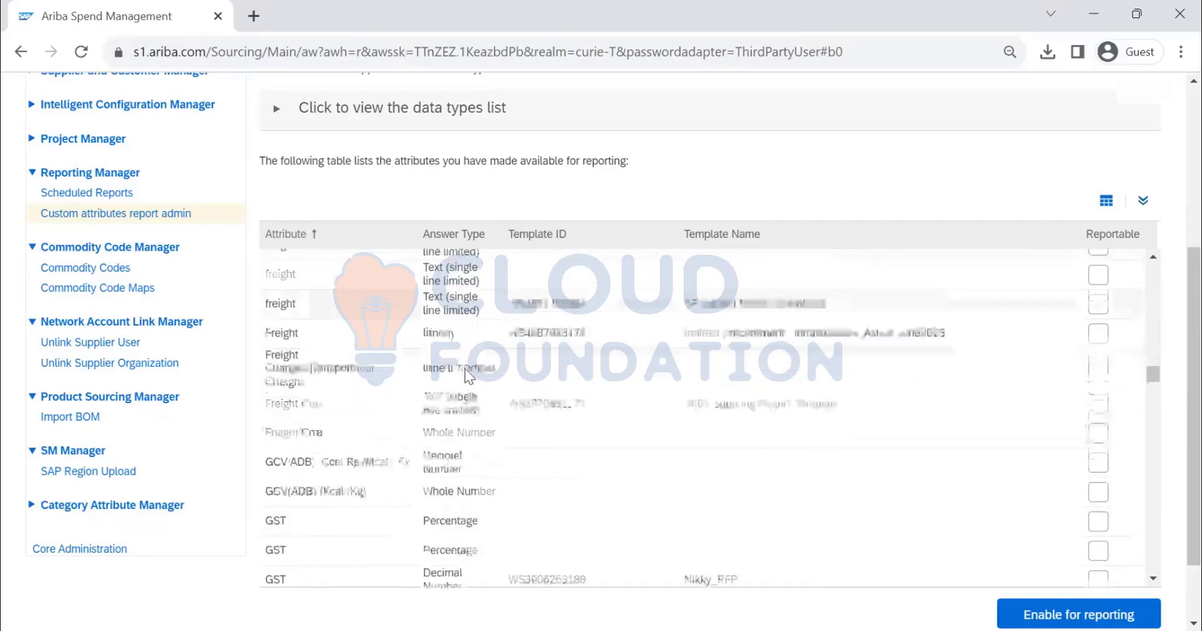
{"action": "scroll", "coordinate": [464, 365], "scroll_direction": "down", "scroll_amount": 3}
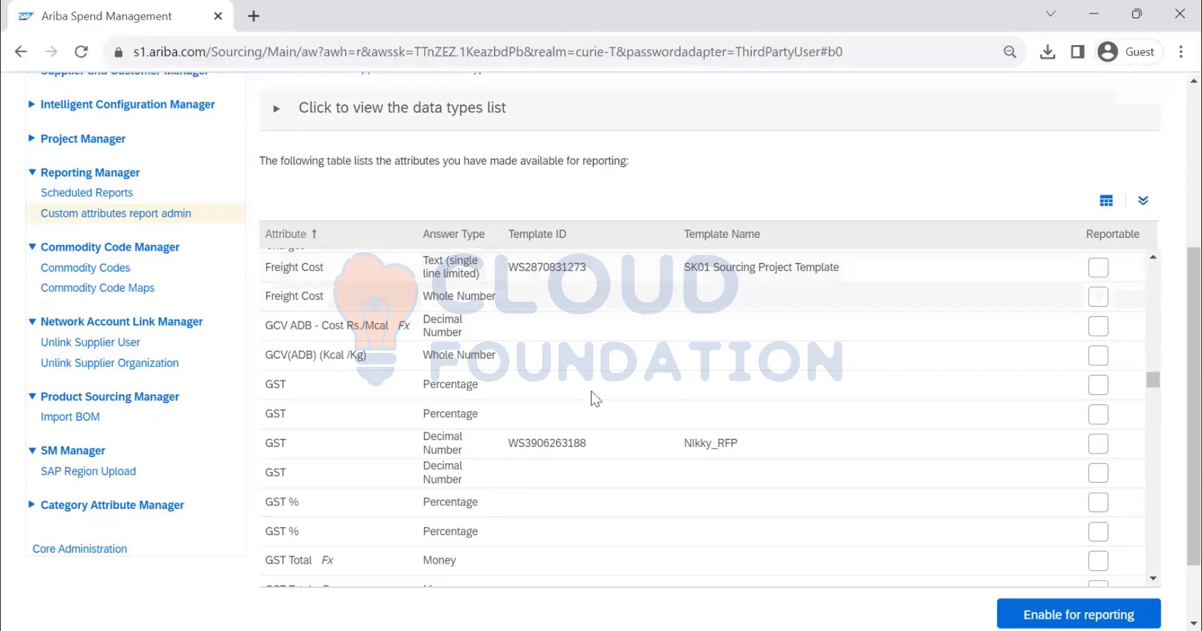
{"action": "scroll", "coordinate": [591, 396], "scroll_direction": "down", "scroll_amount": 10}
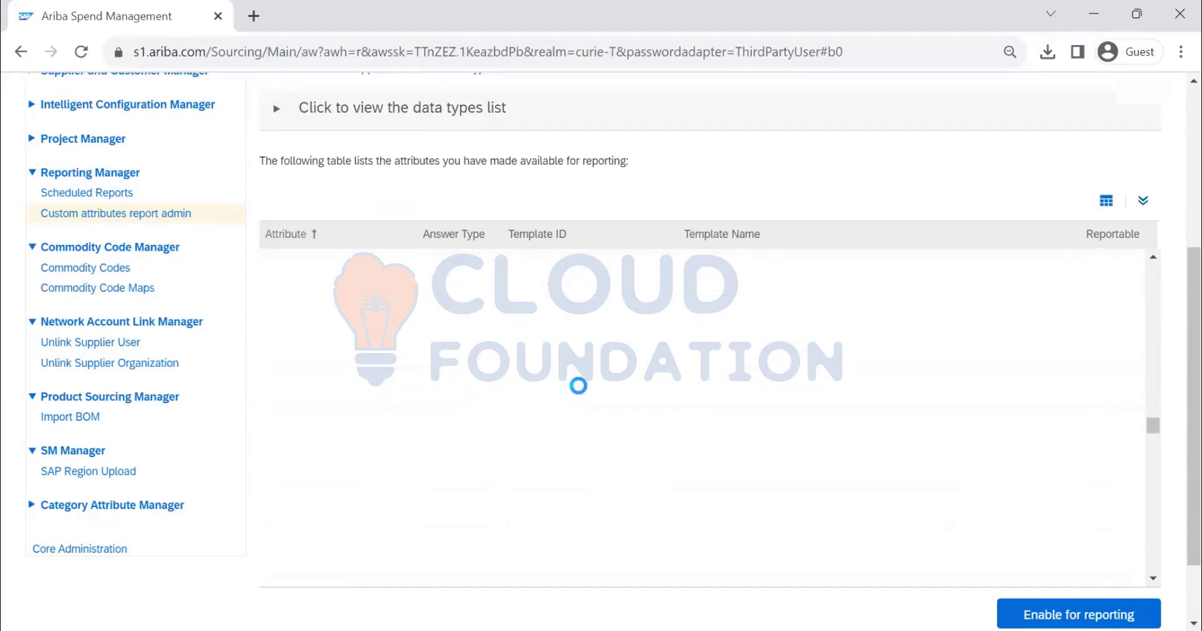
{"action": "scroll", "coordinate": [565, 390], "scroll_direction": "down", "scroll_amount": 15}
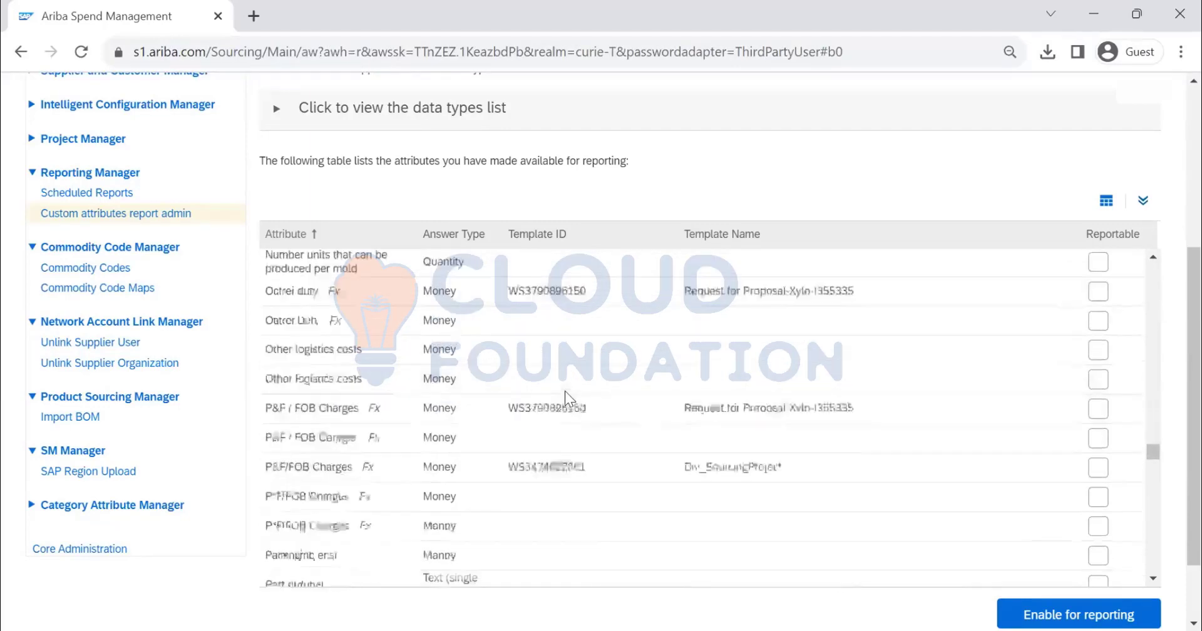
{"action": "scroll", "coordinate": [558, 401], "scroll_direction": "down", "scroll_amount": 5}
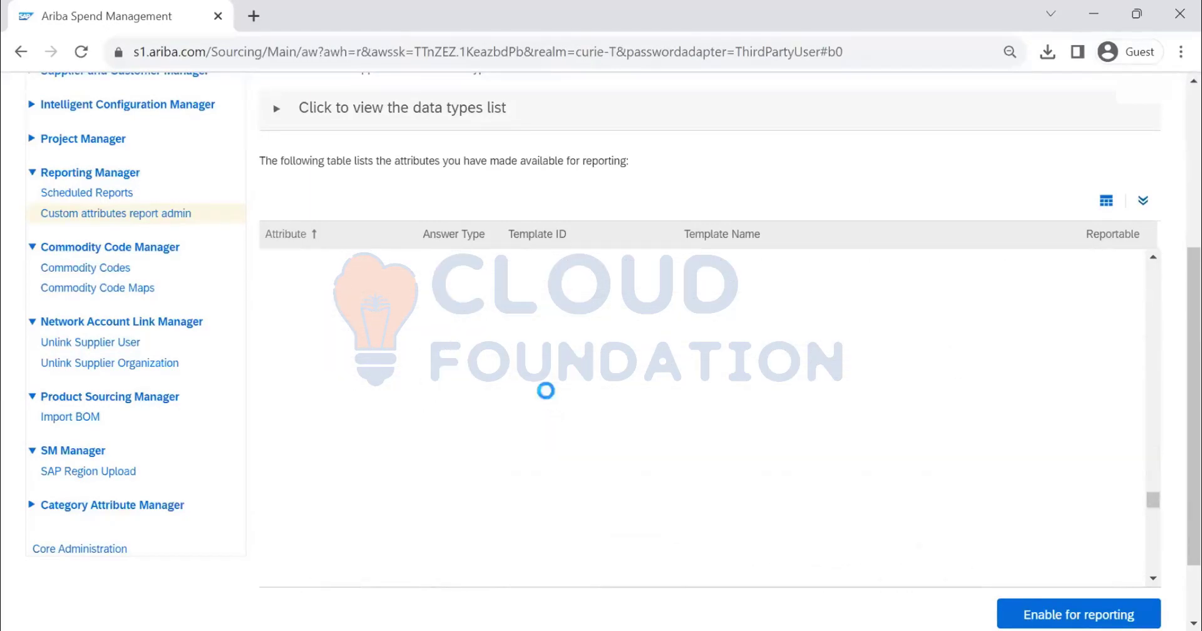
{"action": "scroll", "coordinate": [525, 379], "scroll_direction": "down", "scroll_amount": 5}
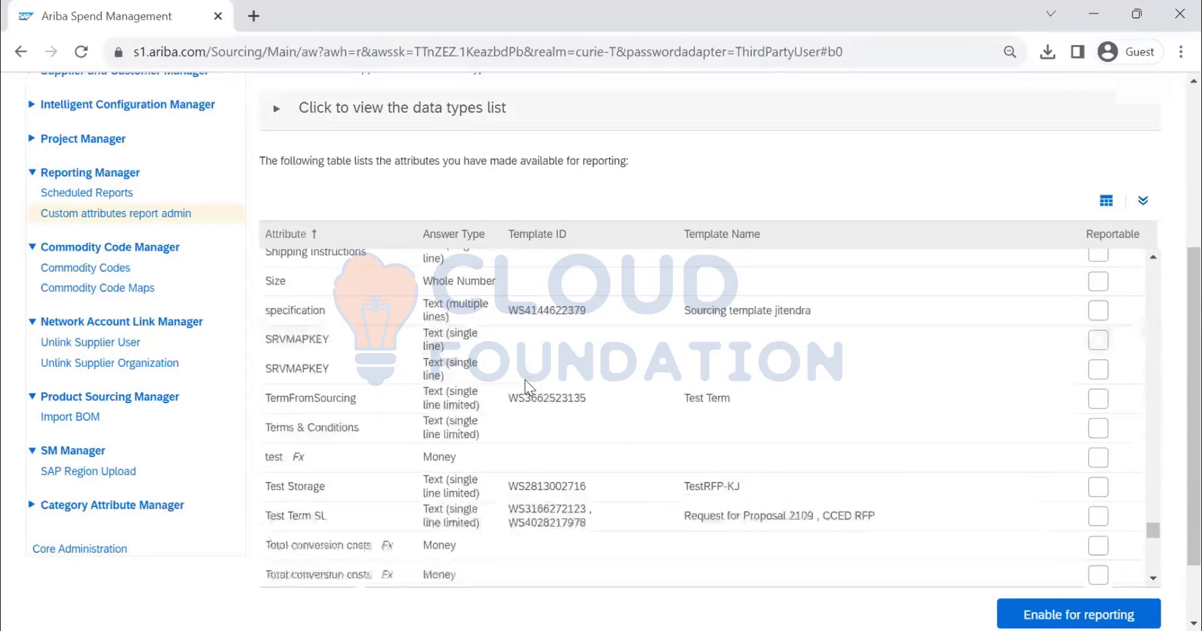
{"action": "scroll", "coordinate": [525, 380], "scroll_direction": "down", "scroll_amount": 5}
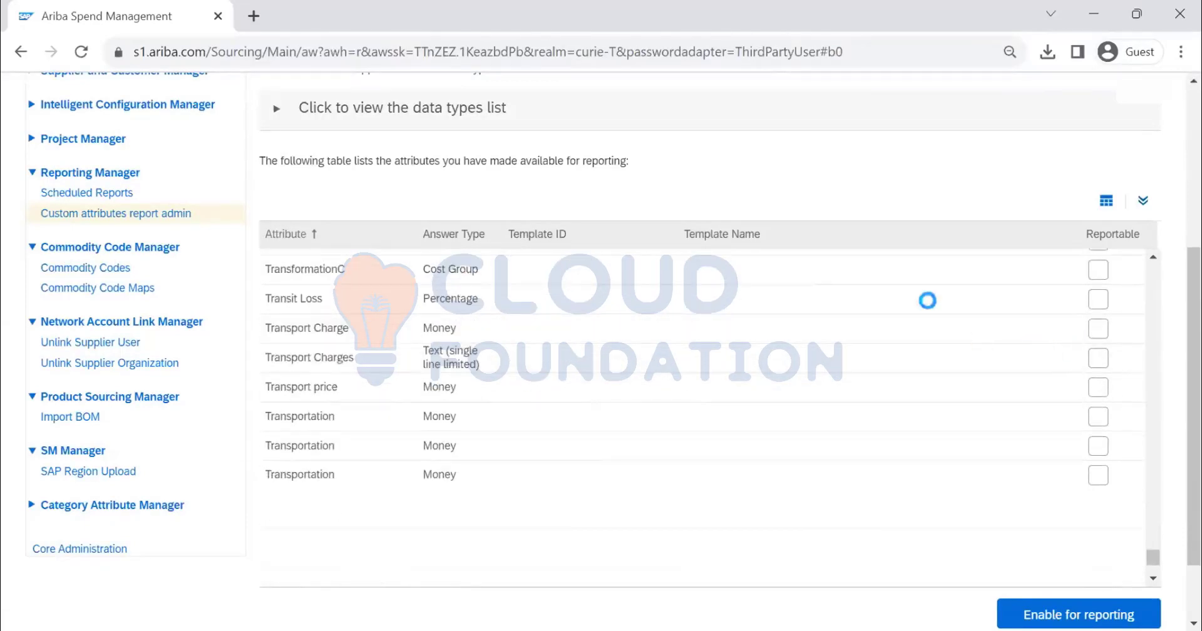
{"action": "scroll", "coordinate": [728, 295], "scroll_direction": "down", "scroll_amount": 1}
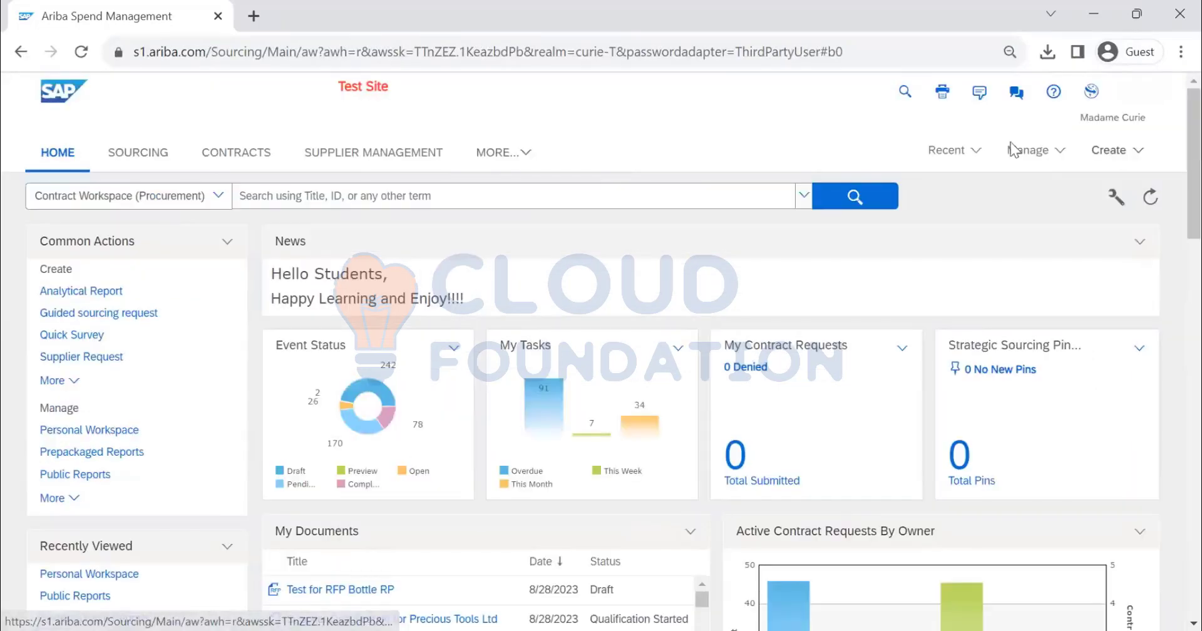
Go to Public Reports and open the Copy of Active Projects by Owner v report
{"action": "left_click", "coordinate": [1028, 151]}
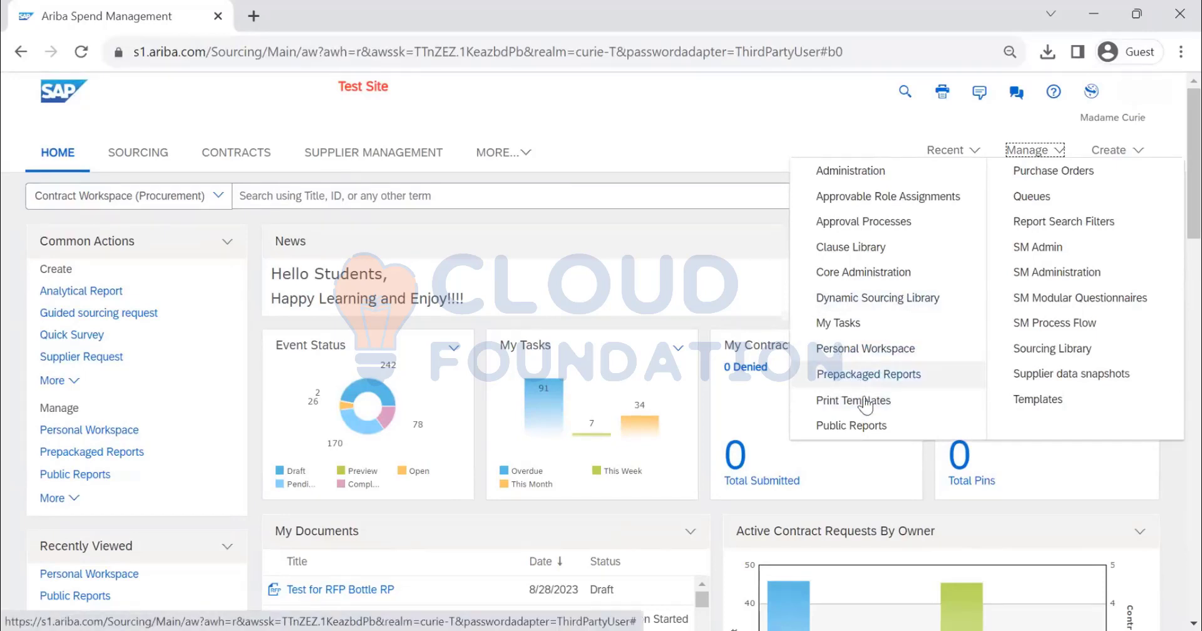
{"action": "left_click", "coordinate": [885, 427]}
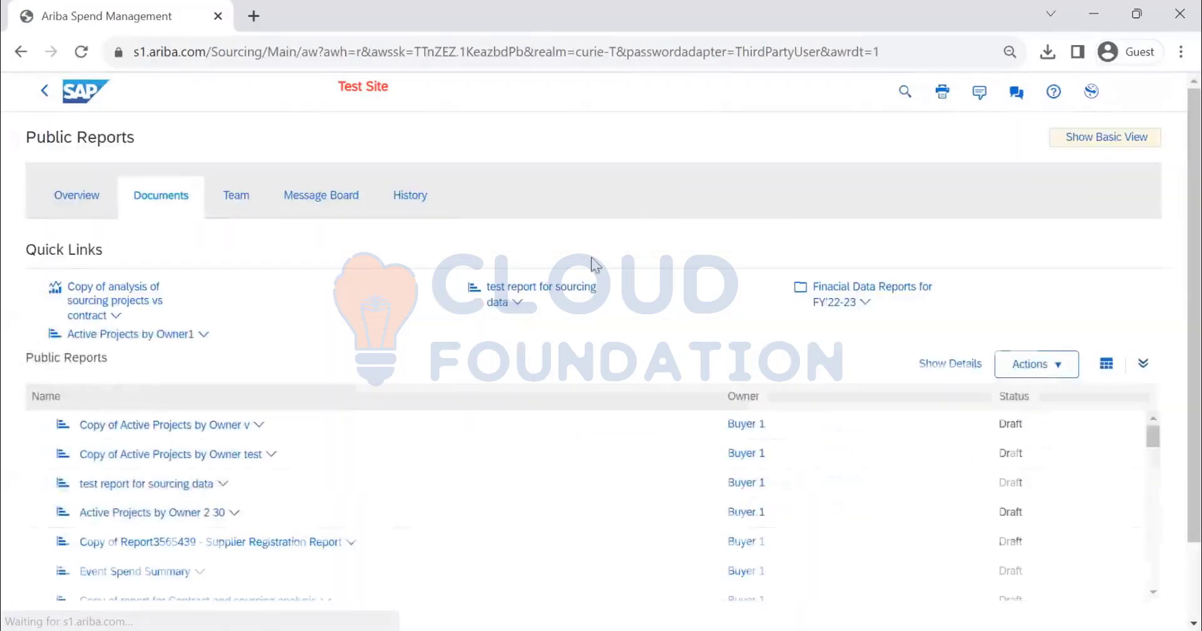
{"action": "left_click", "coordinate": [258, 426]}
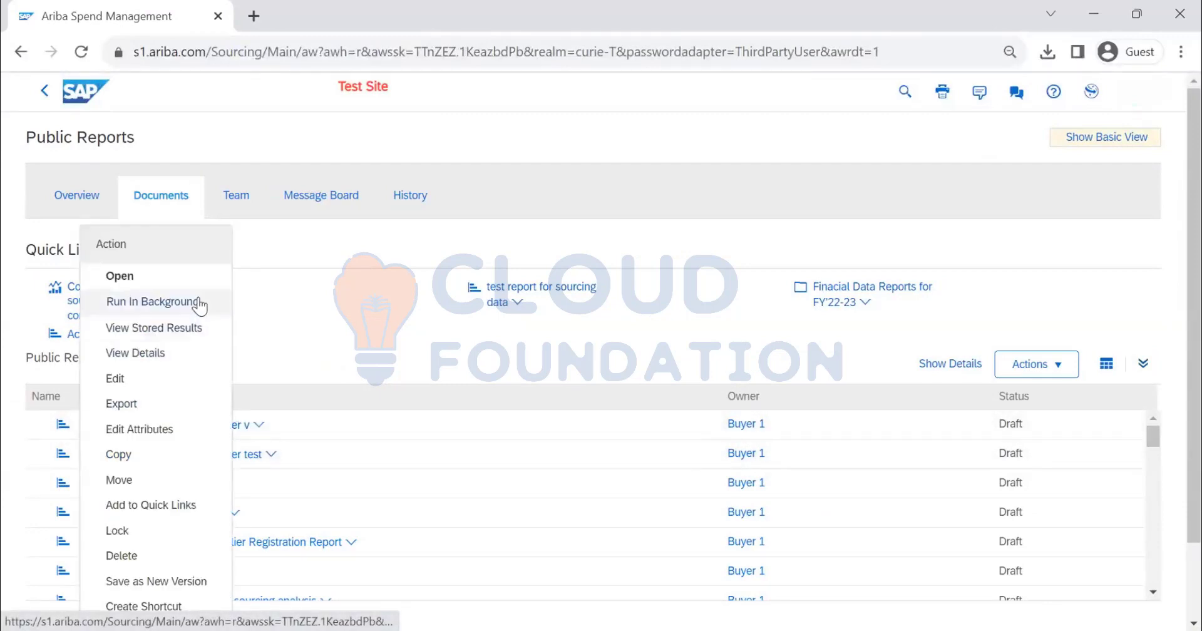
{"action": "left_click", "coordinate": [196, 302]}
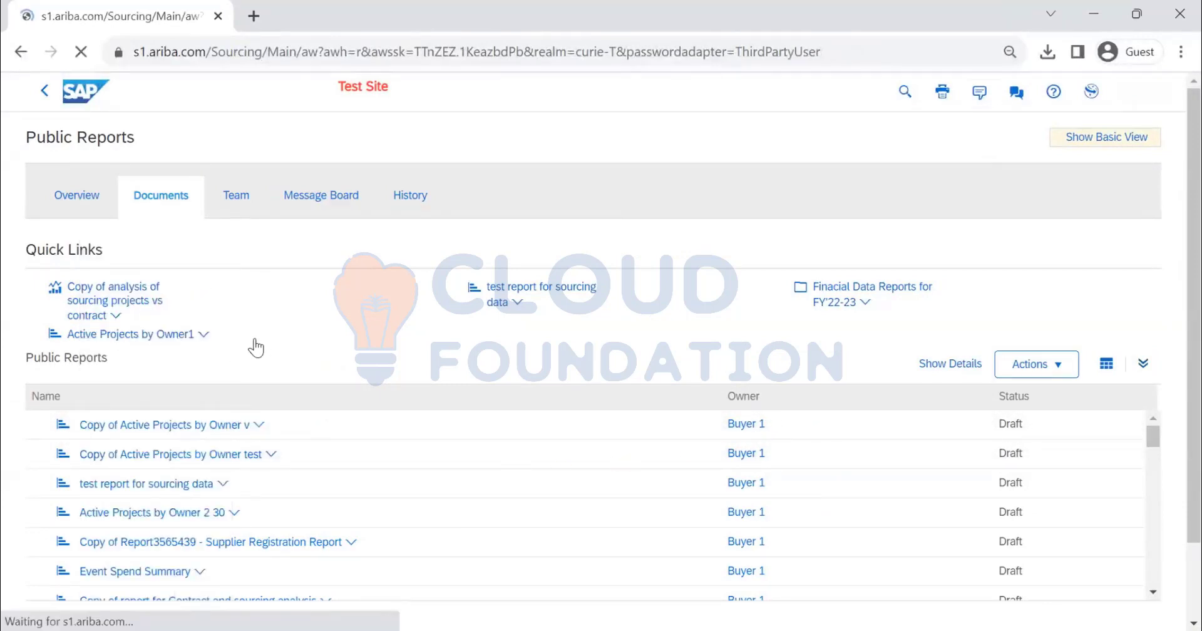
Review the report's data filters, view the report with them unchanged, and return to the public reports, discarding any report changes
{"action": "scroll", "coordinate": [616, 205], "scroll_direction": "down", "scroll_amount": 2}
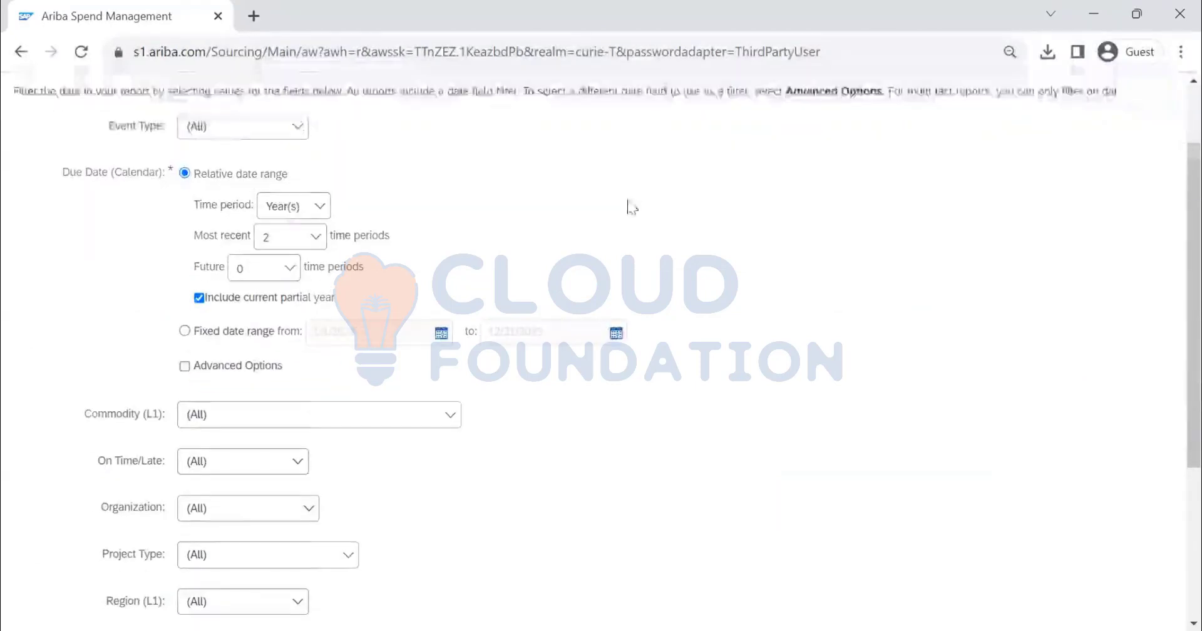
{"action": "scroll", "coordinate": [626, 207], "scroll_direction": "down", "scroll_amount": 4}
{"action": "scroll", "coordinate": [630, 210], "scroll_direction": "up", "scroll_amount": 5}
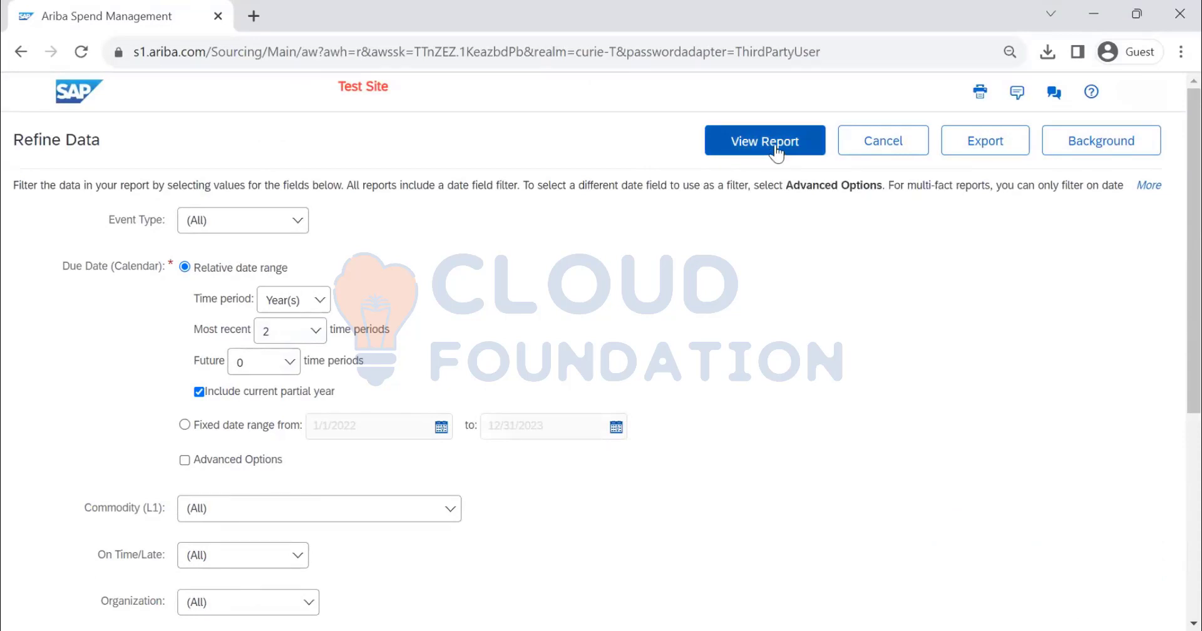
{"action": "left_click", "coordinate": [776, 149]}
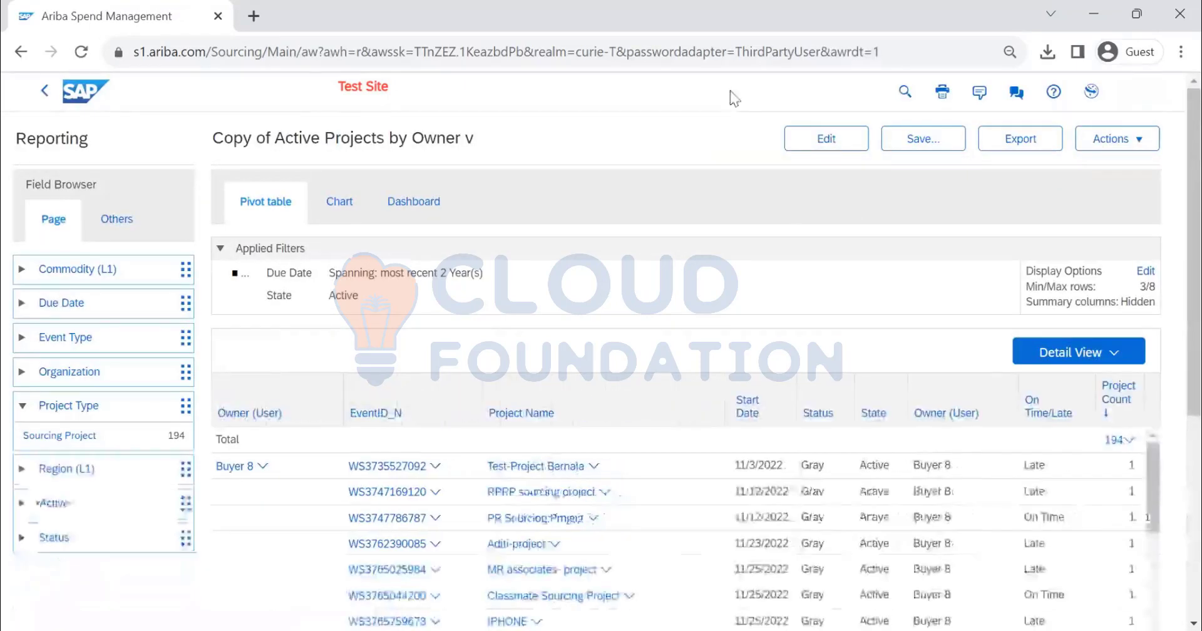
{"action": "left_click", "coordinate": [43, 92]}
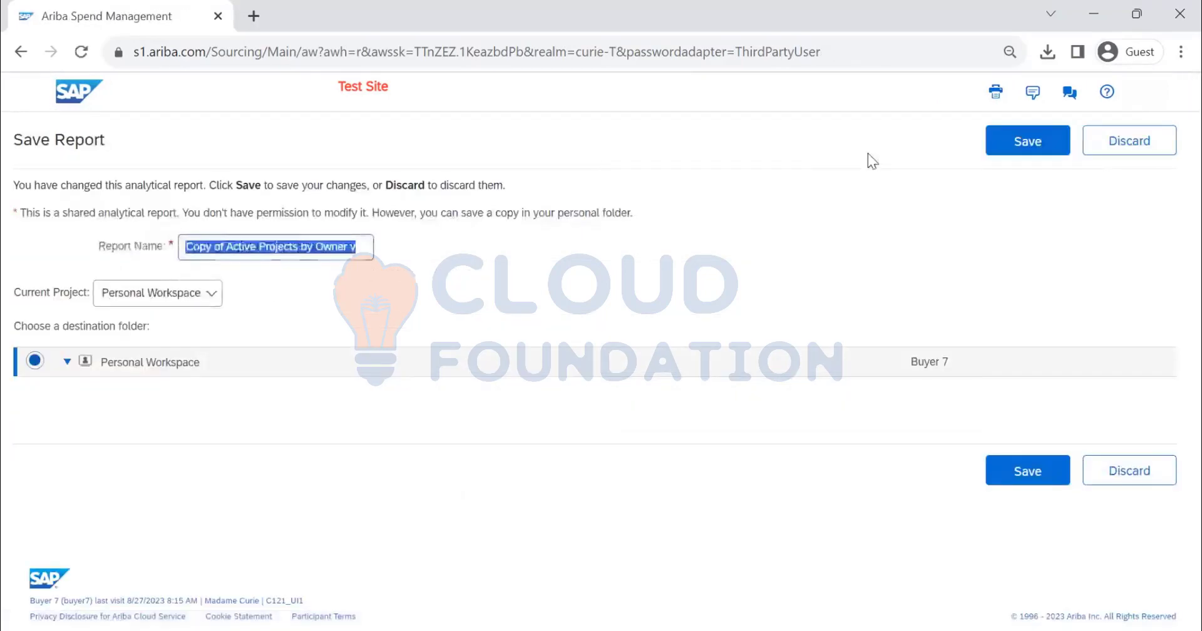
{"action": "left_click", "coordinate": [1172, 142]}
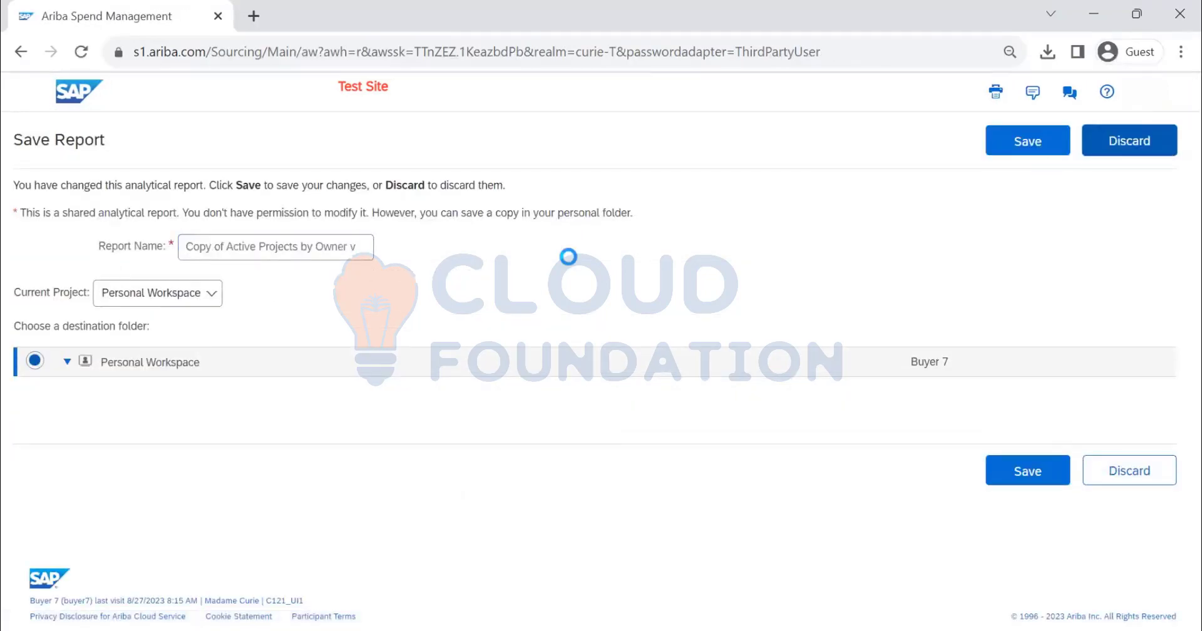
Look through the public reports and folders, sorting the list by owner in ascending order
{"action": "scroll", "coordinate": [416, 456], "scroll_direction": "down", "scroll_amount": 8}
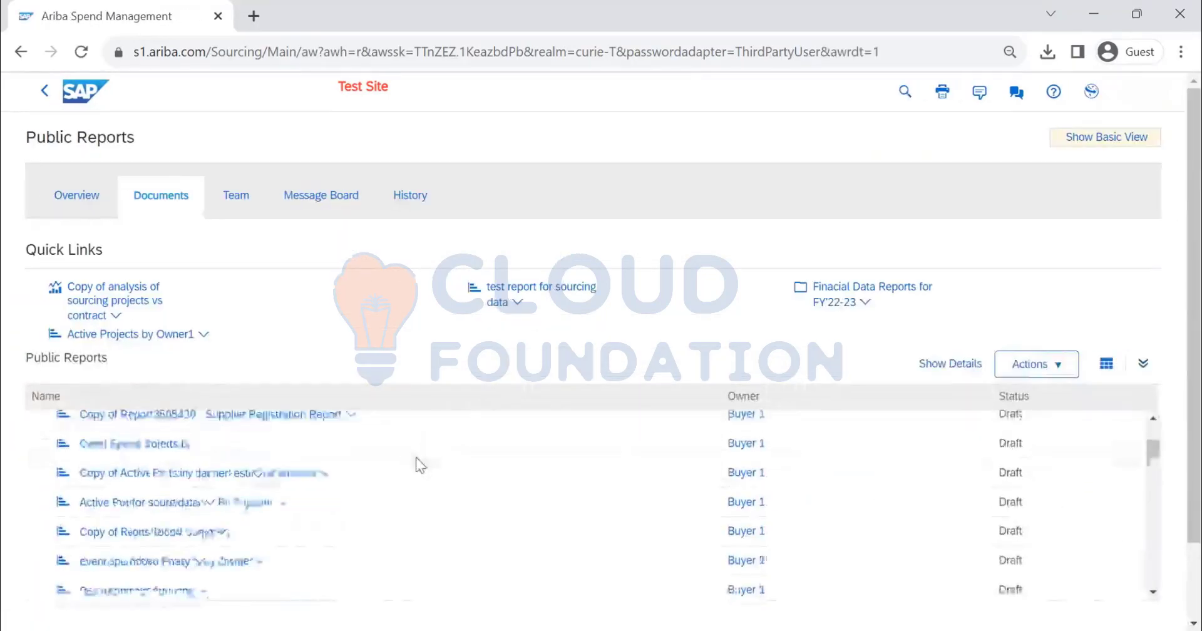
{"action": "scroll", "coordinate": [416, 456], "scroll_direction": "down", "scroll_amount": 10}
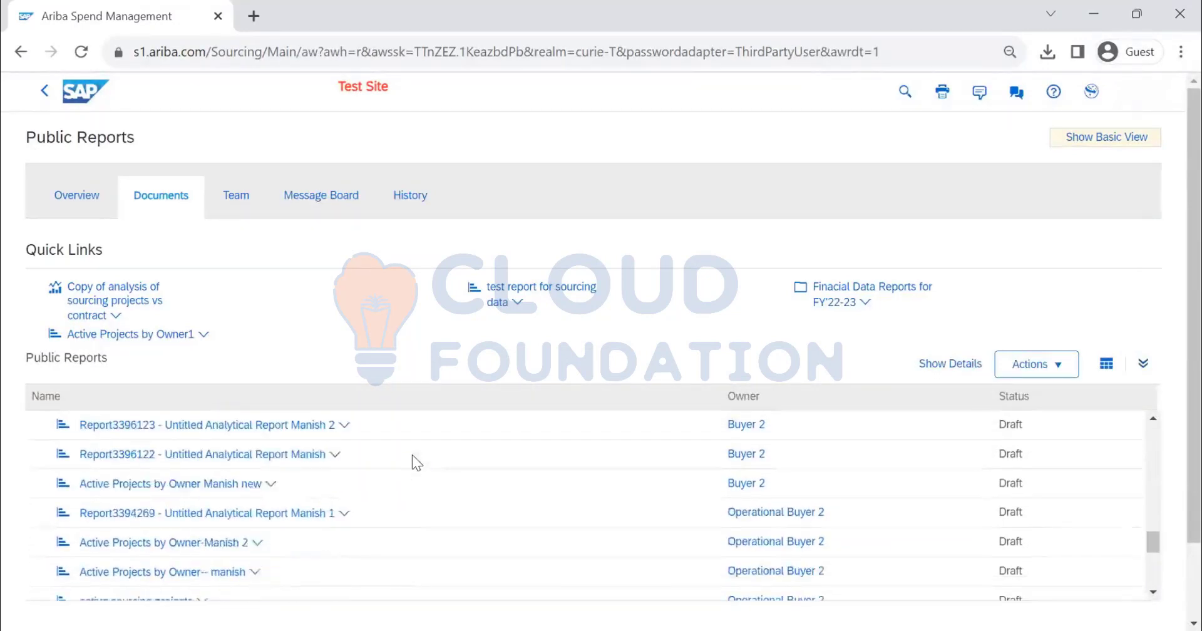
{"action": "scroll", "coordinate": [411, 461], "scroll_direction": "down", "scroll_amount": 3}
{"action": "scroll", "coordinate": [389, 482], "scroll_direction": "down", "scroll_amount": 2}
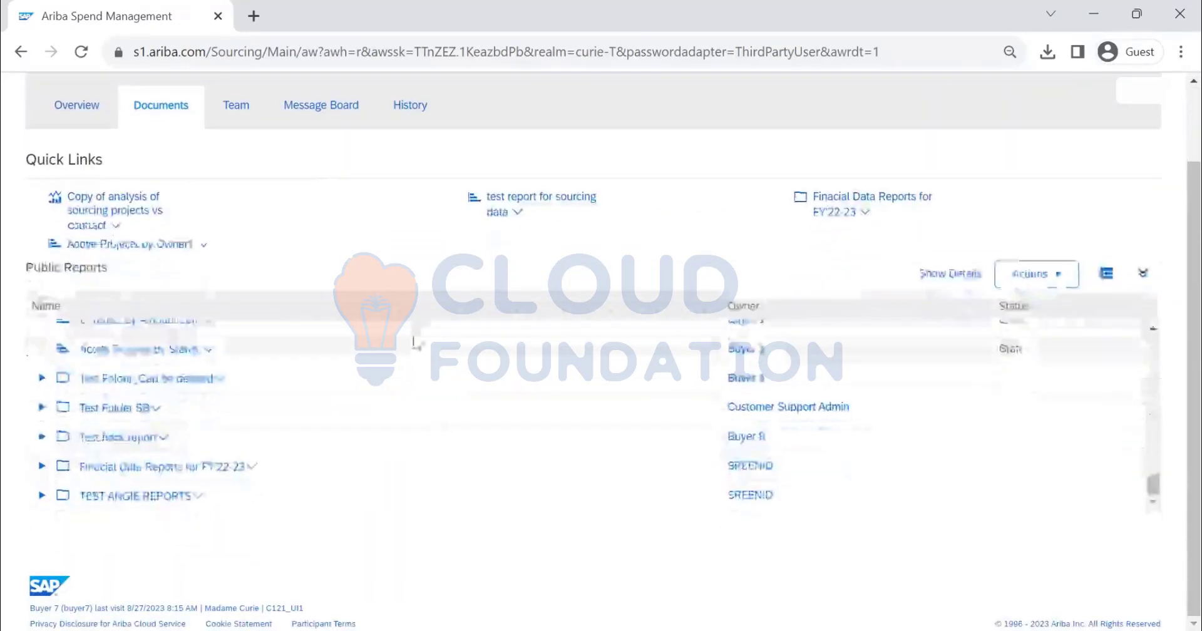
{"action": "scroll", "coordinate": [401, 377], "scroll_direction": "up", "scroll_amount": 10}
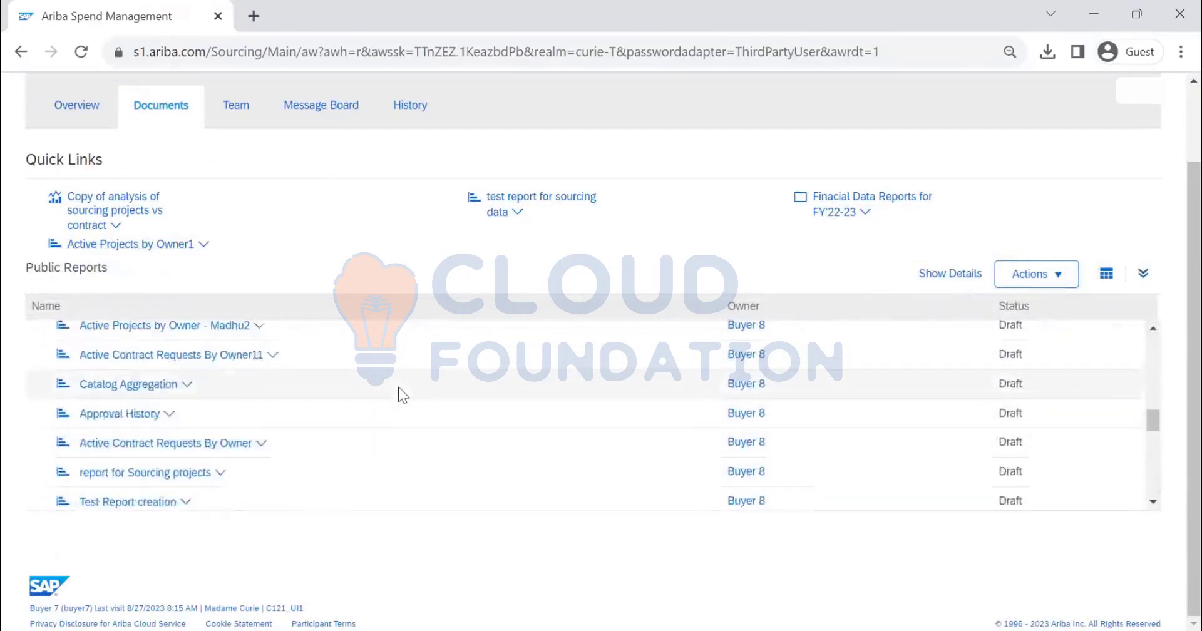
{"action": "scroll", "coordinate": [398, 388], "scroll_direction": "up", "scroll_amount": 10}
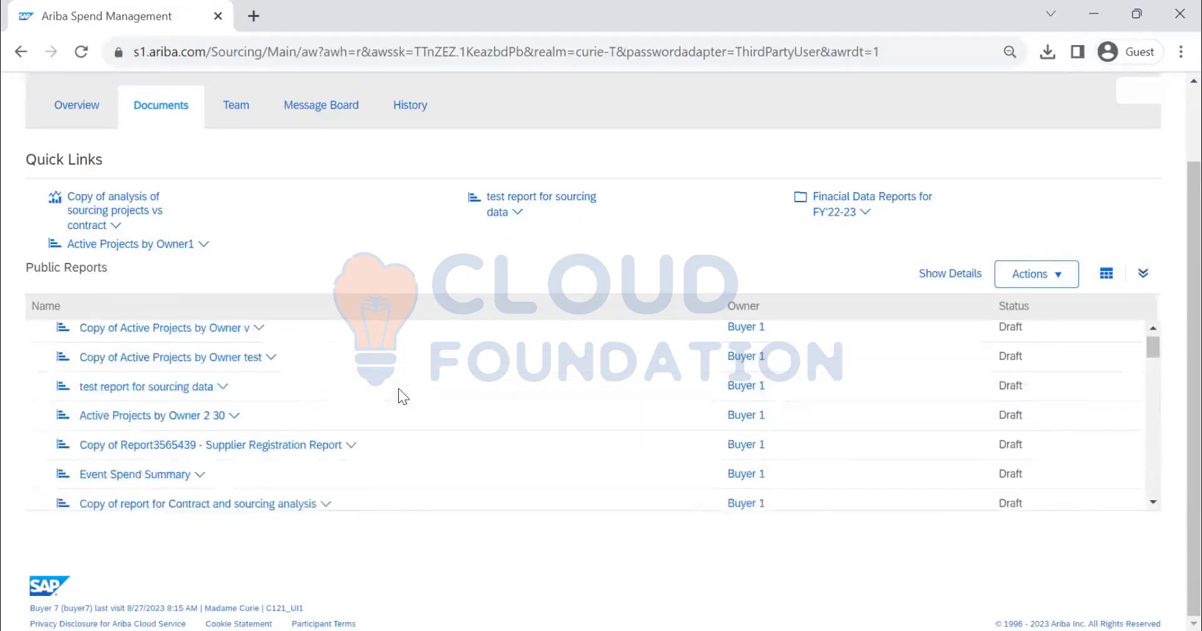
{"action": "left_click", "coordinate": [741, 311]}
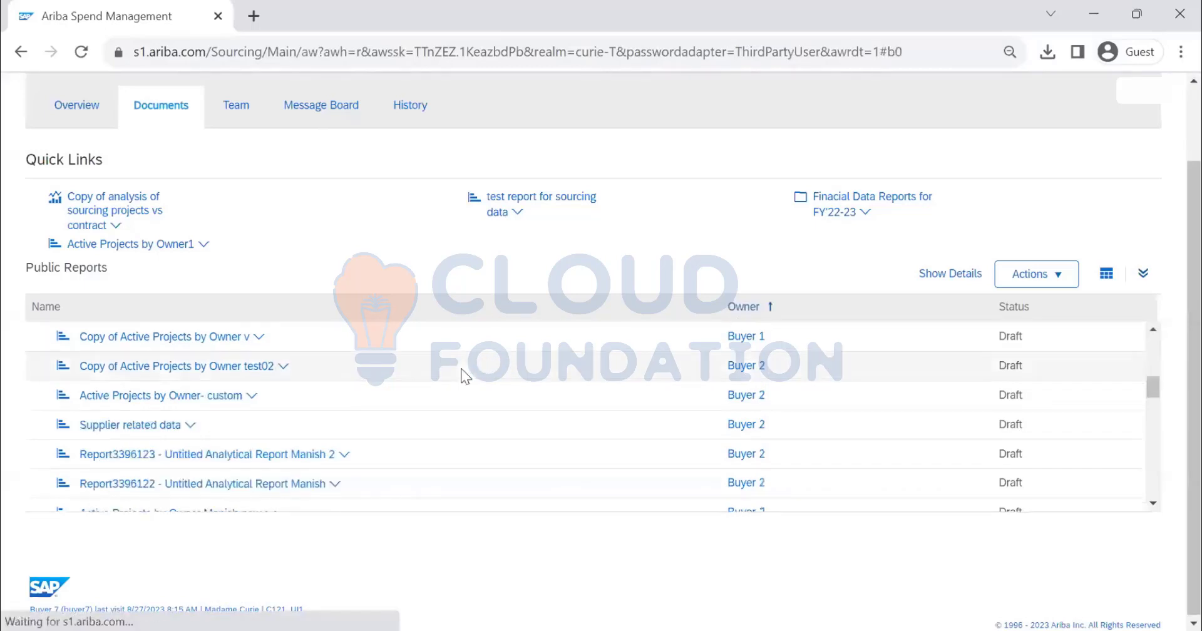
{"action": "scroll", "coordinate": [469, 394], "scroll_direction": "down", "scroll_amount": 10}
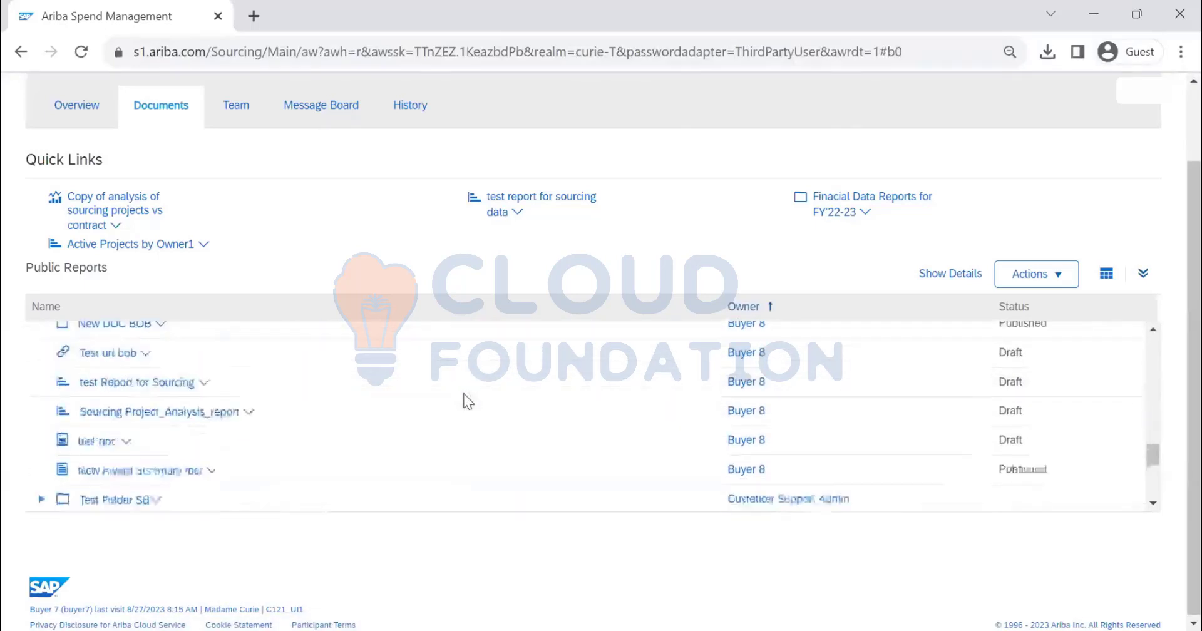
{"action": "scroll", "coordinate": [464, 394], "scroll_direction": "down", "scroll_amount": 1}
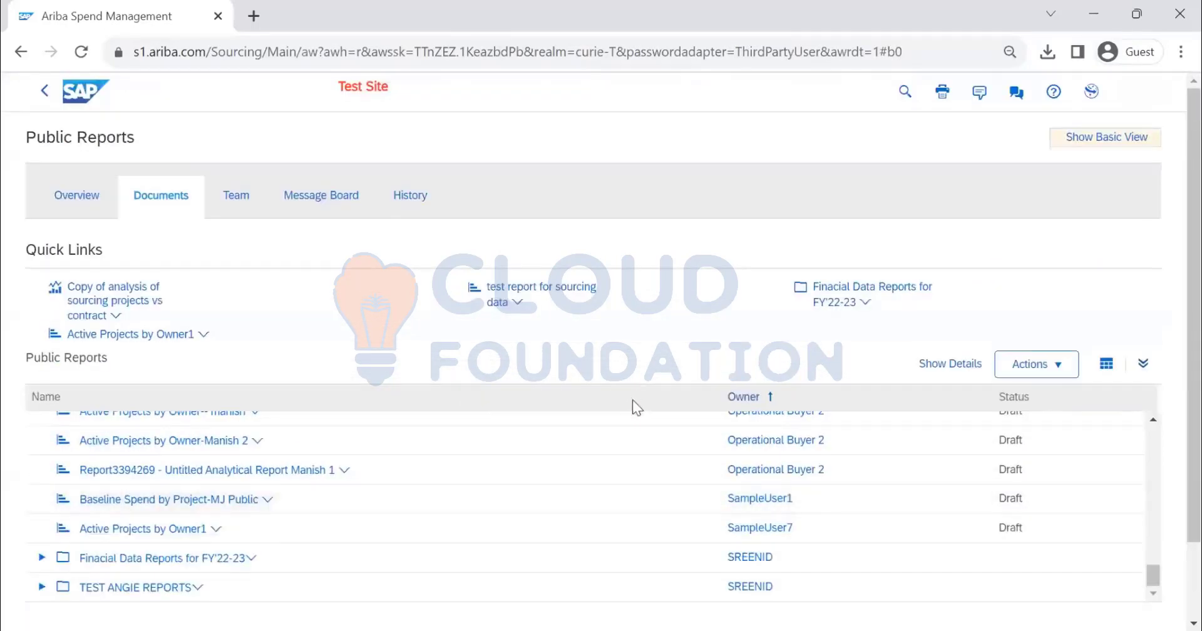
{"action": "scroll", "coordinate": [540, 484], "scroll_direction": "up", "scroll_amount": 1}
{"action": "scroll", "coordinate": [568, 434], "scroll_direction": "up", "scroll_amount": 10}
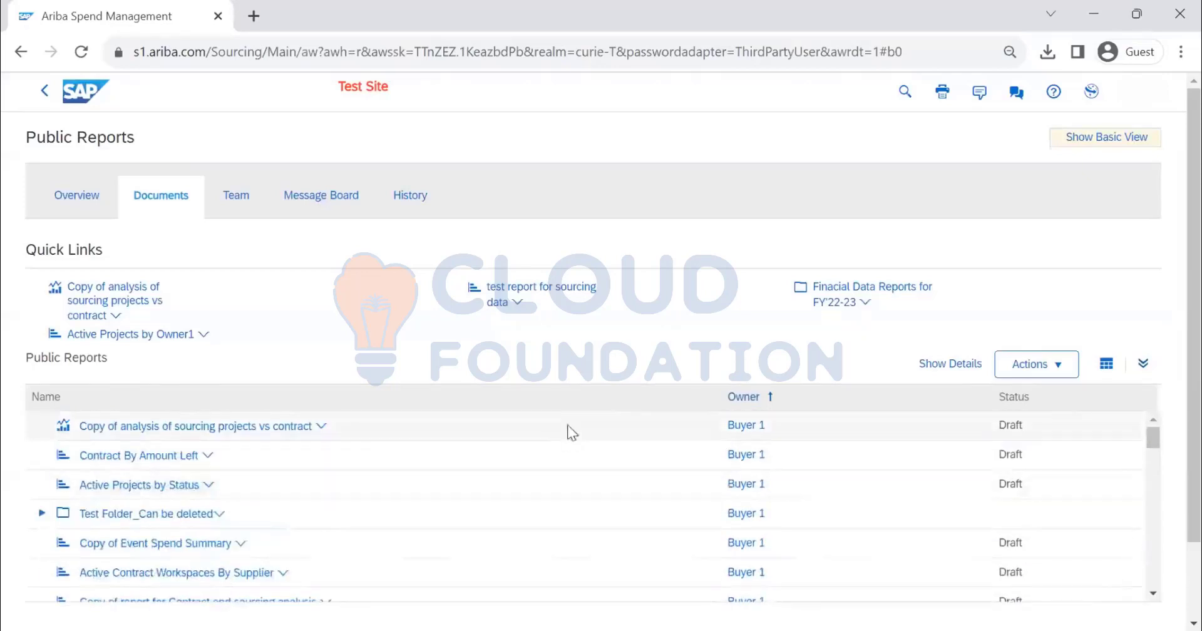
Leave the public reports and open the Personal Workspace
{"action": "left_click", "coordinate": [44, 94]}
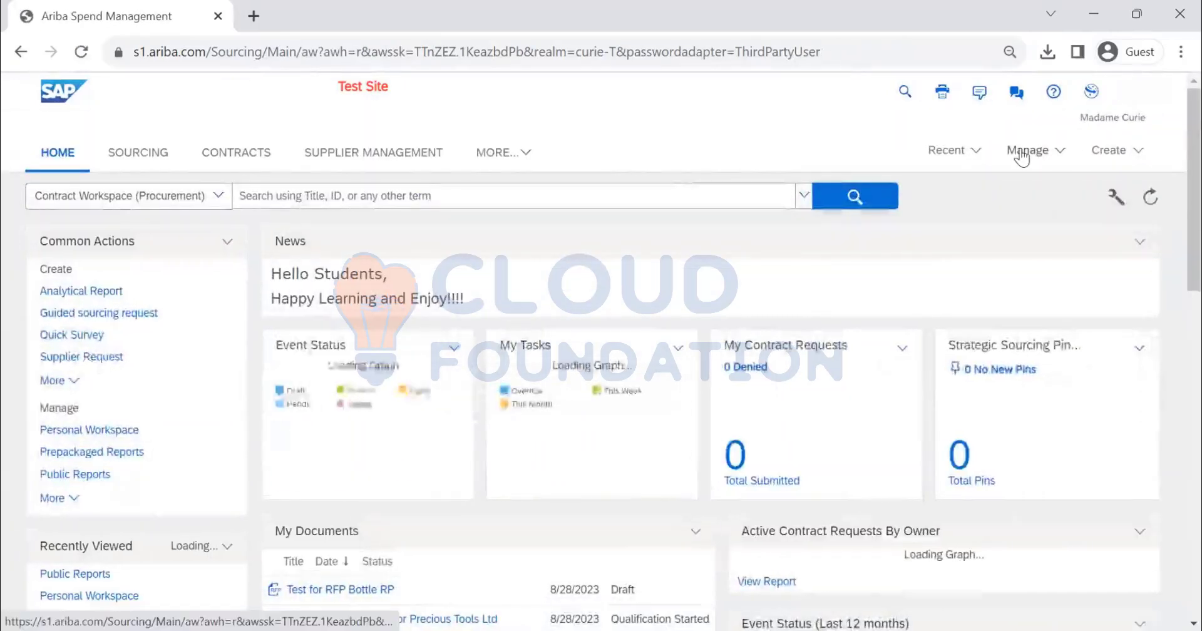
{"action": "left_click", "coordinate": [1025, 151]}
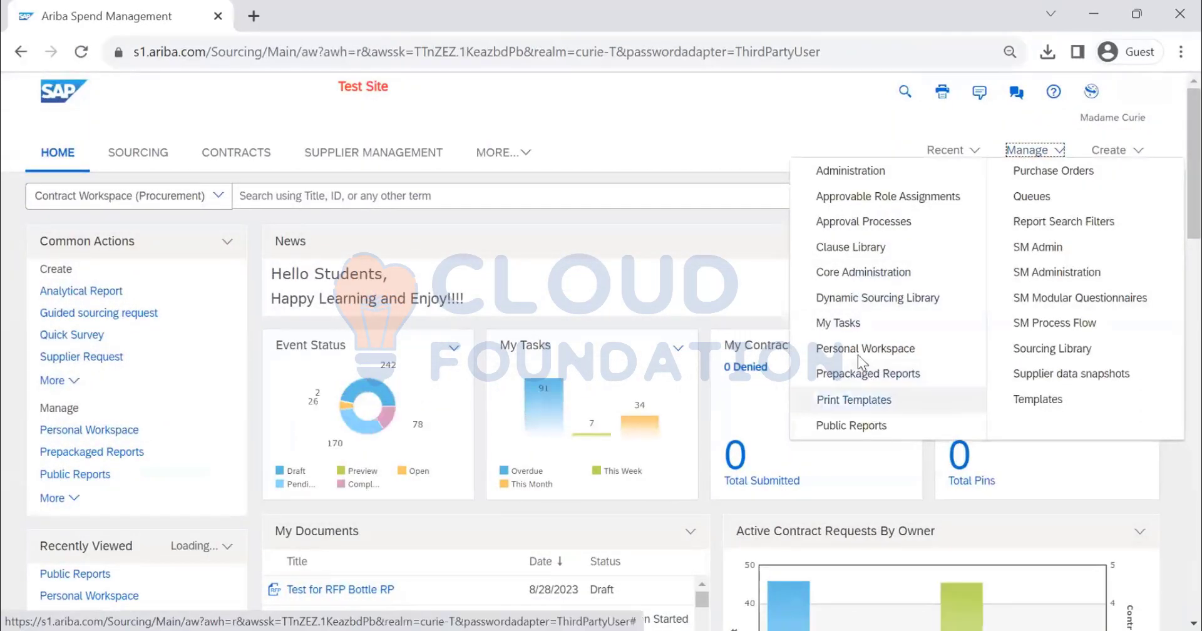
{"action": "left_click", "coordinate": [851, 425]}
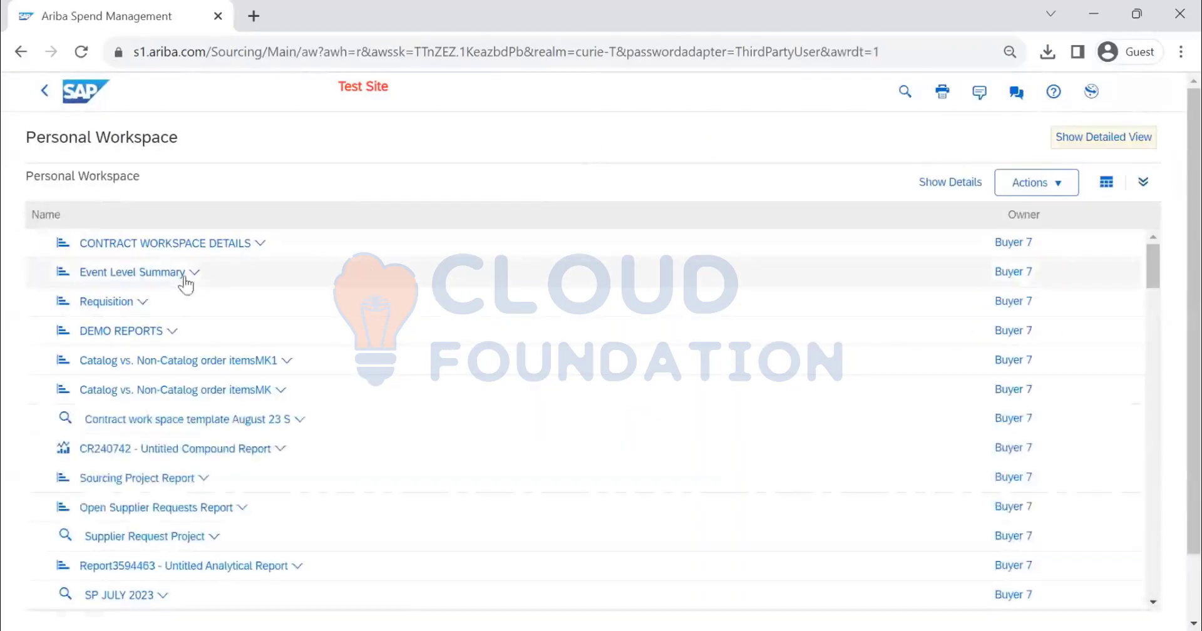
Open background scheduling for the Sourcing Project Report and choose the recurring run every 1 week on Sunday at 12:30 PM
{"action": "left_click", "coordinate": [205, 479]}
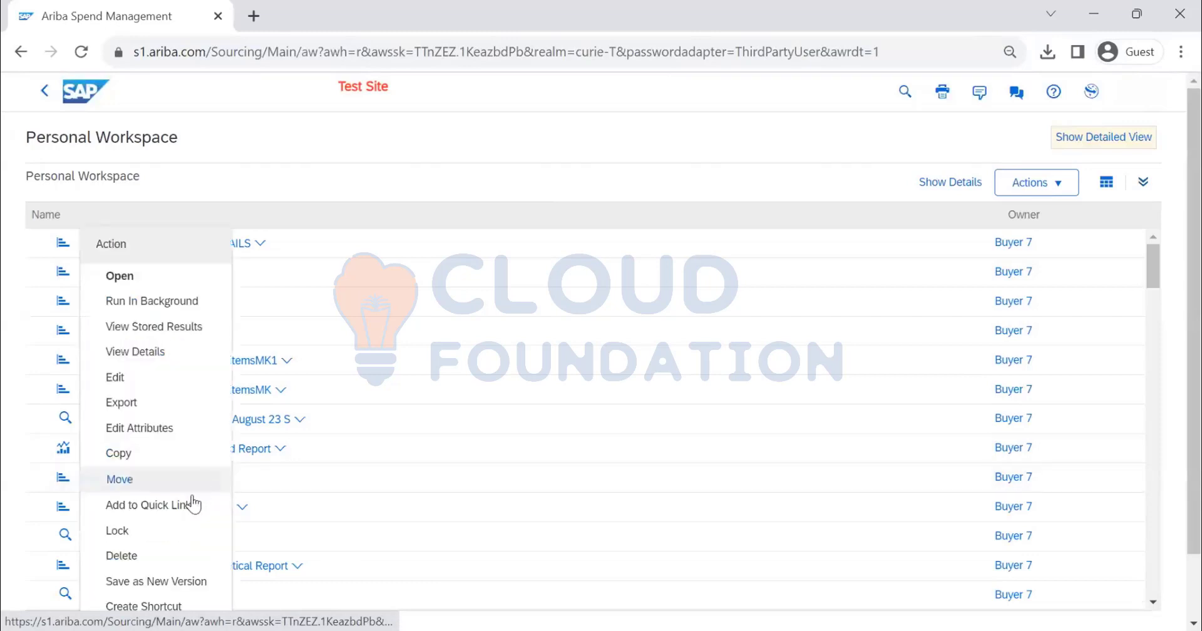
{"action": "left_click", "coordinate": [167, 301]}
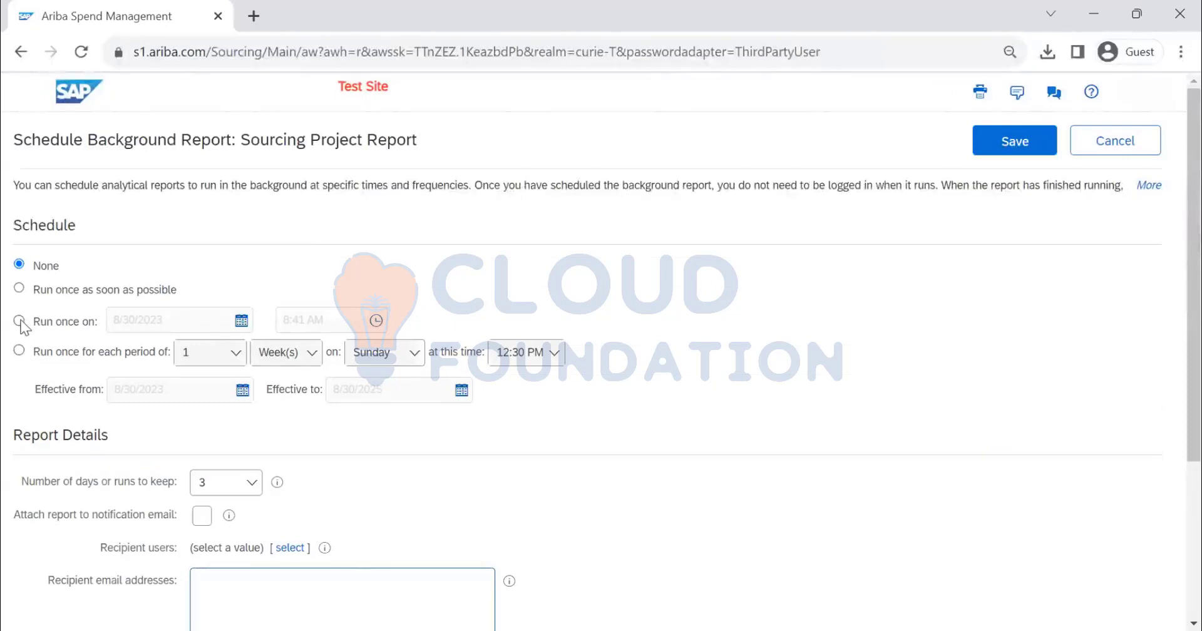
{"action": "left_click", "coordinate": [20, 321]}
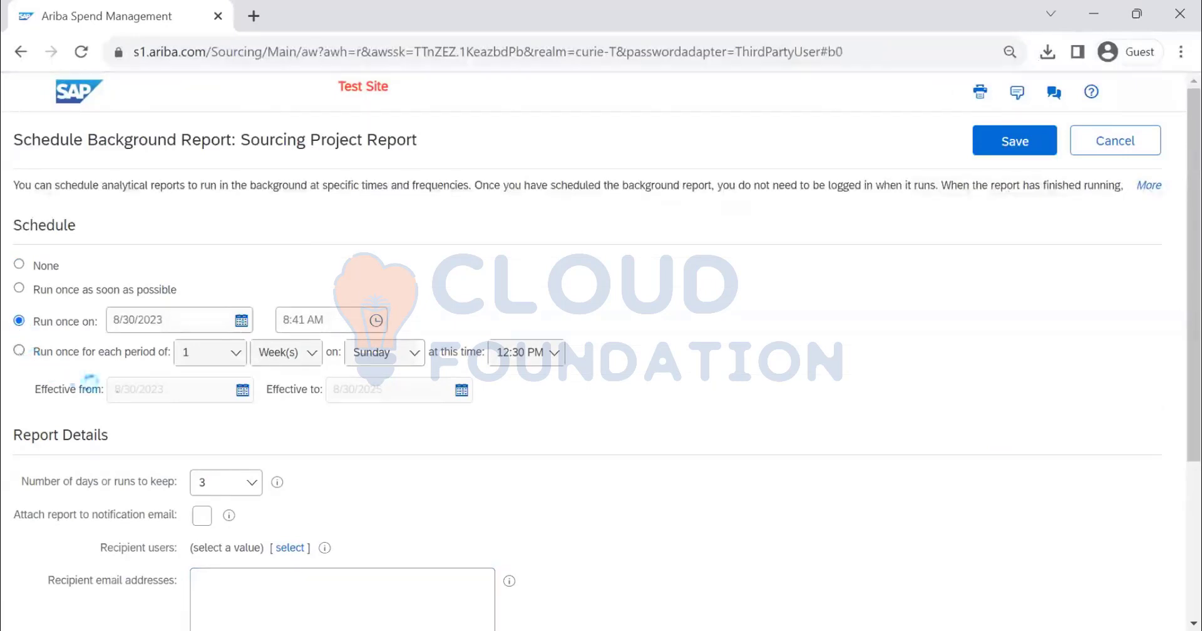
{"action": "left_click", "coordinate": [19, 351]}
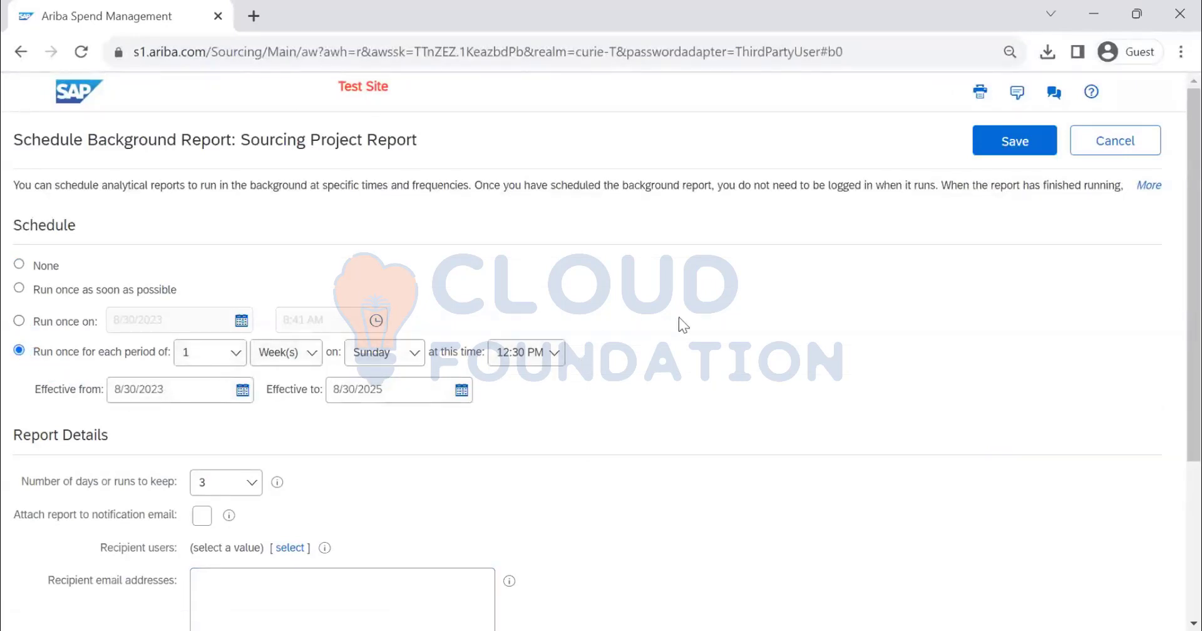
Attach the report to the notification email and choose Buyer 7 as the recipient user
{"action": "scroll", "coordinate": [491, 389], "scroll_direction": "down", "scroll_amount": 3}
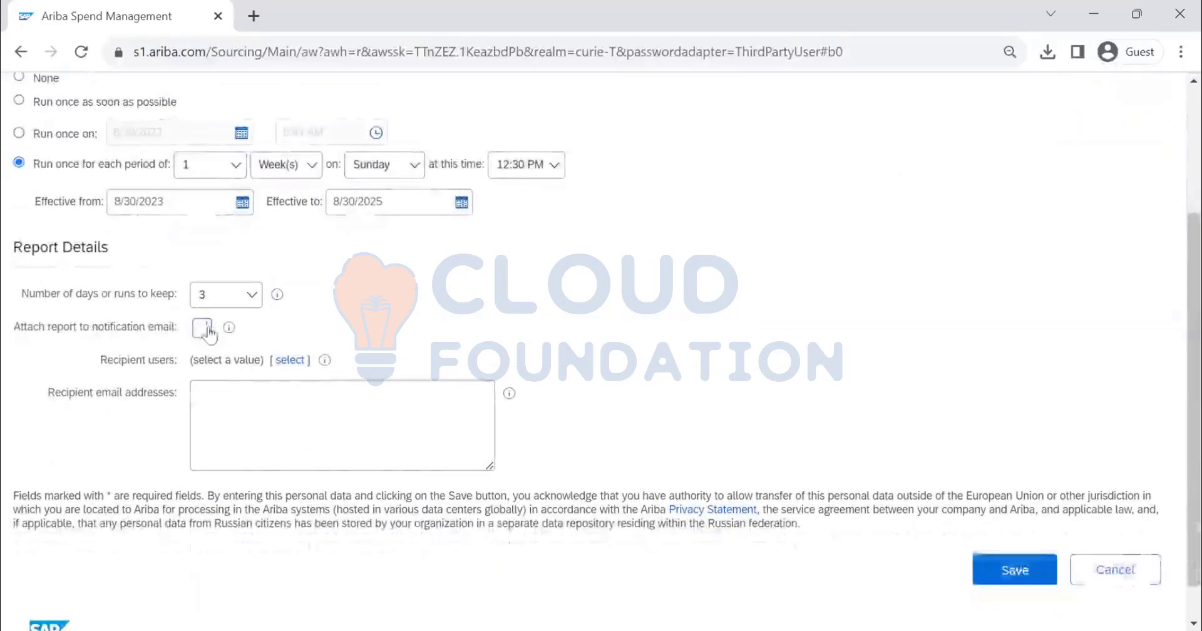
{"action": "left_click", "coordinate": [203, 328]}
{"action": "left_click", "coordinate": [289, 361]}
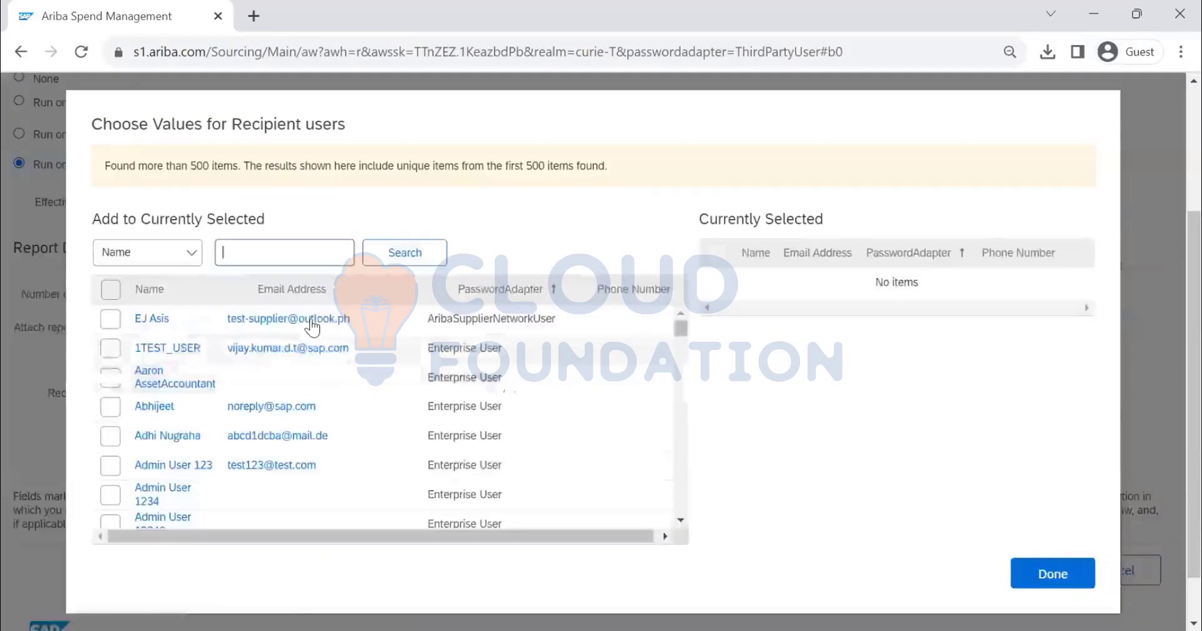
{"action": "type", "text": "buyer 7"}
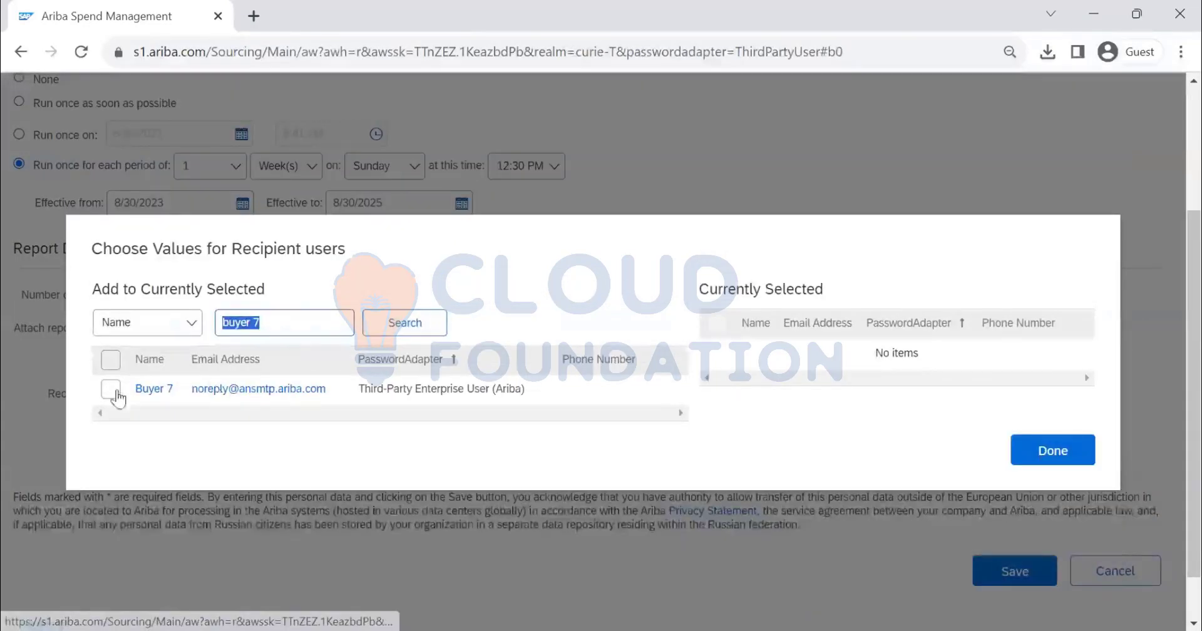
{"action": "left_click", "coordinate": [1072, 456]}
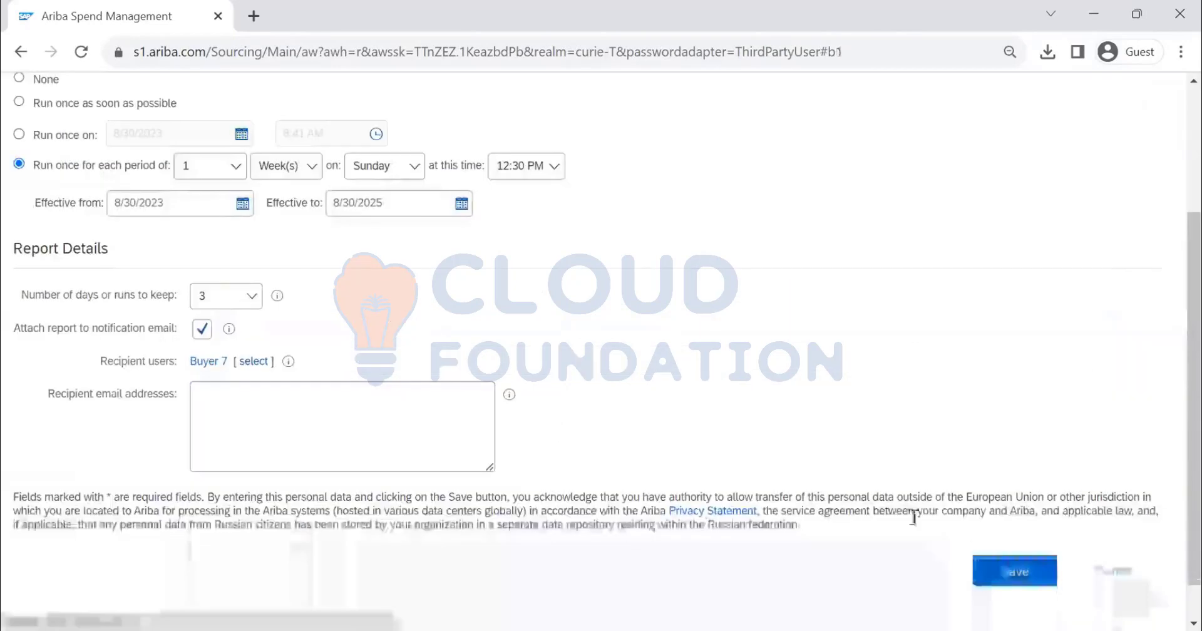
Save the Sourcing Project Report's background schedule, check the scheduled run time, and accept the schedule changes
{"action": "left_click", "coordinate": [987, 573]}
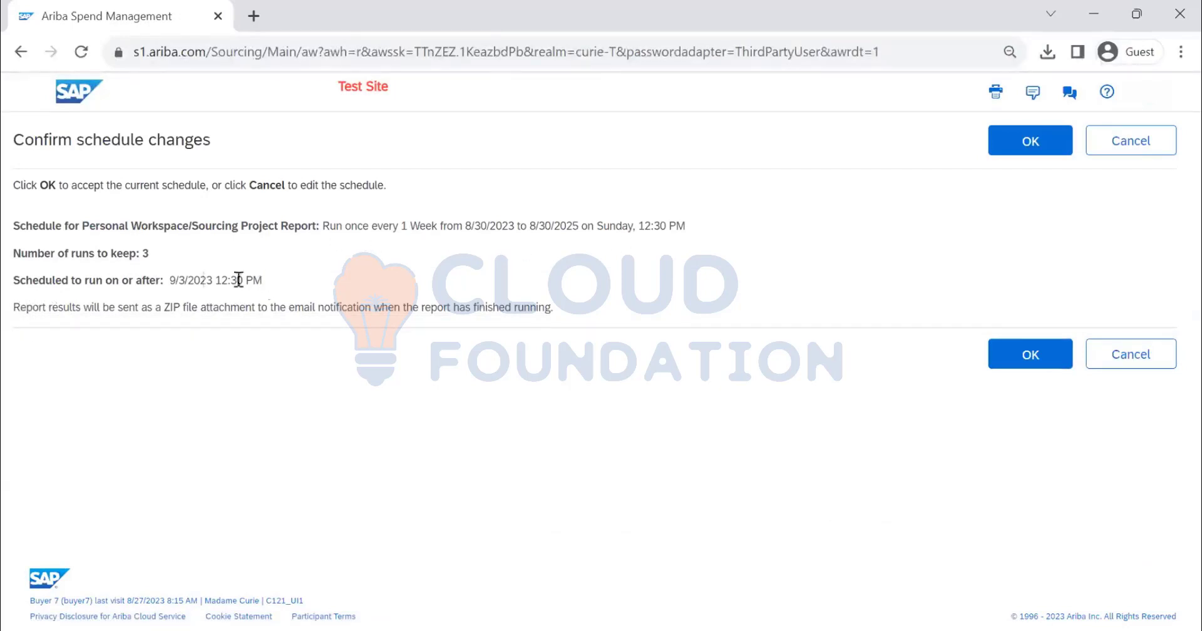
{"action": "left_click_drag", "start_coordinate": [262, 279], "coordinate": [224, 284]}
{"action": "left_click", "coordinate": [995, 153]}
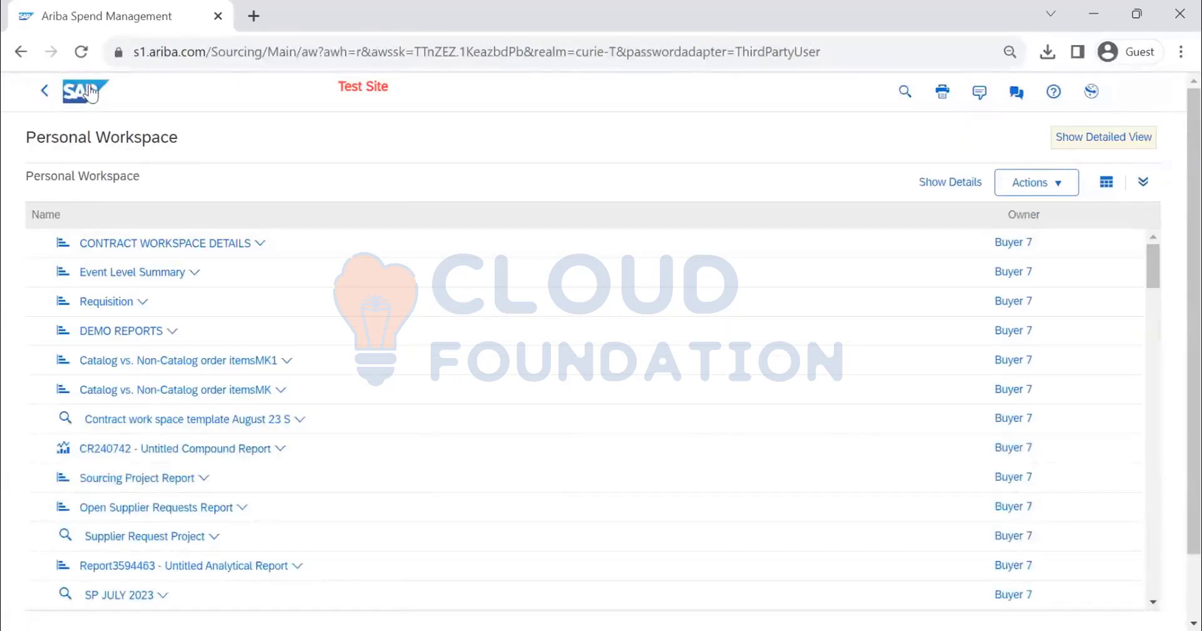
Return to the home page and open Scheduled Reports under Reporting Manager in Administration to check the active schedules
{"action": "left_click", "coordinate": [90, 93]}
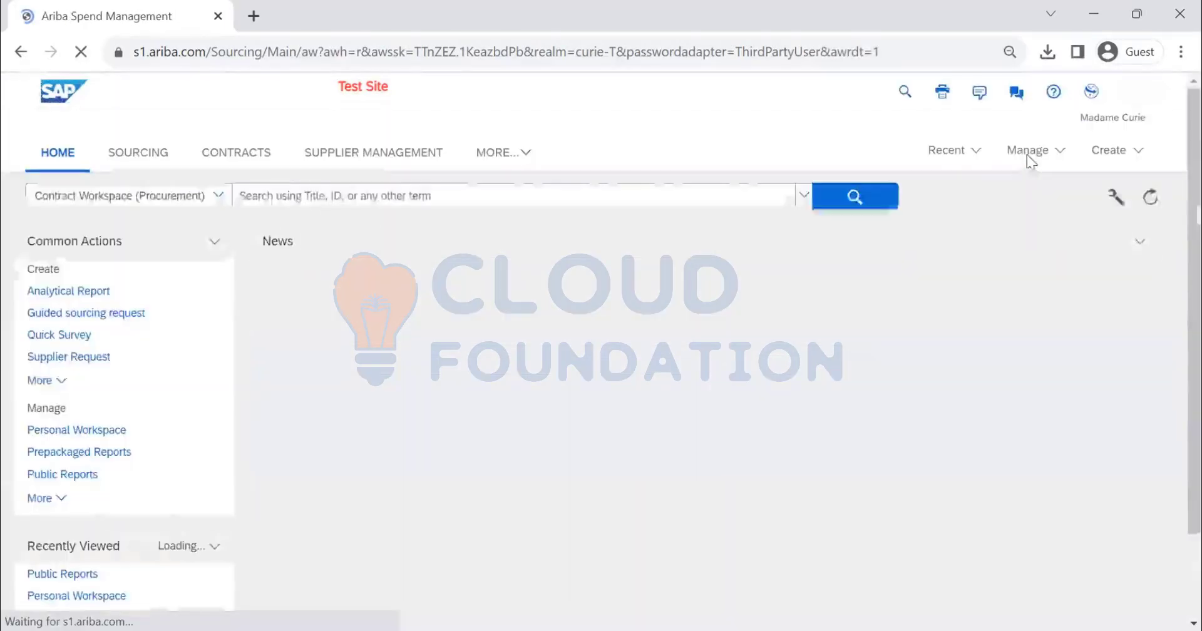
{"action": "left_click", "coordinate": [1027, 152]}
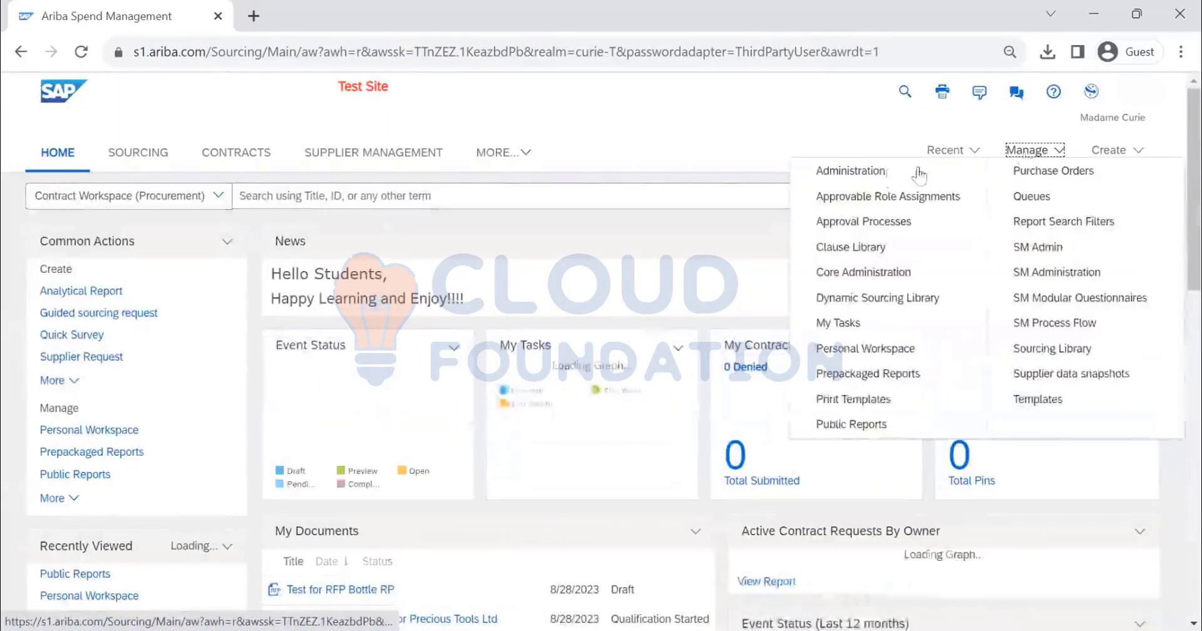
{"action": "left_click", "coordinate": [883, 173]}
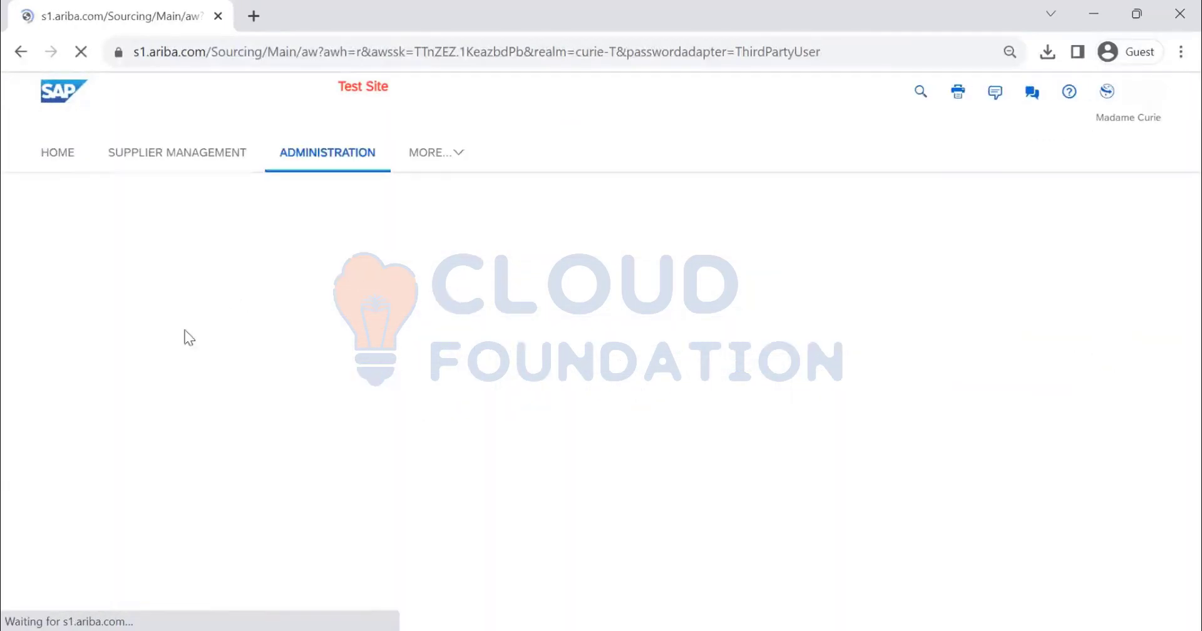
{"action": "scroll", "coordinate": [78, 382], "scroll_direction": "down", "scroll_amount": 2}
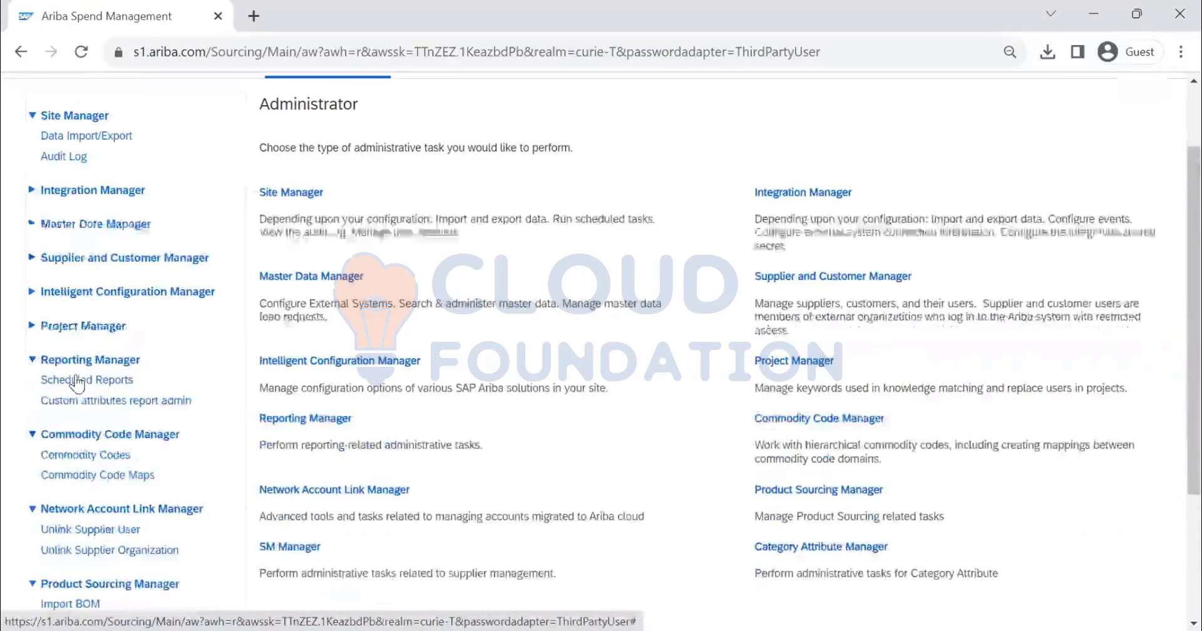
{"action": "left_click", "coordinate": [77, 382]}
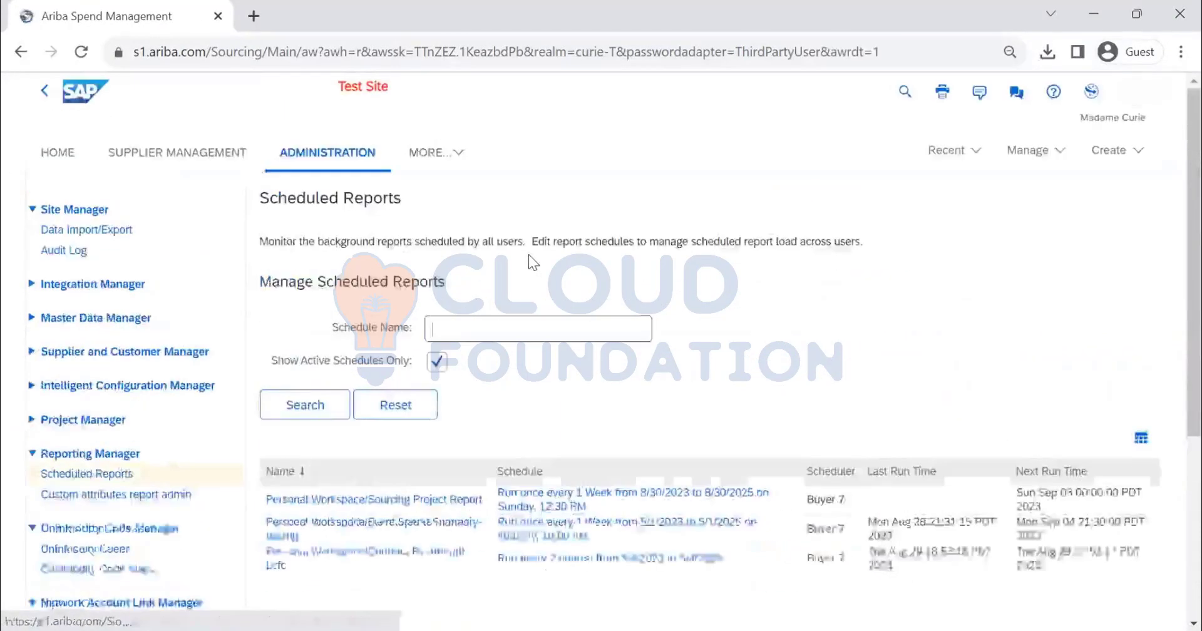
{"action": "scroll", "coordinate": [388, 325], "scroll_direction": "down", "scroll_amount": 3}
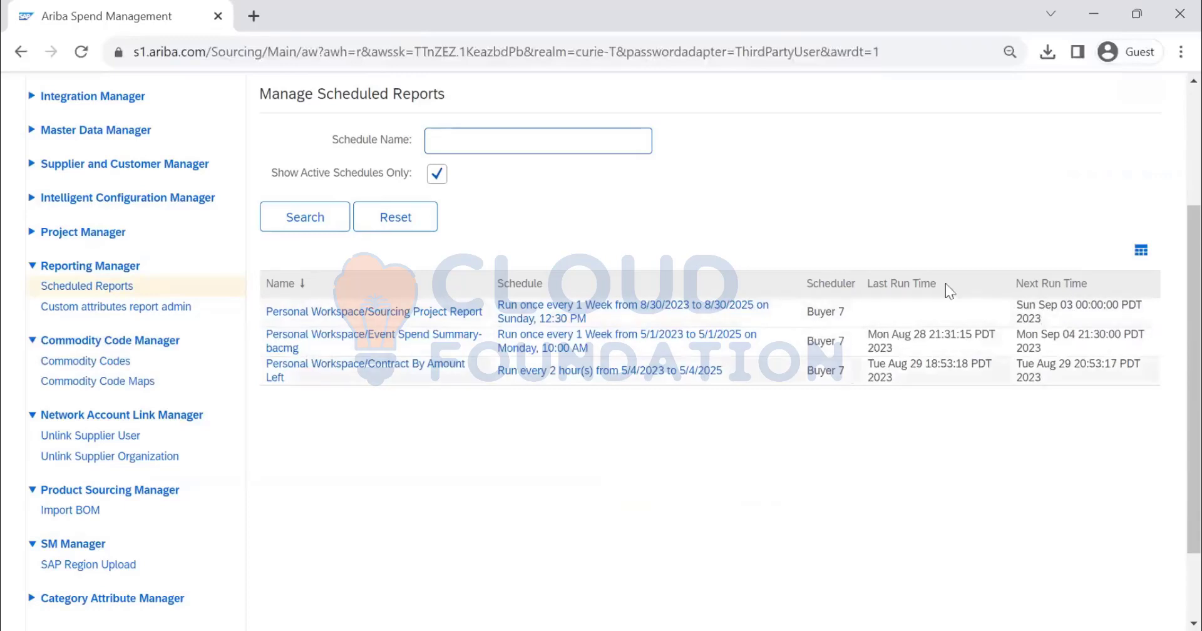
Examine the scheduled reports table's column, grouping and export options without changing them
{"action": "left_click", "coordinate": [1141, 253]}
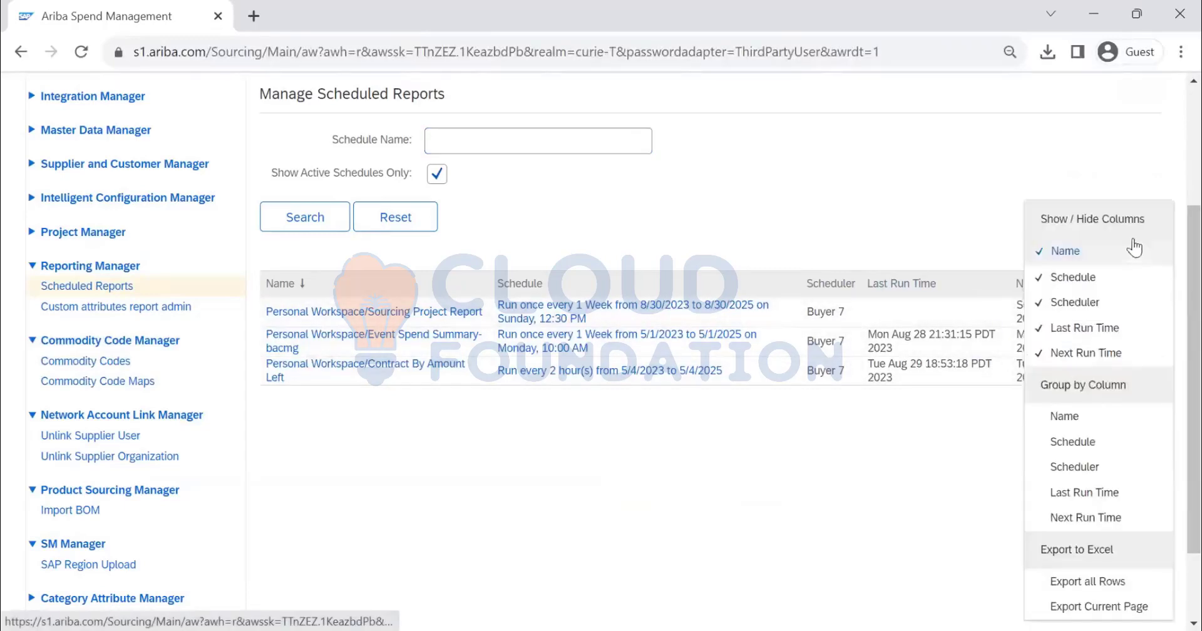
{"action": "left_click", "coordinate": [851, 181]}
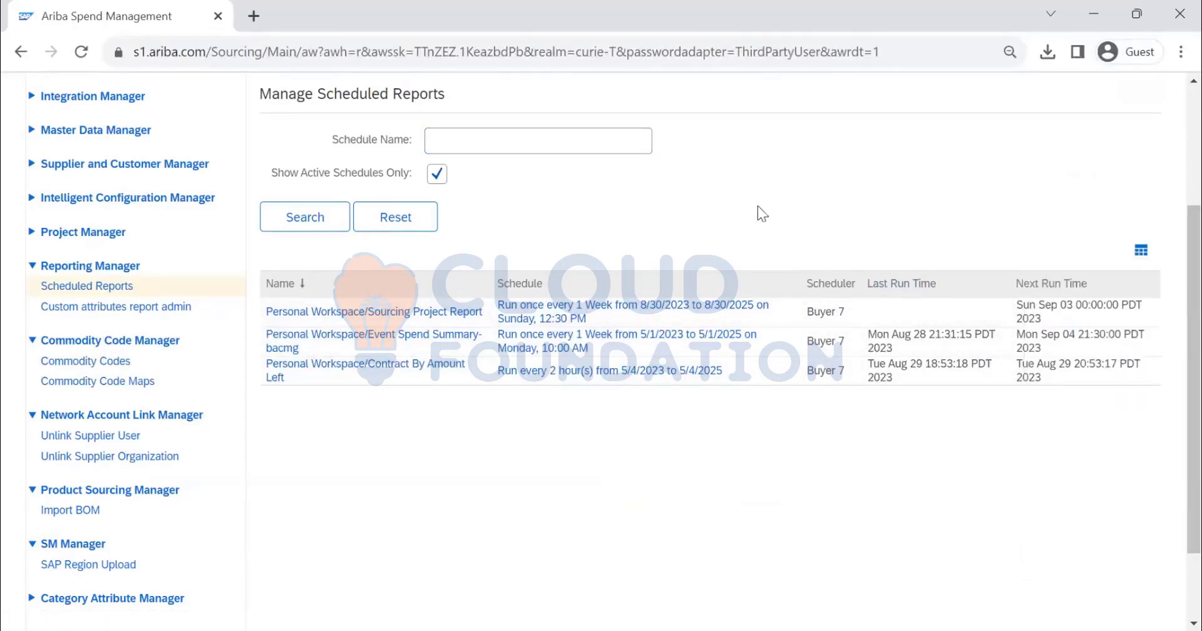
{"action": "scroll", "coordinate": [736, 242], "scroll_direction": "up", "scroll_amount": 3}
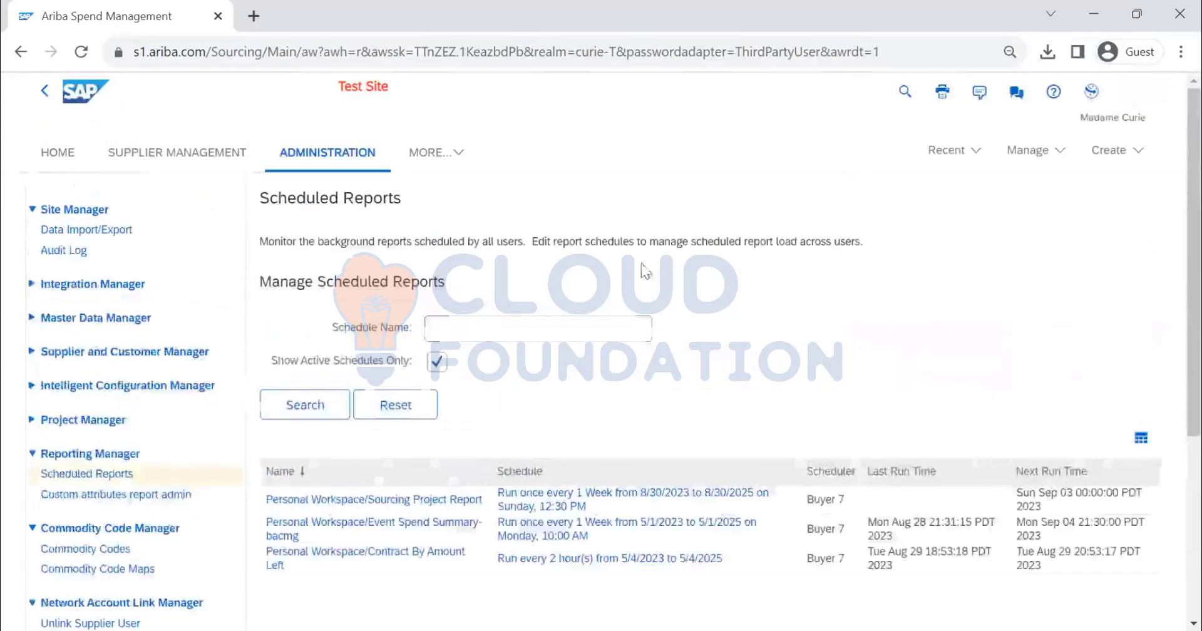
Go back to the Personal Workspace through the home page and open the Event Level Summary report
{"action": "left_click", "coordinate": [57, 152]}
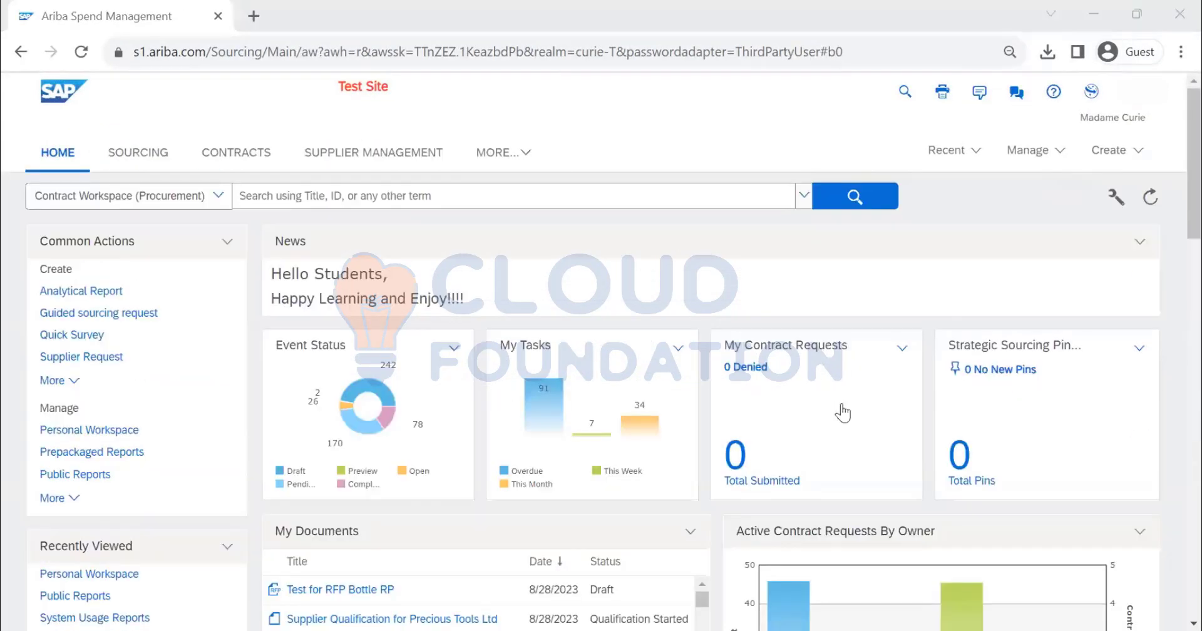
{"action": "left_click", "coordinate": [1034, 150]}
{"action": "left_click", "coordinate": [840, 351]}
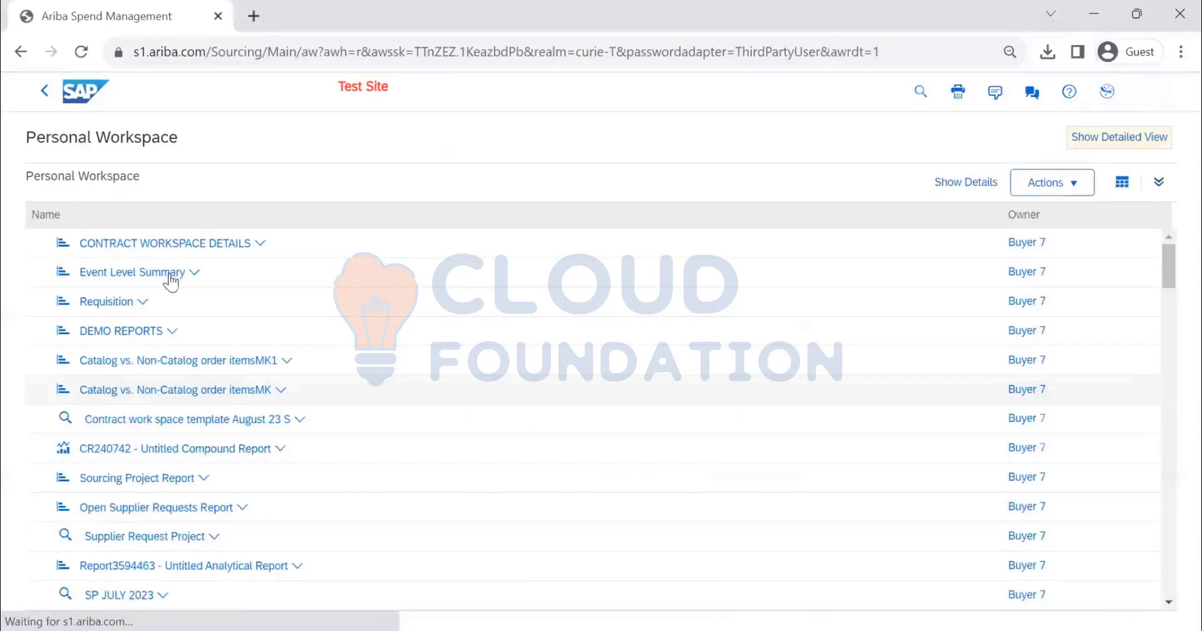
{"action": "left_click", "coordinate": [145, 274]}
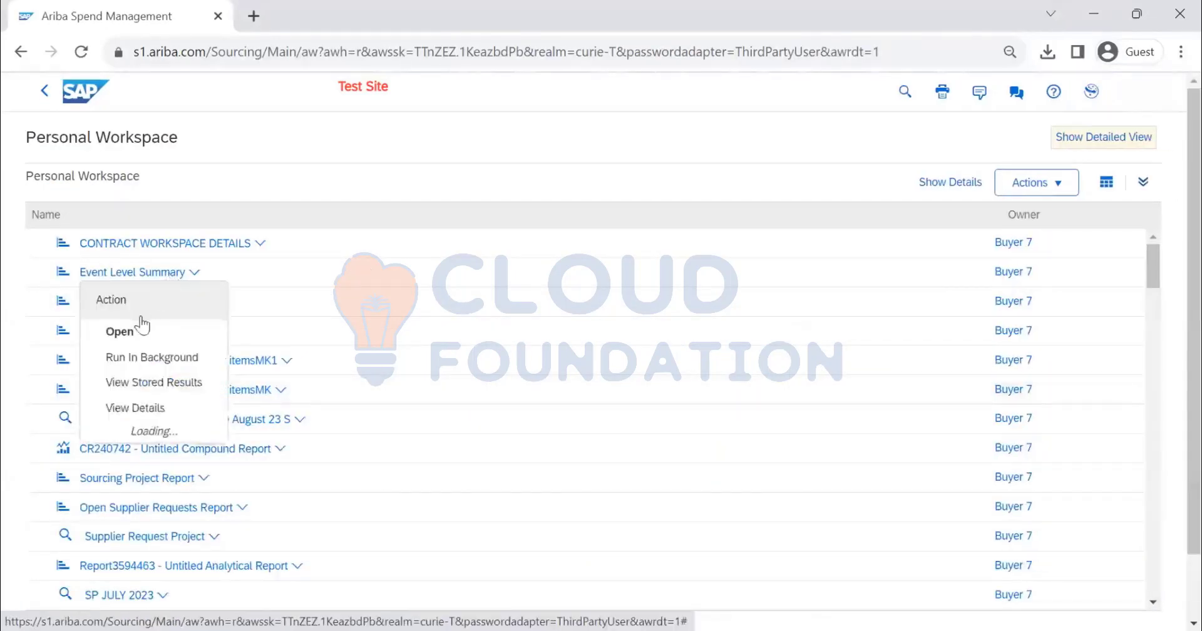
{"action": "left_click", "coordinate": [149, 281]}
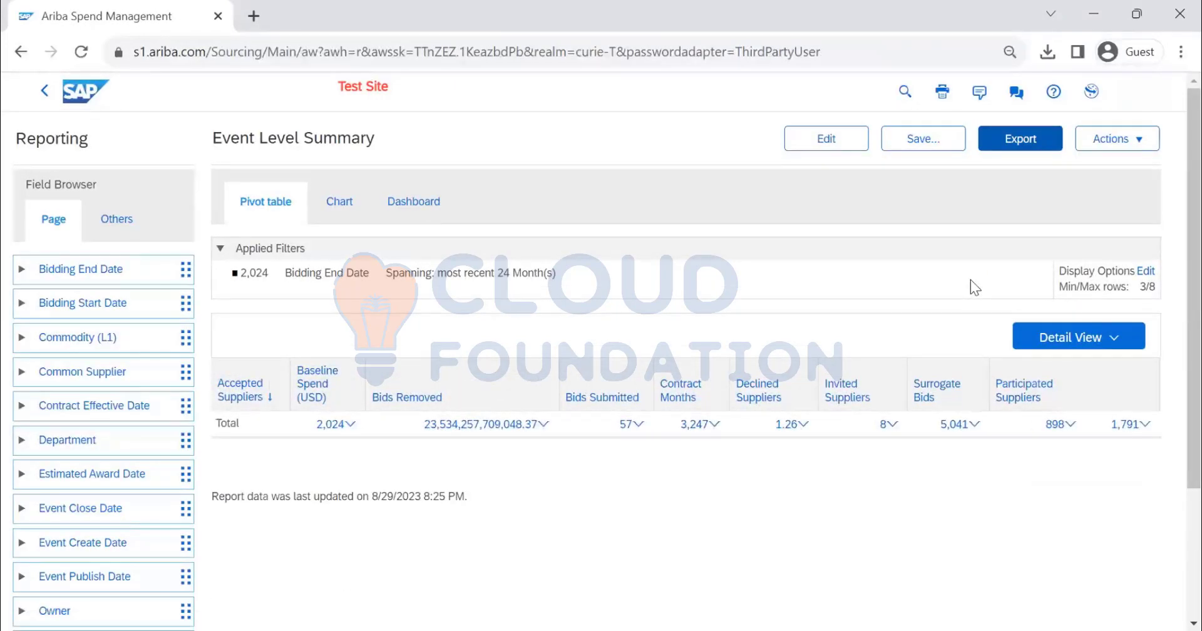
Examine the additional actions available for the Event Level Summary report
{"action": "left_click", "coordinate": [1116, 139]}
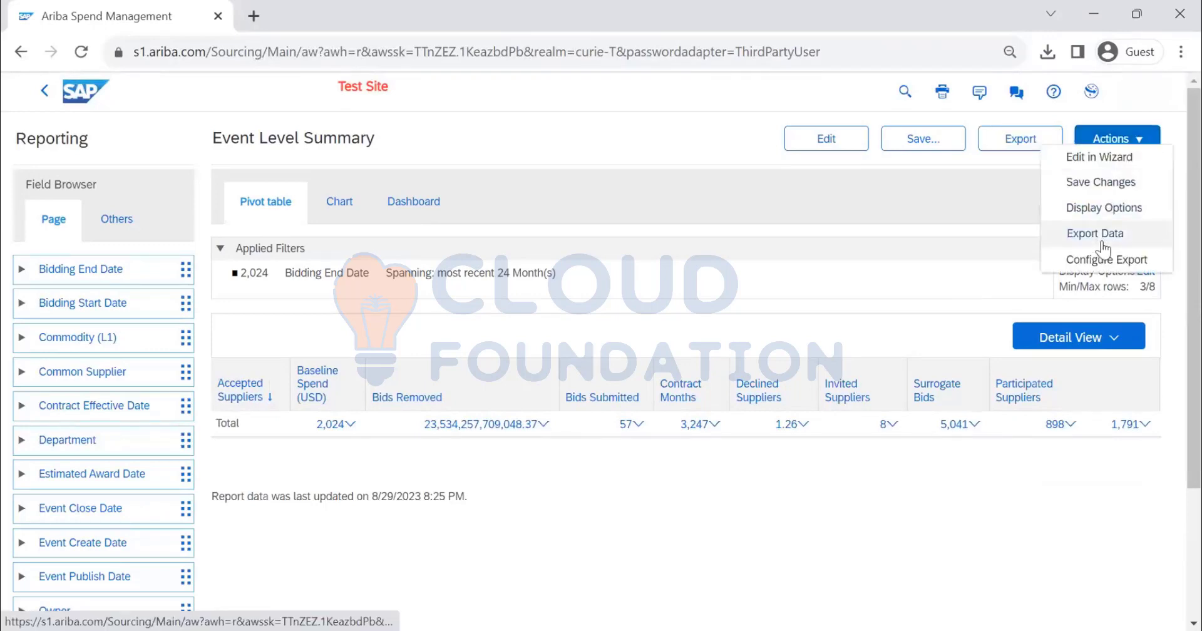
{"action": "left_click", "coordinate": [941, 198]}
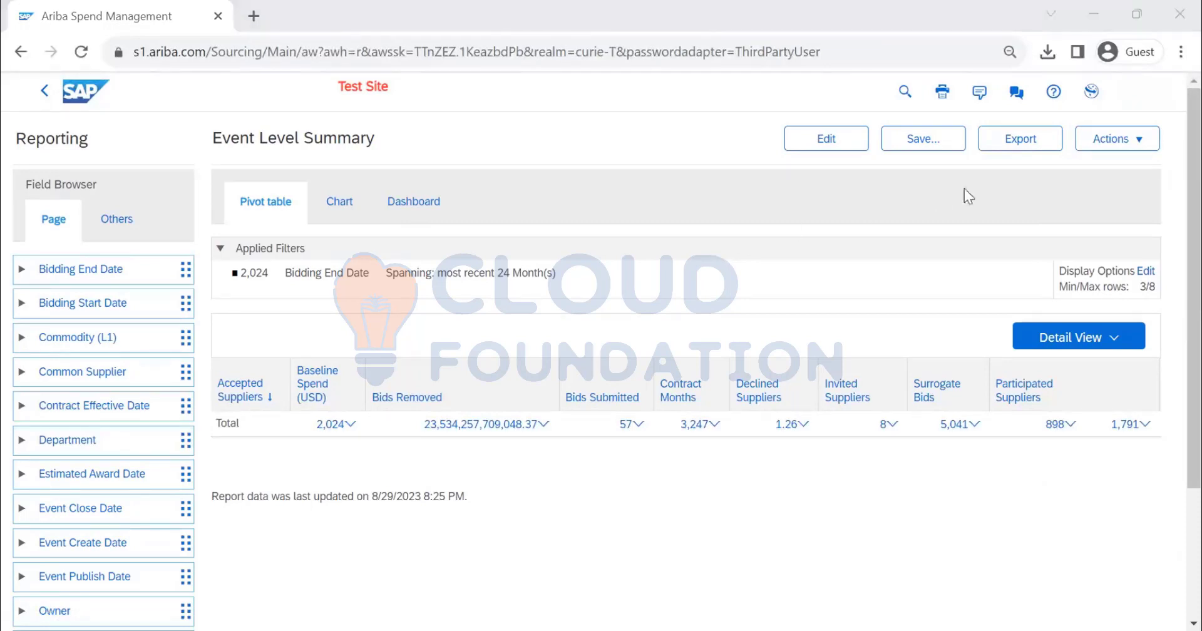
{"action": "left_click", "coordinate": [1111, 138]}
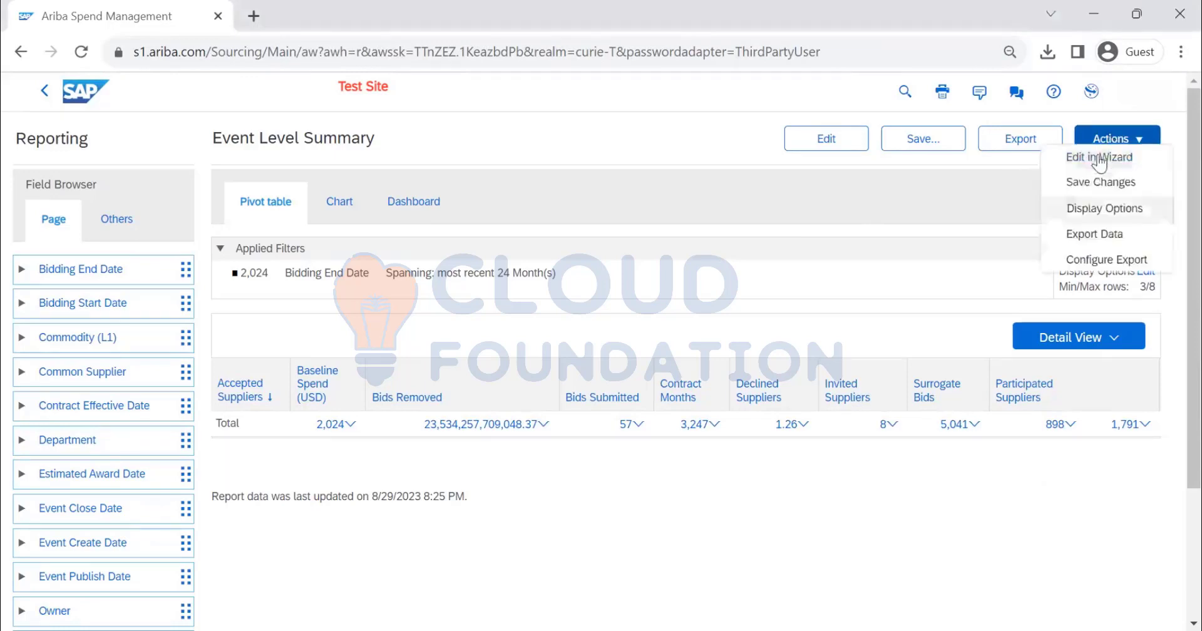
Export the Event Level Summary report to Excel, save it as (Pivot_Area_Pie_Excel2007) (4) in Downloads, and show the file in its folder
{"action": "left_click", "coordinate": [1016, 148]}
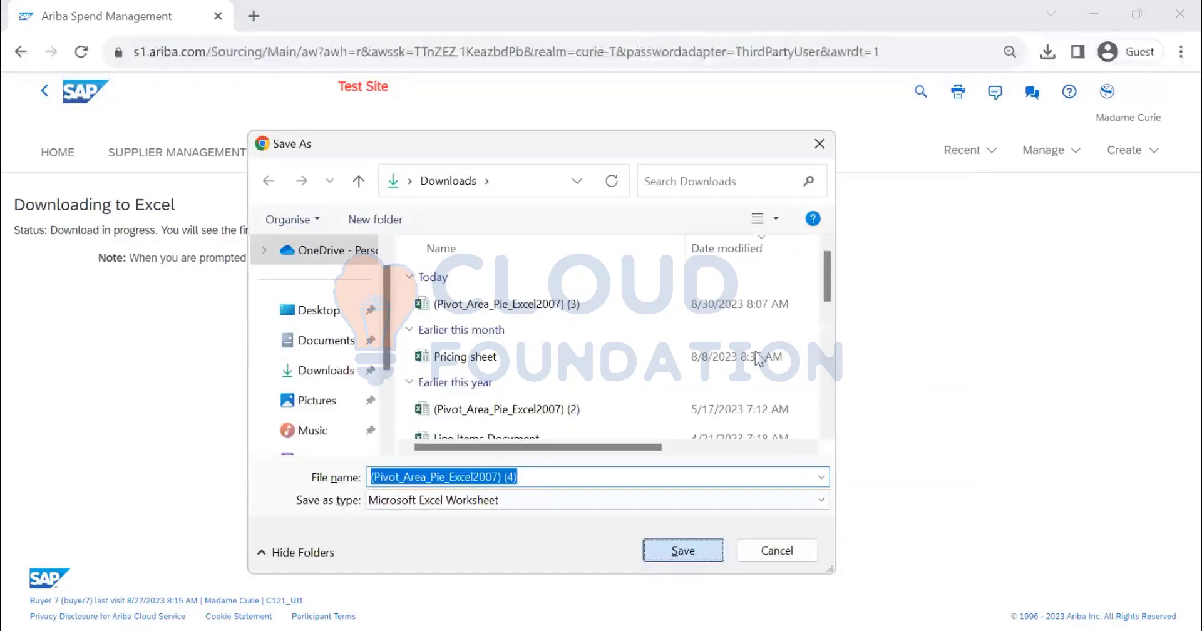
{"action": "key", "text": "Return"}
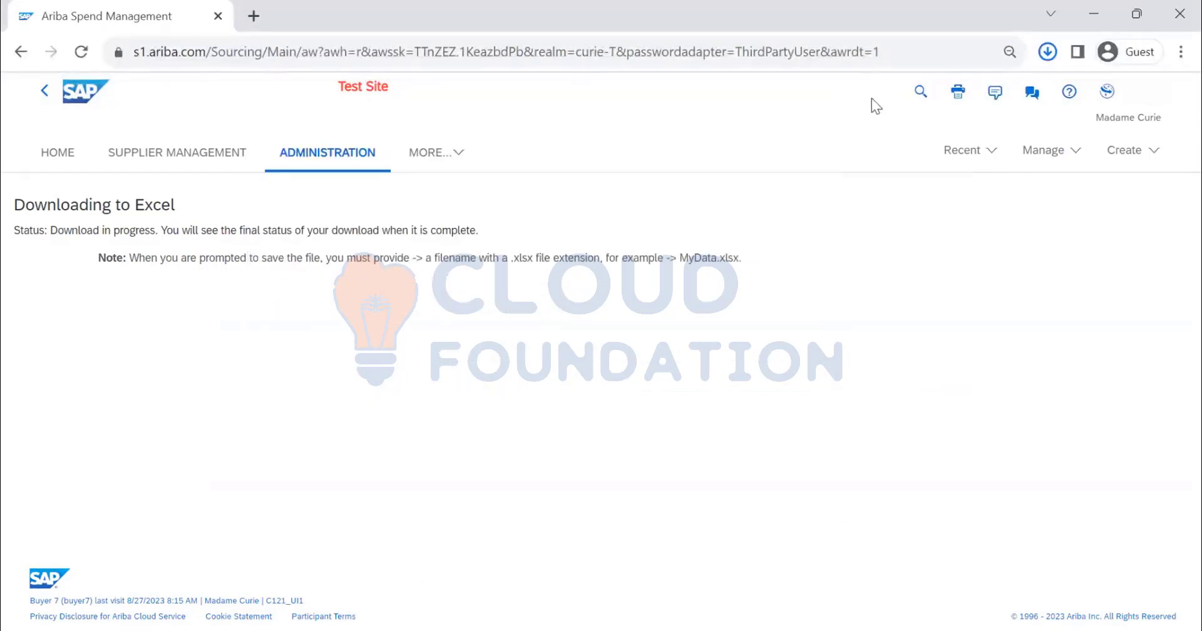
{"action": "mouse_move", "coordinate": [903, 151]}
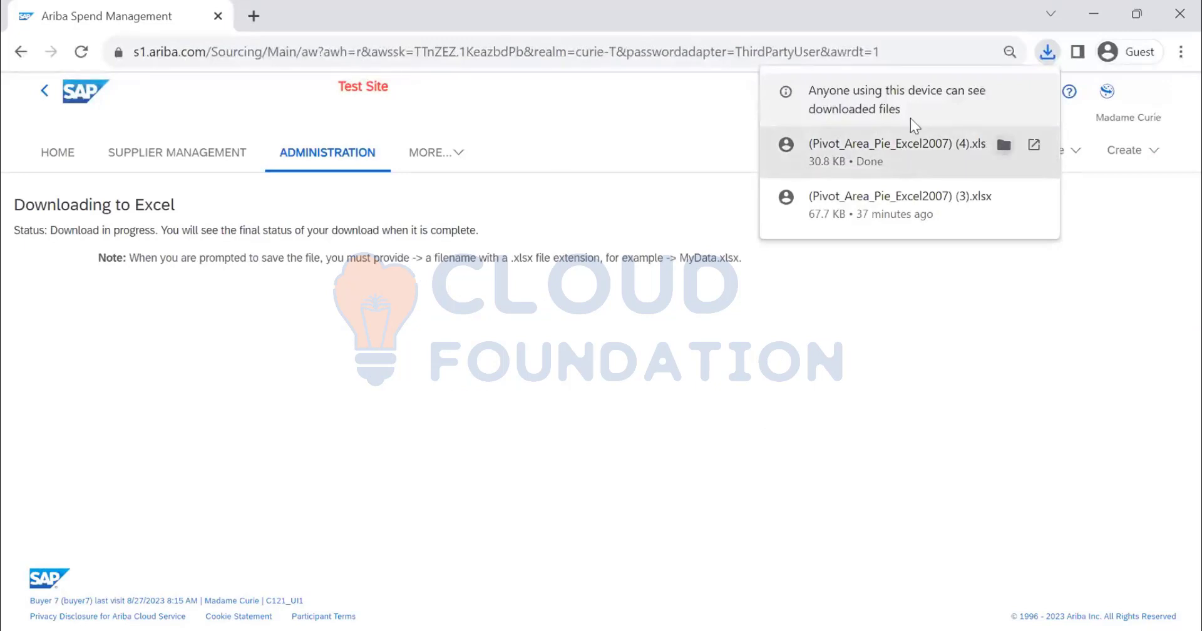
{"action": "left_click", "coordinate": [1004, 146]}
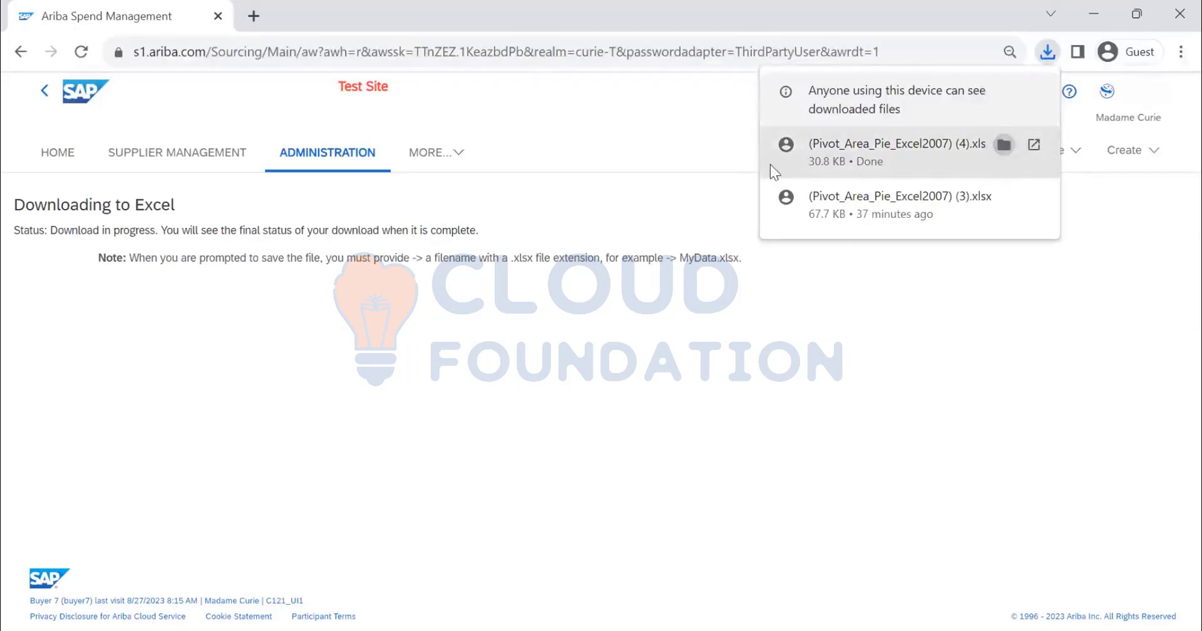
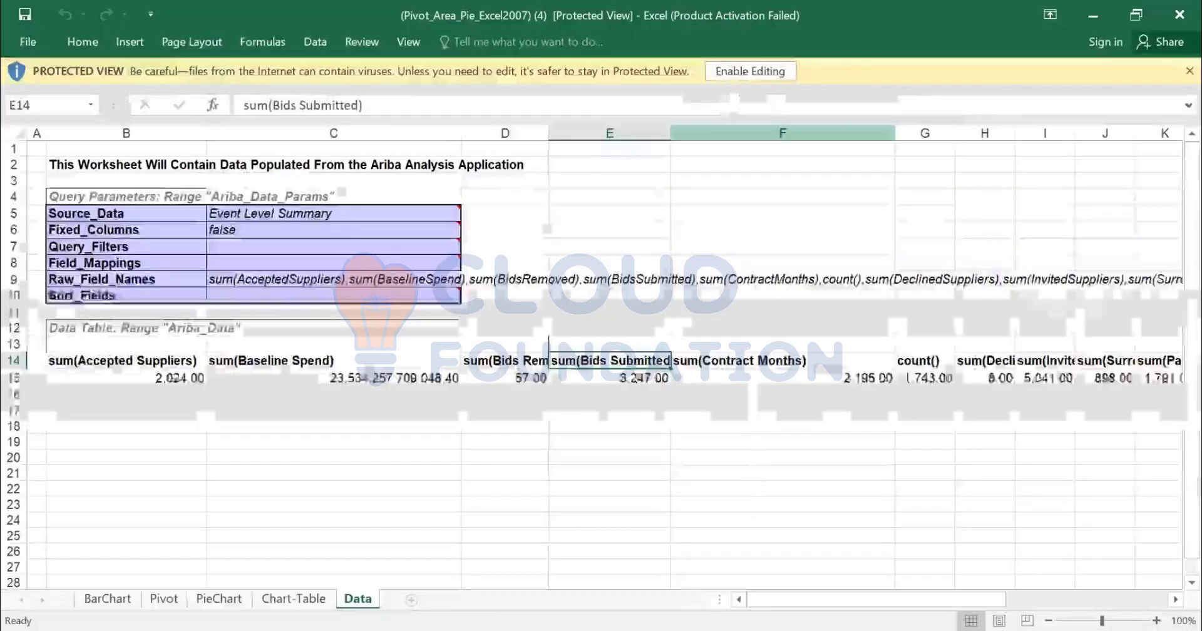
Enable editing in the exported workbook, switch back to SAP Ariba and close the export results
{"action": "left_click", "coordinate": [758, 225]}
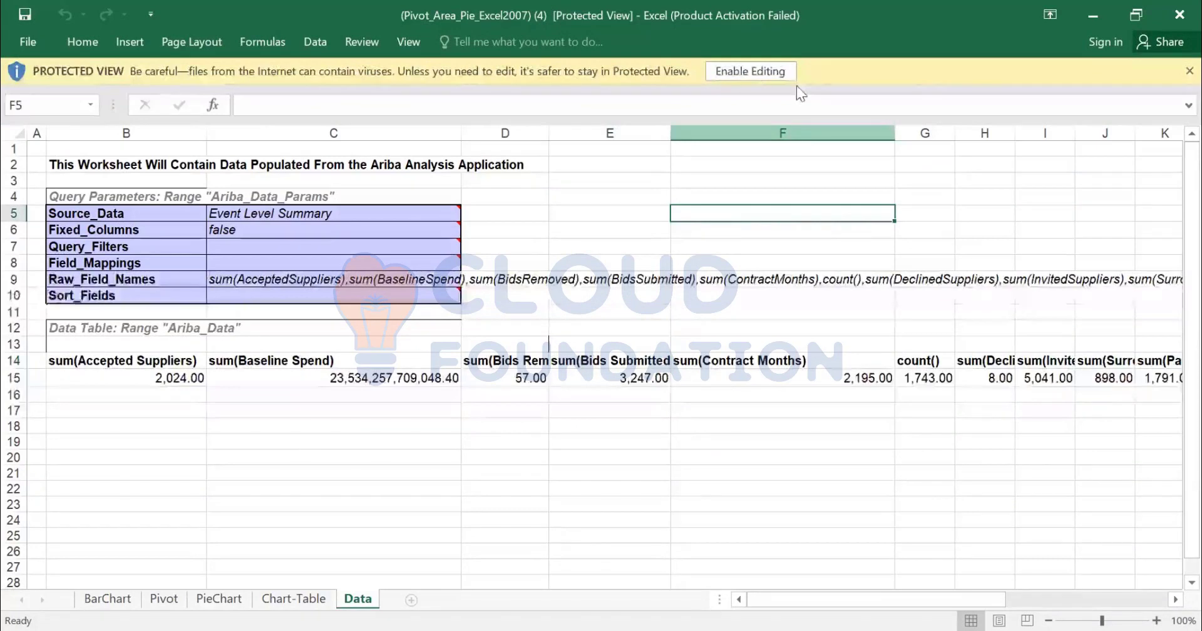
{"action": "left_click", "coordinate": [748, 80]}
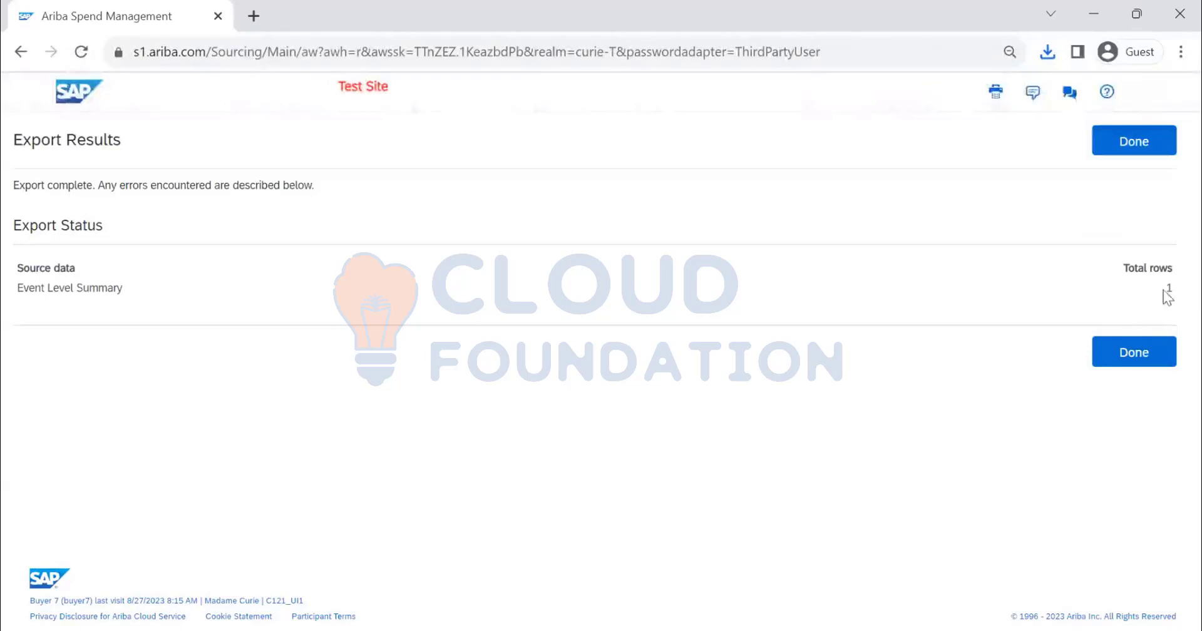
{"action": "left_click", "coordinate": [1129, 368]}
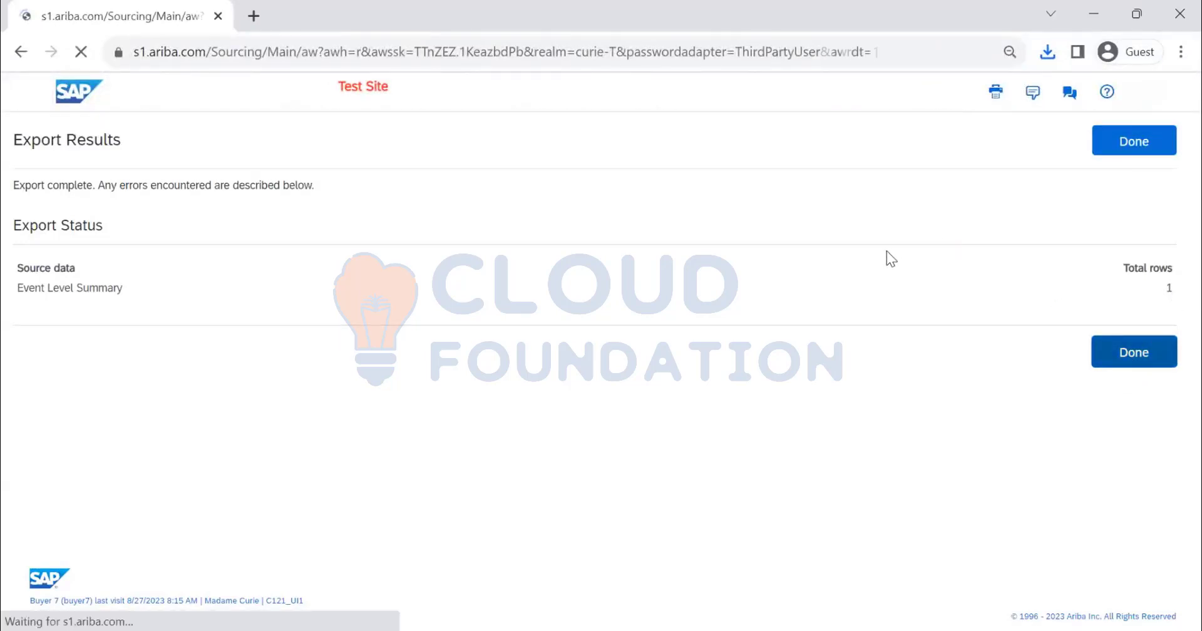
Drill down the Accepted Suppliers total in the pivot table by Event Close Date year
{"action": "left_click", "coordinate": [1068, 341]}
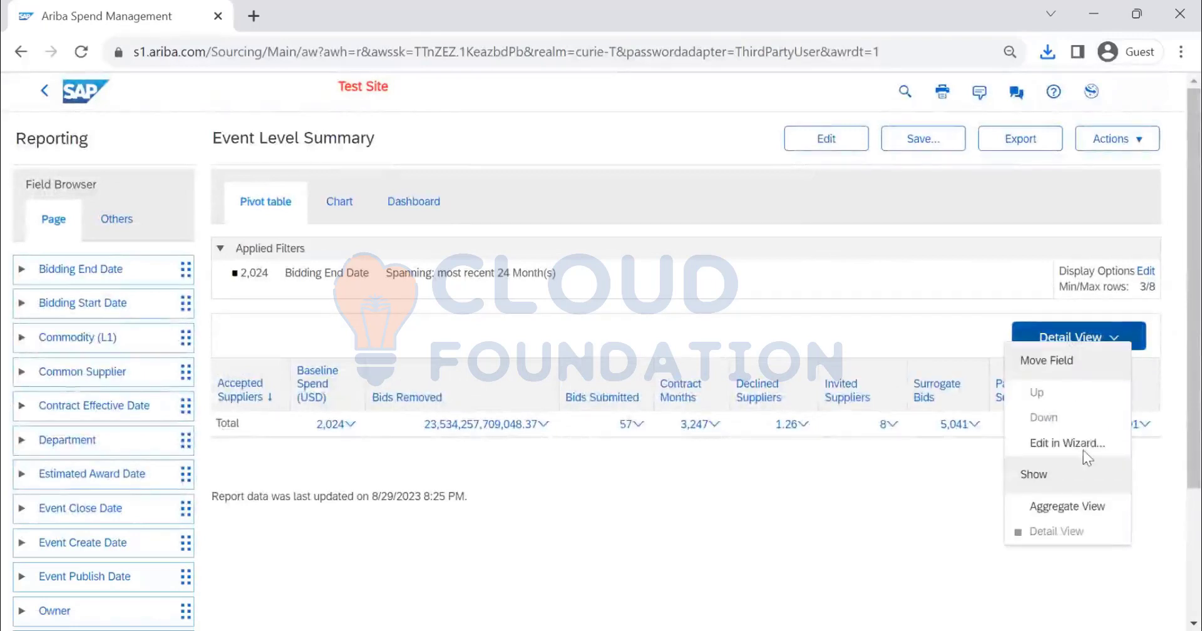
{"action": "left_click", "coordinate": [762, 516]}
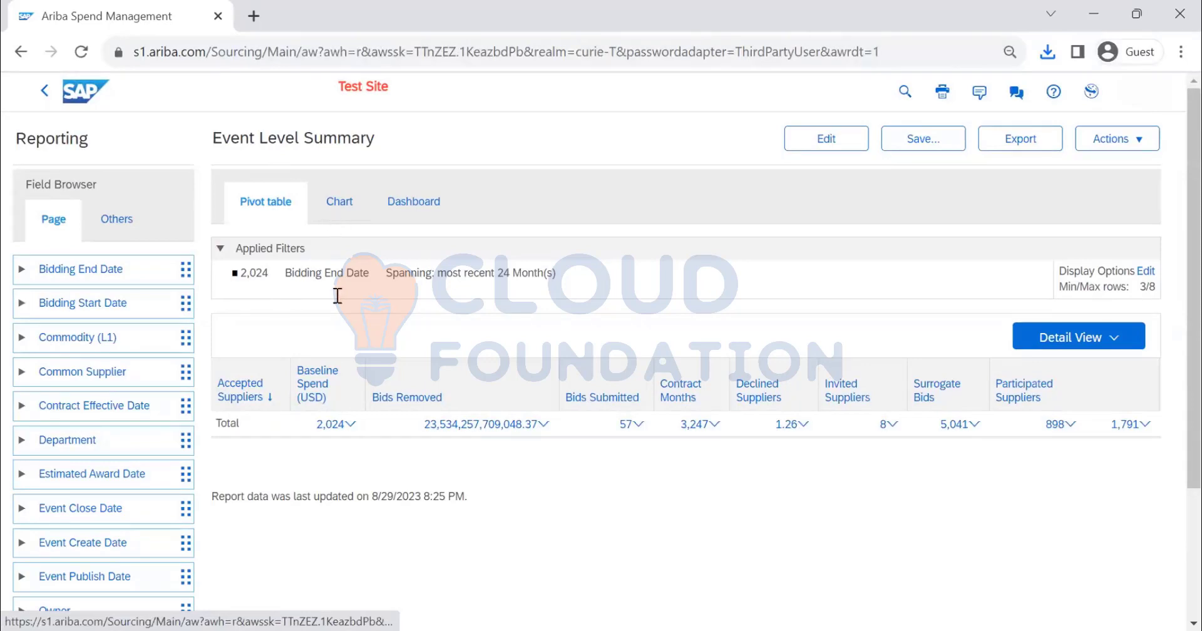
{"action": "left_click", "coordinate": [356, 427]}
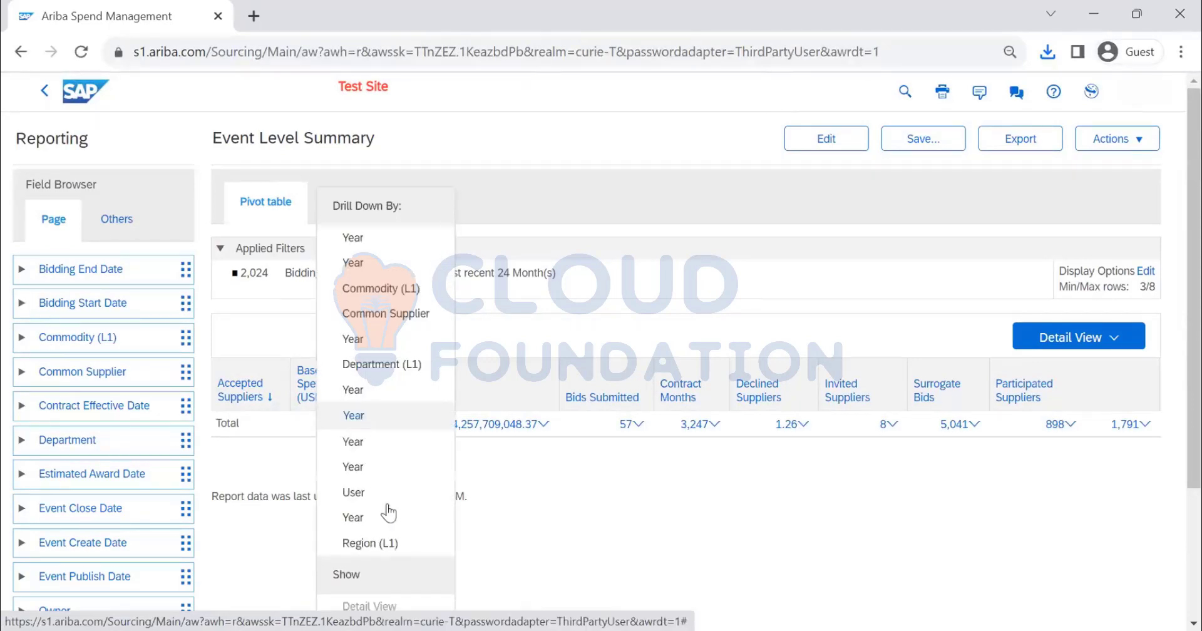
{"action": "left_click", "coordinate": [380, 407]}
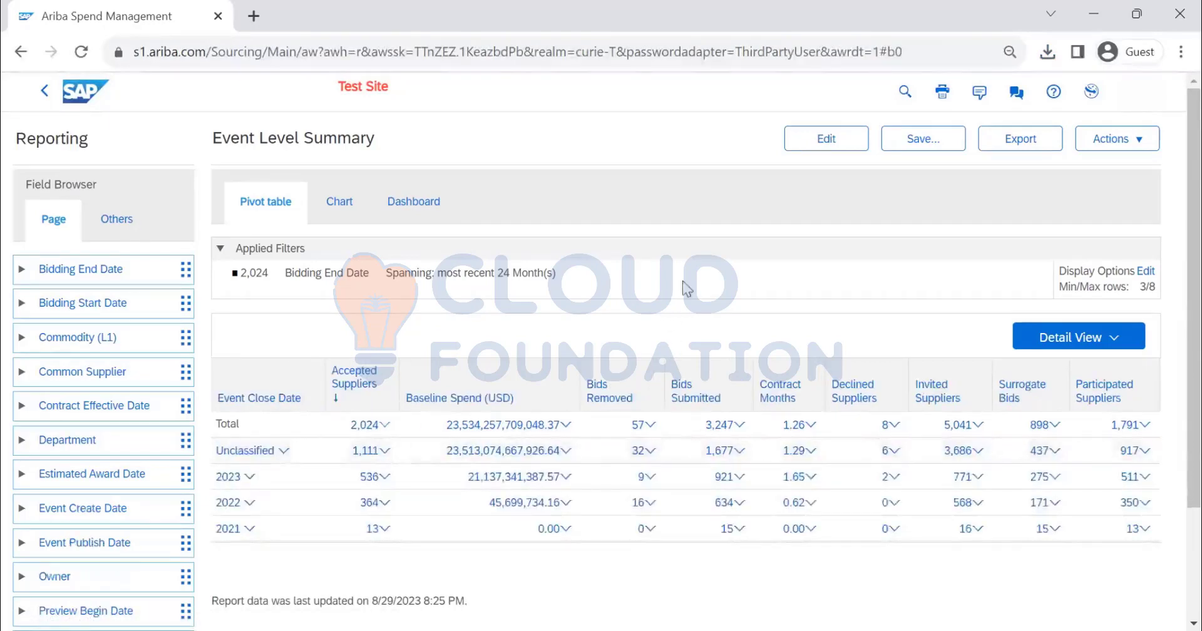
Drill down the 2023 row of the pivot table by Quarter
{"action": "scroll", "coordinate": [699, 290], "scroll_direction": "down", "scroll_amount": 2}
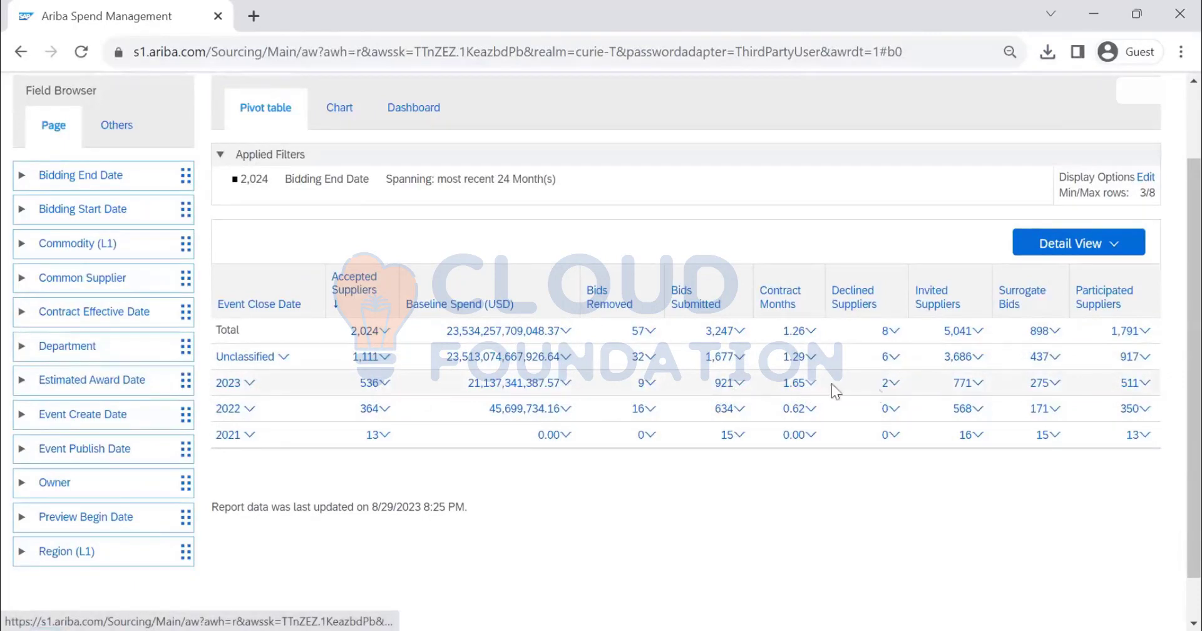
{"action": "left_click", "coordinate": [250, 384]}
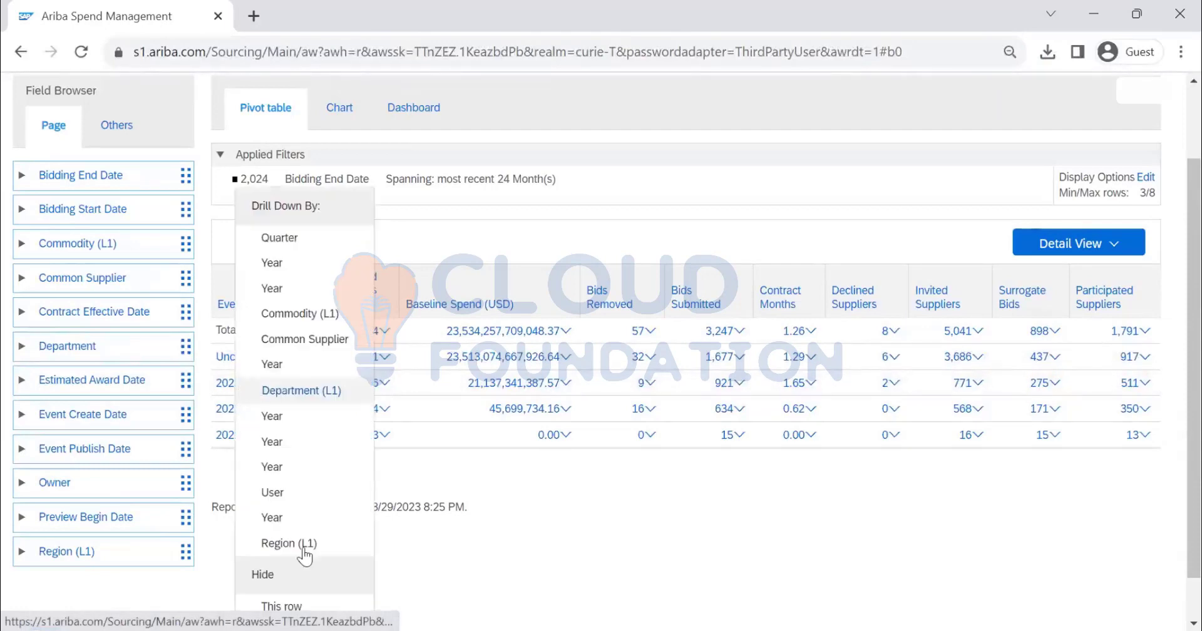
{"action": "left_click", "coordinate": [287, 238]}
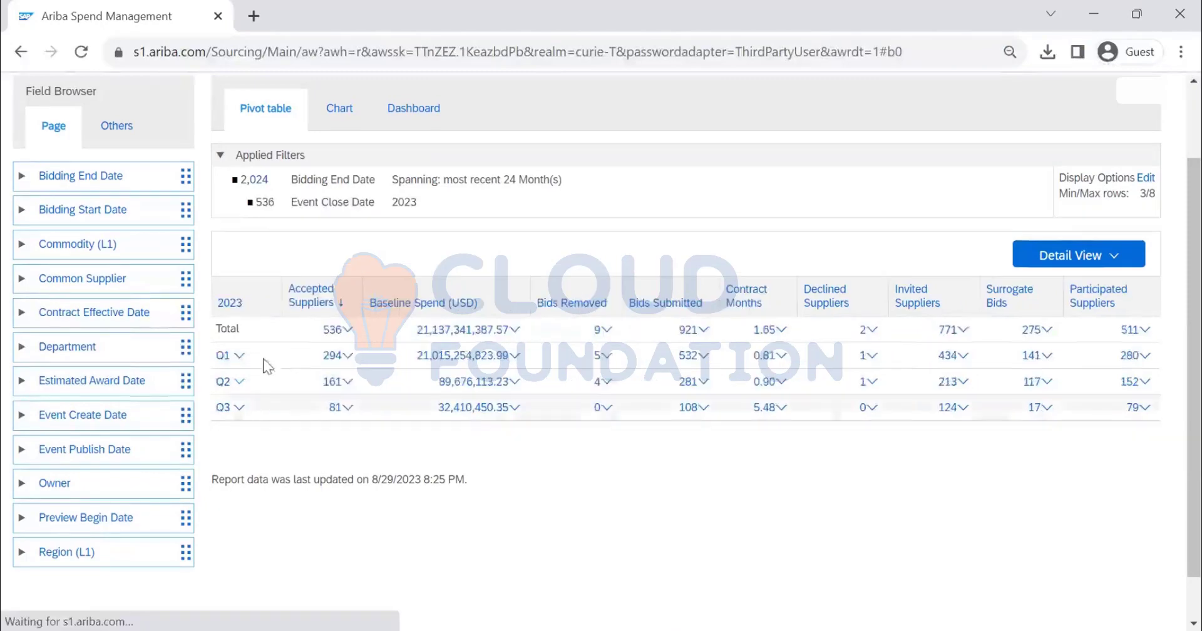
Export the drilled-down report data to Excel, save it as (Pivot_Area_Pie_Excel2007) (5) in Downloads, and close the export results
{"action": "scroll", "coordinate": [1027, 327], "scroll_direction": "up", "scroll_amount": 3}
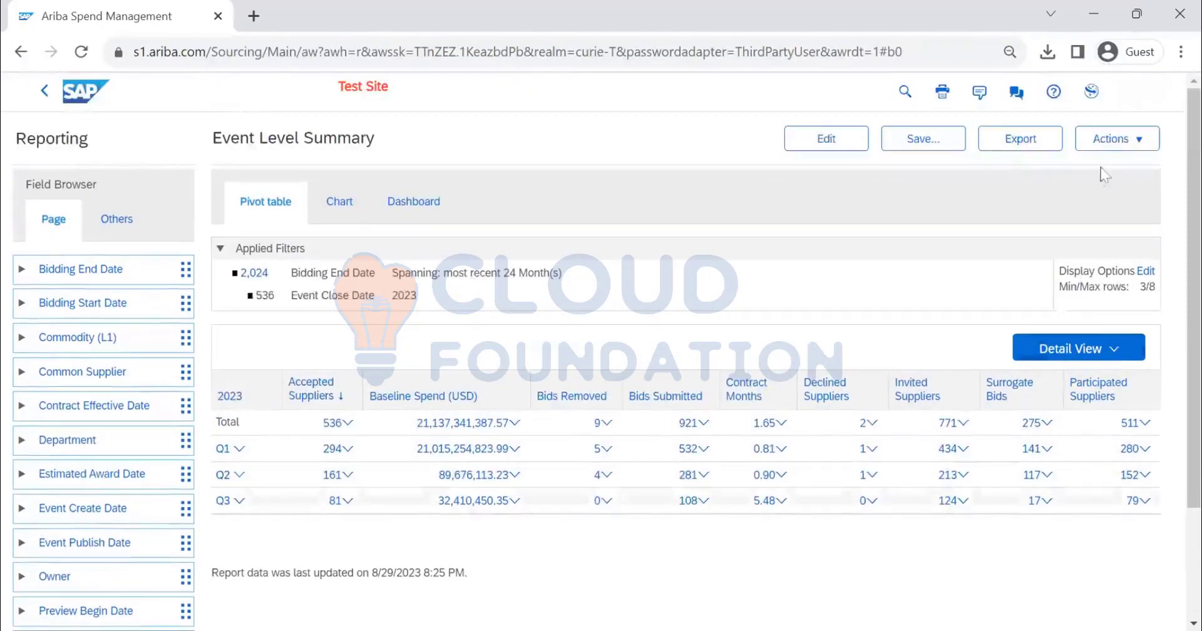
{"action": "left_click", "coordinate": [1109, 138]}
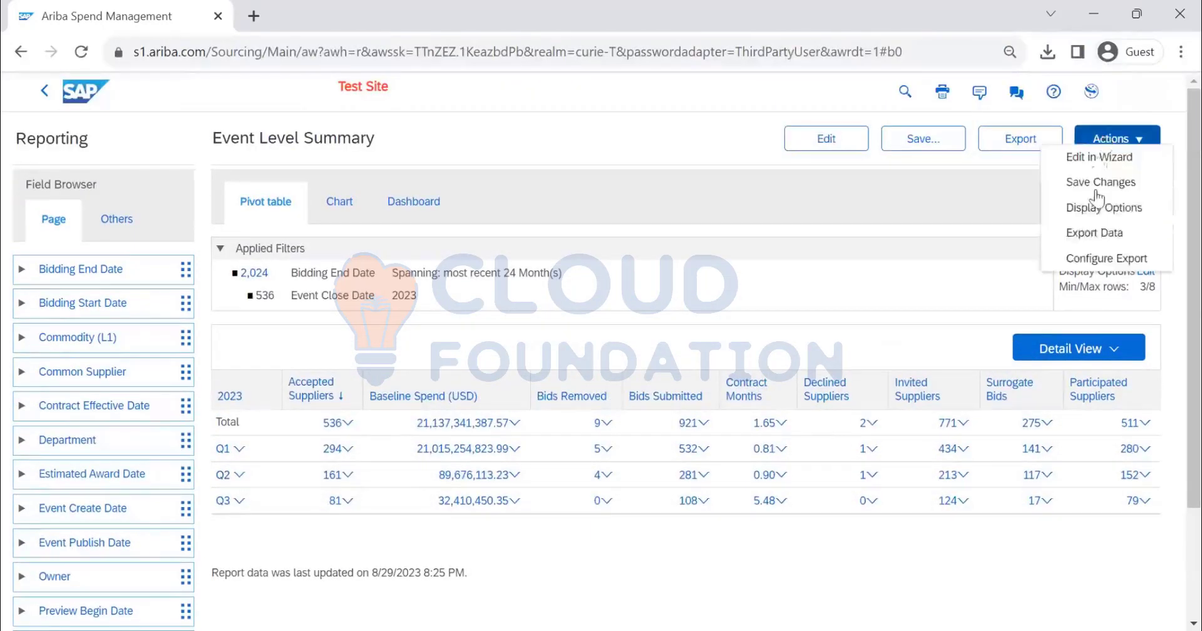
{"action": "left_click", "coordinate": [1096, 233]}
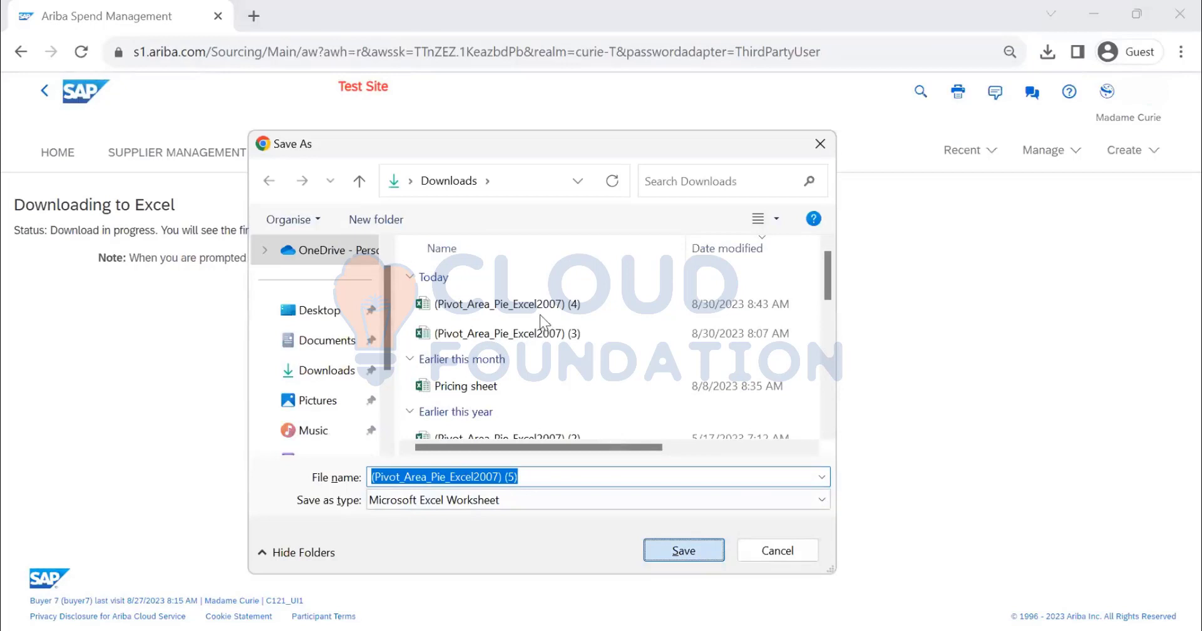
{"action": "key", "text": "Return"}
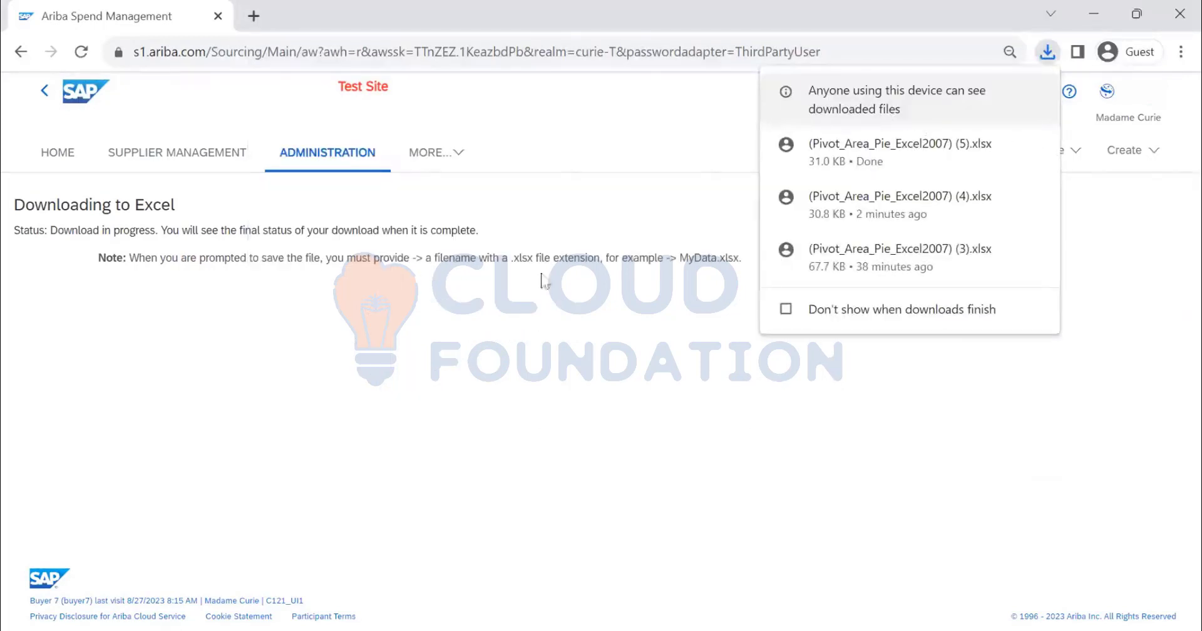
{"action": "left_click_drag", "start_coordinate": [683, 257], "coordinate": [740, 258]}
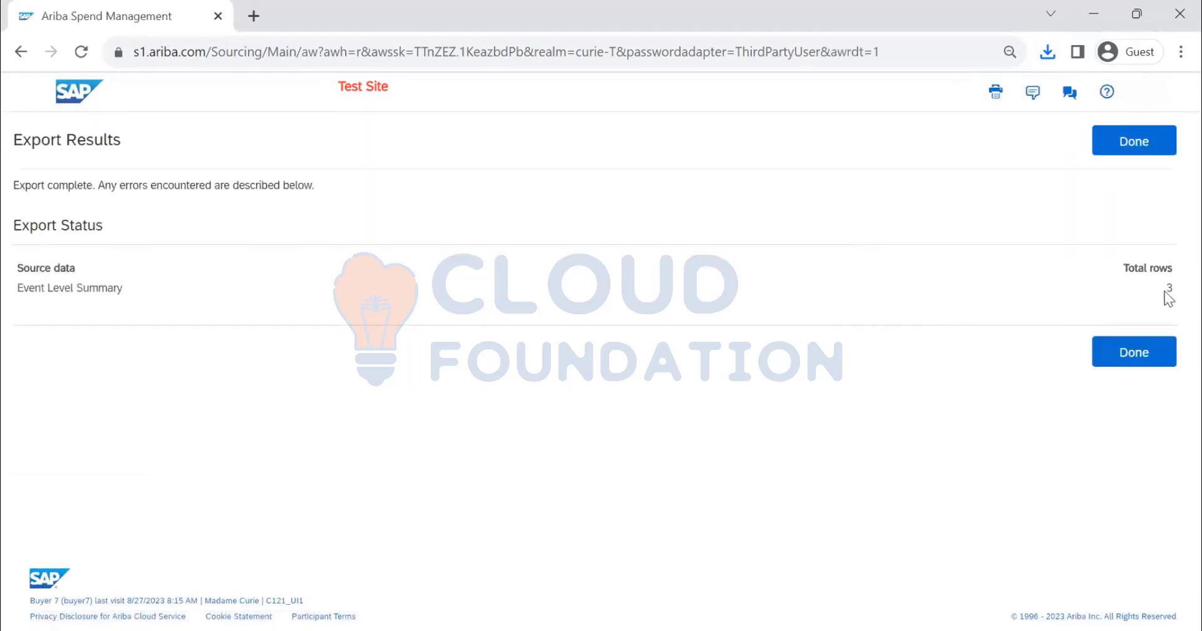
{"action": "left_click", "coordinate": [1143, 355]}
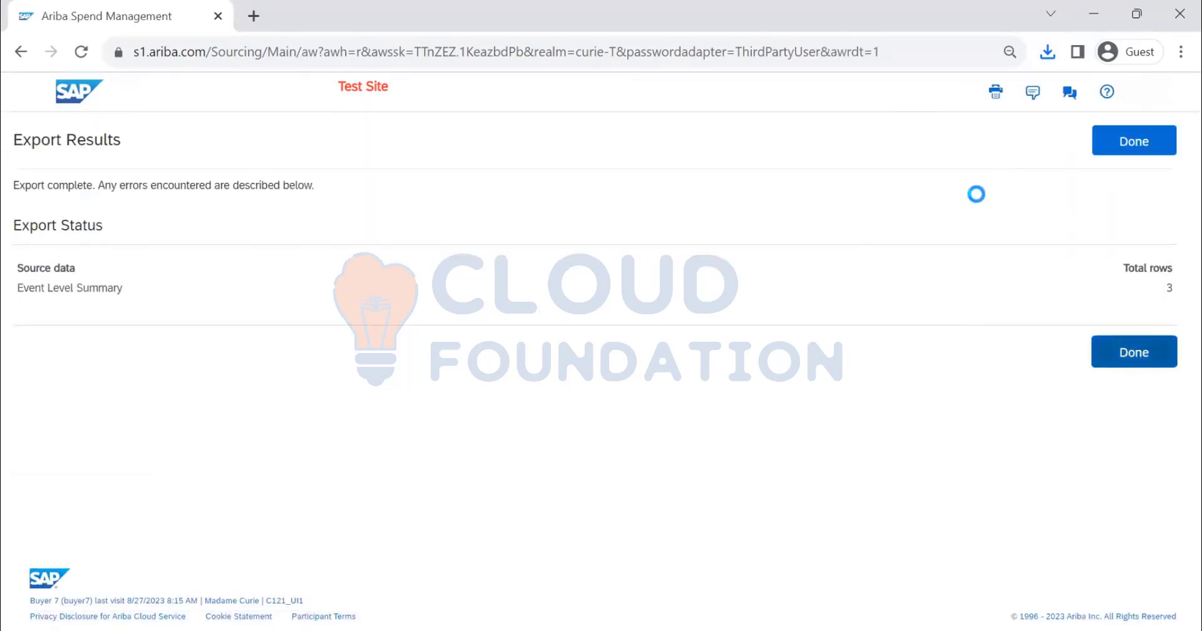
{"action": "left_click", "coordinate": [1100, 144]}
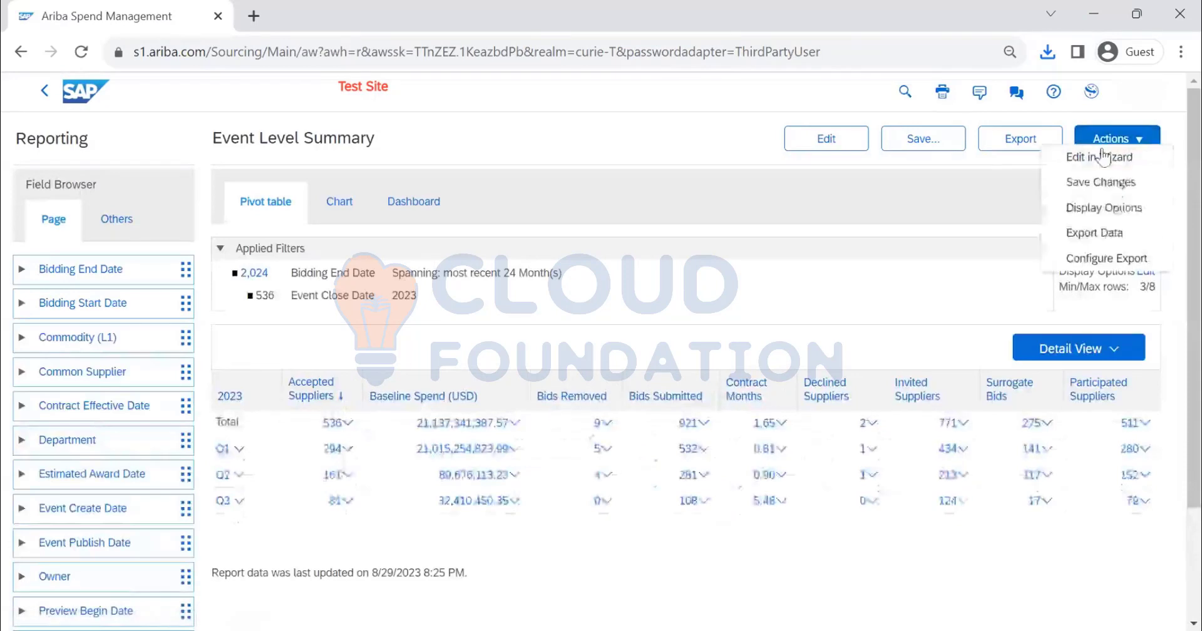
{"action": "left_click", "coordinate": [1101, 233]}
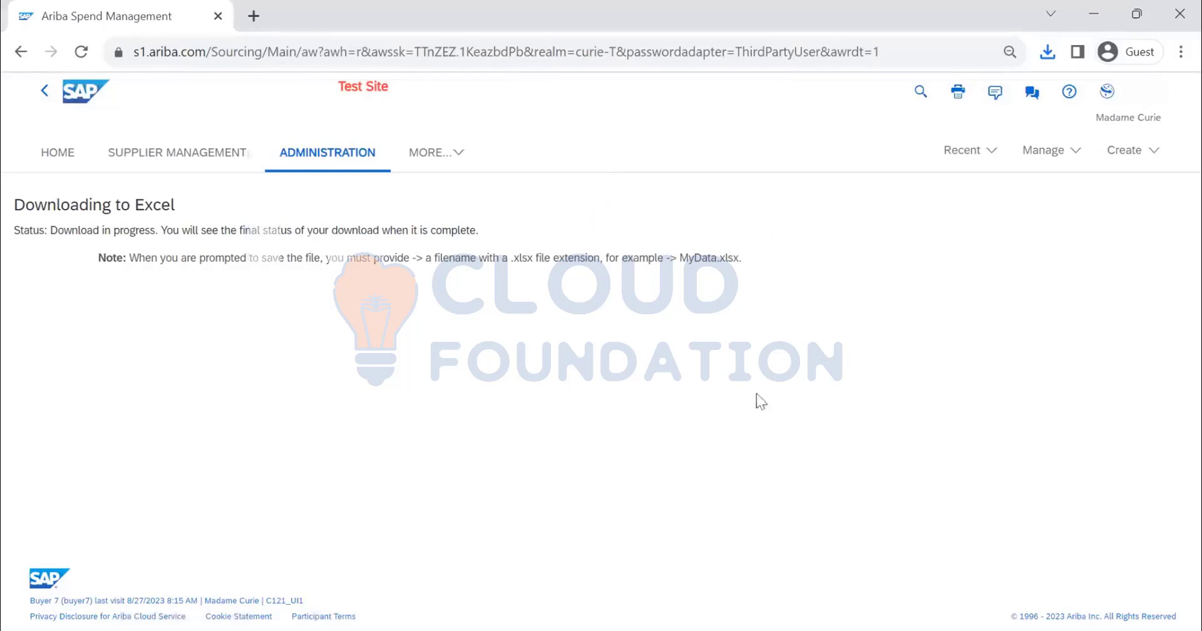
{"action": "left_click", "coordinate": [788, 551]}
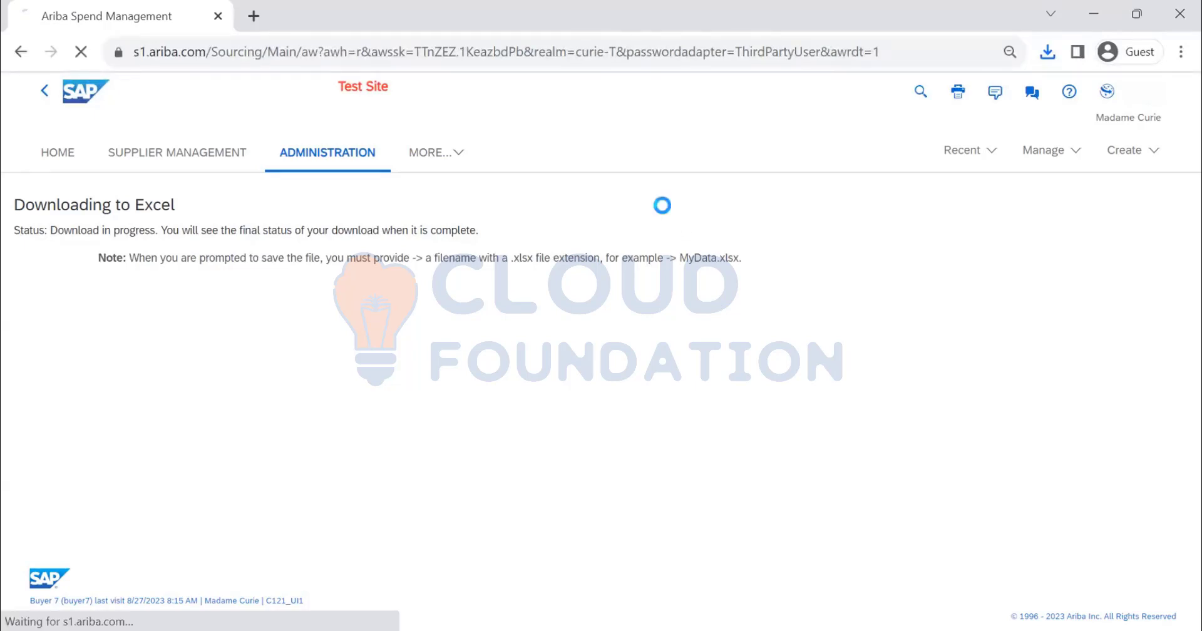
{"action": "left_click", "coordinate": [1130, 368]}
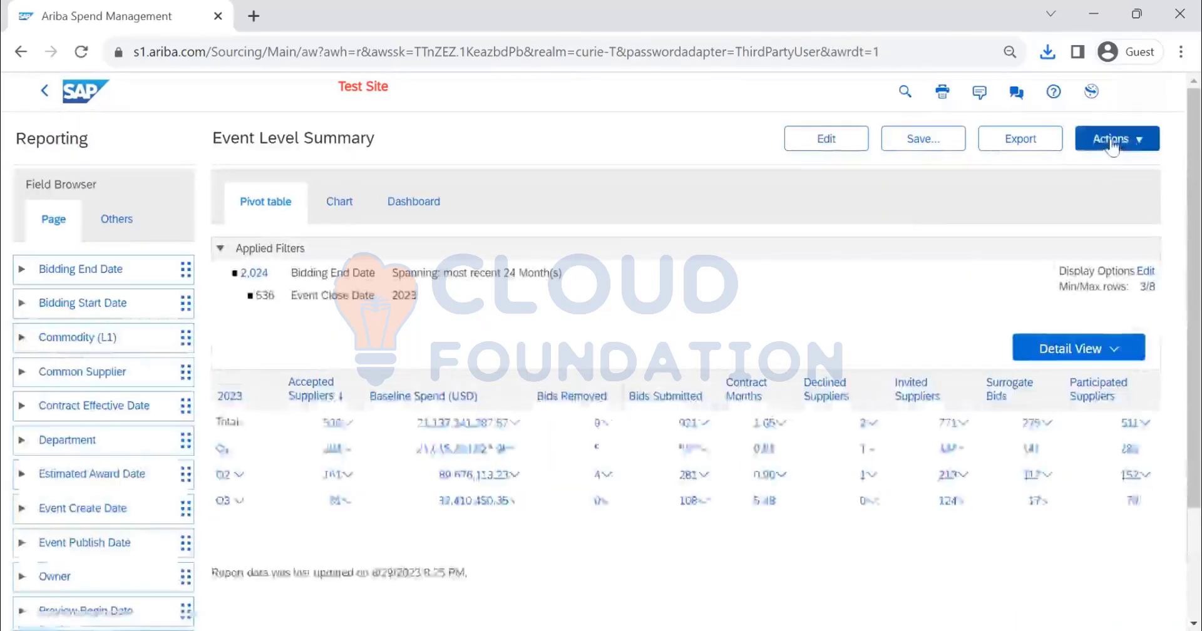
Configure the export for comma-separated value (CSV) format with the current pivot table contents, save it as Event Level Summary.csv, and close the export results
{"action": "left_click", "coordinate": [1113, 139]}
{"action": "left_click", "coordinate": [1110, 258]}
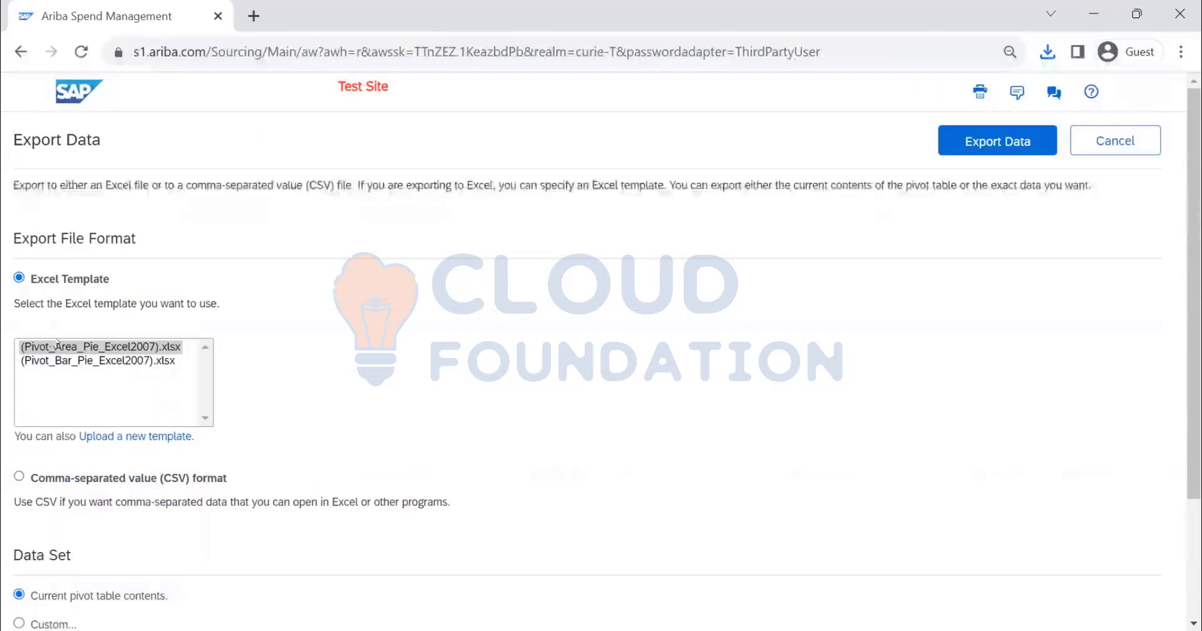
{"action": "scroll", "coordinate": [95, 479], "scroll_direction": "down", "scroll_amount": 3}
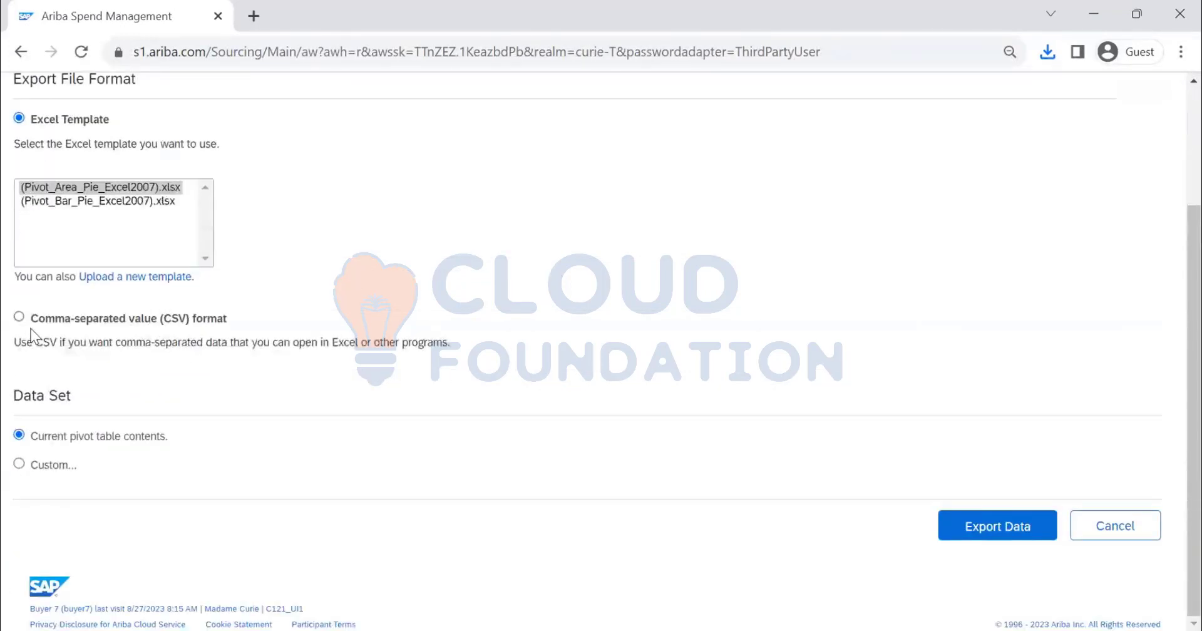
{"action": "left_click", "coordinate": [31, 325]}
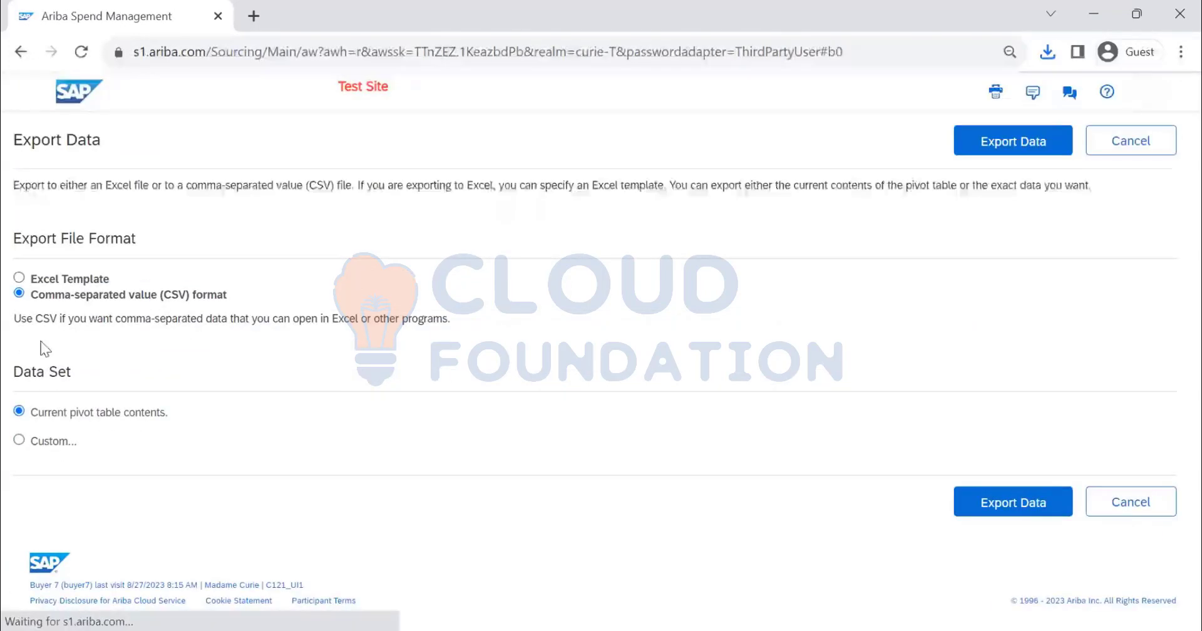
{"action": "left_click", "coordinate": [1042, 147]}
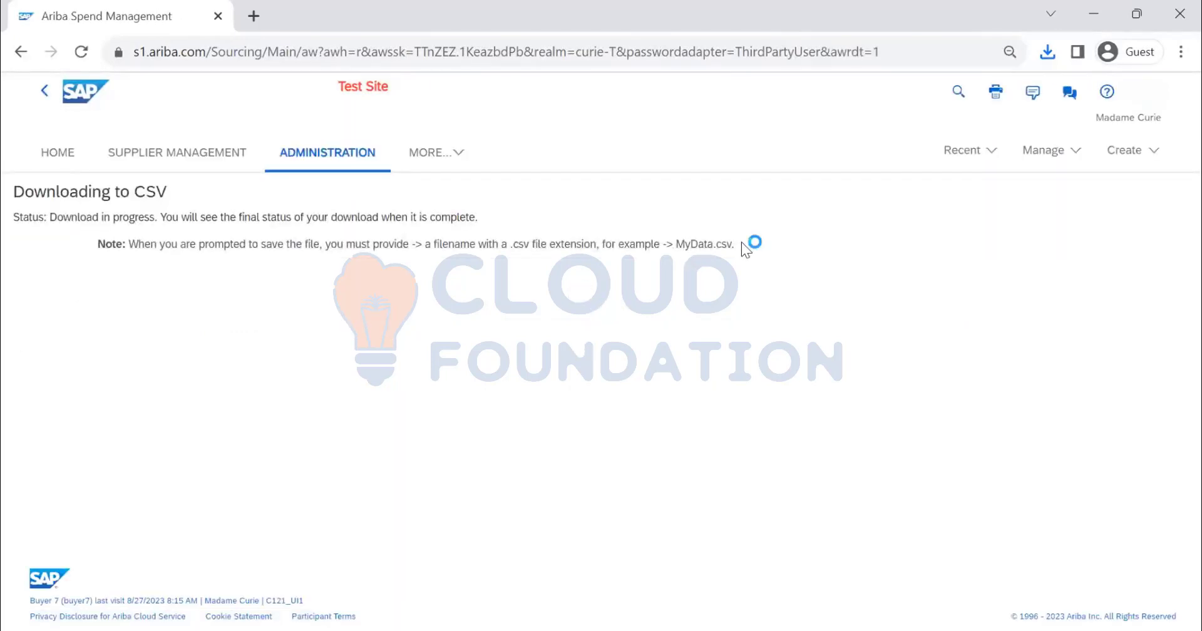
{"action": "left_click", "coordinate": [696, 553]}
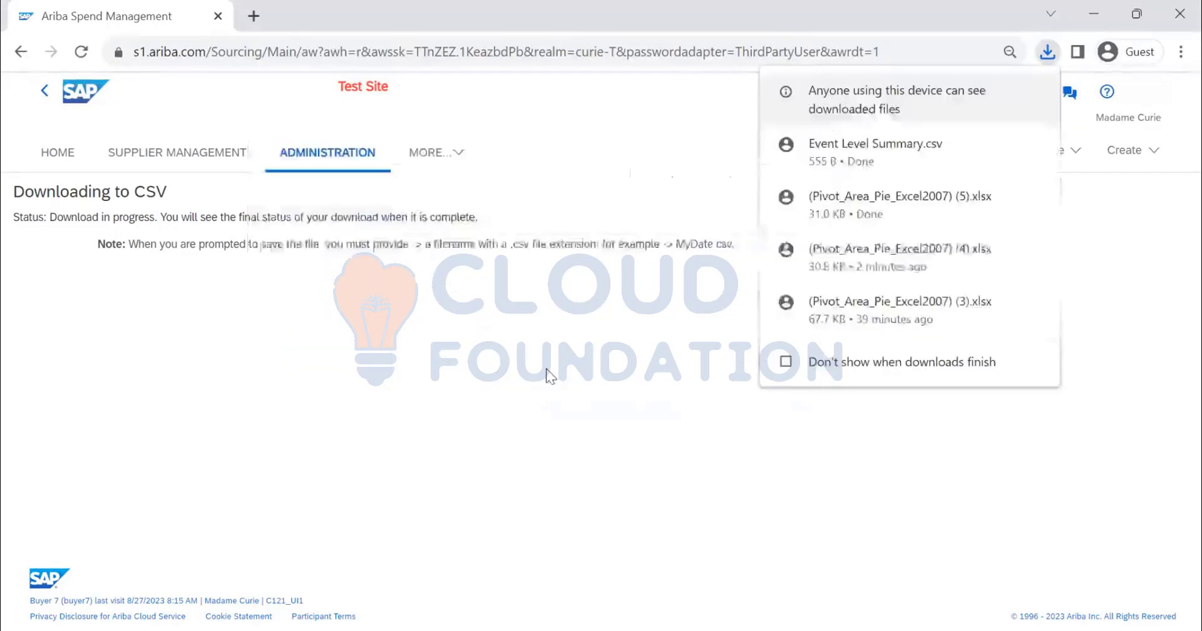
{"action": "left_click", "coordinate": [638, 348]}
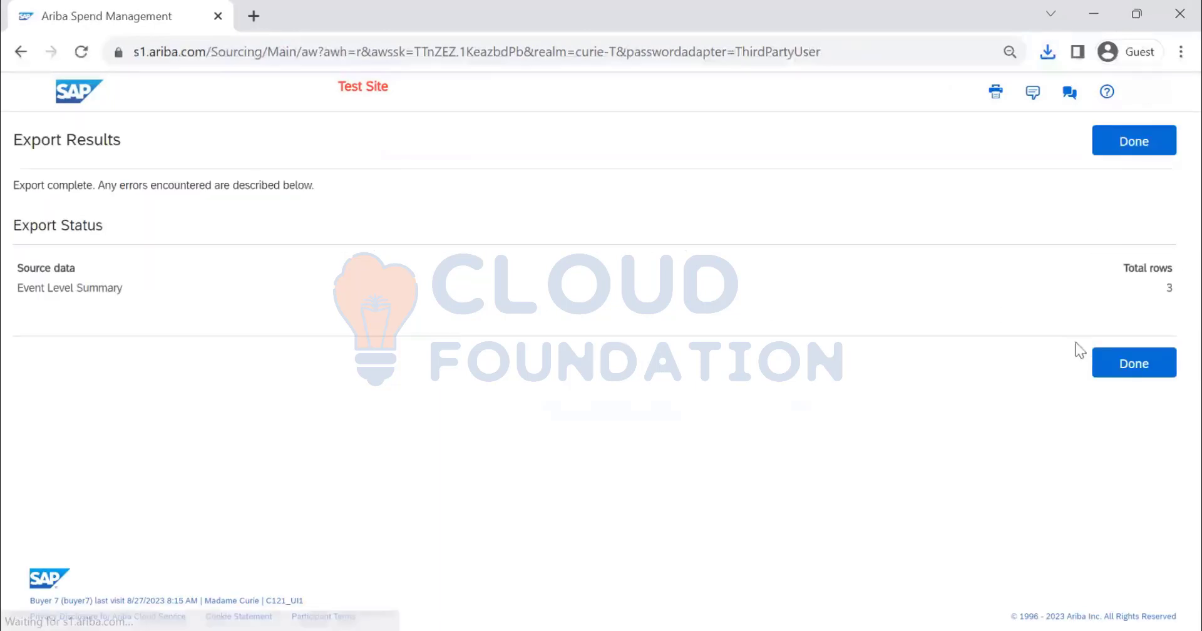
{"action": "left_click", "coordinate": [1121, 369]}
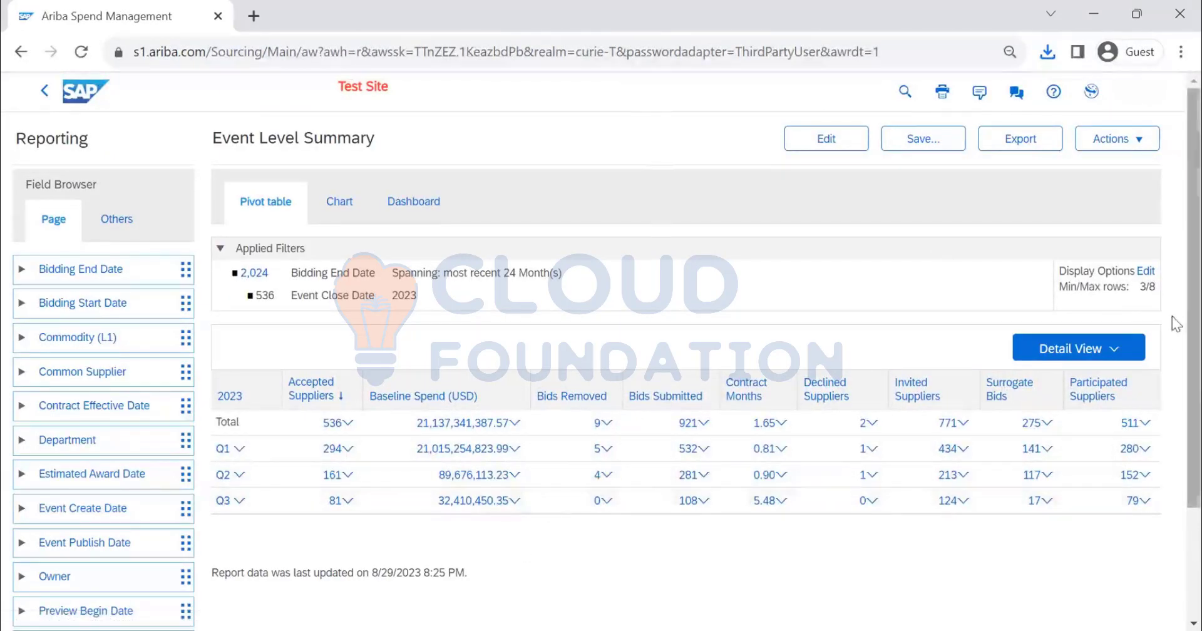
In the pivot table's display options, set the maximum number of rows shown to All
{"action": "left_click", "coordinate": [1149, 276]}
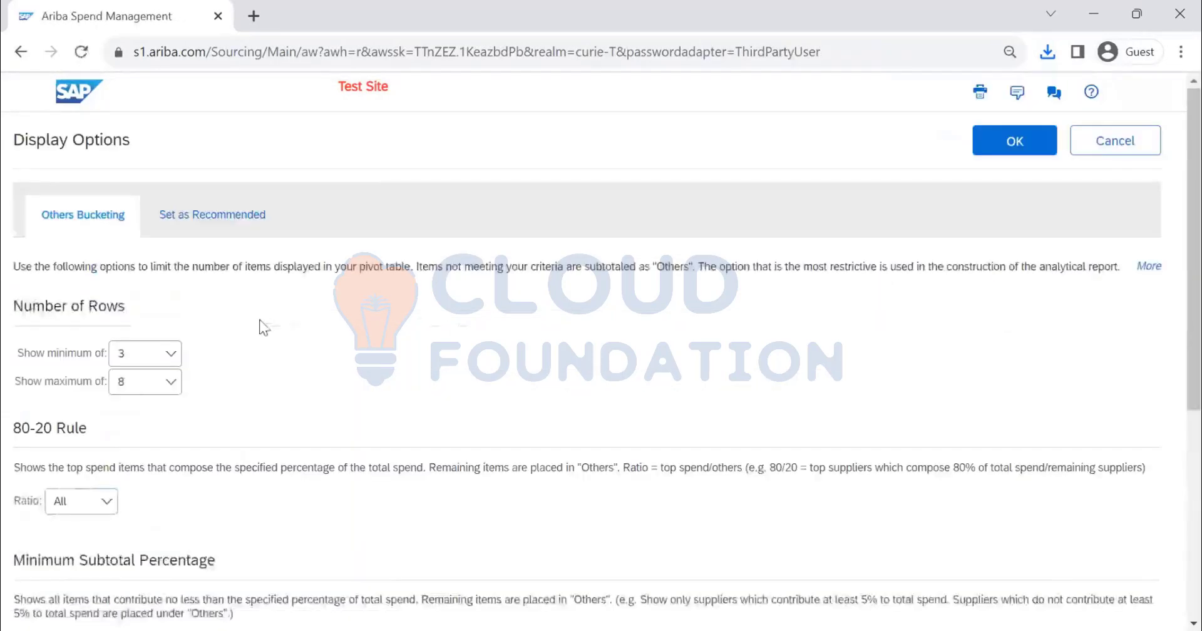
{"action": "scroll", "coordinate": [41, 216], "scroll_direction": "down", "scroll_amount": 3}
{"action": "scroll", "coordinate": [187, 174], "scroll_direction": "up", "scroll_amount": 1}
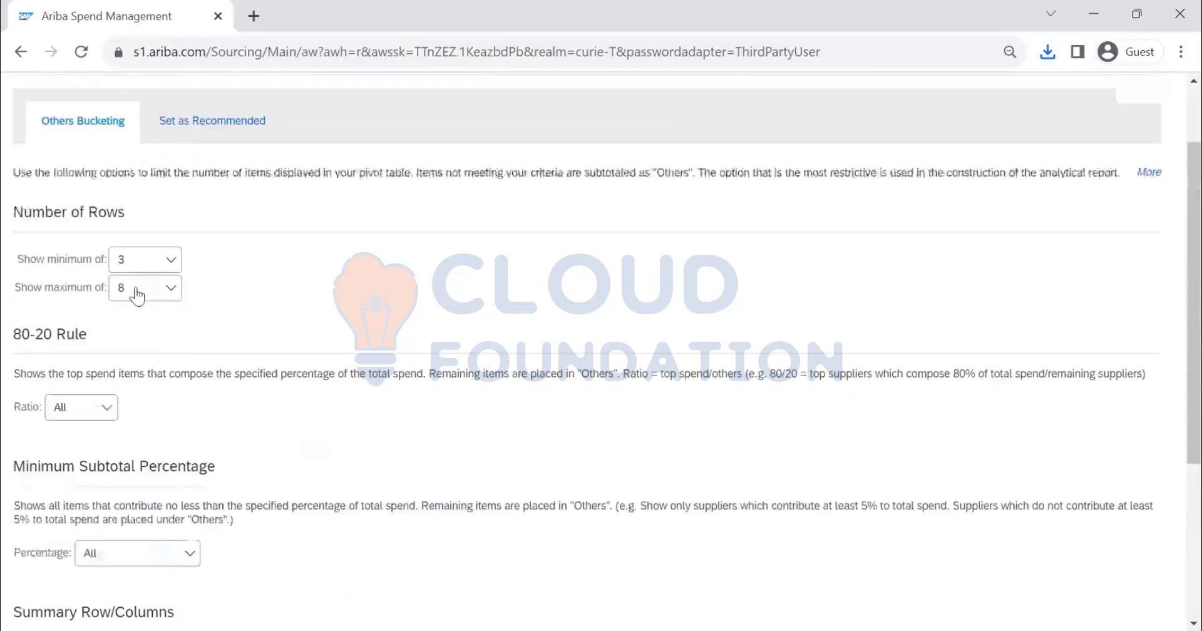
{"action": "left_click", "coordinate": [143, 299]}
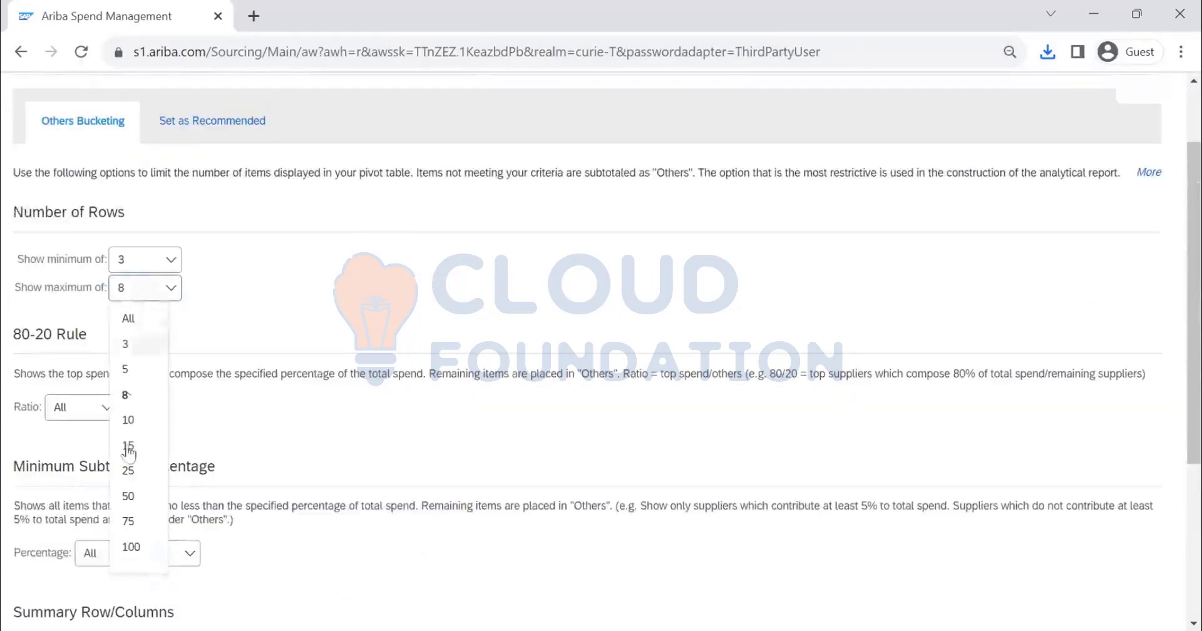
{"action": "left_click", "coordinate": [138, 548]}
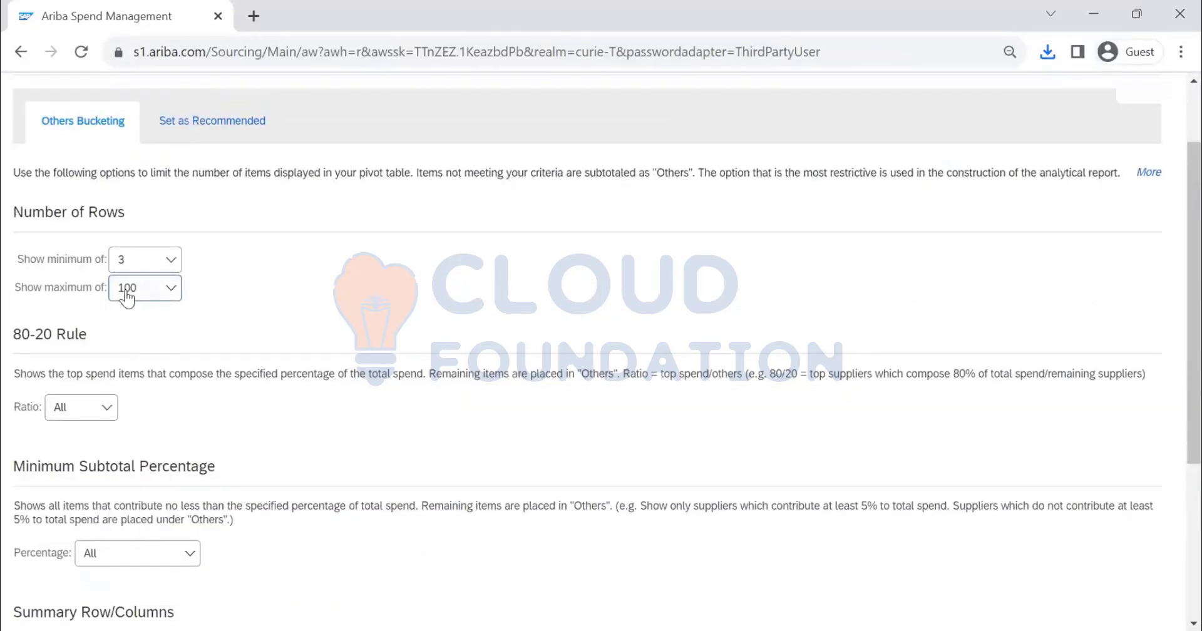
{"action": "left_click", "coordinate": [164, 292]}
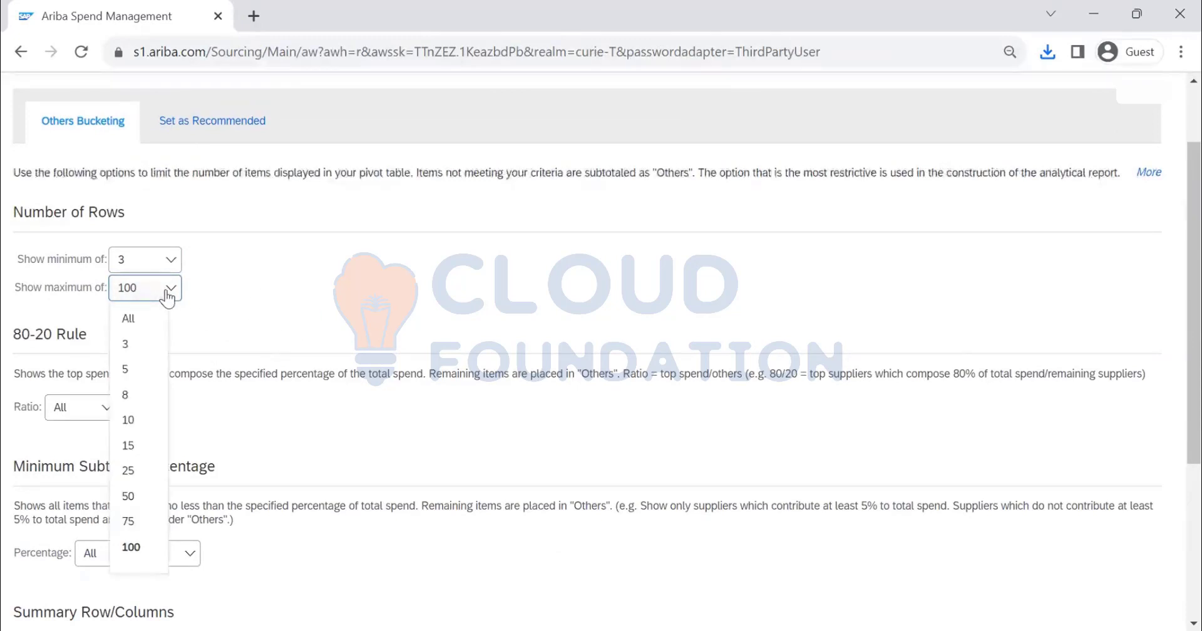
{"action": "left_click", "coordinate": [156, 319]}
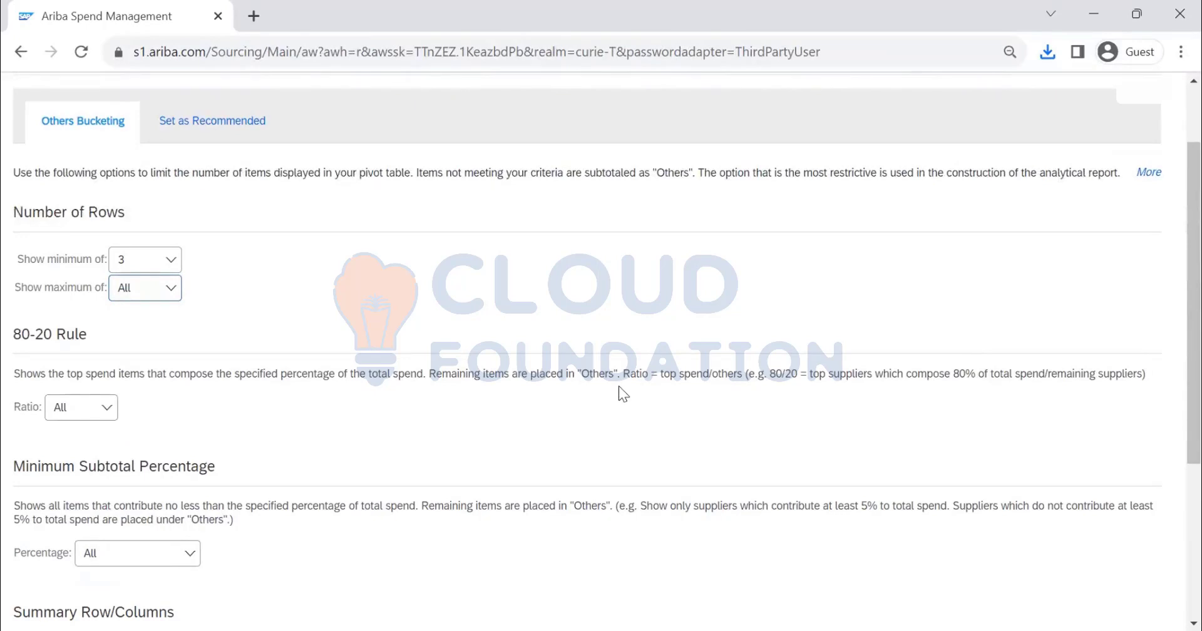
{"action": "left_click", "coordinate": [146, 294]}
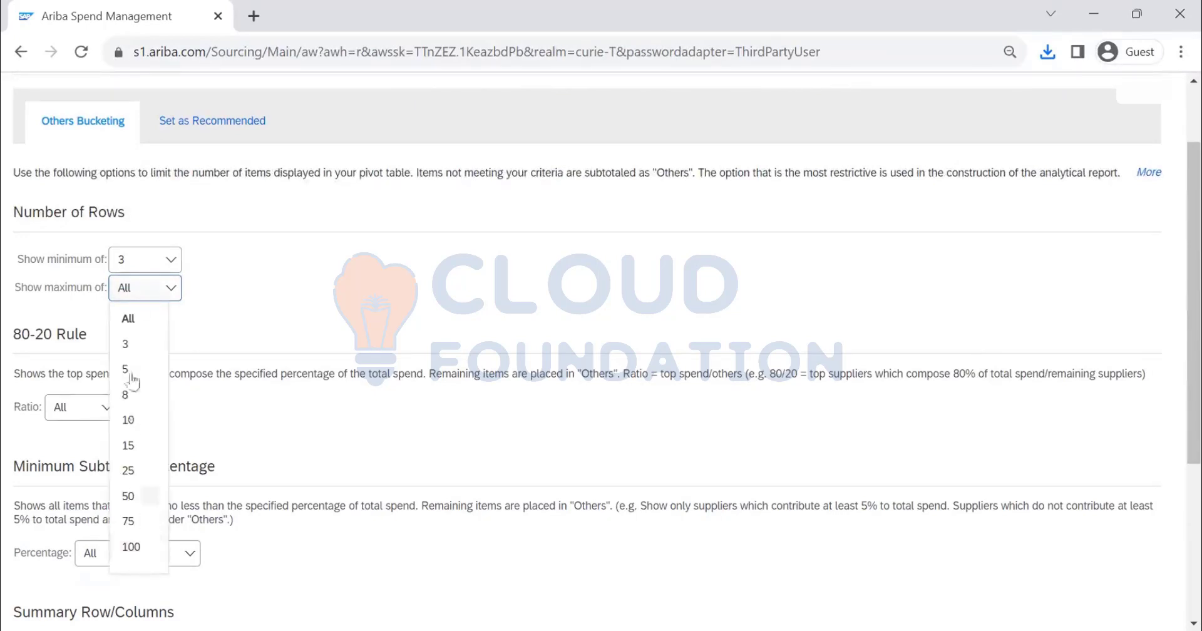
{"action": "left_click", "coordinate": [213, 289]}
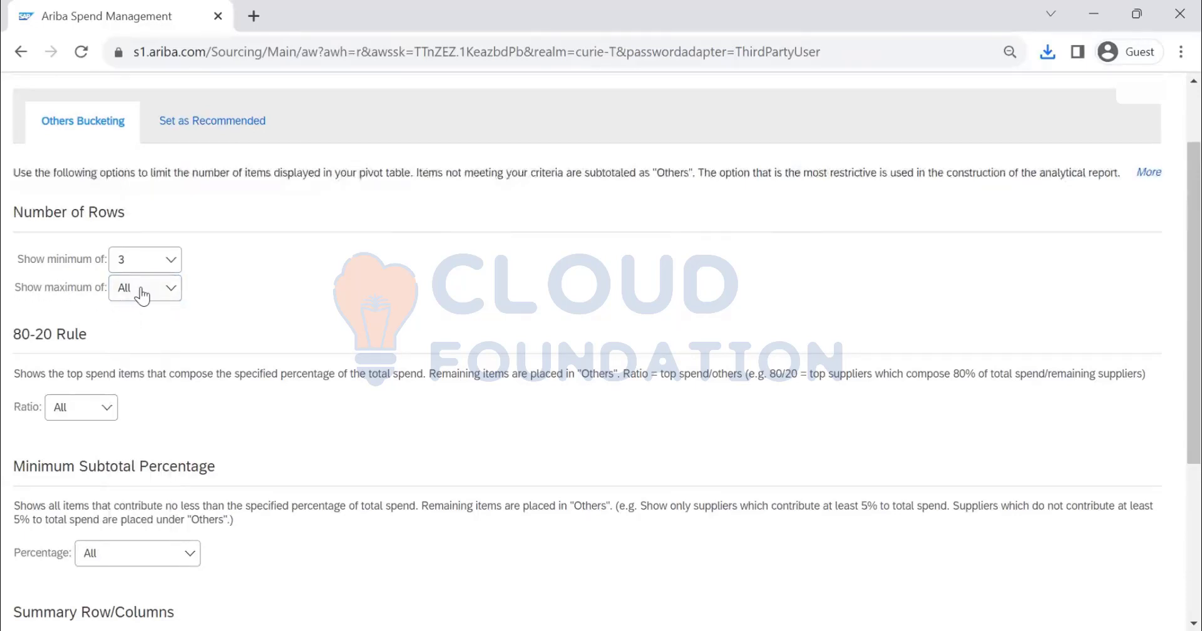
Try the 80/20 ratio for the 80-20 Rule and set the ratio back to All
{"action": "scroll", "coordinate": [282, 343], "scroll_direction": "down", "scroll_amount": 1}
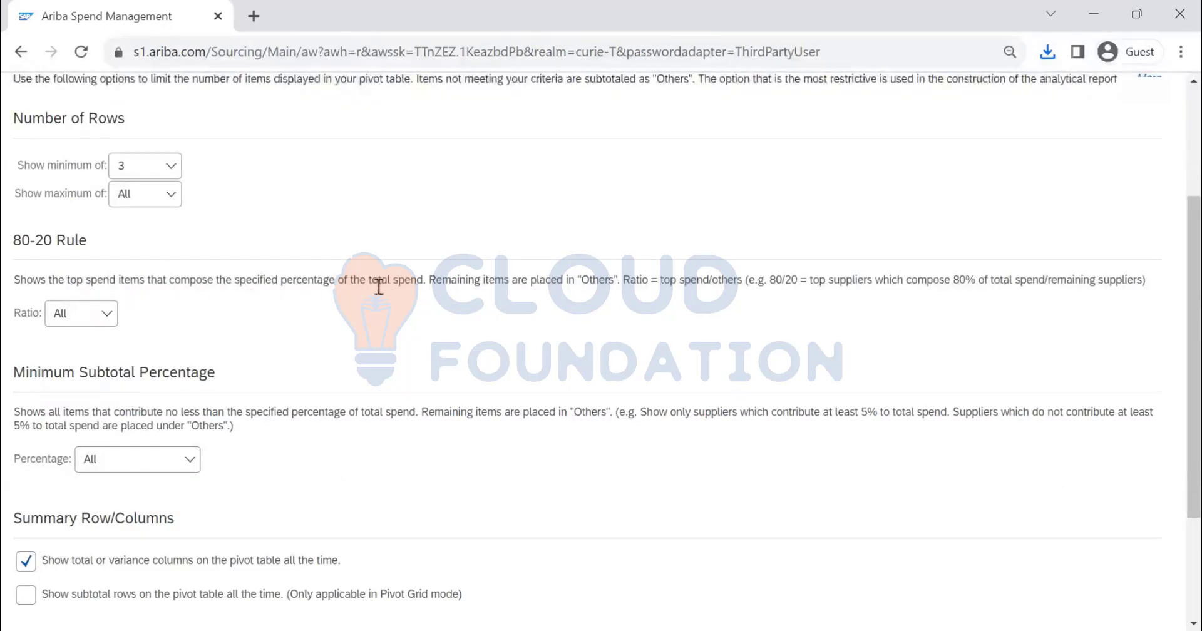
{"action": "left_click", "coordinate": [63, 317]}
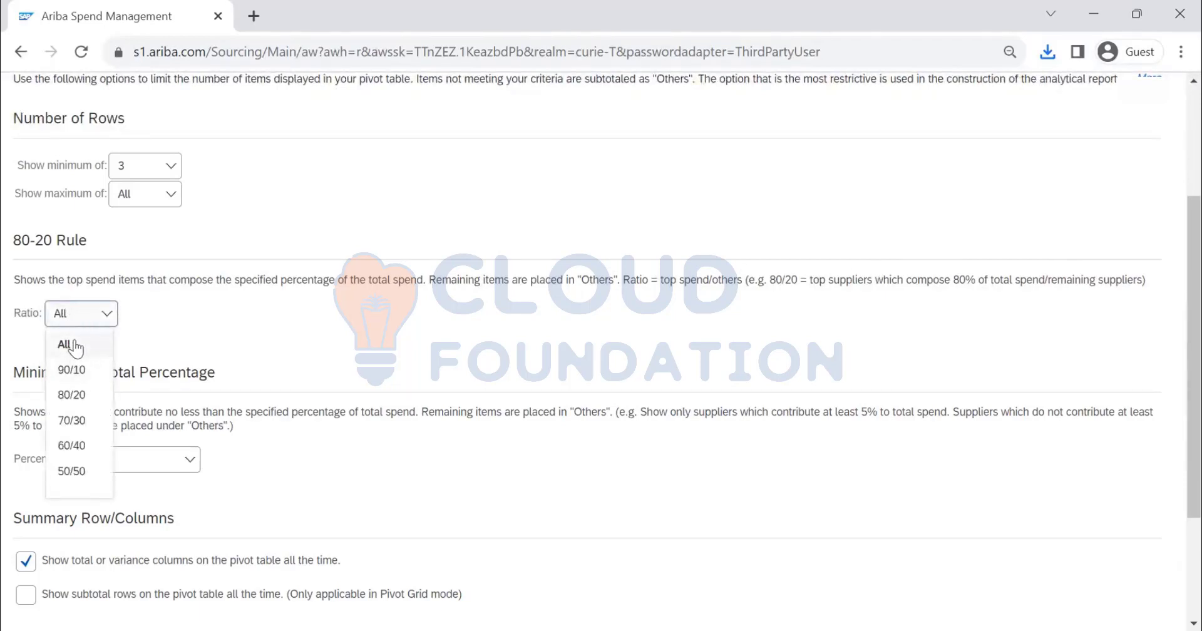
{"action": "left_click", "coordinate": [71, 395]}
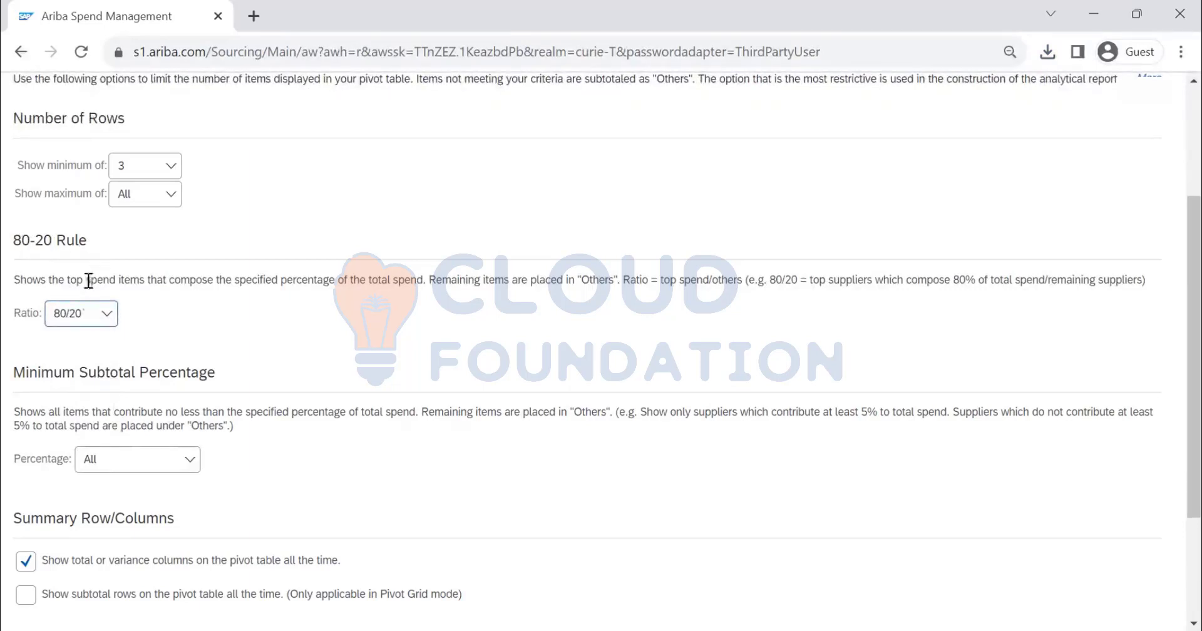
{"action": "left_click", "coordinate": [78, 320]}
{"action": "left_click", "coordinate": [88, 342]}
Turn off showing total or variance columns on the pivot table all the time, and apply the display options
{"action": "scroll", "coordinate": [105, 311], "scroll_direction": "down", "scroll_amount": 2}
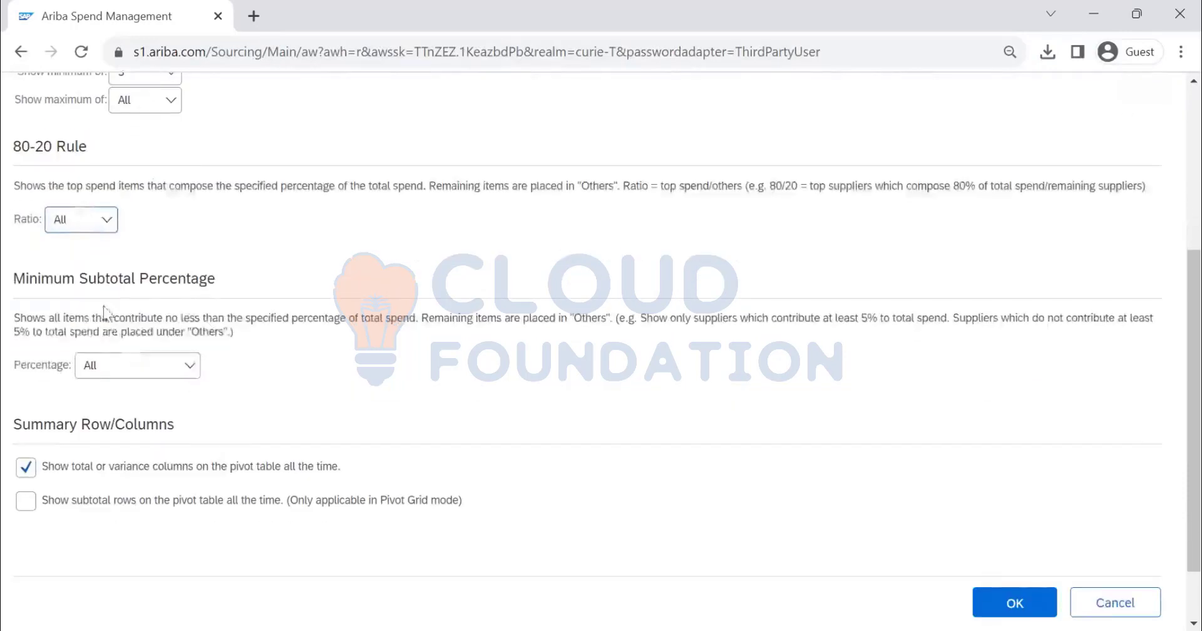
{"action": "left_click", "coordinate": [156, 368]}
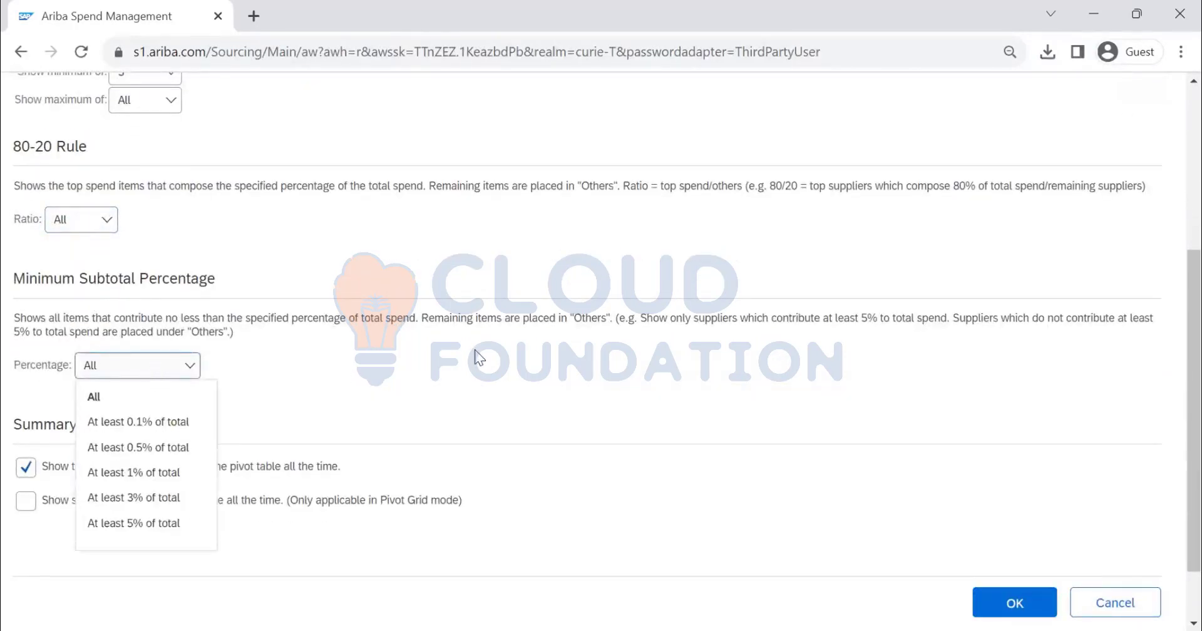
{"action": "left_click", "coordinate": [432, 336]}
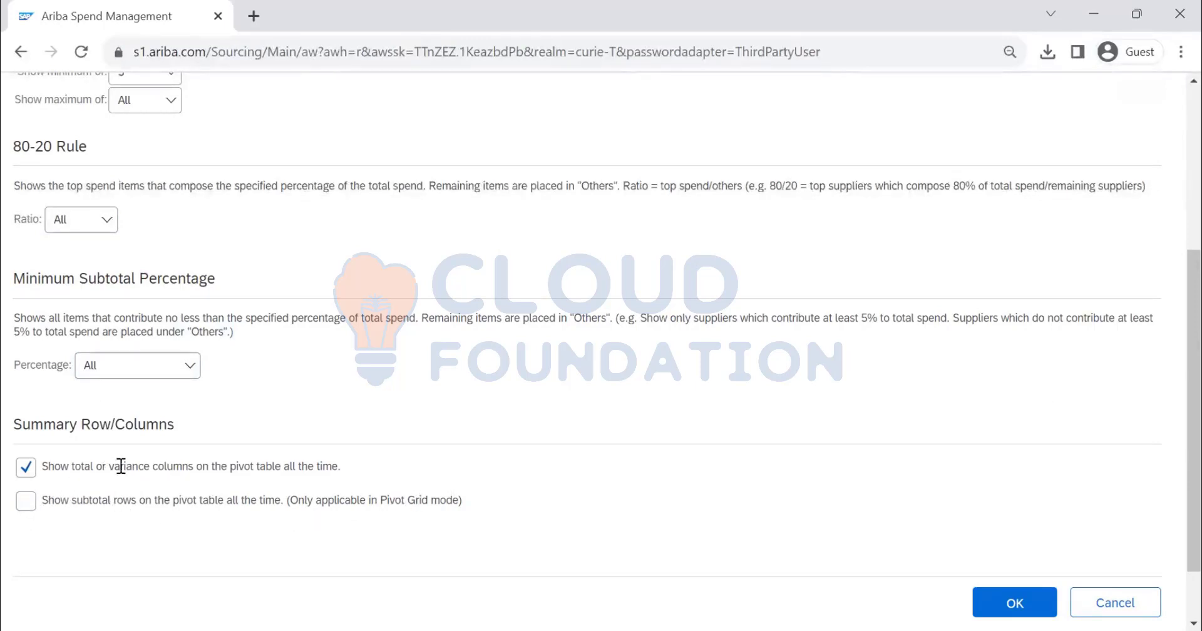
{"action": "left_click", "coordinate": [26, 469]}
{"action": "left_click", "coordinate": [1021, 599]}
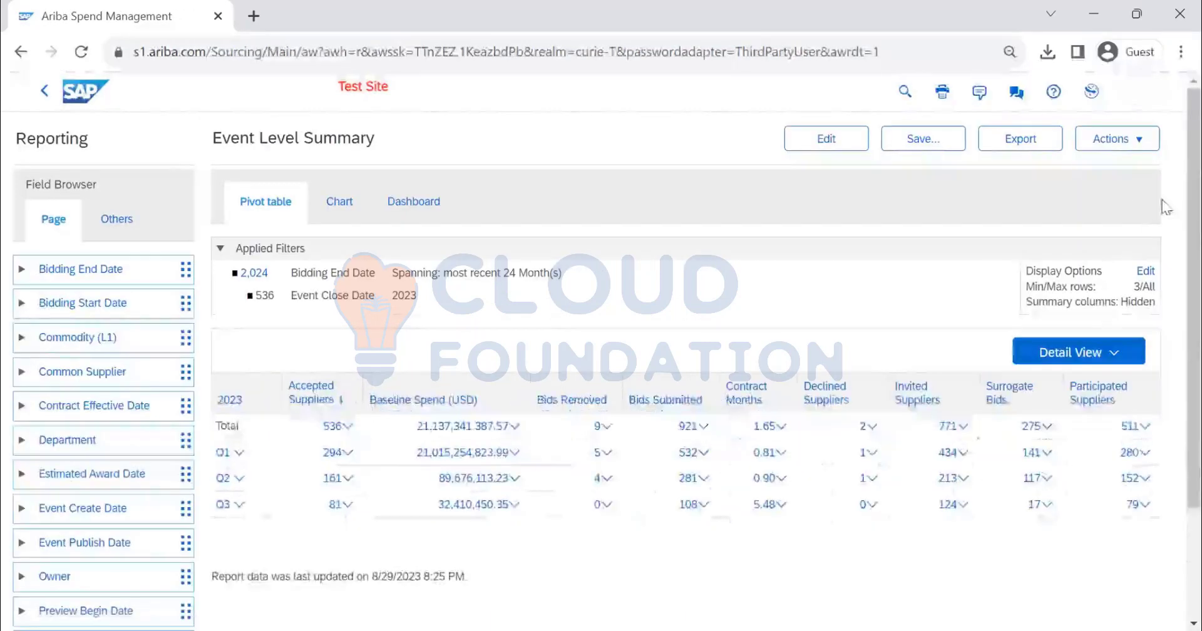
Reopen the report's display options, review the settings, and return to the pivot table
{"action": "left_click", "coordinate": [1103, 140]}
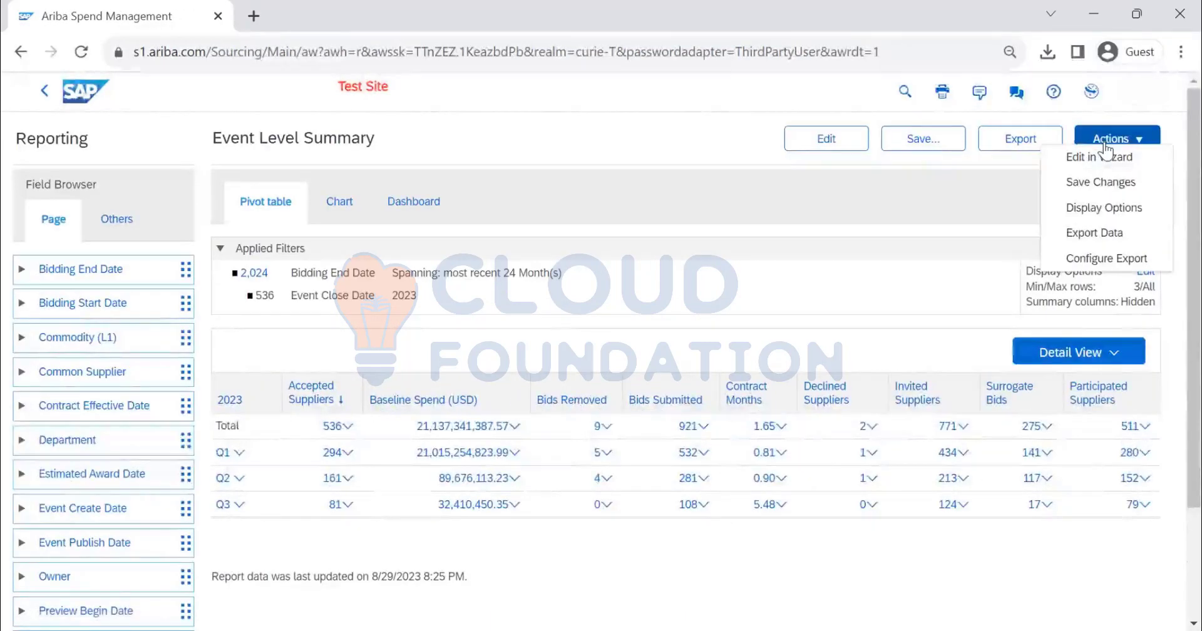
{"action": "left_click", "coordinate": [1121, 215]}
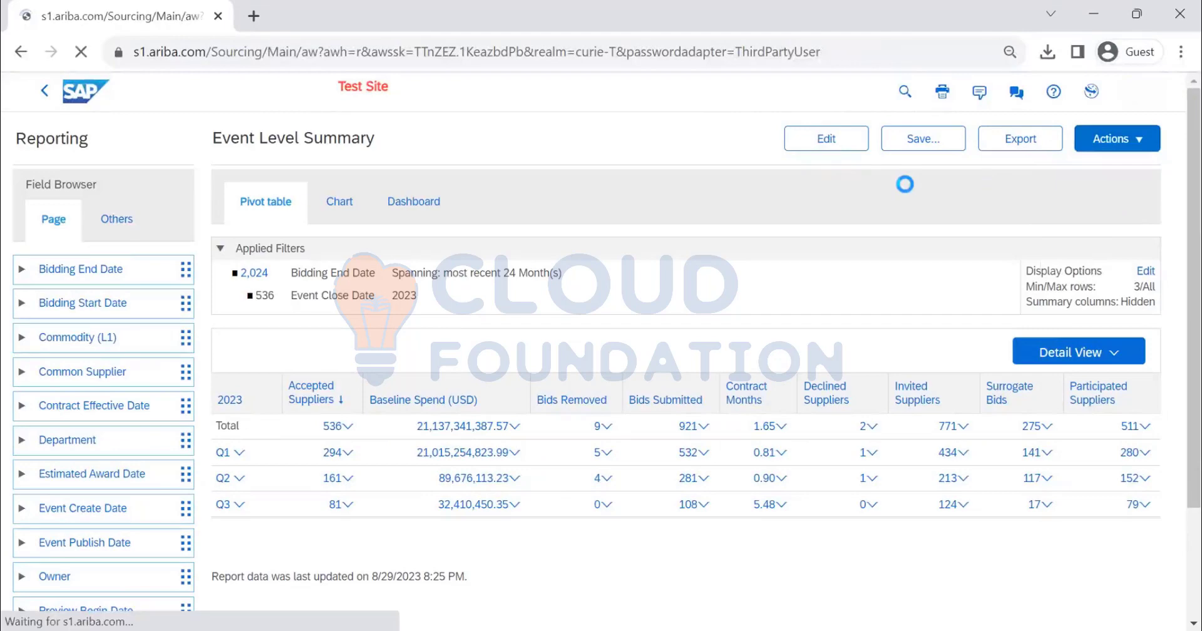
{"action": "scroll", "coordinate": [266, 376], "scroll_direction": "down", "scroll_amount": 5}
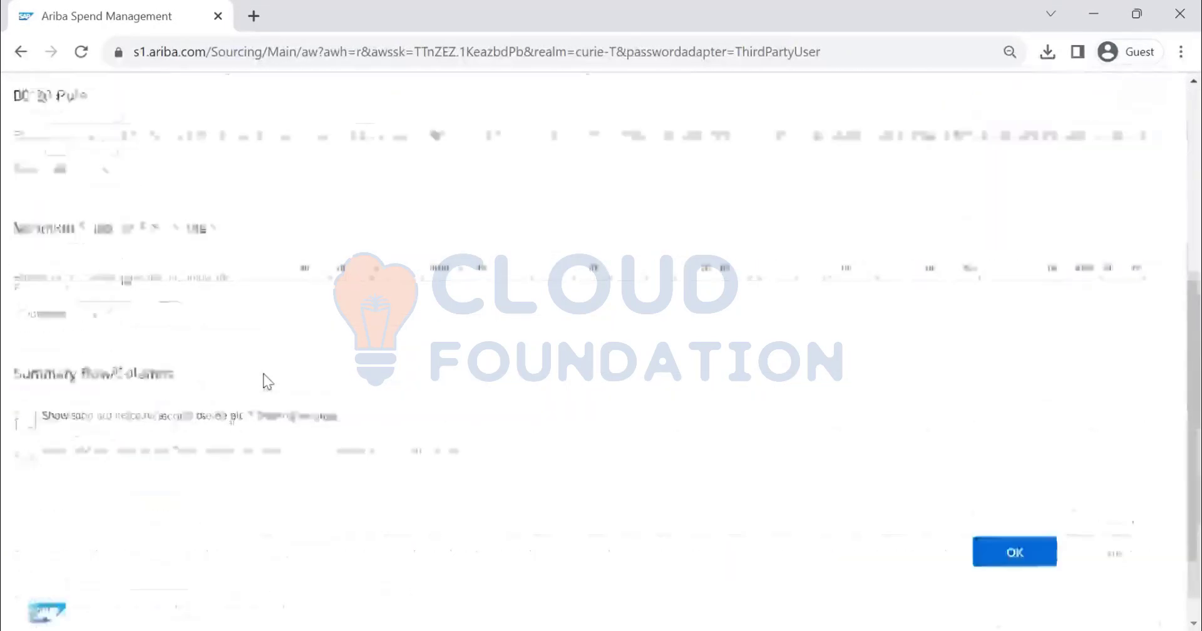
{"action": "scroll", "coordinate": [679, 322], "scroll_direction": "up", "scroll_amount": 5}
{"action": "left_click", "coordinate": [1136, 147]}
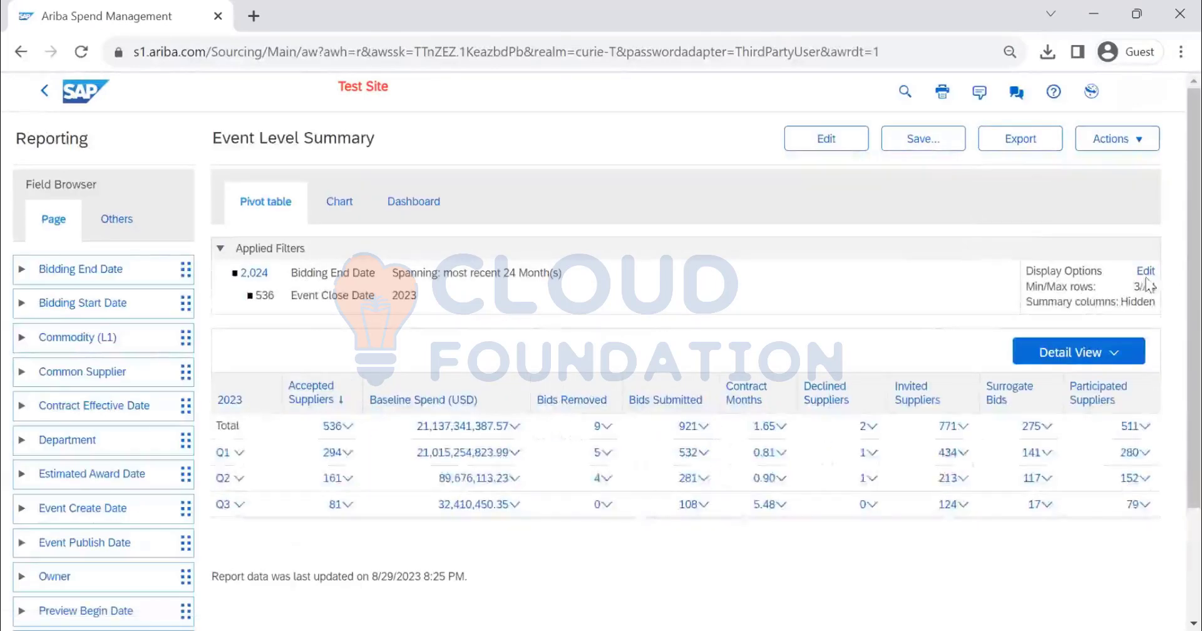
Save the changes to the existing Event Level Summary report
{"action": "left_click", "coordinate": [1119, 145]}
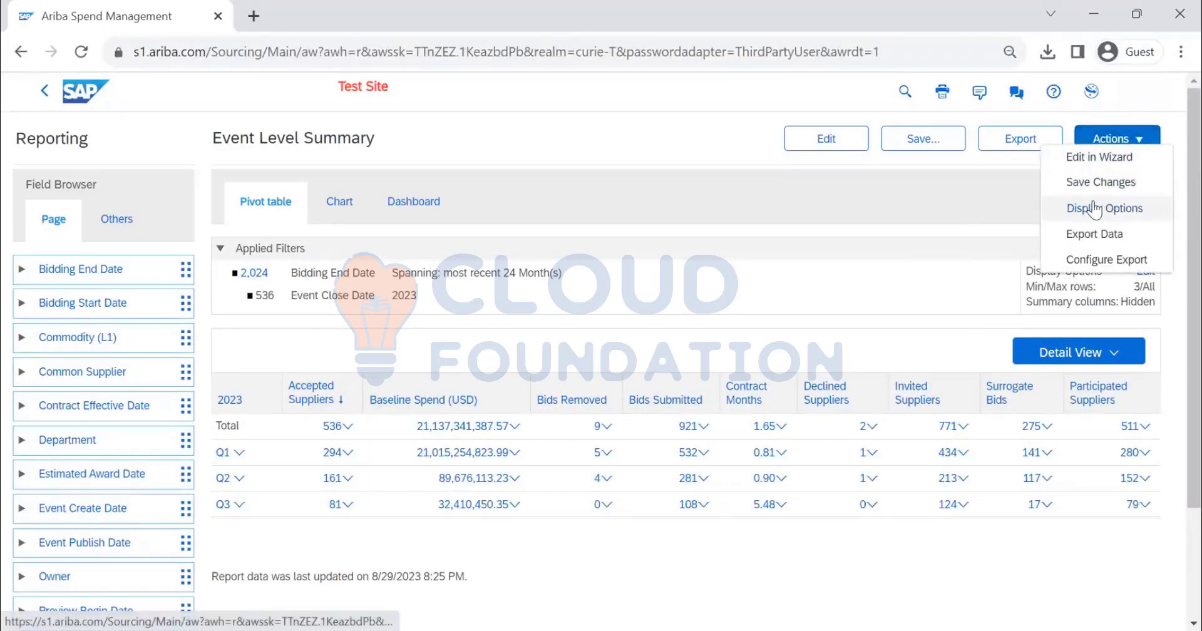
{"action": "left_click", "coordinate": [1083, 183]}
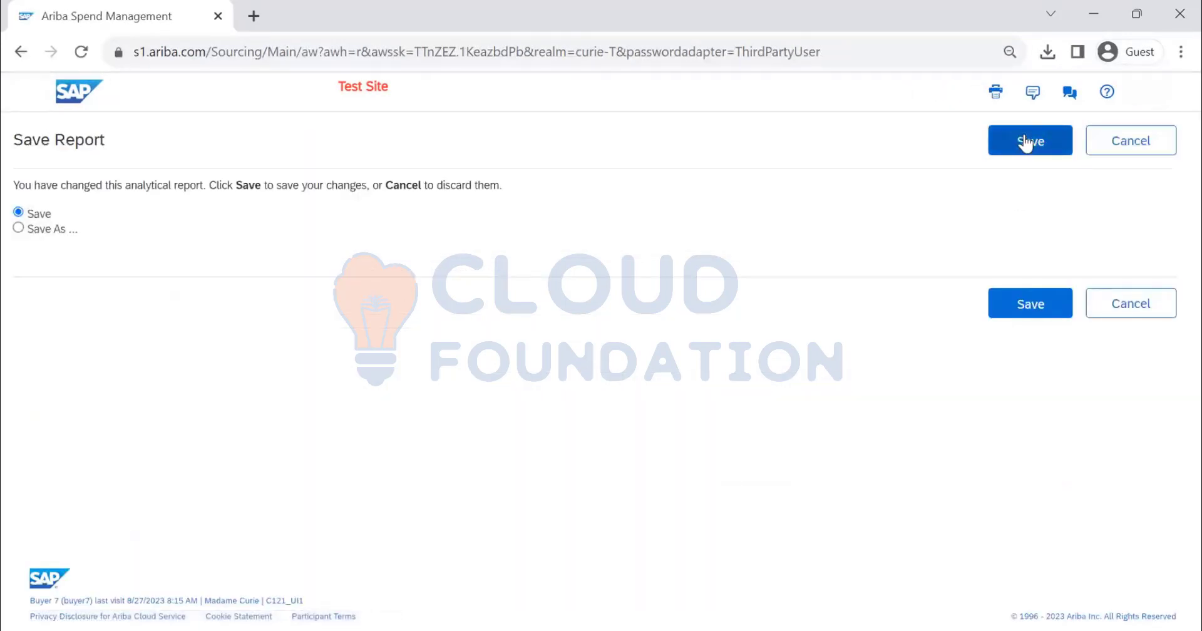
{"action": "left_click", "coordinate": [1026, 149]}
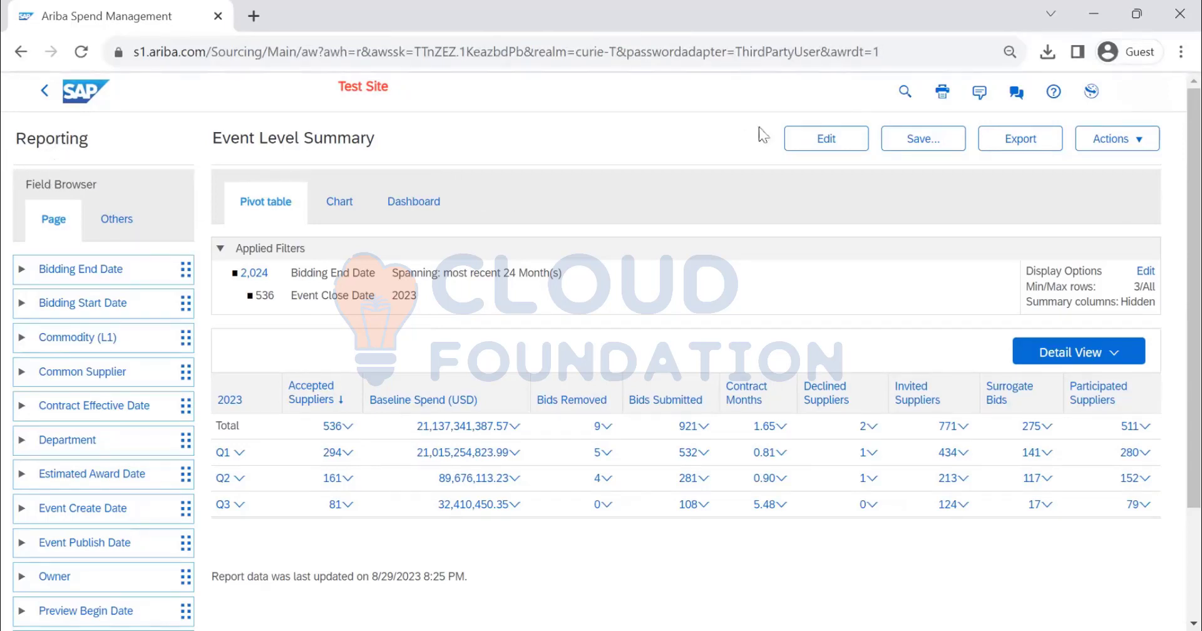
Open the Event Level Summary report for editing and review the Main Fact choices in its source data
{"action": "left_click", "coordinate": [831, 138]}
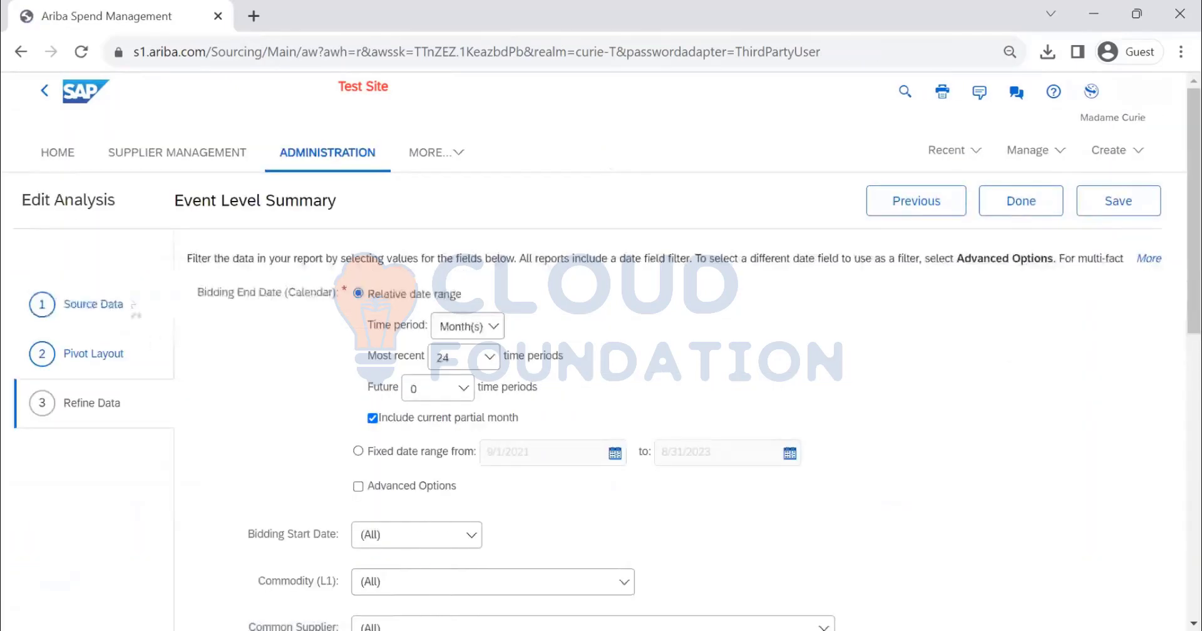
{"action": "left_click", "coordinate": [110, 308]}
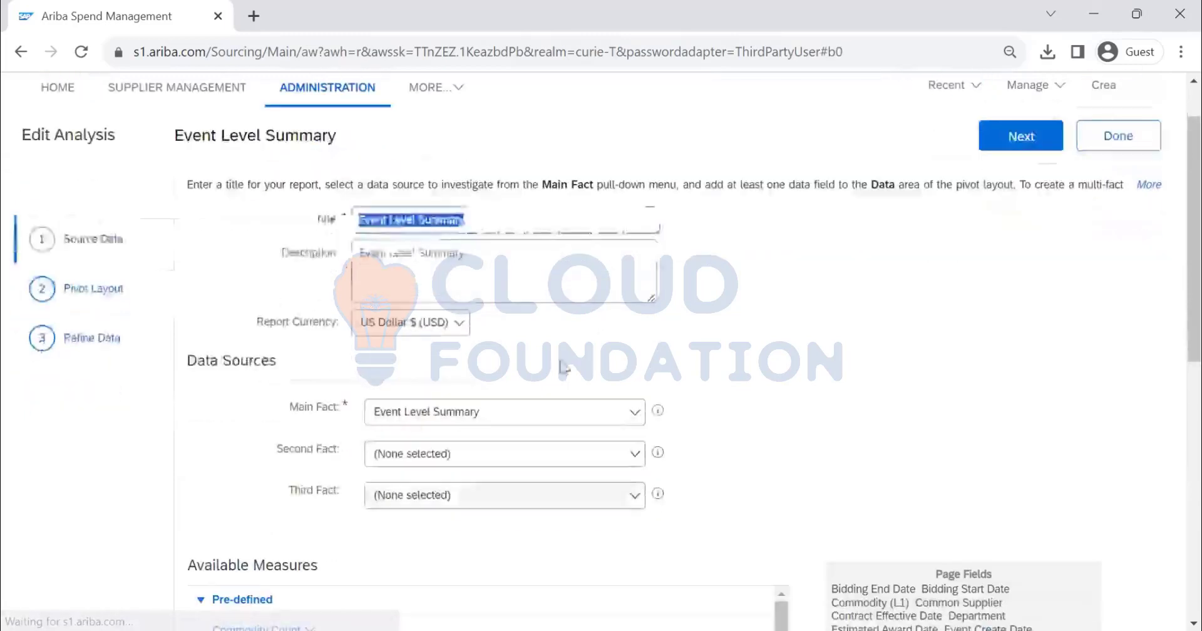
{"action": "scroll", "coordinate": [564, 366], "scroll_direction": "down", "scroll_amount": 2}
{"action": "left_click", "coordinate": [484, 289]}
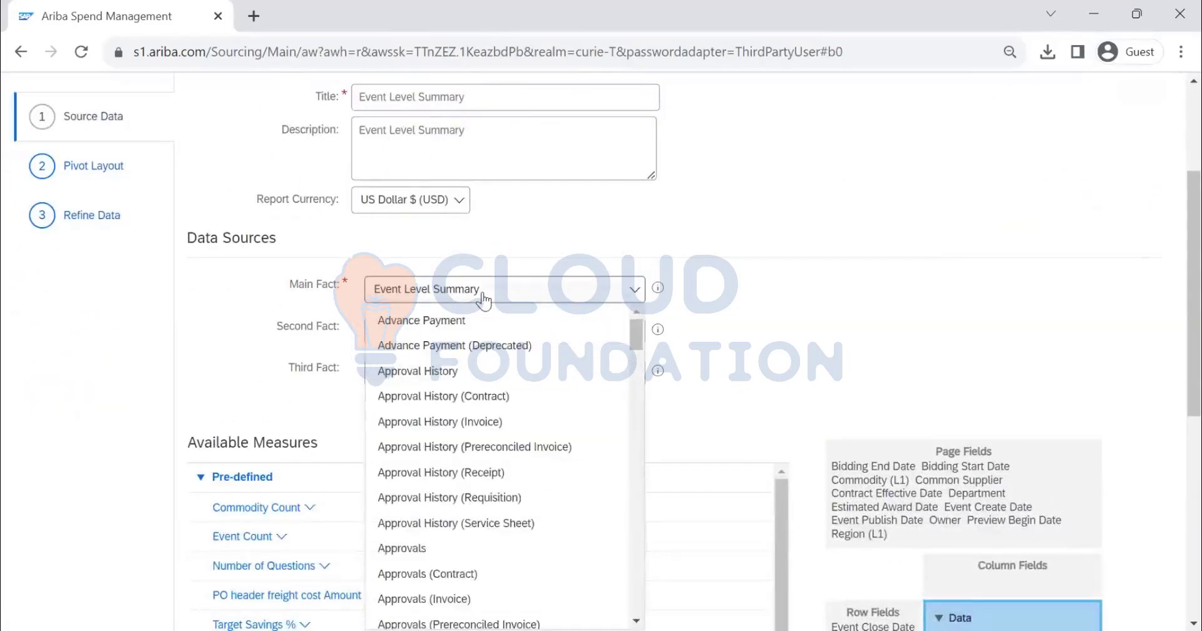
{"action": "left_click", "coordinate": [779, 297]}
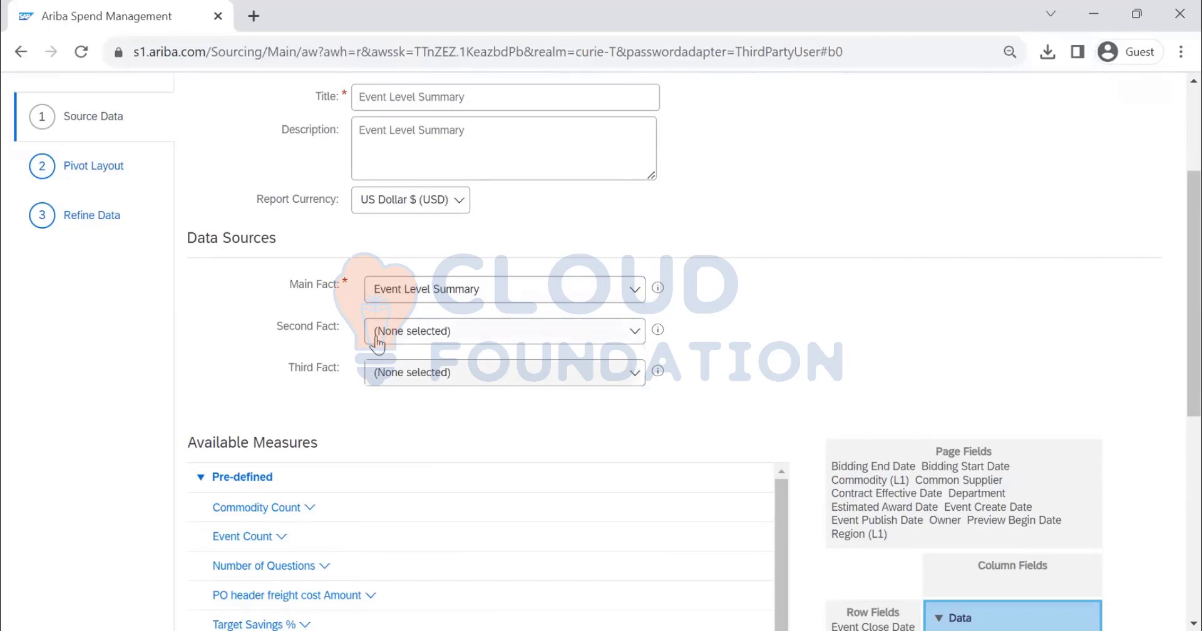
Review the available fields in the report's pivot layout and finish editing the analysis
{"action": "scroll", "coordinate": [274, 338], "scroll_direction": "up", "scroll_amount": 3}
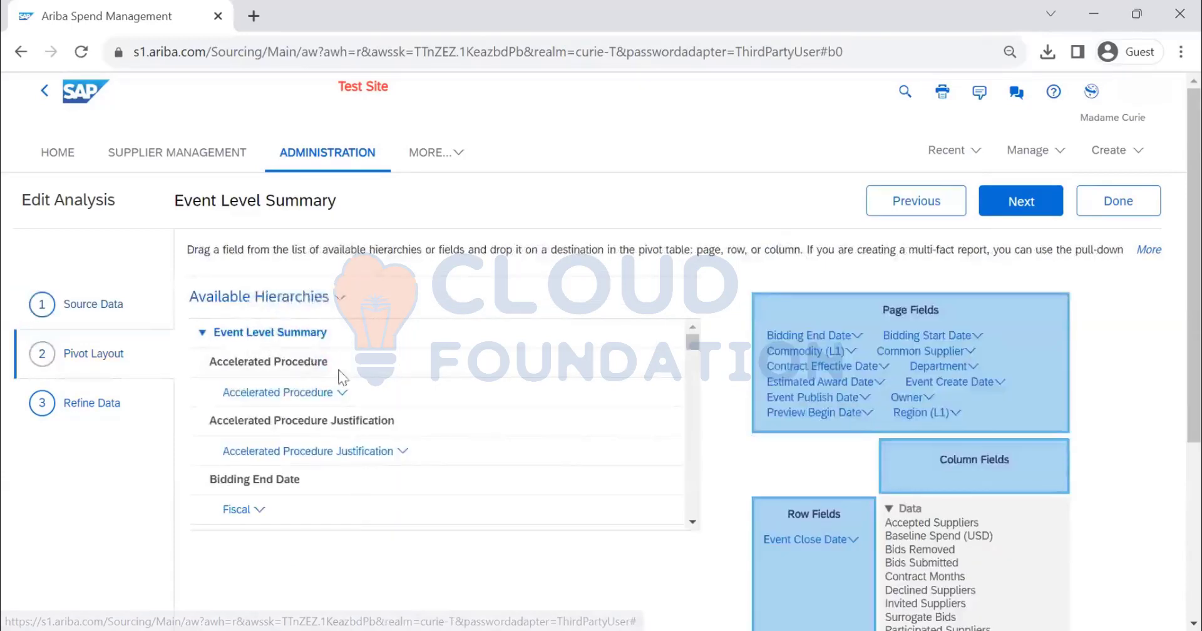
{"action": "scroll", "coordinate": [345, 365], "scroll_direction": "down", "scroll_amount": 15}
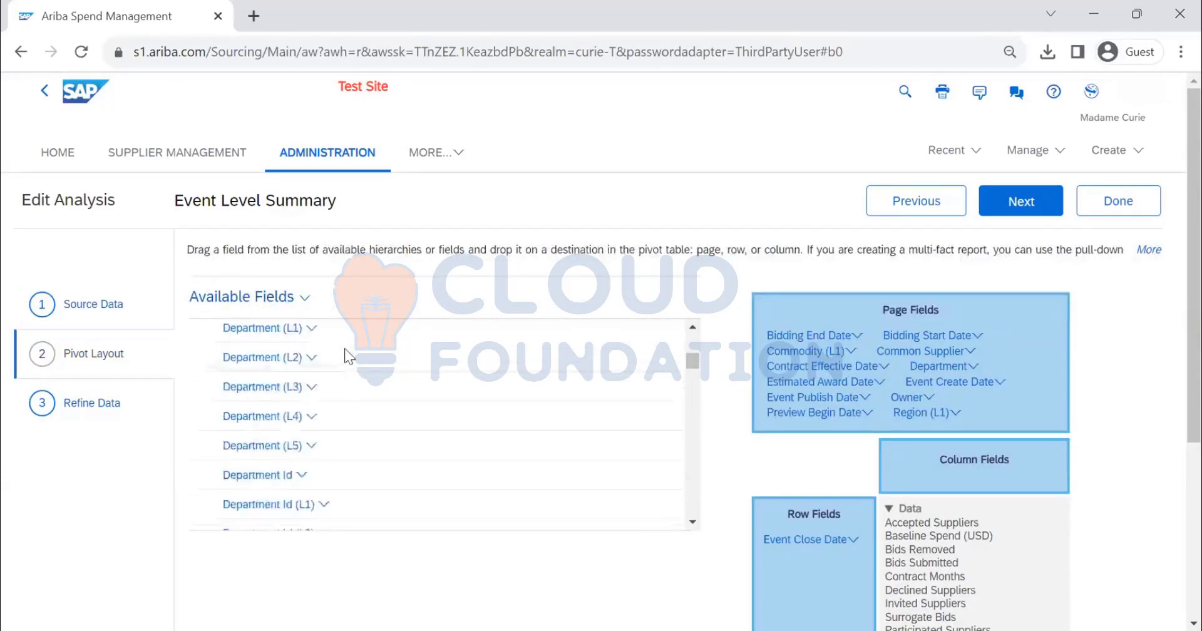
{"action": "scroll", "coordinate": [346, 360], "scroll_direction": "down", "scroll_amount": 15}
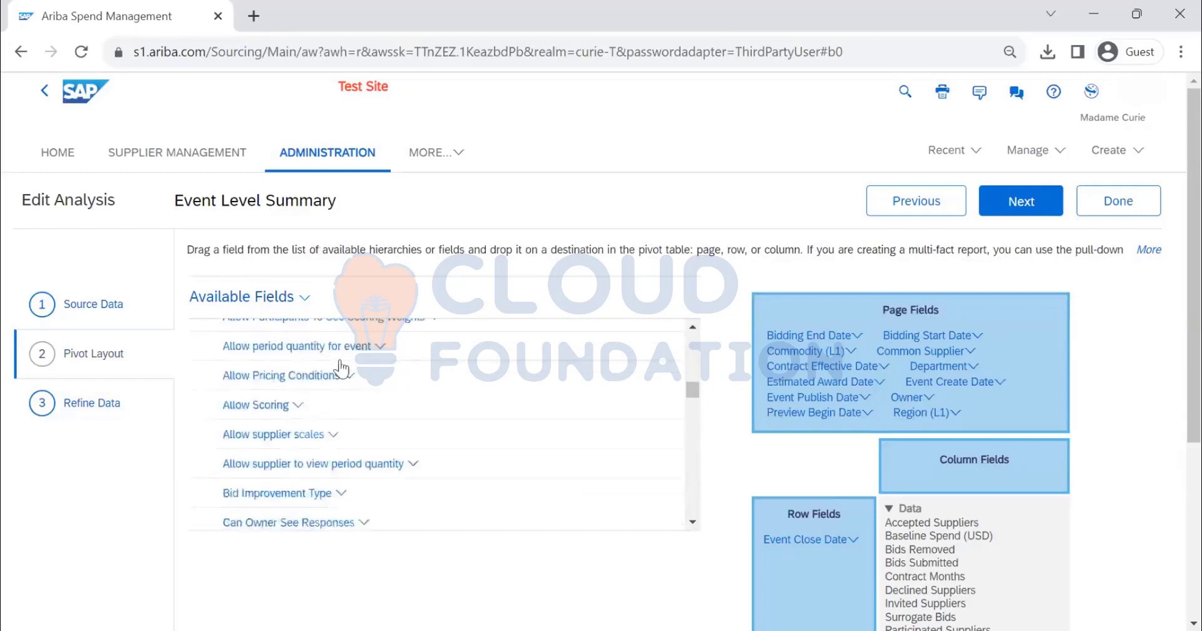
{"action": "scroll", "coordinate": [341, 369], "scroll_direction": "down", "scroll_amount": 8}
{"action": "left_click", "coordinate": [1159, 202]}
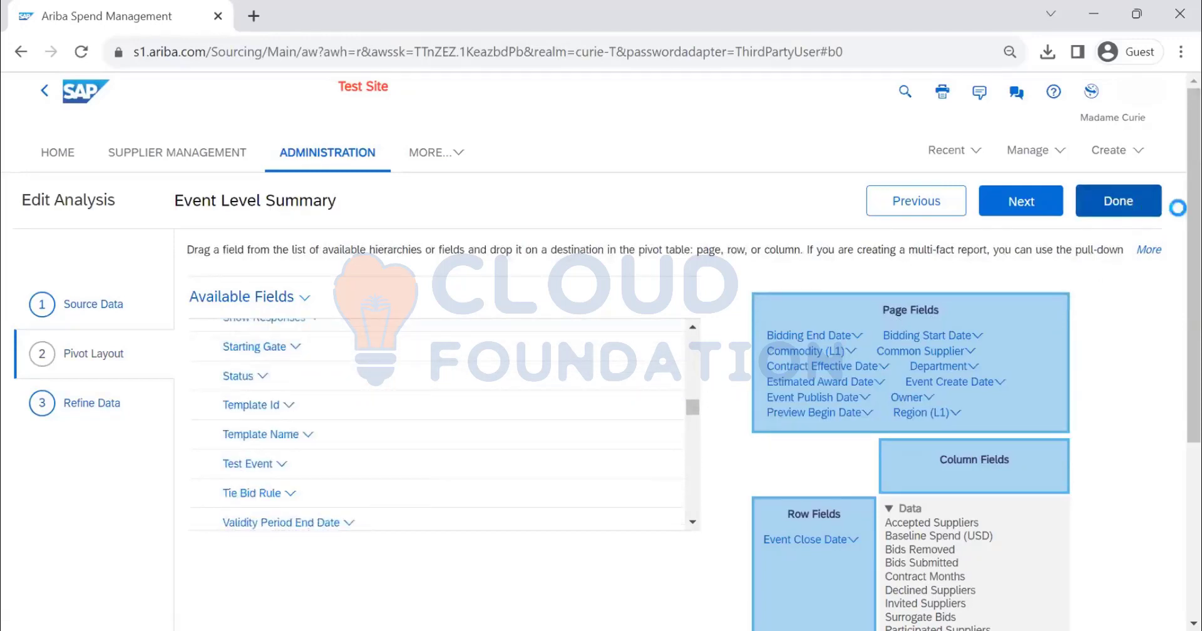